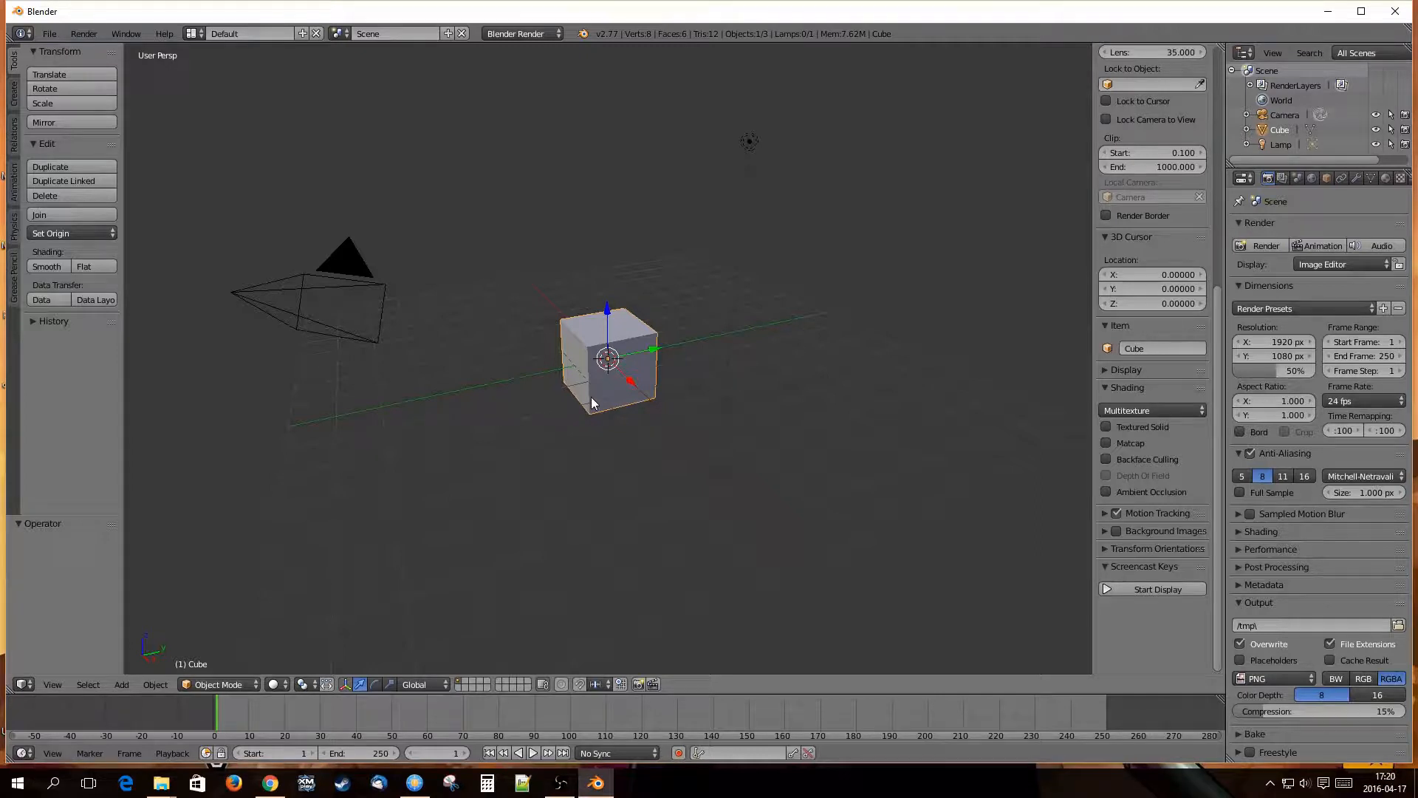
# Start the screencast key display and delete the default cube from the scene.
pyautogui.click(1119, 589)
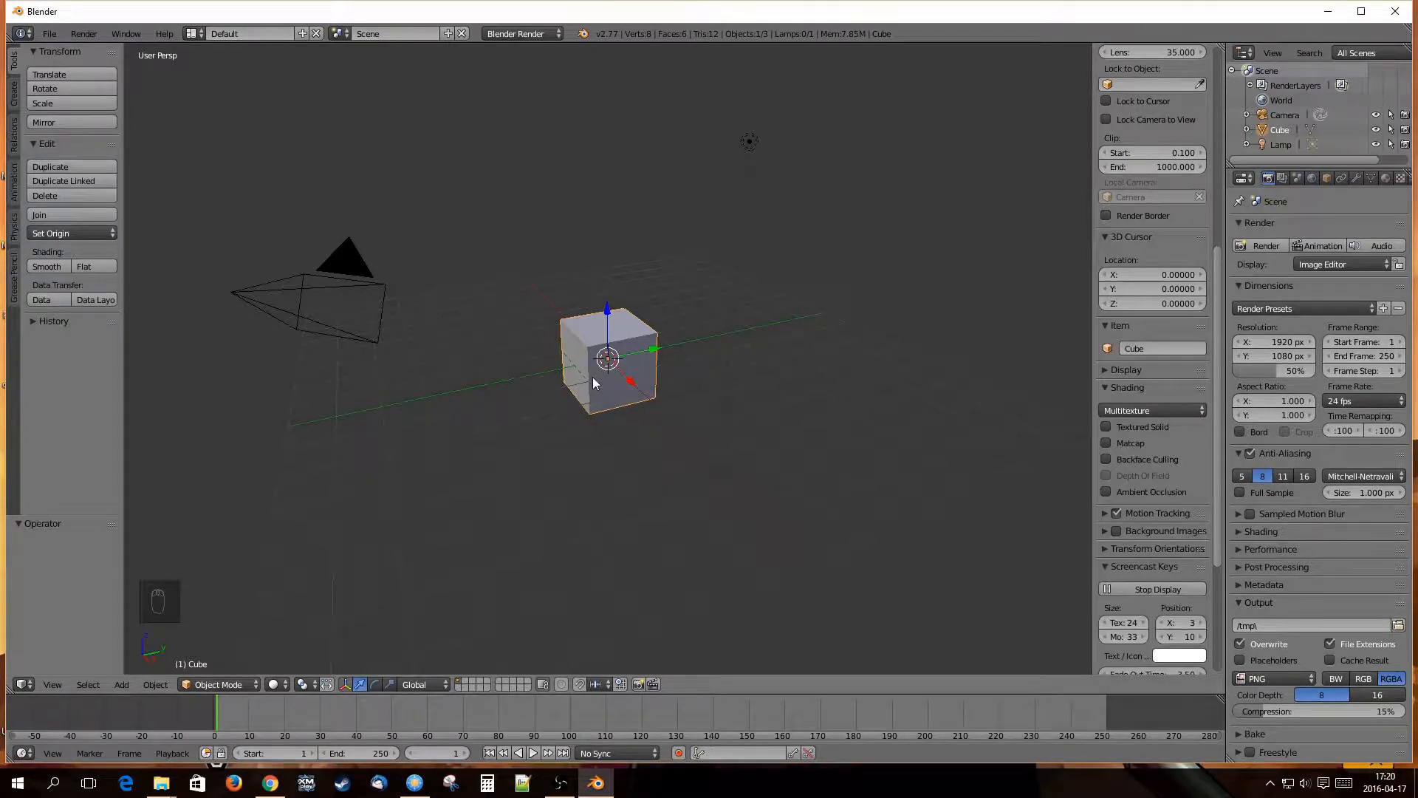
pyautogui.moveTo(609, 393)
pyautogui.mouseDown(button='middle')
pyautogui.moveTo(666, 409)
pyautogui.moveTo(593, 391)
pyautogui.mouseUp(button='middle')
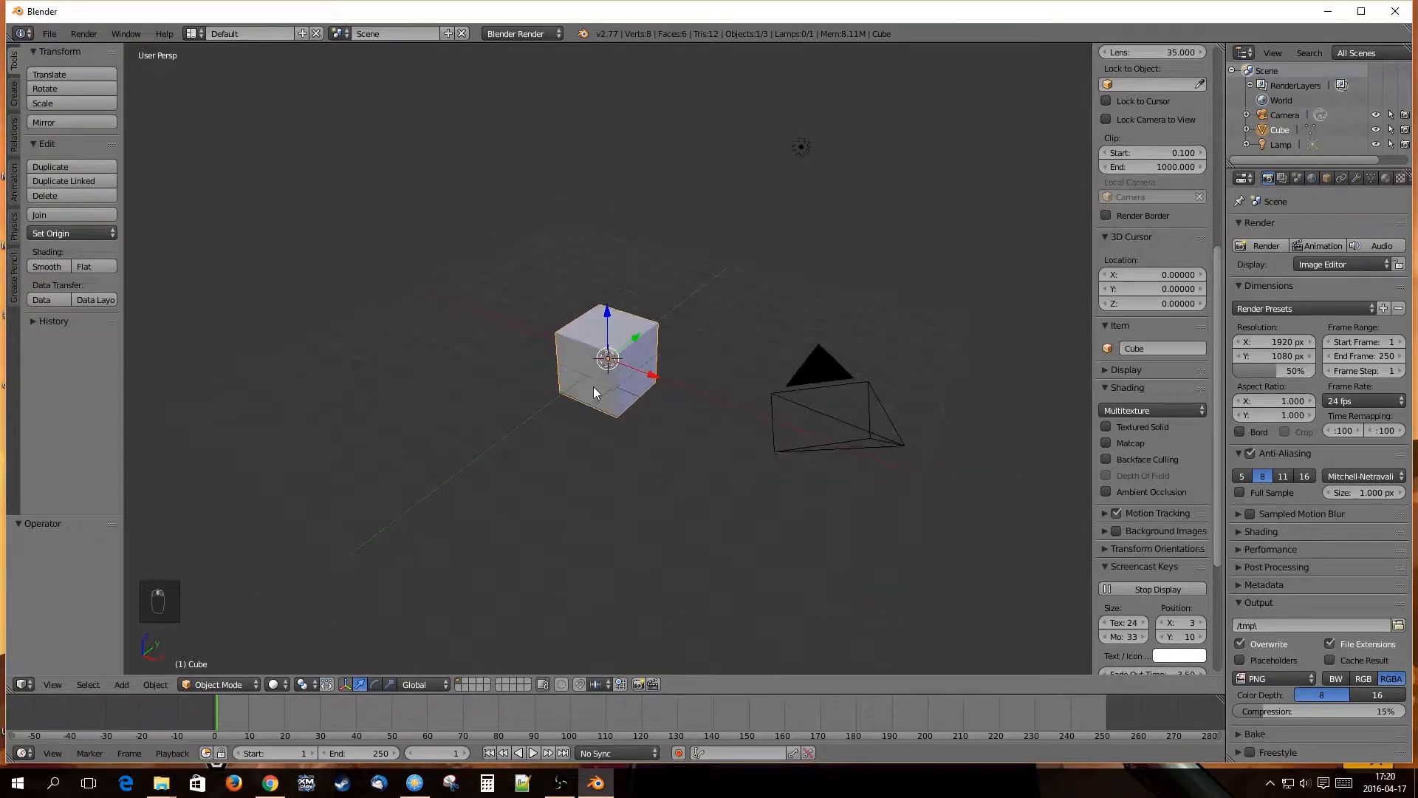
pyautogui.press('x')
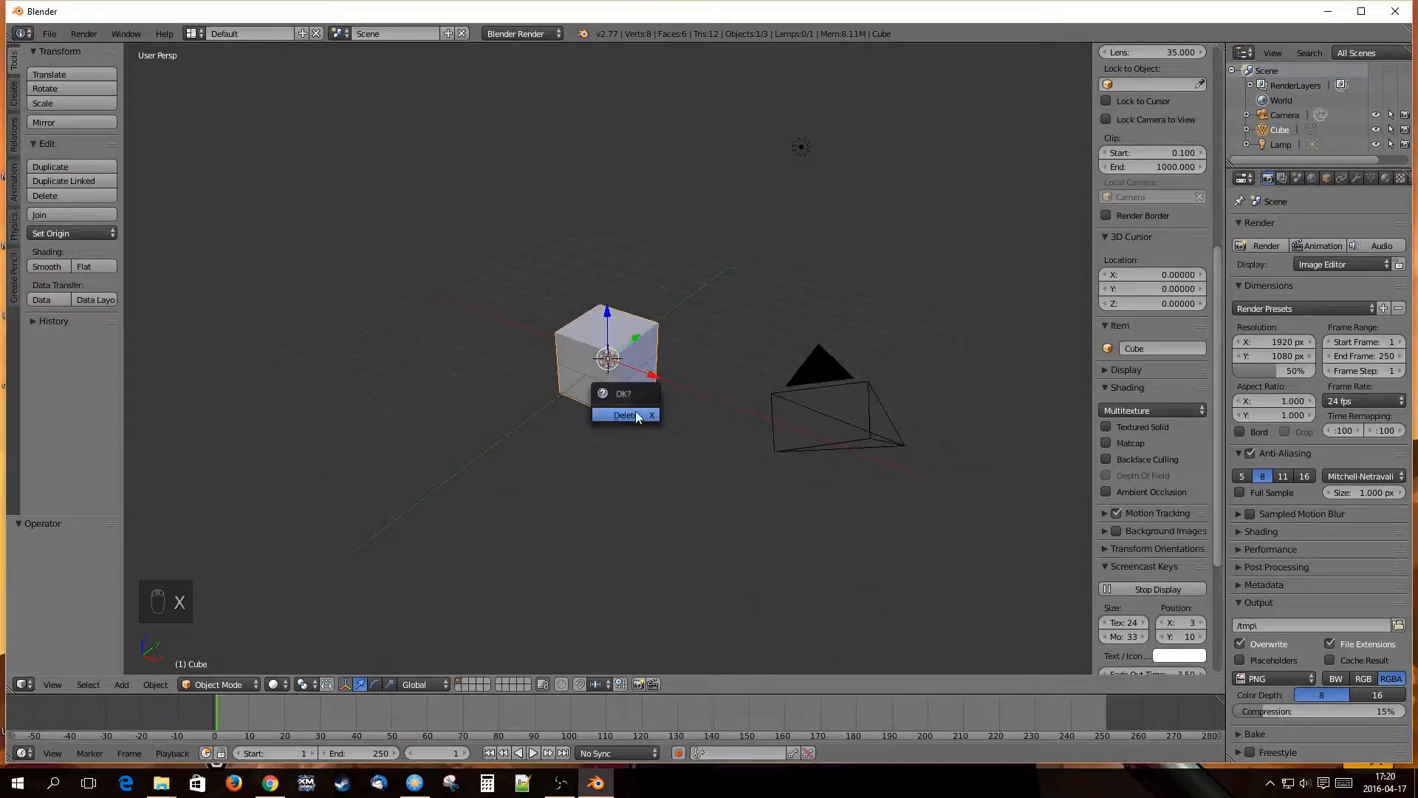
pyautogui.click(635, 411)
pyautogui.moveTo(662, 411); pyautogui.dragTo(623, 393, button='middle')
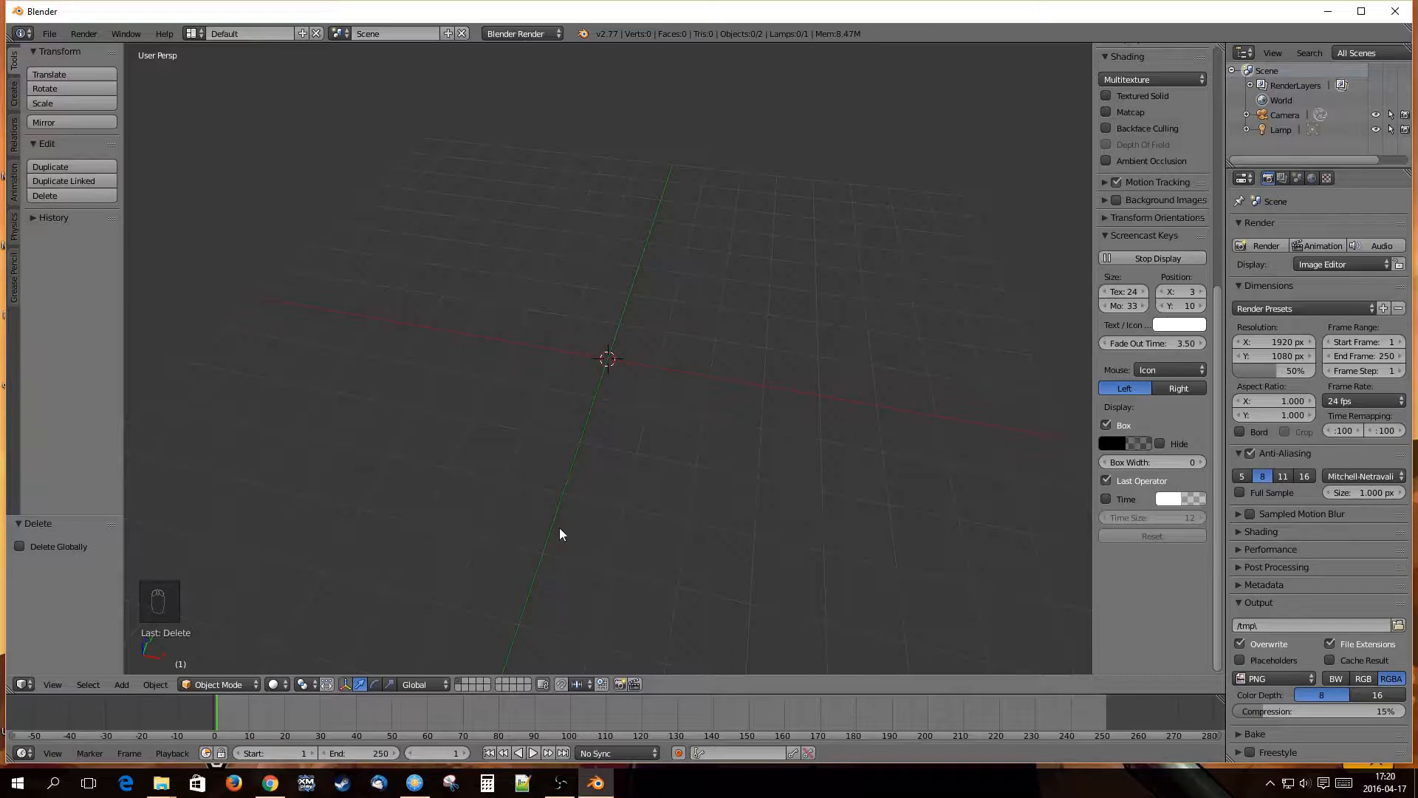
# Switch to Chrome, search Google Images for "fork reference" and open the "Anatomy of a fork" picture with side and top views.
pyautogui.click(273, 783)
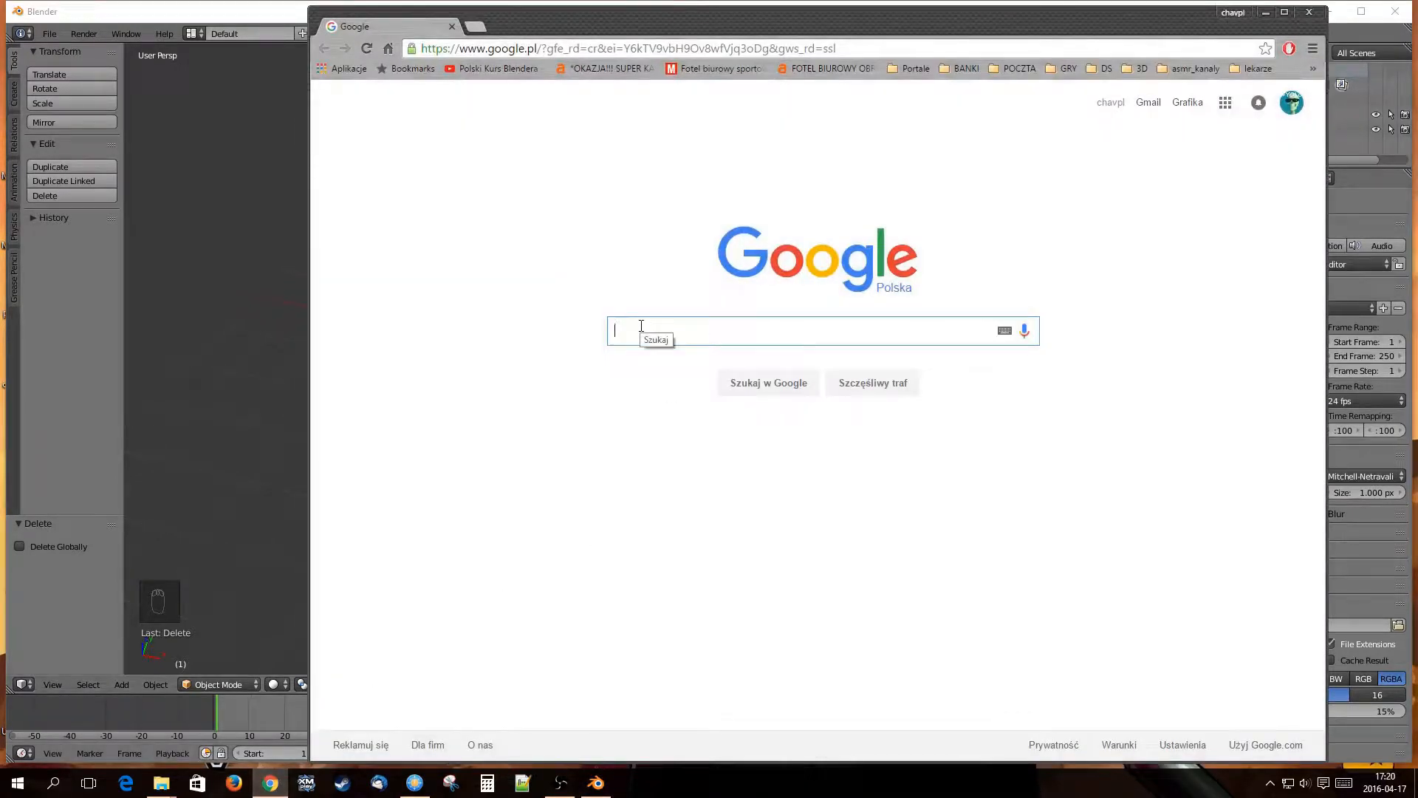
pyautogui.write('fork ')
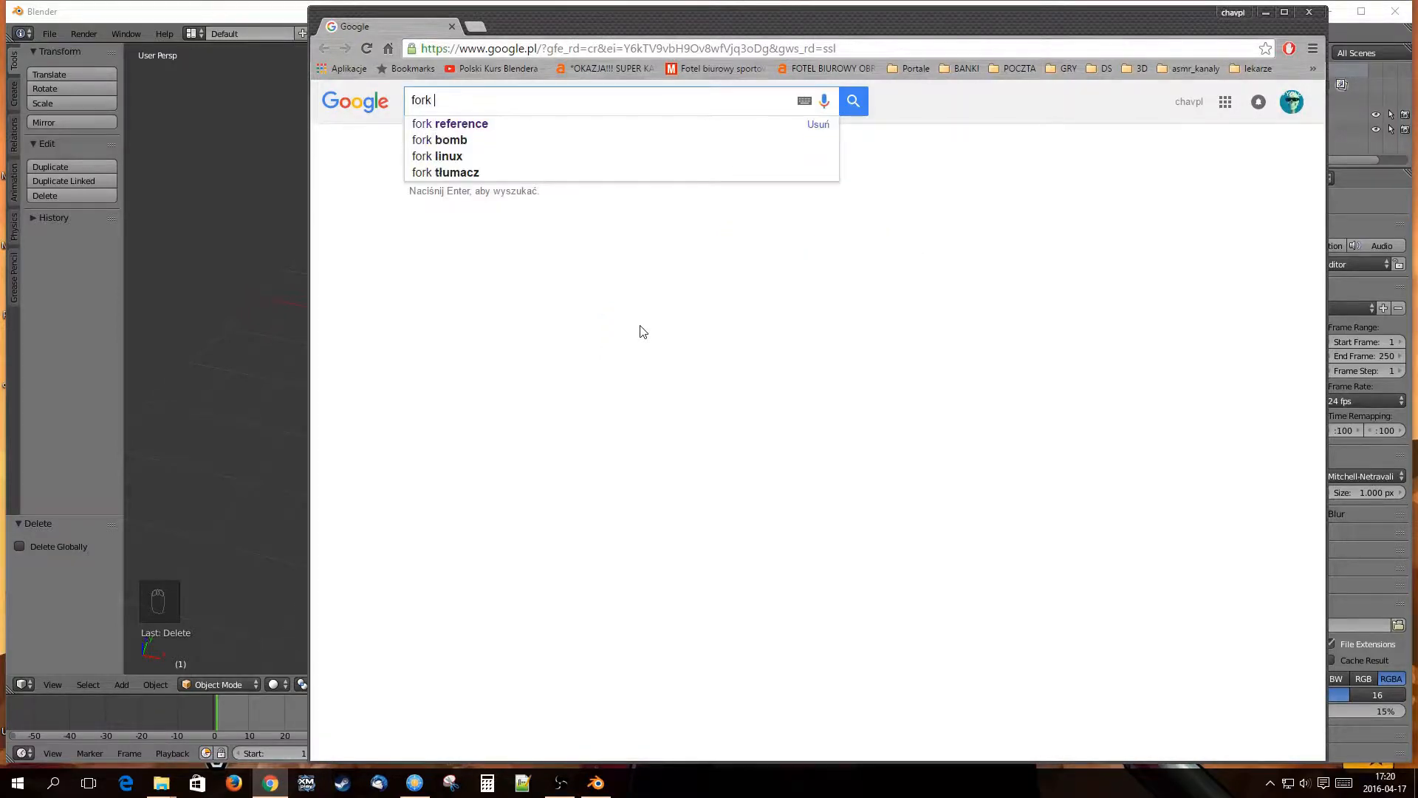
pyautogui.write('reference')
pyautogui.press('Return')
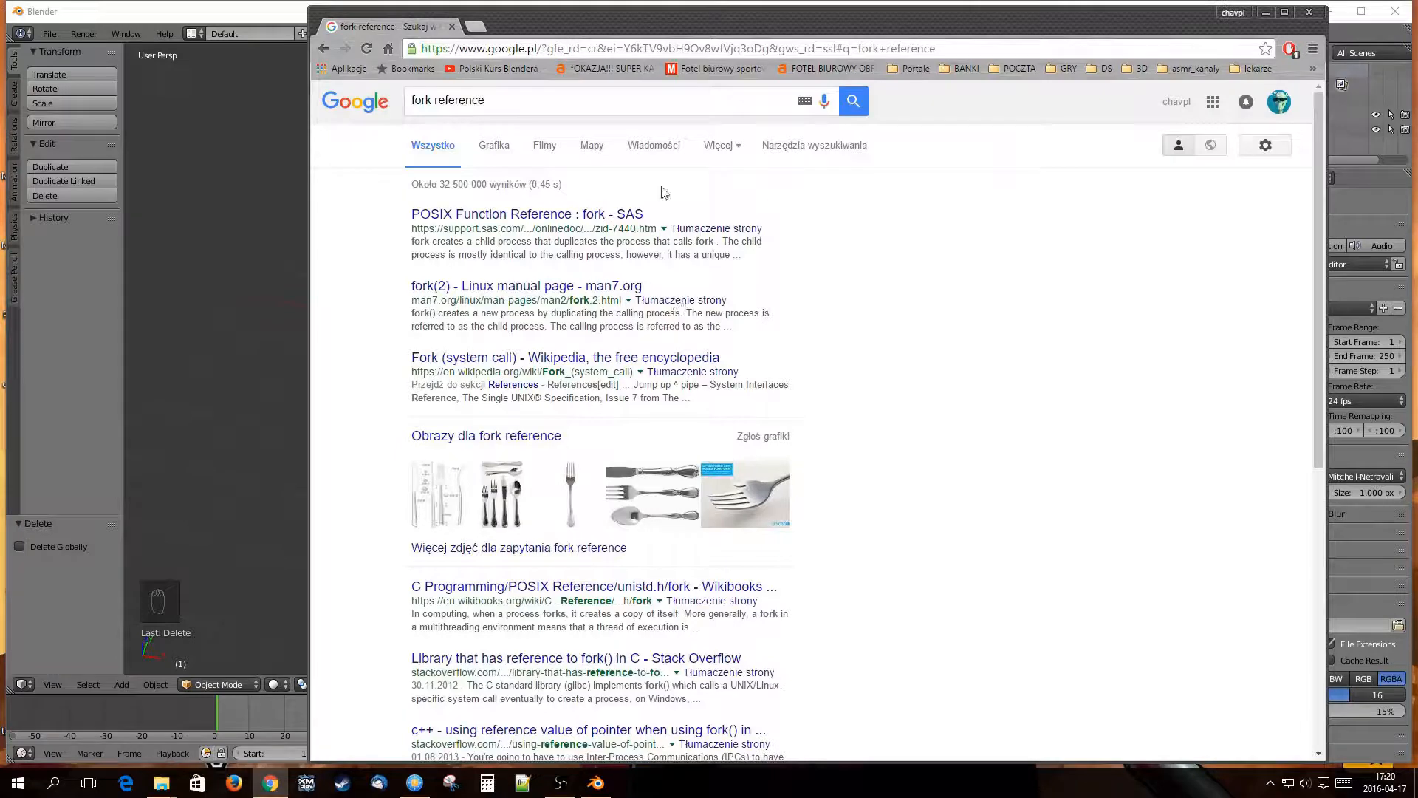
pyautogui.click(496, 148)
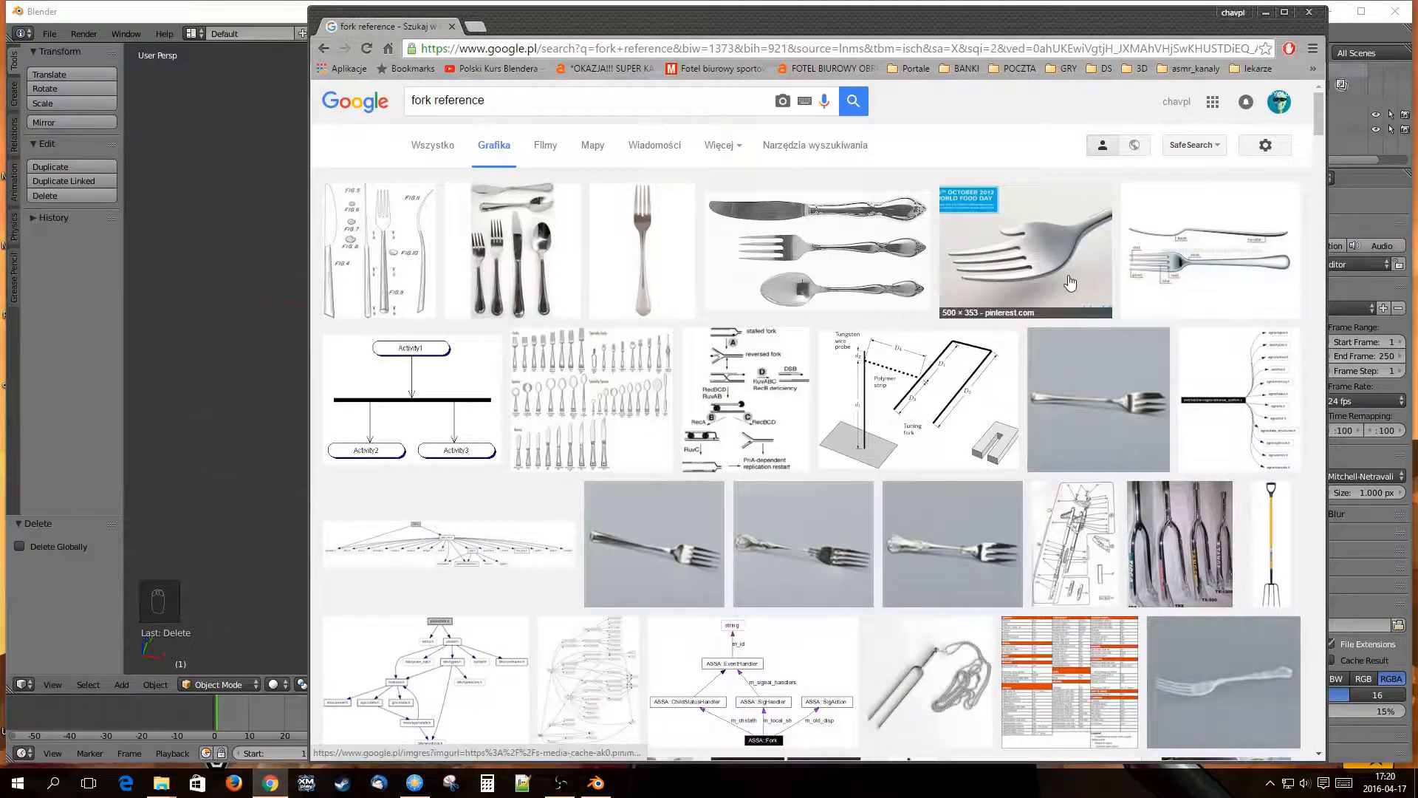
pyautogui.click(1182, 284)
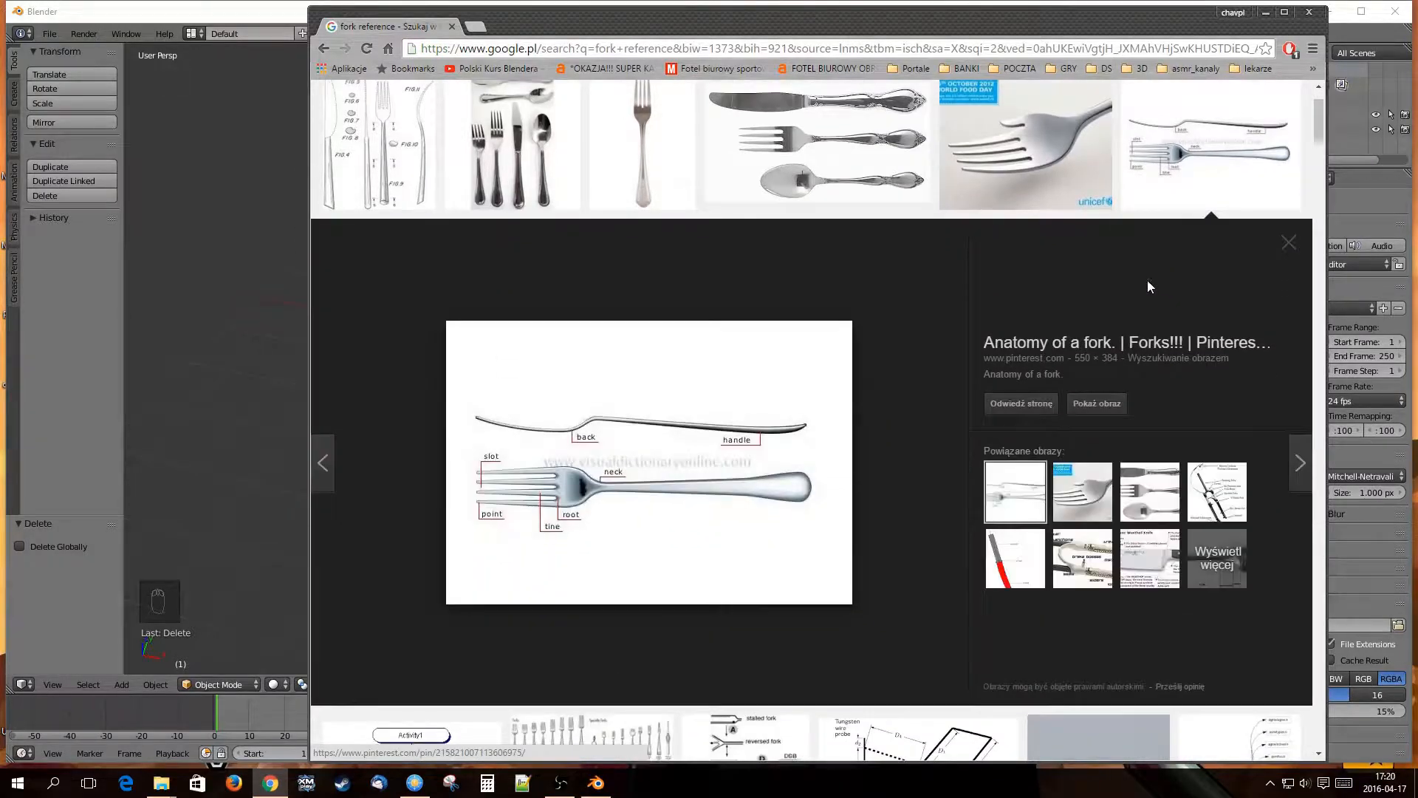
pyautogui.rightClick(655, 474)
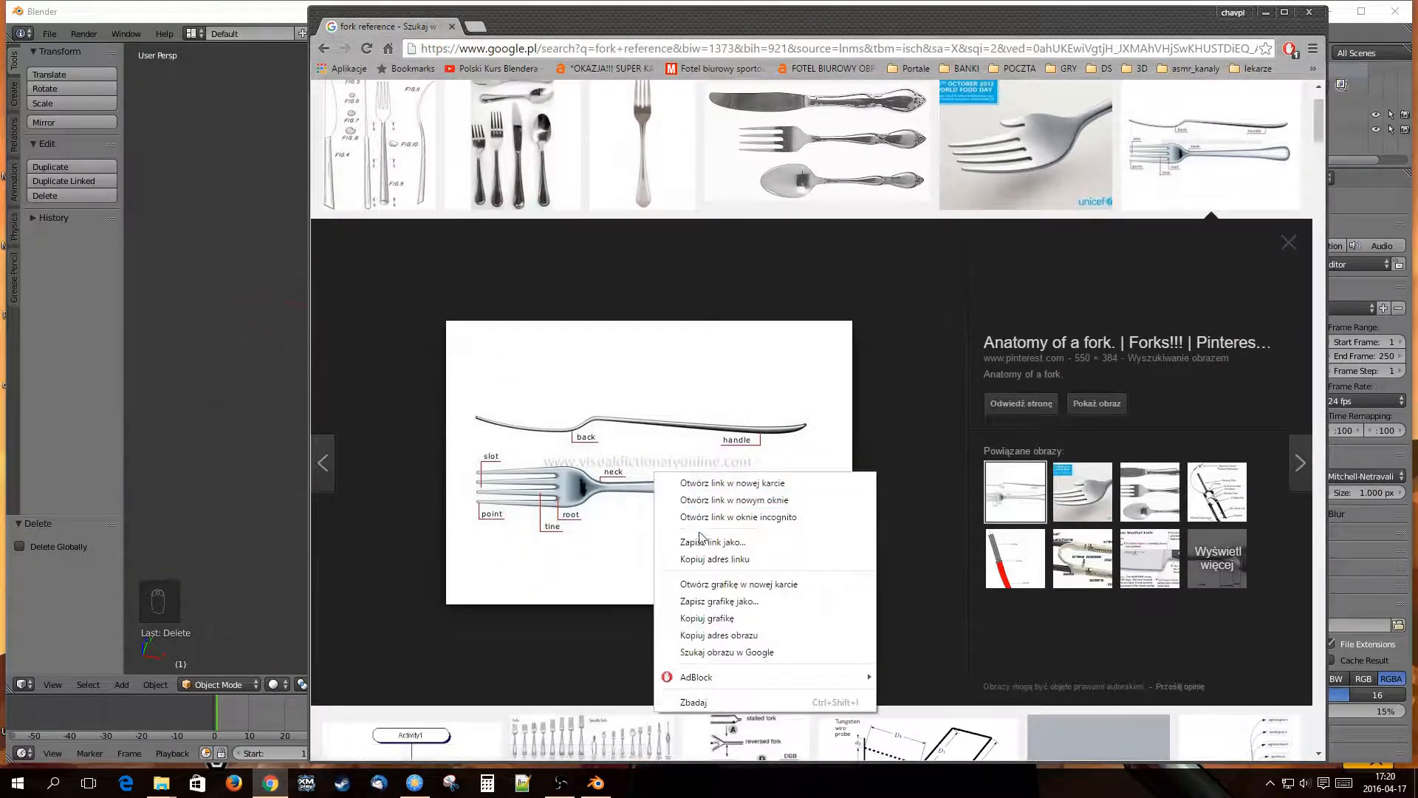
pyautogui.click(719, 603)
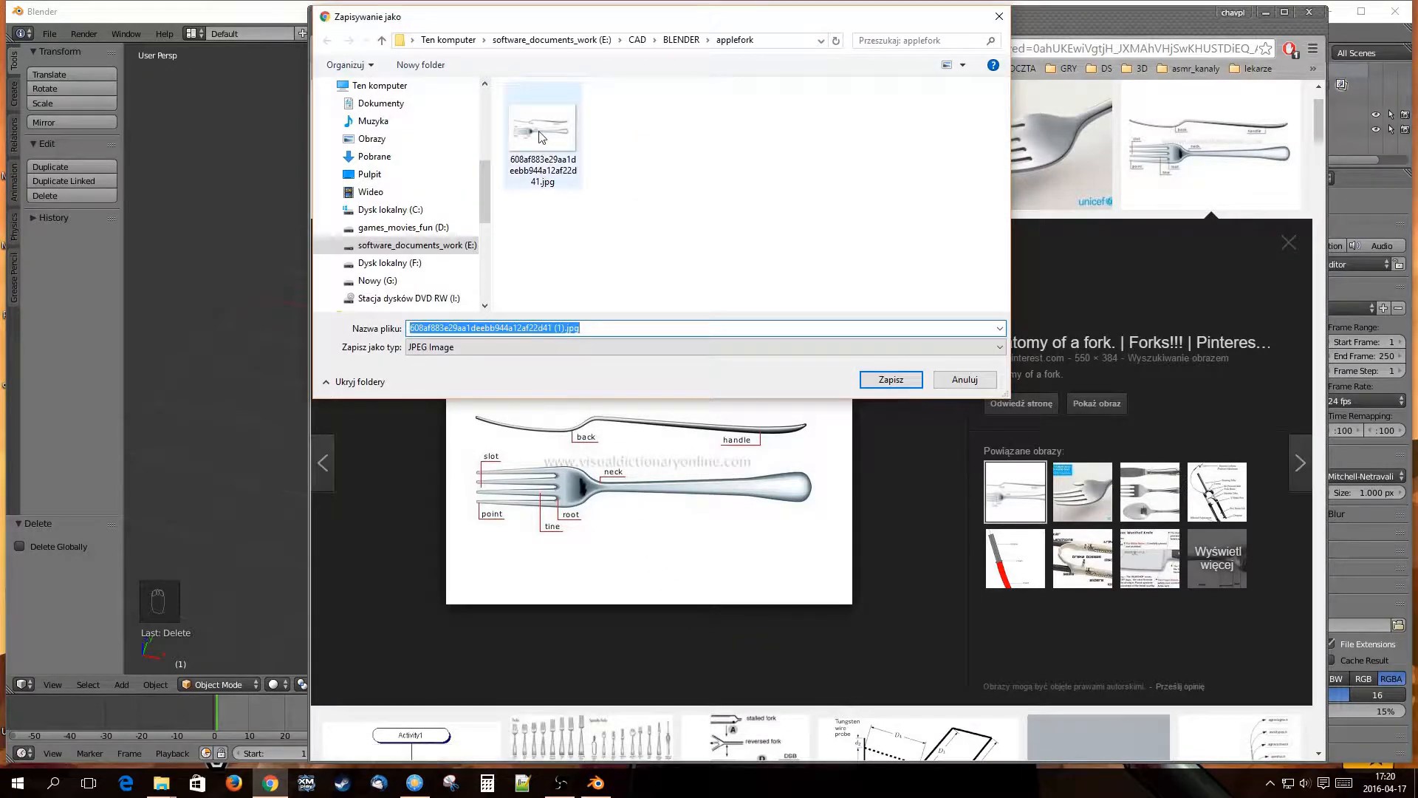
pyautogui.click(963, 380)
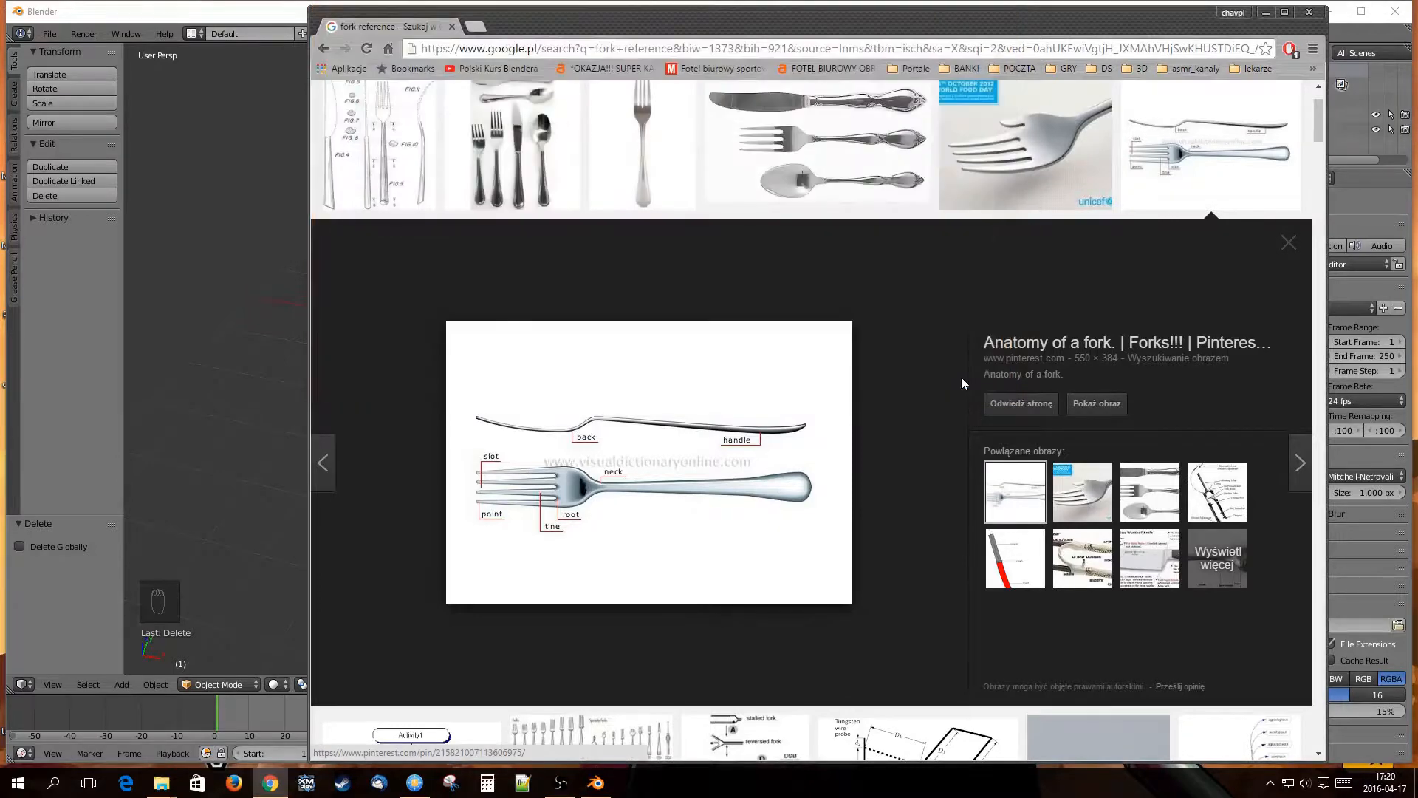
# Switch back to Blender, enable background images for the 3D view and add a new image entry.
pyautogui.click(269, 143)
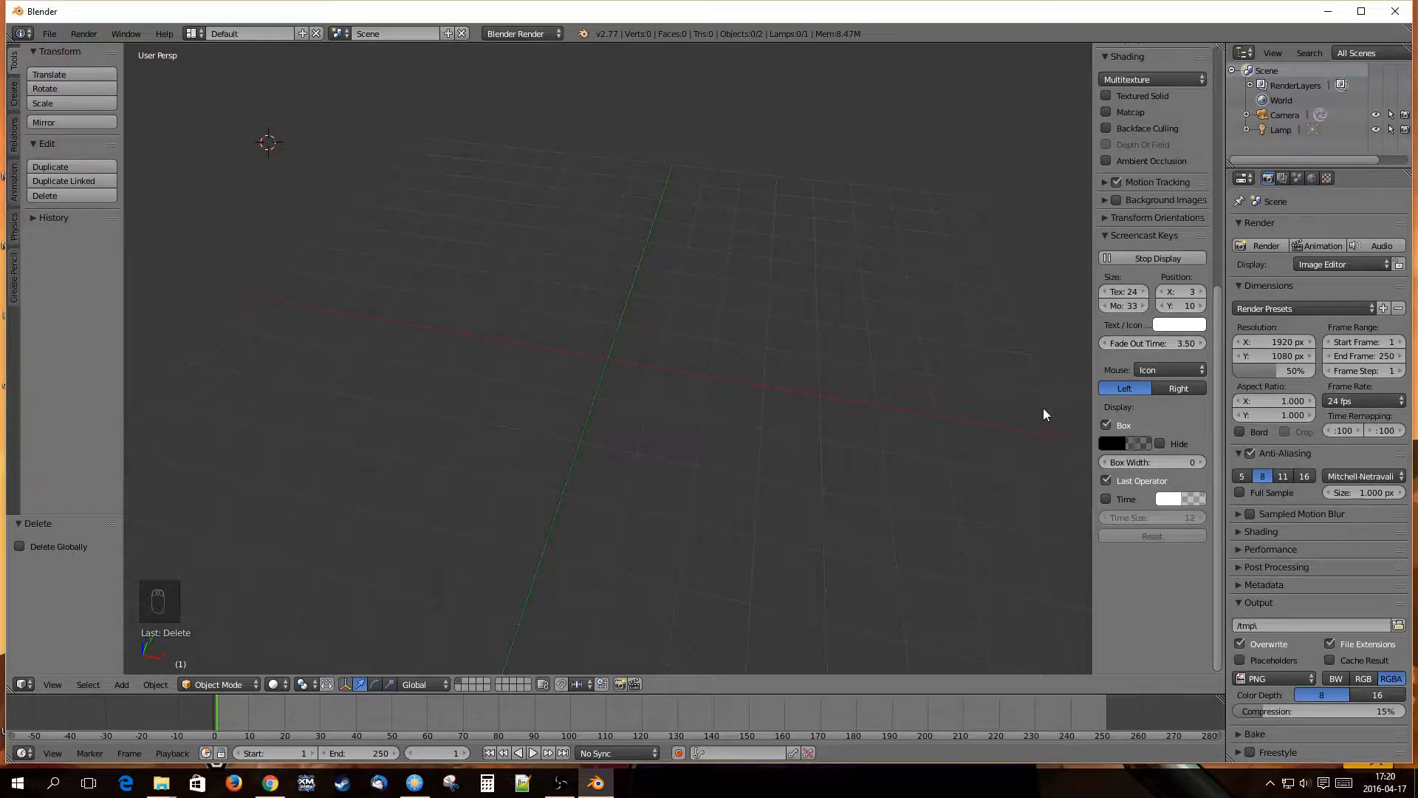
pyautogui.press('n')
pyautogui.press('n')
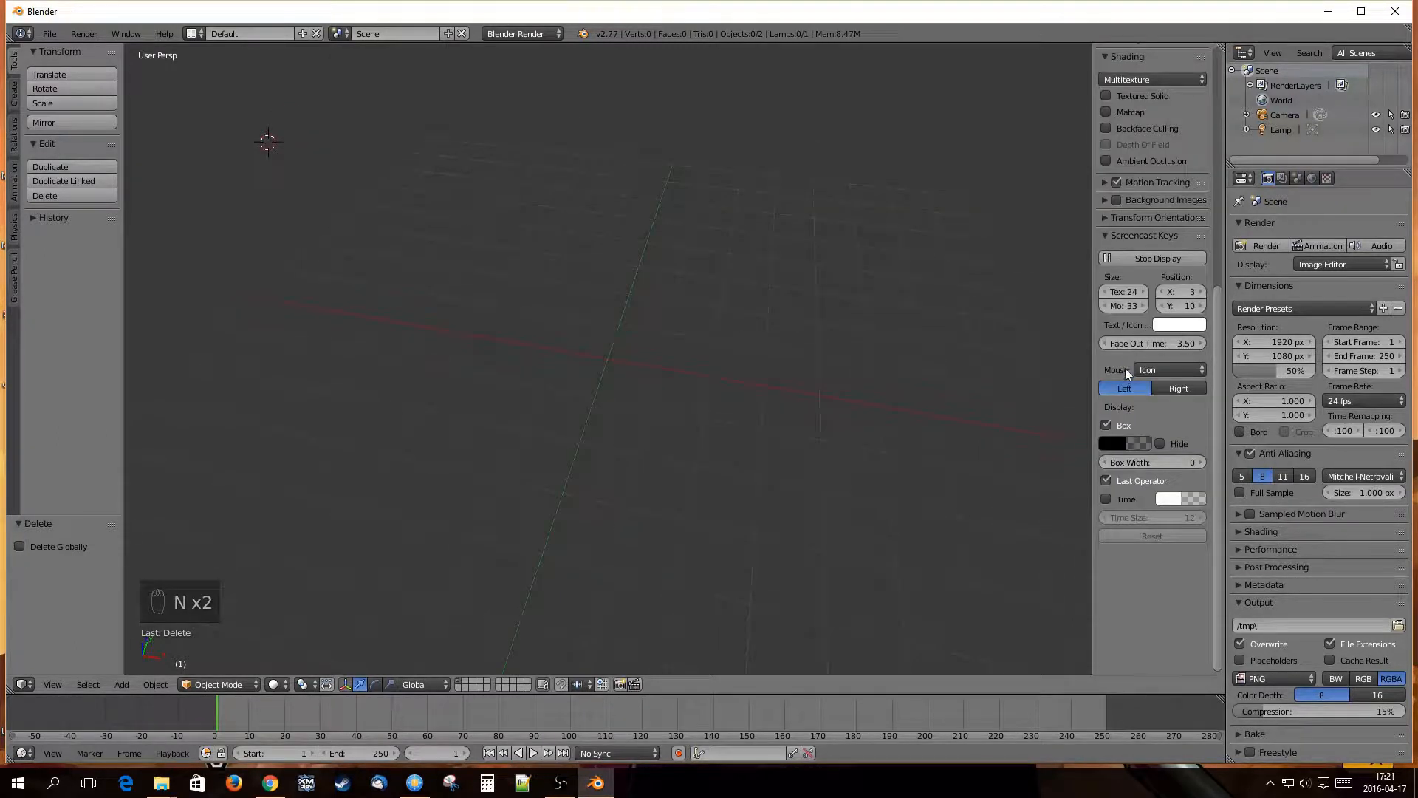
pyautogui.click(1115, 200)
pyautogui.click(1105, 201)
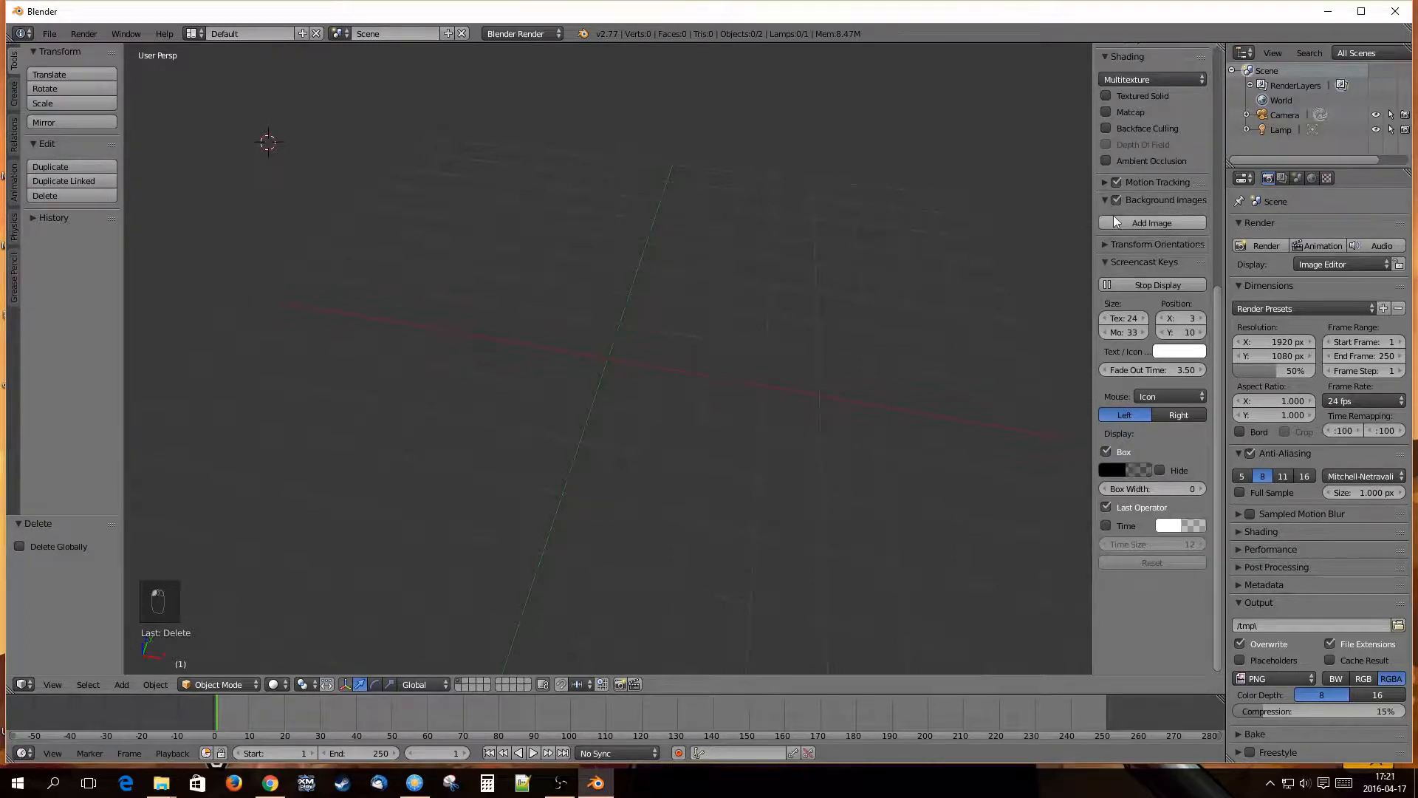
pyautogui.click(1117, 220)
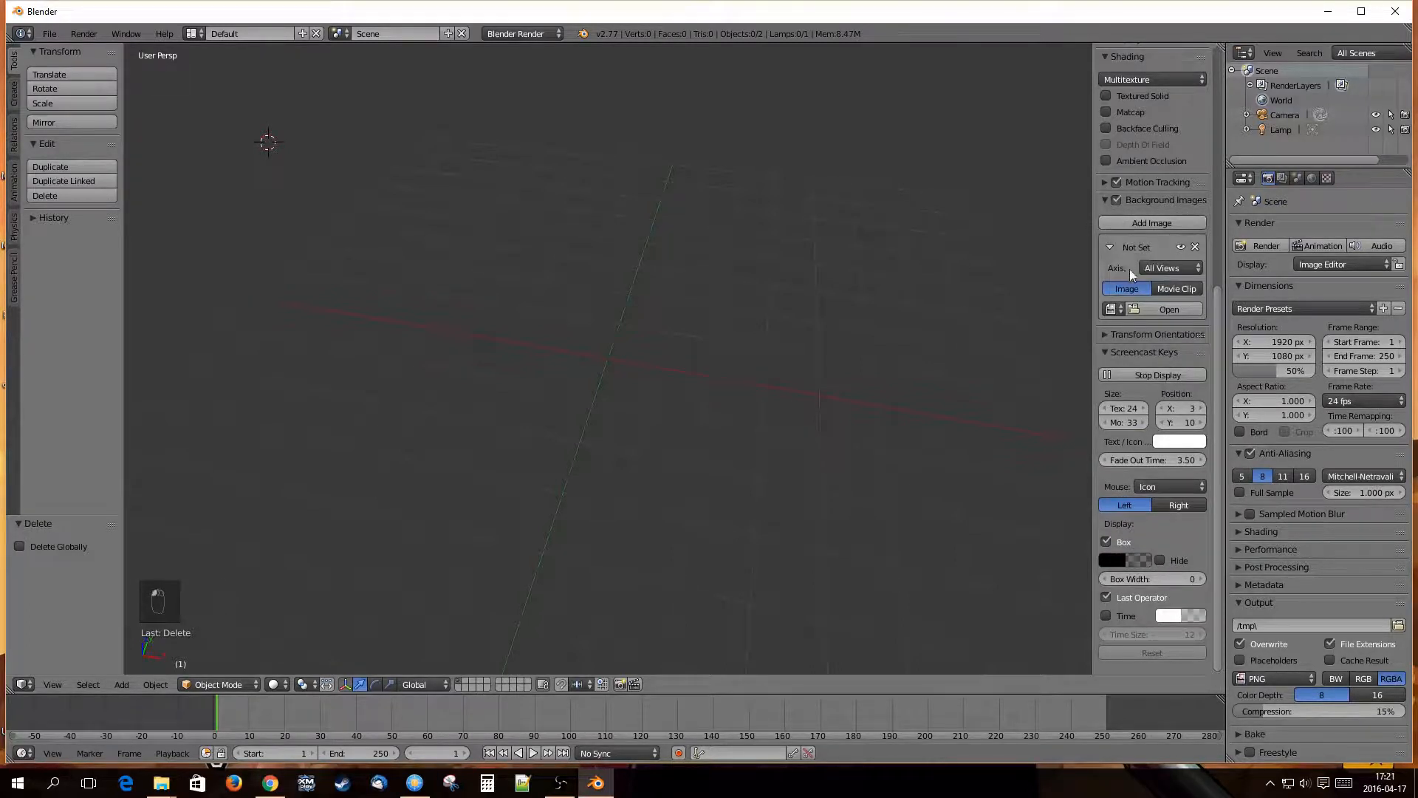
# Load the fork reference 608af883e29aa1deebb944a12af22d41.jpg from the applefork folder as the background image.
pyautogui.click(1145, 306)
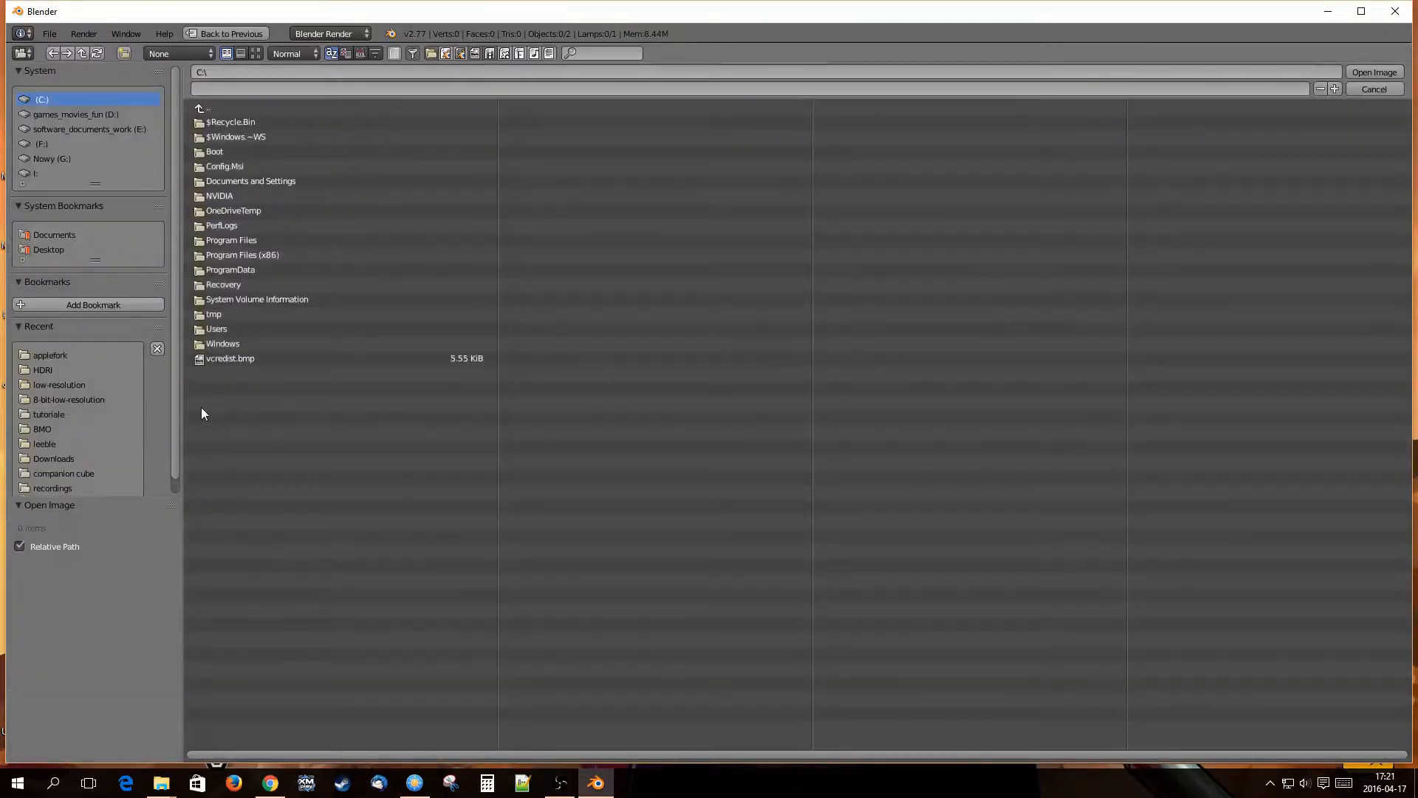
pyautogui.click(60, 356)
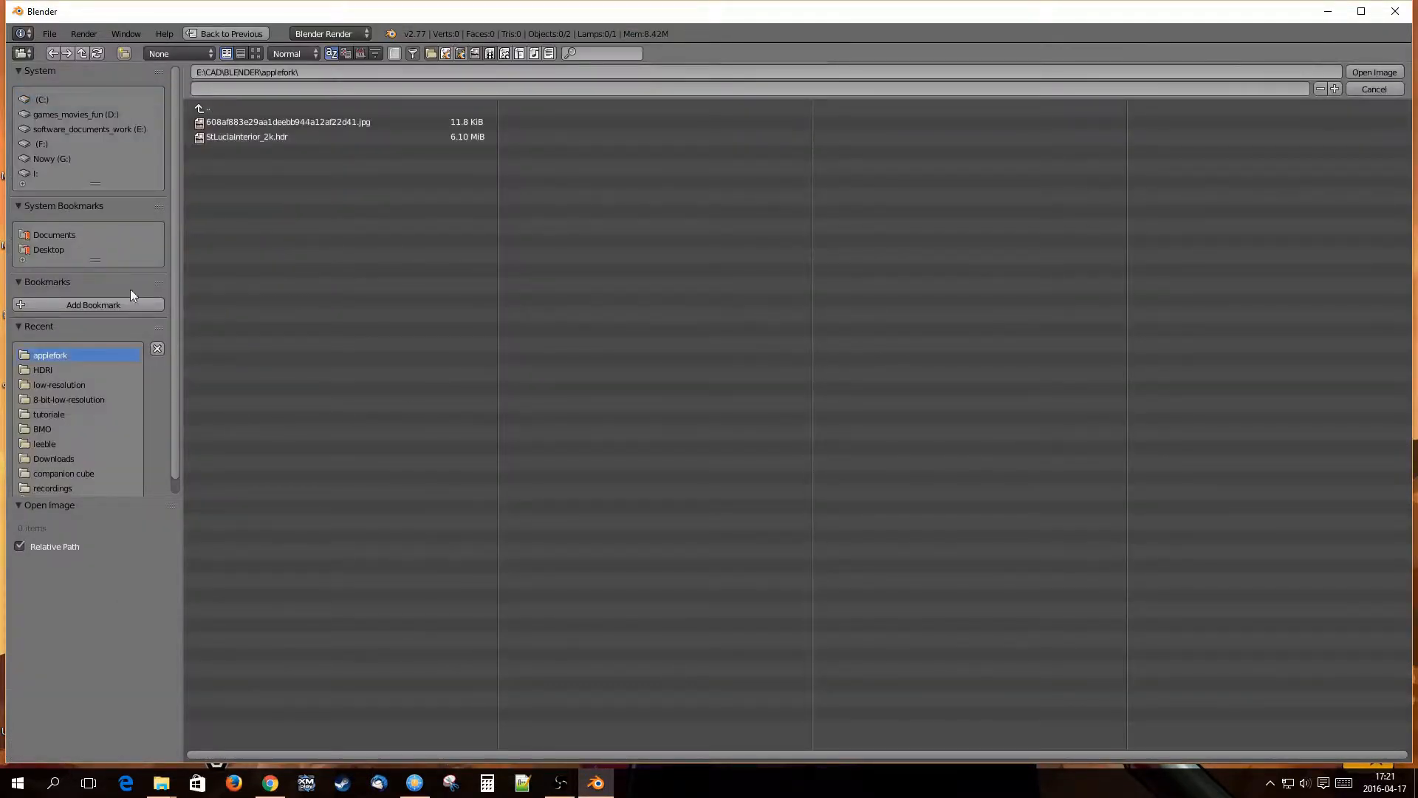
pyautogui.click(251, 122)
pyautogui.doubleClick(251, 122)
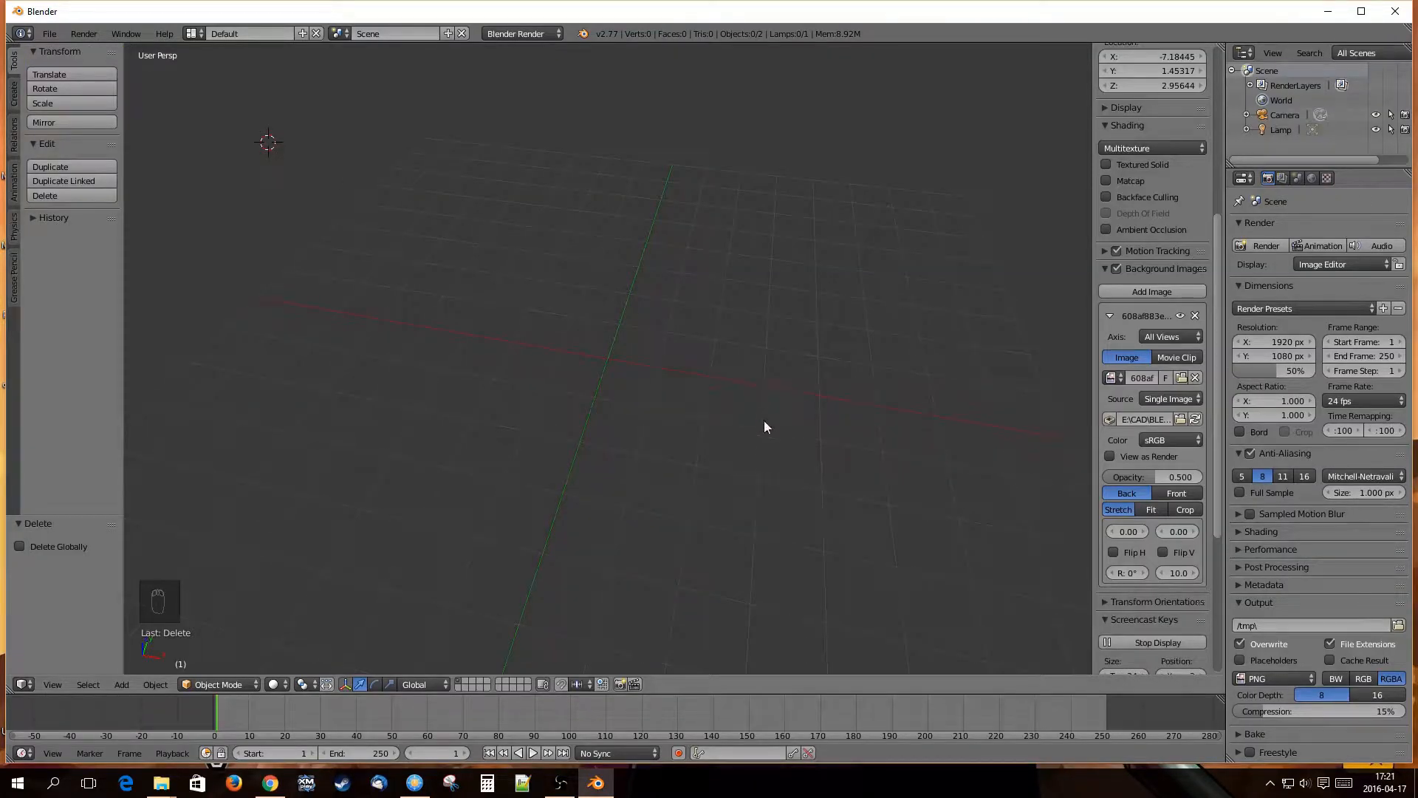
# Set the viewport to the top orthographic view so the fork reference is displayed.
pyautogui.moveTo(763, 427); pyautogui.dragTo(648, 402, button='middle')
pyautogui.press('KP_5')
pyautogui.press('KP_7')
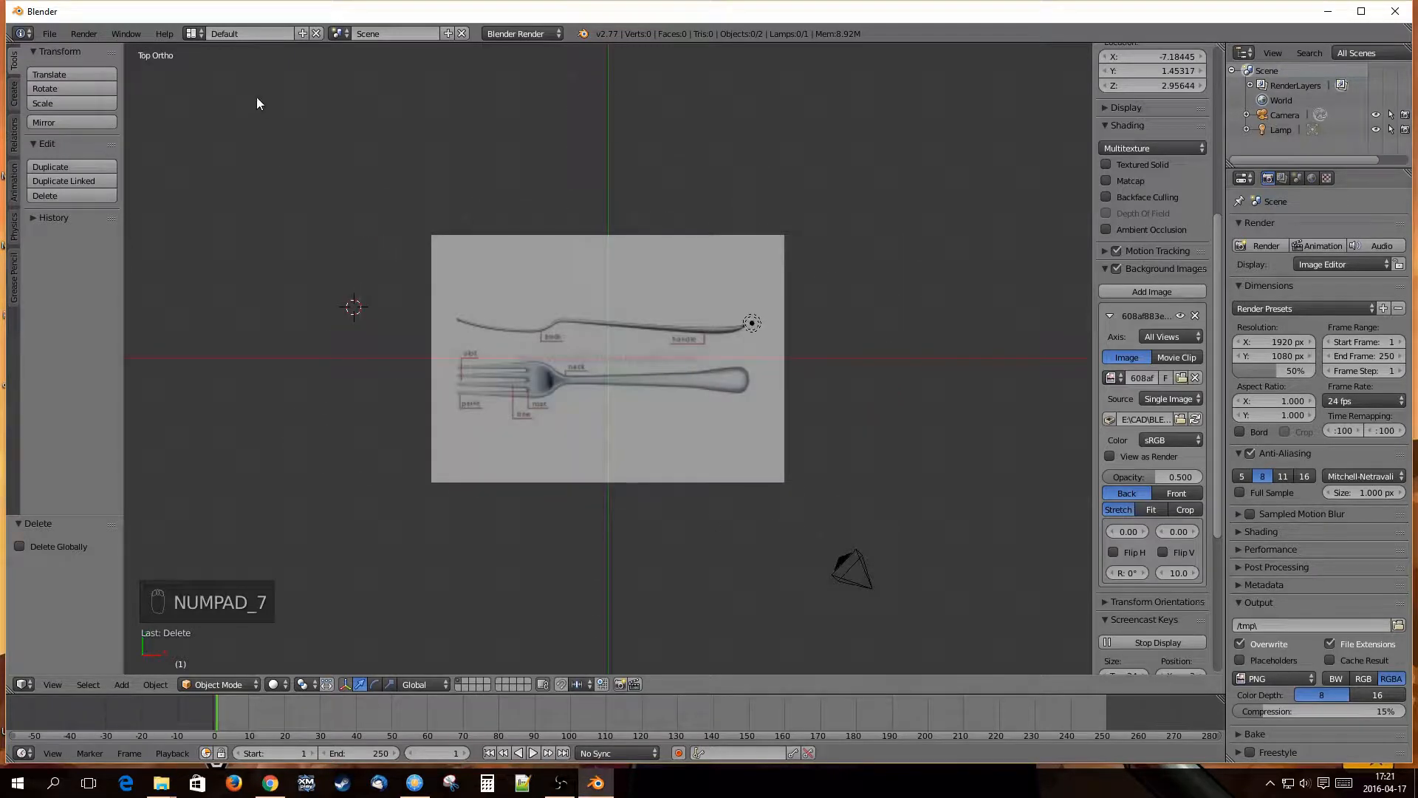
pyautogui.scroll(3, 609, 380)
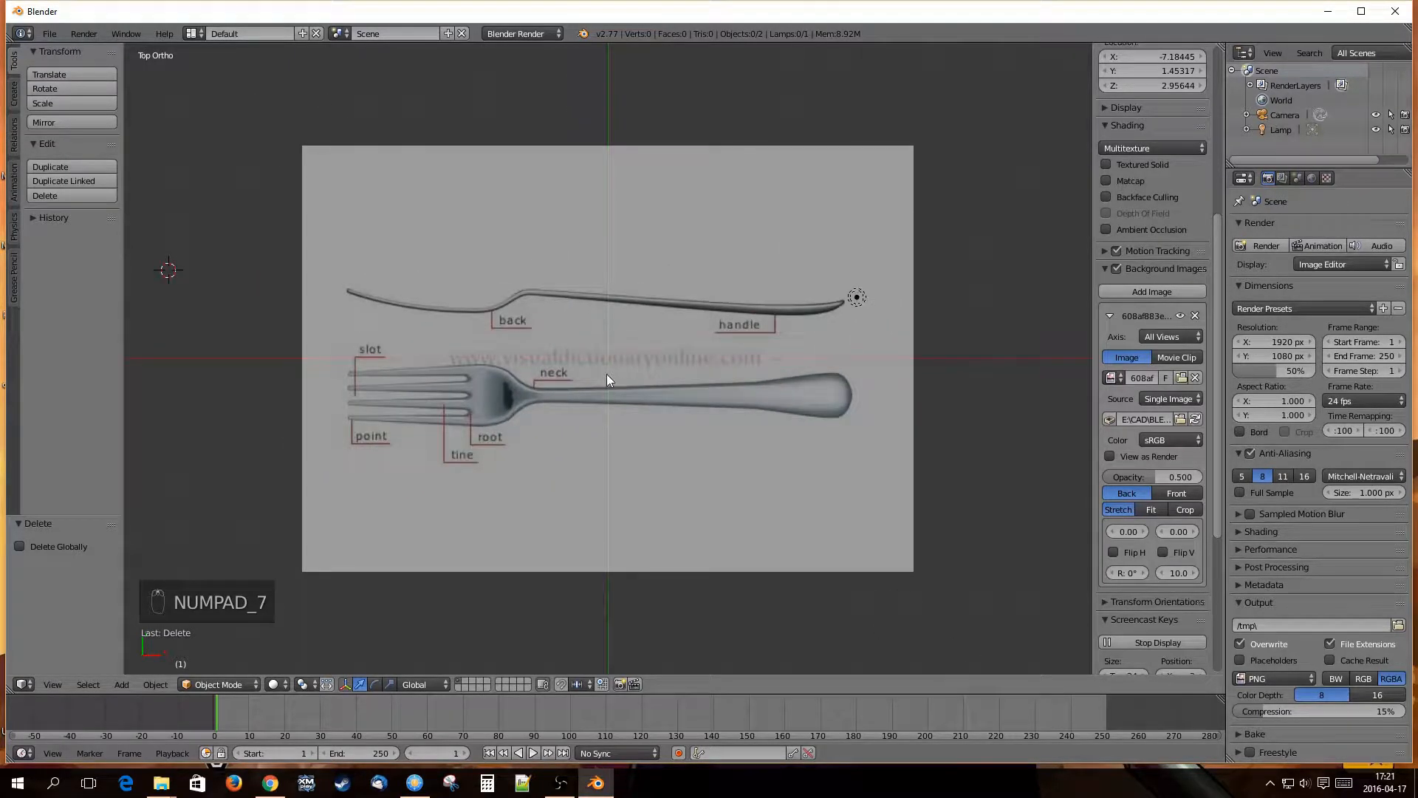
pyautogui.scroll(1, 626, 370)
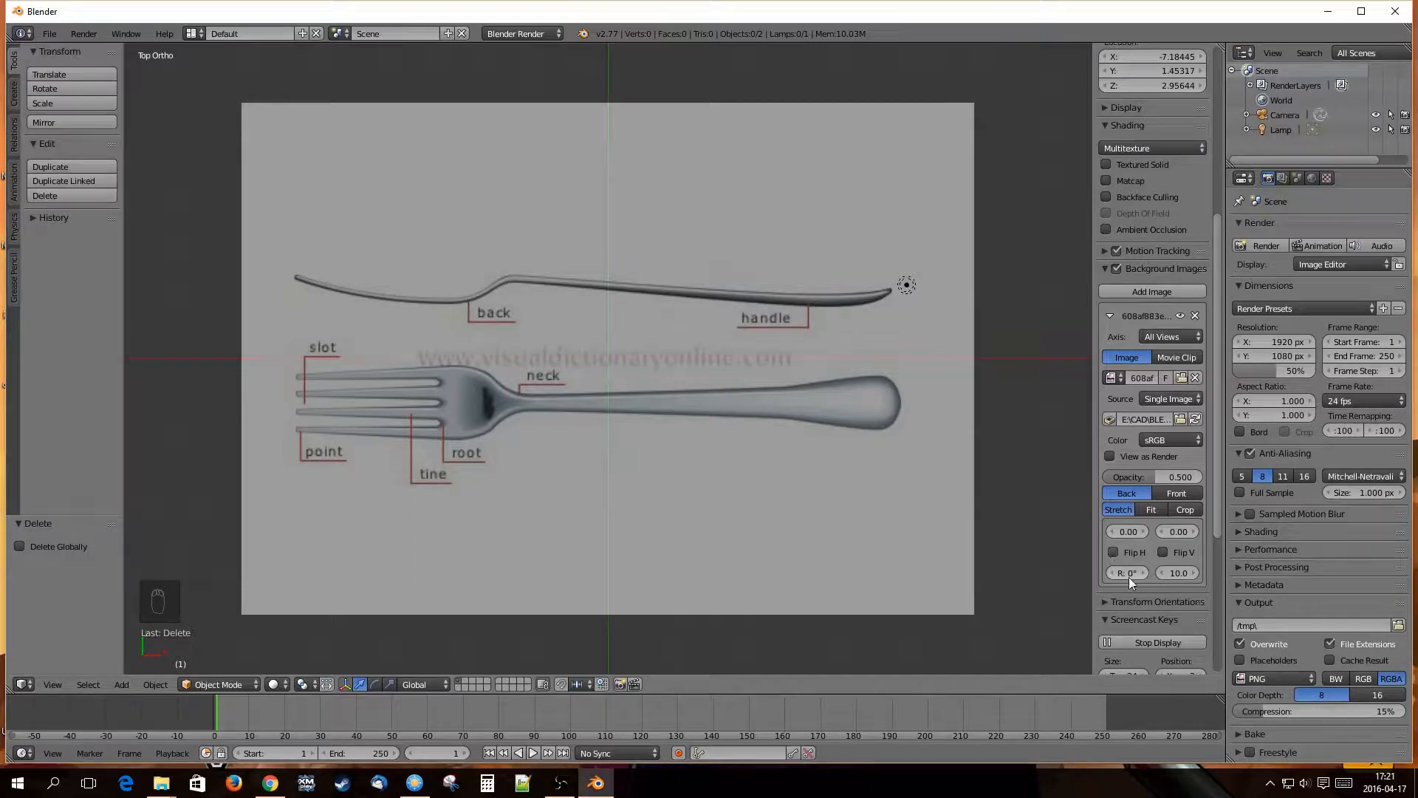
# Rotate the background image 90° and set its X offset to 0.600 to centre the fork on the vertical axis.
pyautogui.moveTo(1094, 561); pyautogui.dragTo(1029, 569)
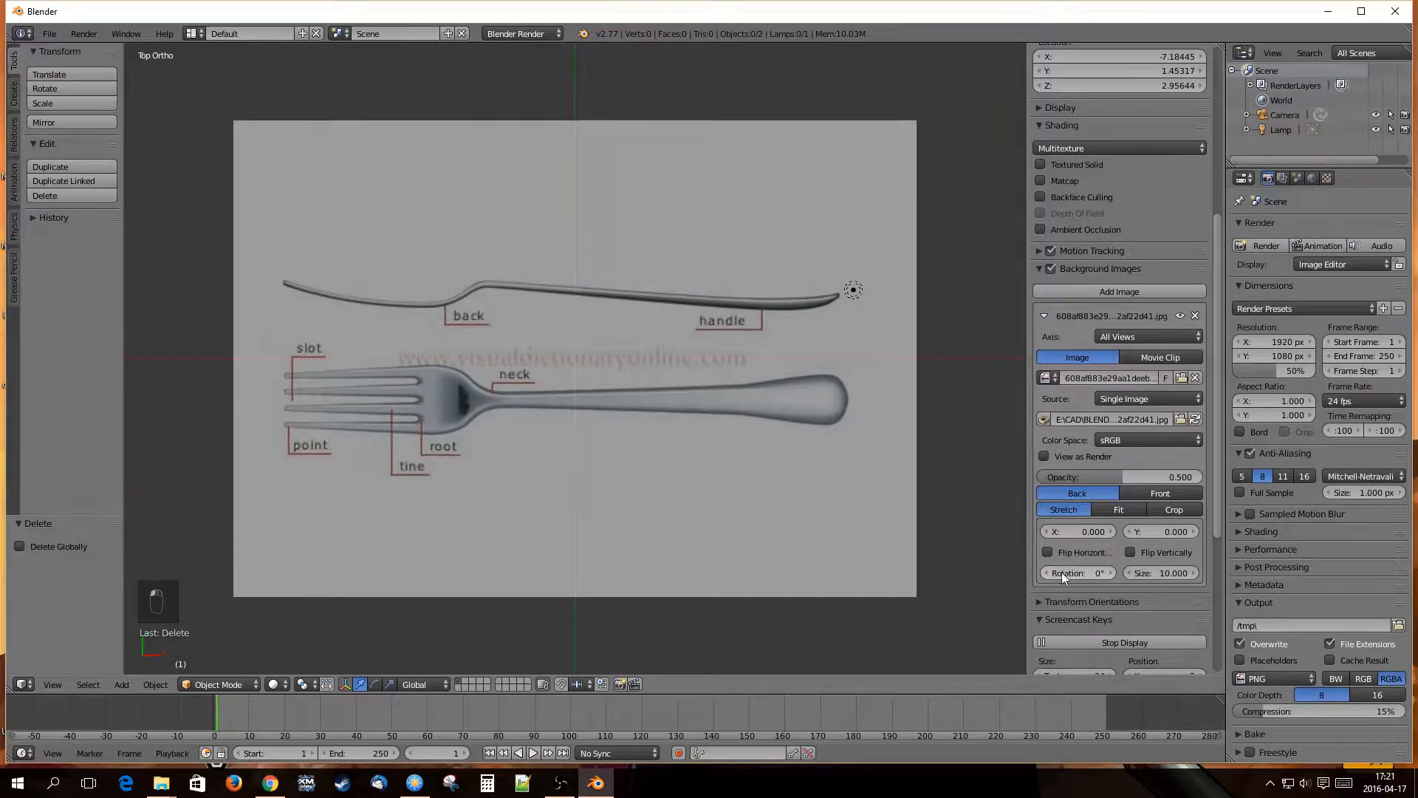
pyautogui.click(1062, 572)
pyautogui.write('90')
pyautogui.press('Return')
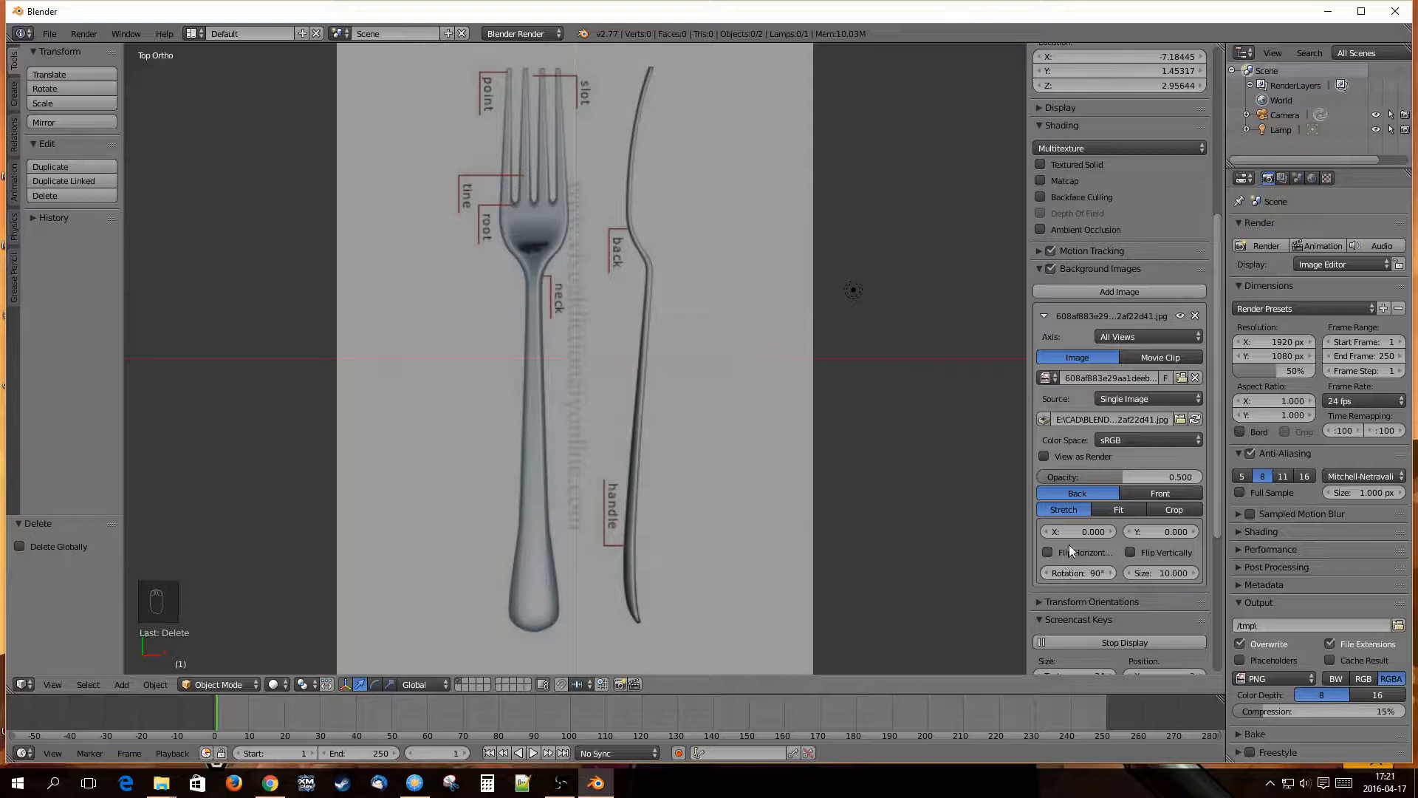
pyautogui.moveTo(1079, 533); pyautogui.dragTo(1115, 533)
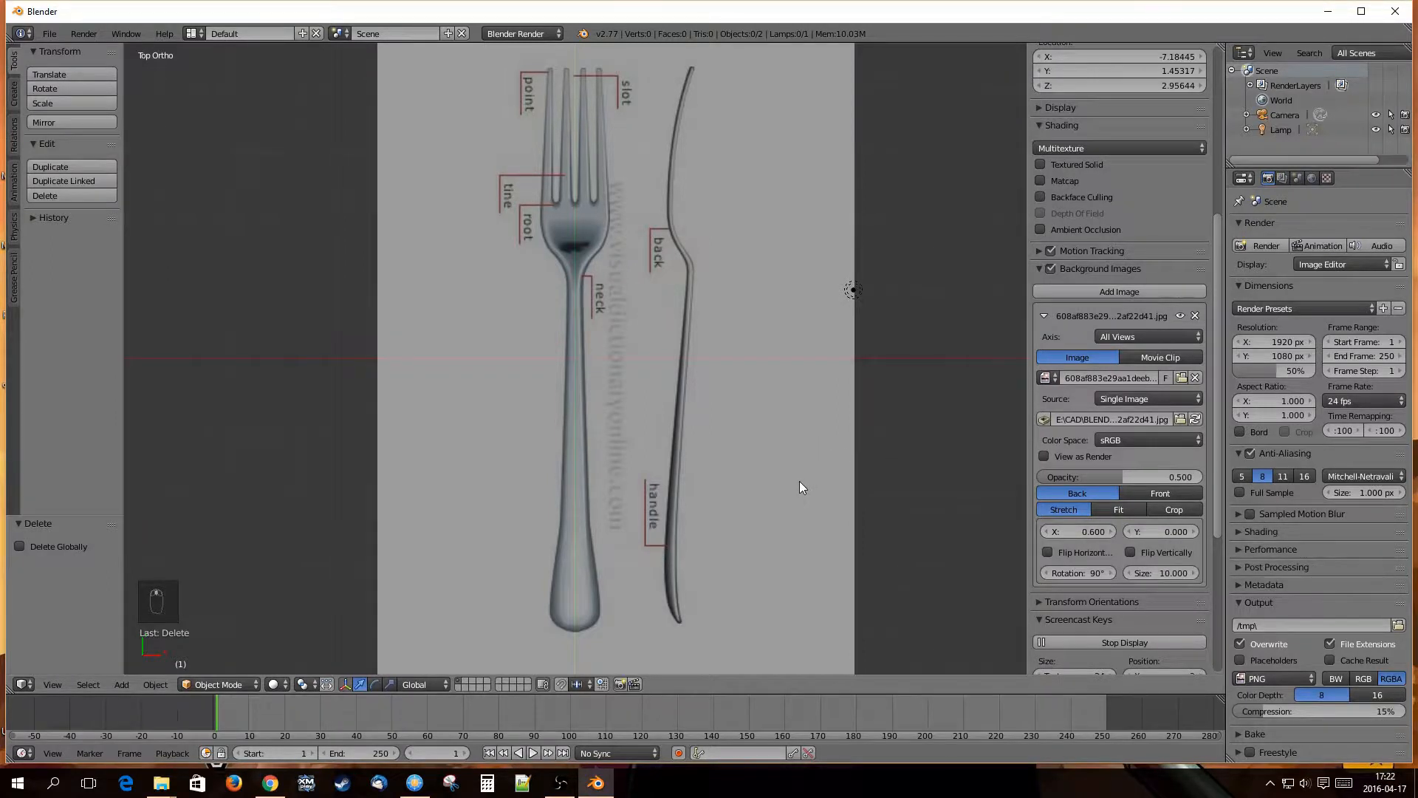
pyautogui.moveTo(799, 481); pyautogui.dragTo(662, 446, button='middle')
pyautogui.scroll(-4, 662, 441)
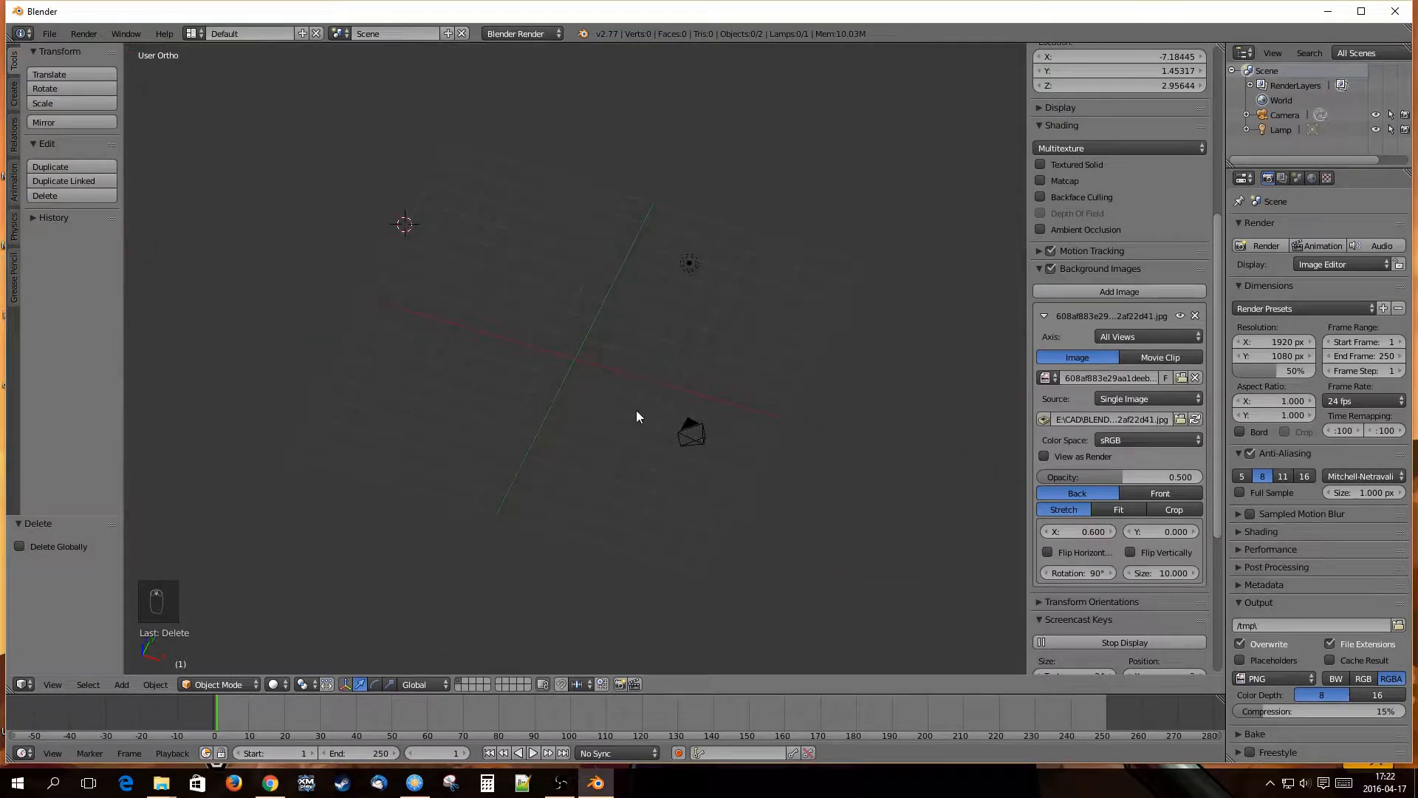
pyautogui.keyDown('shift'); pyautogui.moveTo(594, 373); pyautogui.dragTo(621, 464, button='middle'); pyautogui.keyUp('shift')
pyautogui.press('KP_7')
pyautogui.scroll(4, 629, 419)
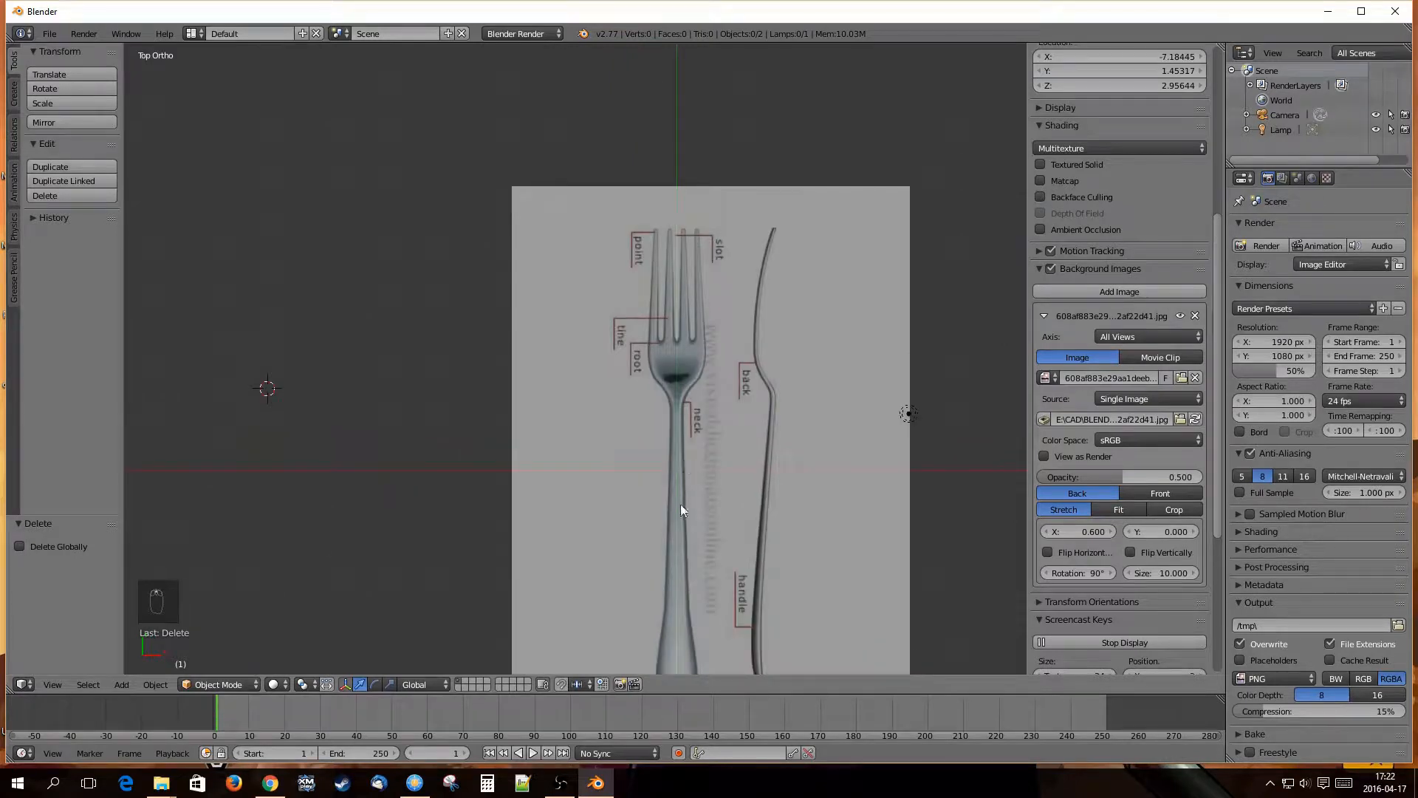
pyautogui.keyDown('shift'); pyautogui.moveTo(670, 450); pyautogui.dragTo(639, 393, button='middle'); pyautogui.keyUp('shift')
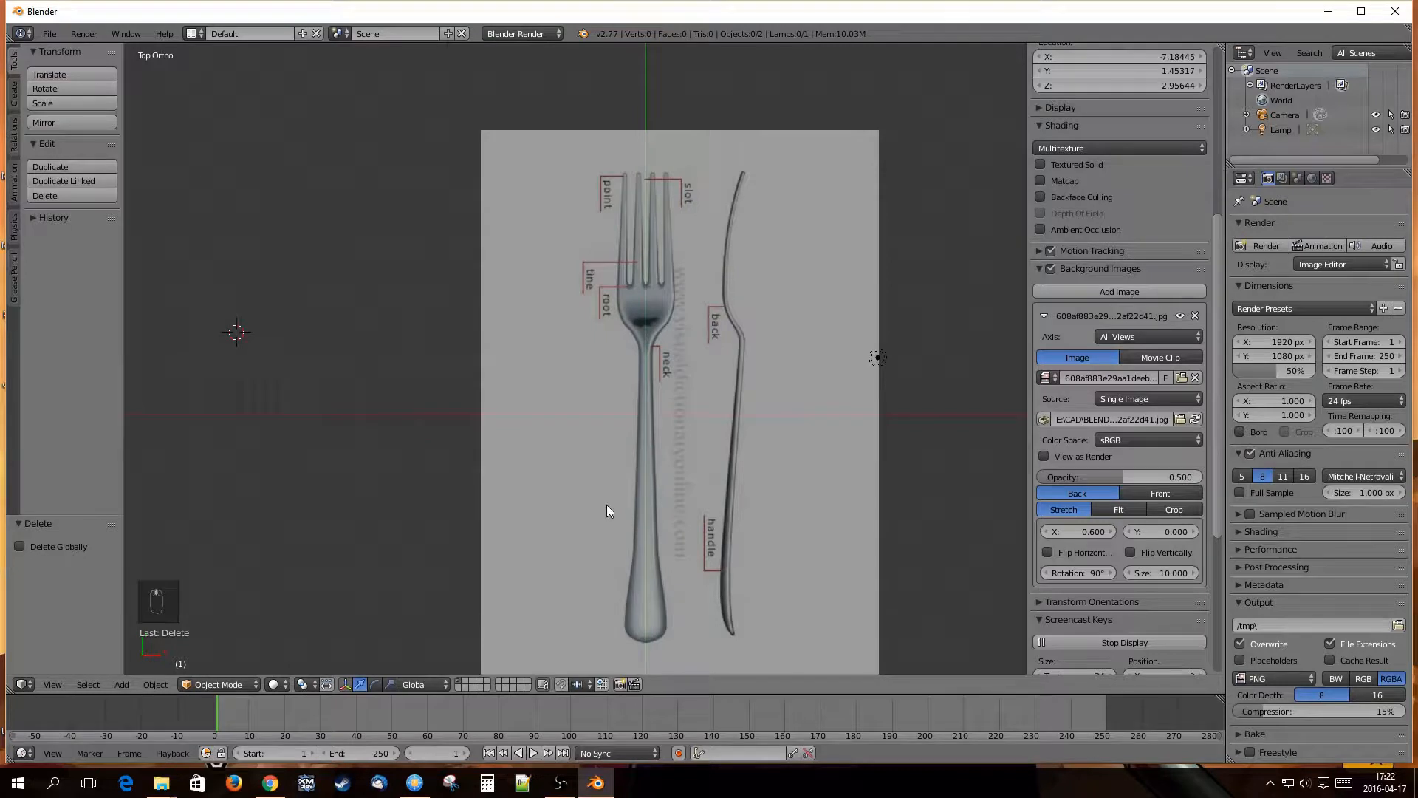
# Reset the 3D cursor to the world origin and add a plane mesh there.
pyautogui.moveTo(689, 499); pyautogui.dragTo(637, 480, button='middle')
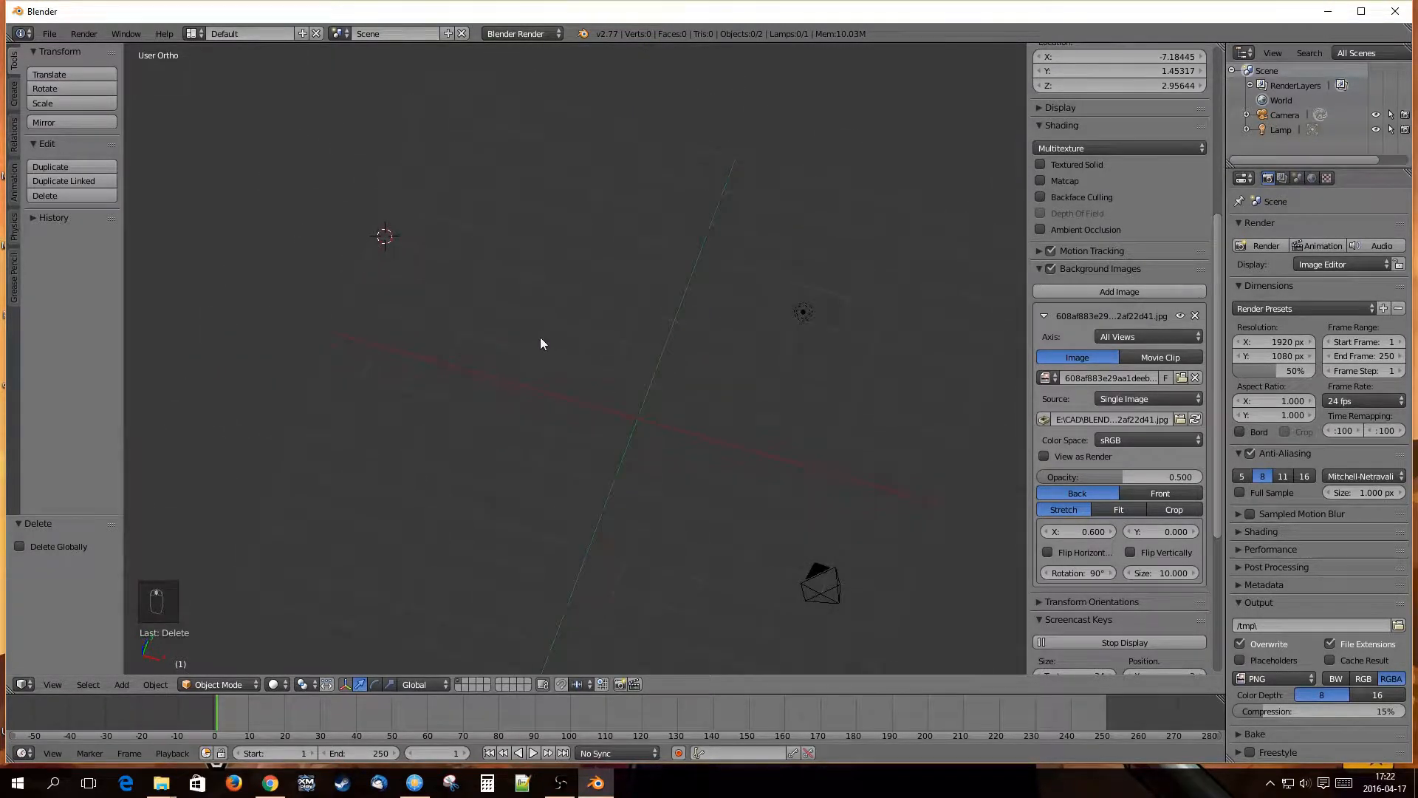
pyautogui.click(392, 260)
pyautogui.click(577, 382)
pyautogui.hotkey('shift', 'c')
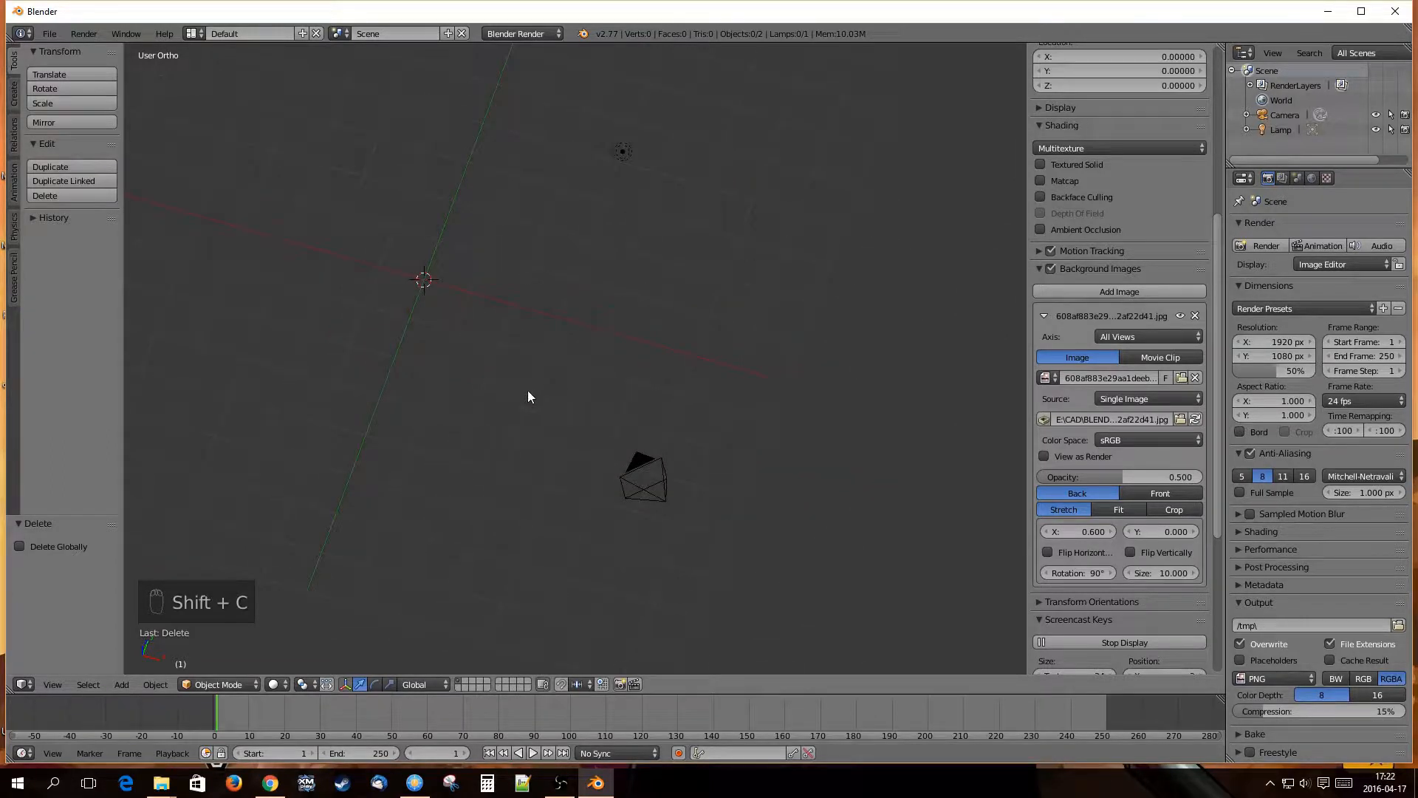
pyautogui.hotkey('shift', 'a')
pyautogui.moveTo(526, 395)
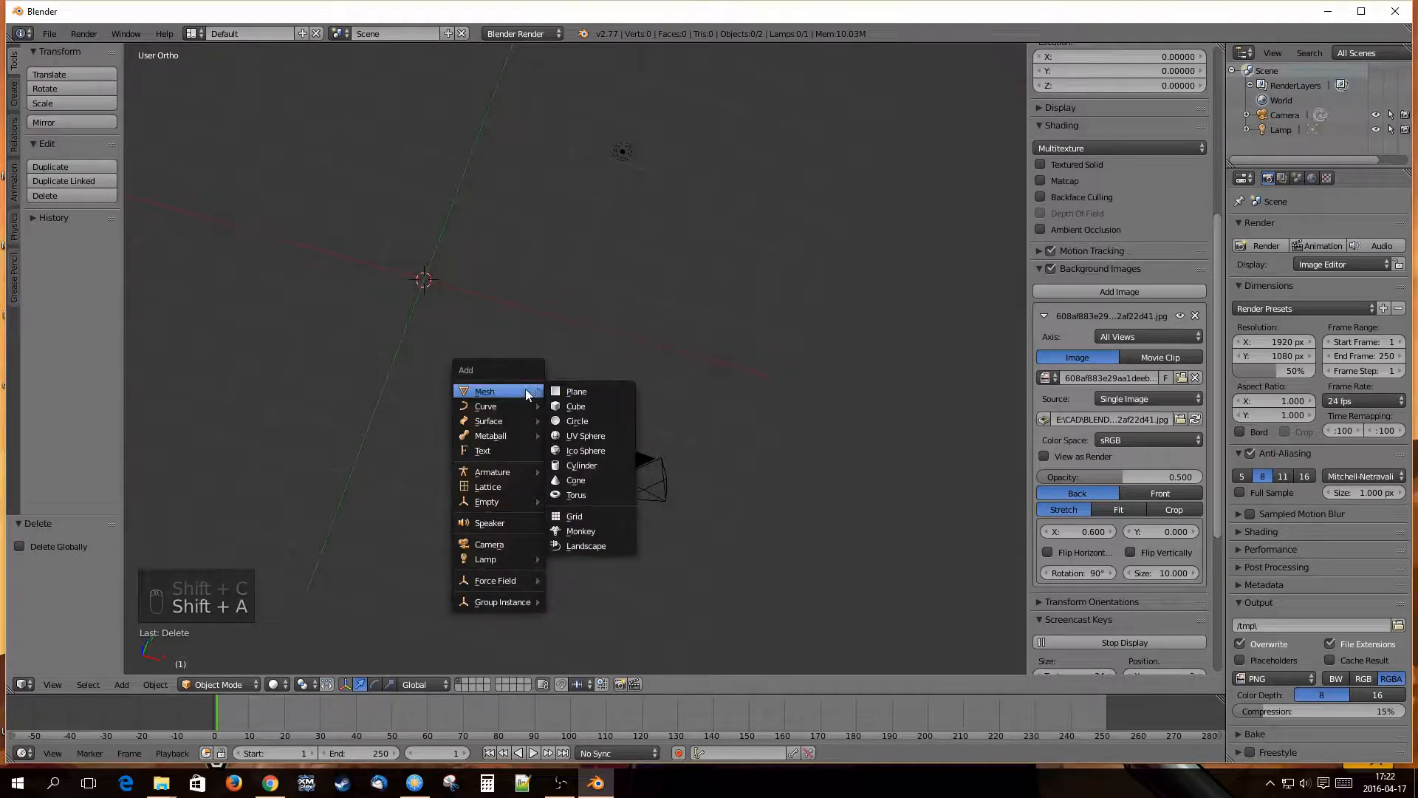
pyautogui.click(576, 391)
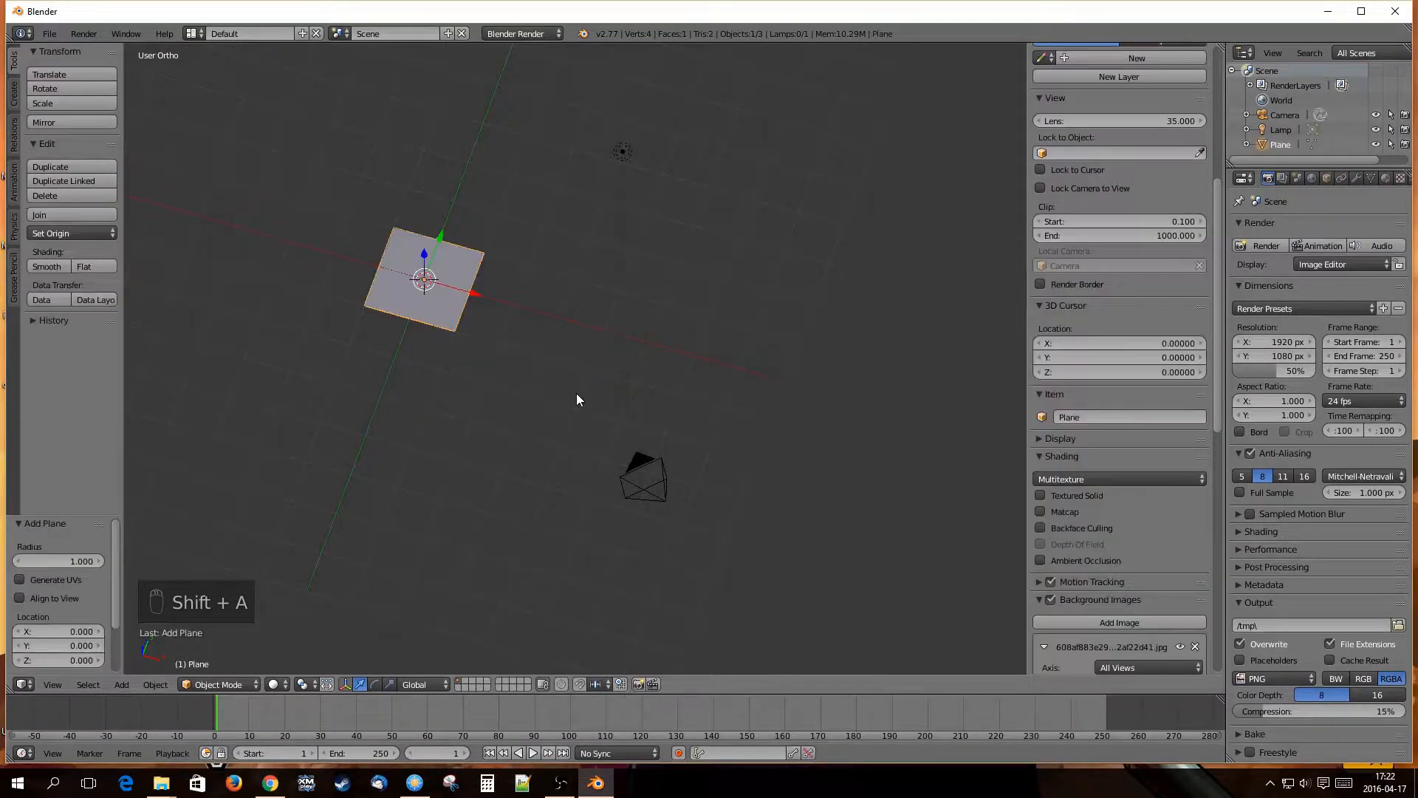
# Put the new plane into Edit Mode.
pyautogui.moveTo(539, 384)
pyautogui.mouseDown(button='middle')
pyautogui.moveTo(545, 410)
pyautogui.moveTo(541, 378)
pyautogui.mouseUp(button='middle')
pyautogui.keyDown('shift'); pyautogui.moveTo(462, 350); pyautogui.dragTo(582, 415, button='middle'); pyautogui.keyUp('shift')
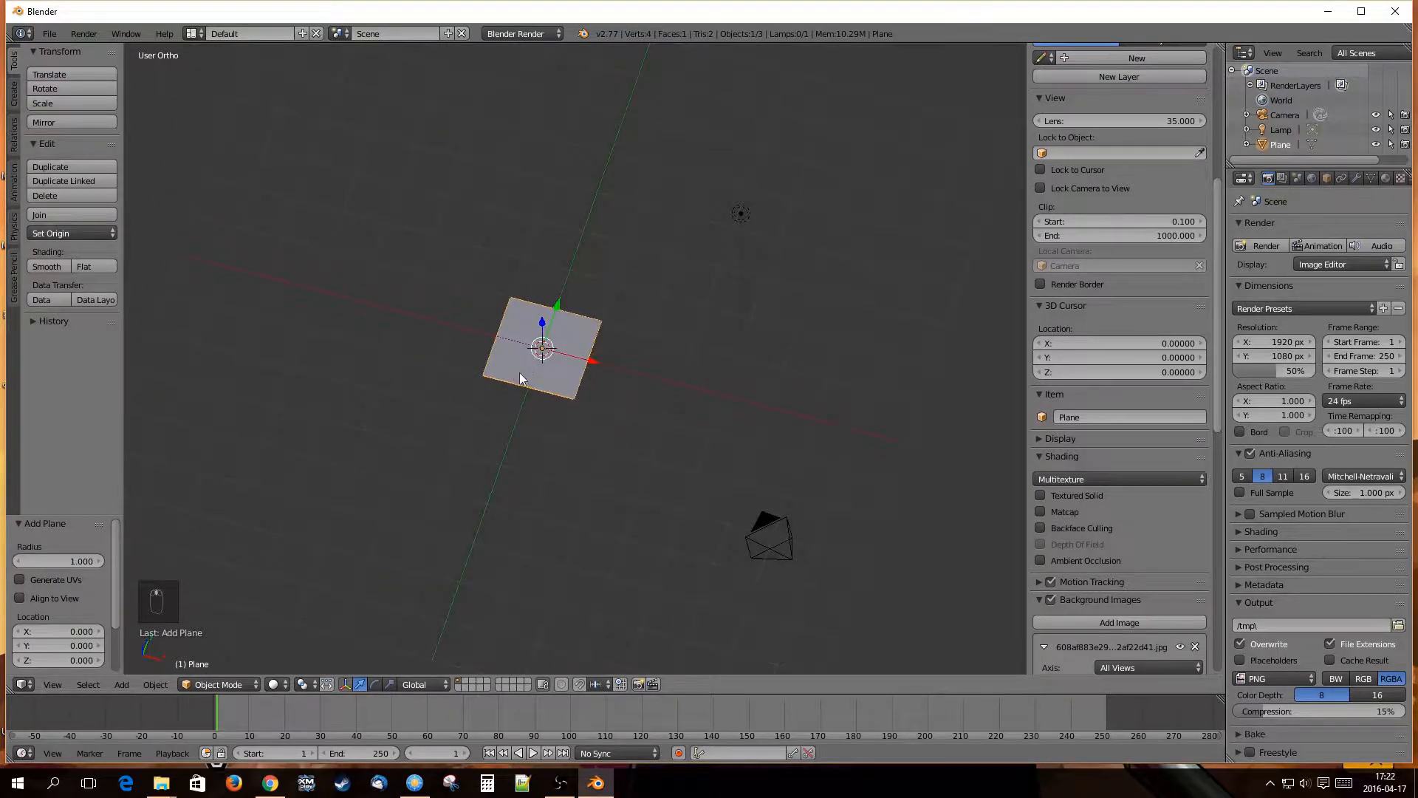
pyautogui.scroll(1, 520, 373)
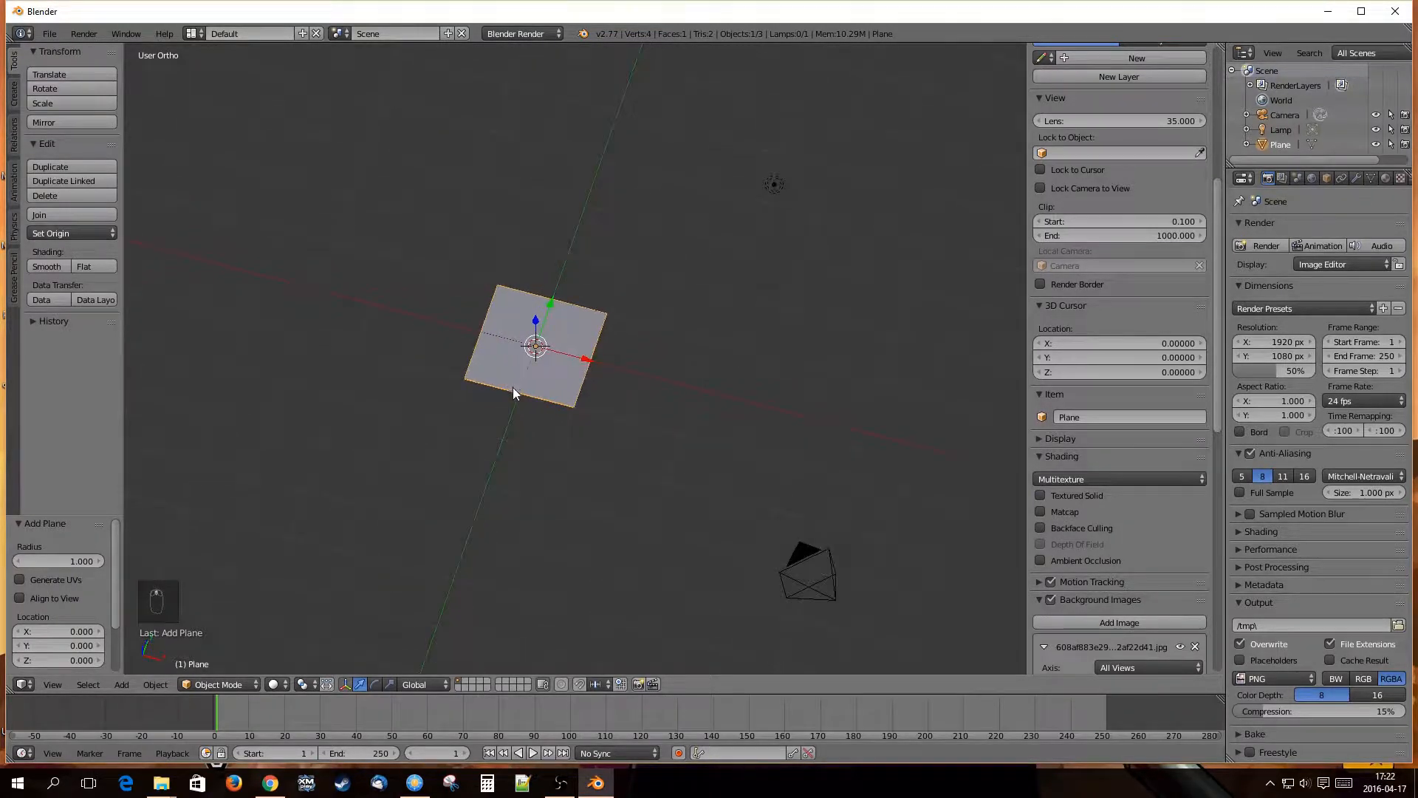
pyautogui.click(215, 683)
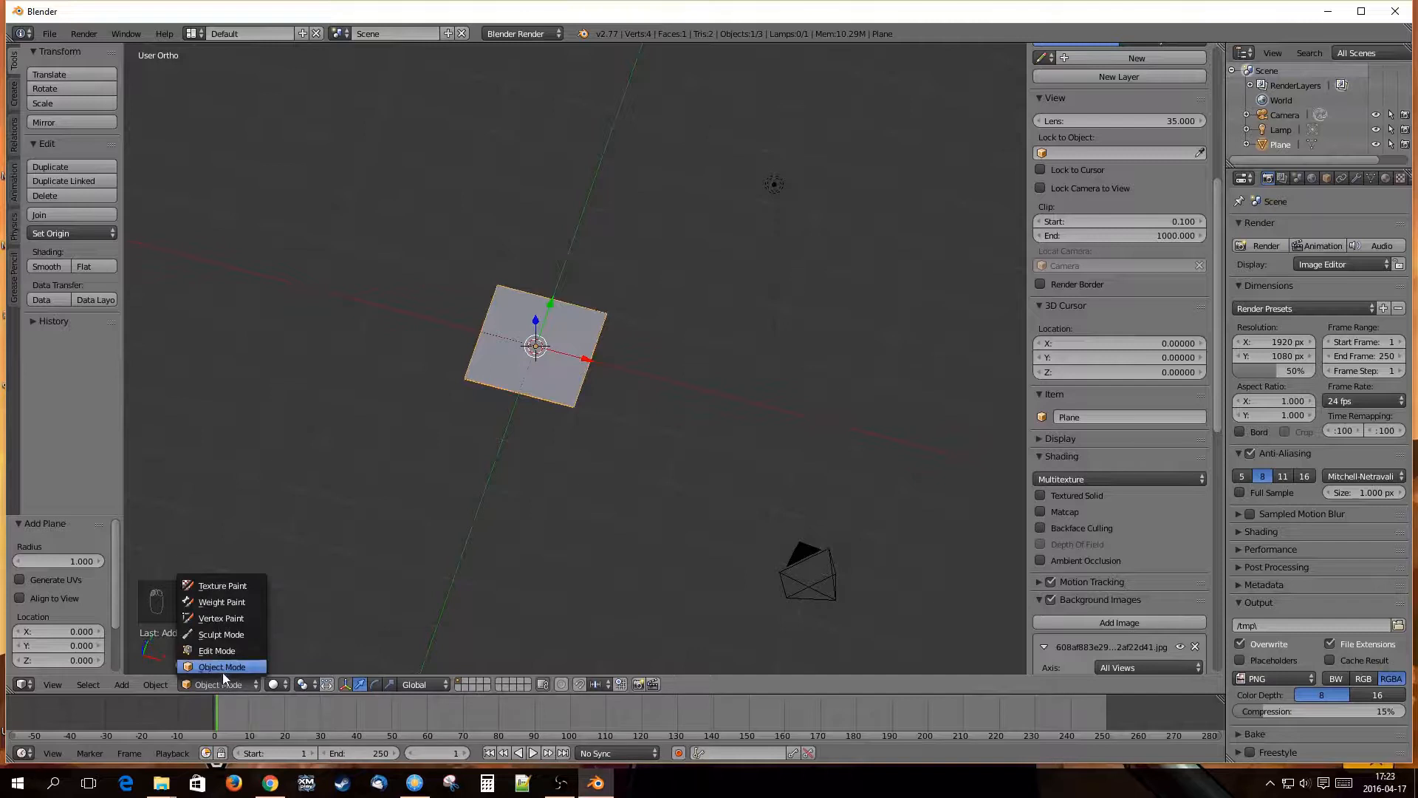
pyautogui.click(223, 682)
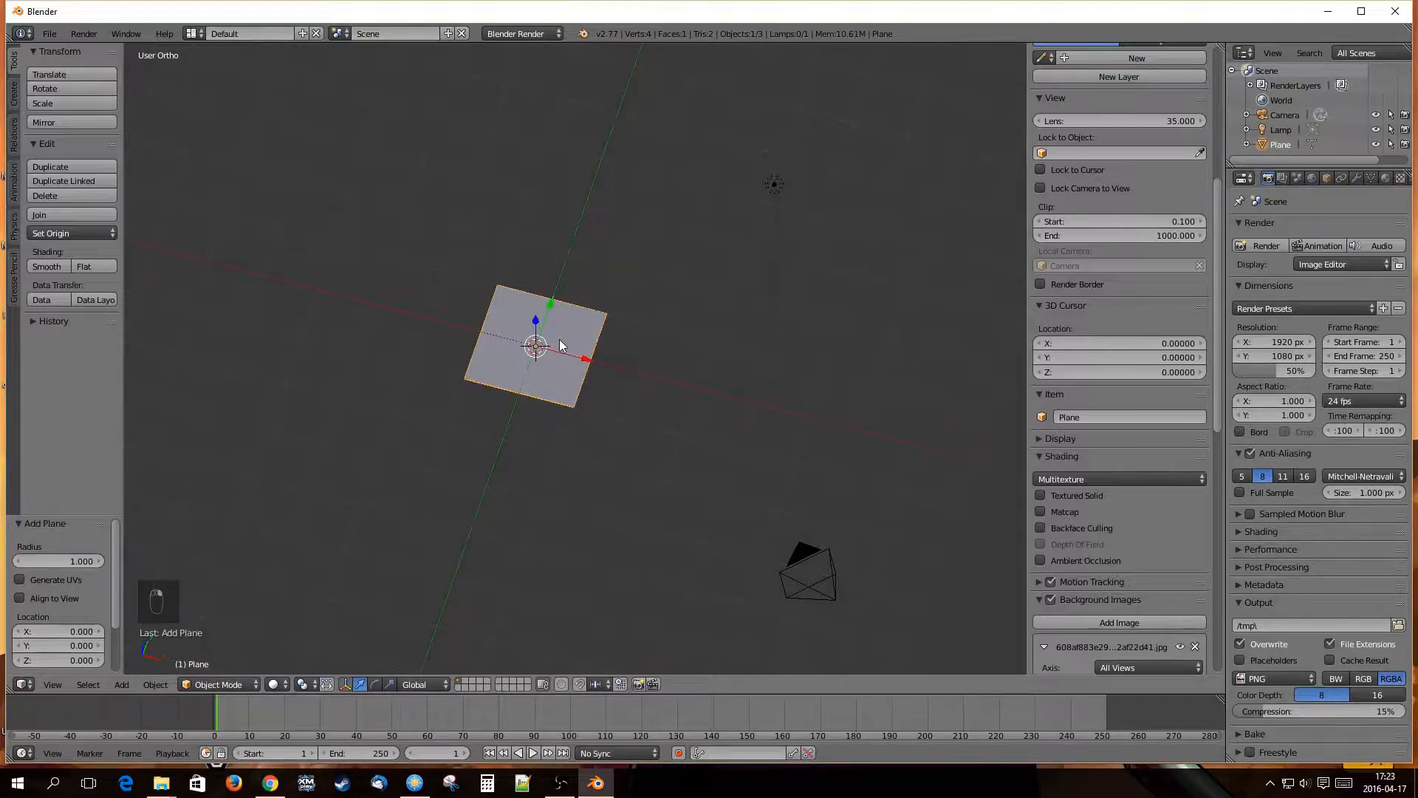
pyautogui.press('Tab')
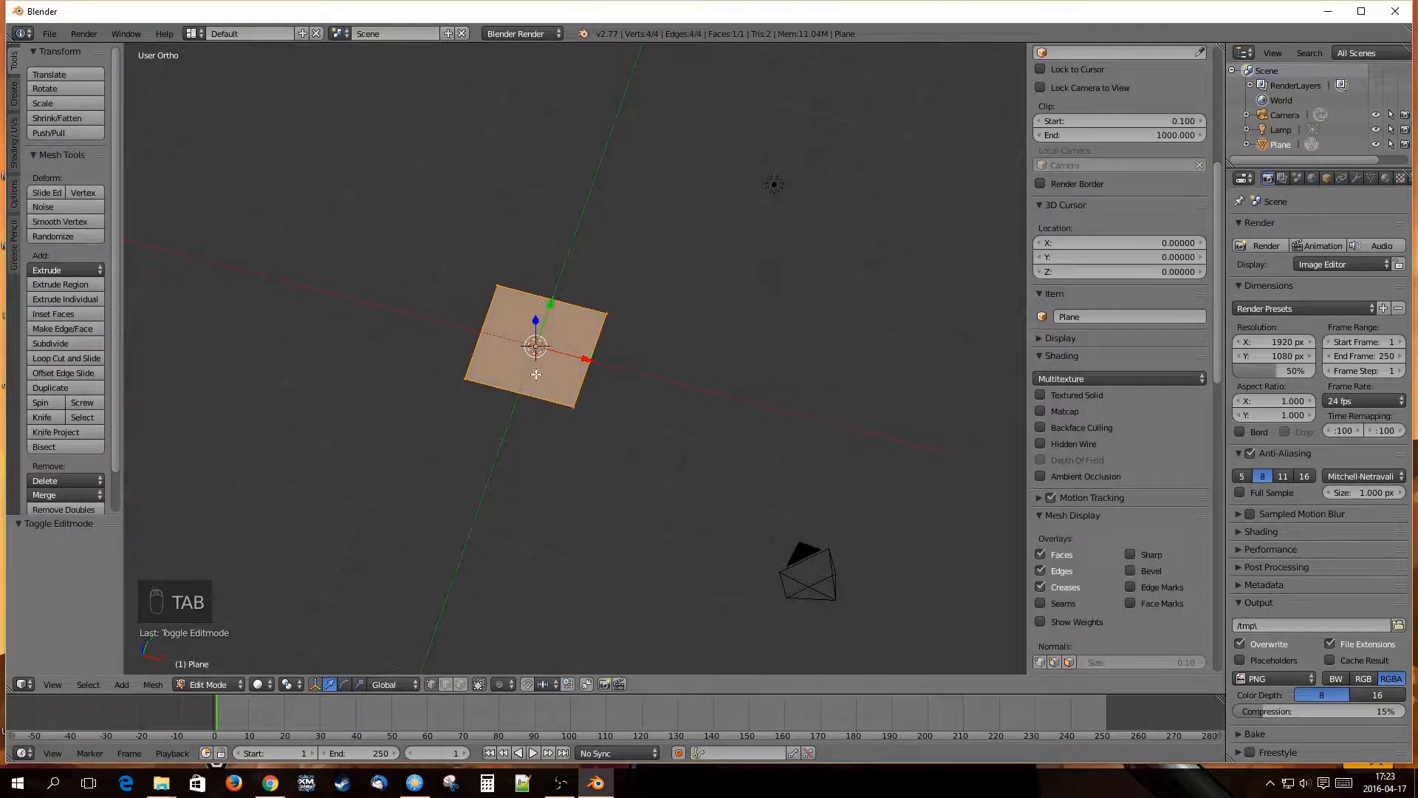
# In the top orthographic view, split the plane down its middle with one centred vertical loop cut.
pyautogui.moveTo(525, 373); pyautogui.dragTo(557, 412, button='middle')
pyautogui.scroll(3, 519, 366)
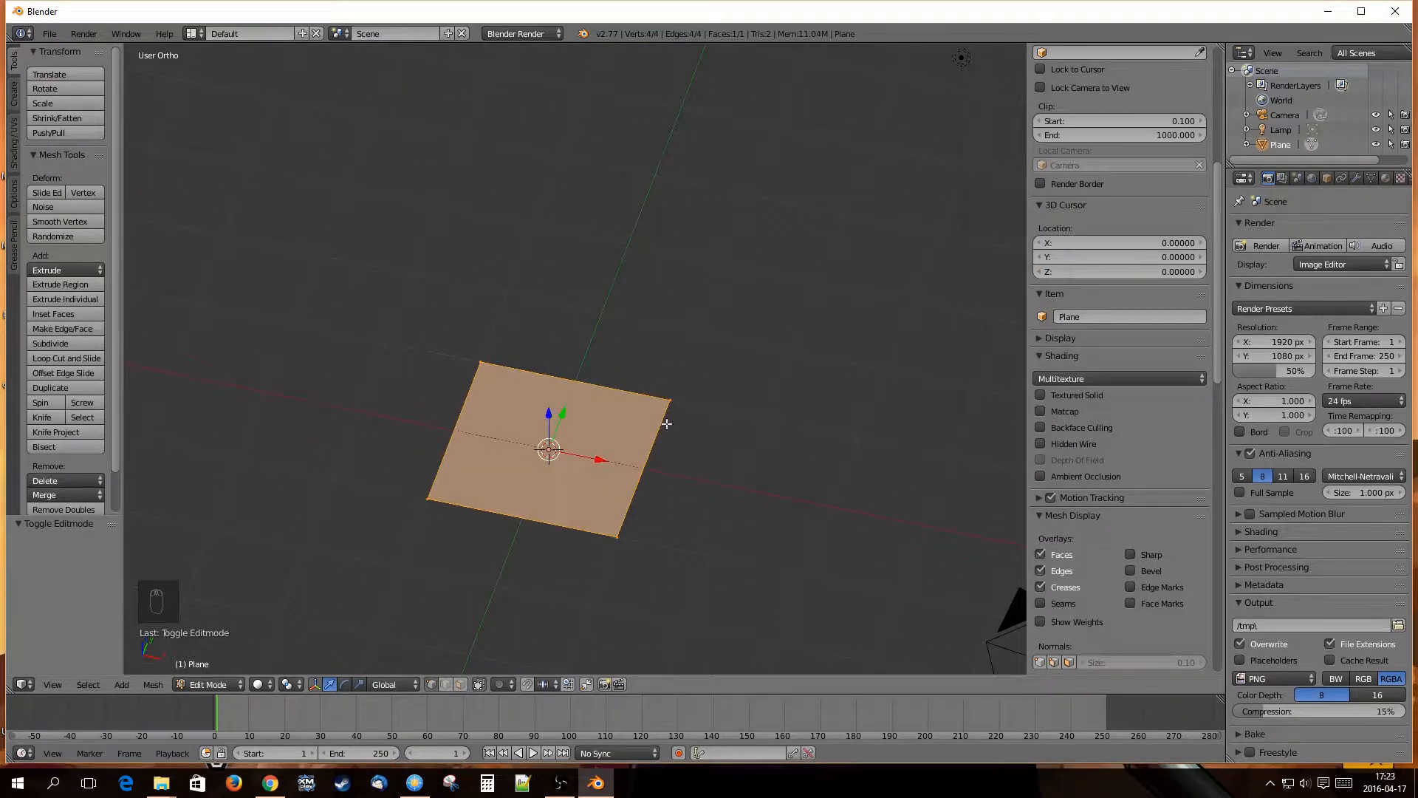
pyautogui.moveTo(557, 425); pyautogui.dragTo(562, 442, button='middle')
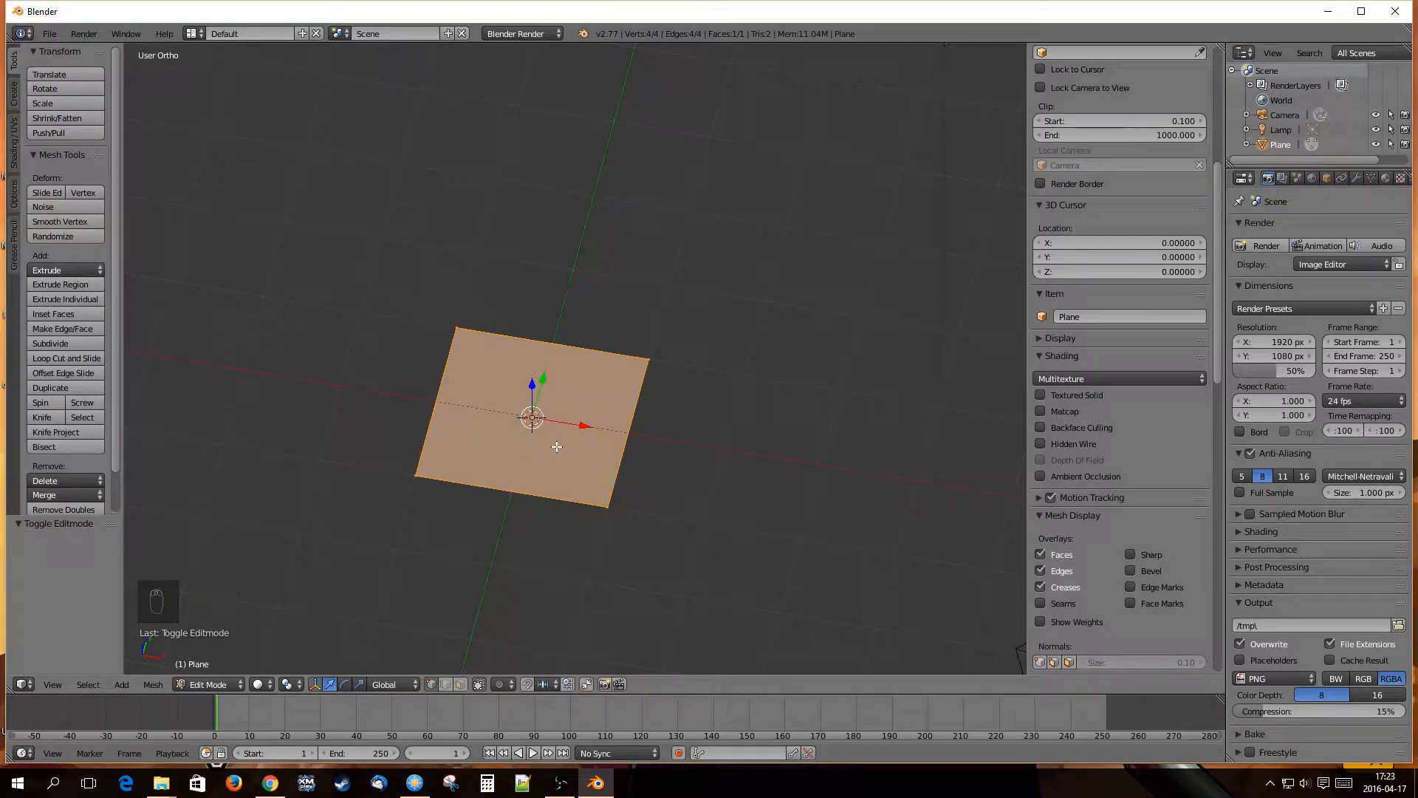
pyautogui.press('KP_7')
pyautogui.scroll(-3, 570, 424)
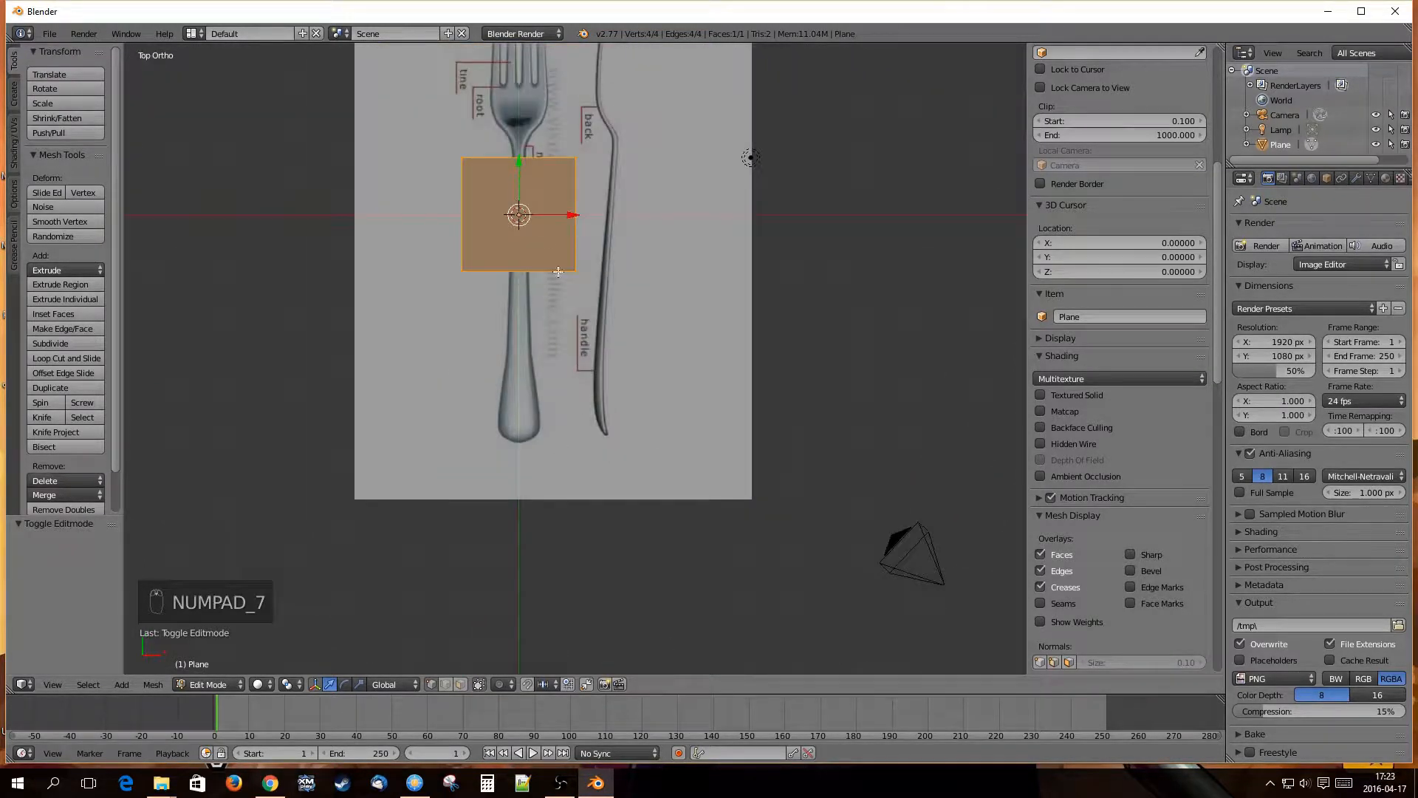
pyautogui.keyDown('shift'); pyautogui.moveTo(559, 273); pyautogui.dragTo(561, 475, button='middle'); pyautogui.keyUp('shift')
pyautogui.scroll(3, 544, 440)
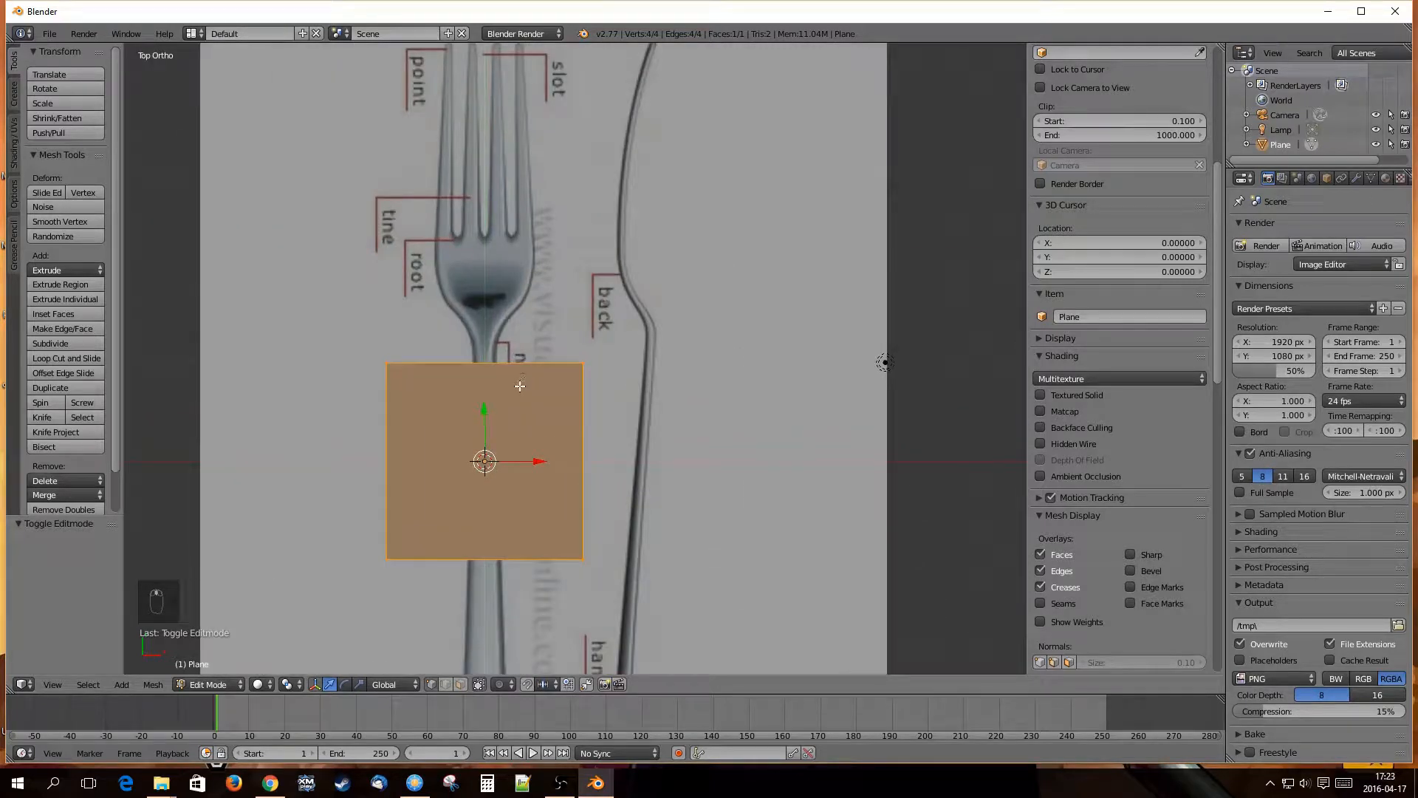
pyautogui.hotkey('ctrl', 'r')
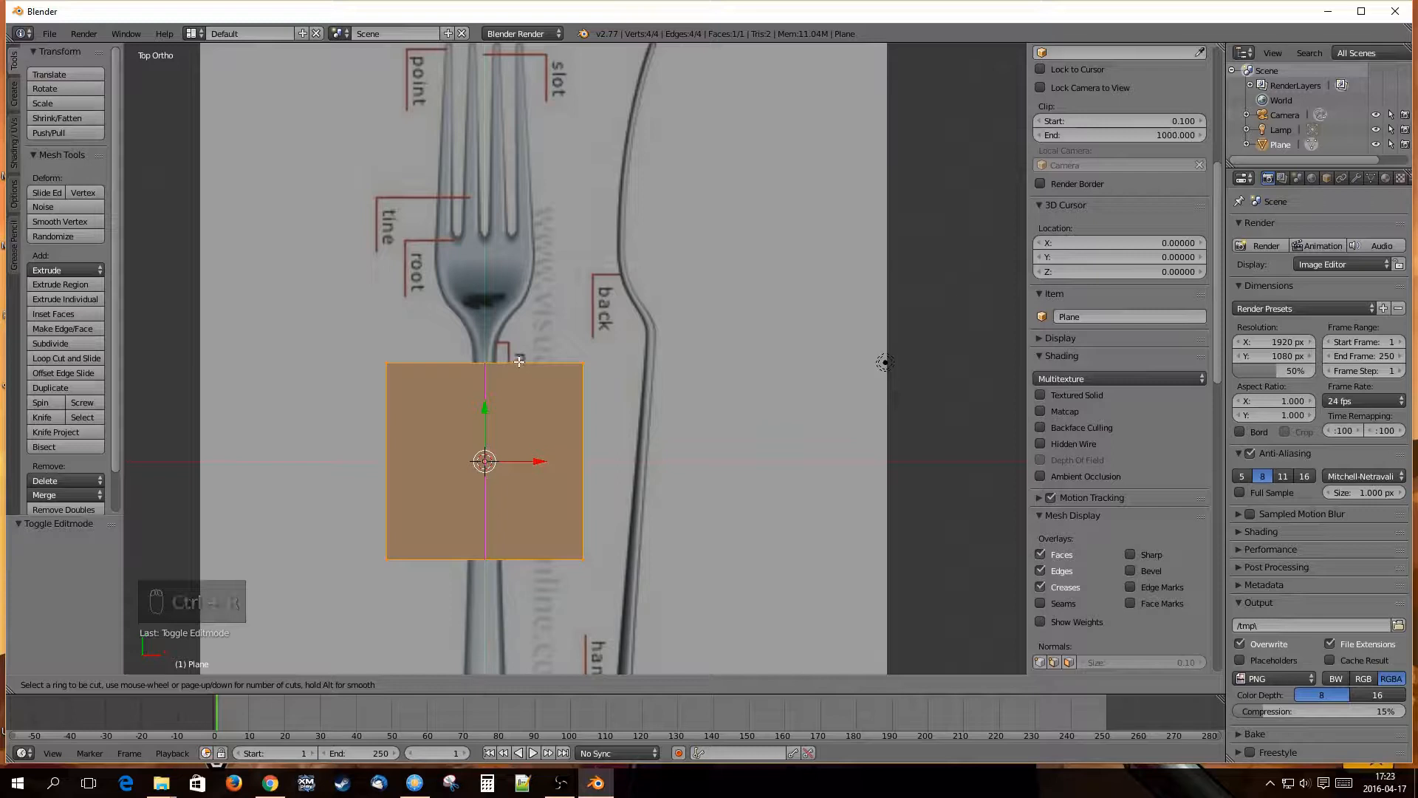
pyautogui.click(516, 367)
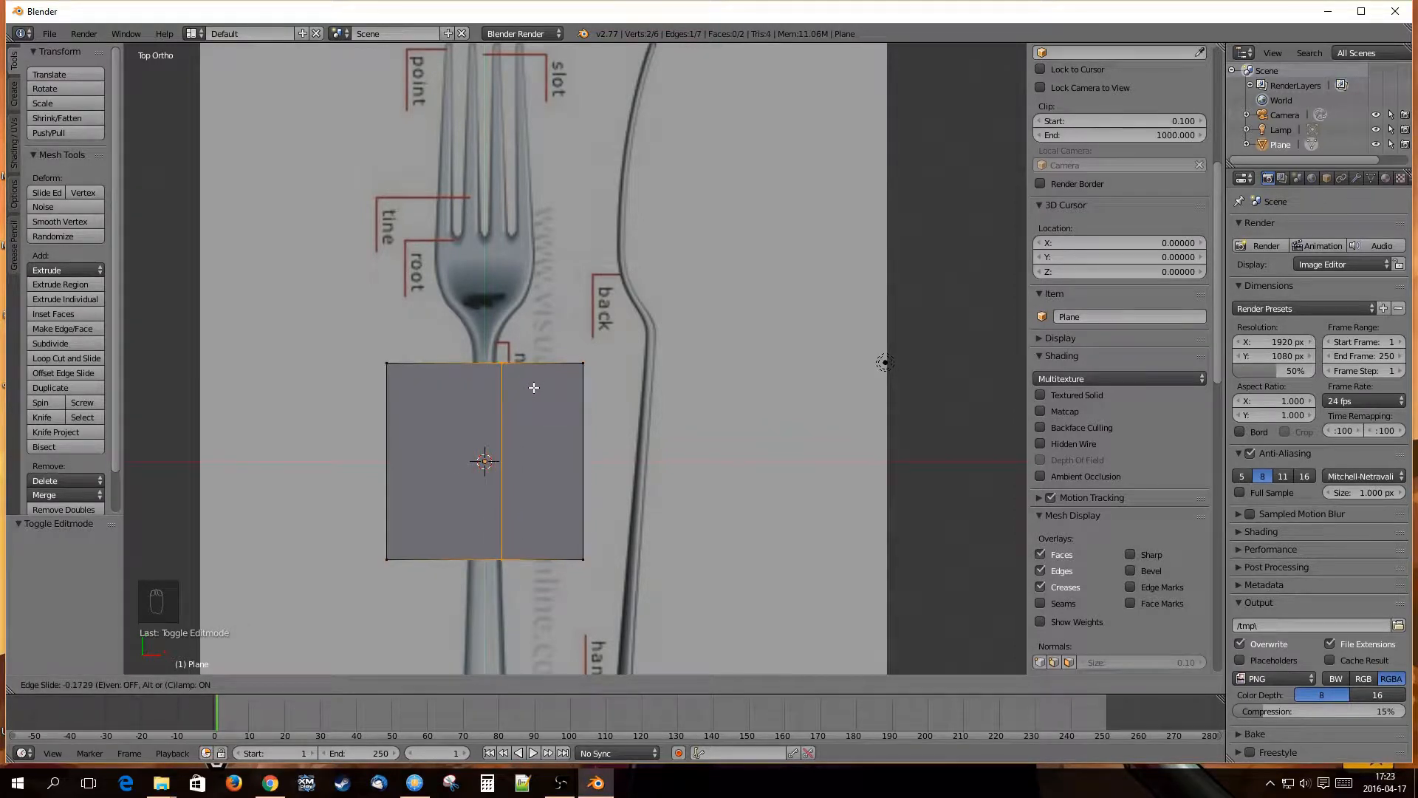
pyautogui.rightClick(541, 391)
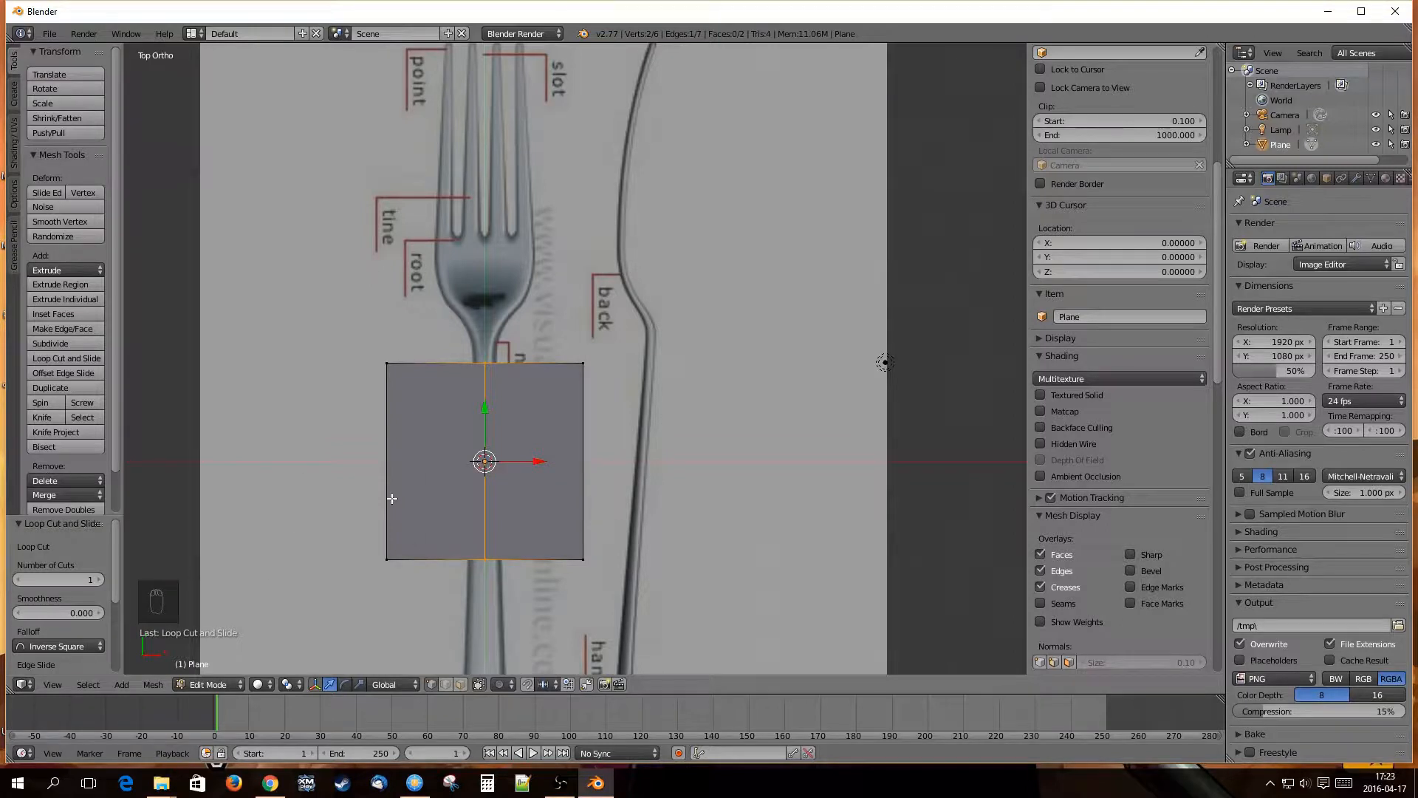
# Delete the two left corner vertices of the plane, keeping only the half on the positive X side.
pyautogui.hotkey('ctrl', 'Tab')
pyautogui.hotkey('ctrl', 'Tab')
pyautogui.click(362, 486)
pyautogui.rightClick(385, 364)
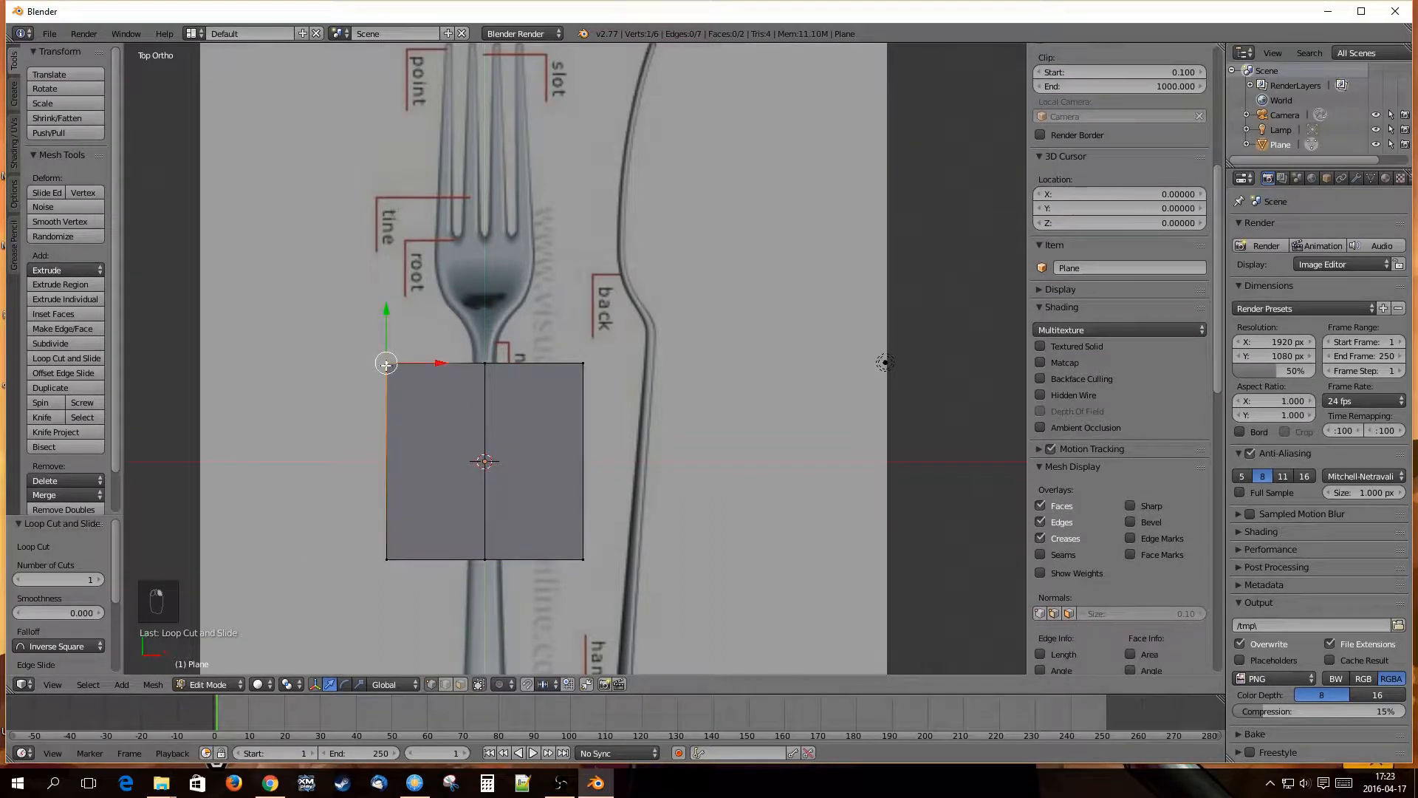
pyautogui.keyDown('shift'); pyautogui.rightClick(378, 561); pyautogui.keyUp('shift')
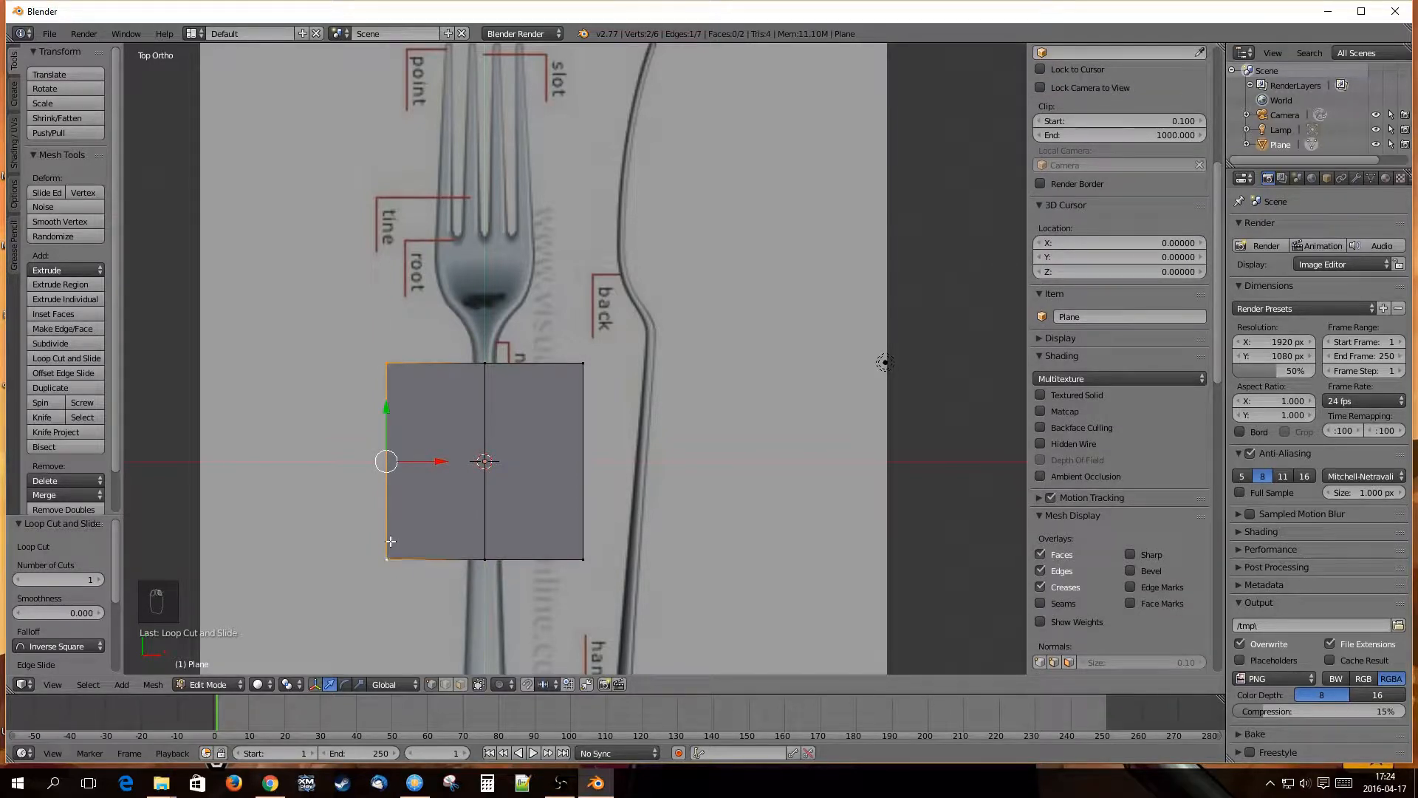
pyautogui.press('x')
pyautogui.click(377, 543)
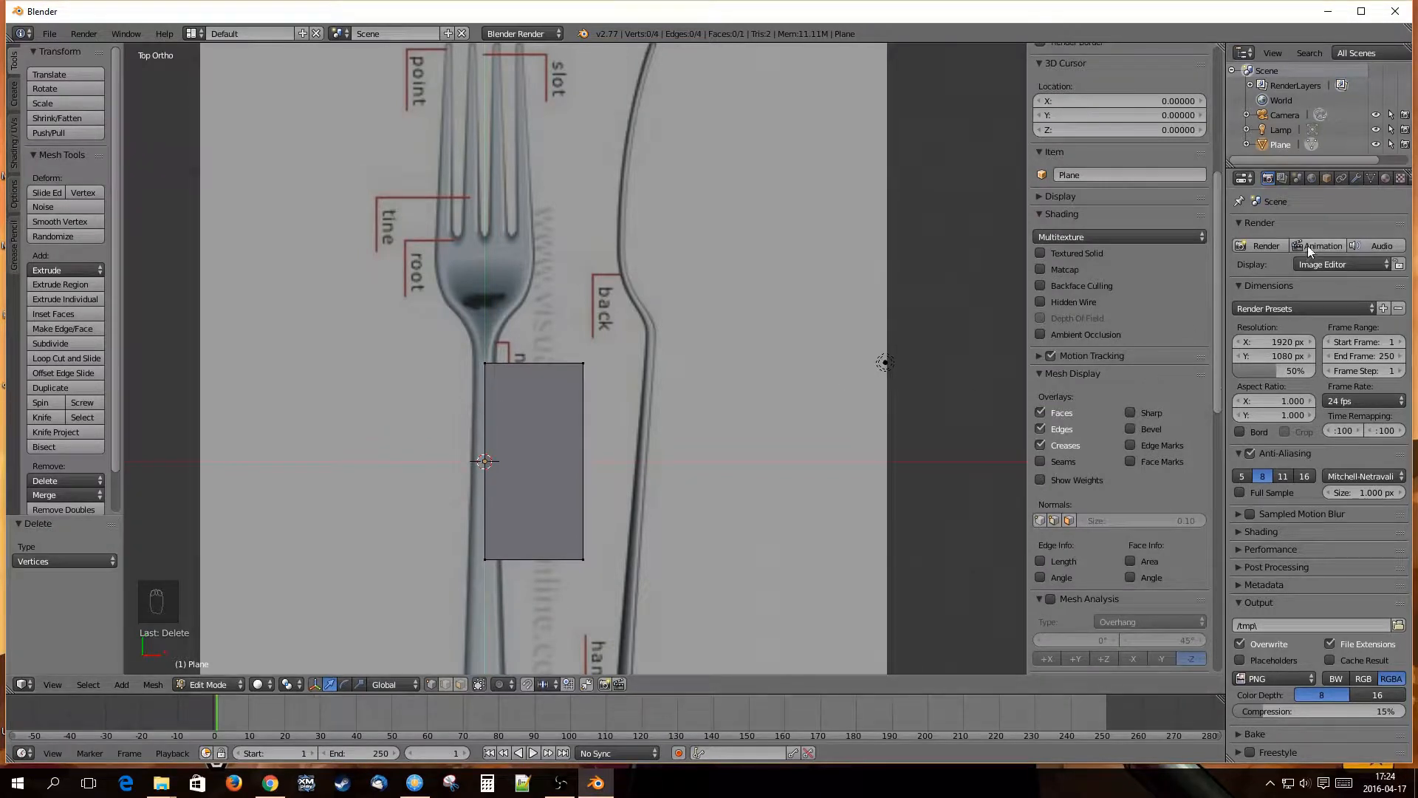
# Add a Mirror modifier on the X axis to the half plane.
pyautogui.click(1355, 179)
pyautogui.click(1292, 226)
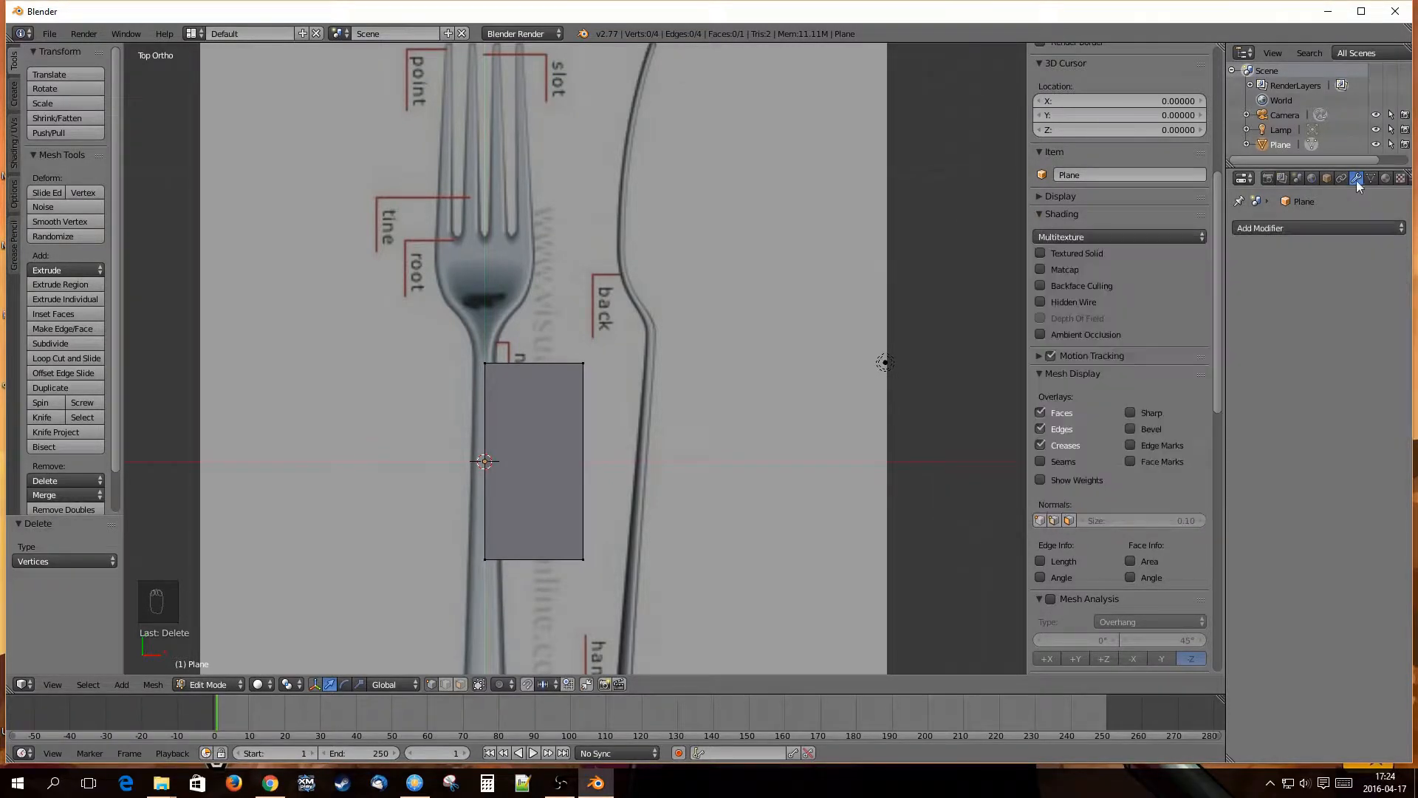
pyautogui.click(1299, 227)
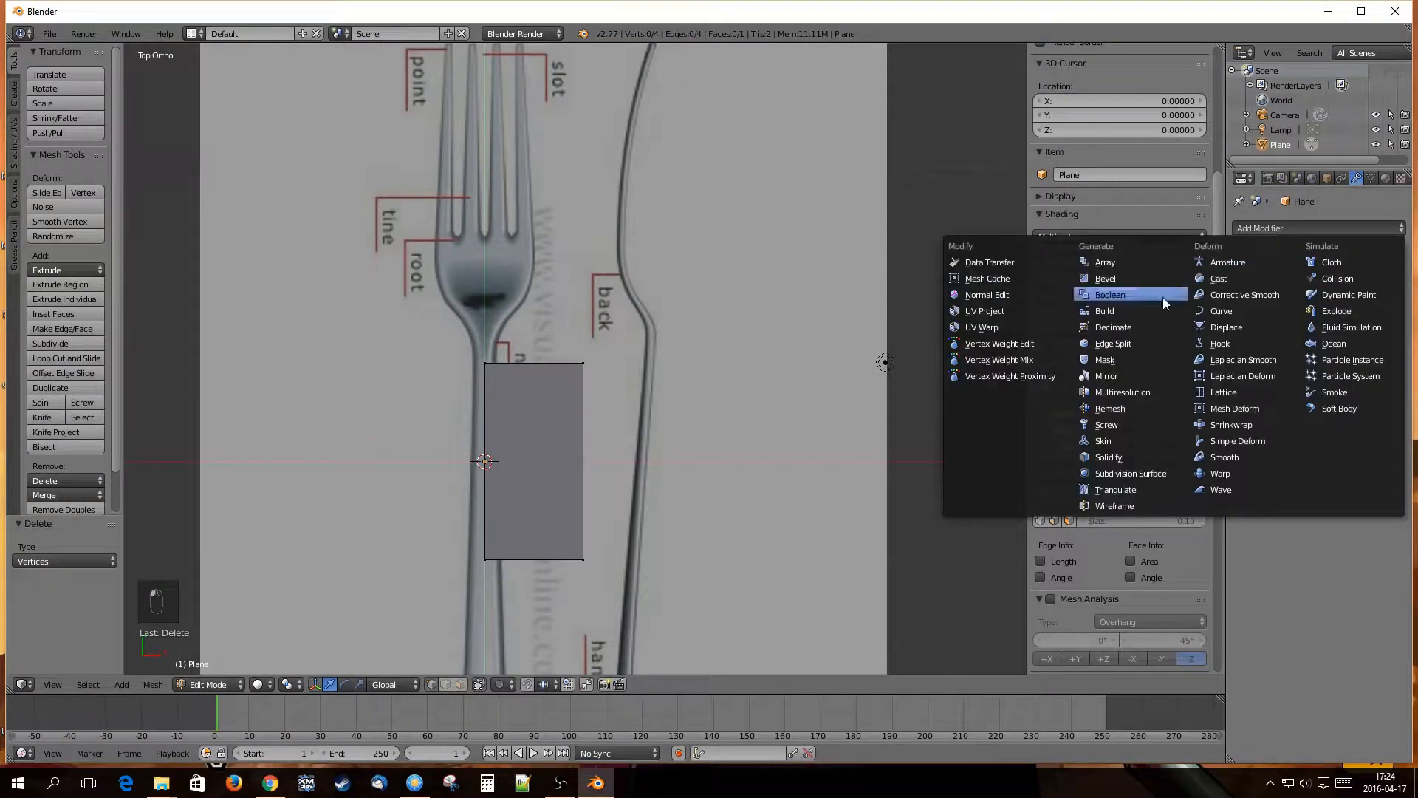
pyautogui.click(1108, 375)
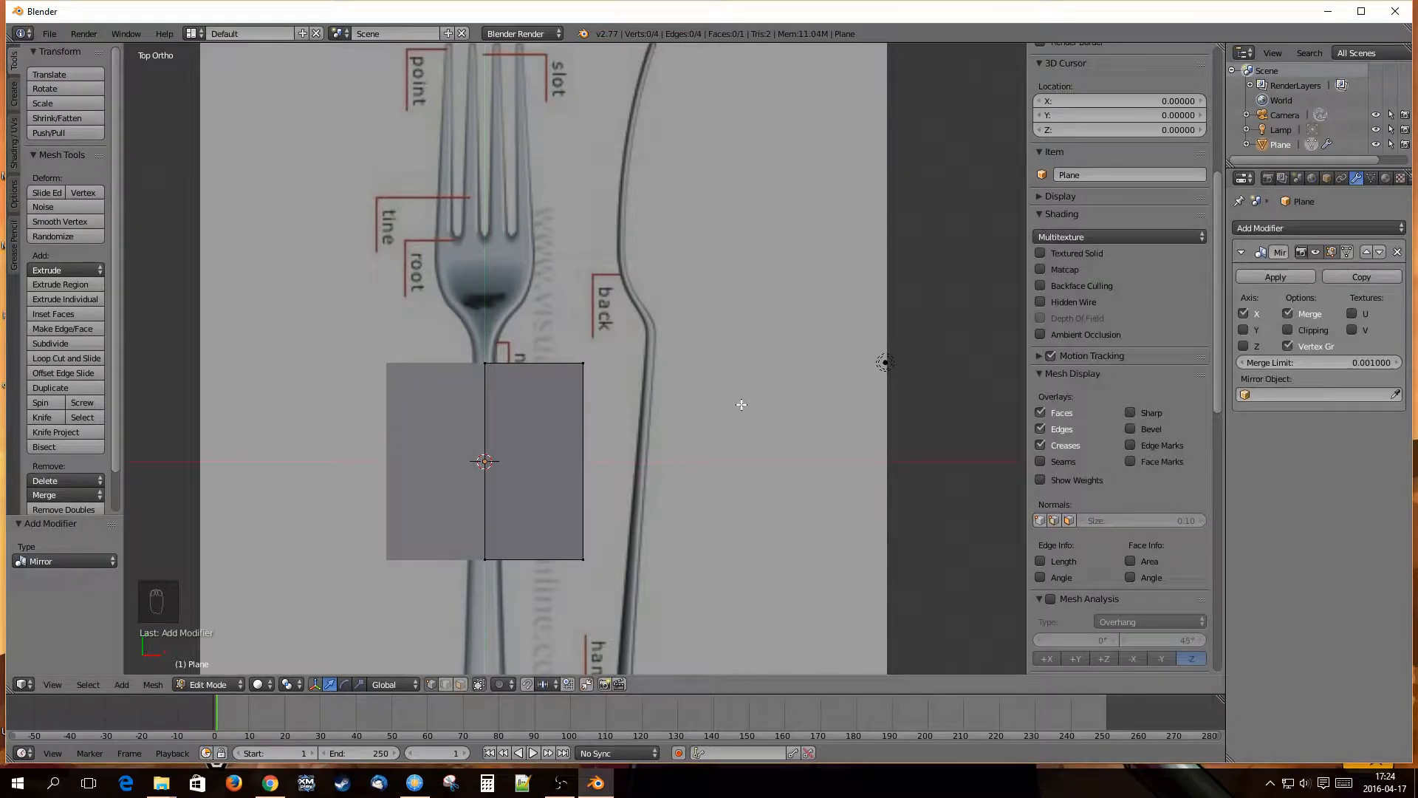
# Move the outer top vertex about -0.886 and the outer bottom vertex about -0.826 along X to match the fork's narrow stem.
pyautogui.rightClick(576, 363)
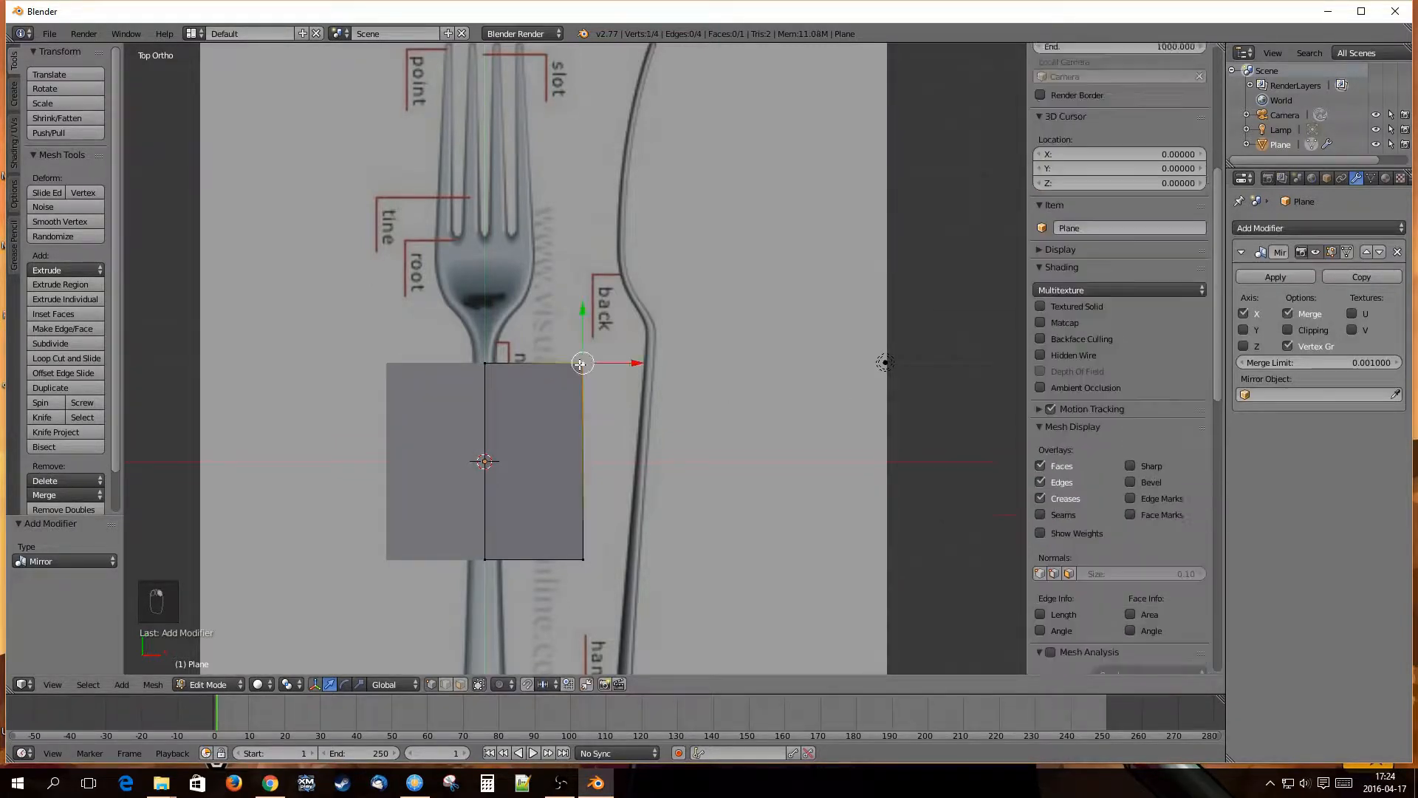
pyautogui.press('g')
pyautogui.press('x')
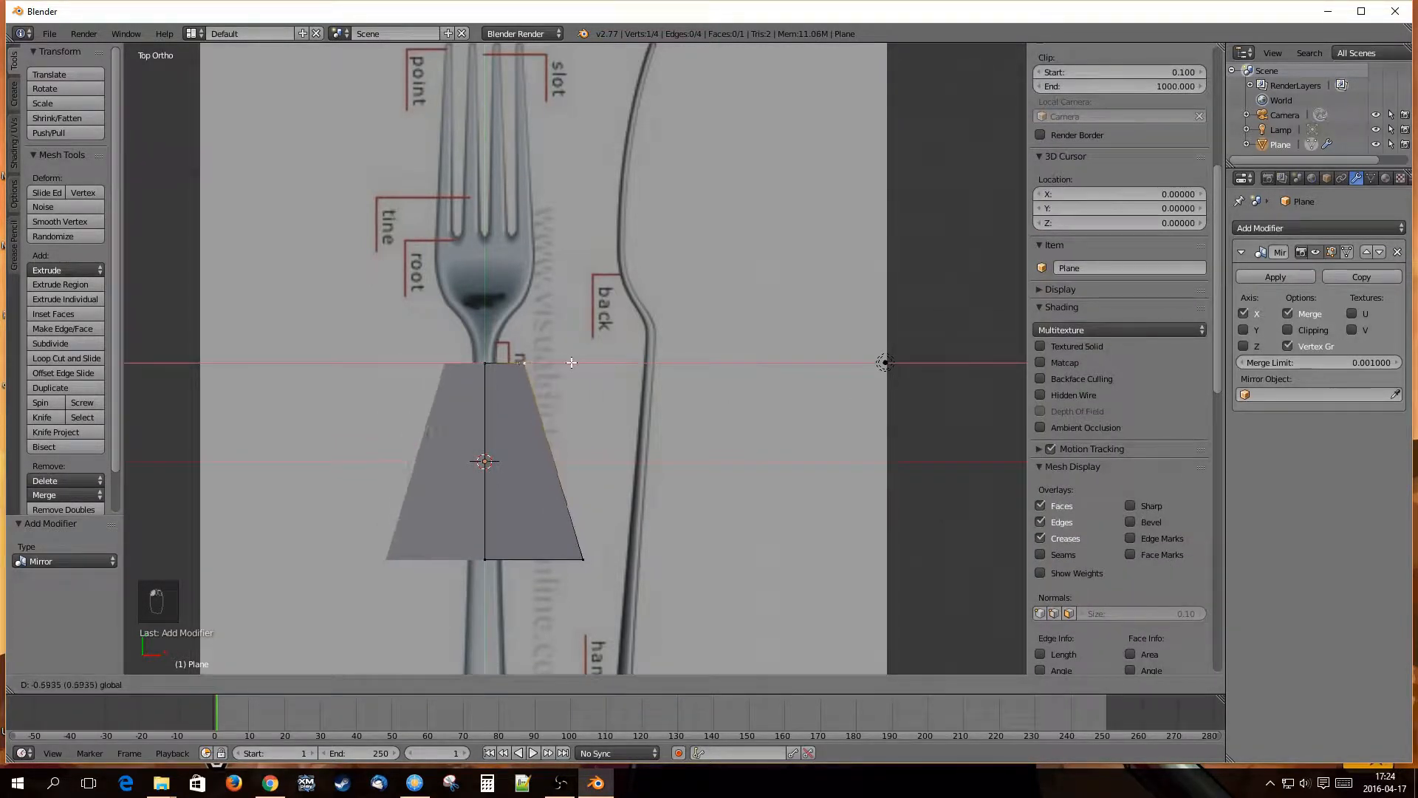
pyautogui.click(544, 363)
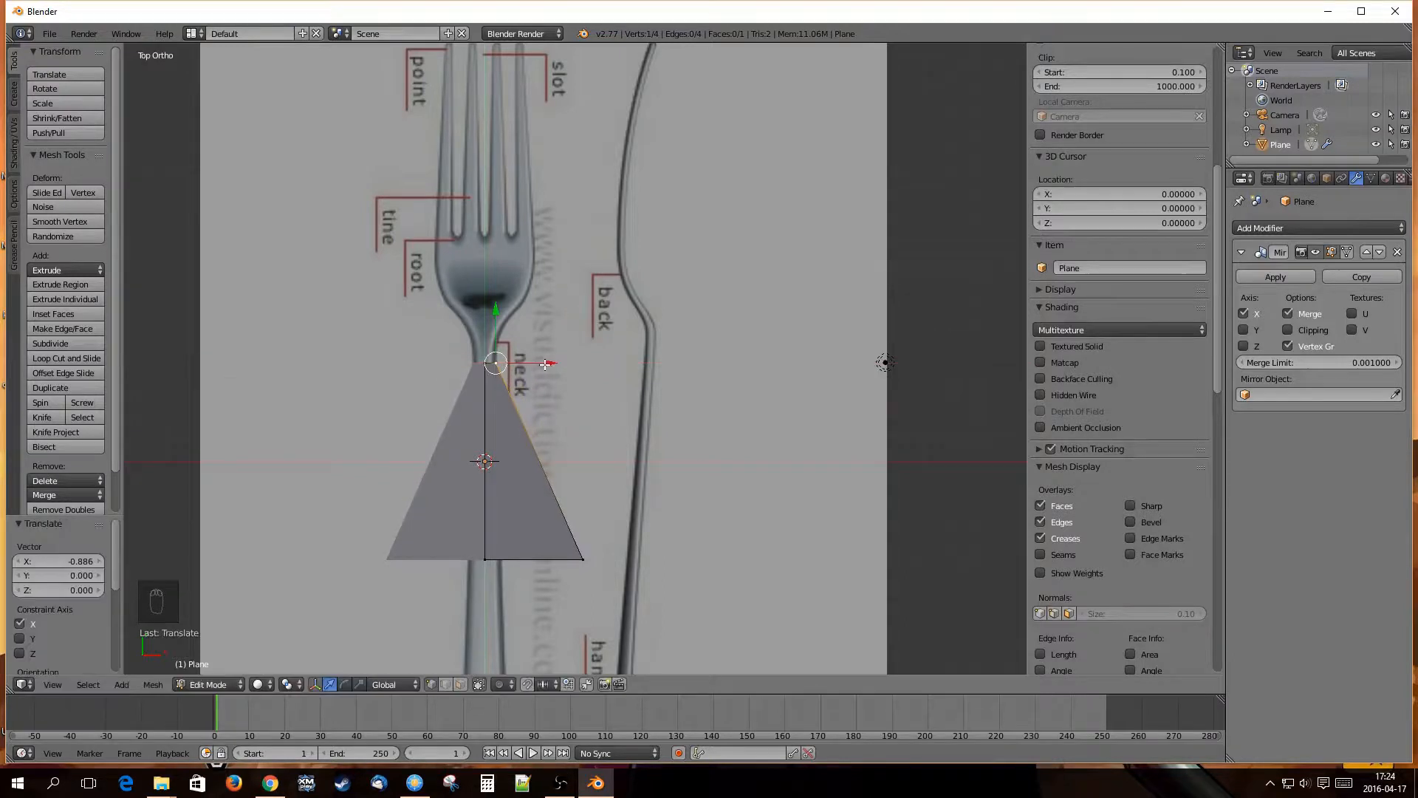
pyautogui.rightClick(582, 565)
pyautogui.press('g')
pyautogui.press('x')
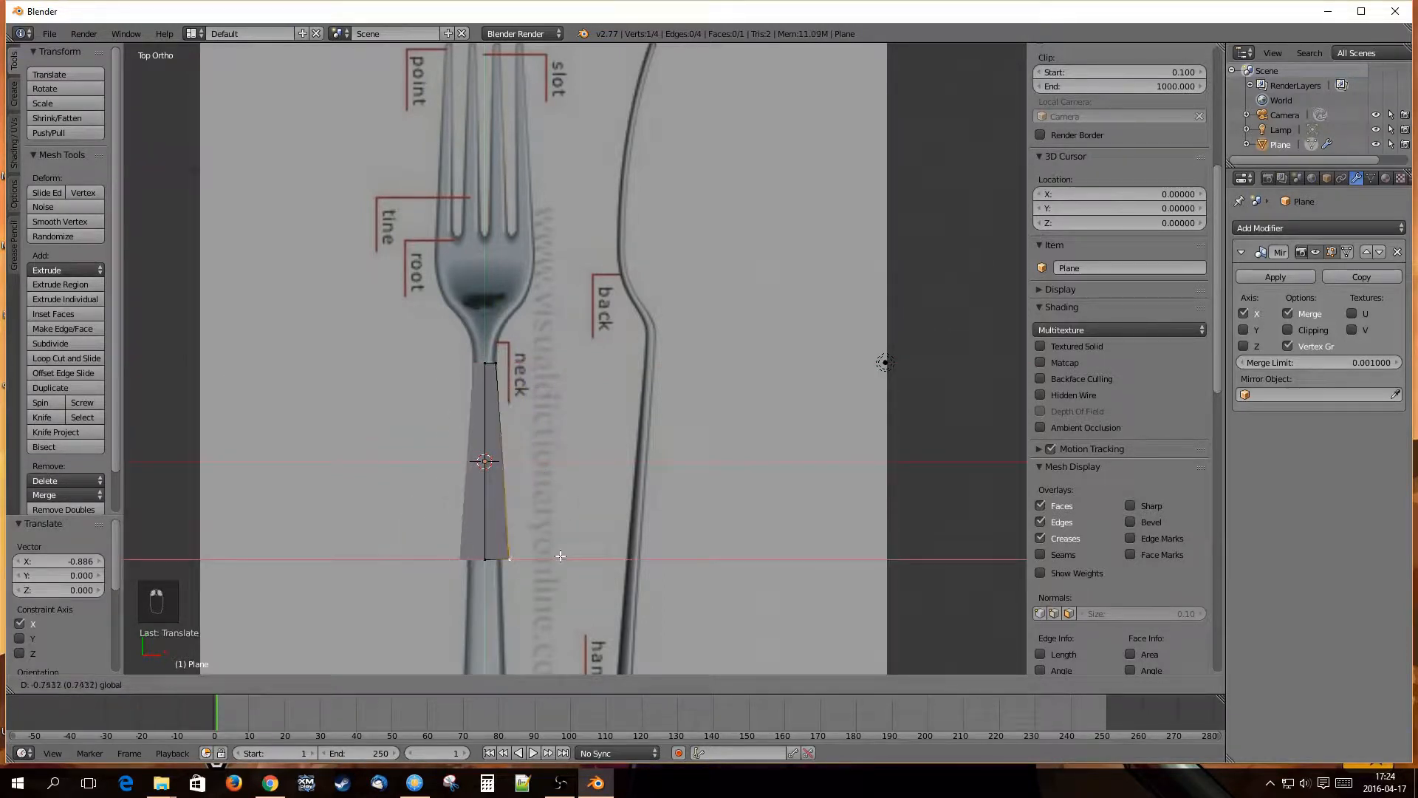
pyautogui.click(552, 558)
# Enable Clipping on the Mirror modifier, testing it by moving the bottom centre vertex off and back onto the mirror line.
pyautogui.scroll(-2, 525, 515)
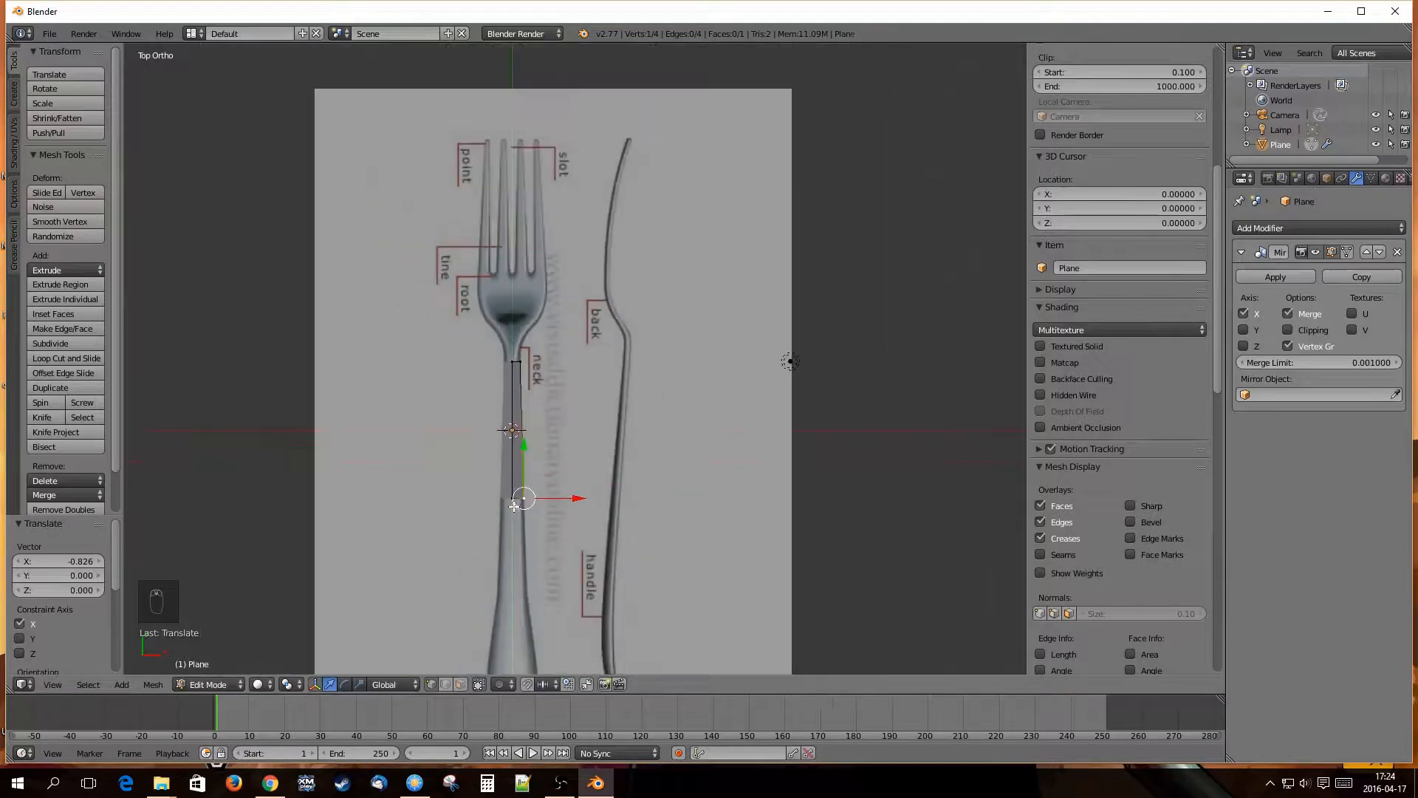
pyautogui.keyDown('shift'); pyautogui.moveTo(560, 530); pyautogui.dragTo(564, 419, button='middle'); pyautogui.keyUp('shift')
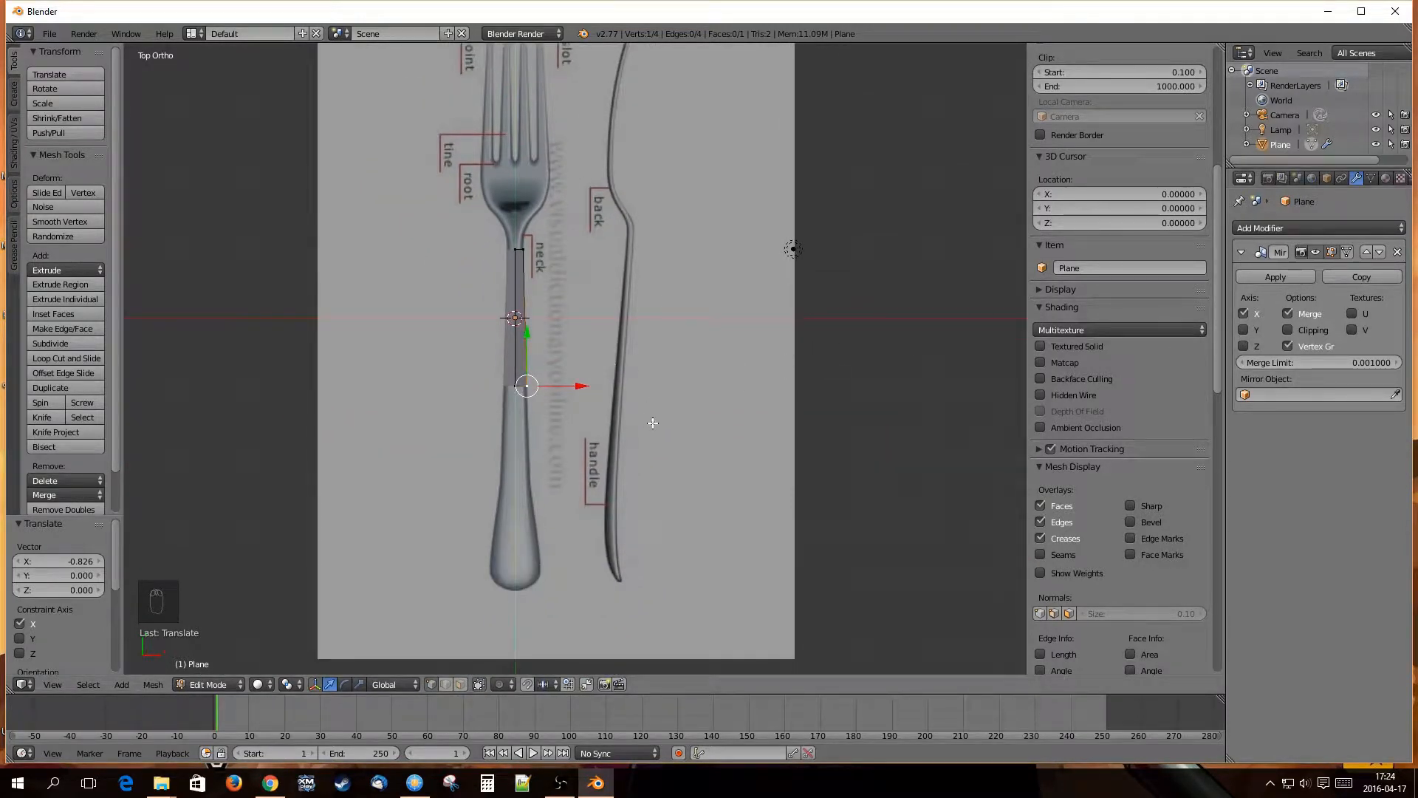
pyautogui.scroll(6, 543, 417)
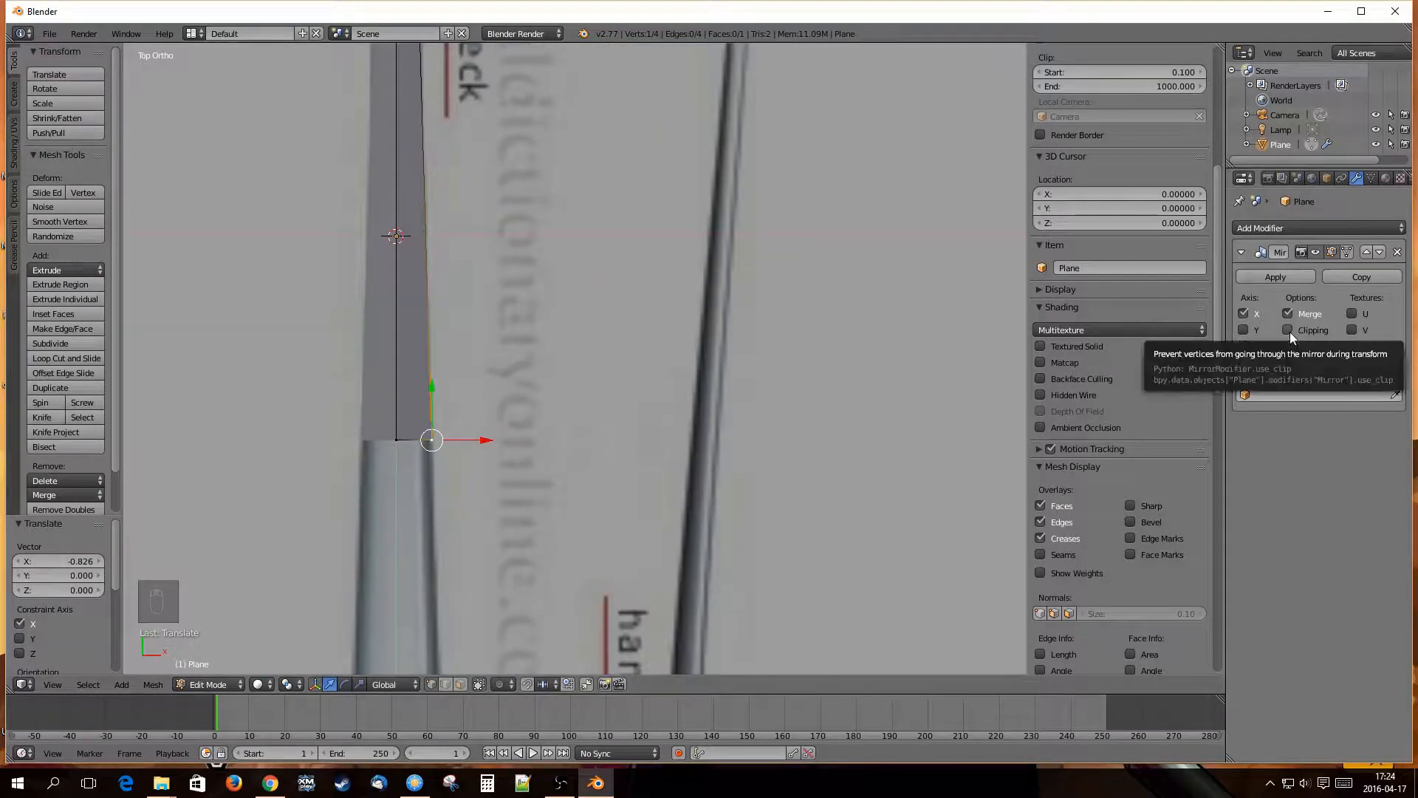
pyautogui.rightClick(399, 440)
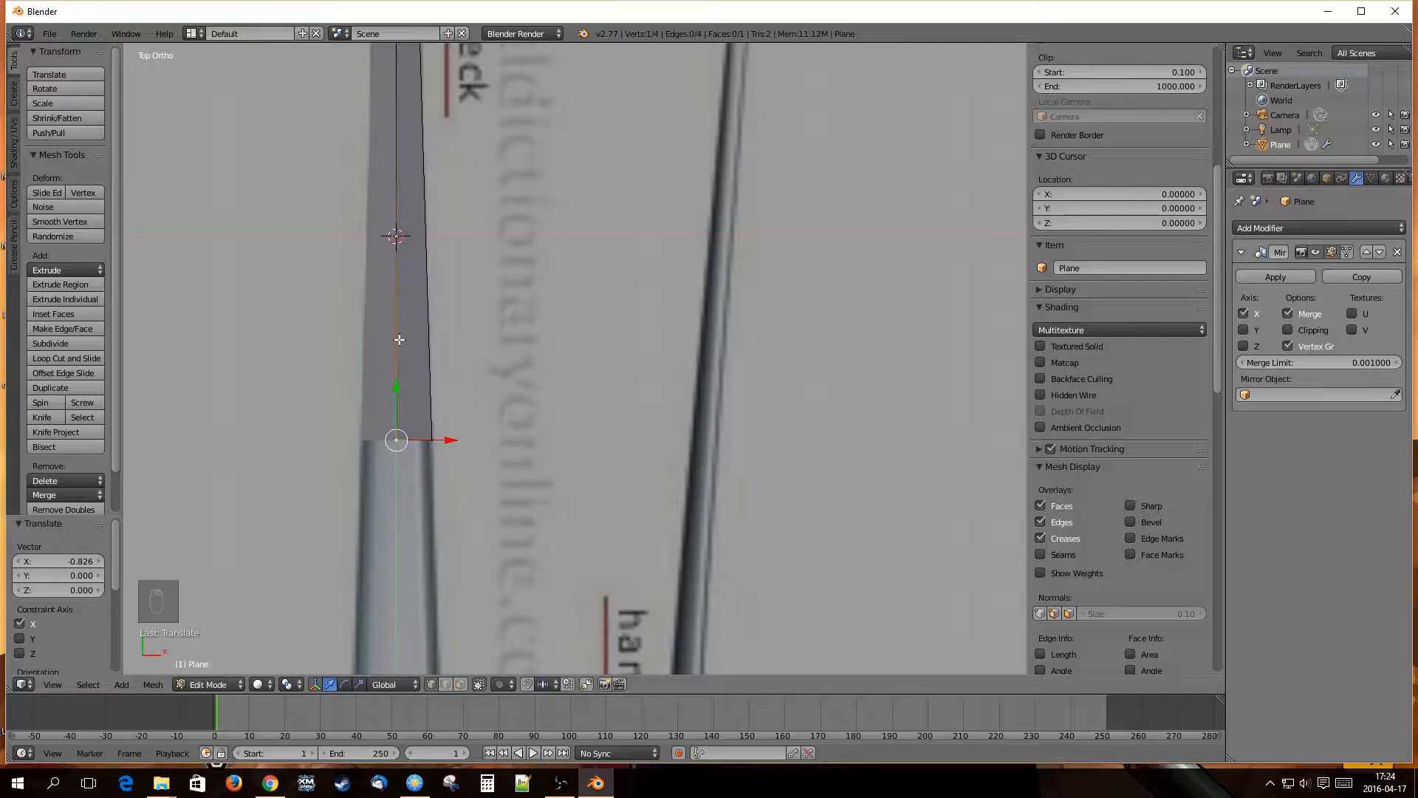
pyautogui.moveTo(452, 443)
pyautogui.mouseDown()
pyautogui.moveTo(447, 470)
pyautogui.moveTo(462, 468)
pyautogui.mouseUp()
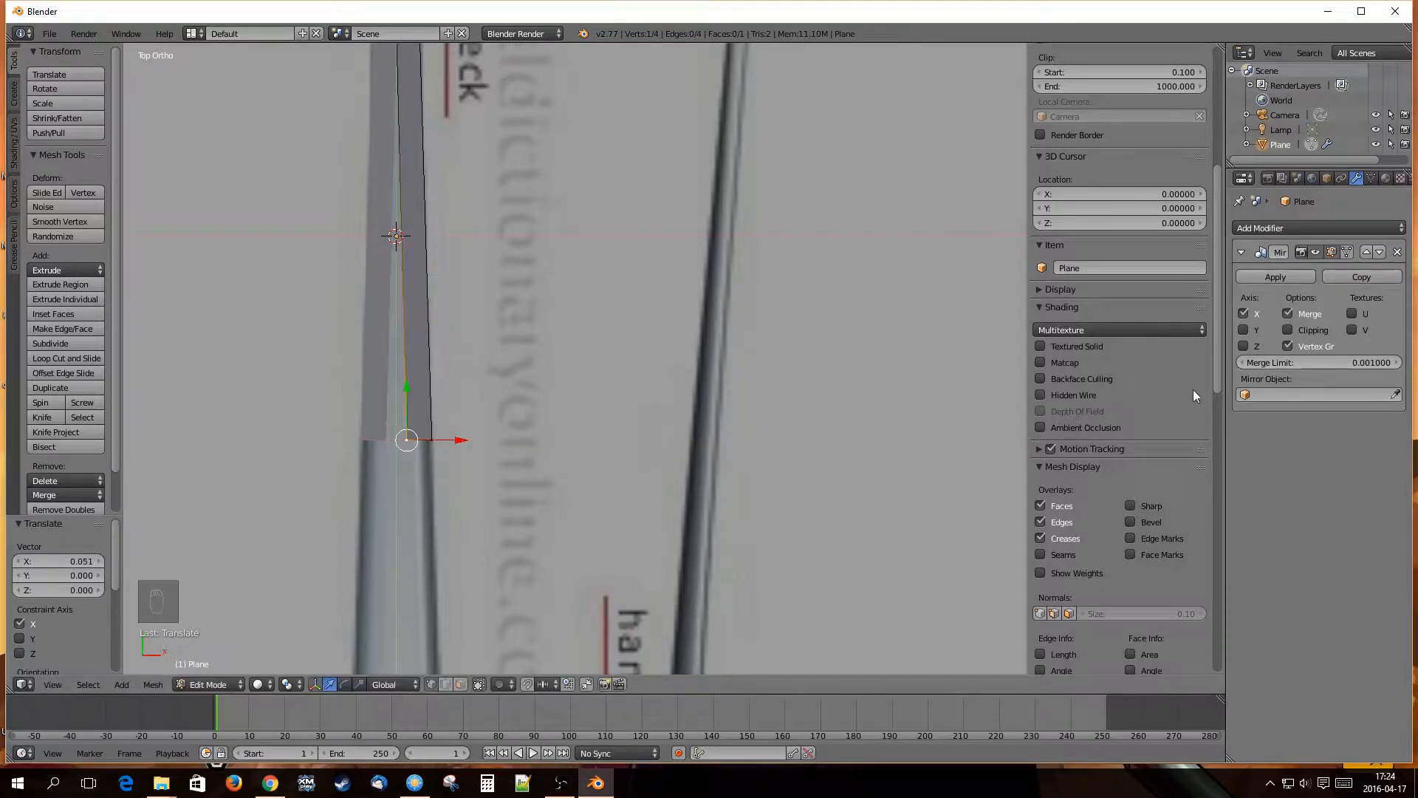
pyautogui.click(1295, 330)
pyautogui.moveTo(459, 439)
pyautogui.mouseDown()
pyautogui.moveTo(342, 440)
pyautogui.moveTo(446, 443)
pyautogui.mouseUp()
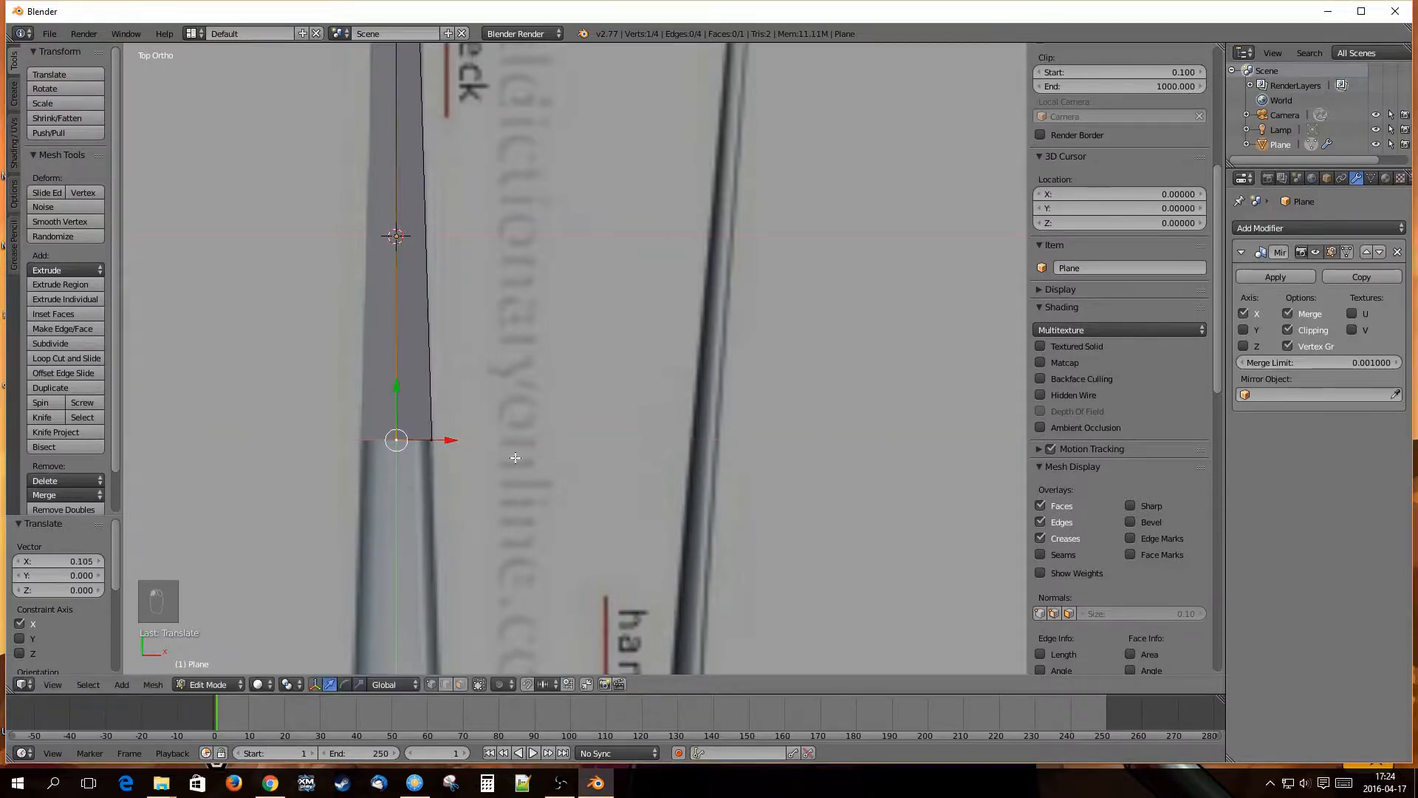
# In edge select mode, extrude the stem's bottom edge down the handle by about 0.044 in X and -1.477 in Y.
pyautogui.hotkey('ctrl', 'Tab')
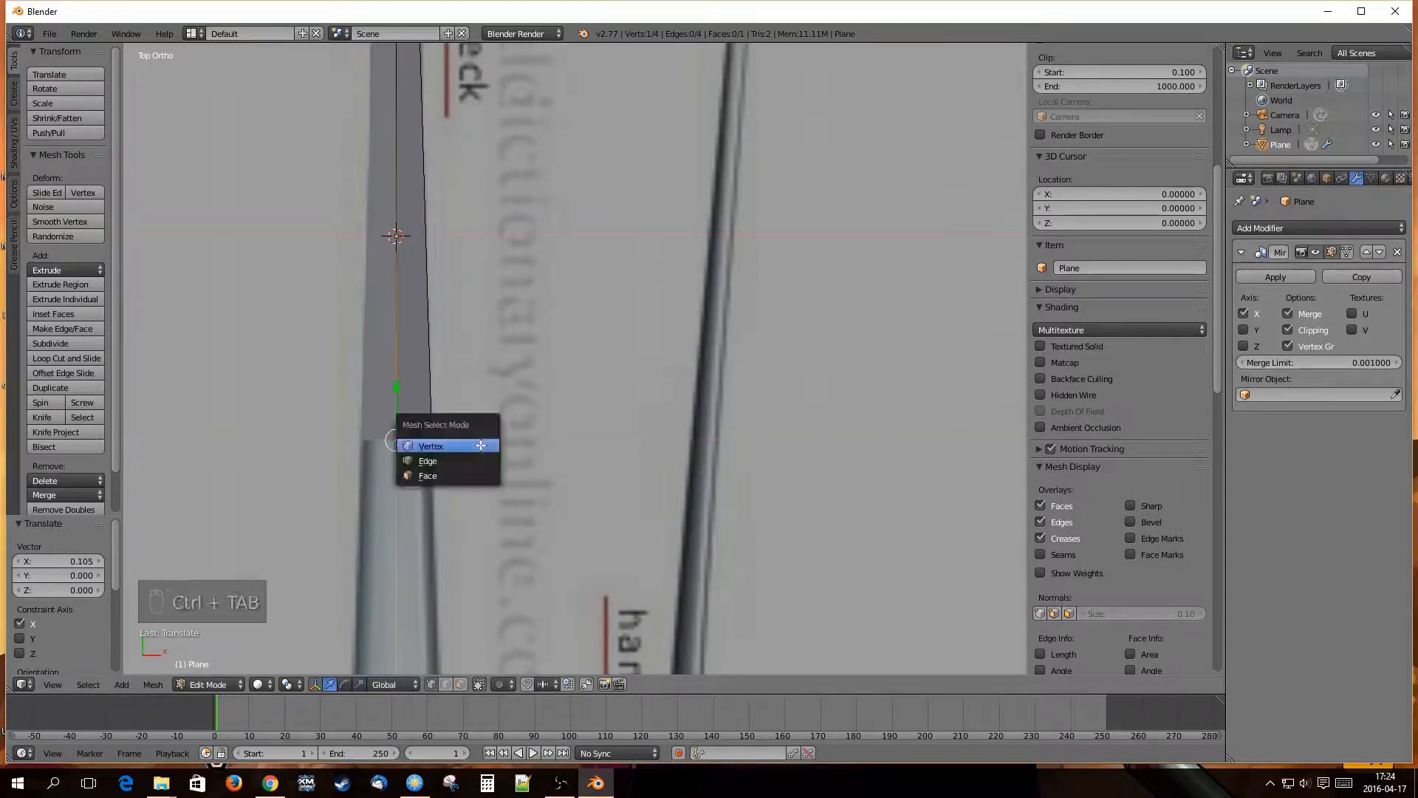
pyautogui.click(467, 461)
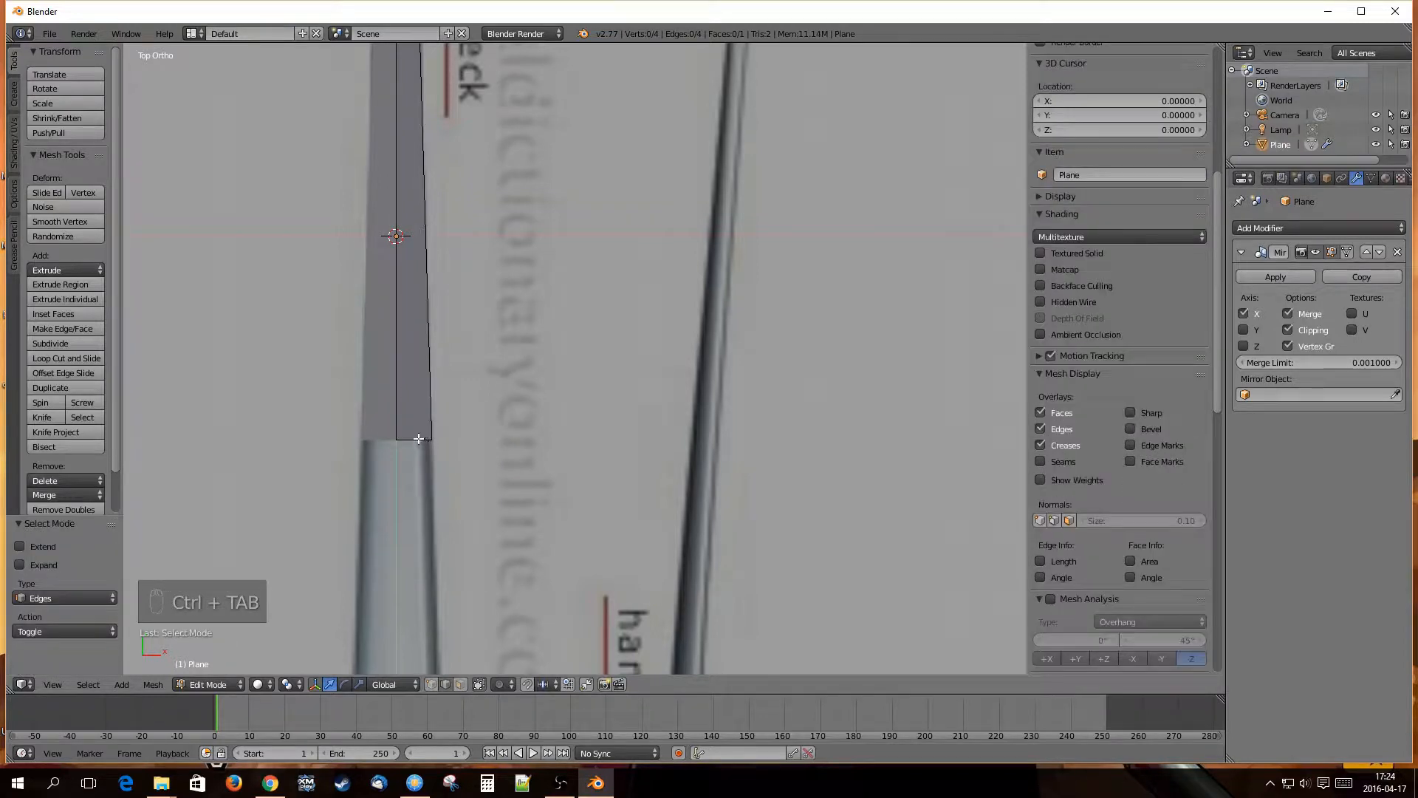
pyautogui.rightClick(418, 439)
pyautogui.scroll(-3, 415, 509)
pyautogui.keyDown('shift'); pyautogui.moveTo(454, 534); pyautogui.dragTo(446, 449, button='middle'); pyautogui.keyUp('shift')
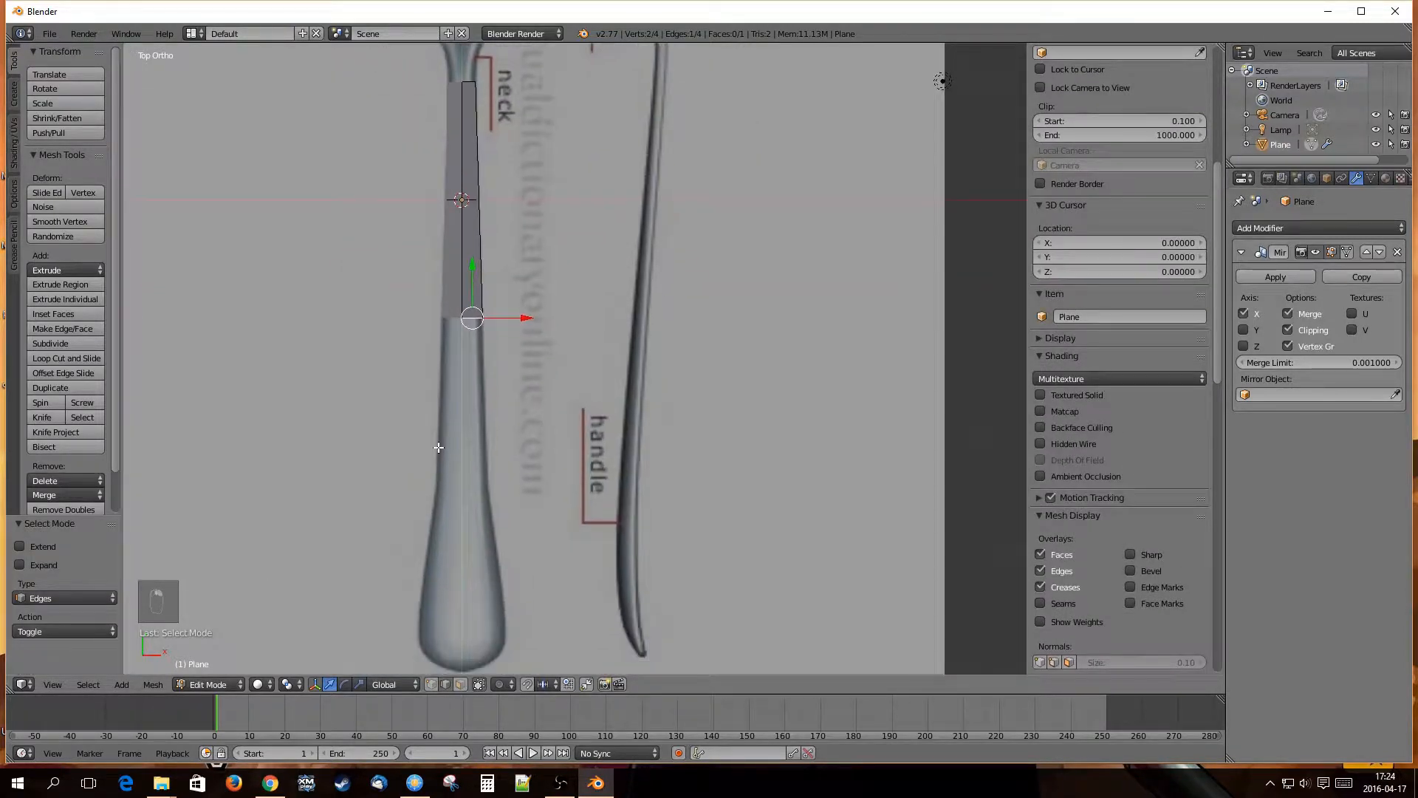
pyautogui.press('e')
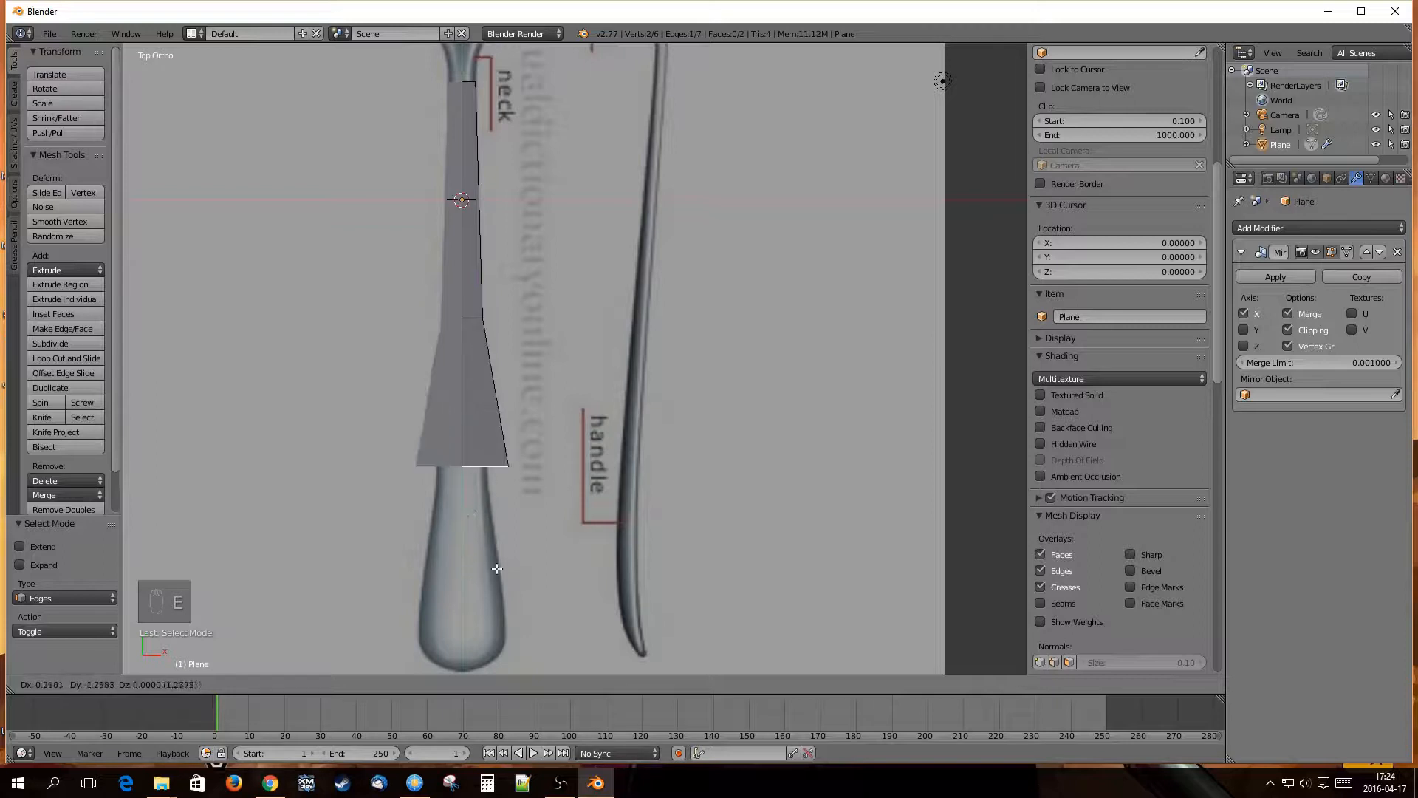
pyautogui.click(480, 574)
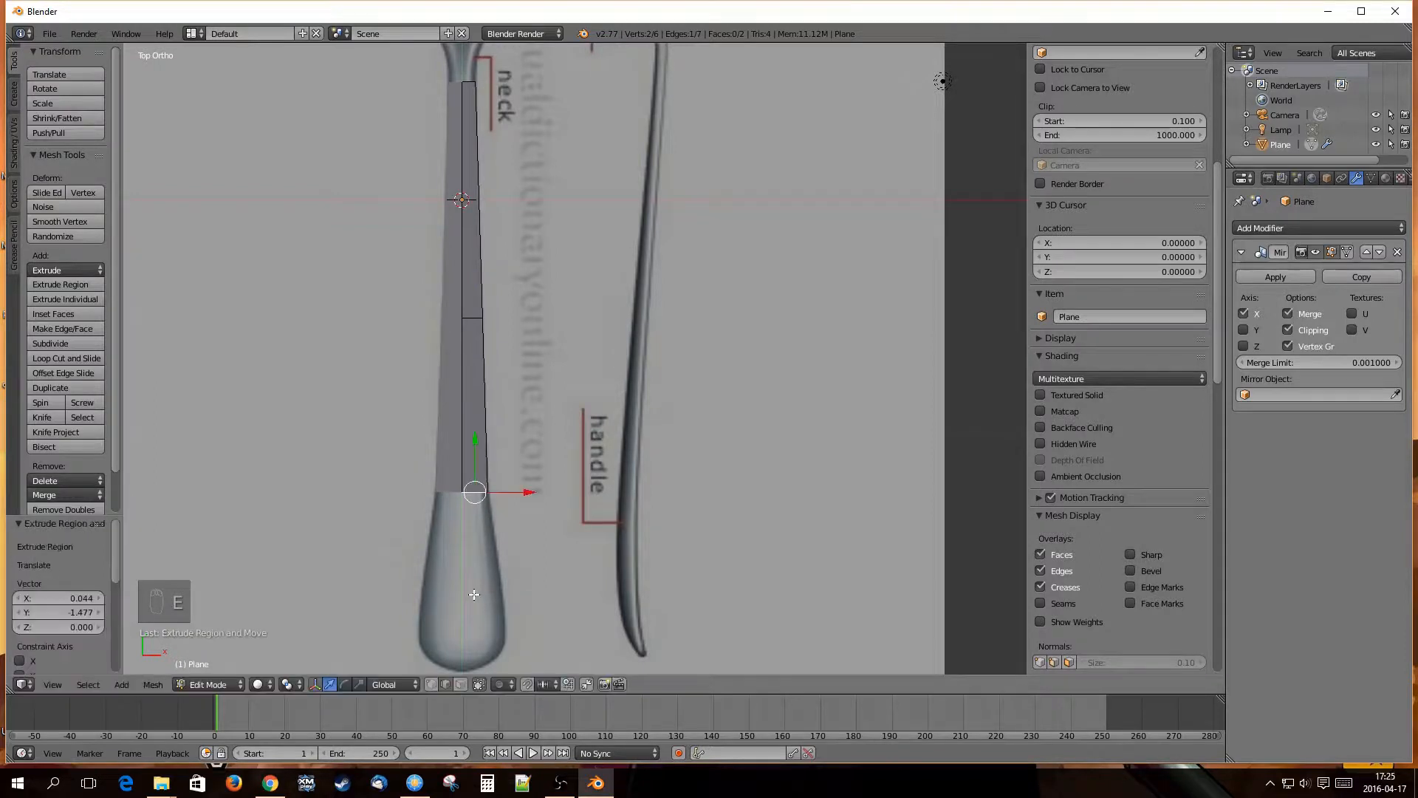
# Extrude the handle's bottom edge four times along the rounded end: about (0.106, -0.682), (0.044, -0.407), (-0.006, -0.194) and (-0.138, -0.182) in X/Y.
pyautogui.press('e')
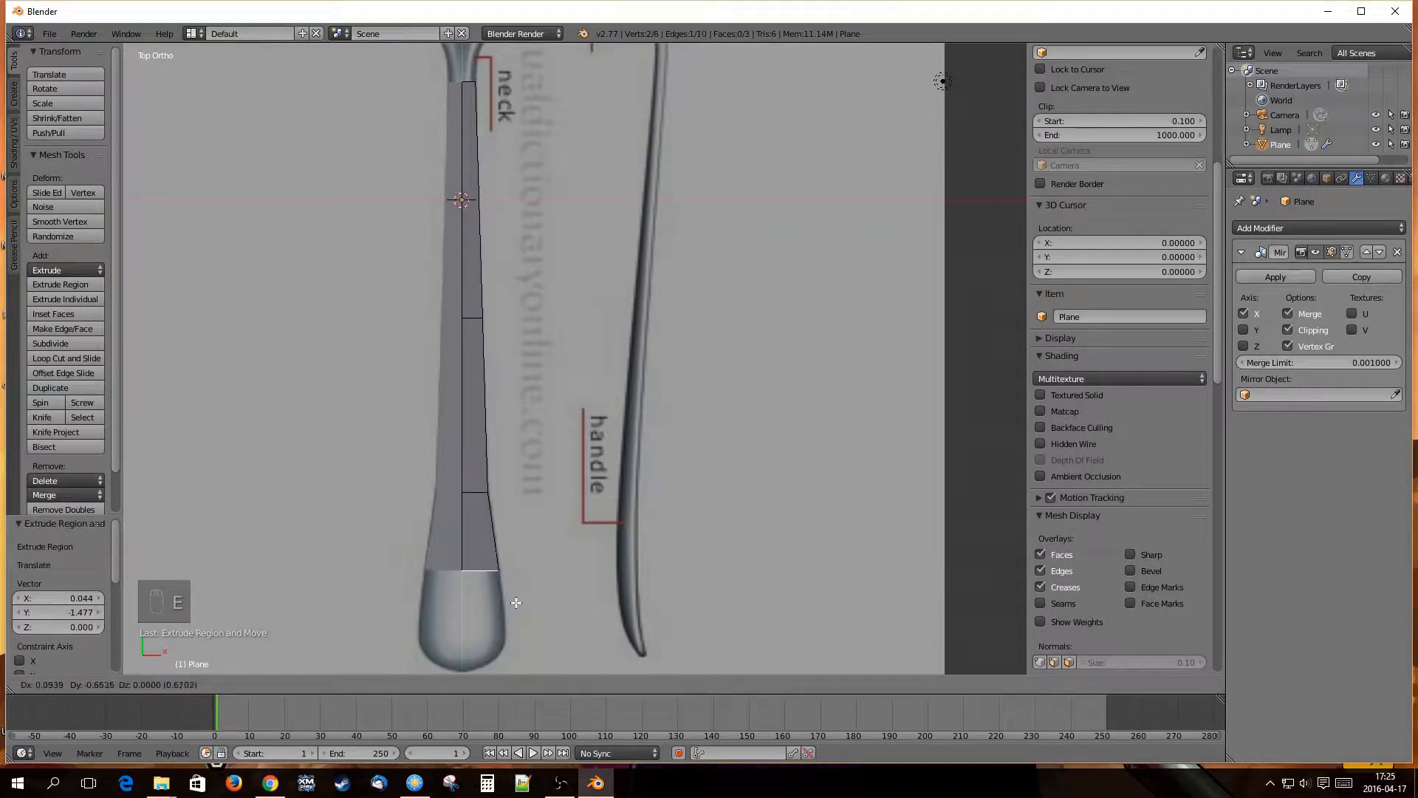
pyautogui.click(516, 603)
pyautogui.press('e')
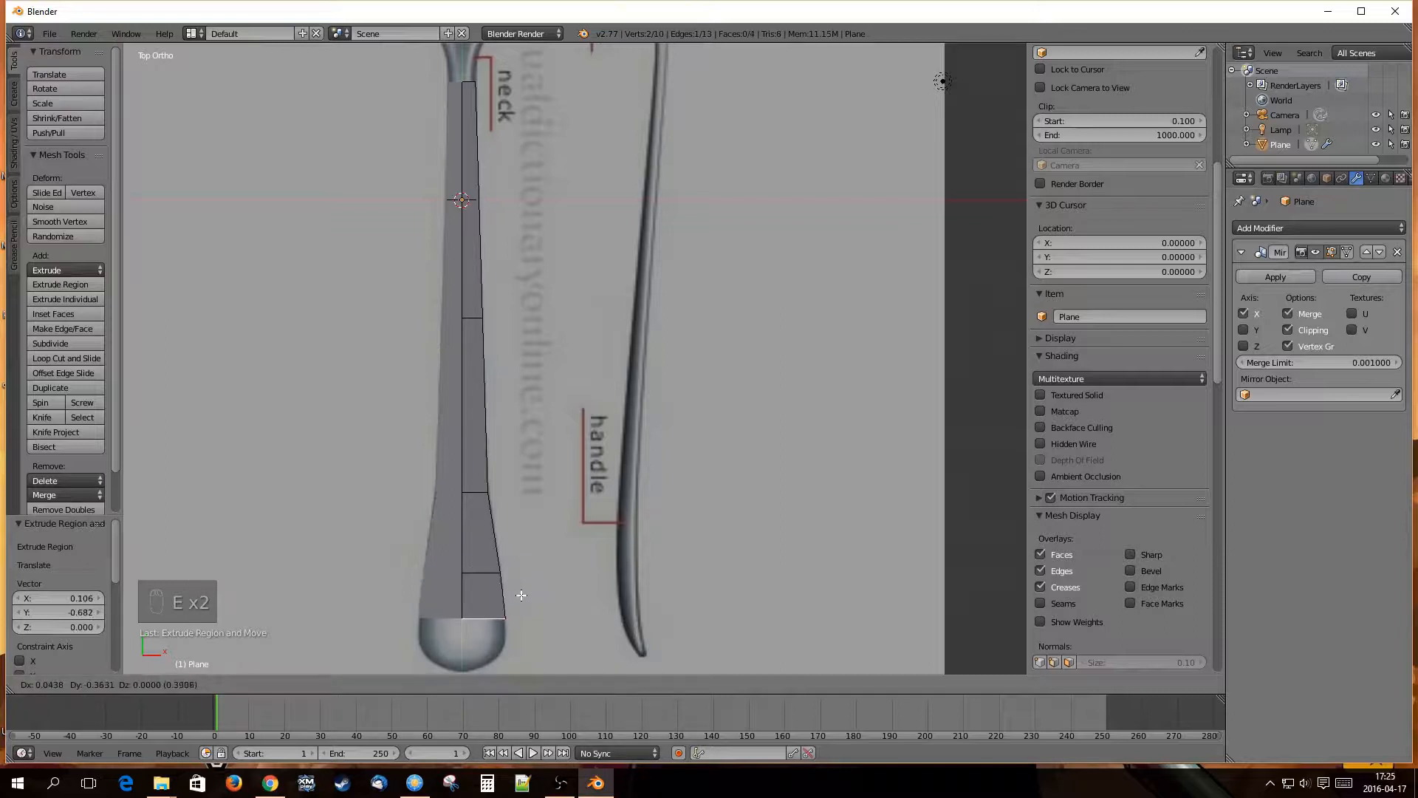
pyautogui.click(521, 596)
pyautogui.press('e')
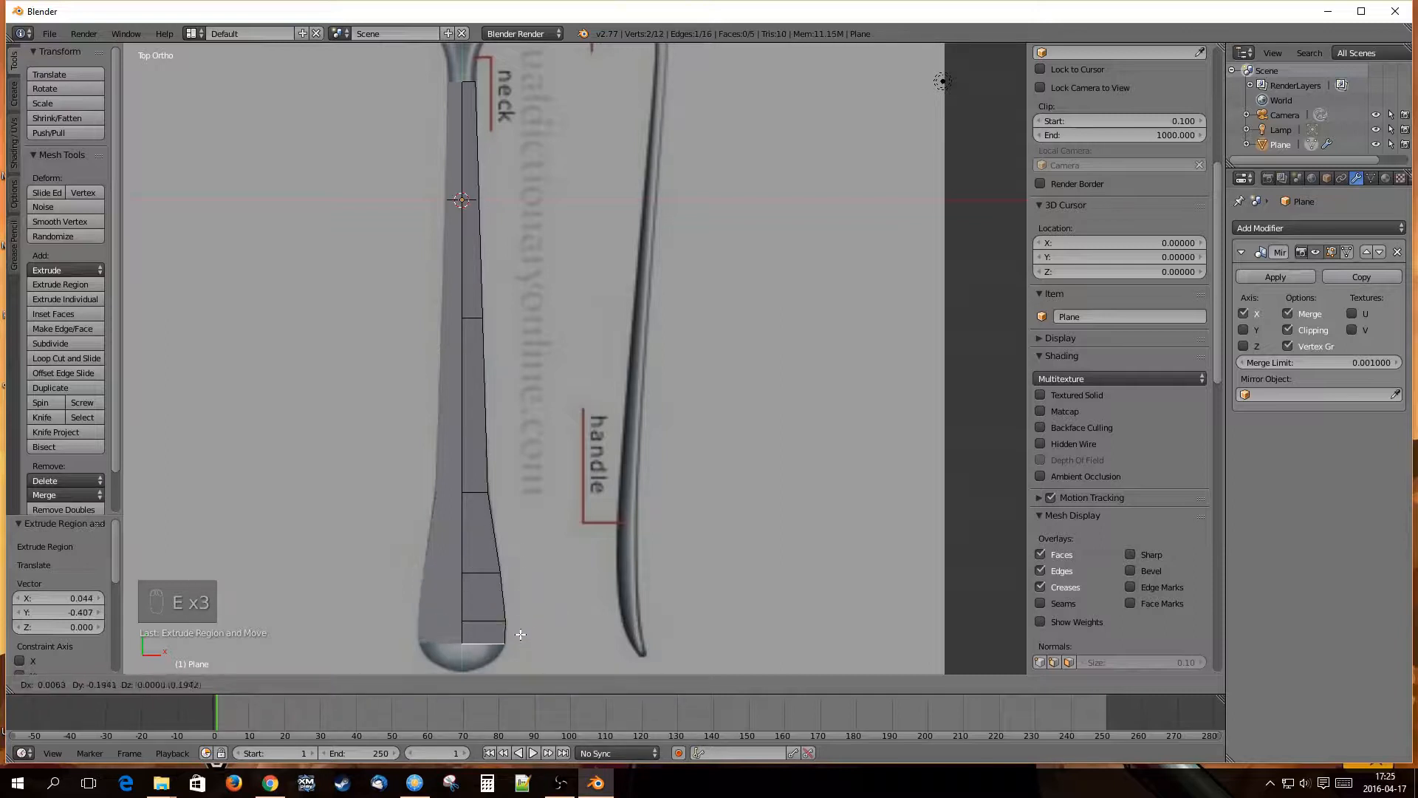
pyautogui.click(520, 636)
pyautogui.press('e')
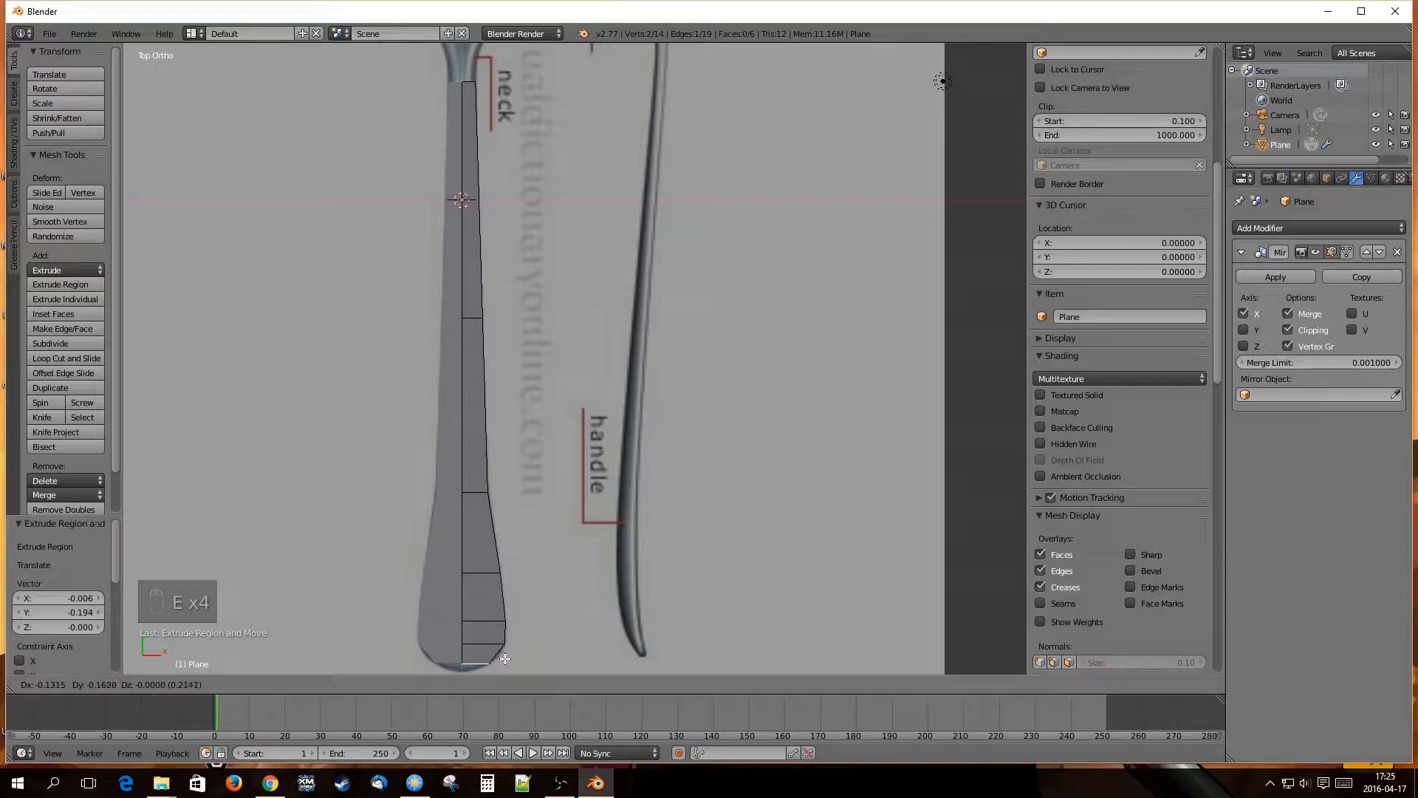
pyautogui.click(504, 656)
# Extrude the stem's top edge twice up the neck, about 0.030 X and 0.274 Y, then 0.143 X and 0.222 Y.
pyautogui.scroll(-2, 504, 650)
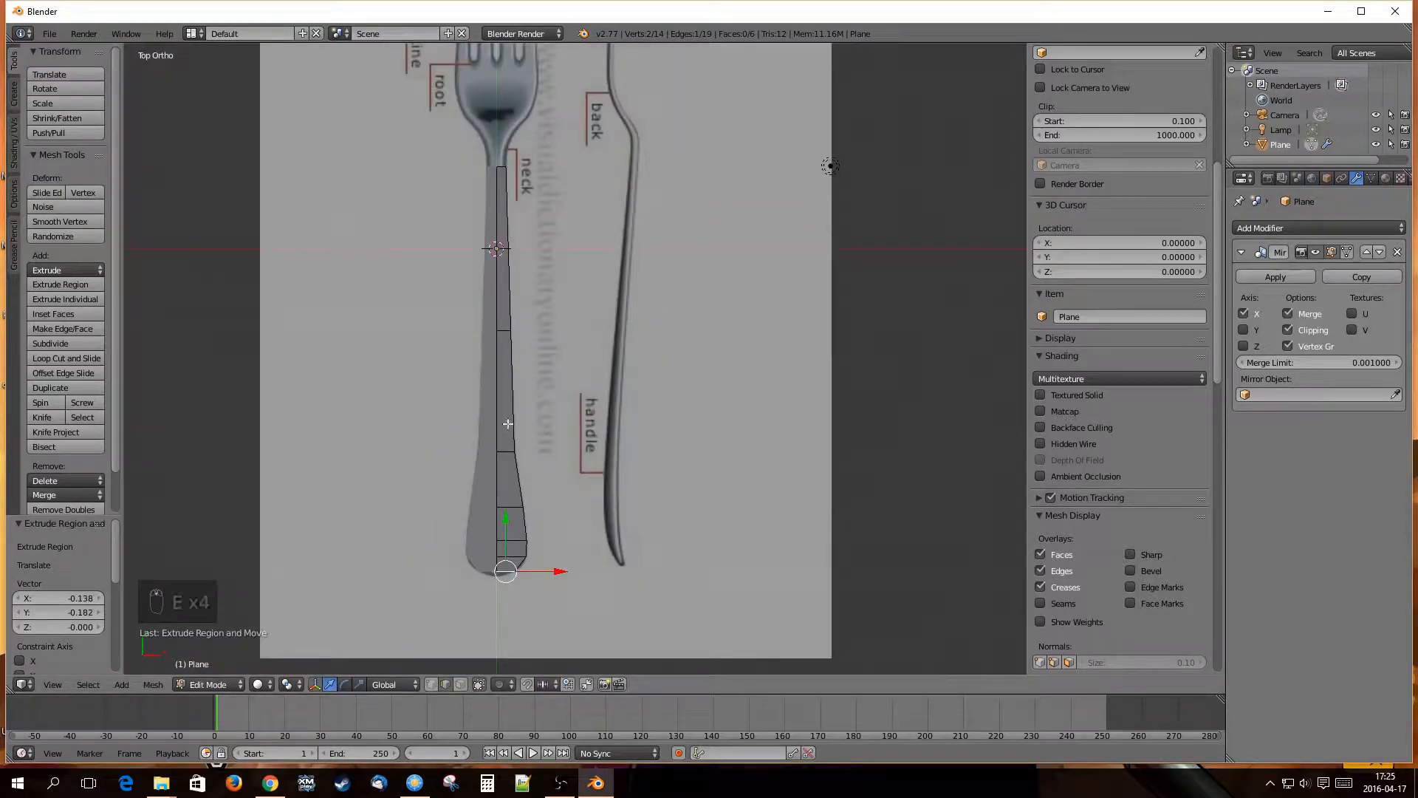
pyautogui.keyDown('shift'); pyautogui.moveTo(561, 276); pyautogui.dragTo(578, 511, button='middle'); pyautogui.keyUp('shift')
pyautogui.scroll(4, 535, 412)
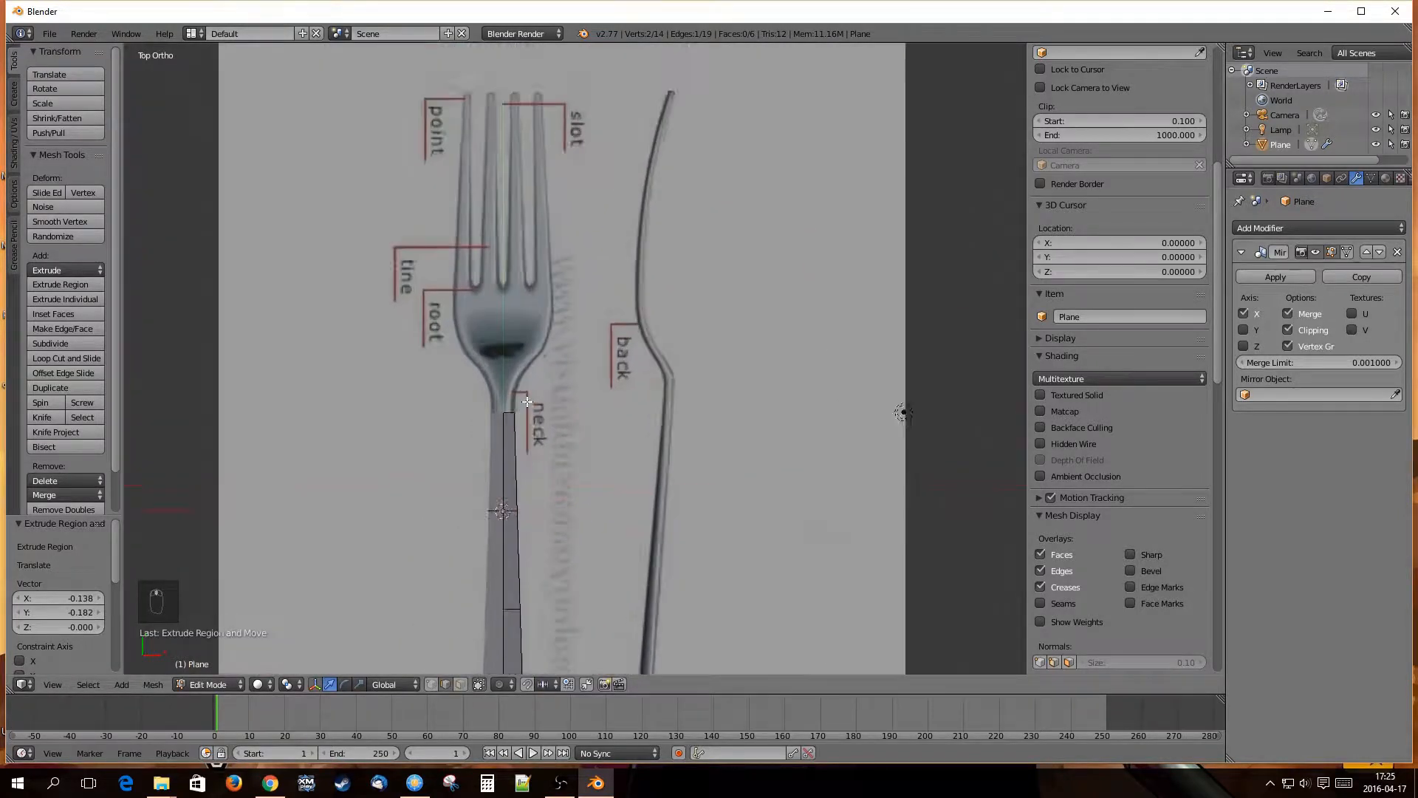
pyautogui.rightClick(462, 451)
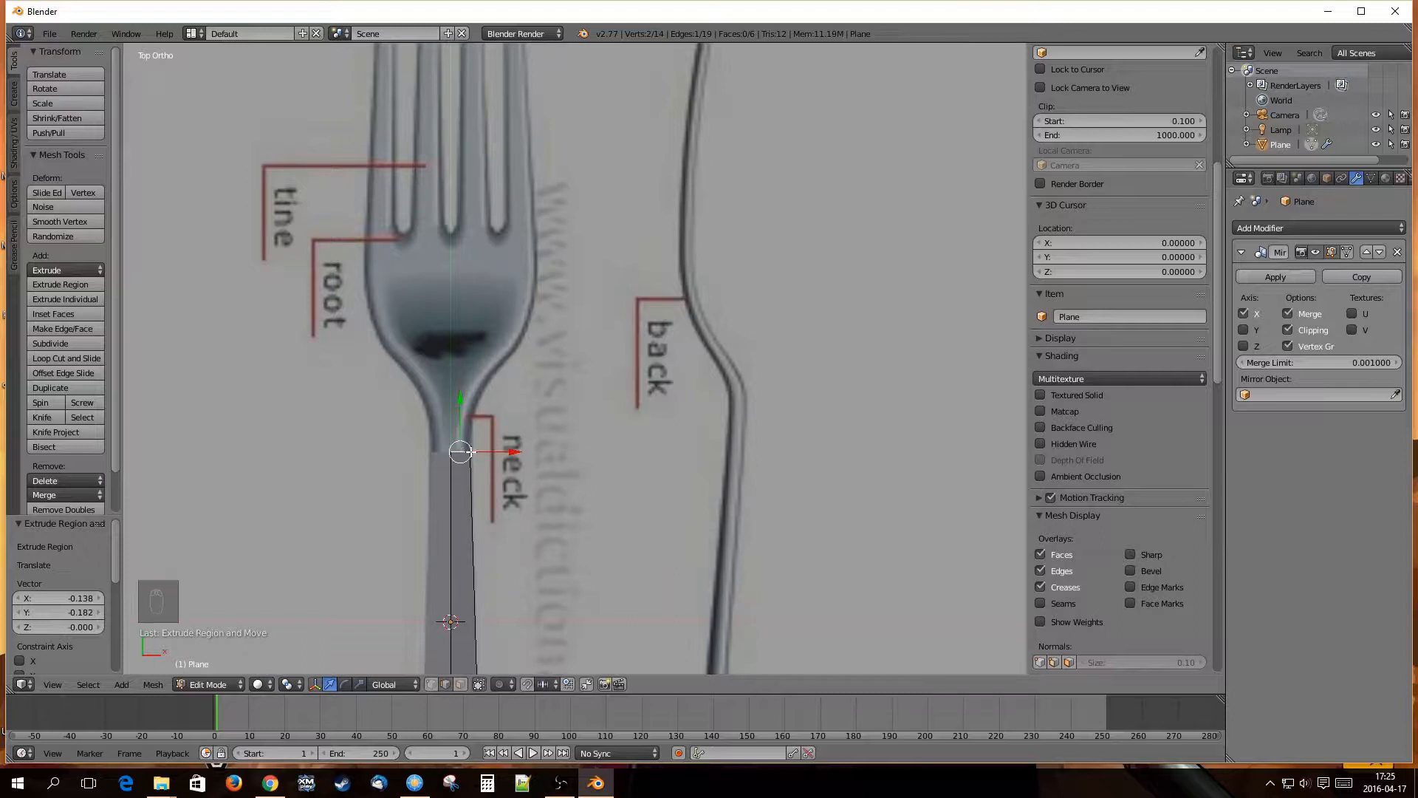
pyautogui.press('e')
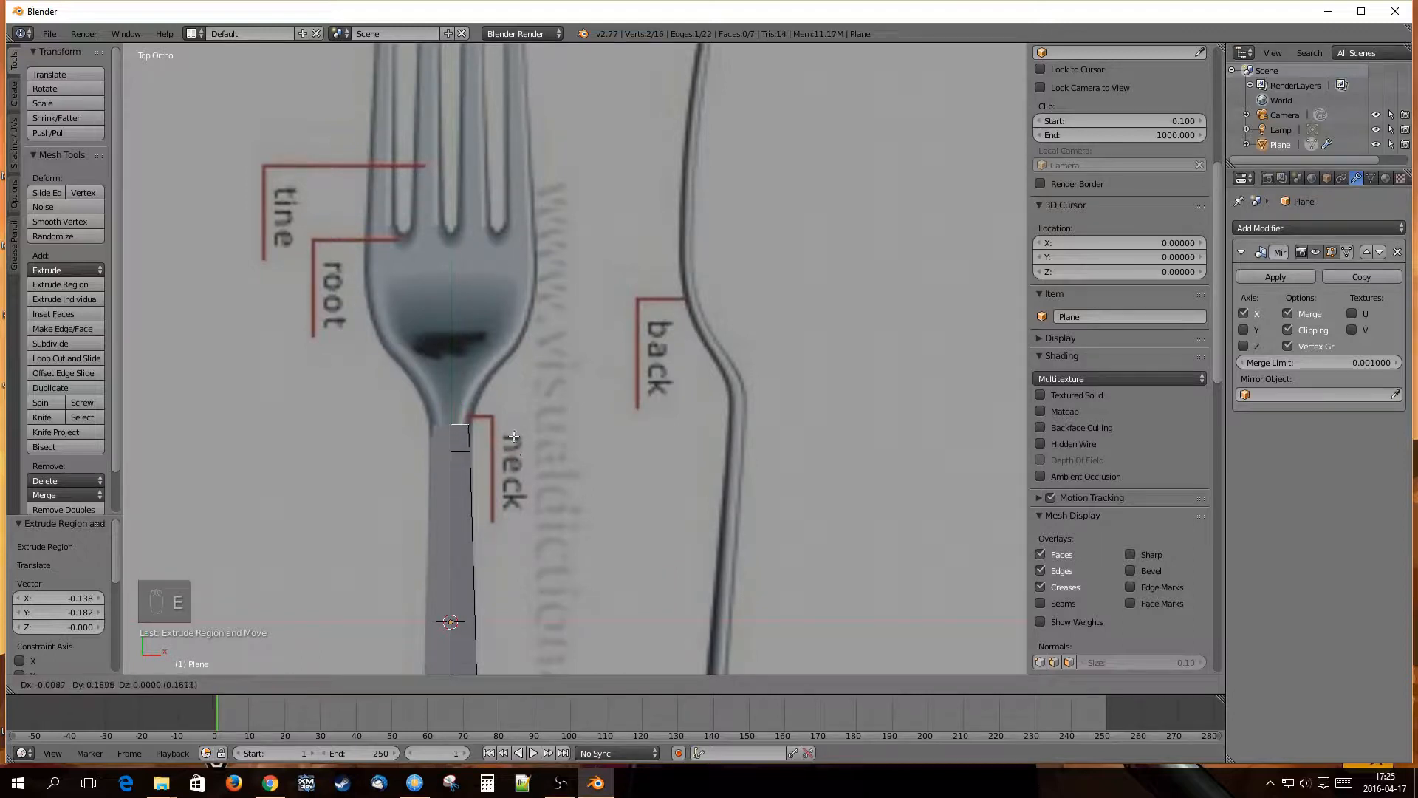
pyautogui.click(520, 418)
pyautogui.press('e')
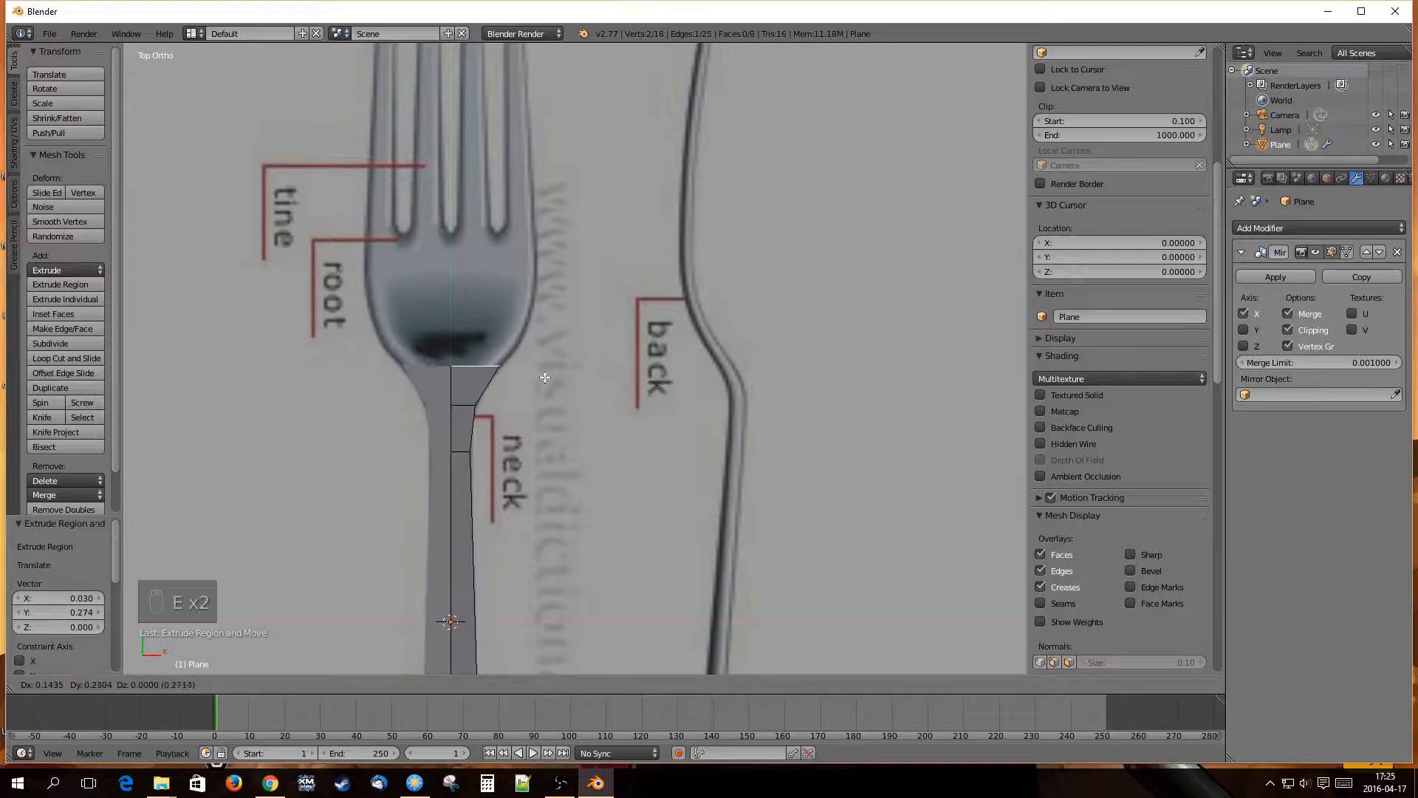
pyautogui.click(545, 376)
# Extend the fork head to just below the tine roots with extrusions of about (0.143, 0.165), (0.065, 0.235) and 0.235 along Y only.
pyautogui.press('e')
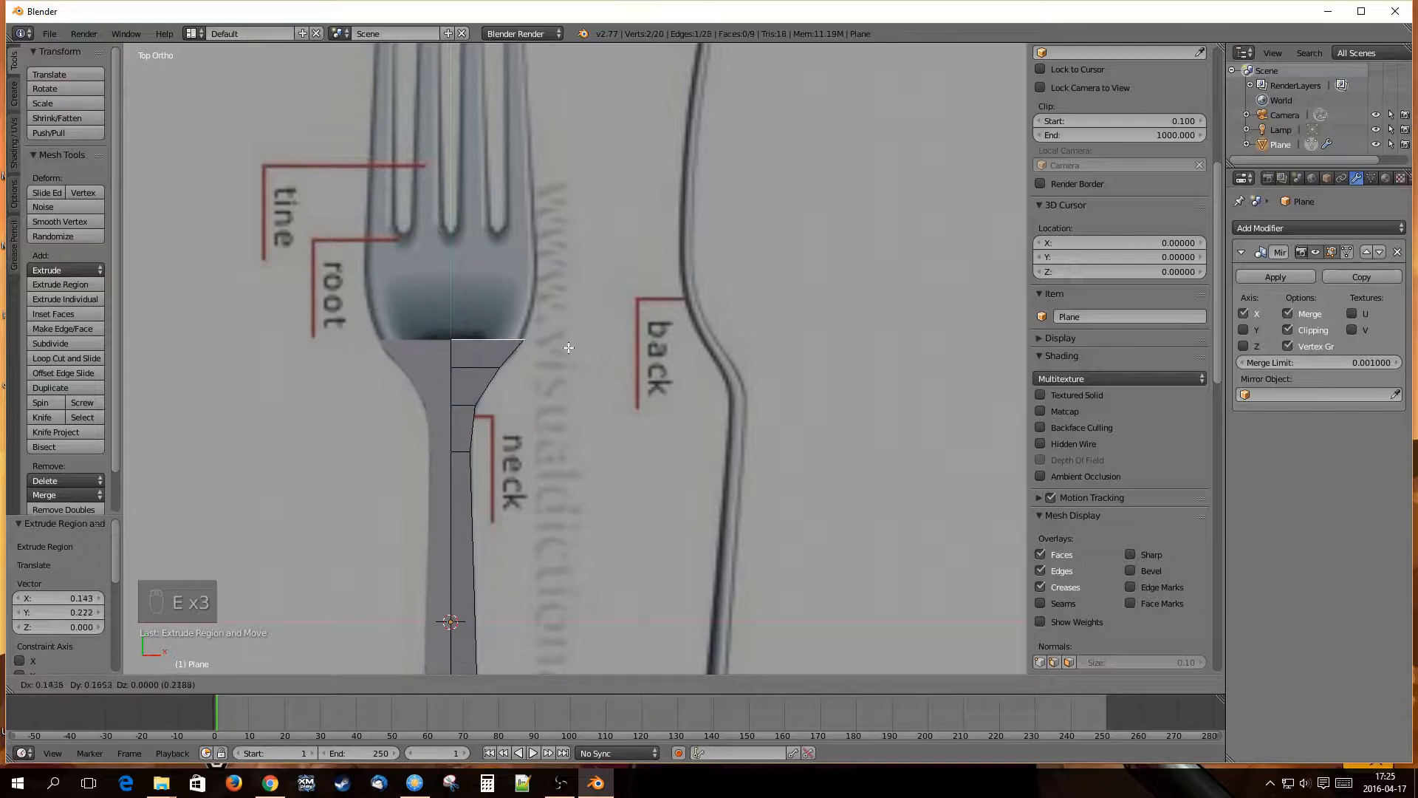
pyautogui.click(567, 347)
pyautogui.press('e')
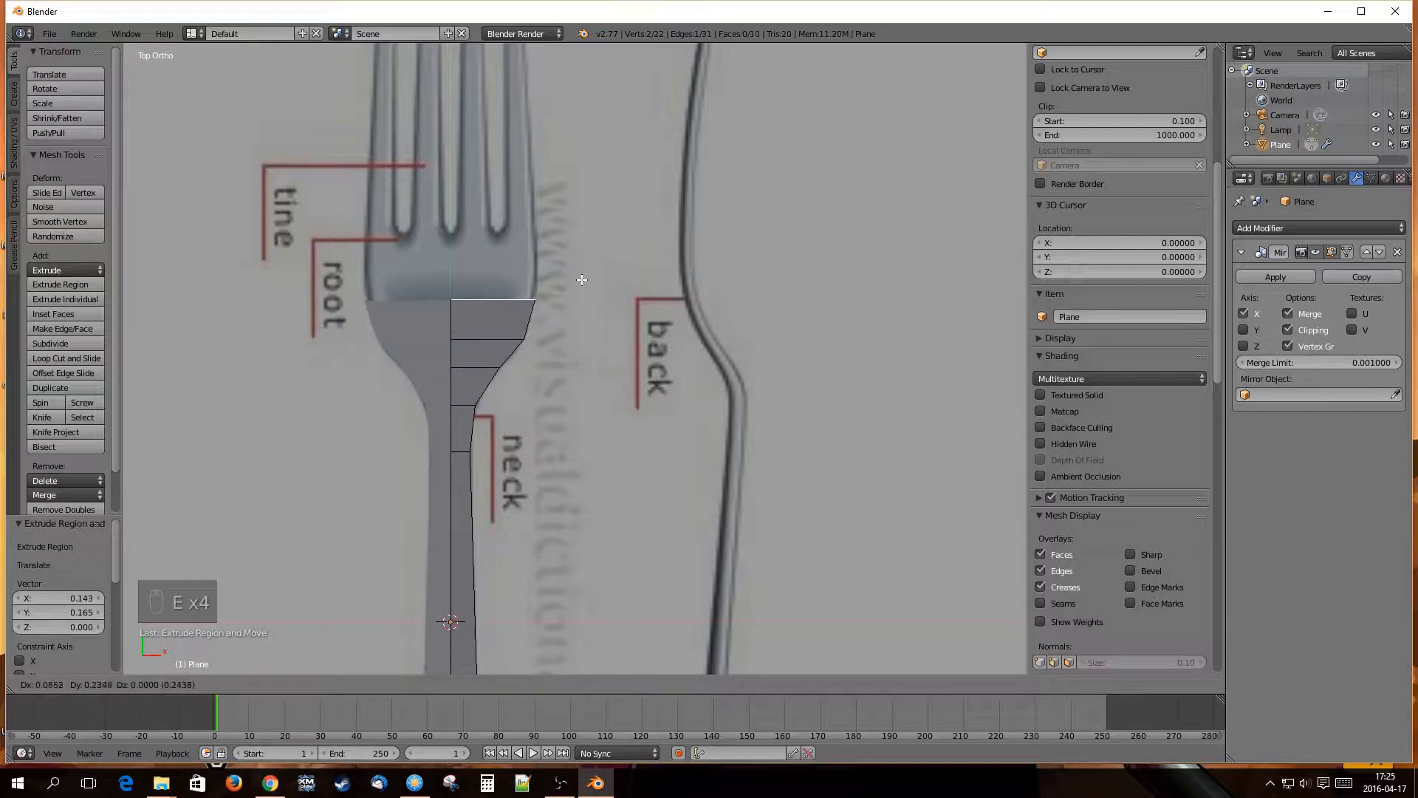
pyautogui.click(579, 280)
pyautogui.press('e')
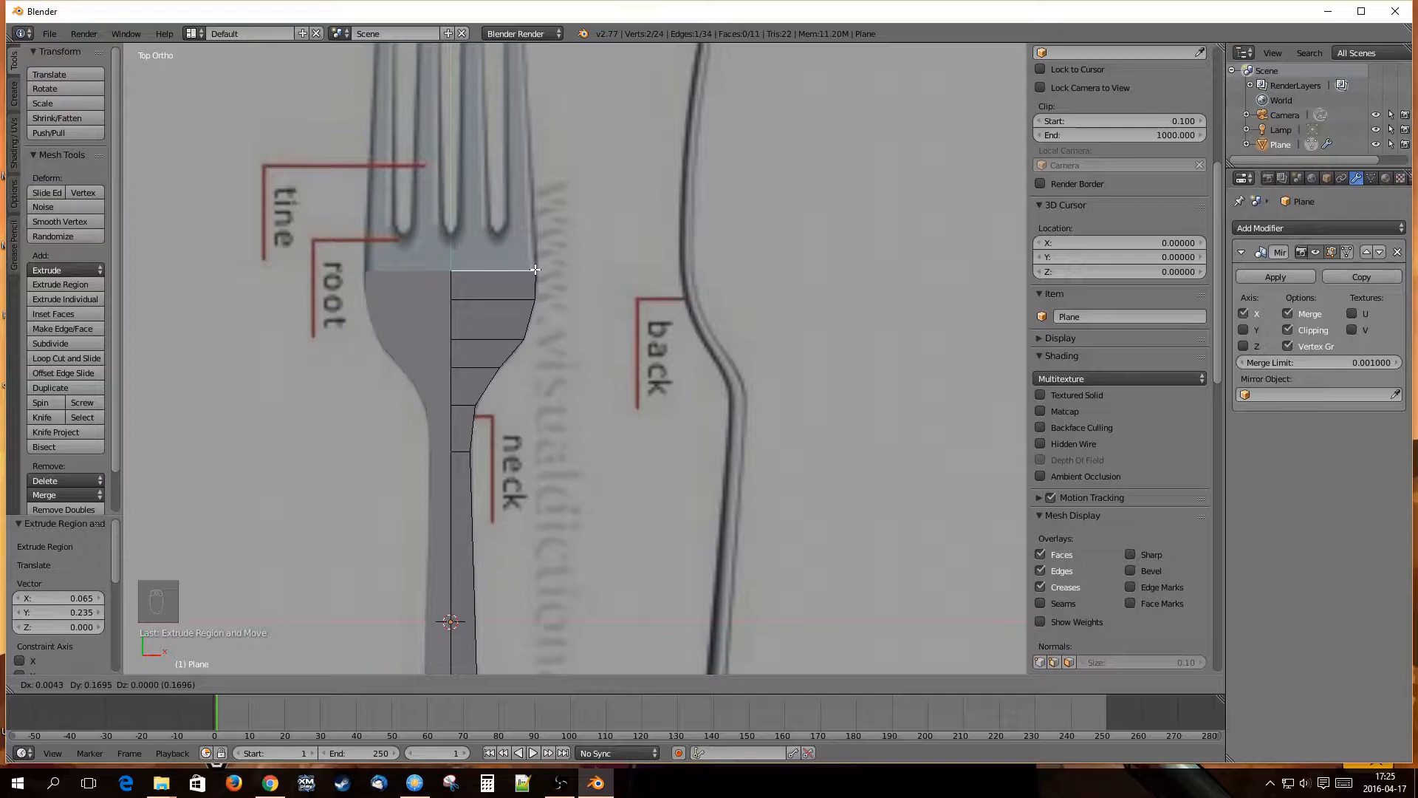
pyautogui.press('y')
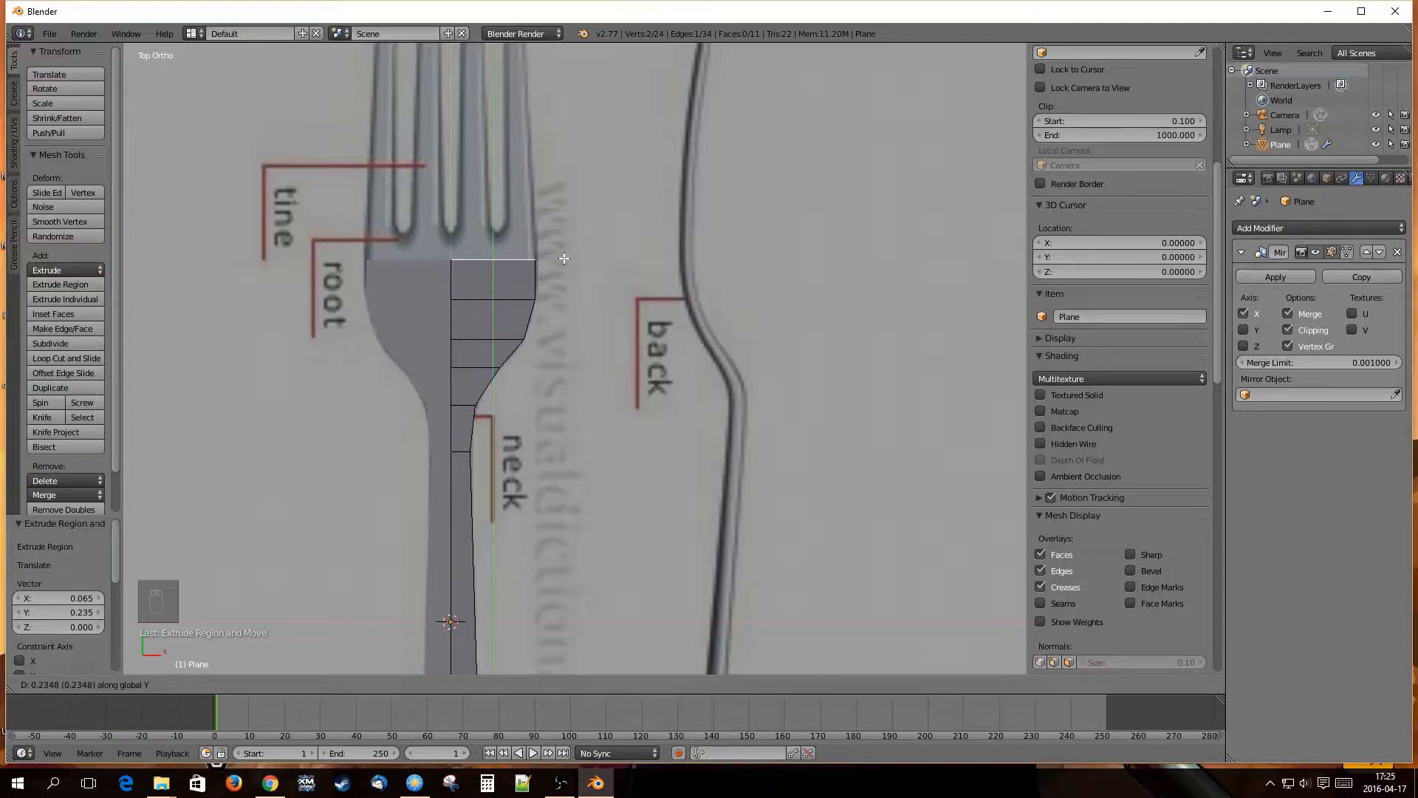
pyautogui.click(565, 260)
# Check the traced outline against the reference image along the fork's head and handle.
pyautogui.scroll(-2, 516, 357)
pyautogui.scroll(-2, 513, 445)
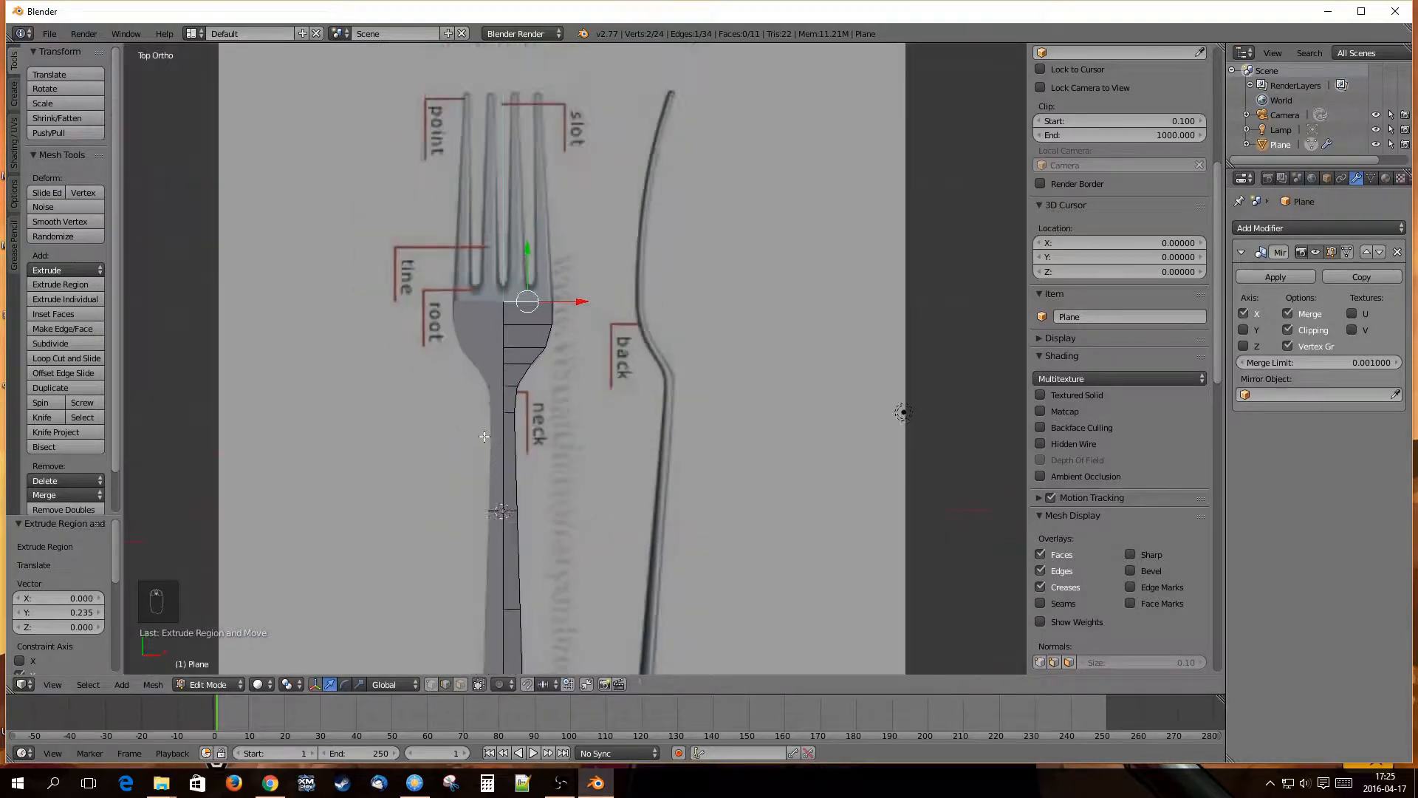
pyautogui.scroll(4, 535, 356)
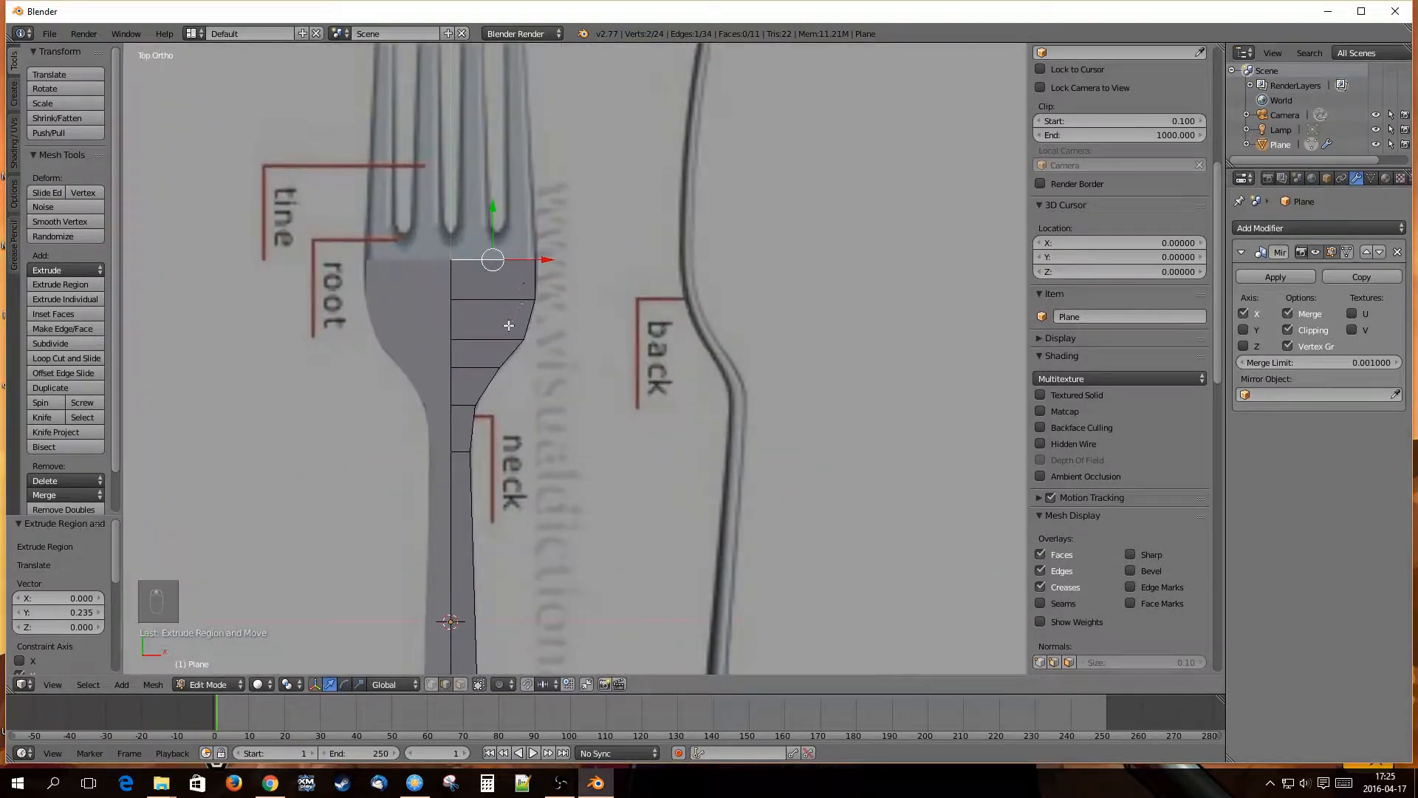
pyautogui.scroll(-3, 466, 432)
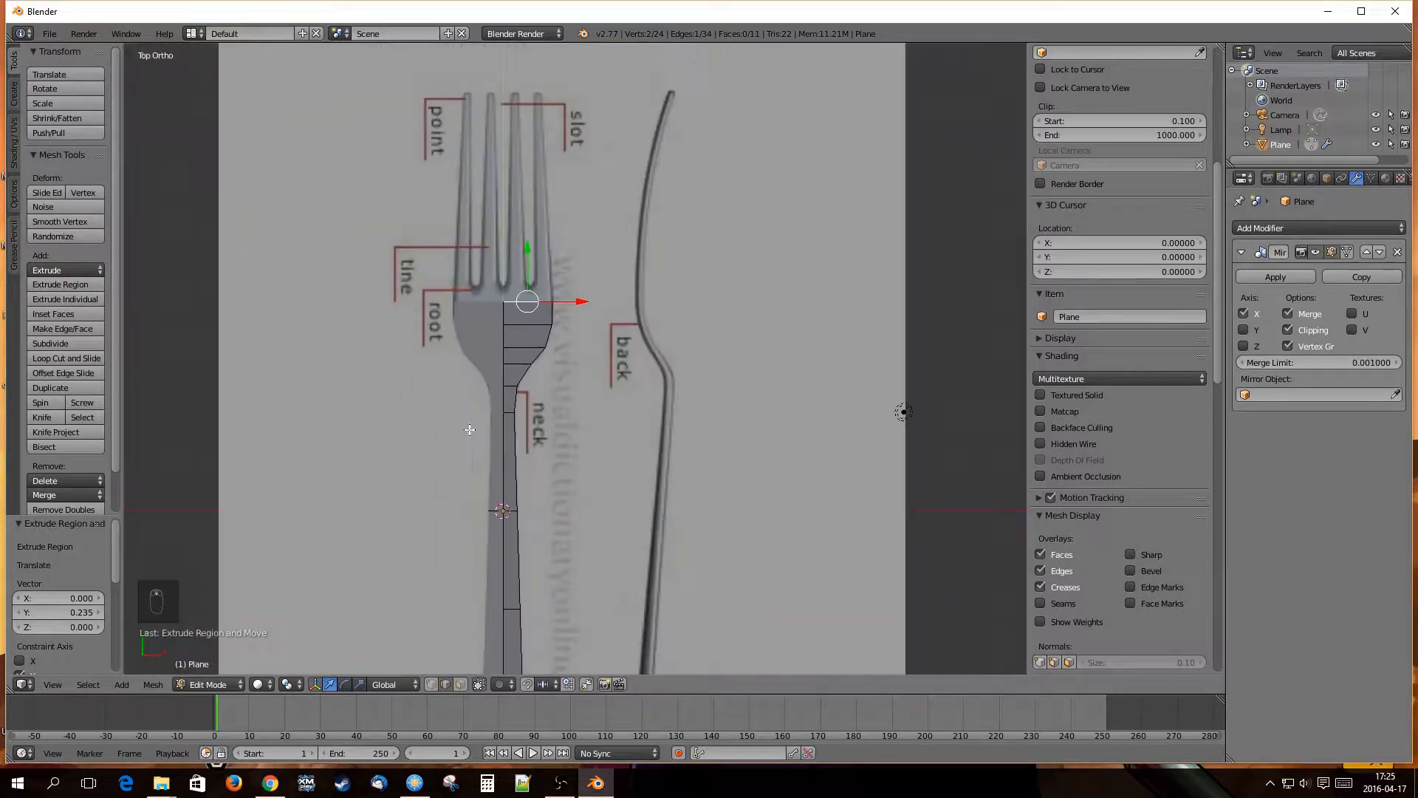
pyautogui.keyDown('shift'); pyautogui.scroll(-5, 518, 537); pyautogui.keyUp('shift')
pyautogui.scroll(3, 503, 604)
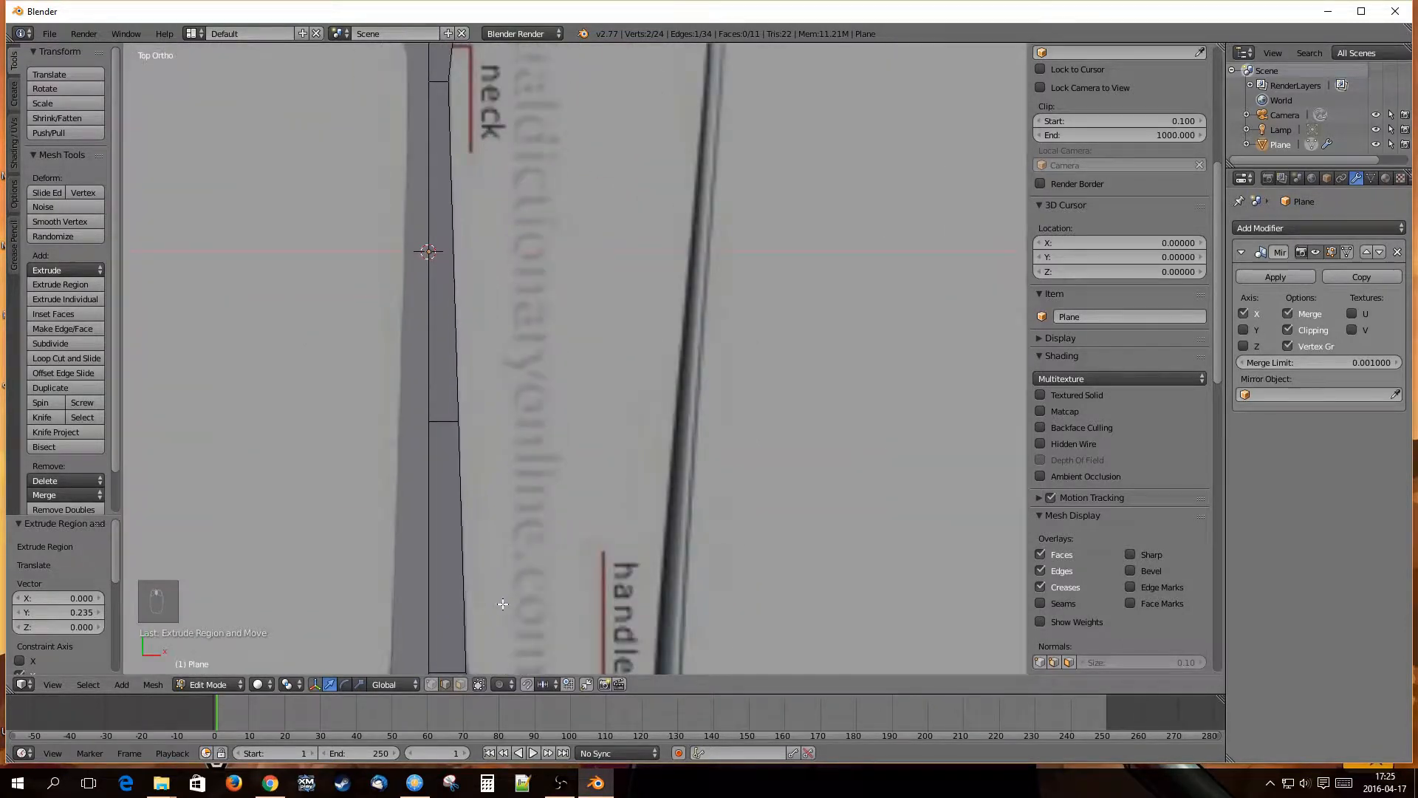
pyautogui.scroll(-3, 488, 548)
pyautogui.keyDown('shift'); pyautogui.moveTo(487, 288); pyautogui.dragTo(492, 613, button='middle'); pyautogui.keyUp('shift')
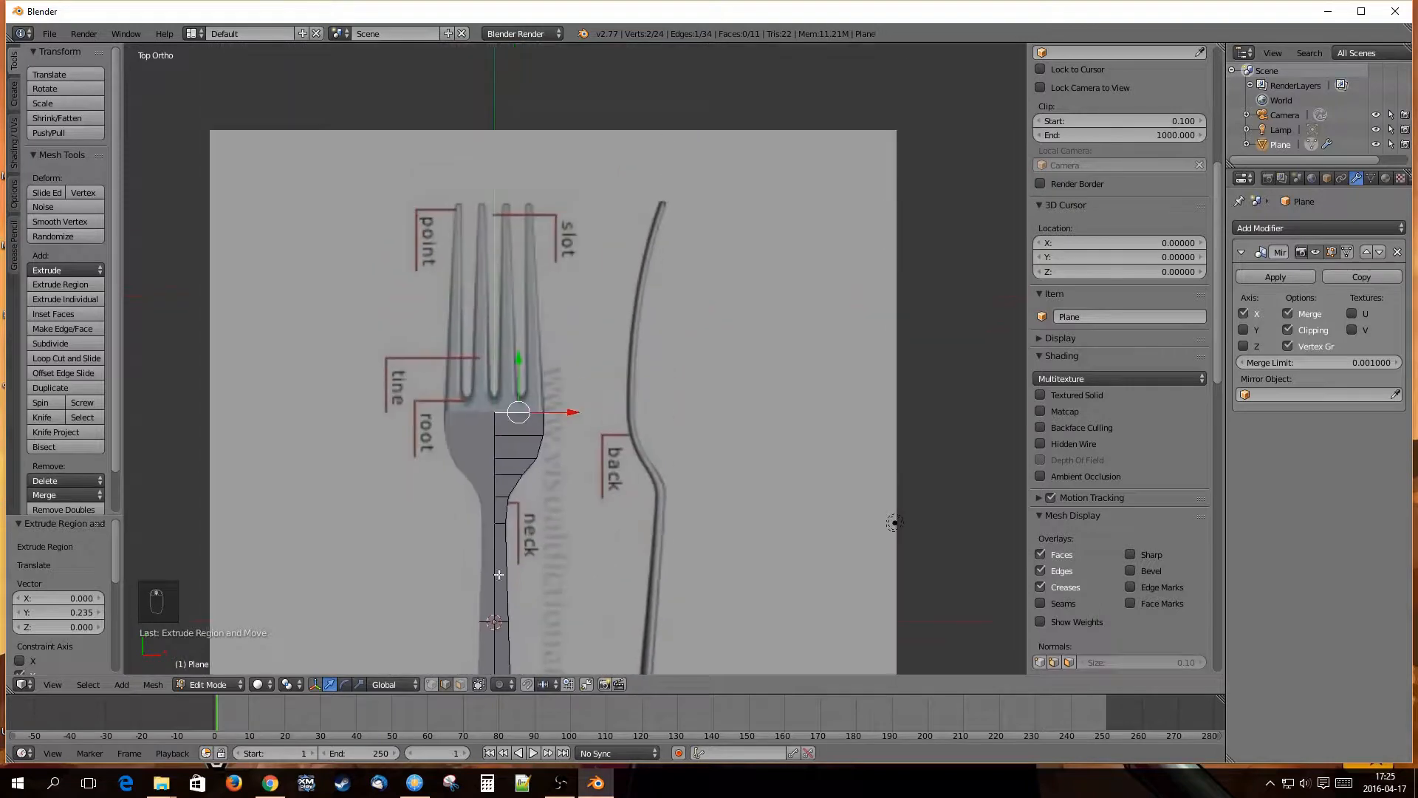
# Add one lengthwise loop cut through the half mesh, slid about 0.58 toward the outer edge.
pyautogui.scroll(2, 525, 493)
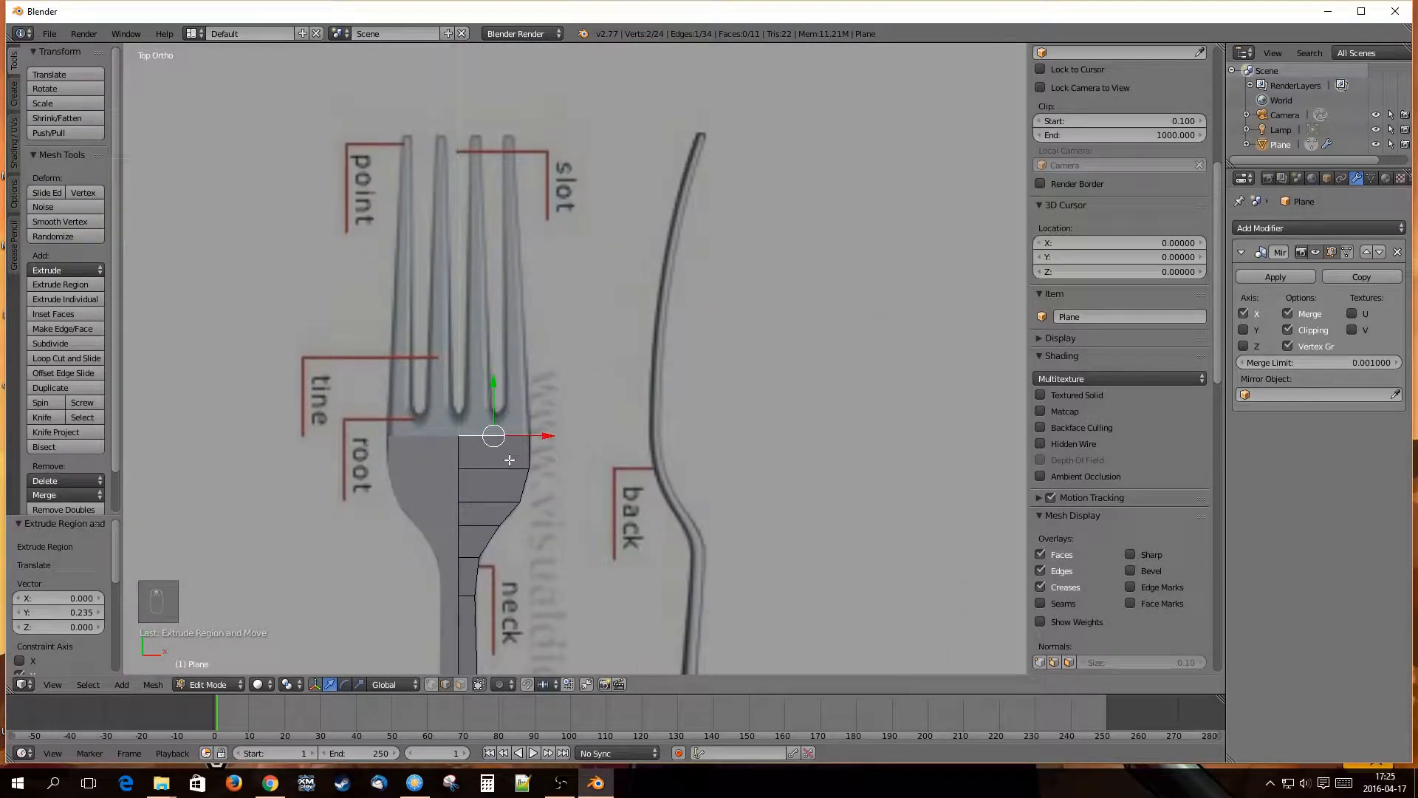
pyautogui.hotkey('ctrl', 'r')
pyautogui.click(512, 437)
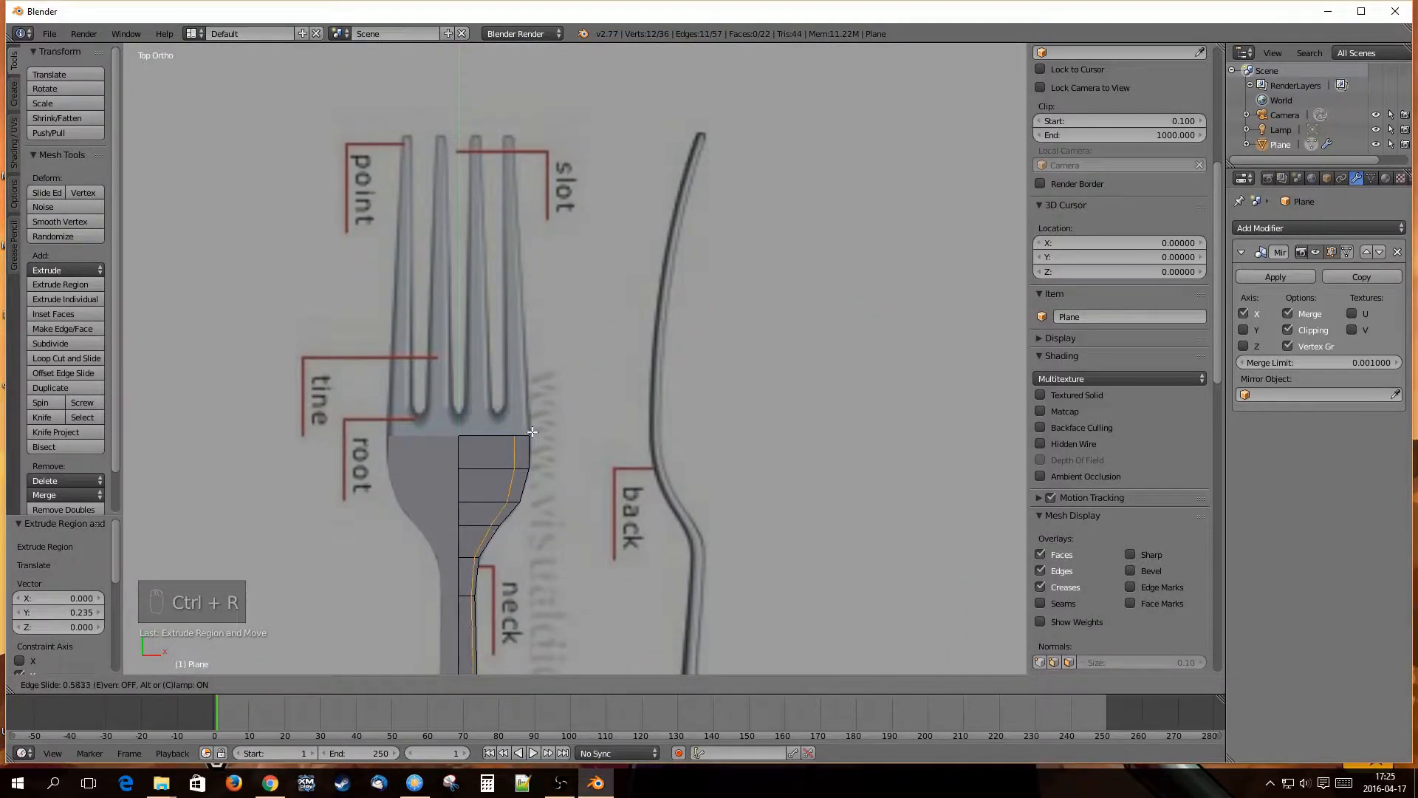
pyautogui.click(530, 433)
# Extrude the inner bottom edge at the handle's tip by about 0.018 in X and -0.051 in Y.
pyautogui.scroll(-2, 487, 592)
pyautogui.keyDown('shift'); pyautogui.moveTo(487, 592); pyautogui.dragTo(477, 214, button='middle'); pyautogui.keyUp('shift')
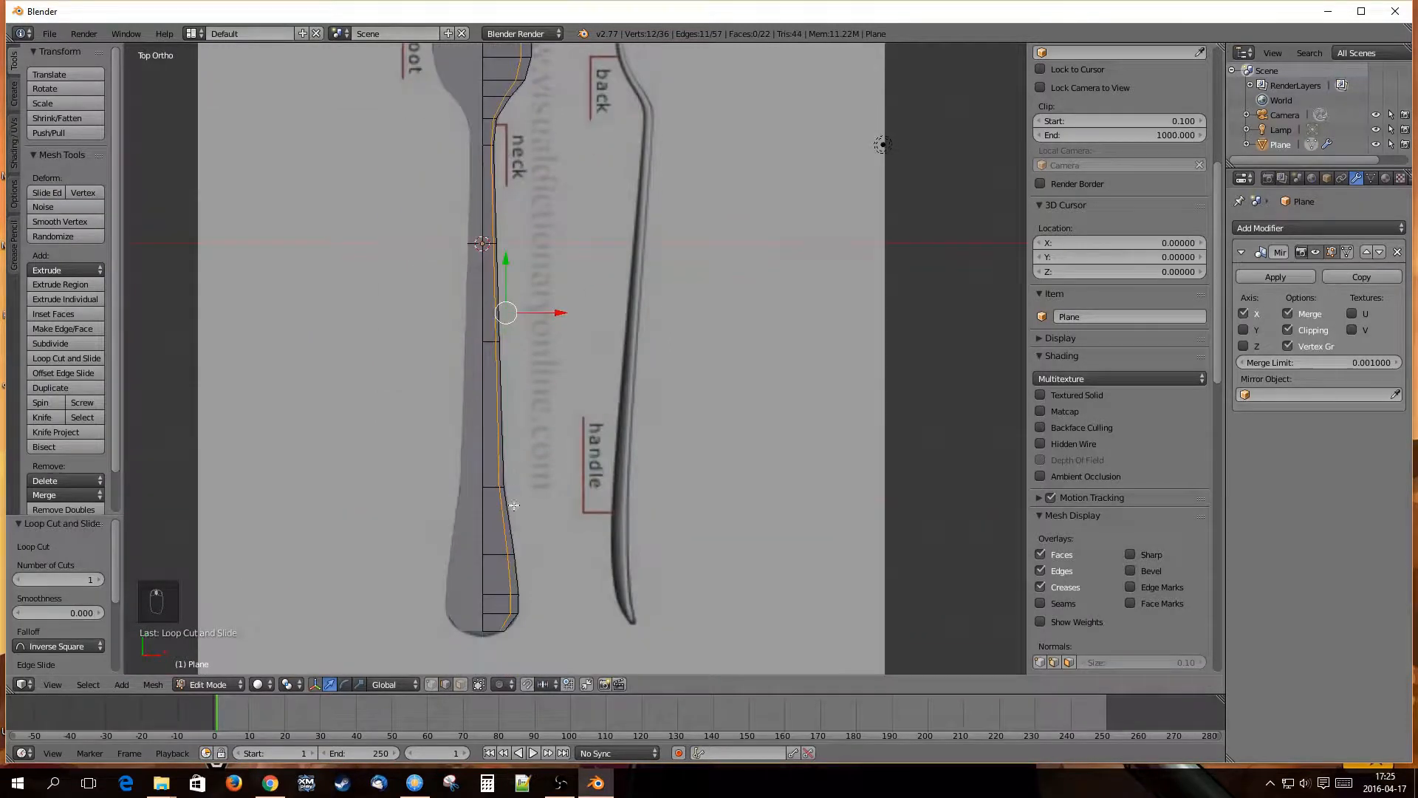
pyautogui.scroll(2, 511, 602)
pyautogui.keyDown('shift'); pyautogui.moveTo(501, 600); pyautogui.dragTo(578, 211, button='middle'); pyautogui.keyUp('shift')
pyautogui.scroll(8, 532, 364)
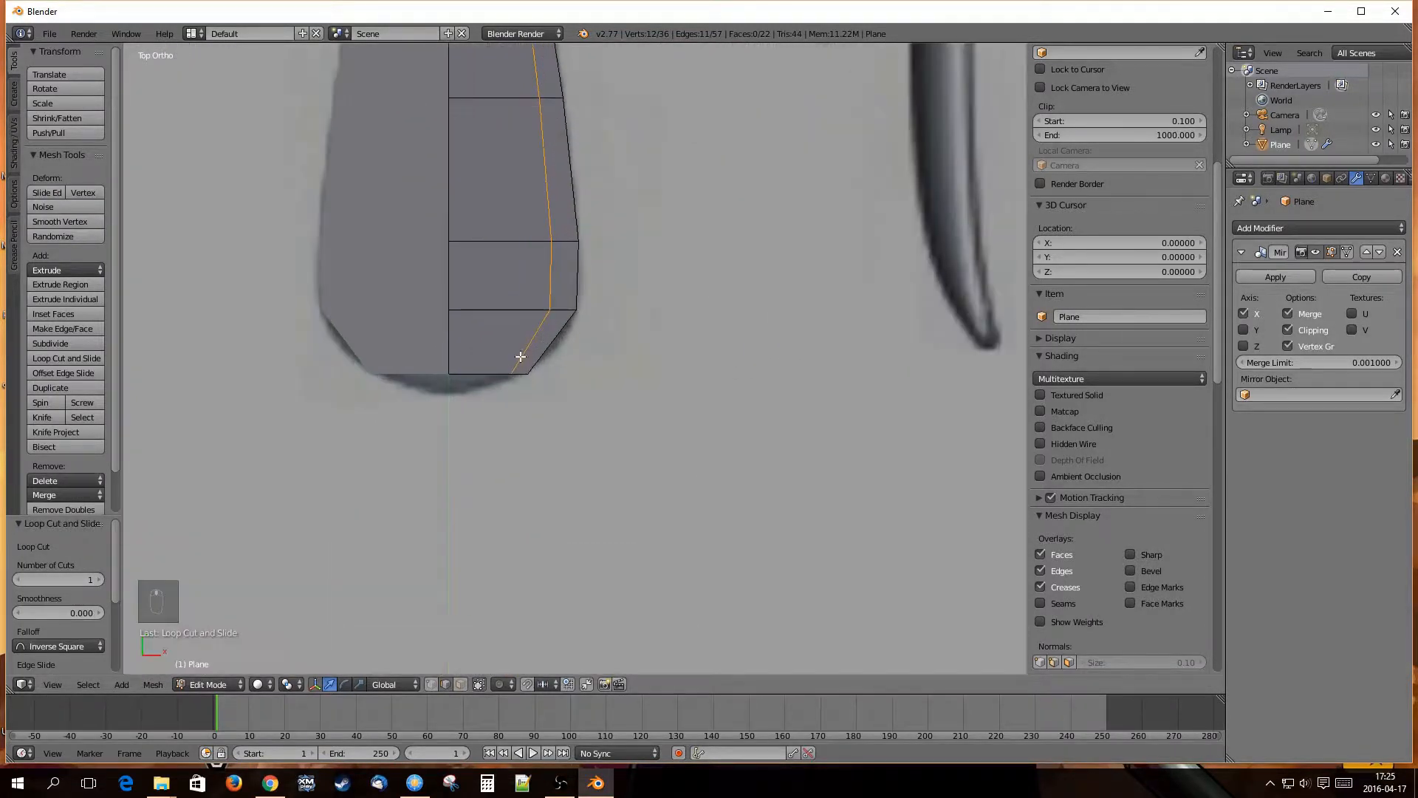
pyautogui.keyDown('shift'); pyautogui.moveTo(507, 342); pyautogui.dragTo(549, 361, button='middle'); pyautogui.keyUp('shift')
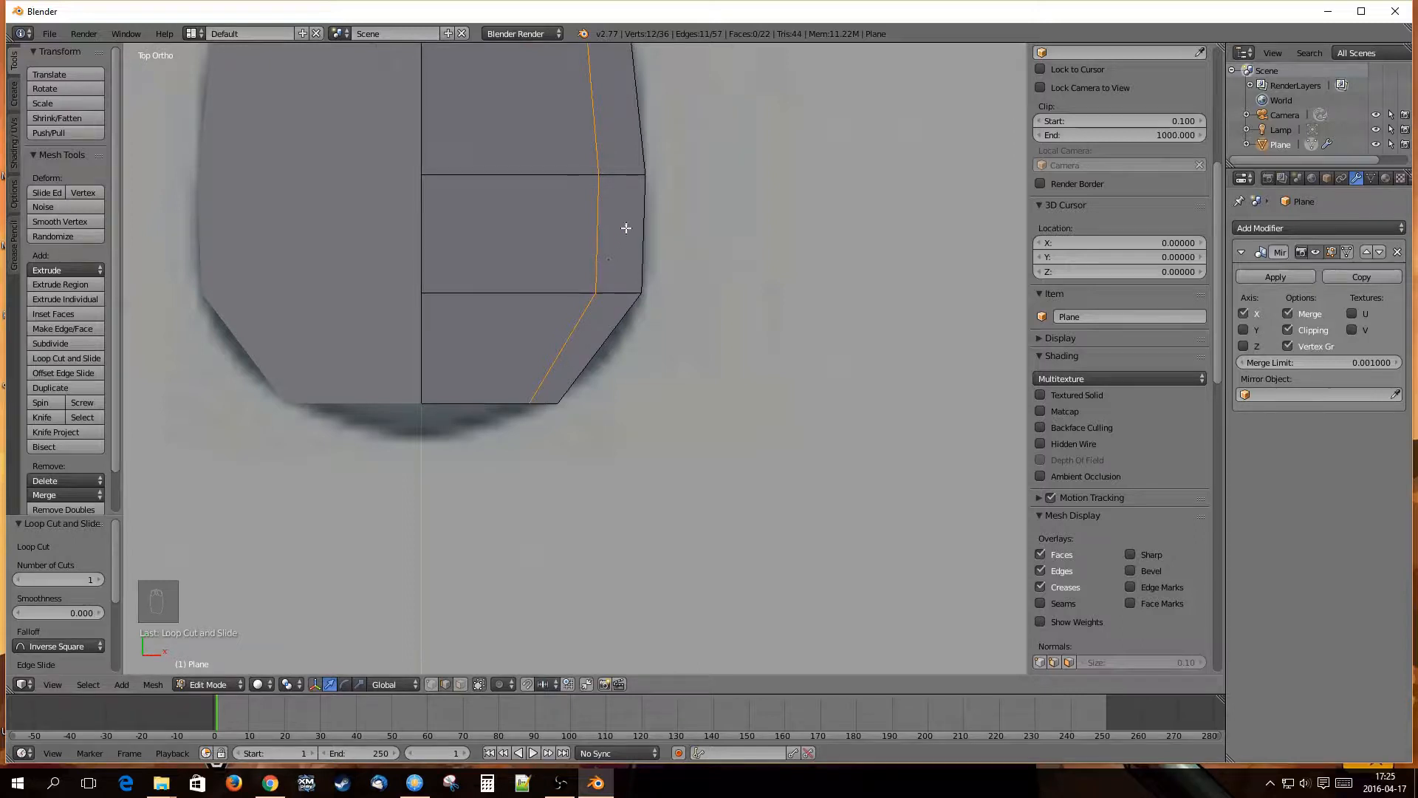
pyautogui.rightClick(486, 404)
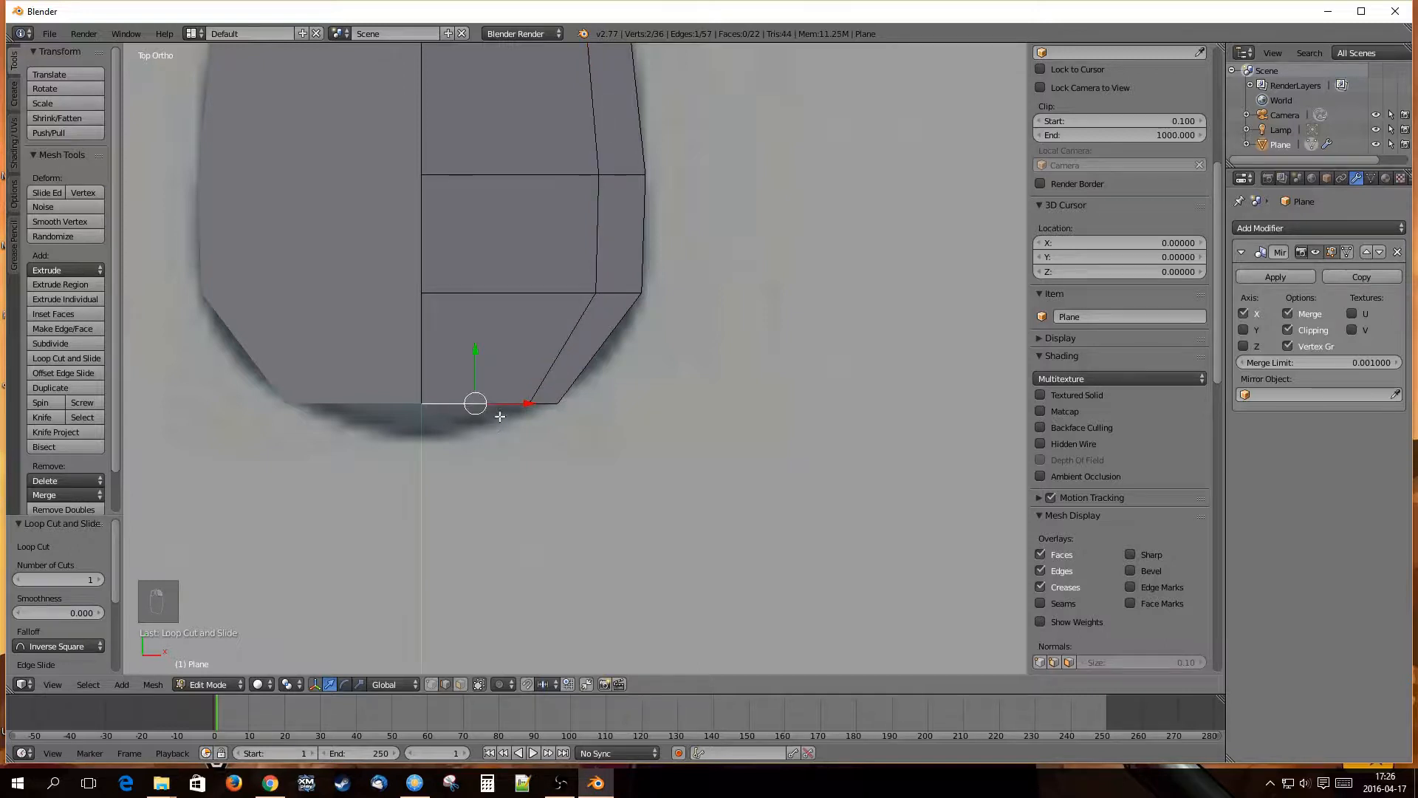
pyautogui.press('e')
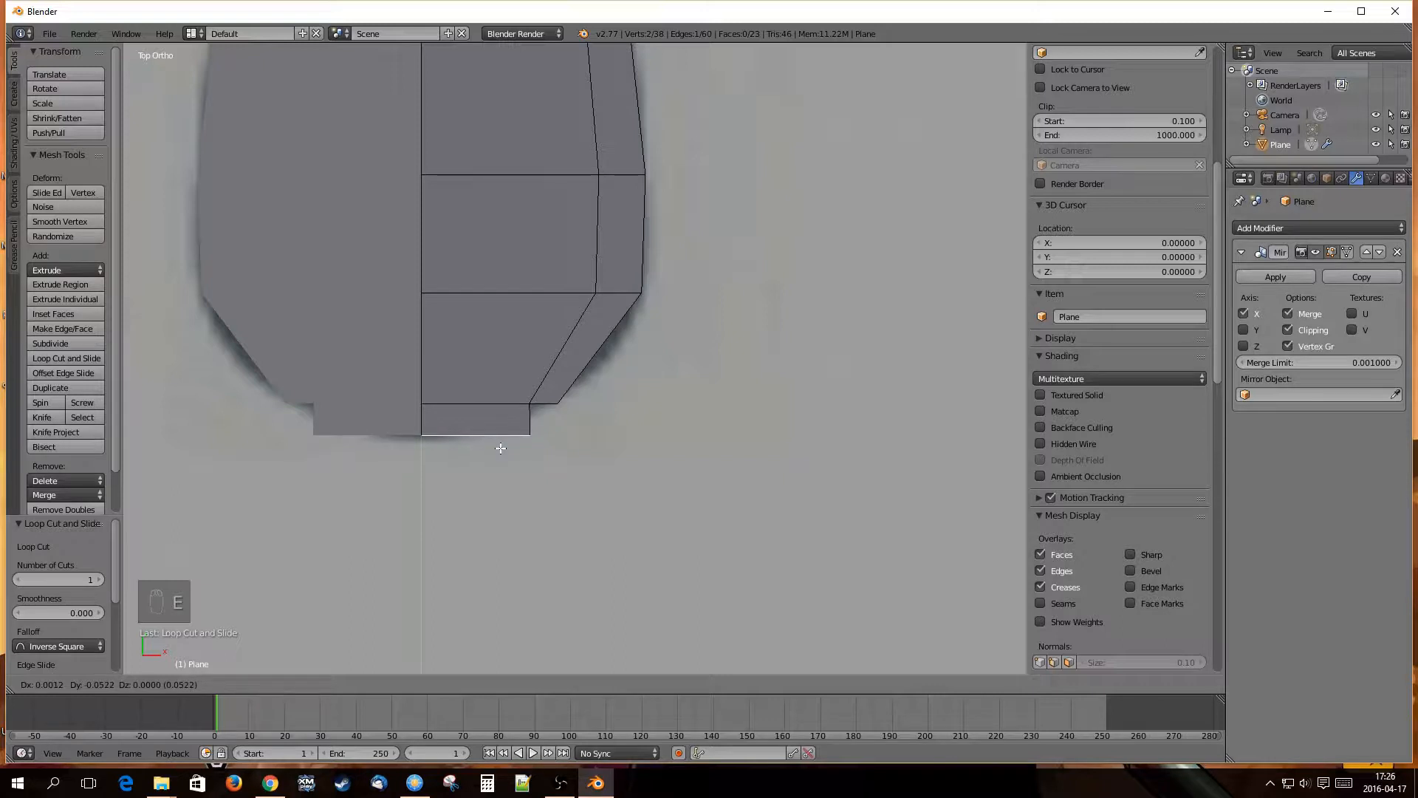
pyautogui.click(510, 445)
# In vertex select mode, merge the handle tip's outer corner vertex into the extruded corner with At Last, and move it 0.020 along X.
pyautogui.scroll(2, 552, 437)
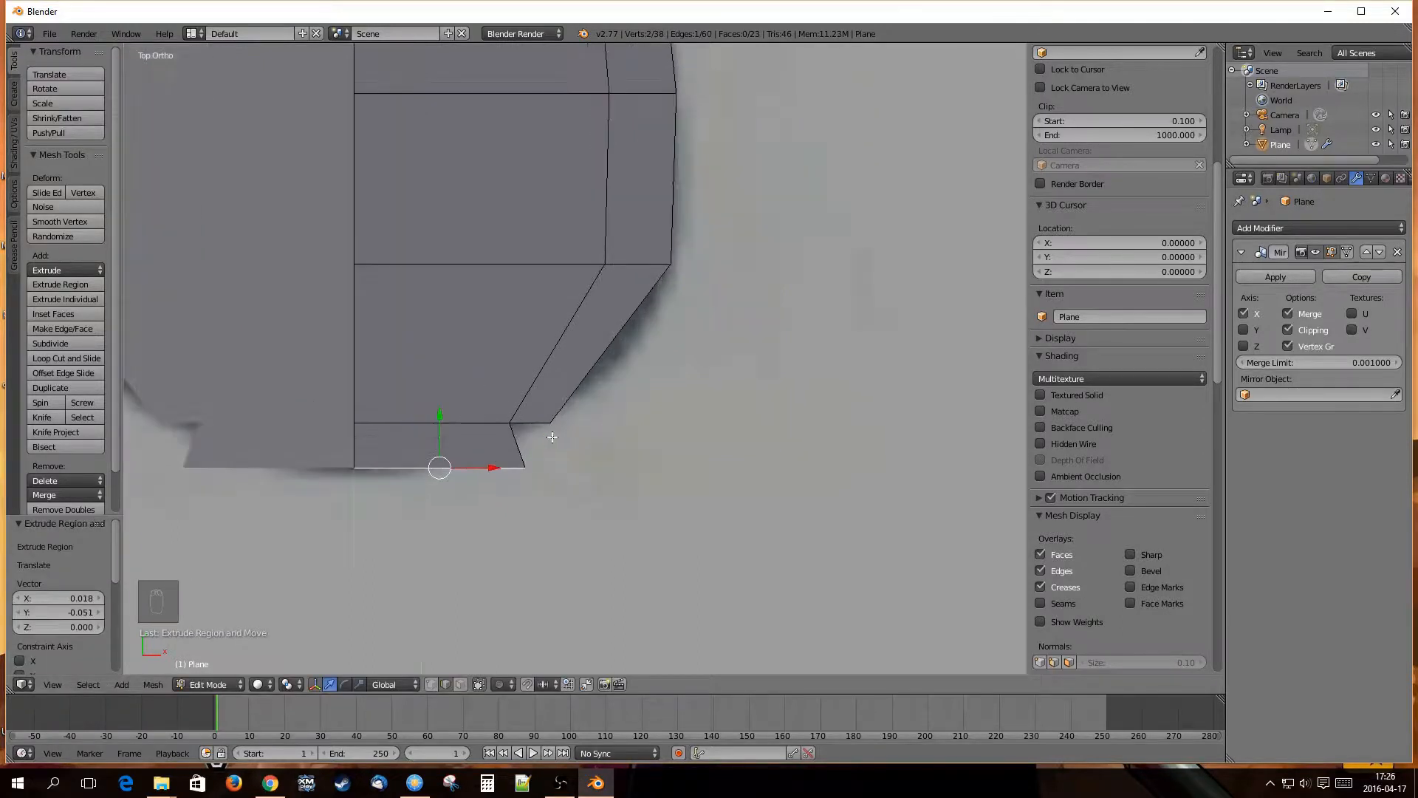
pyautogui.hotkey('ctrl', 'Tab')
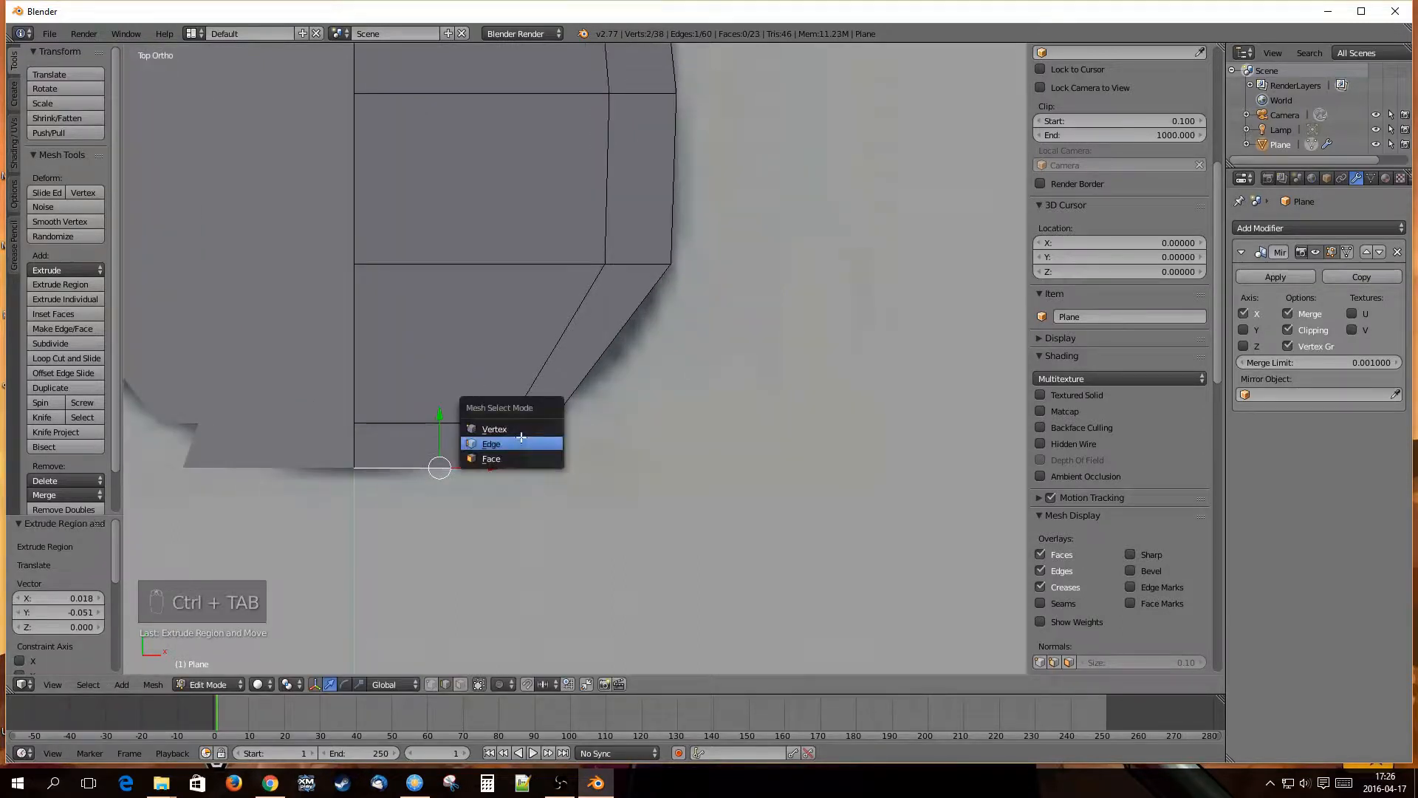
pyautogui.click(520, 429)
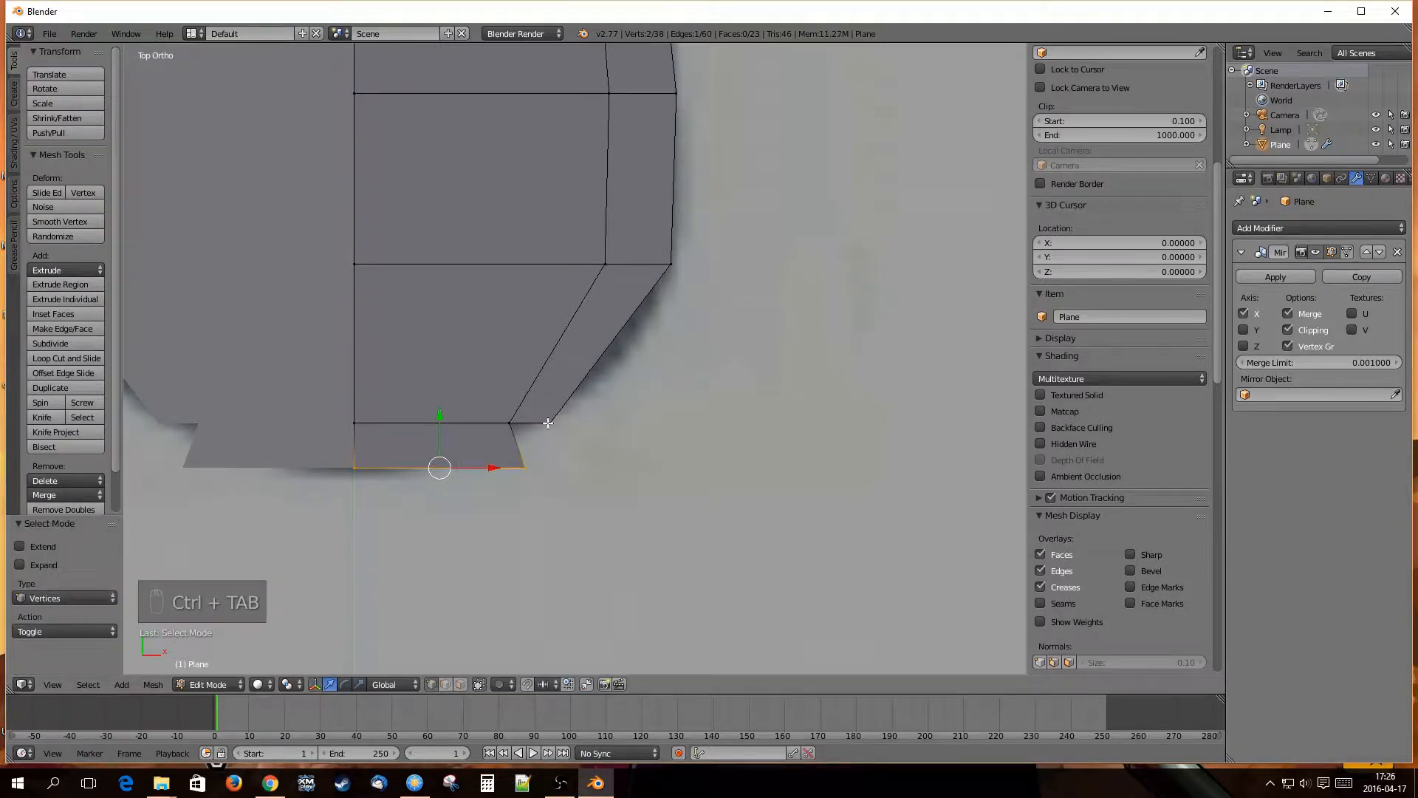
pyautogui.rightClick(549, 422)
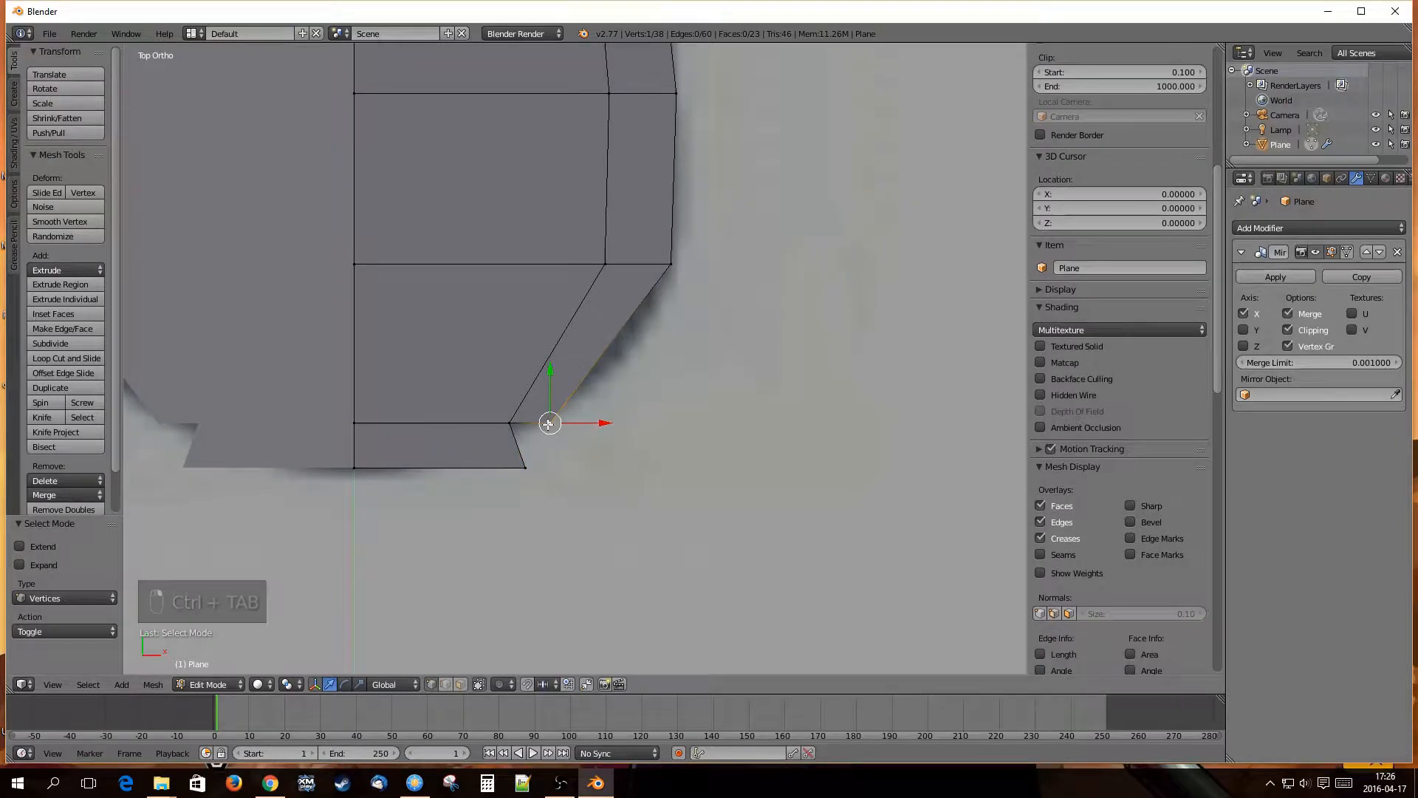
pyautogui.keyDown('shift'); pyautogui.rightClick(524, 468); pyautogui.keyUp('shift')
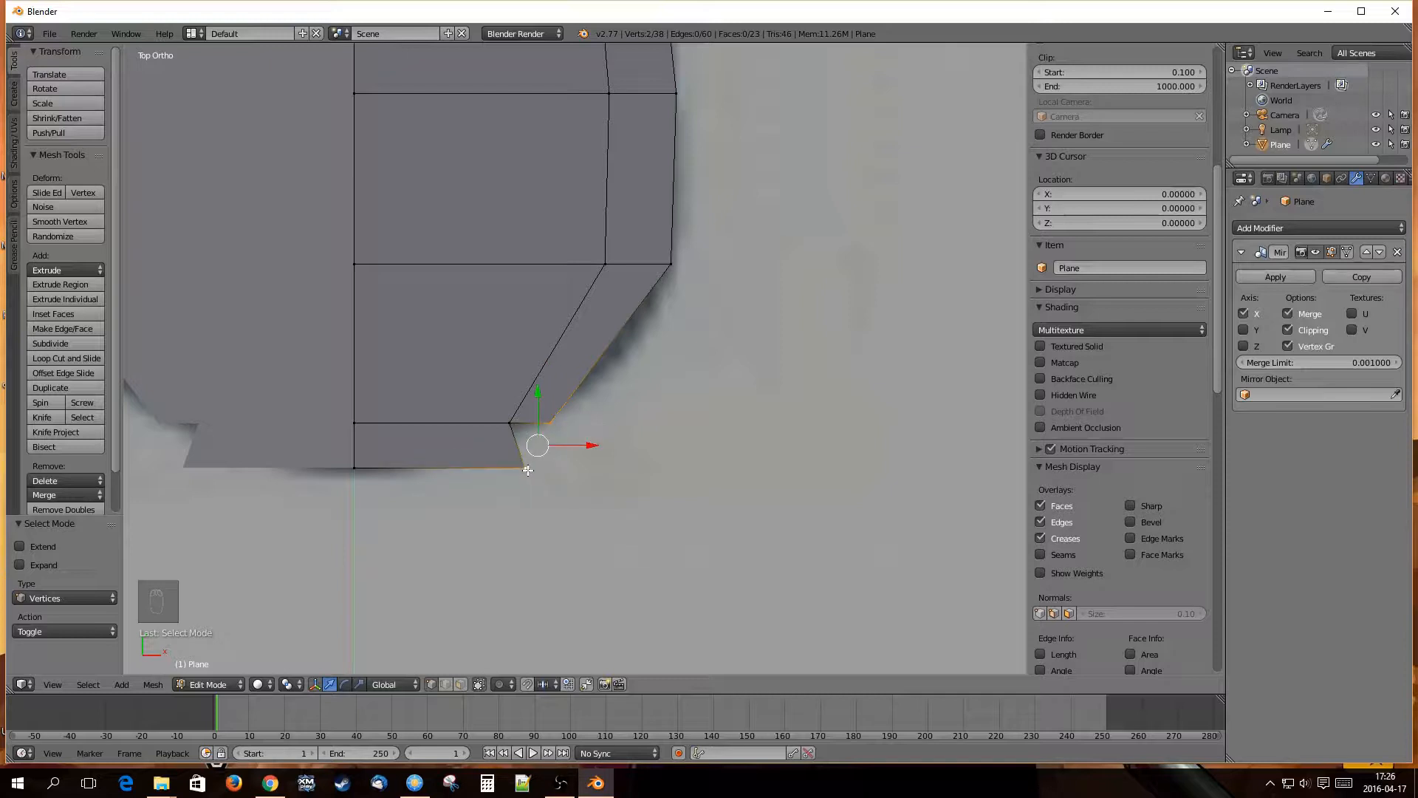
pyautogui.hotkey('alt', 'm')
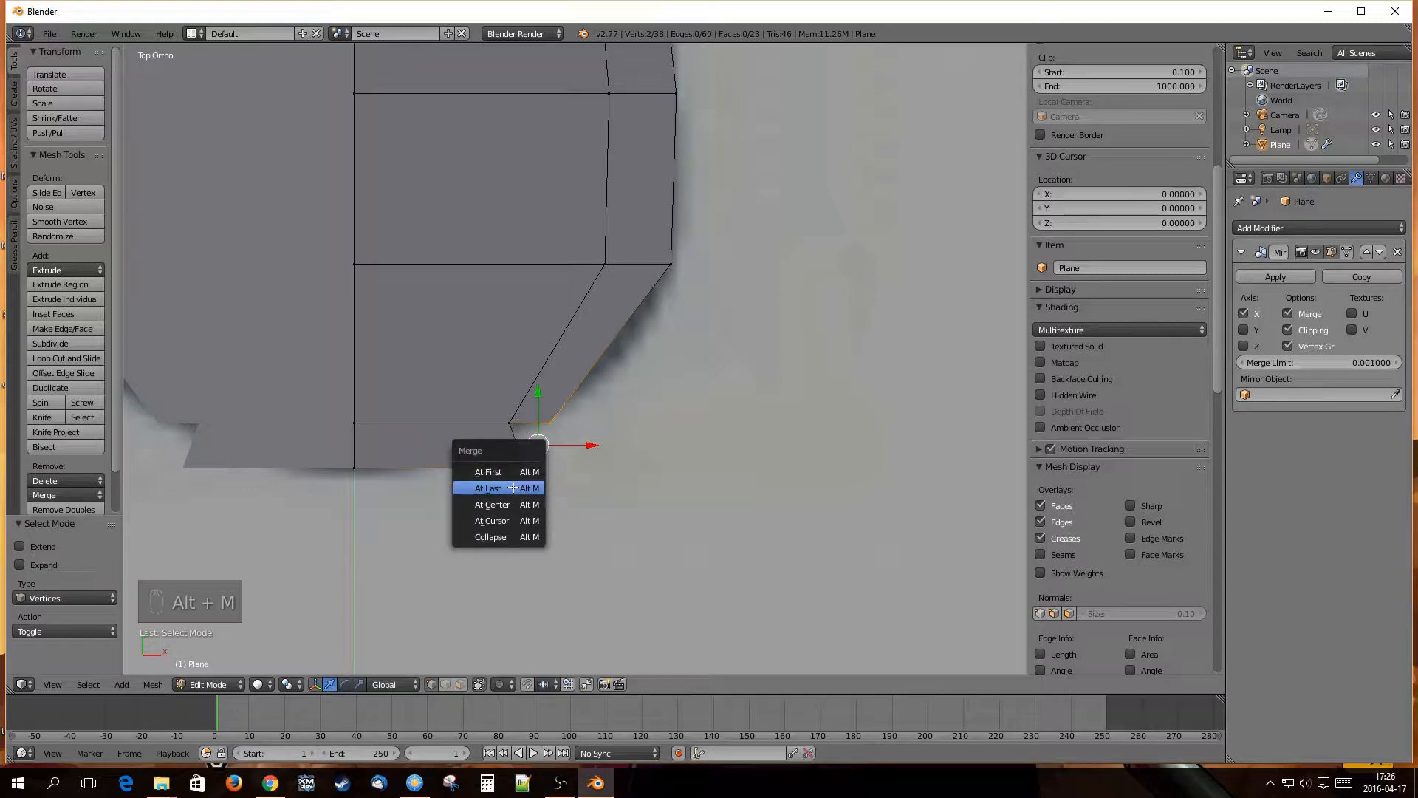
pyautogui.click(512, 489)
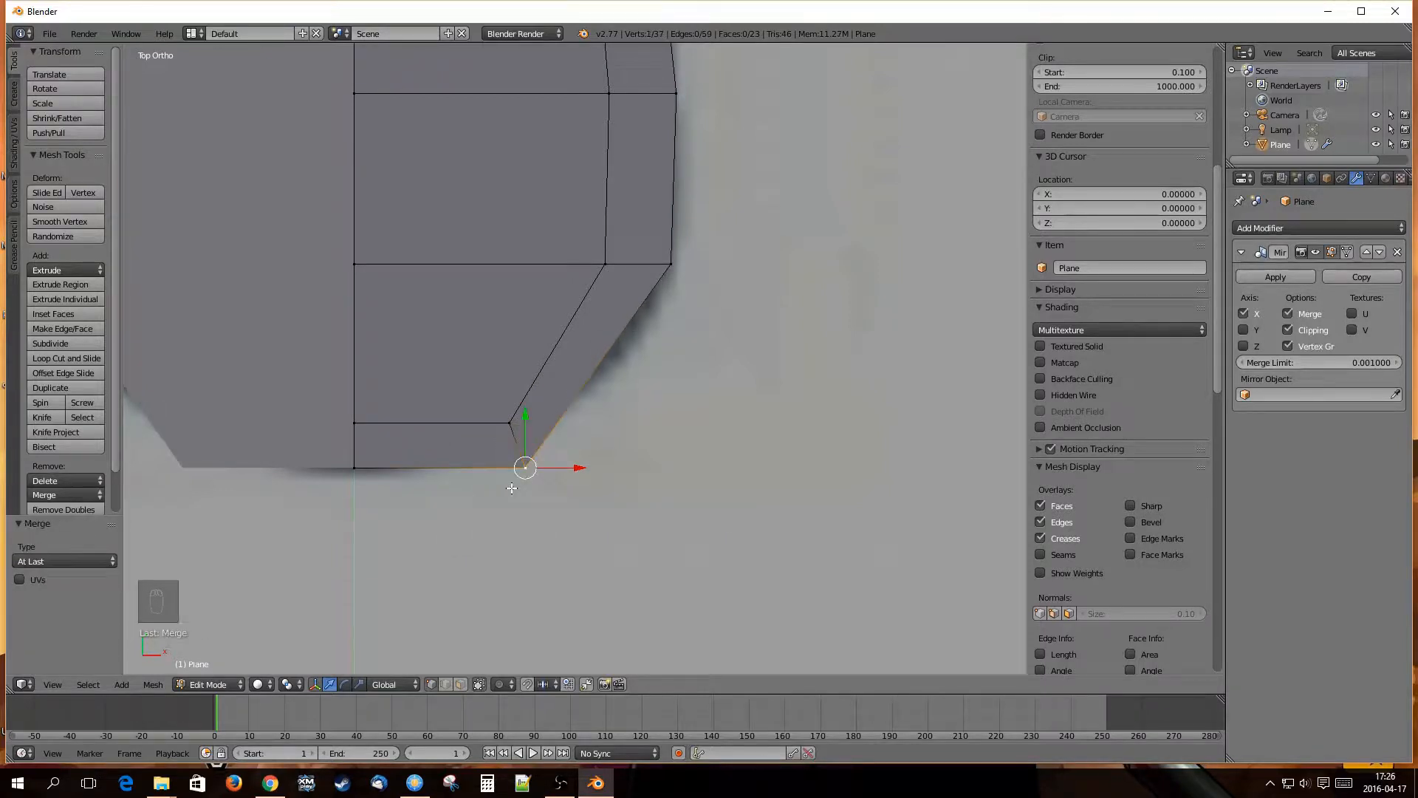
pyautogui.moveTo(582, 470); pyautogui.dragTo(598, 472)
# Inspect the mesh outline from the handle up to the fork's neck.
pyautogui.scroll(-2, 601, 522)
pyautogui.scroll(-4, 601, 522)
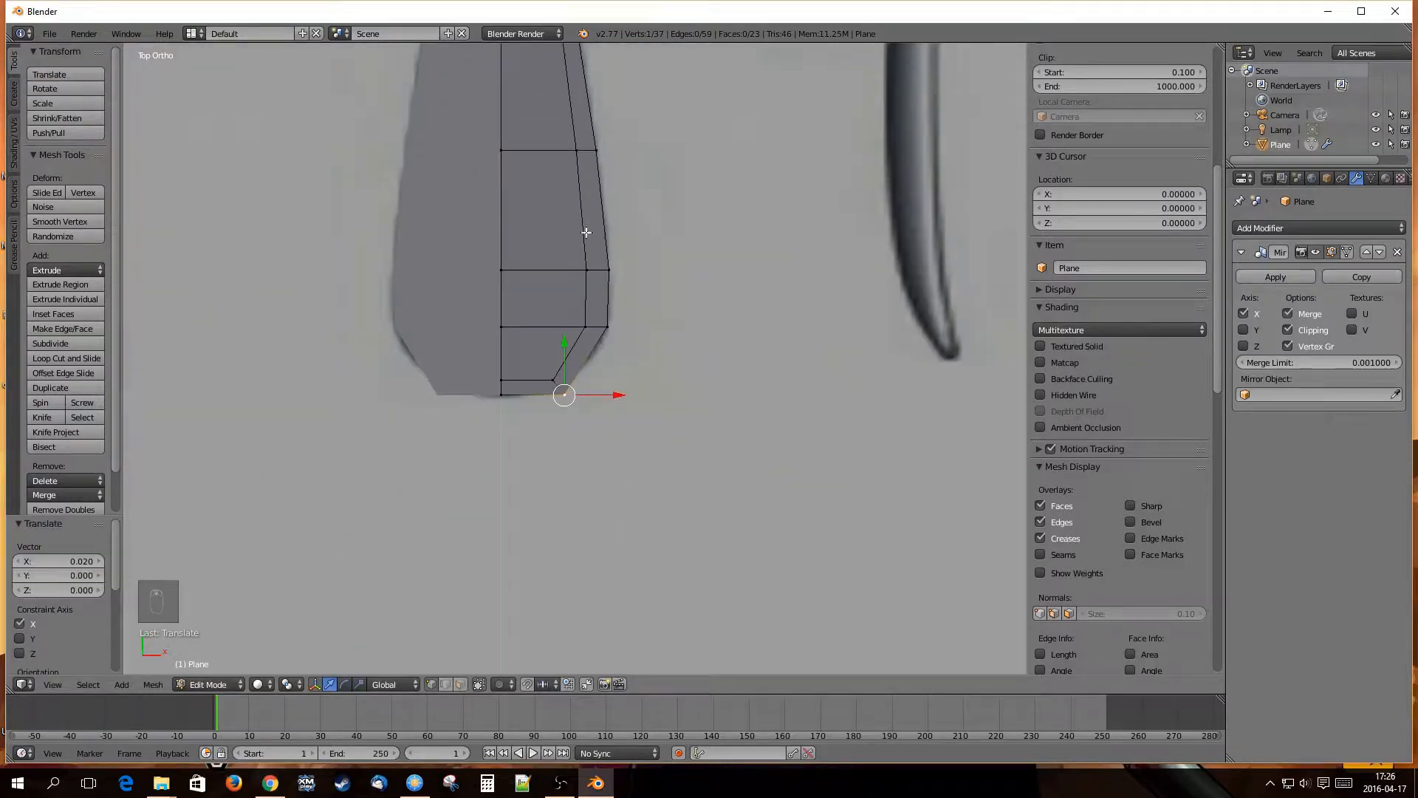
pyautogui.scroll(-1, 641, 325)
pyautogui.keyDown('shift'); pyautogui.moveTo(618, 127); pyautogui.dragTo(607, 611, button='middle'); pyautogui.keyUp('shift')
pyautogui.scroll(-1, 587, 475)
pyautogui.scroll(-3, 587, 474)
pyautogui.keyDown('shift'); pyautogui.moveTo(556, 376); pyautogui.dragTo(558, 628, button='middle'); pyautogui.keyUp('shift')
pyautogui.keyDown('shift'); pyautogui.moveTo(550, 297); pyautogui.dragTo(552, 370, button='middle'); pyautogui.keyUp('shift')
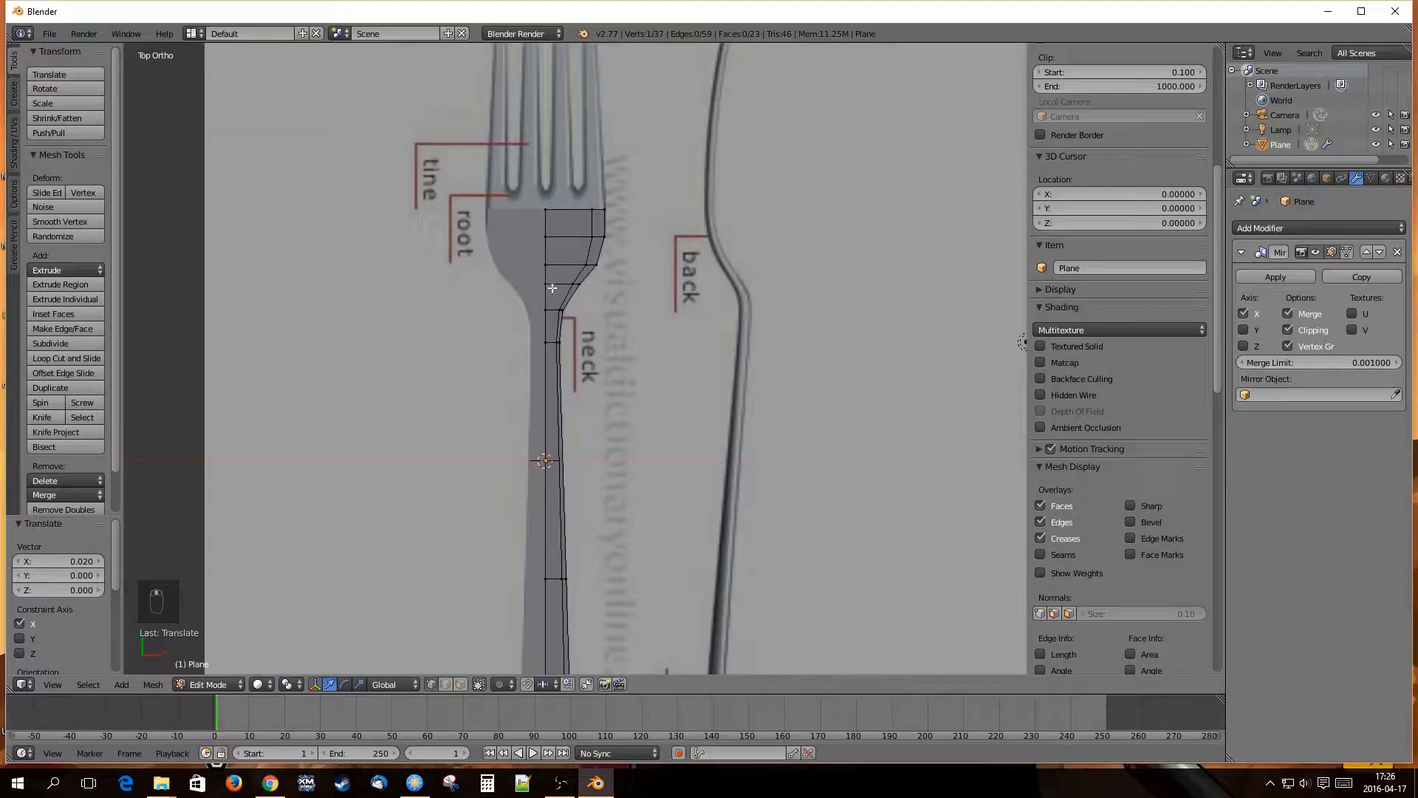
pyautogui.scroll(2, 553, 288)
pyautogui.scroll(3, 546, 221)
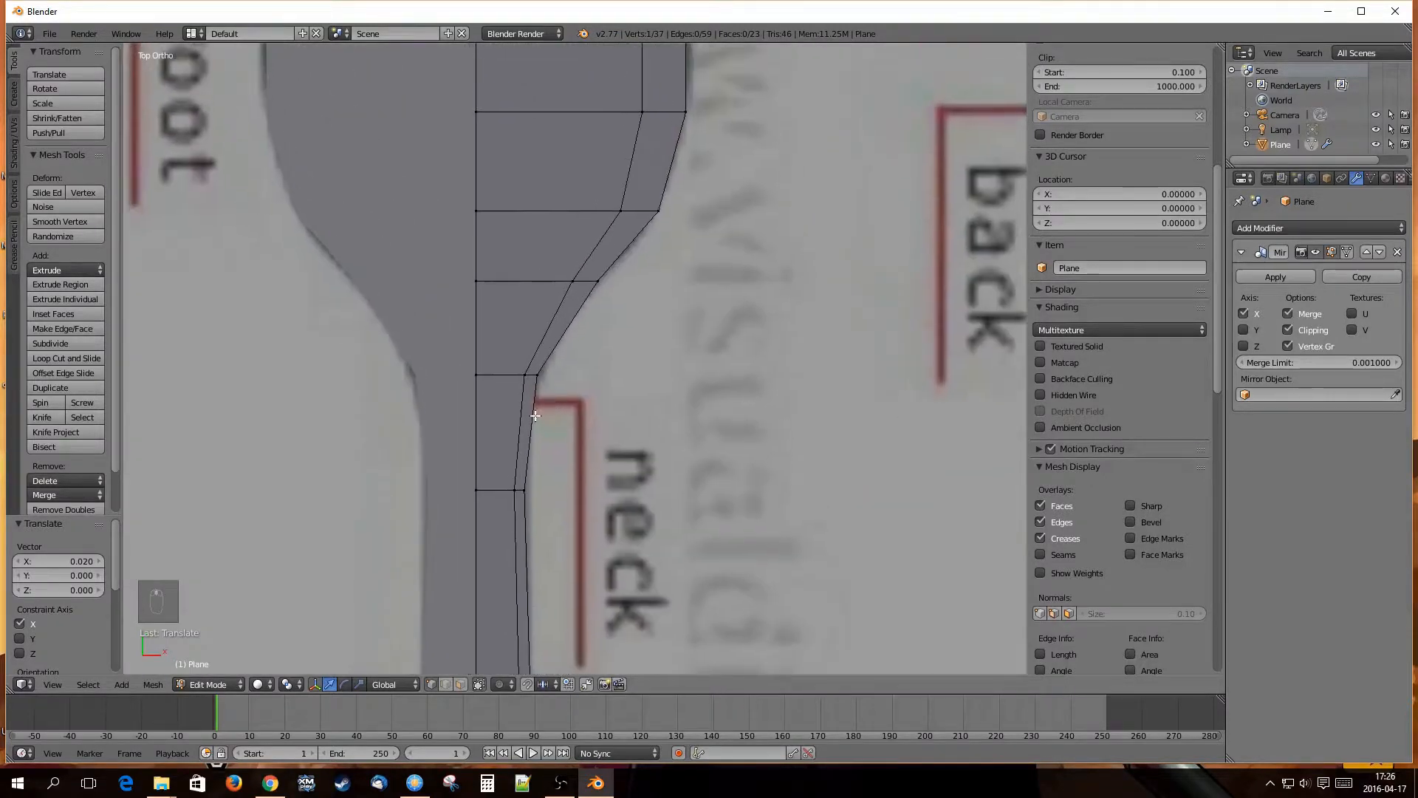
# Move the two inner loop vertices at the neck by -0.016 along X.
pyautogui.rightClick(514, 489)
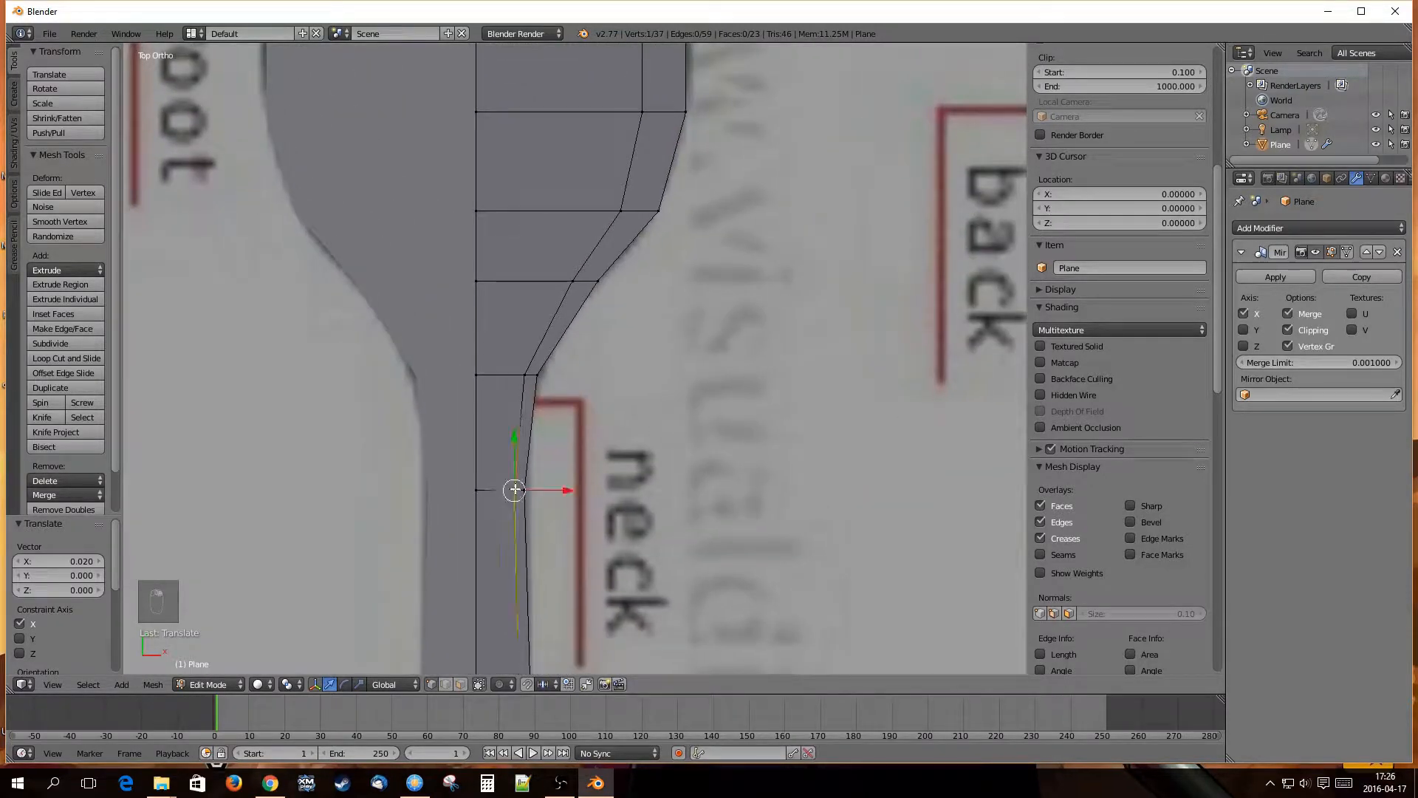
pyautogui.keyDown('shift'); pyautogui.rightClick(528, 373); pyautogui.keyUp('shift')
pyautogui.press('g')
pyautogui.press('x')
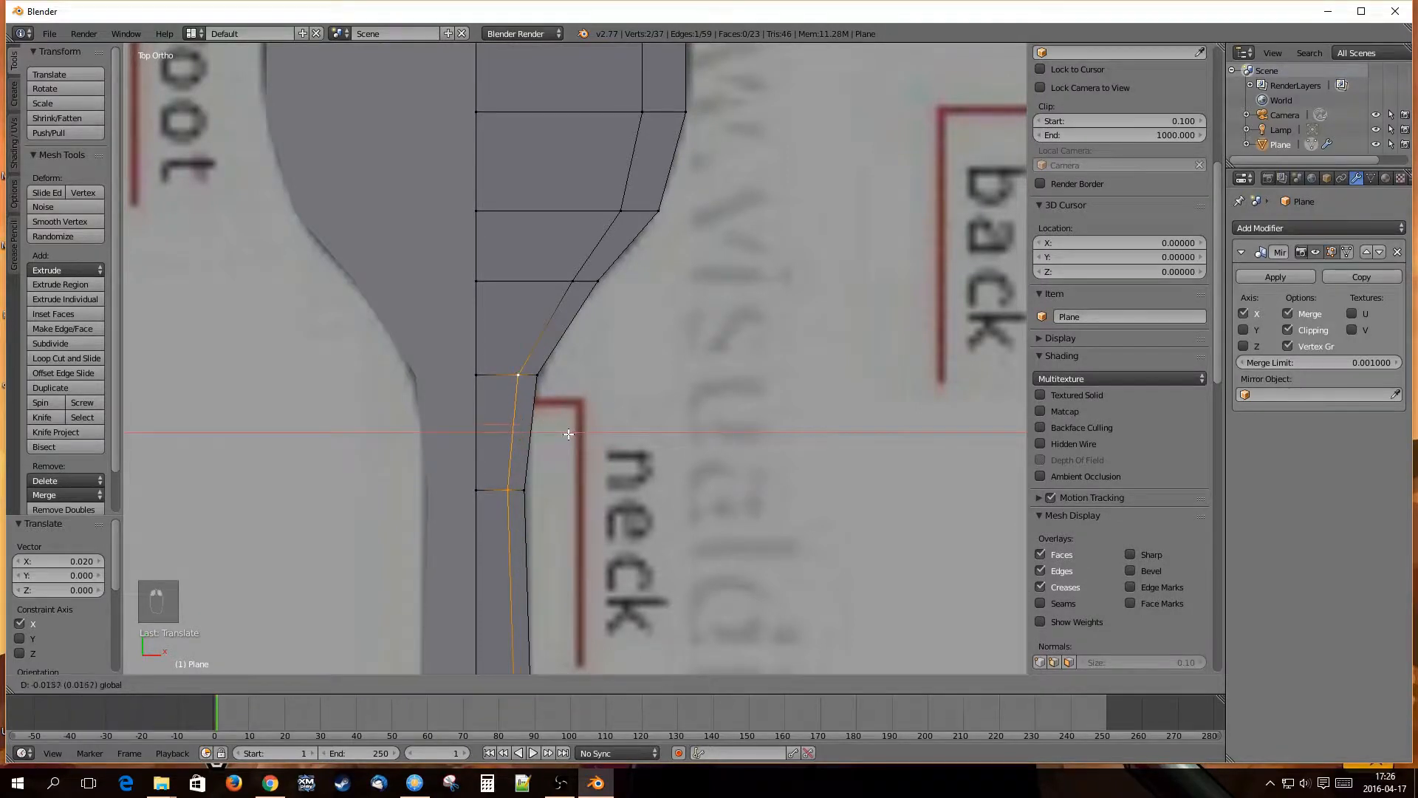
pyautogui.click(569, 434)
pyautogui.scroll(-4, 532, 413)
pyautogui.scroll(3, 520, 512)
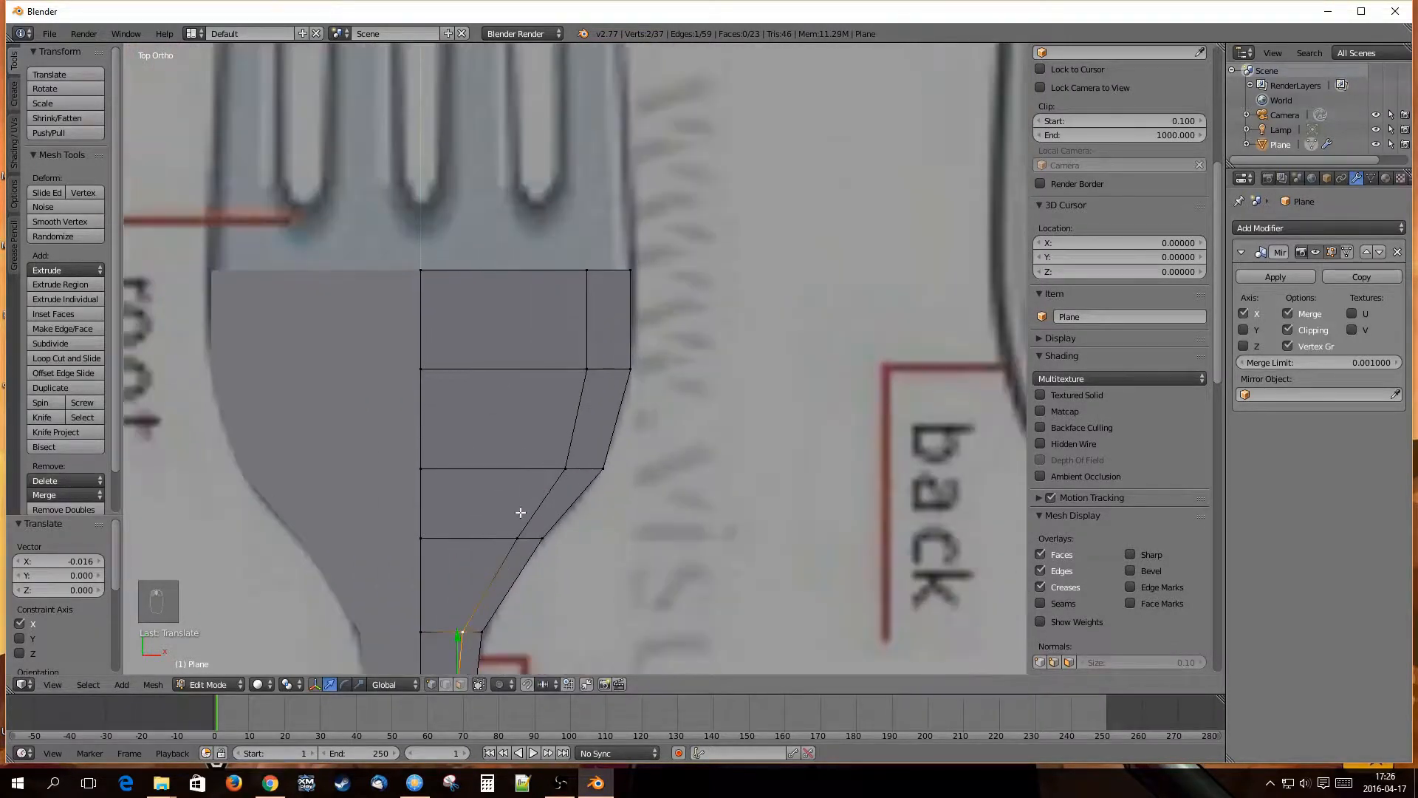
# Move the head's two uppermost inner loop vertices 0.024 along X and the inner vertex just below them 0.017 along X.
pyautogui.rightClick(565, 468)
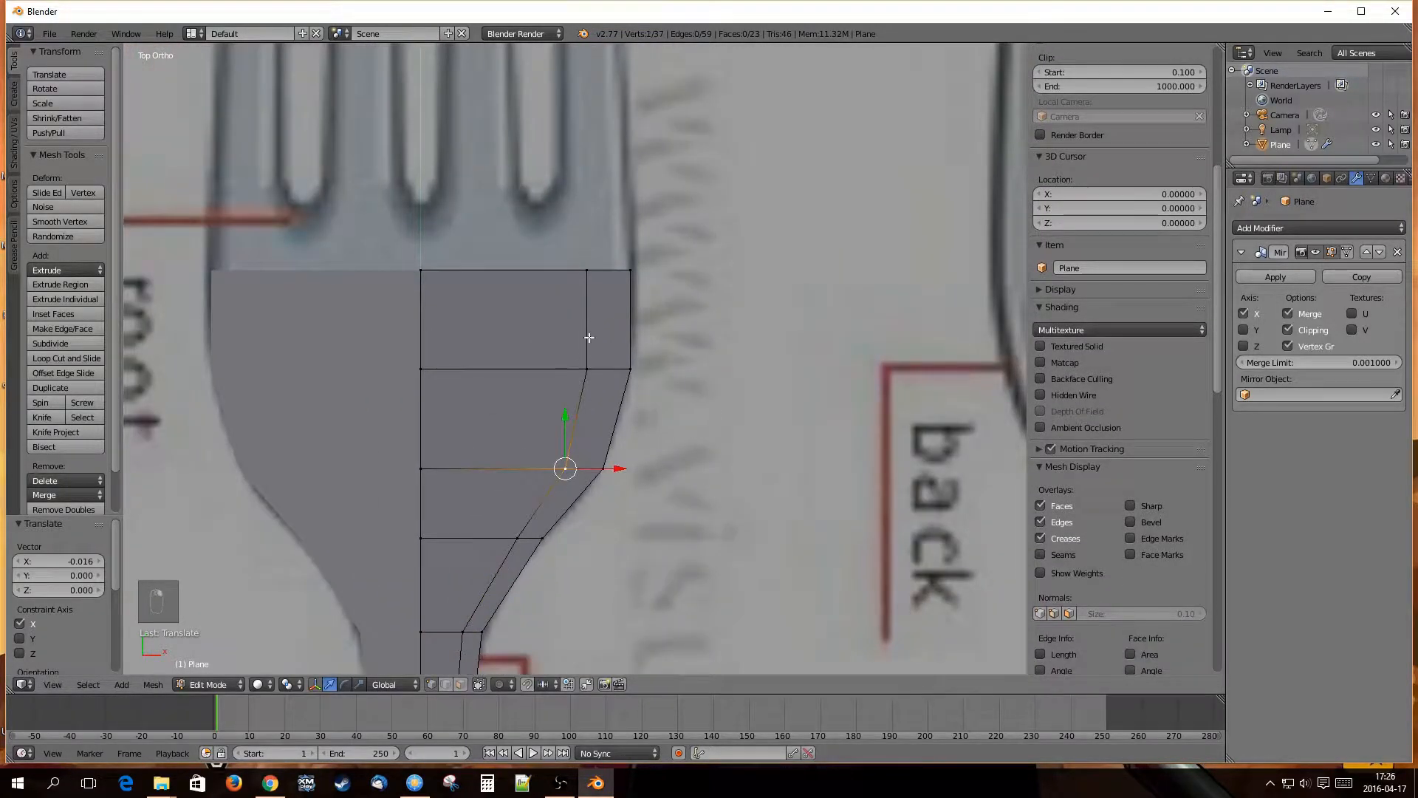
pyautogui.rightClick(586, 367)
pyautogui.keyDown('shift'); pyautogui.rightClick(585, 268); pyautogui.keyUp('shift')
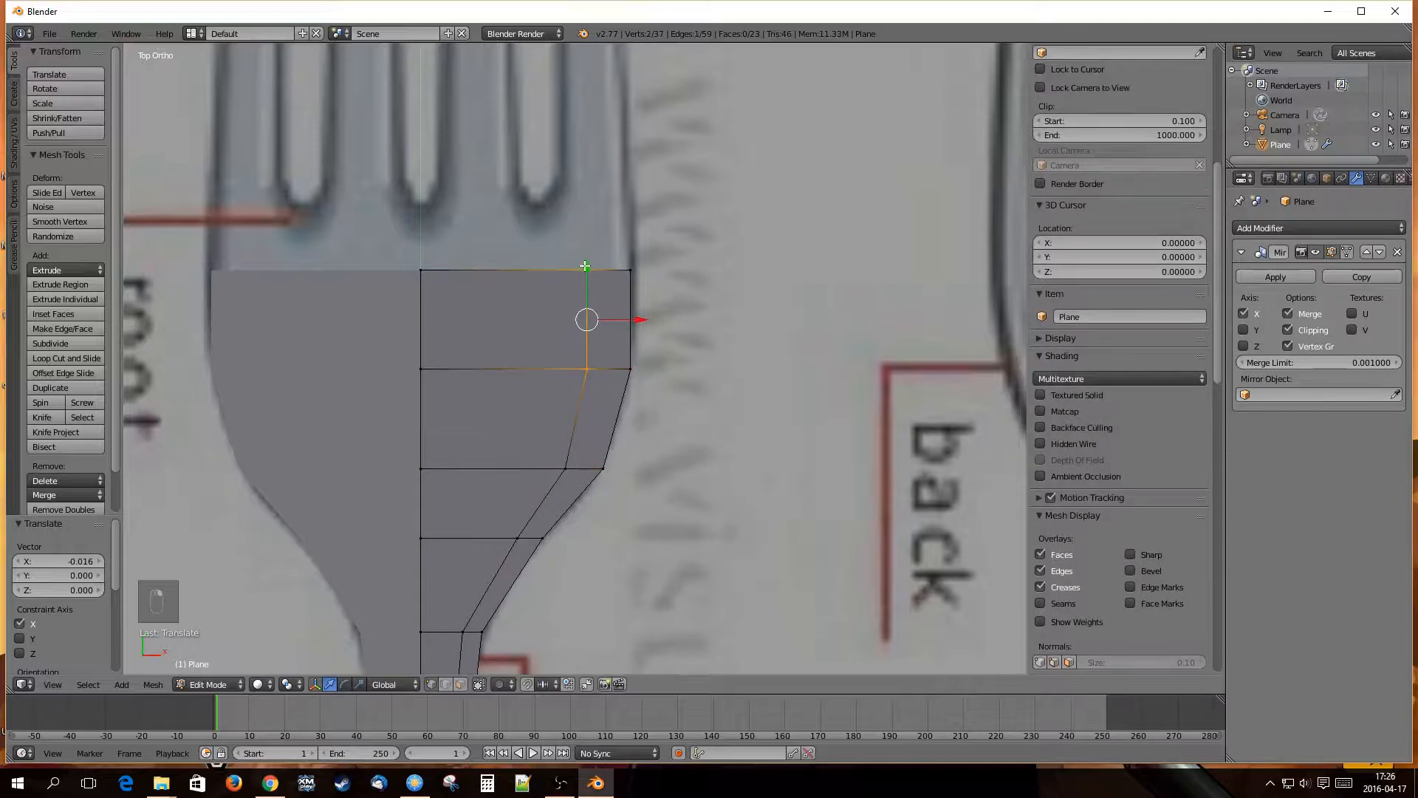
pyautogui.press('g')
pyautogui.press('x')
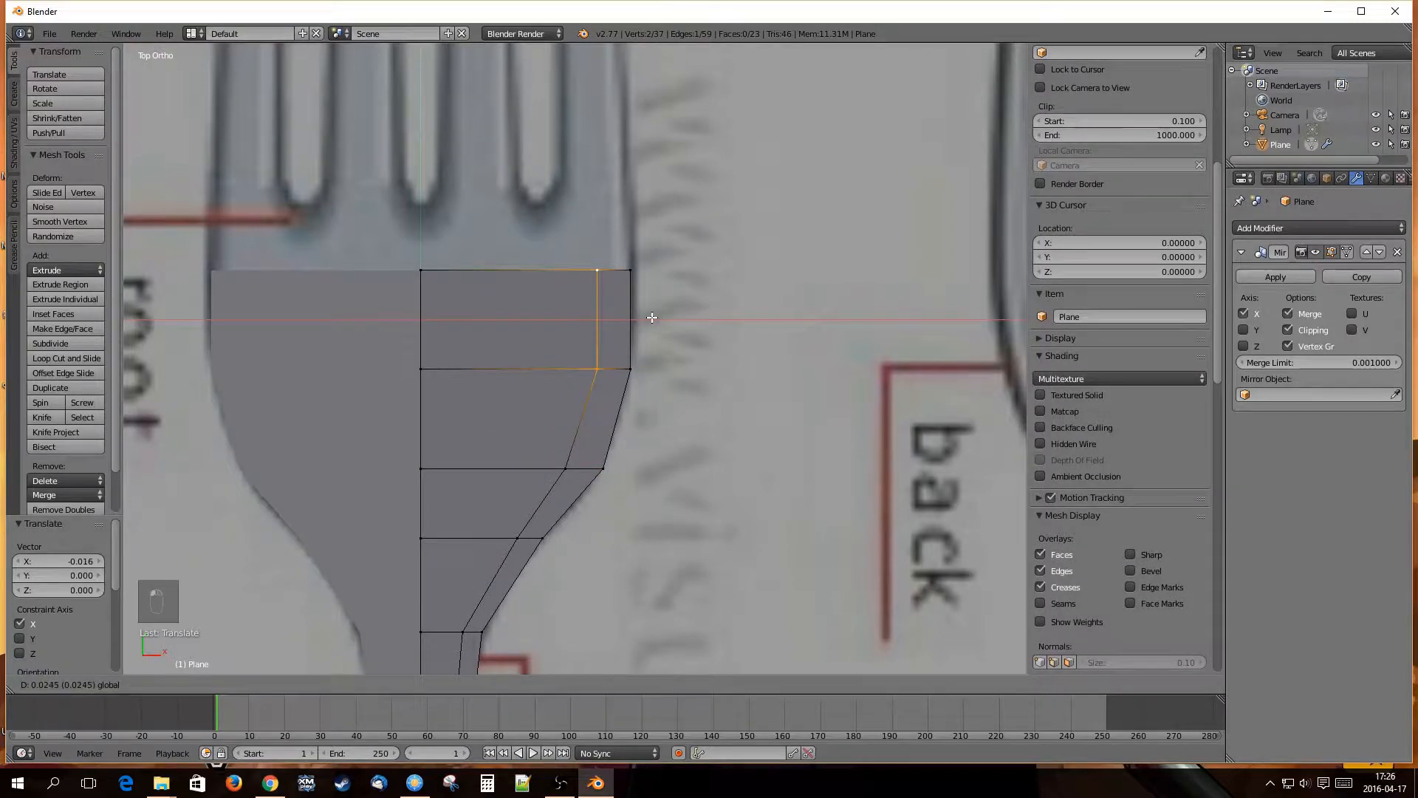
pyautogui.scroll(-5, 579, 394)
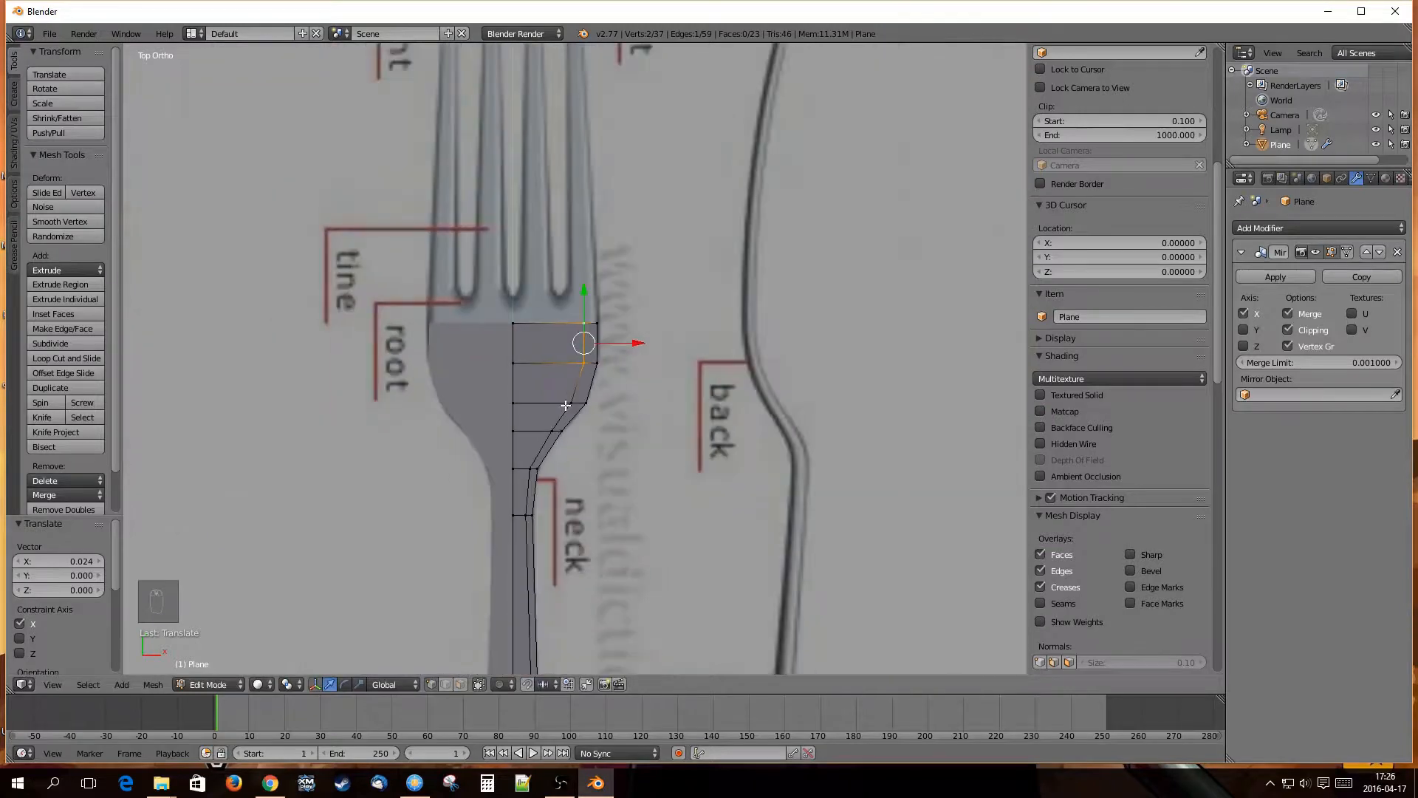
pyautogui.scroll(4, 565, 405)
pyautogui.rightClick(567, 450)
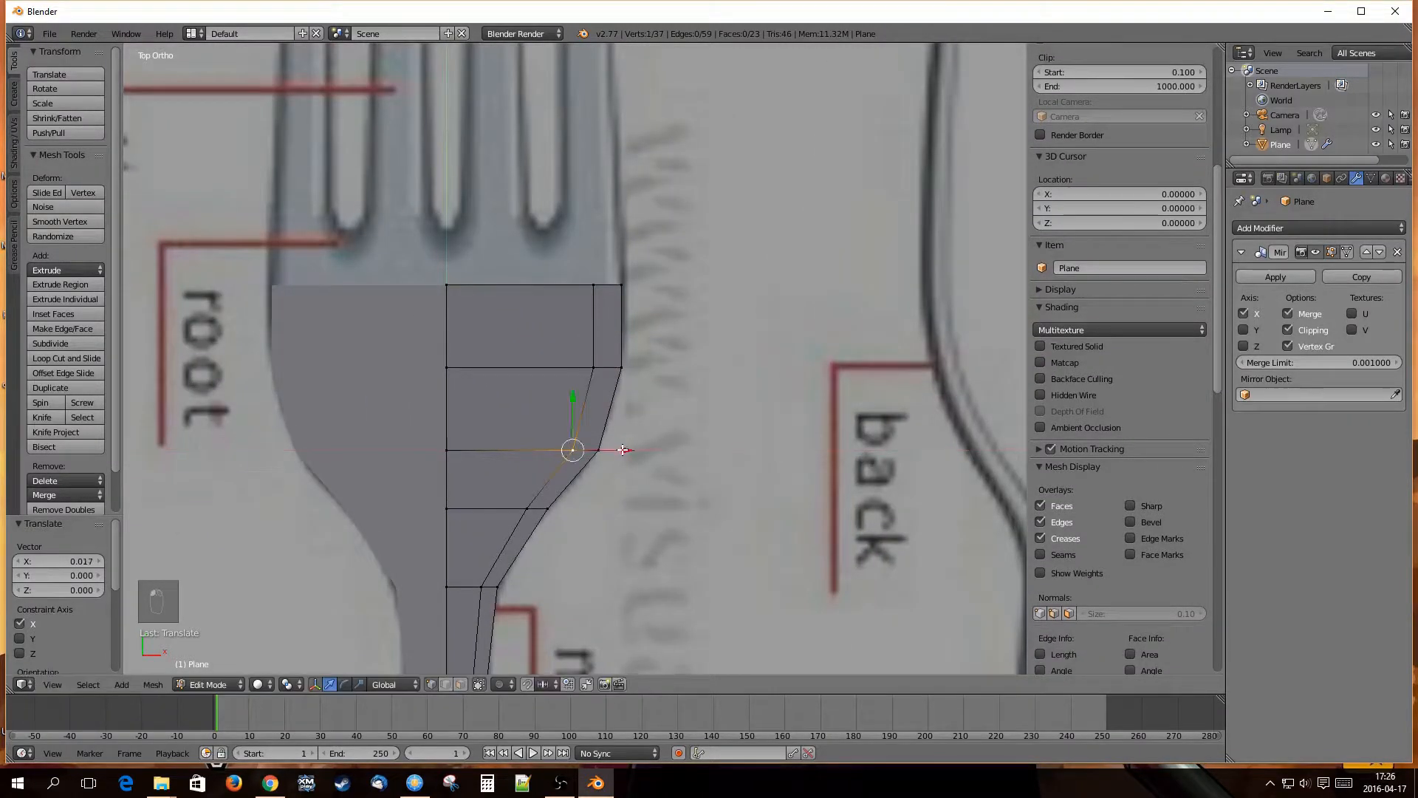
pyautogui.press('a')
# Add a Solidify modifier to the fork mesh with a thickness of 0.0590.
pyautogui.scroll(-3, 616, 445)
pyautogui.moveTo(615, 460); pyautogui.dragTo(662, 231, button='middle')
pyautogui.scroll(3, 572, 406)
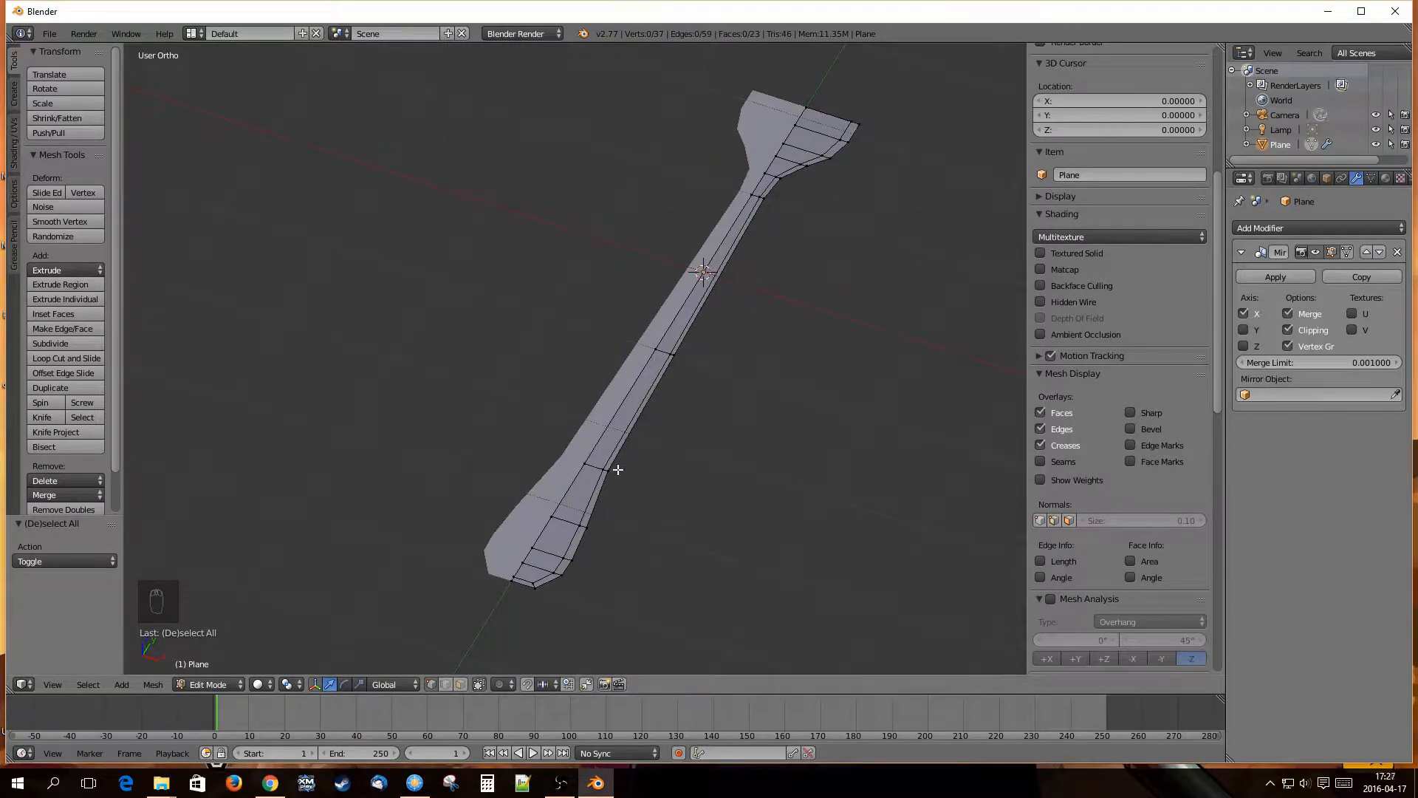
pyautogui.moveTo(616, 467); pyautogui.dragTo(932, 377, button='middle')
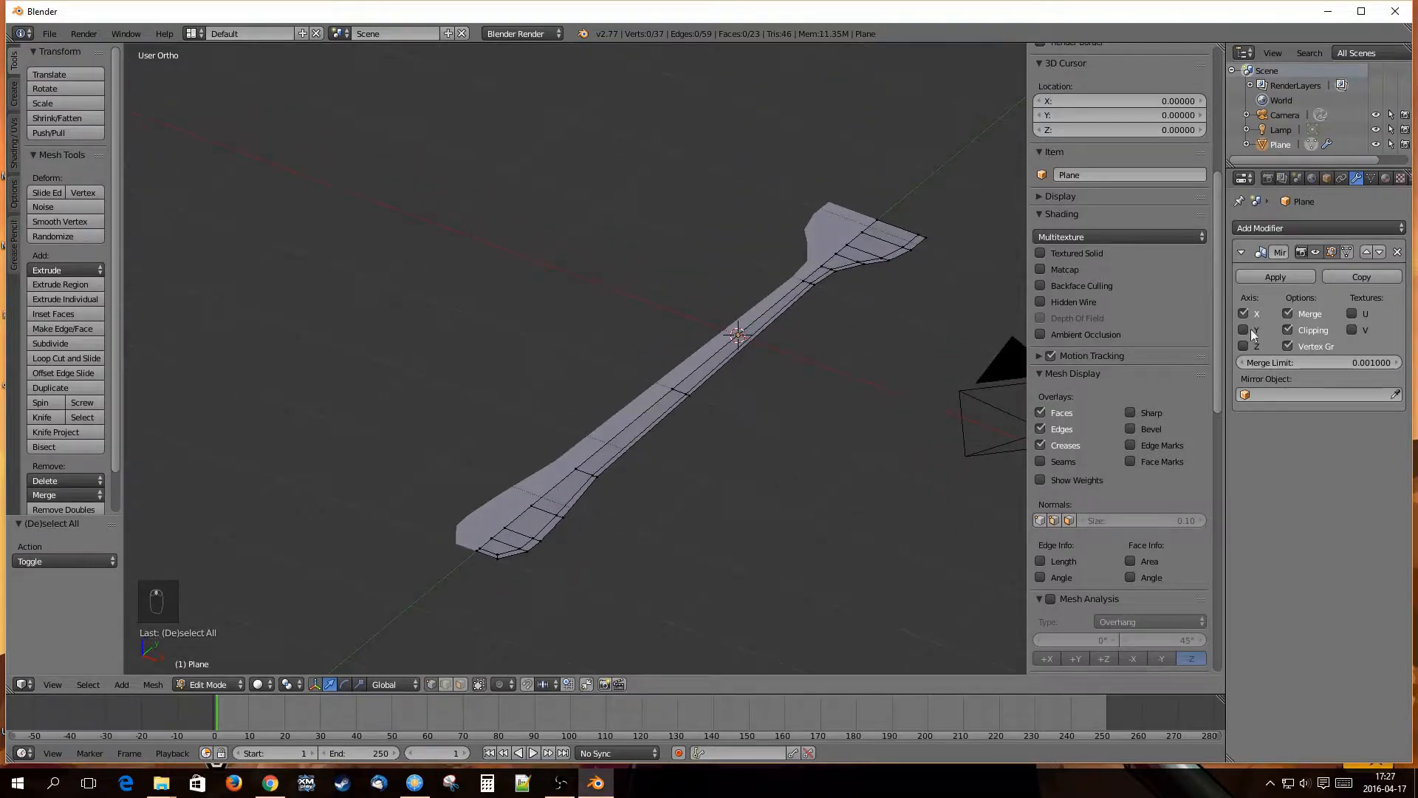
pyautogui.click(1267, 224)
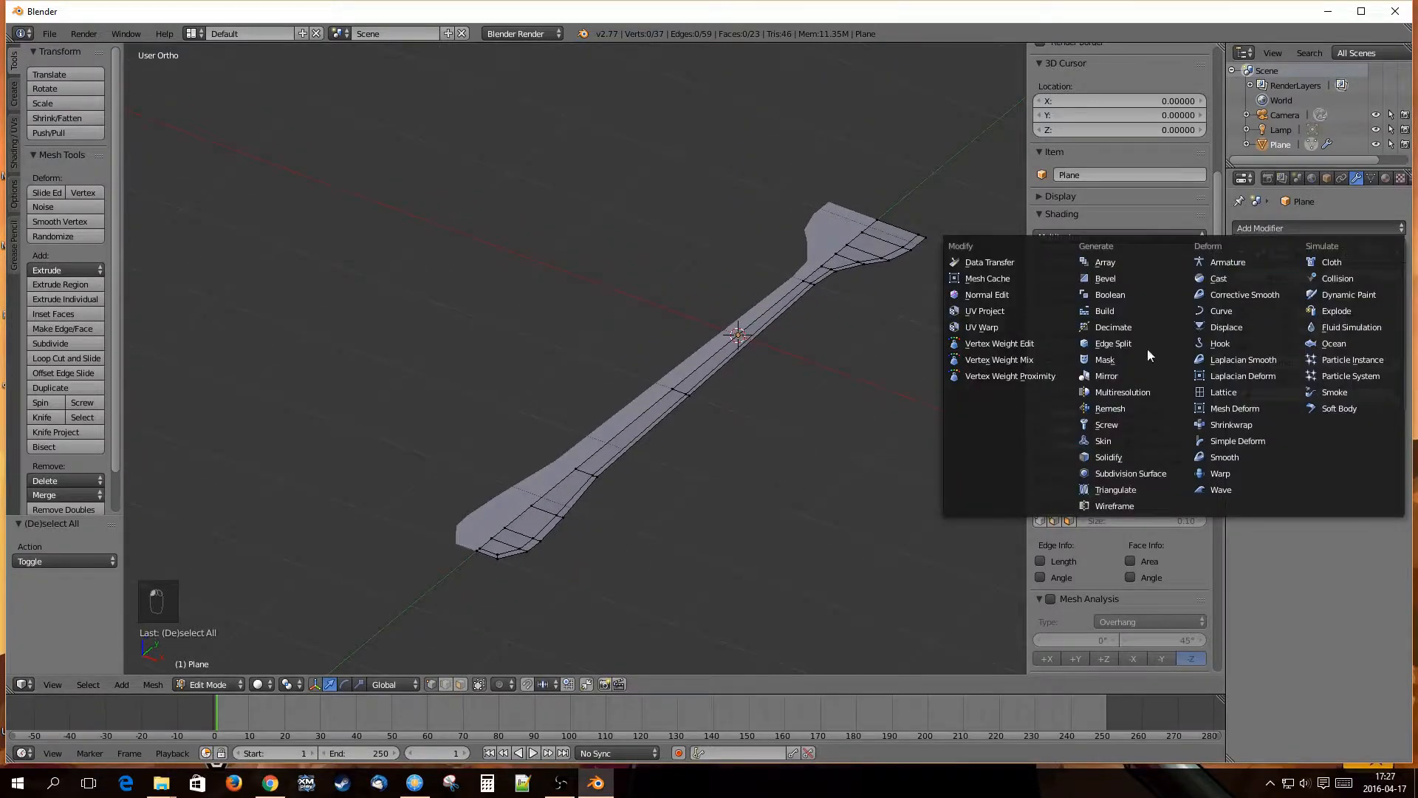
pyautogui.click(1104, 457)
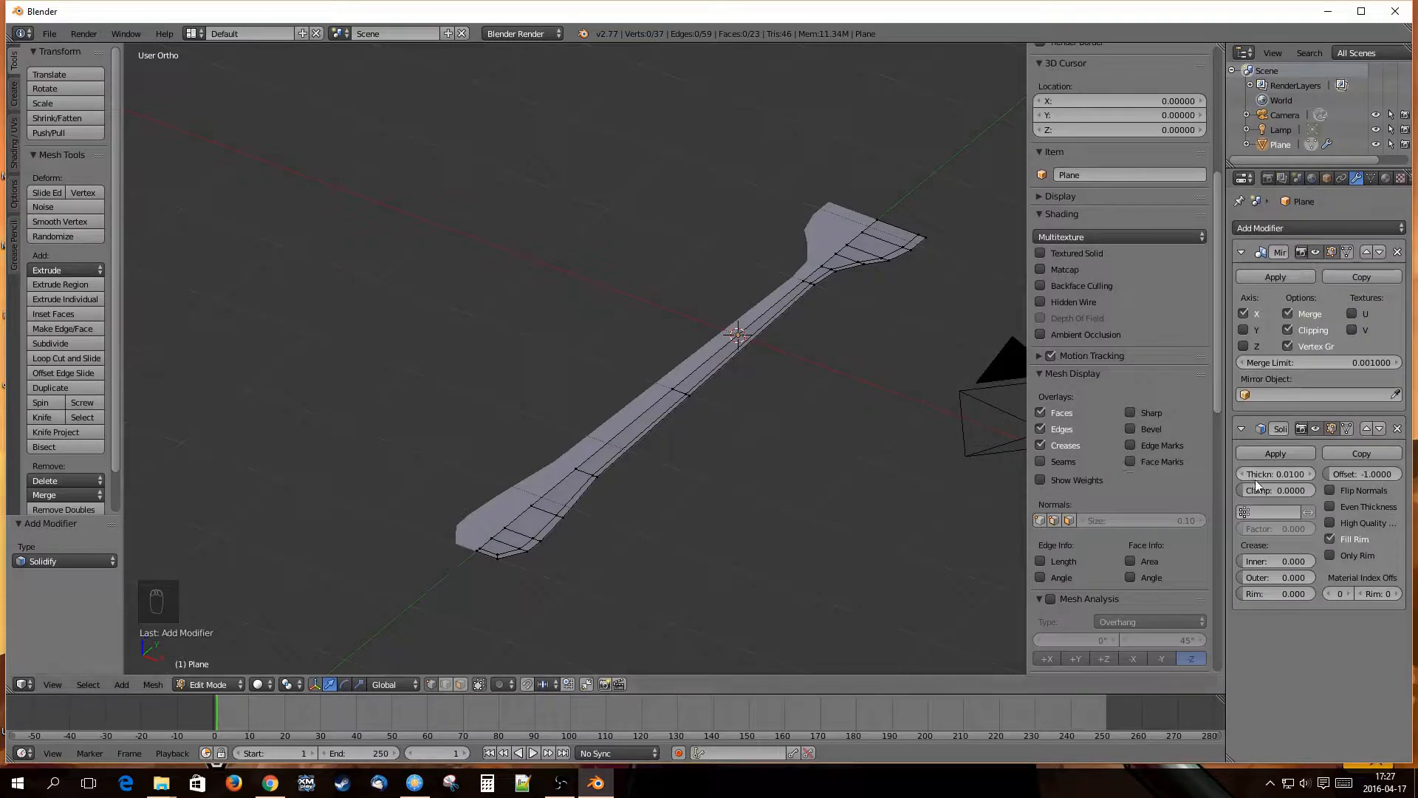
pyautogui.moveTo(1267, 474); pyautogui.dragTo(1311, 474)
pyautogui.moveTo(946, 460); pyautogui.dragTo(597, 463, button='middle')
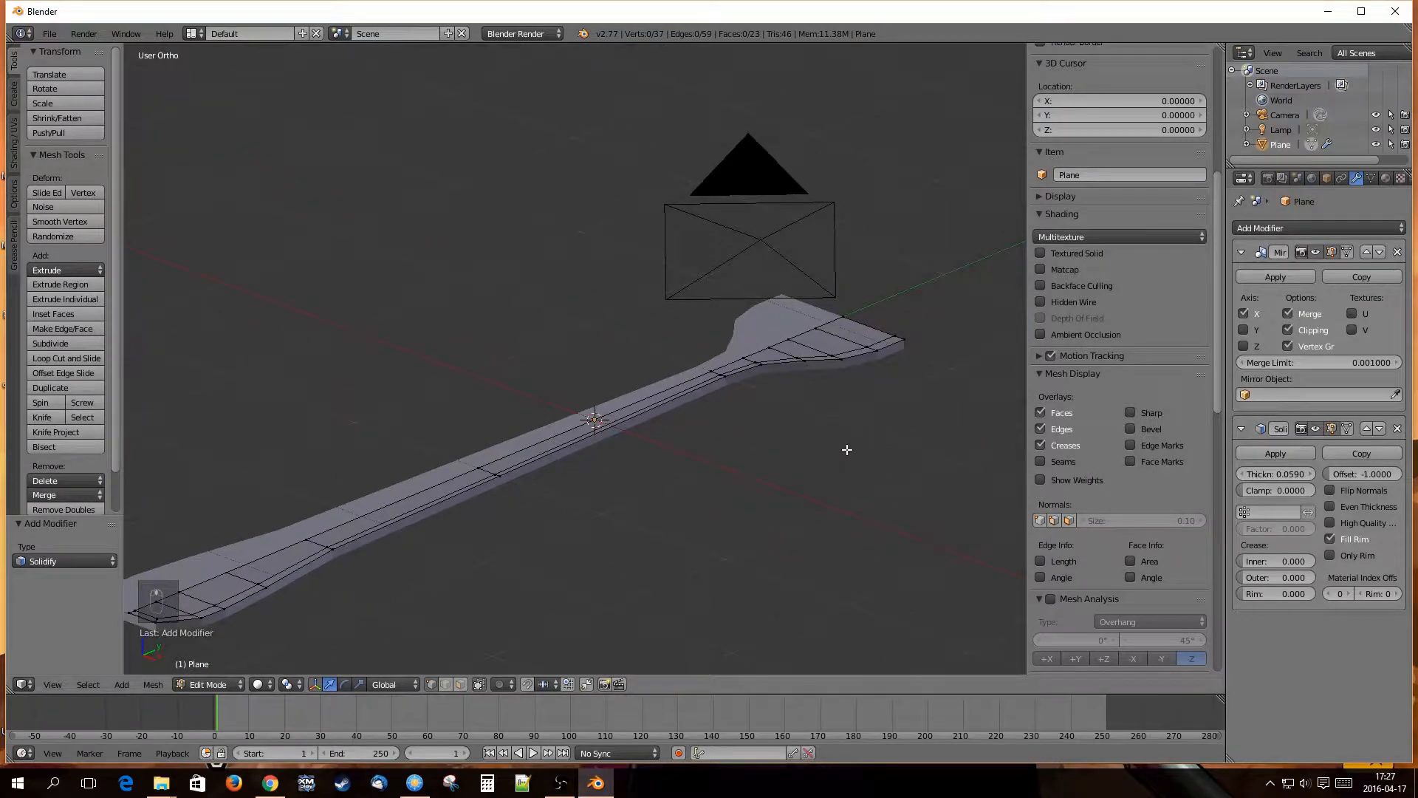
pyautogui.moveTo(953, 443); pyautogui.dragTo(830, 485, button='middle')
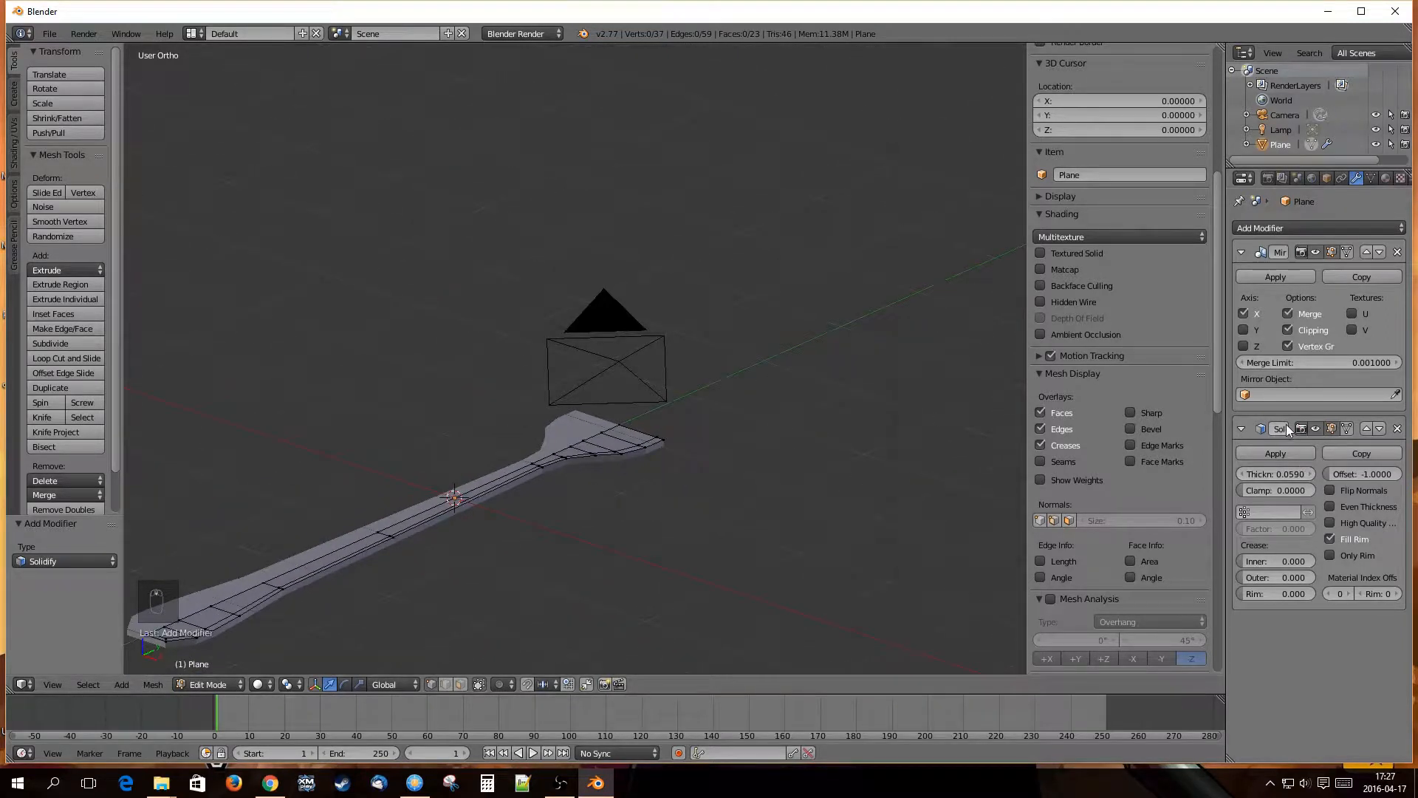
pyautogui.keyDown('shift'); pyautogui.moveTo(648, 415); pyautogui.dragTo(729, 453, button='middle'); pyautogui.keyUp('shift')
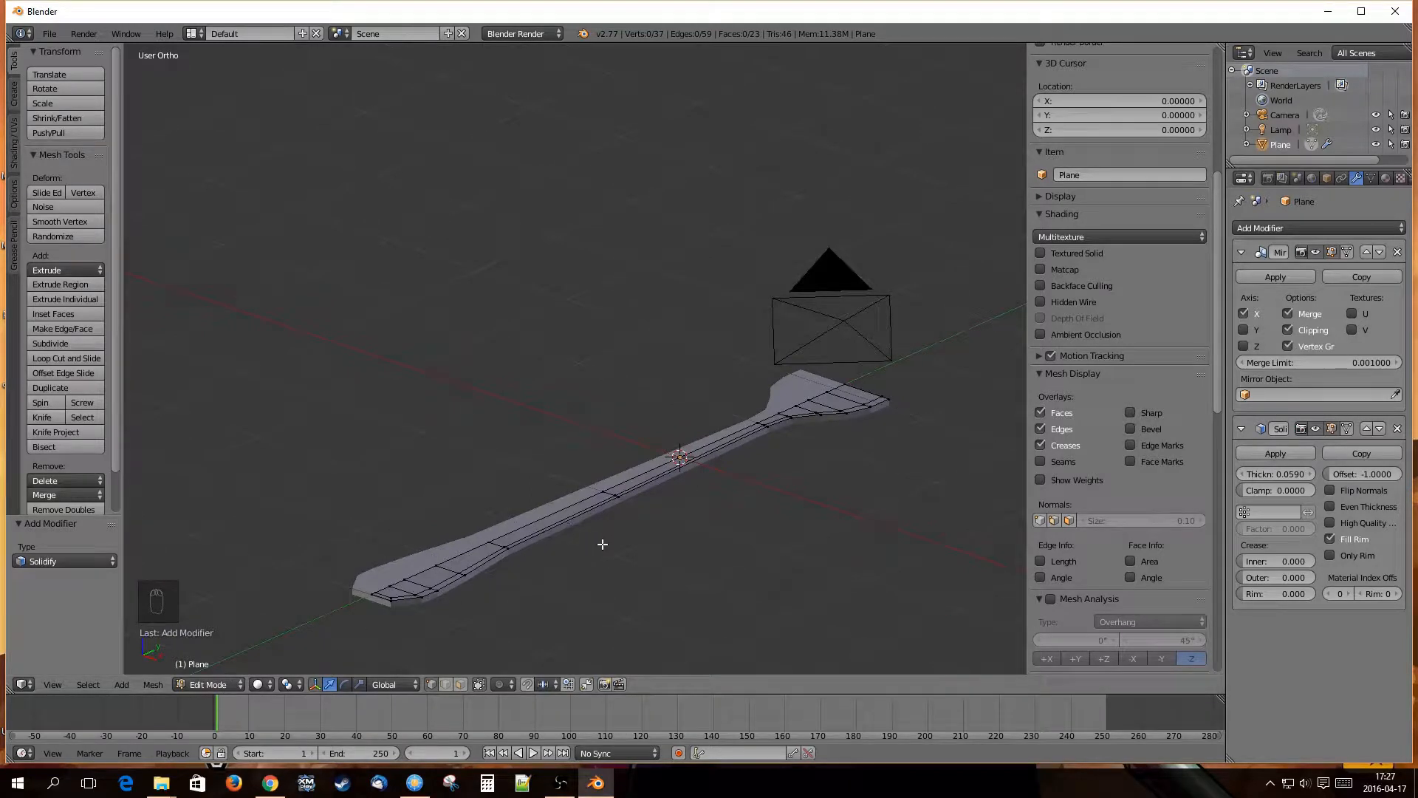
# Switch to Object Mode and apply the Solidify modifier.
pyautogui.press('Tab')
pyautogui.moveTo(658, 502); pyautogui.dragTo(700, 481, button='middle')
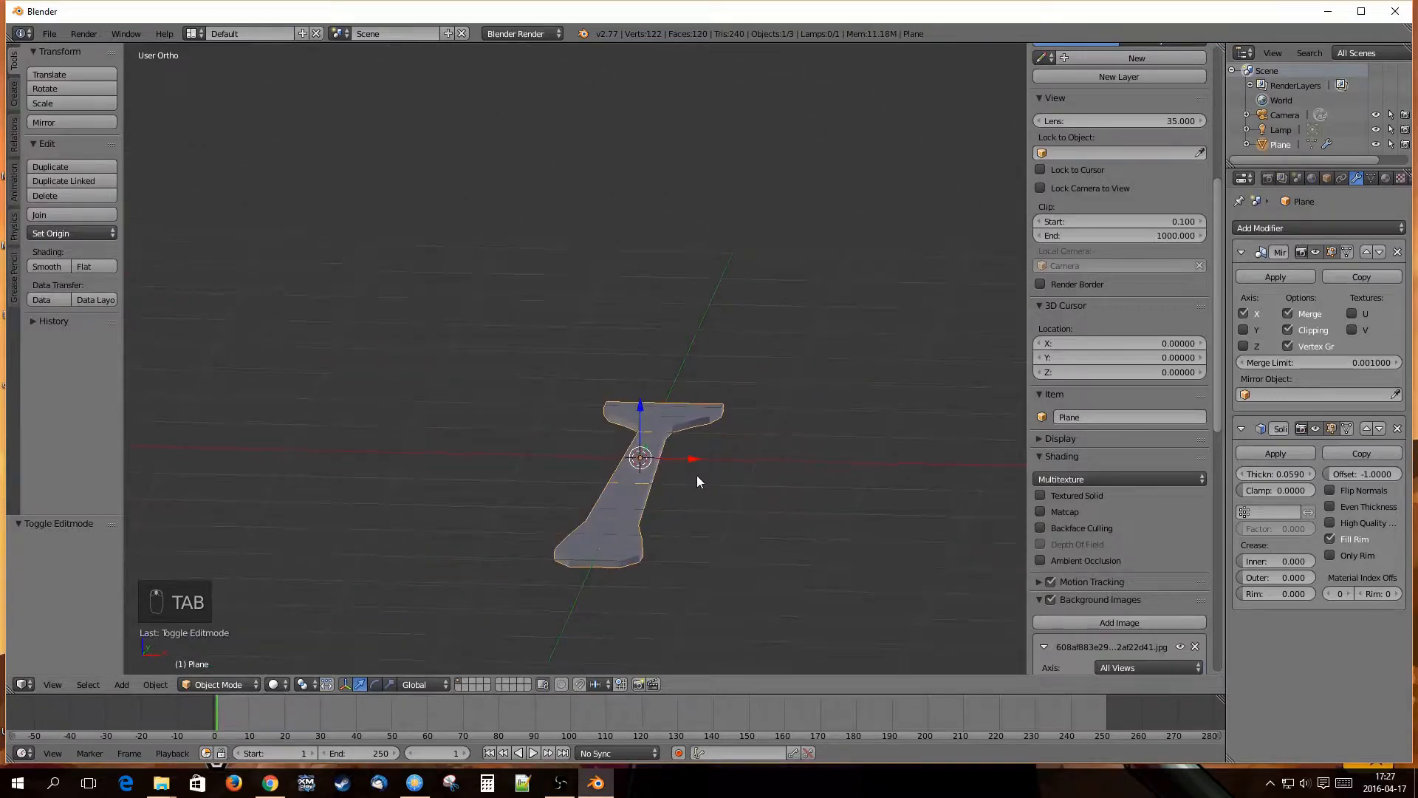
pyautogui.click(1287, 452)
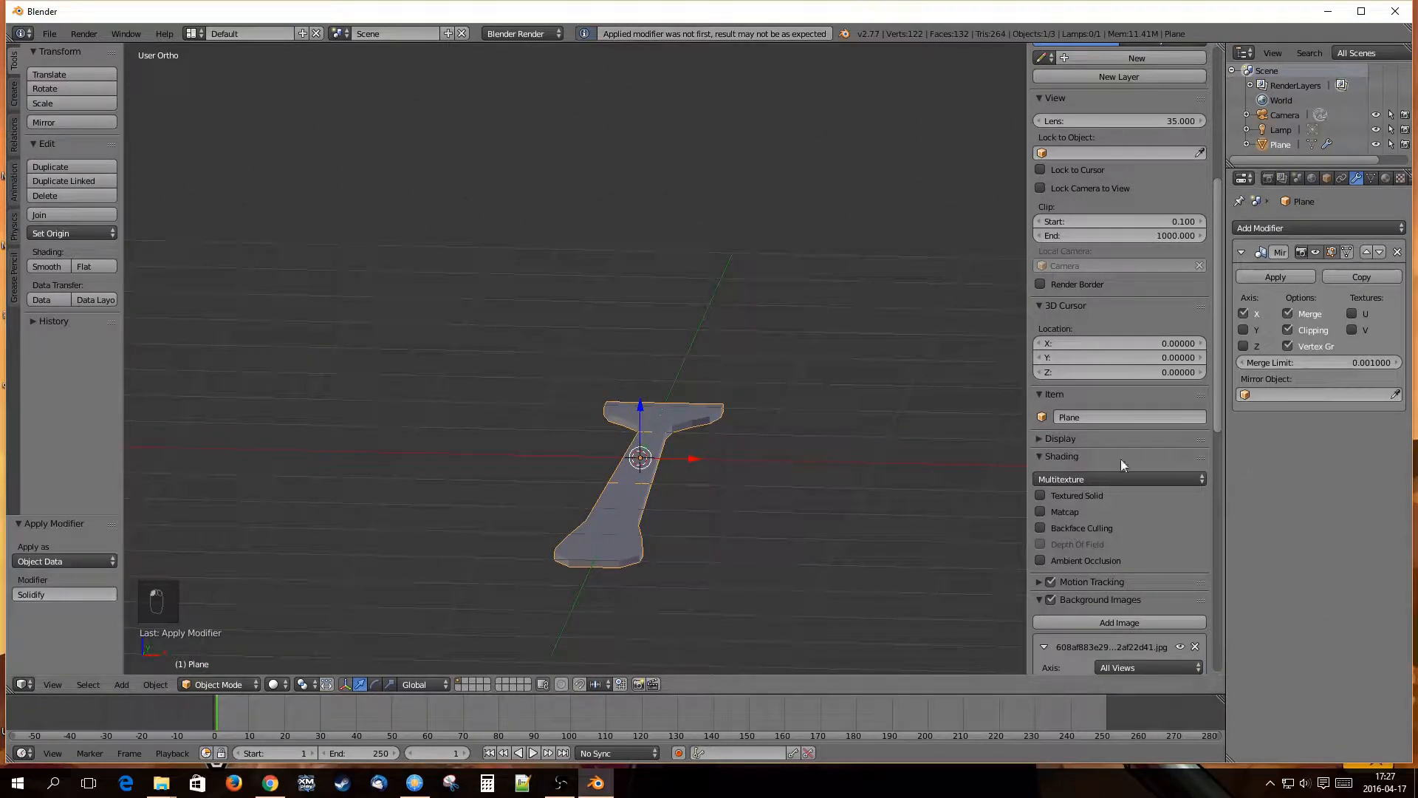
pyautogui.moveTo(729, 432)
pyautogui.mouseDown(button='middle')
pyautogui.moveTo(680, 478)
pyautogui.moveTo(689, 532)
pyautogui.moveTo(708, 431)
pyautogui.mouseUp(button='middle')
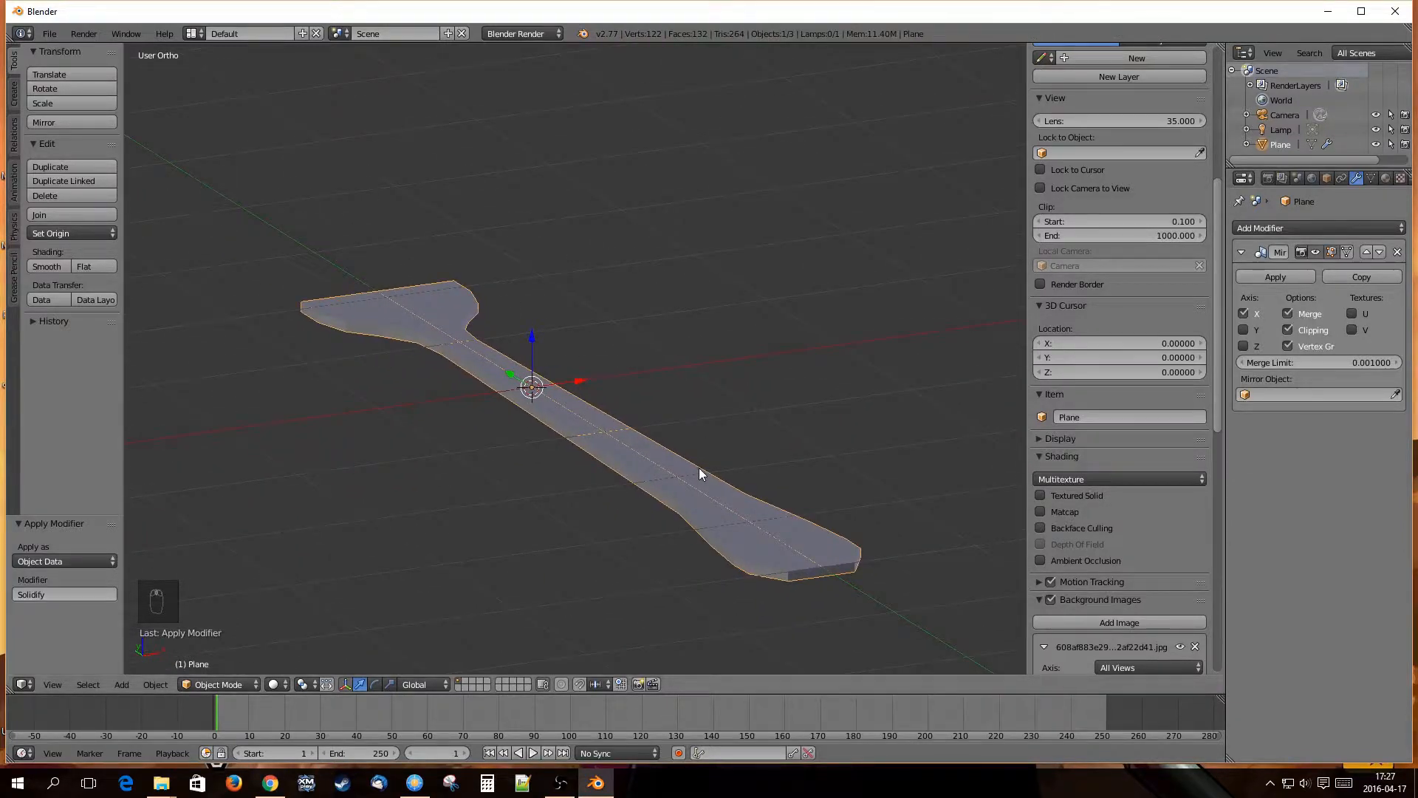
# Return to Edit Mode, disable the Mirror modifier's viewport display, and examine the side faces along the centre line.
pyautogui.press('Tab')
pyautogui.scroll(2, 812, 568)
pyautogui.keyDown('shift'); pyautogui.moveTo(867, 559); pyautogui.dragTo(768, 459, button='middle'); pyautogui.keyUp('shift')
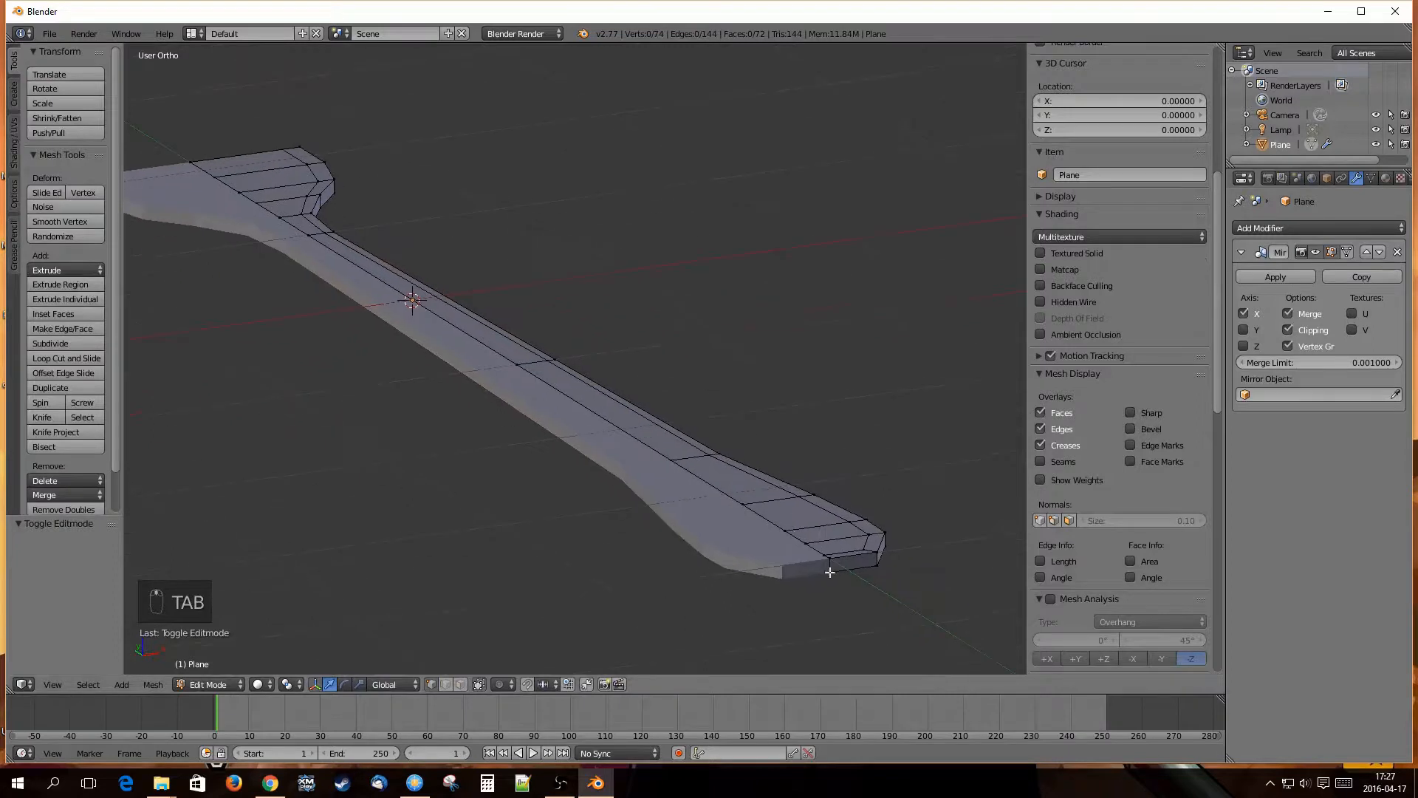
pyautogui.moveTo(771, 529); pyautogui.dragTo(784, 534, button='middle')
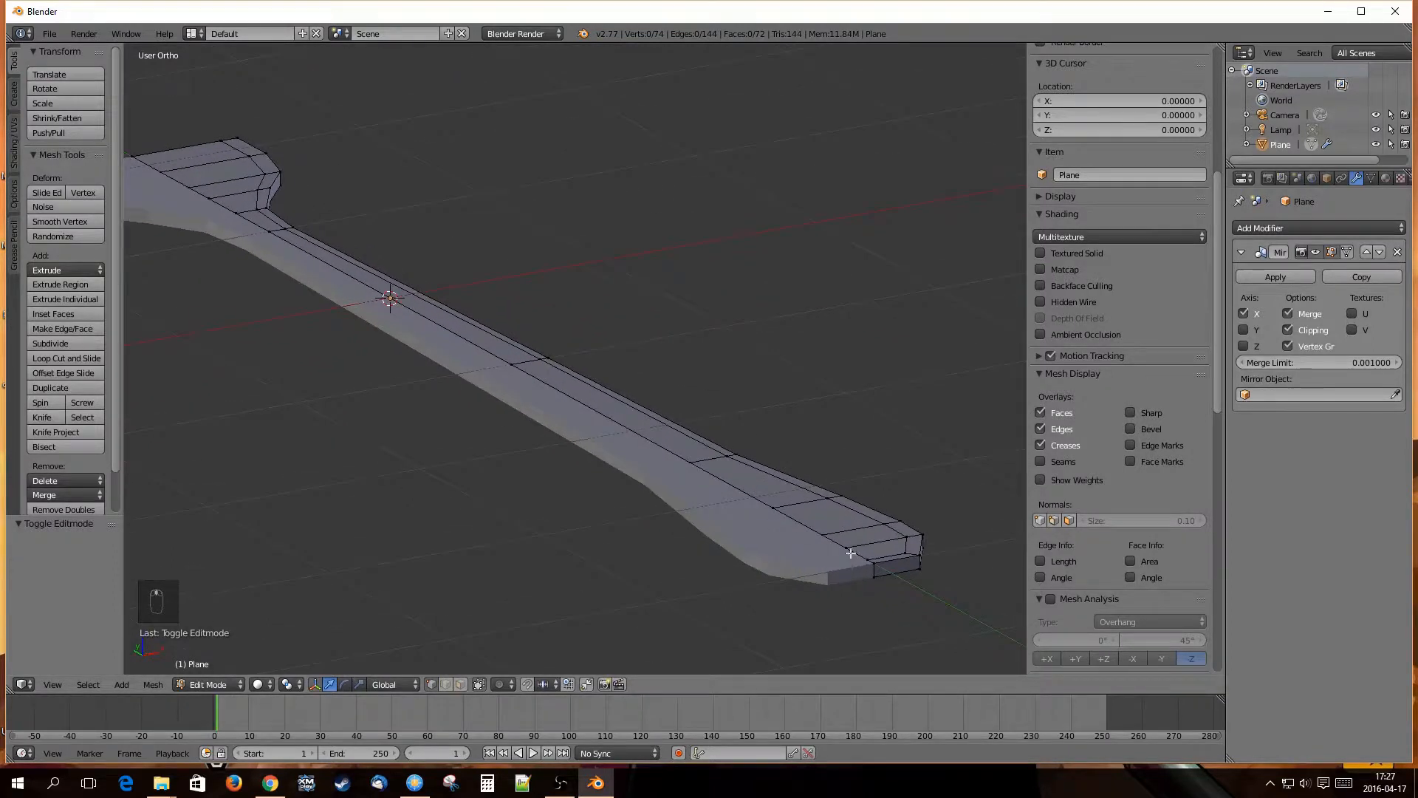
pyautogui.scroll(1, 857, 568)
pyautogui.keyDown('shift'); pyautogui.moveTo(946, 561); pyautogui.dragTo(836, 529, button='middle'); pyautogui.keyUp('shift')
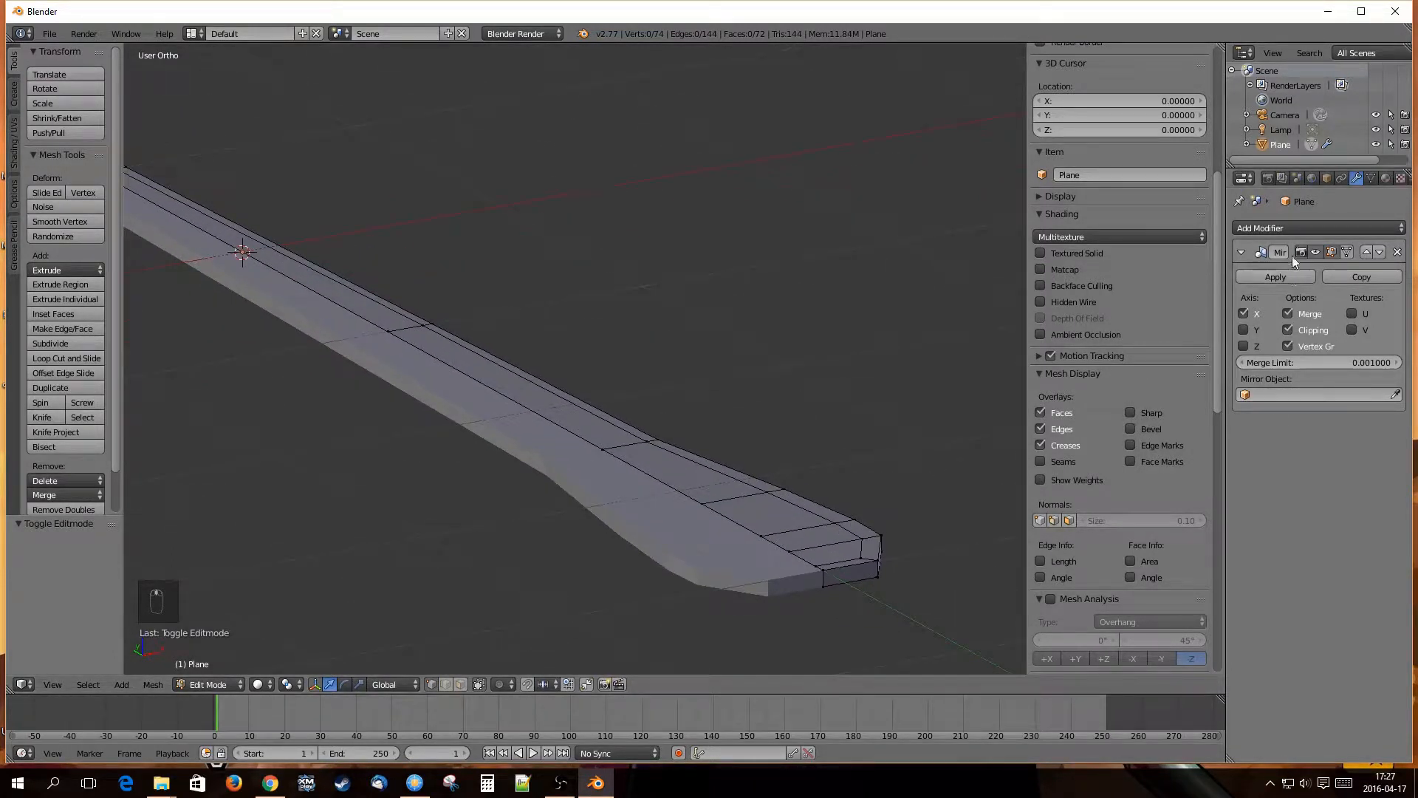
pyautogui.click(1315, 252)
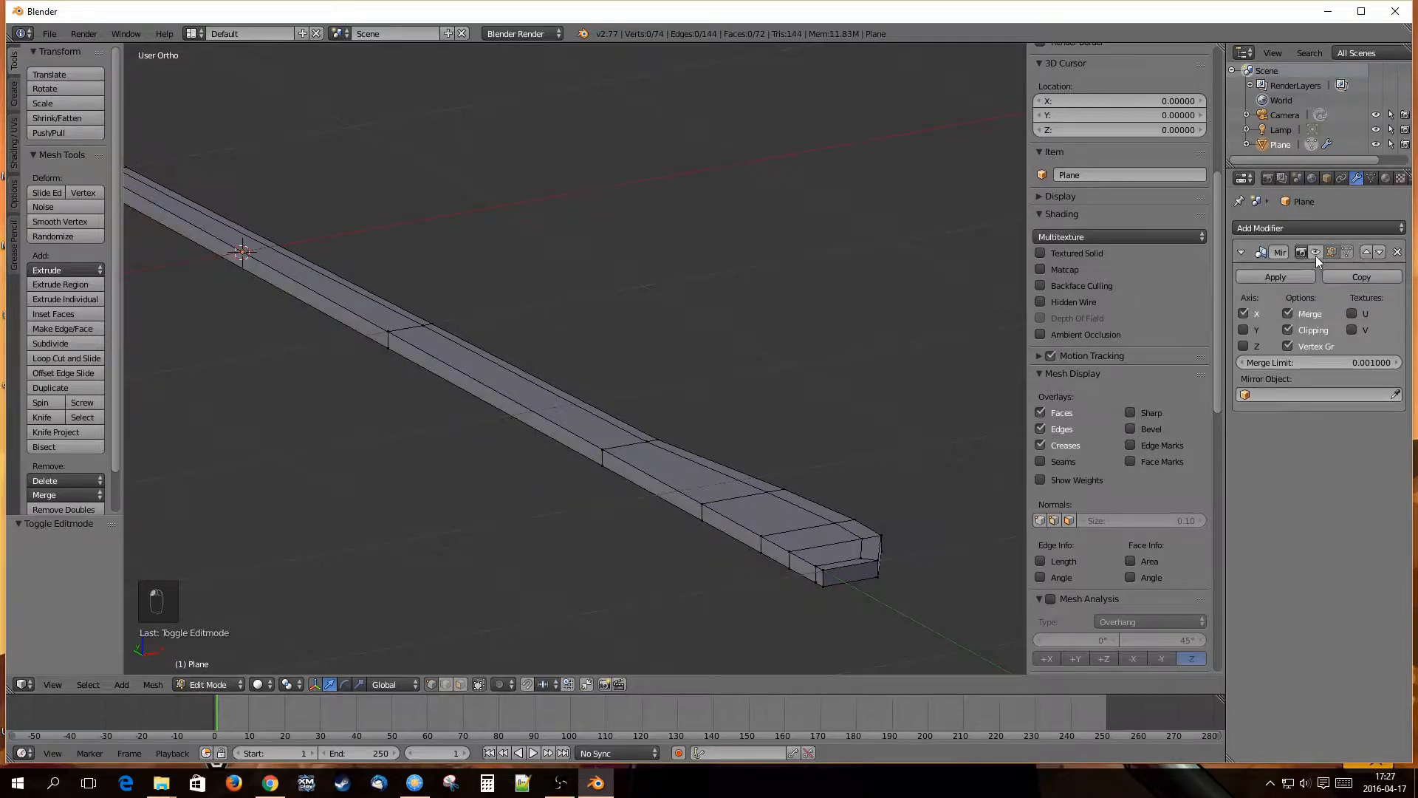
pyautogui.scroll(-1, 777, 543)
pyautogui.scroll(1, 768, 554)
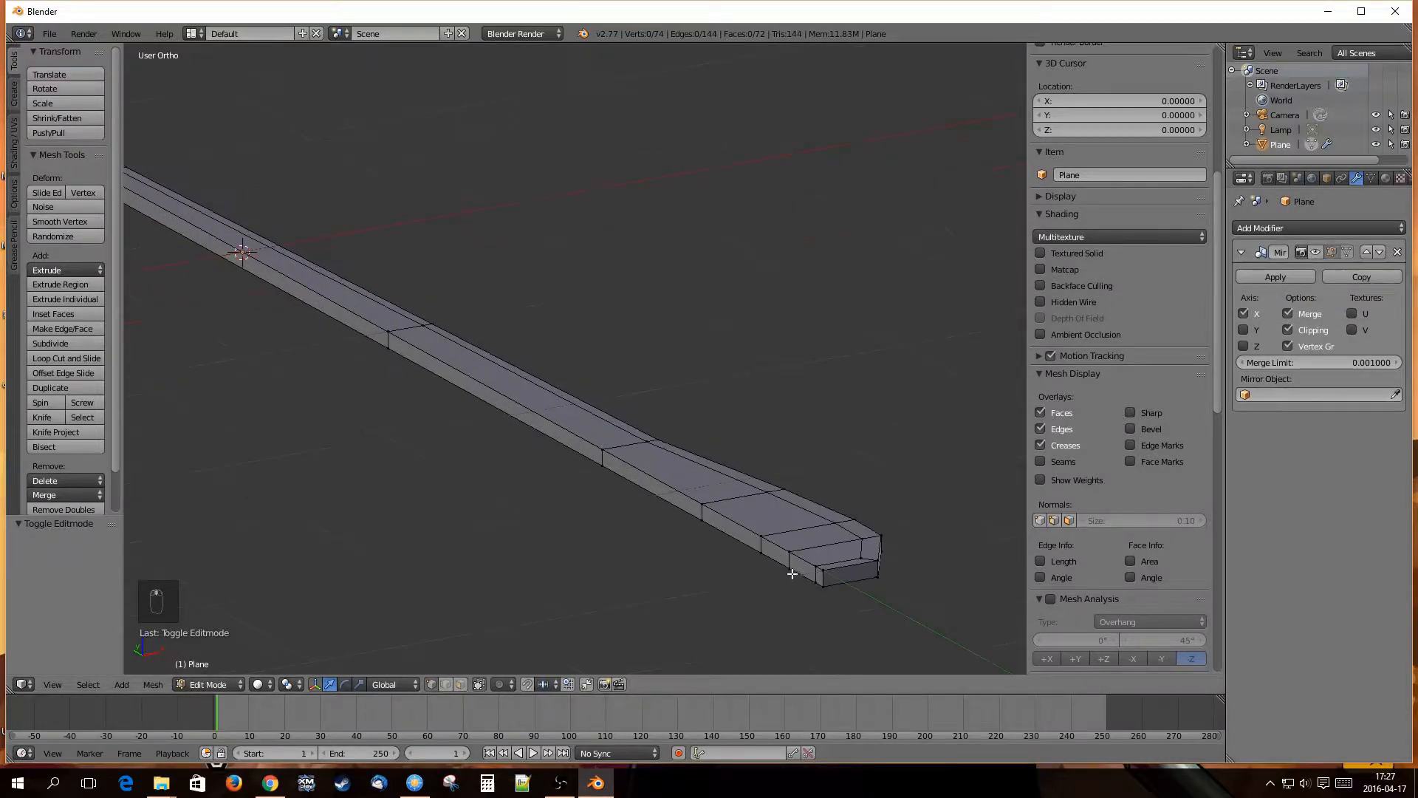
pyautogui.scroll(1, 820, 595)
pyautogui.scroll(-1, 622, 514)
pyautogui.keyDown('shift'); pyautogui.moveTo(243, 340); pyautogui.dragTo(532, 451, button='middle'); pyautogui.keyUp('shift')
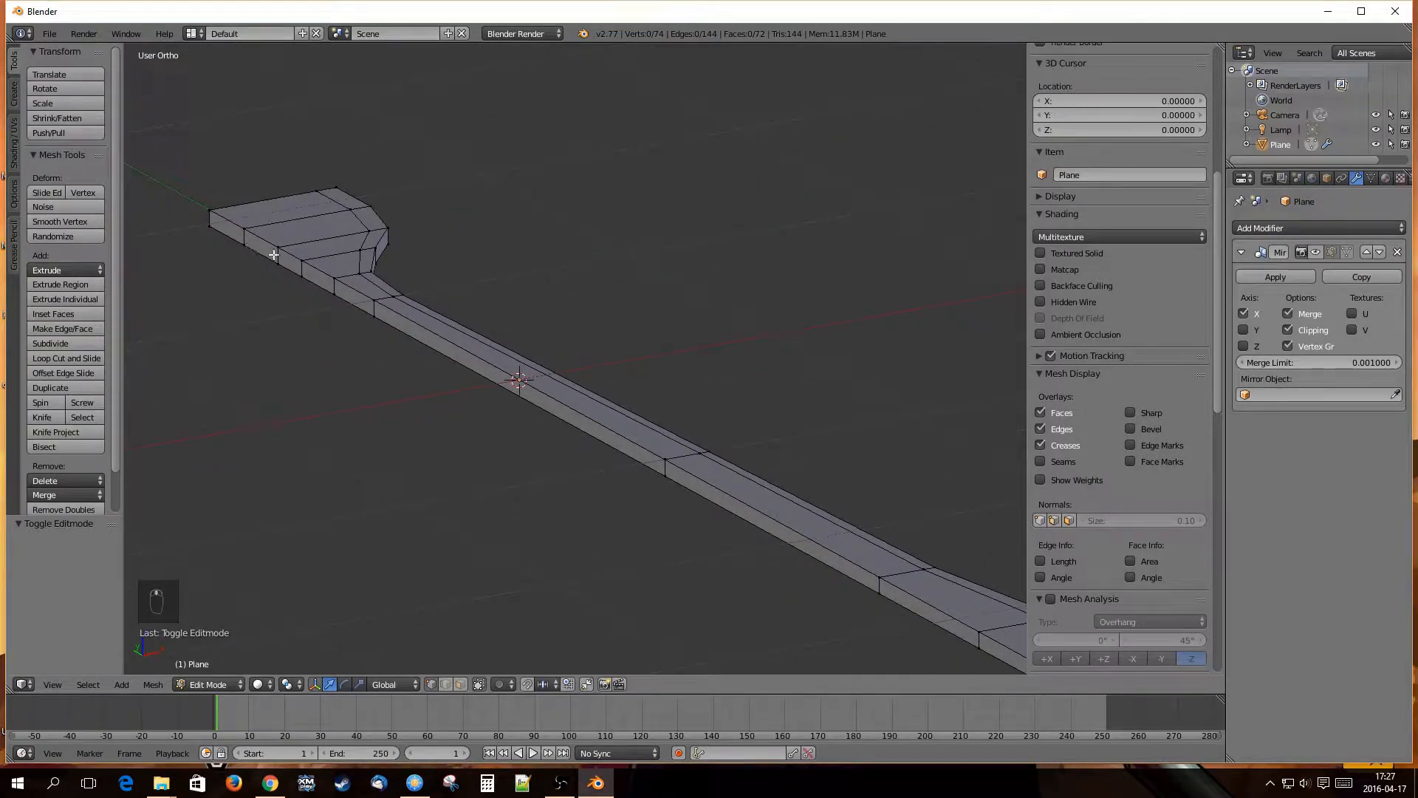
pyautogui.keyDown('shift'); pyautogui.moveTo(652, 451); pyautogui.dragTo(452, 366, button='middle'); pyautogui.keyUp('shift')
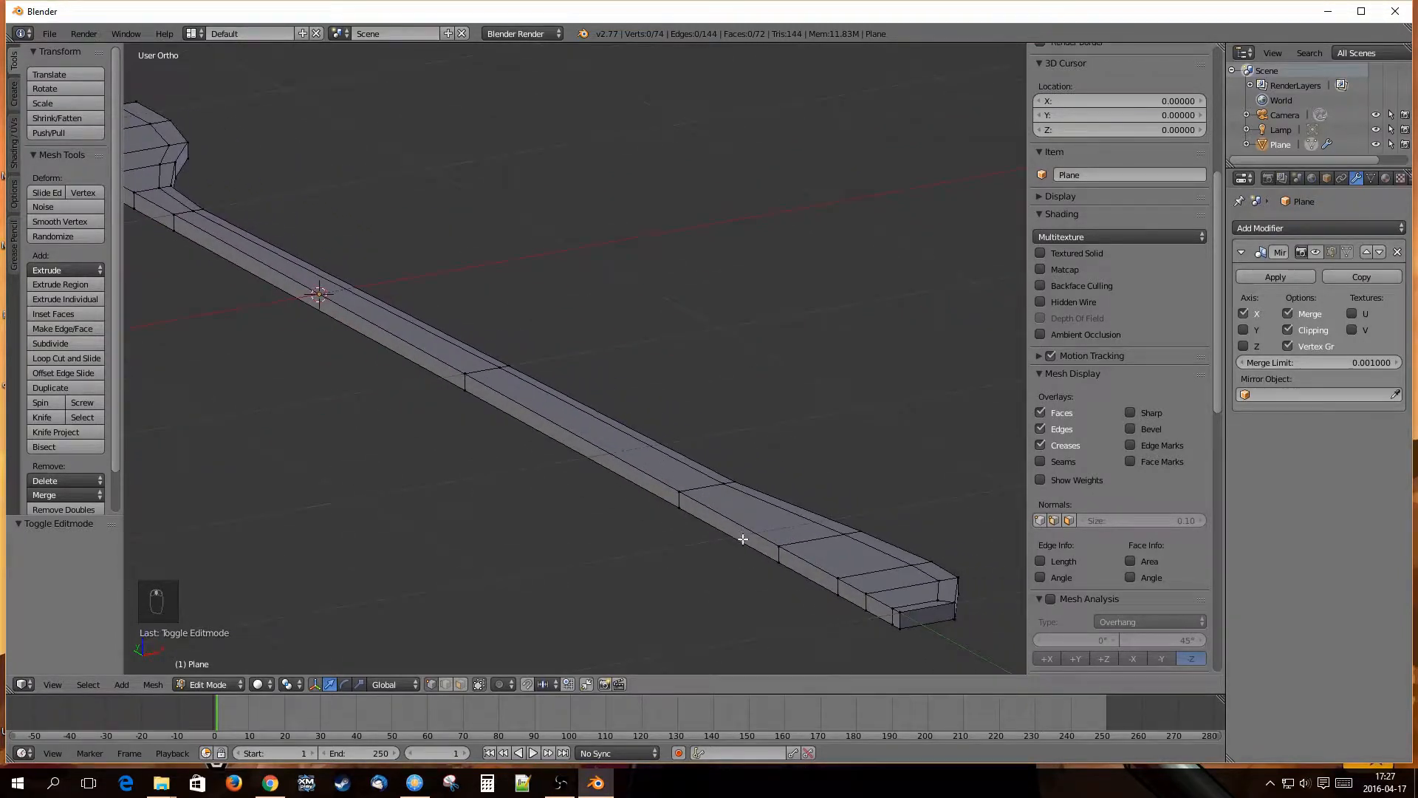
# In face select mode, select the strip of side faces along the centre line from handle end to head end and delete those faces.
pyautogui.hotkey('ctrl', 'Tab')
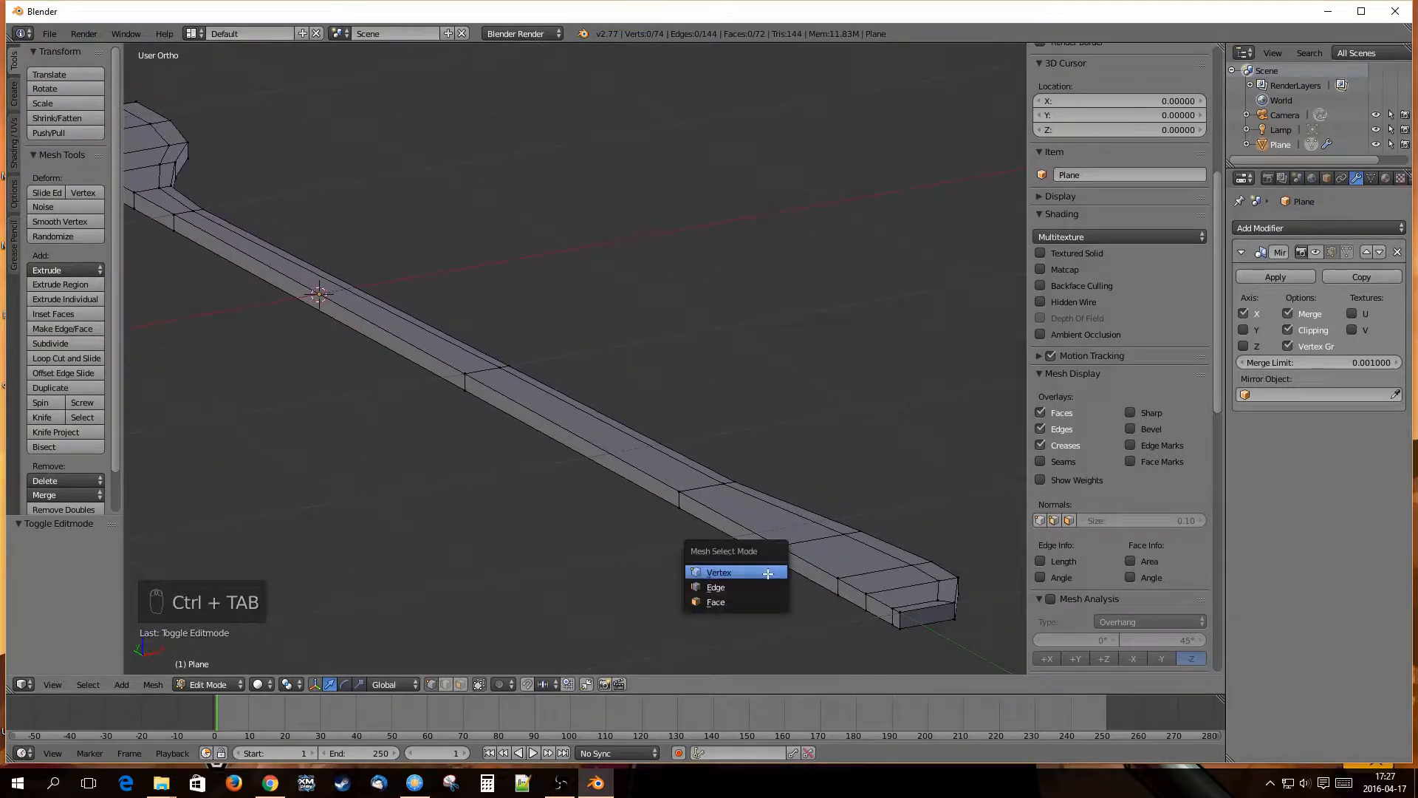
pyautogui.click(742, 603)
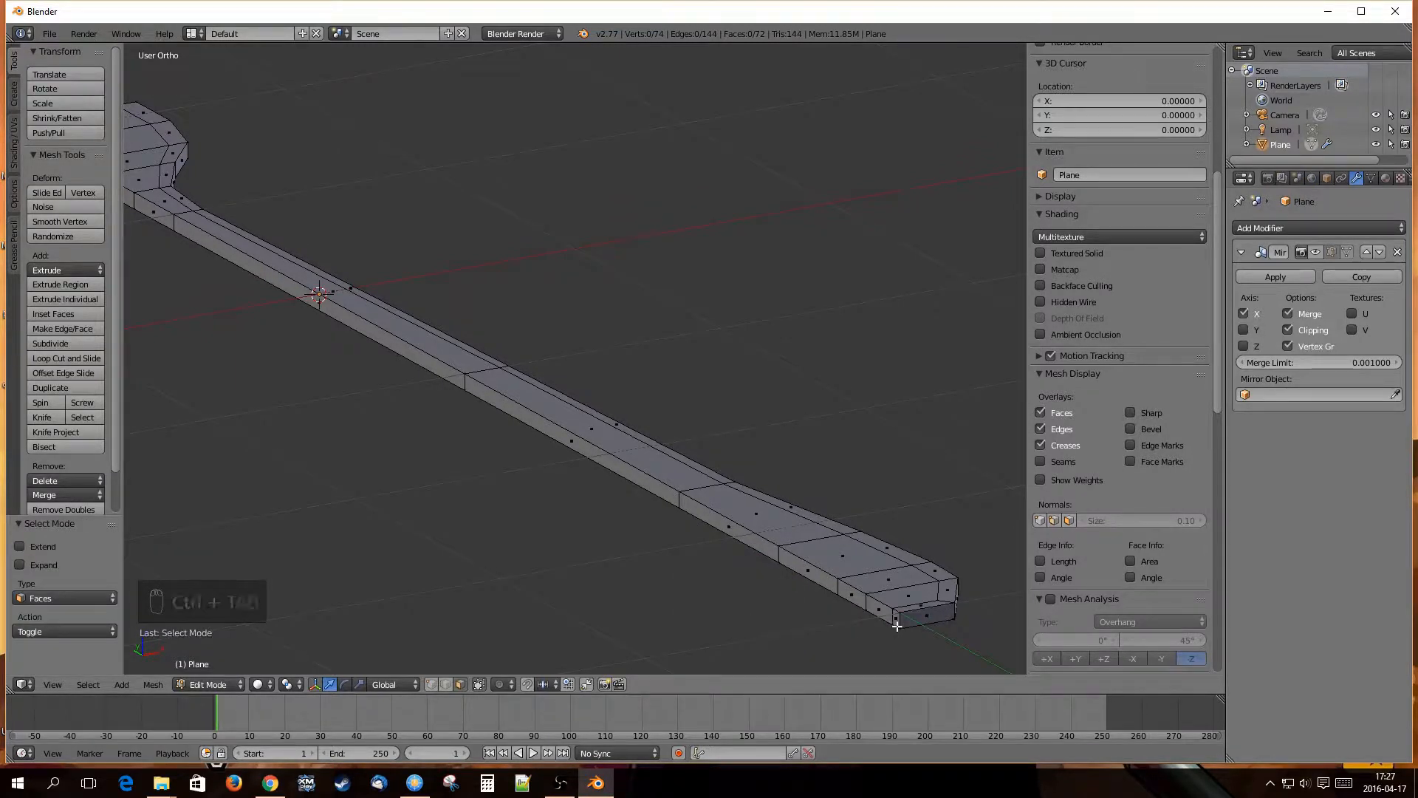
pyautogui.scroll(4, 897, 637)
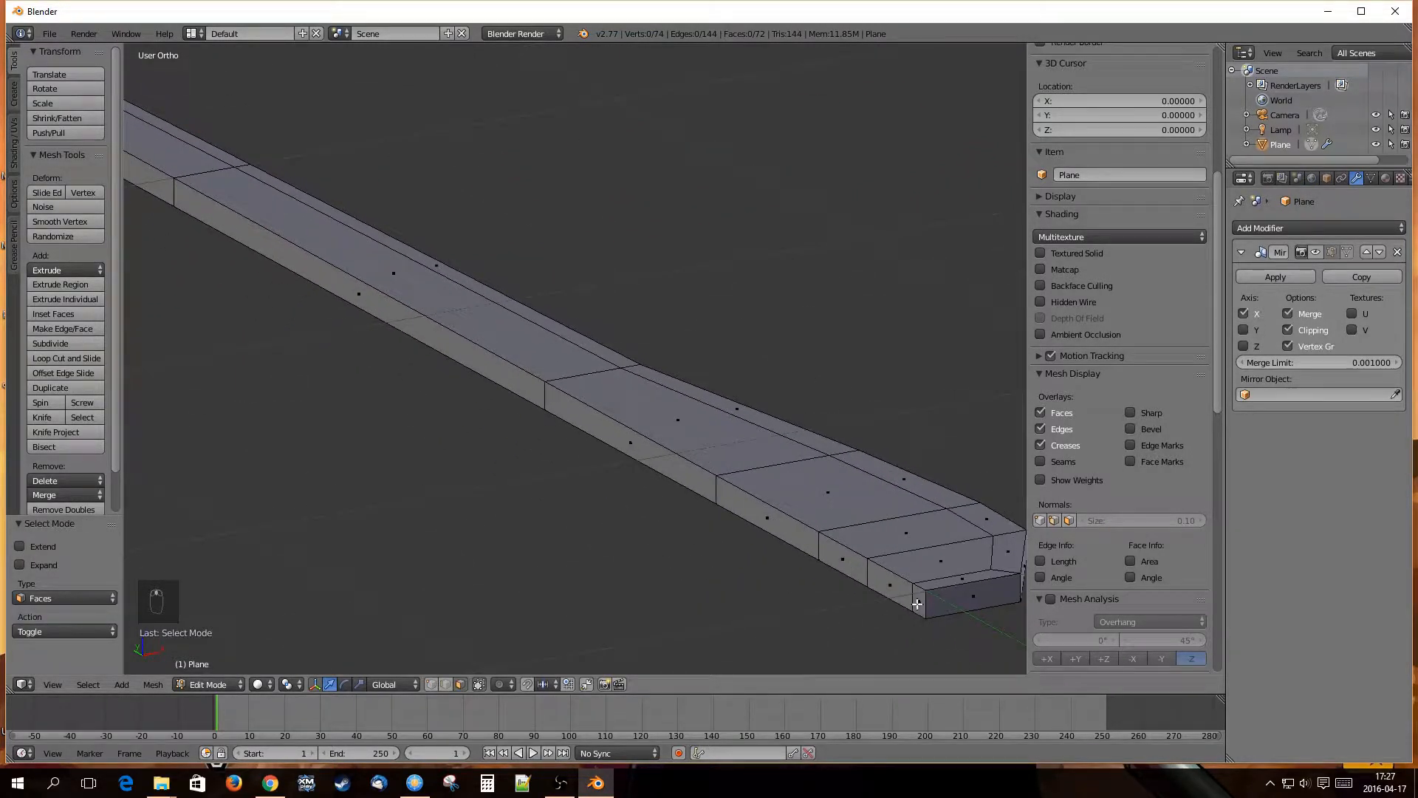
pyautogui.rightClick(918, 602)
pyautogui.scroll(-6, 918, 606)
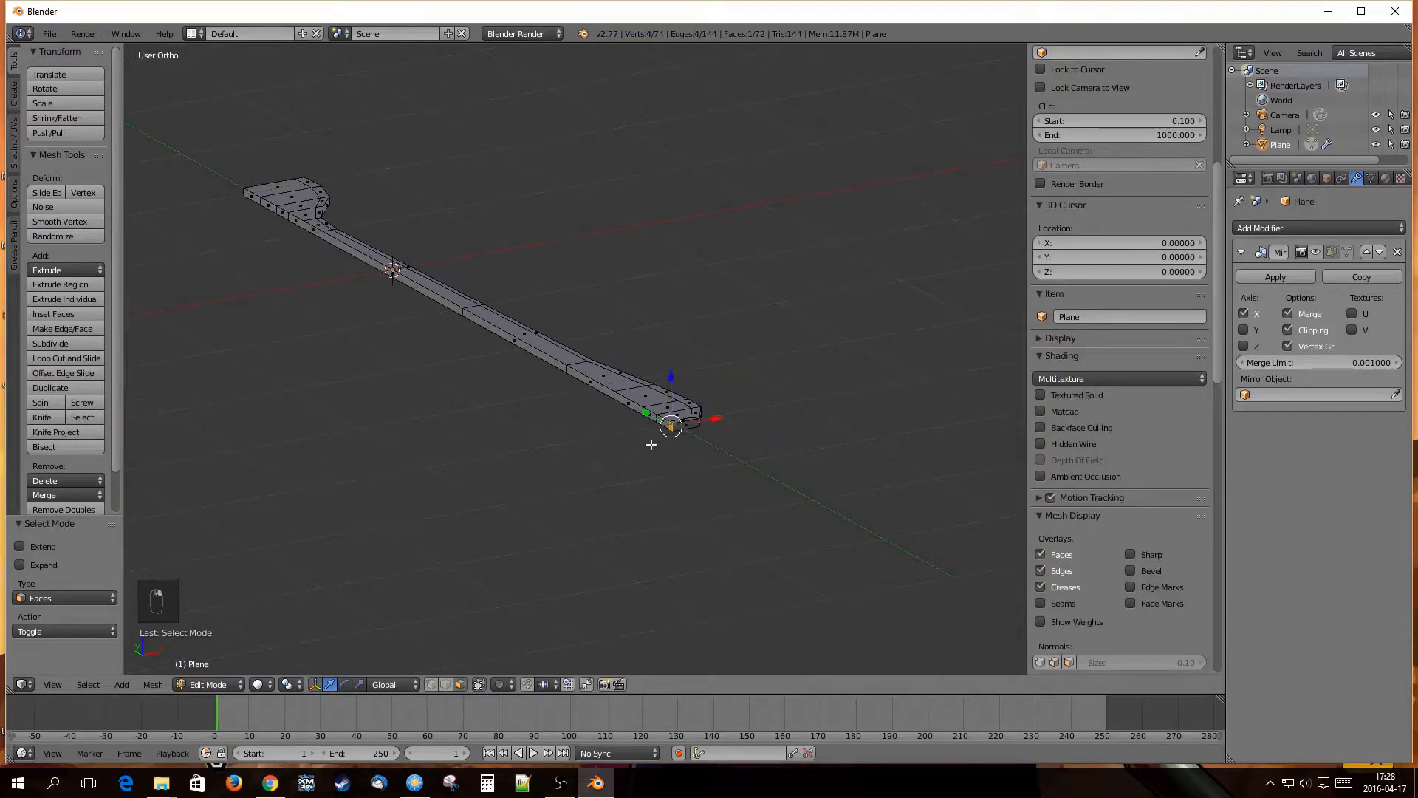
pyautogui.keyDown('shift'); pyautogui.moveTo(547, 384); pyautogui.dragTo(947, 665, button='middle'); pyautogui.keyUp('shift')
pyautogui.scroll(4, 671, 499)
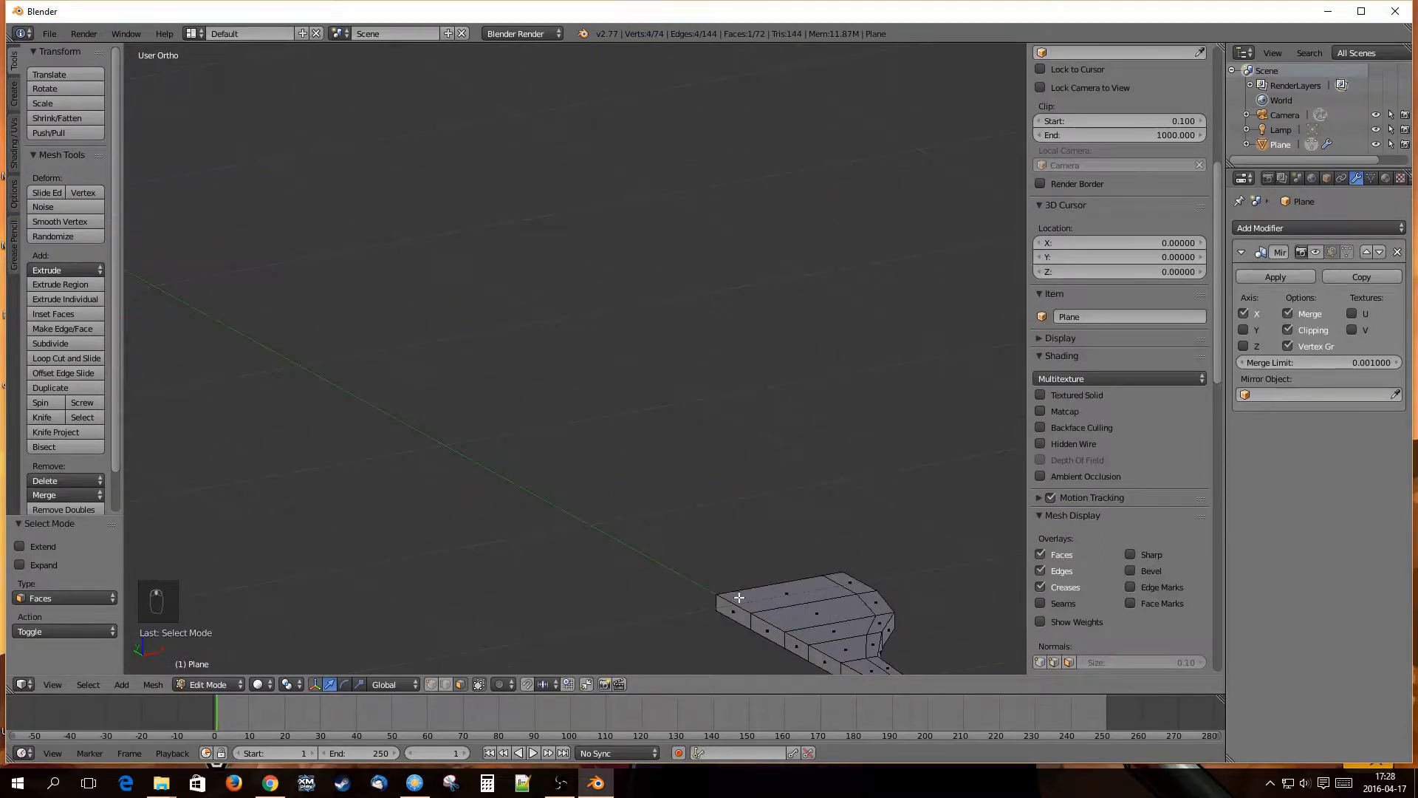
pyautogui.keyDown('shift'); pyautogui.moveTo(738, 597); pyautogui.dragTo(658, 455, button='middle'); pyautogui.keyUp('shift')
pyautogui.scroll(1, 658, 456)
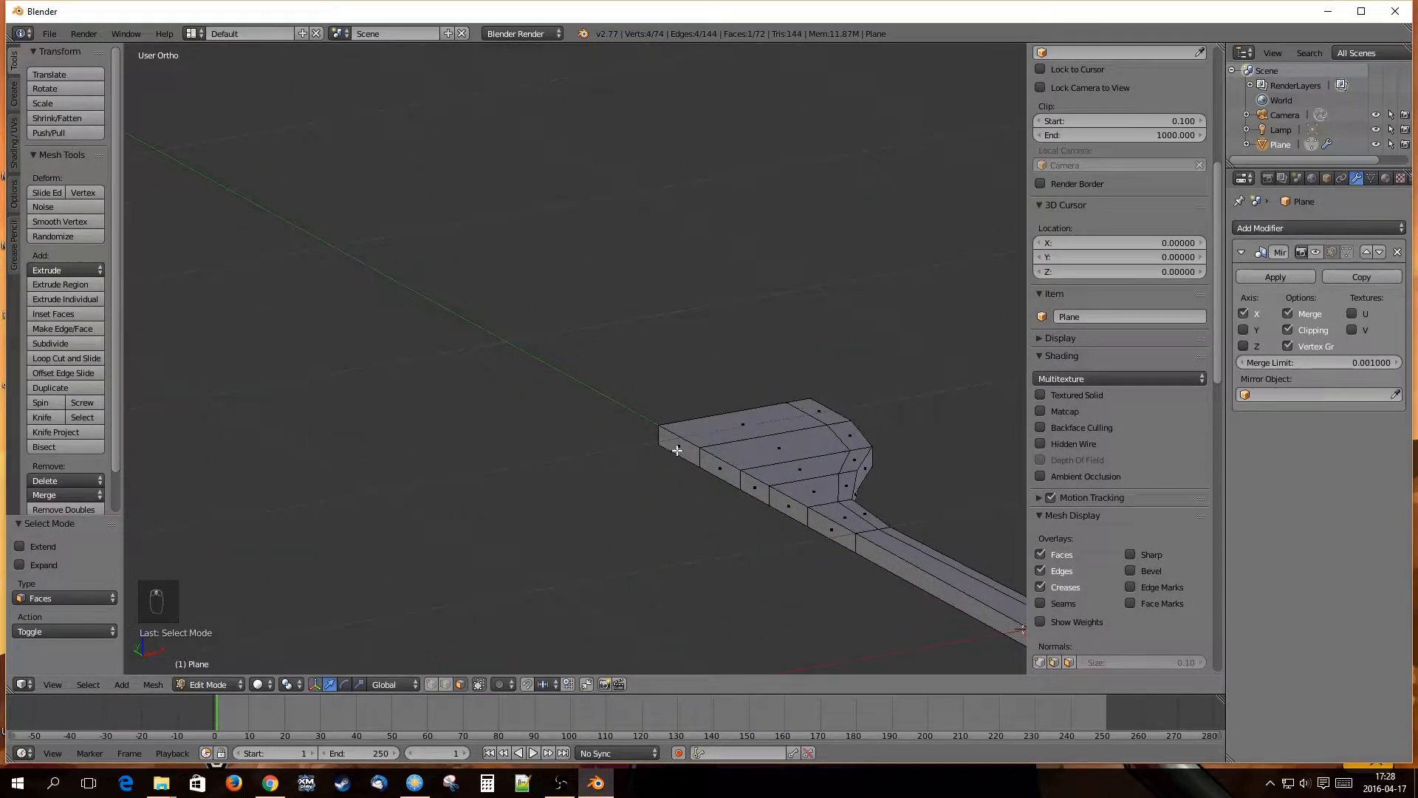
pyautogui.keyDown('ctrl'); pyautogui.rightClick(677, 450); pyautogui.keyUp('ctrl')
pyautogui.scroll(-3, 645, 453)
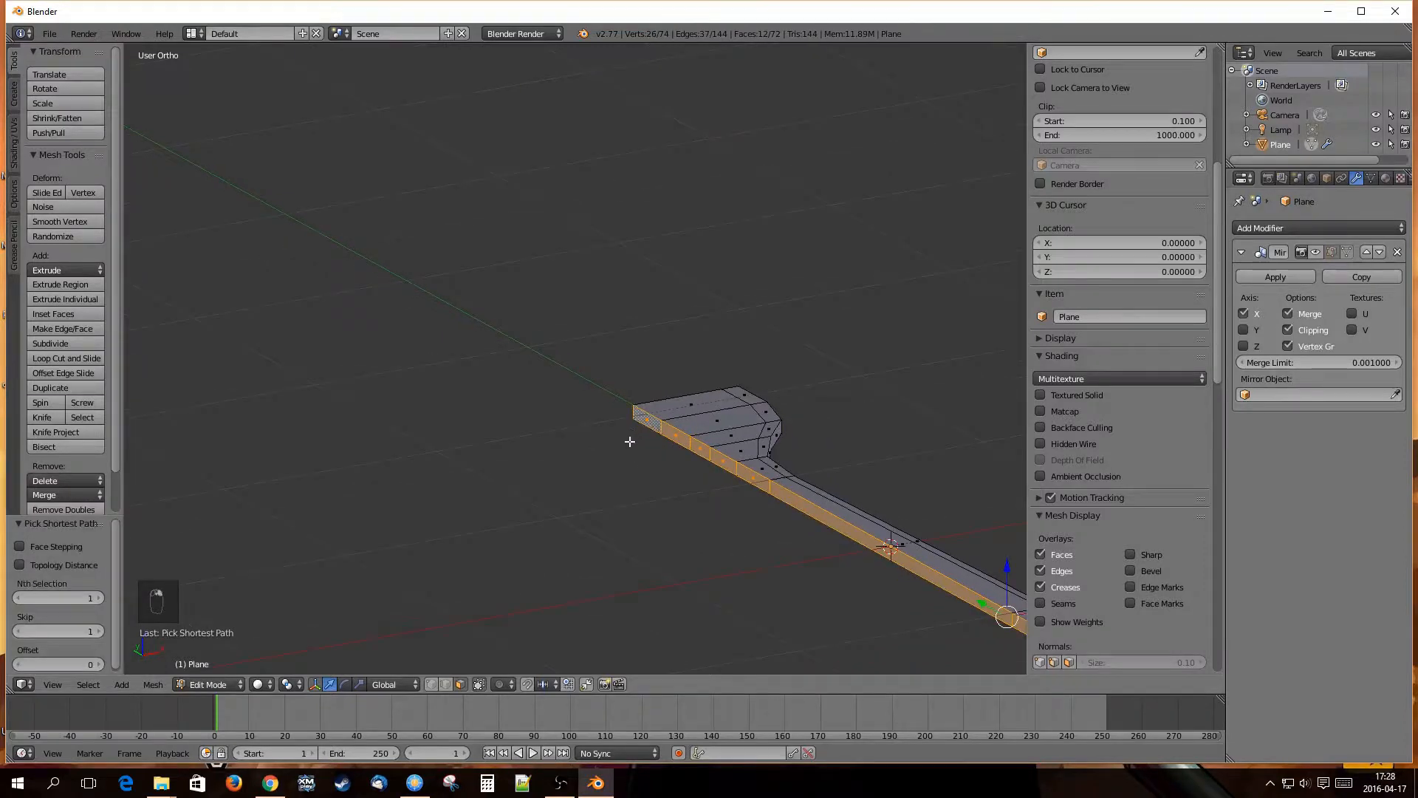
pyautogui.scroll(-1, 952, 618)
pyautogui.keyDown('shift'); pyautogui.moveTo(943, 610); pyautogui.dragTo(713, 508, button='middle'); pyautogui.keyUp('shift')
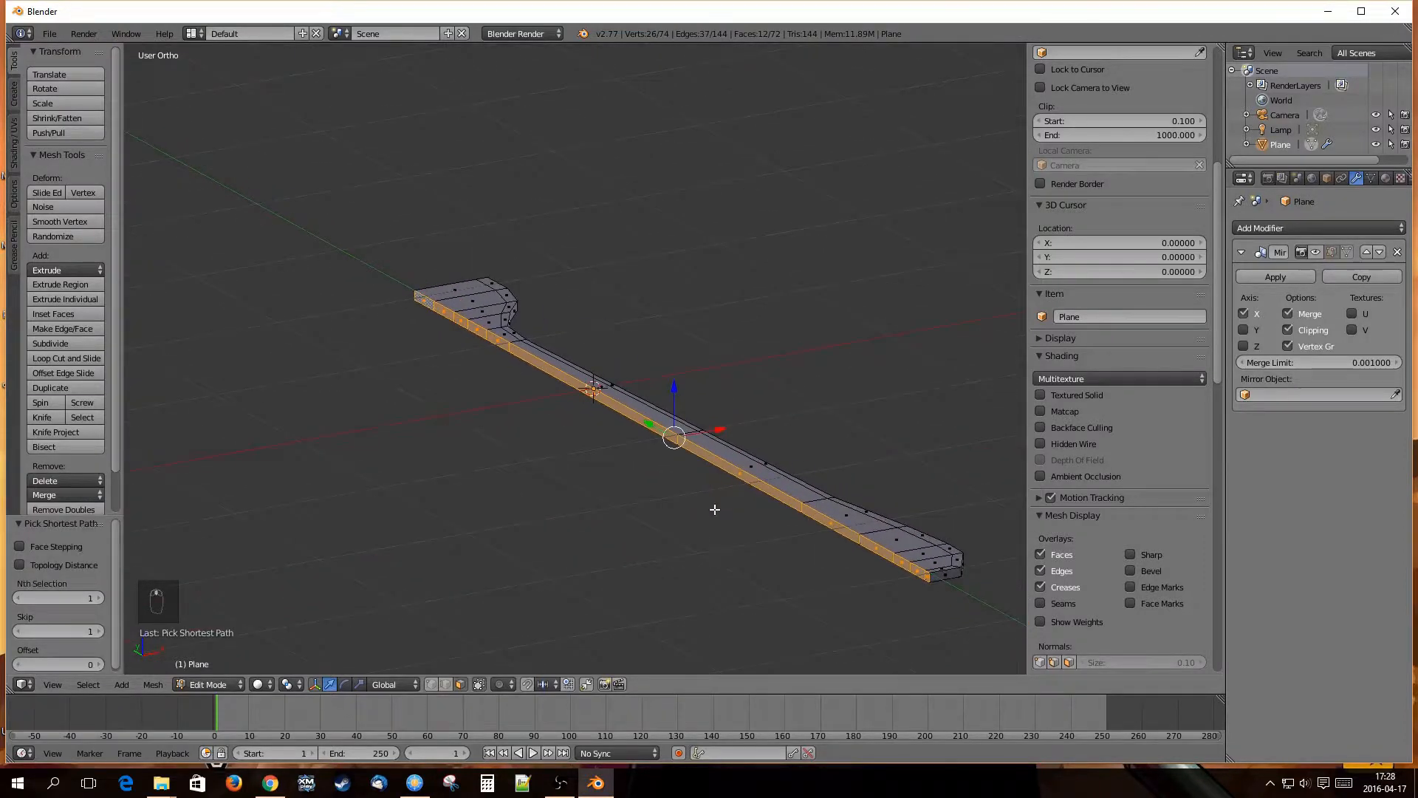
pyautogui.scroll(-1, 715, 509)
pyautogui.scroll(2, 721, 491)
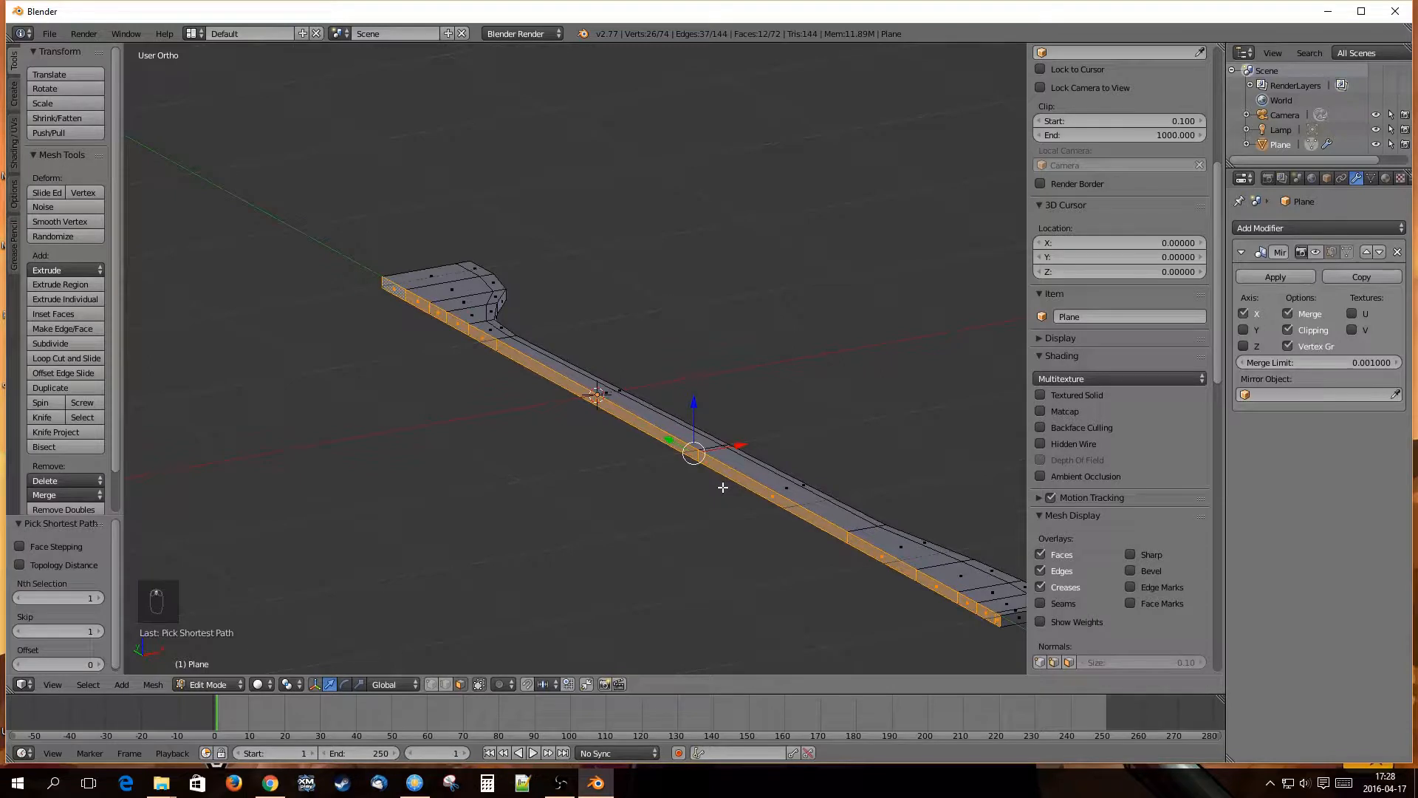
pyautogui.press('x')
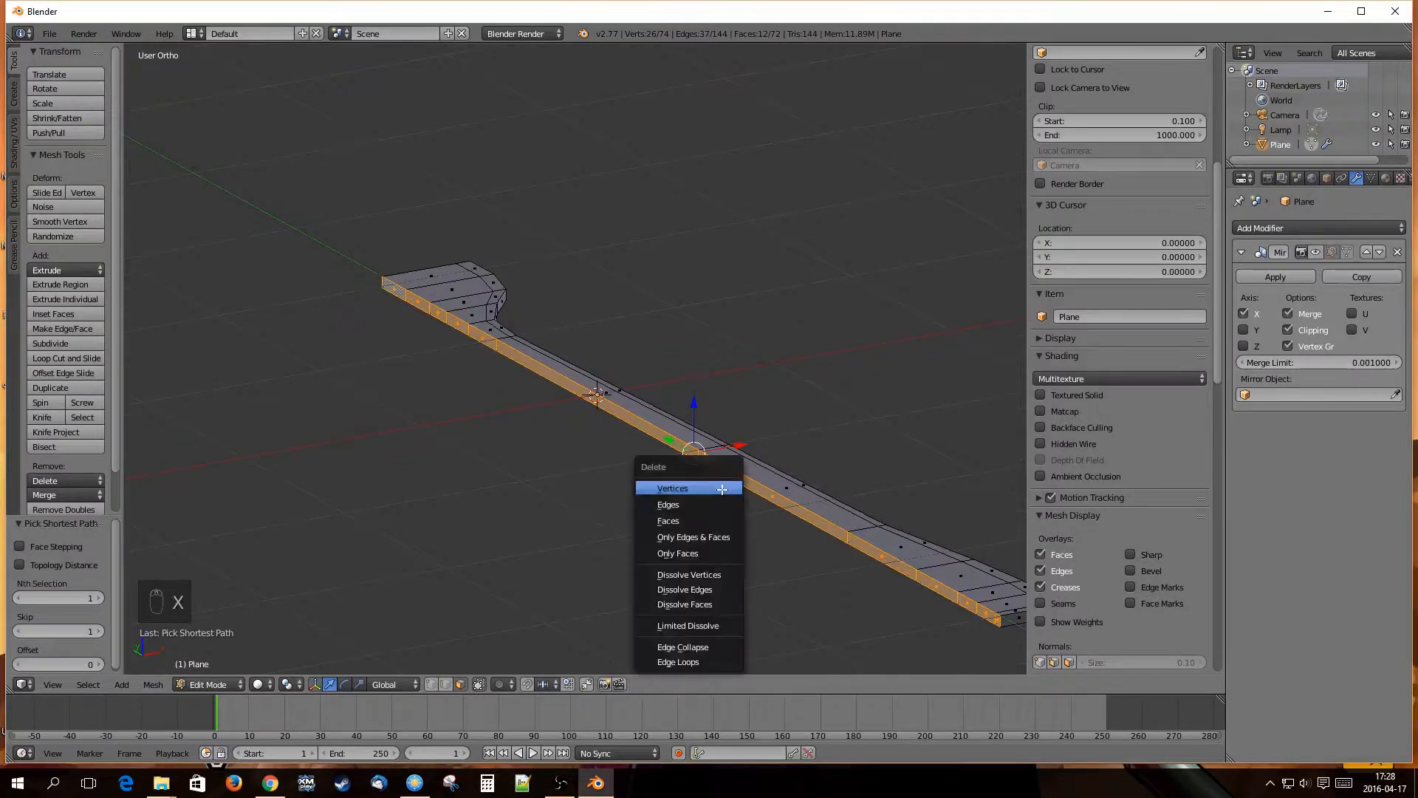
pyautogui.click(690, 522)
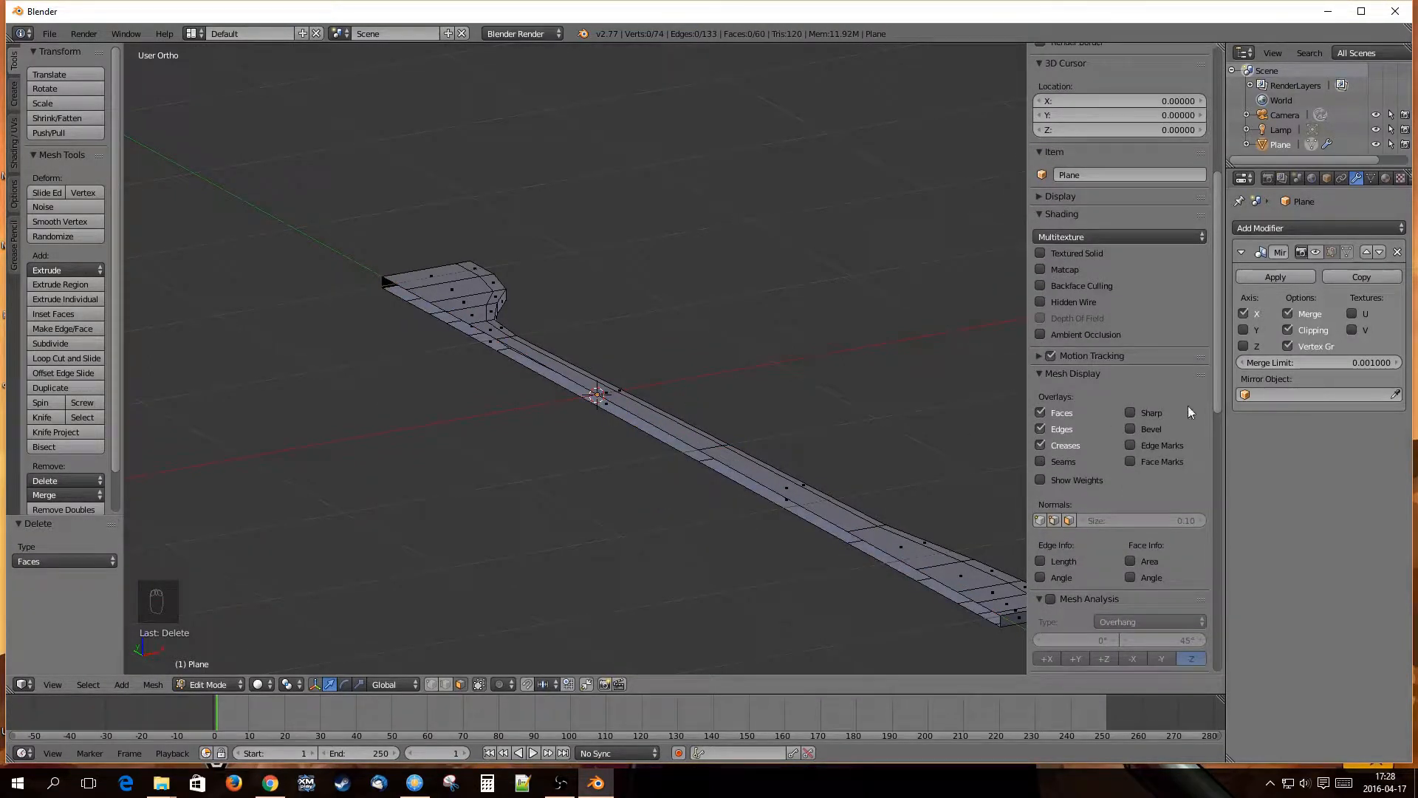
# Re-enable the Mirror modifier's viewport display and add a Subdivision Surface modifier to the fork mesh.
pyautogui.click(1330, 252)
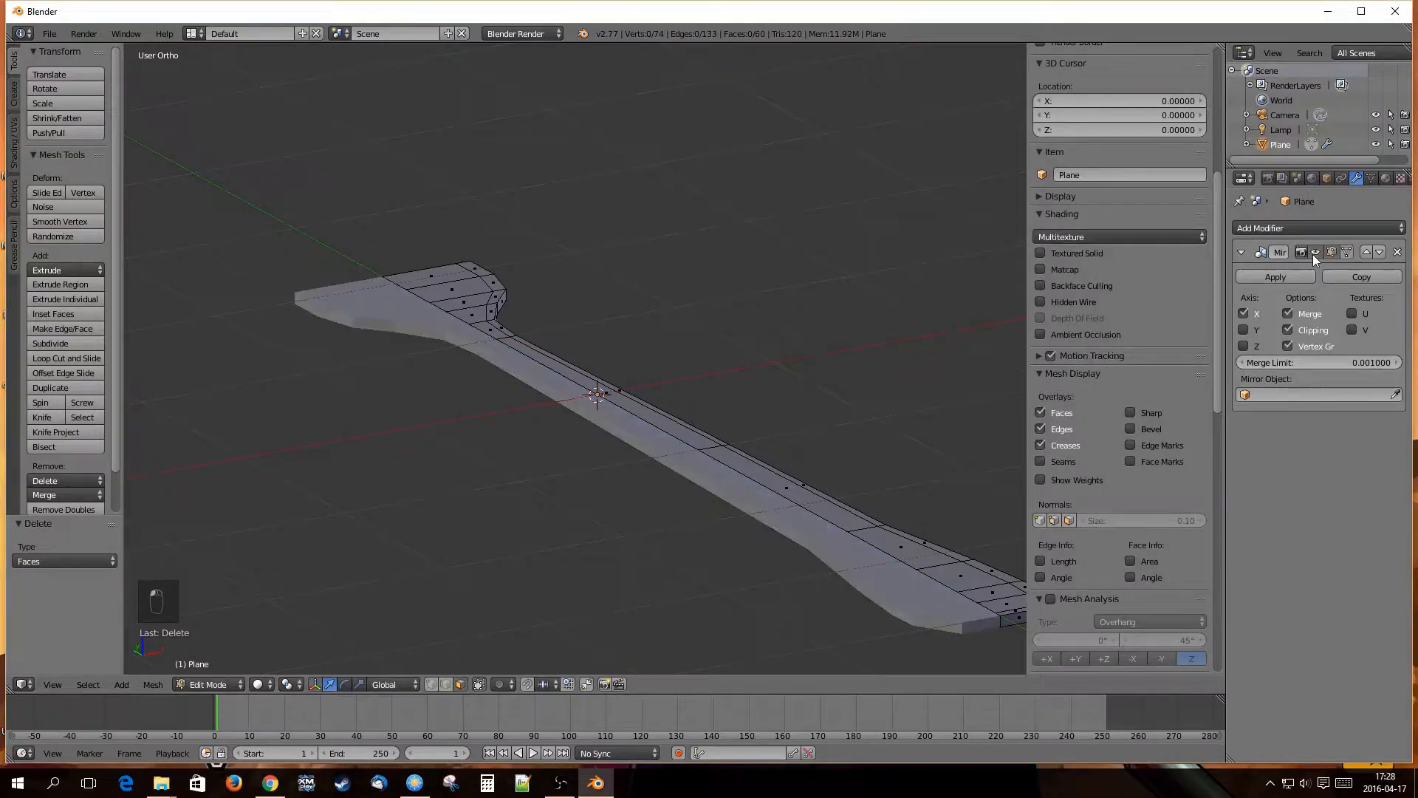
pyautogui.moveTo(822, 531); pyautogui.dragTo(721, 498, button='middle')
pyautogui.scroll(-2, 650, 507)
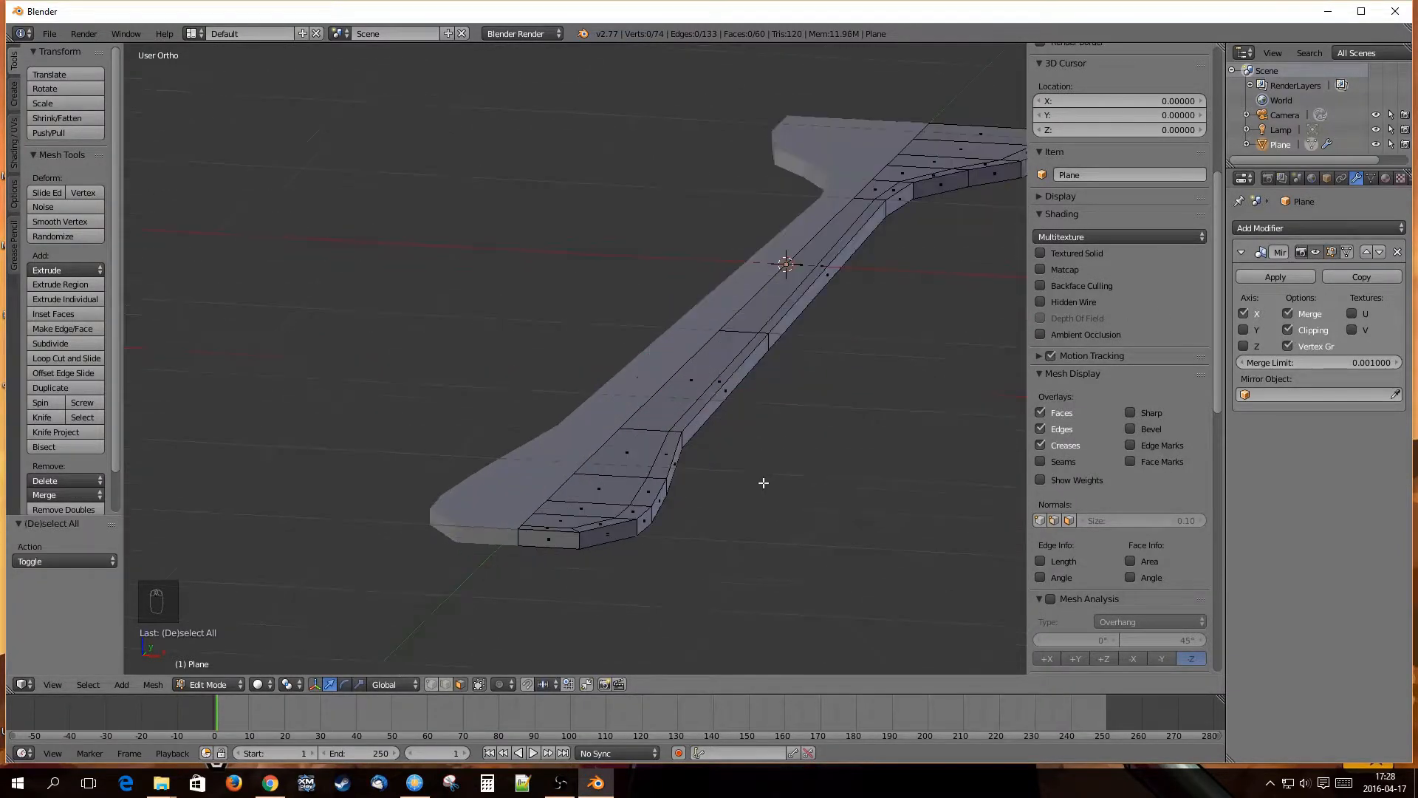
pyautogui.keyDown('shift'); pyautogui.moveTo(763, 482); pyautogui.dragTo(693, 513, button='middle'); pyautogui.keyUp('shift')
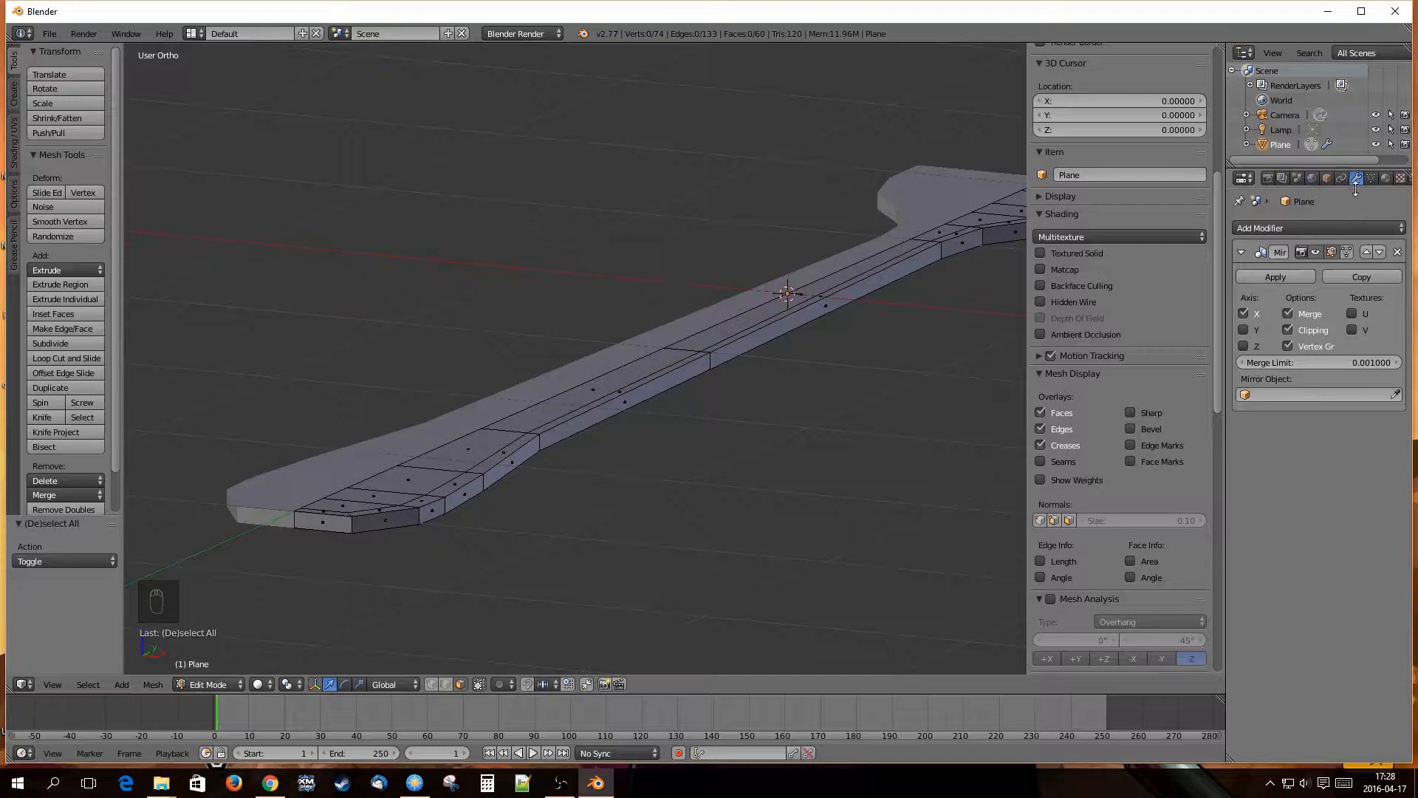
pyautogui.click(1338, 228)
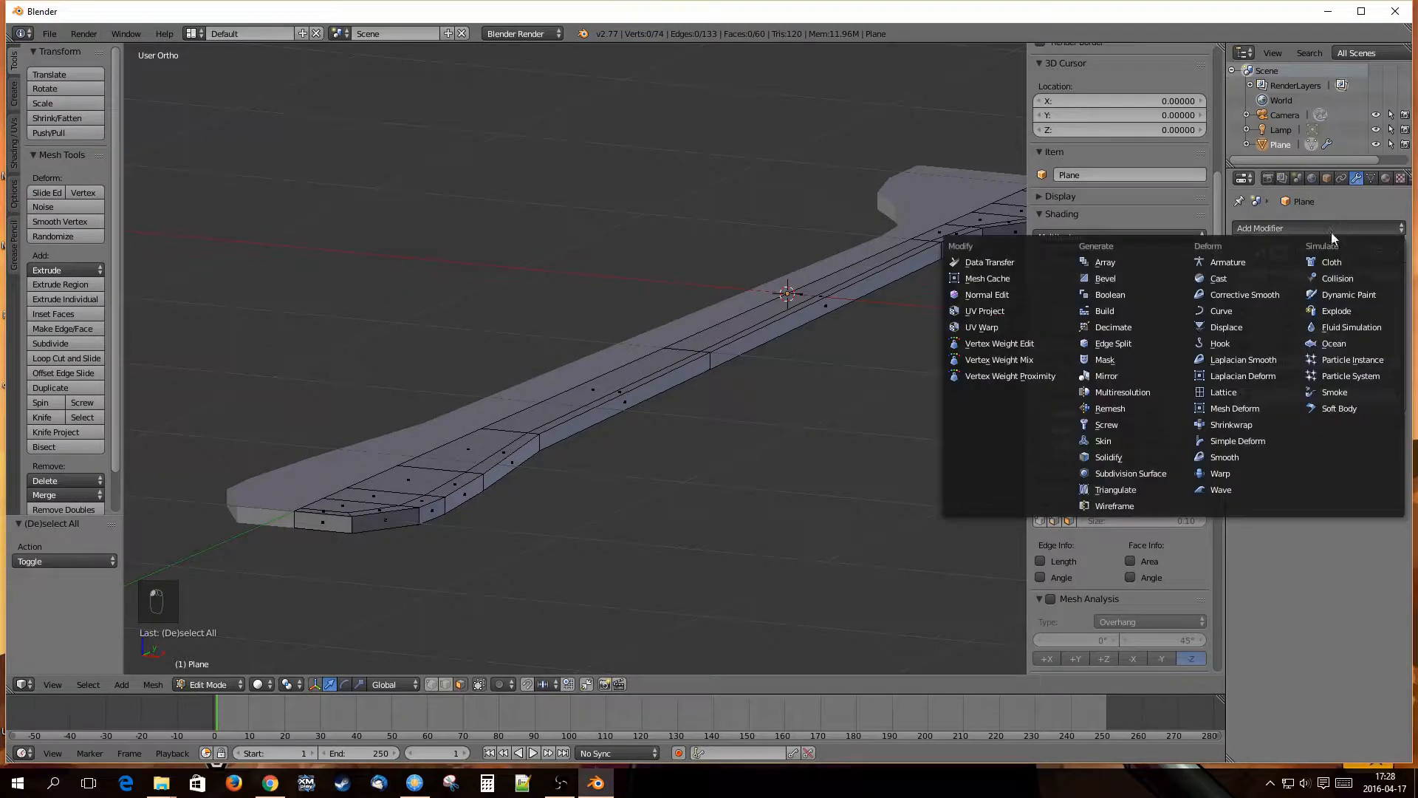
pyautogui.click(1145, 473)
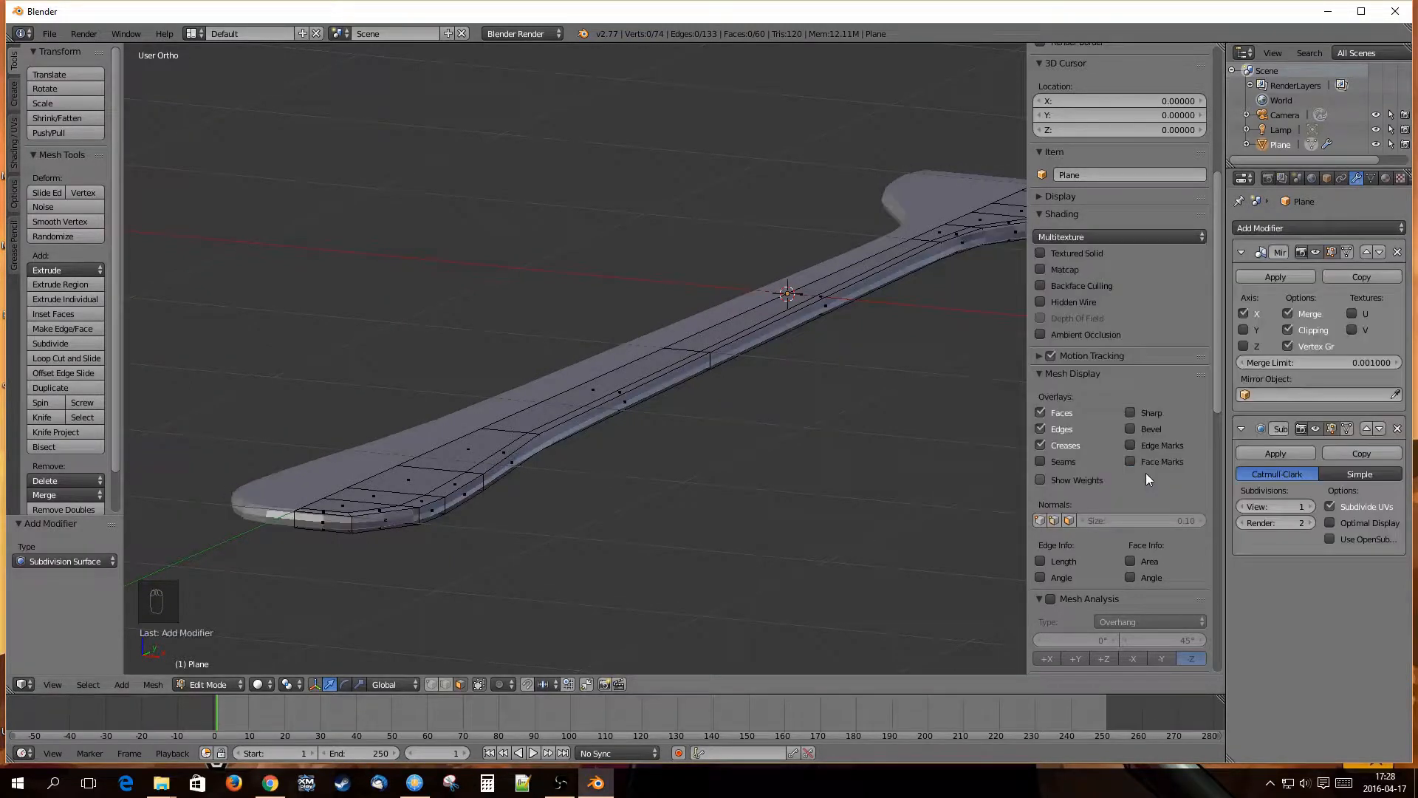
# Examine the subdivided surface along the handle and around the rounded handle end from several angles.
pyautogui.scroll(2, 564, 461)
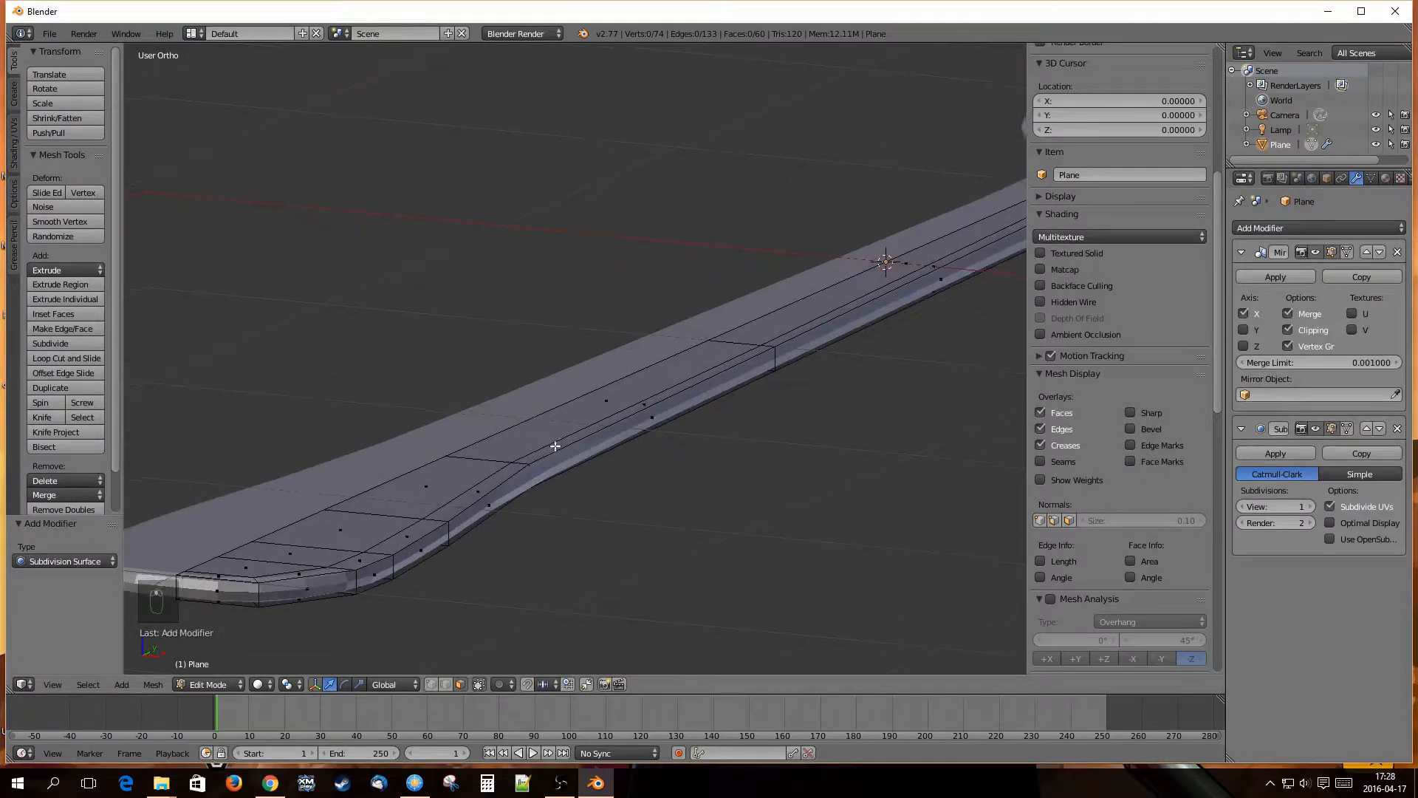
pyautogui.keyDown('shift'); pyautogui.moveTo(554, 447); pyautogui.dragTo(982, 267, button='middle'); pyautogui.keyUp('shift')
pyautogui.scroll(2, 715, 452)
pyautogui.moveTo(794, 432); pyautogui.dragTo(757, 454, button='middle')
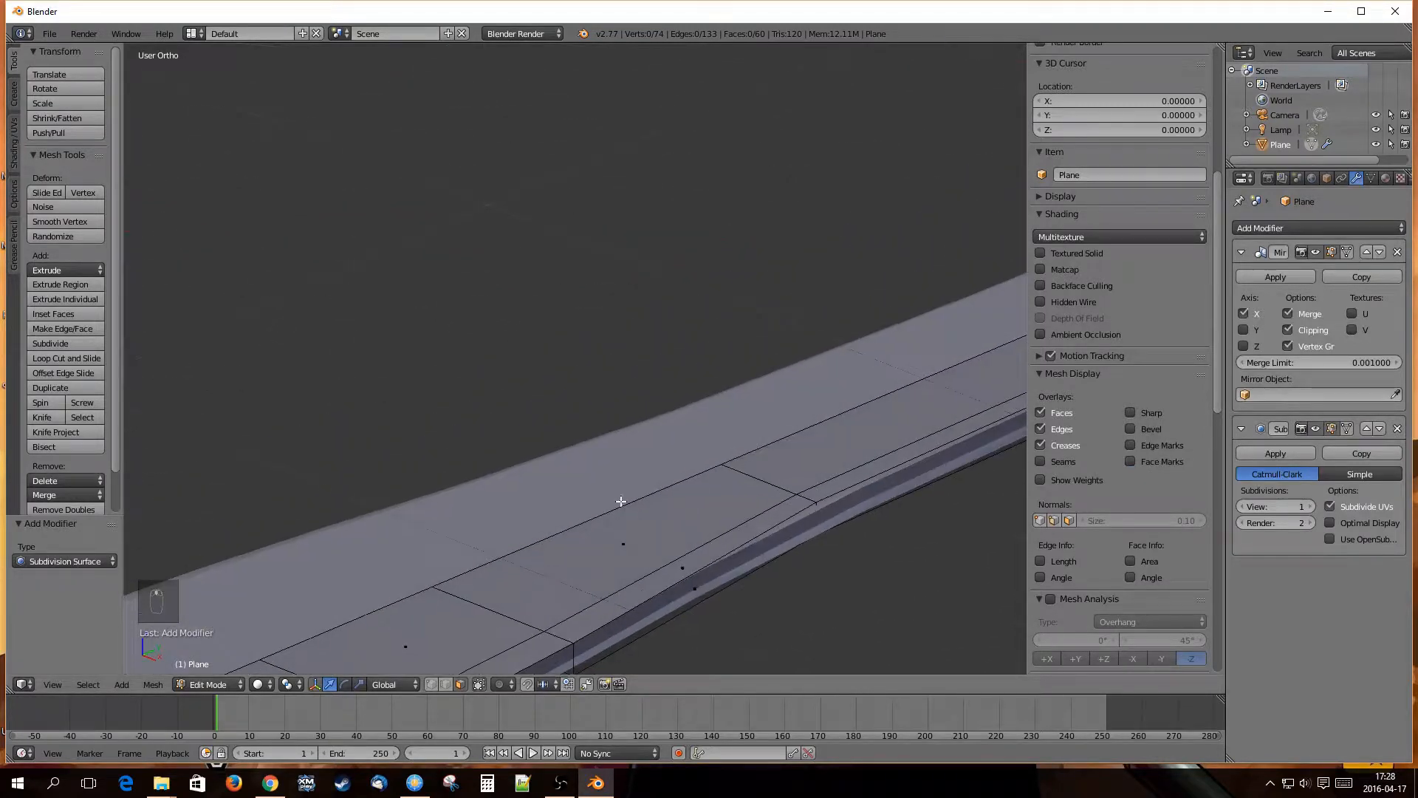
pyautogui.keyDown('shift'); pyautogui.moveTo(623, 500); pyautogui.dragTo(959, 241, button='middle'); pyautogui.keyUp('shift')
pyautogui.scroll(2, 685, 462)
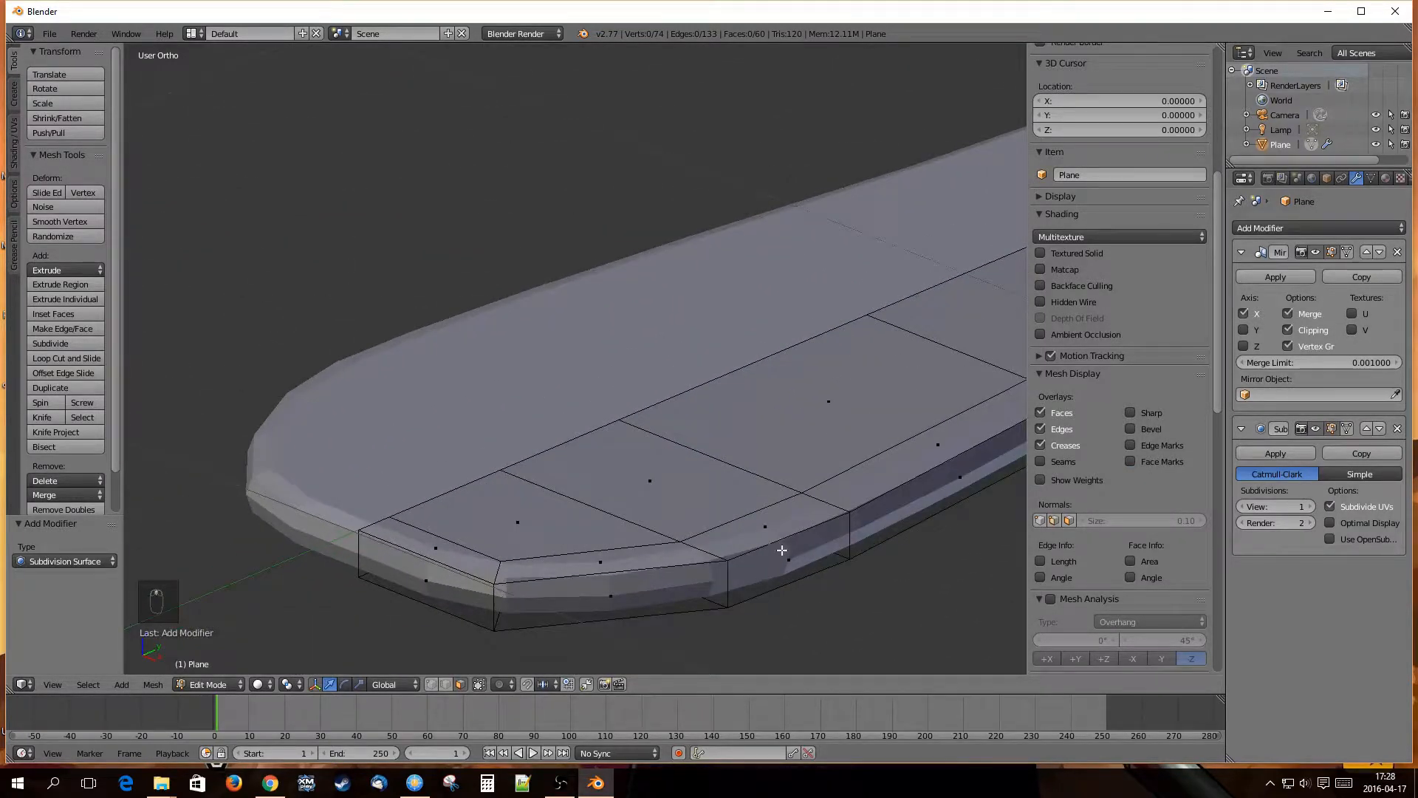
pyautogui.scroll(-2, 761, 543)
pyautogui.scroll(2, 529, 497)
pyautogui.scroll(2, 544, 532)
pyautogui.keyDown('shift'); pyautogui.moveTo(544, 532); pyautogui.dragTo(658, 411, button='middle'); pyautogui.keyUp('shift')
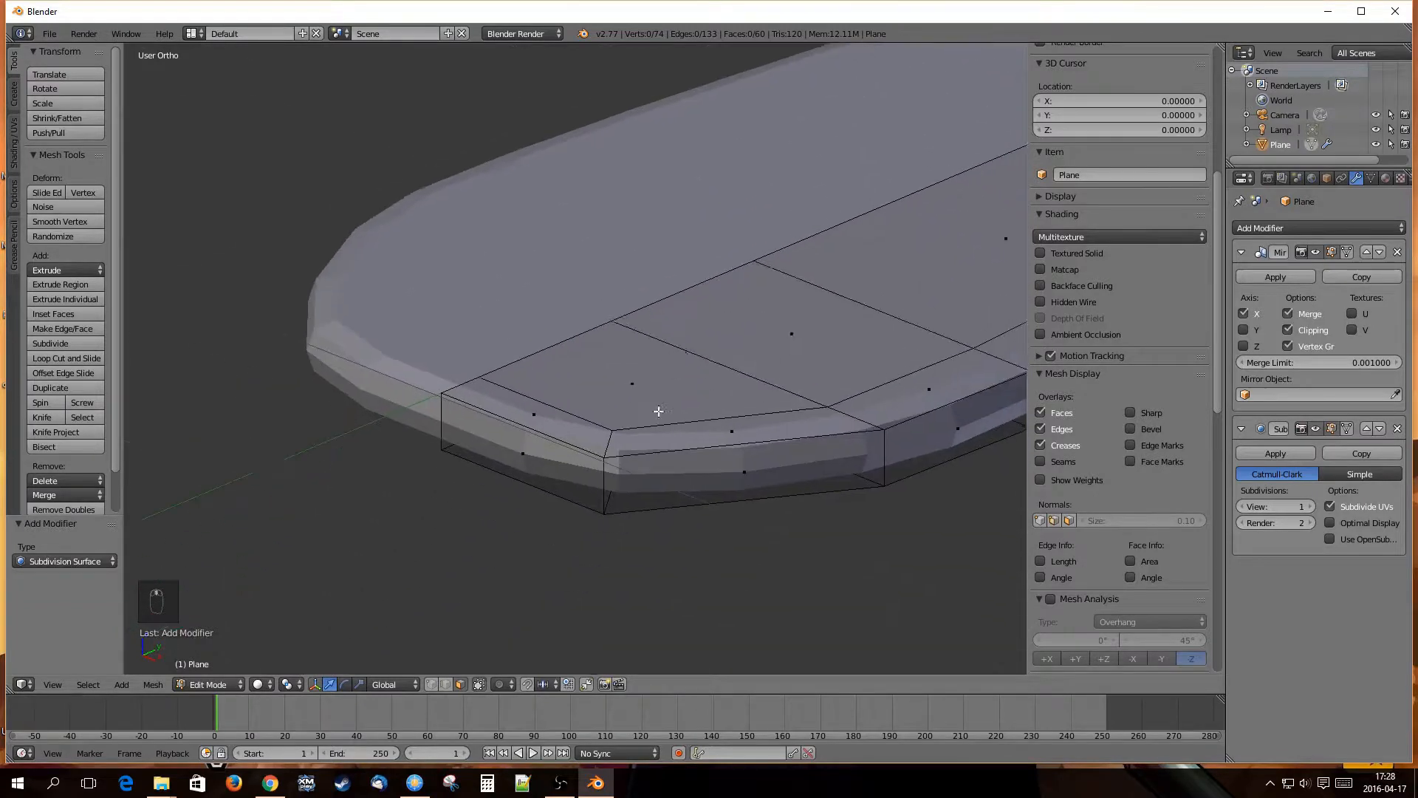
pyautogui.scroll(2, 658, 410)
pyautogui.moveTo(740, 499); pyautogui.dragTo(730, 489, button='middle')
pyautogui.keyDown('shift'); pyautogui.moveTo(738, 185); pyautogui.dragTo(660, 478, button='middle'); pyautogui.keyUp('shift')
pyautogui.scroll(-6, 660, 479)
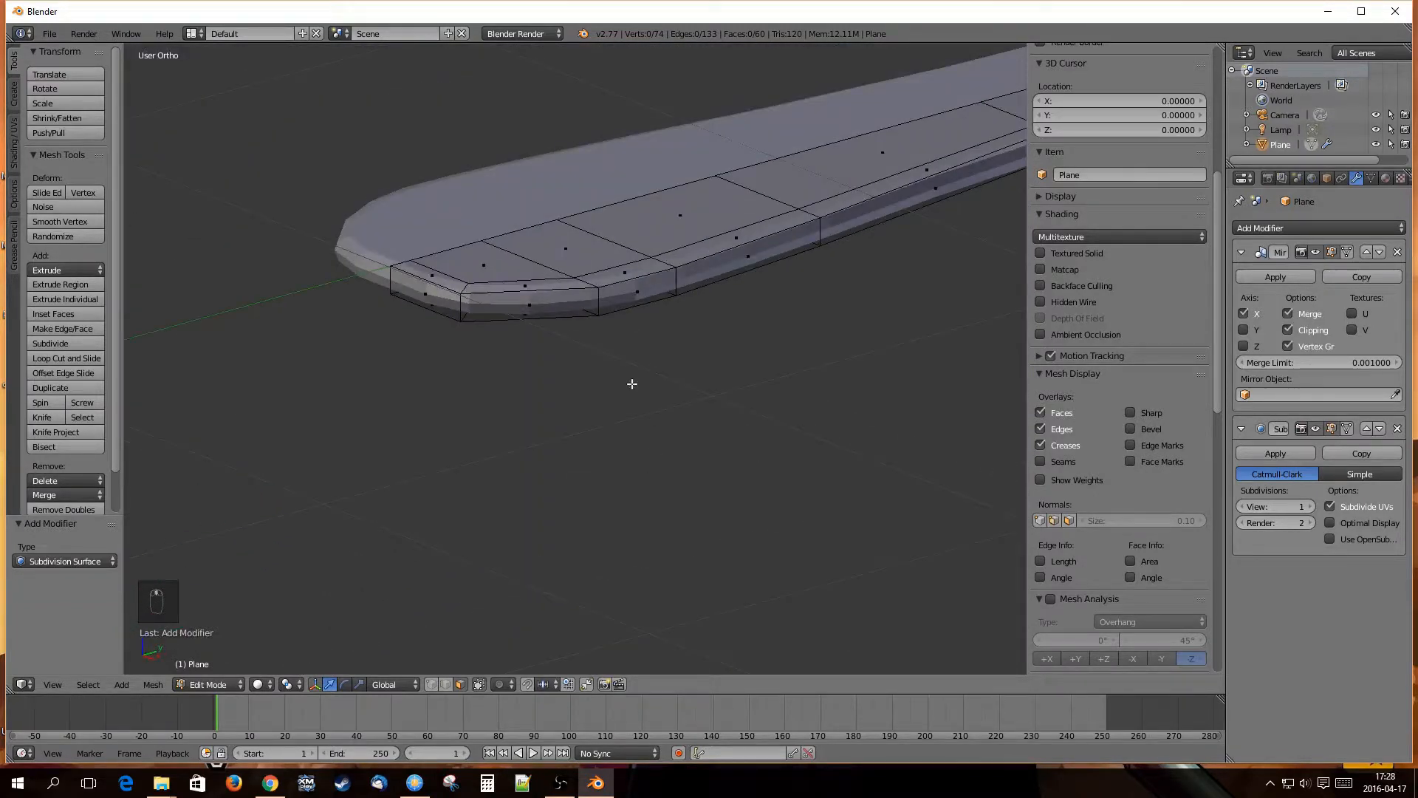
pyautogui.moveTo(632, 384); pyautogui.dragTo(744, 399, button='middle')
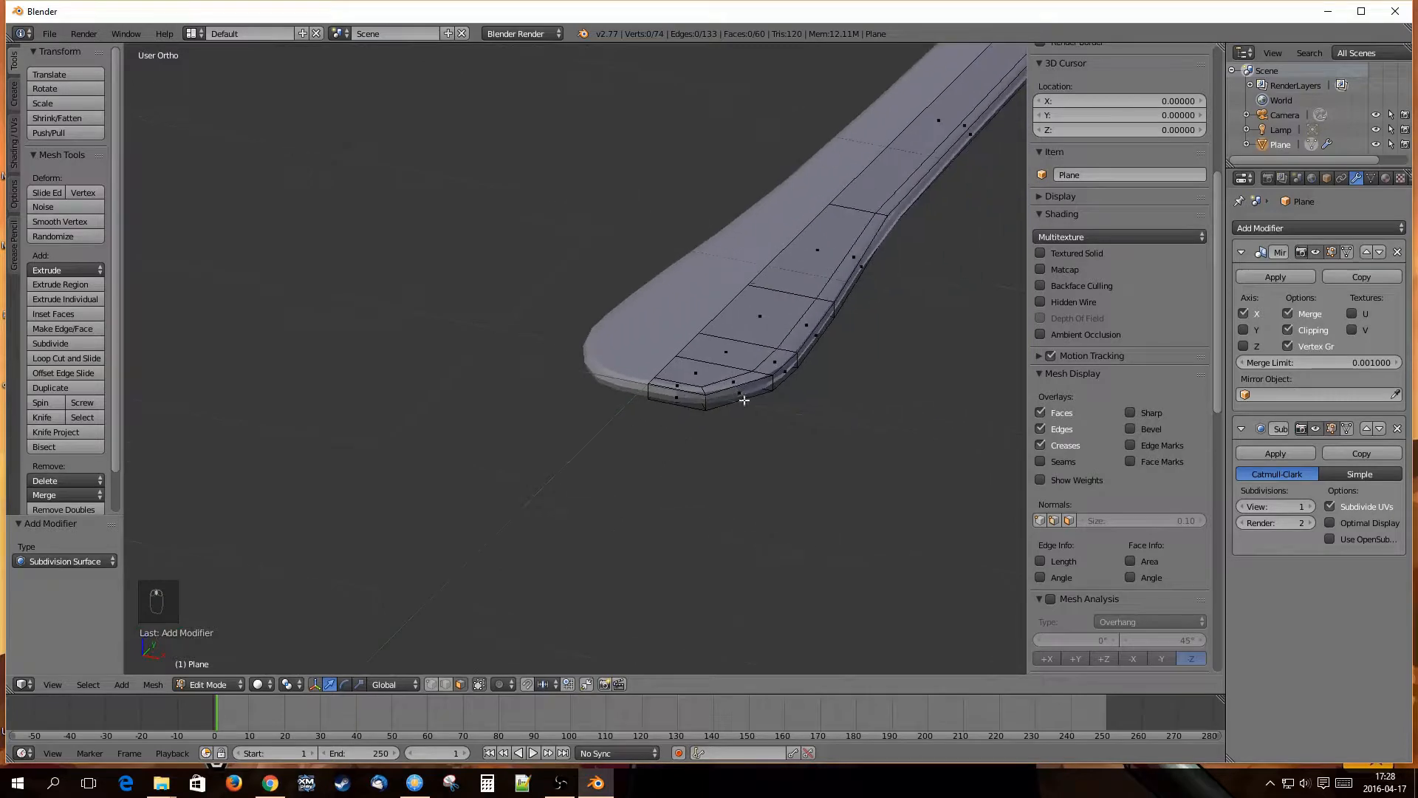
pyautogui.scroll(5, 744, 399)
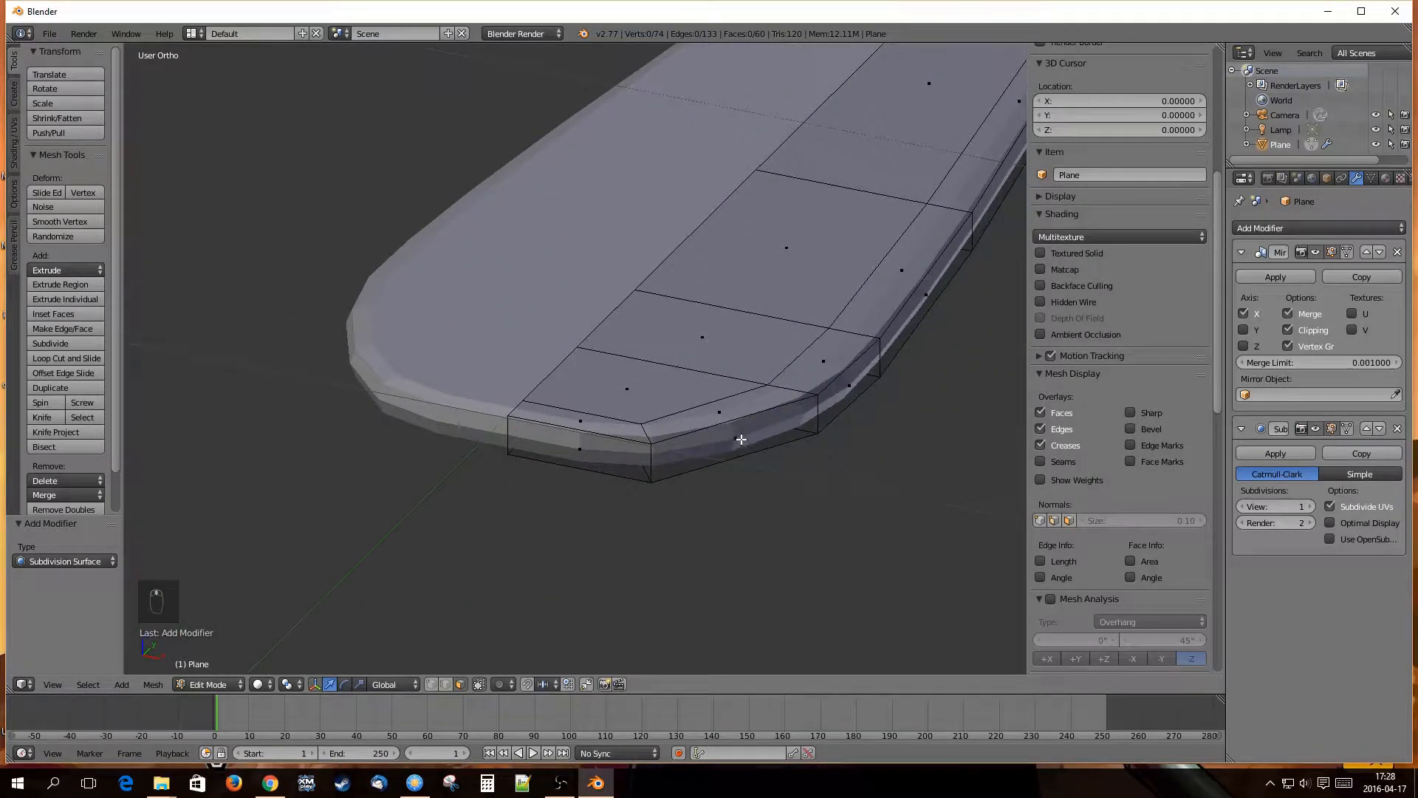
# Set the Subdivision Surface modifier's view subdivisions to 2 and check the rounding of the handle end.
pyautogui.click(1312, 506)
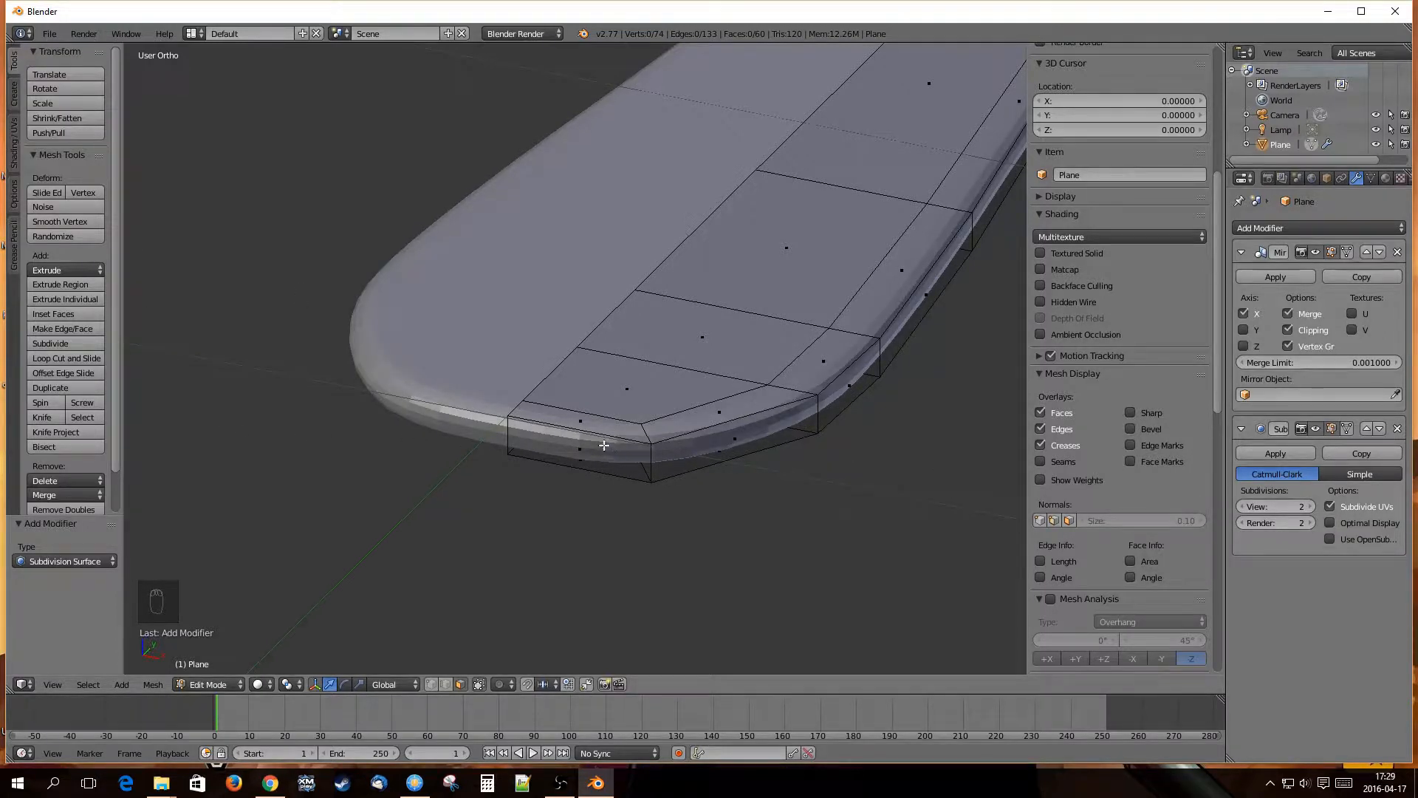
pyautogui.scroll(-1, 614, 485)
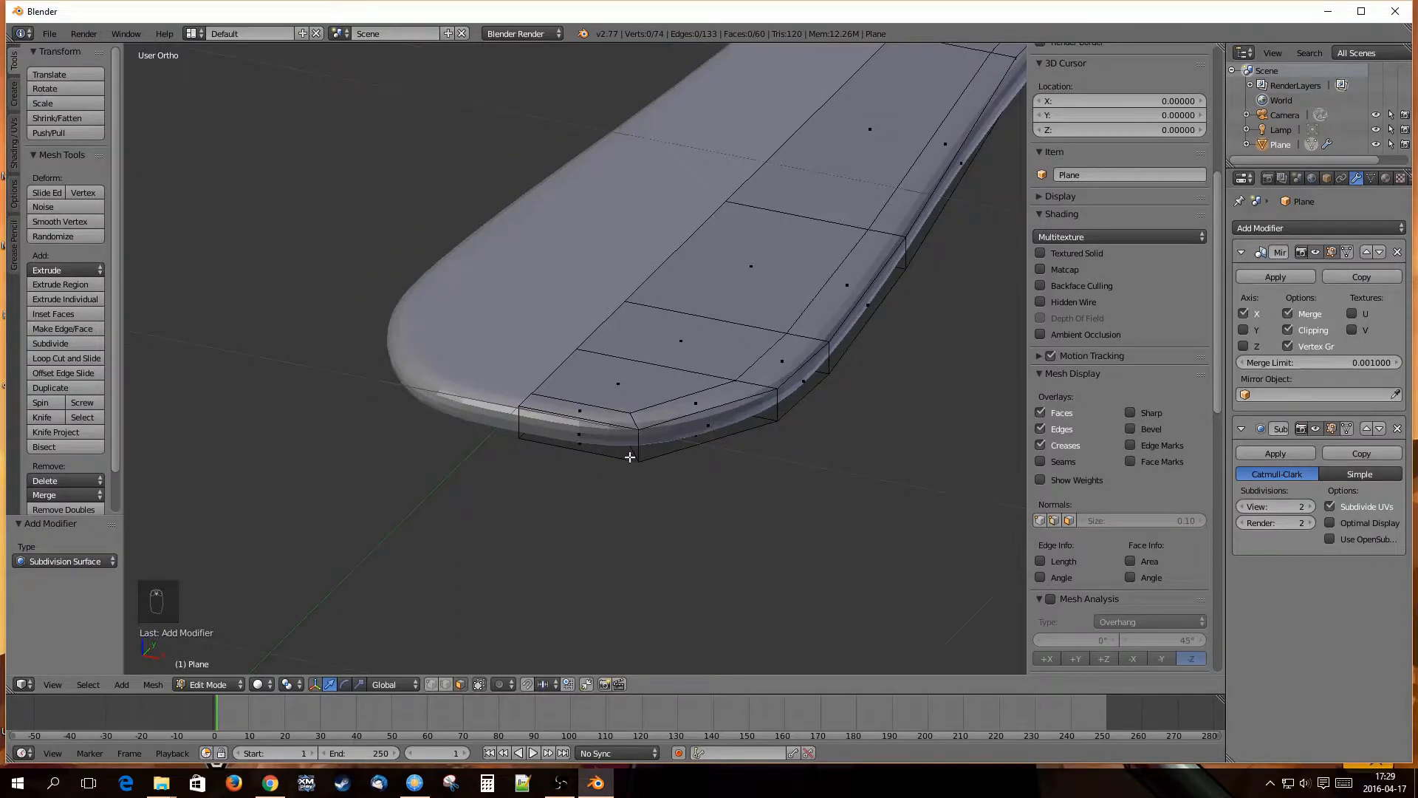
pyautogui.scroll(2, 629, 457)
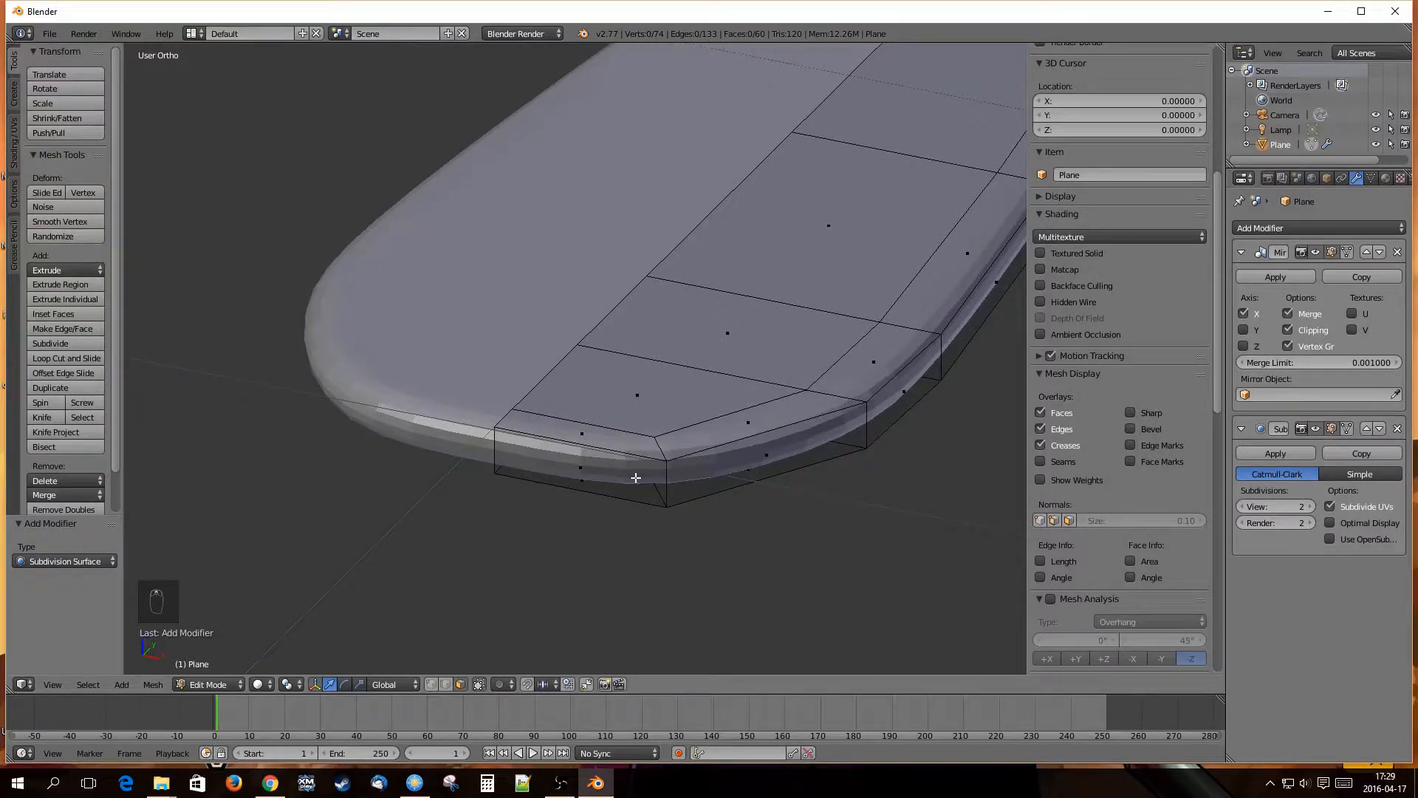
pyautogui.scroll(-2, 635, 478)
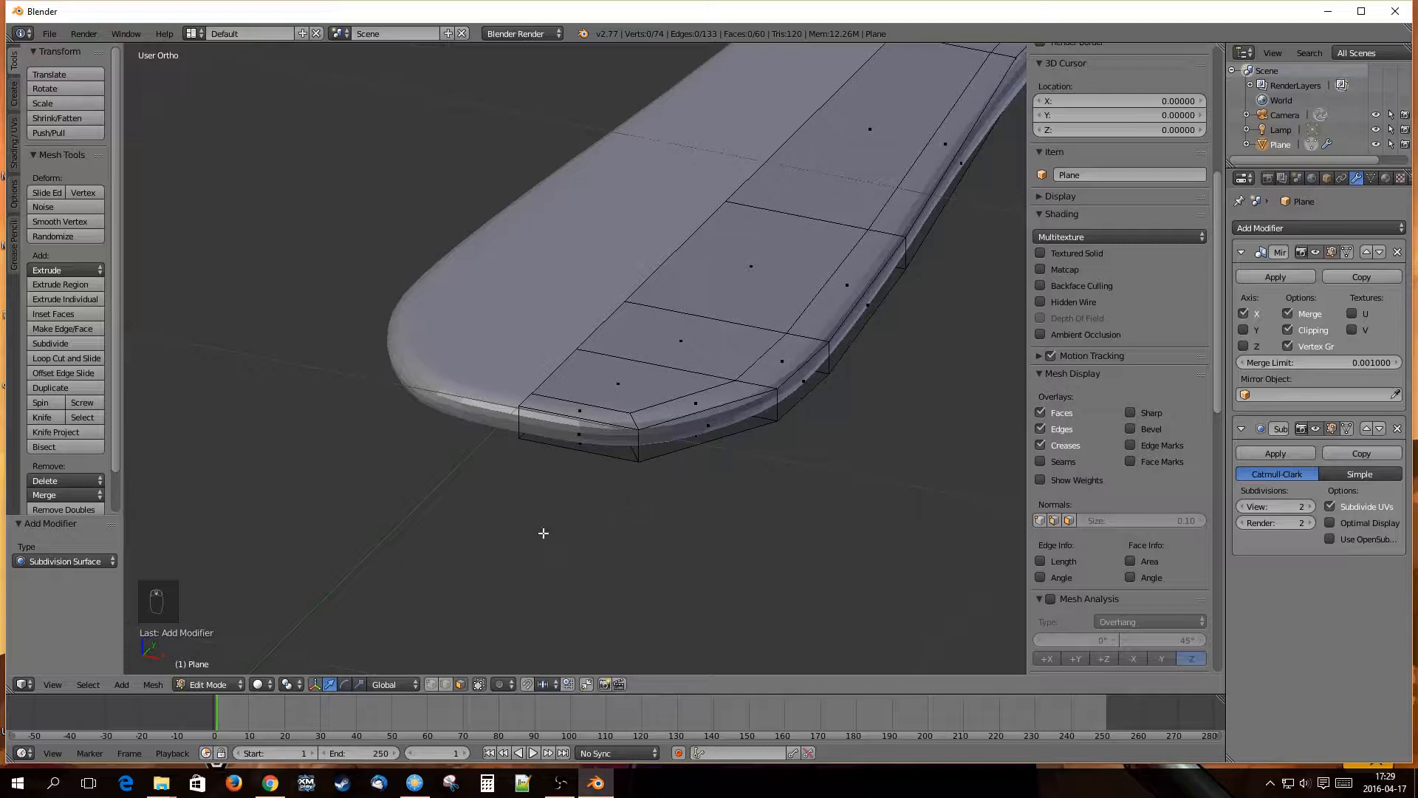
# Switch to Object Mode and apply smooth shading to the fork.
pyautogui.press('Tab')
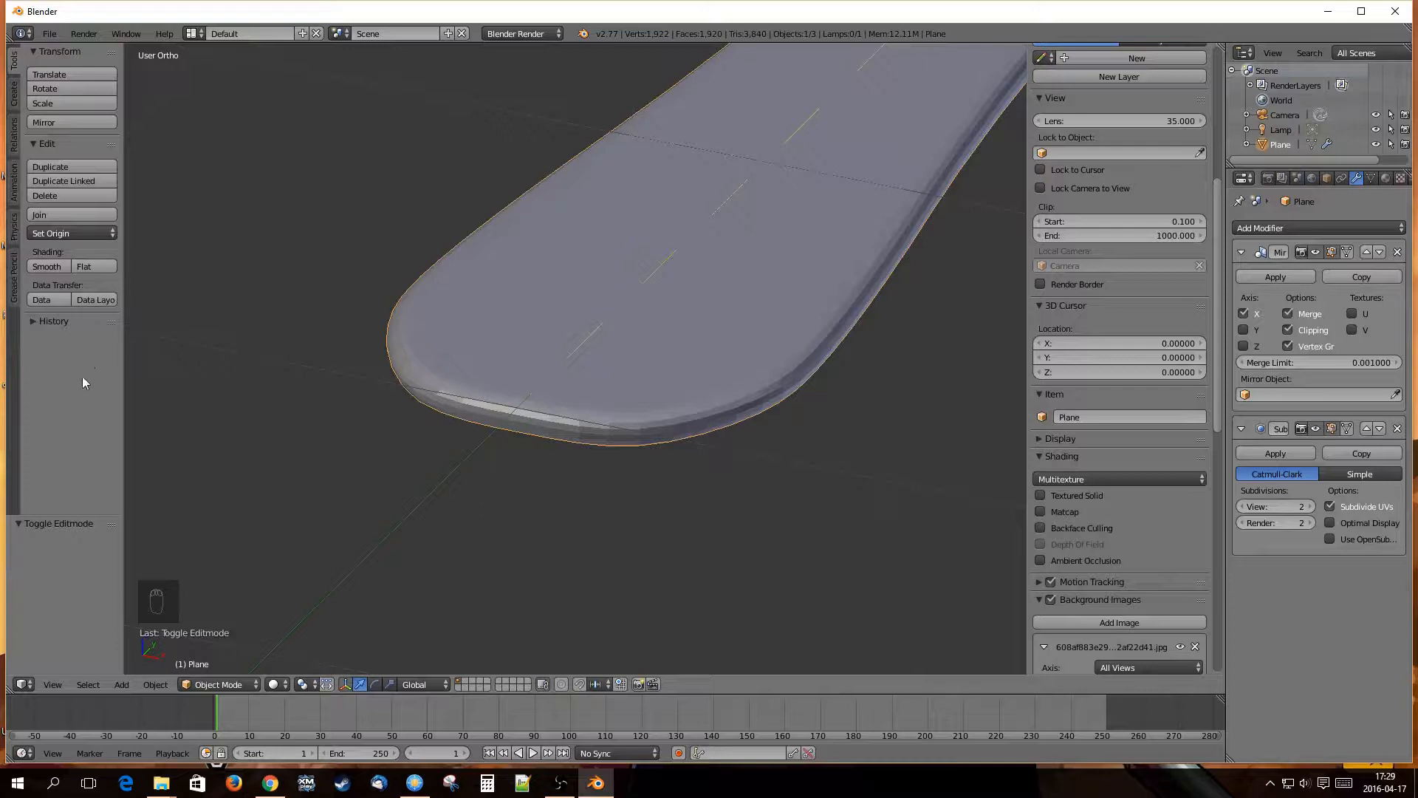
pyautogui.press('t')
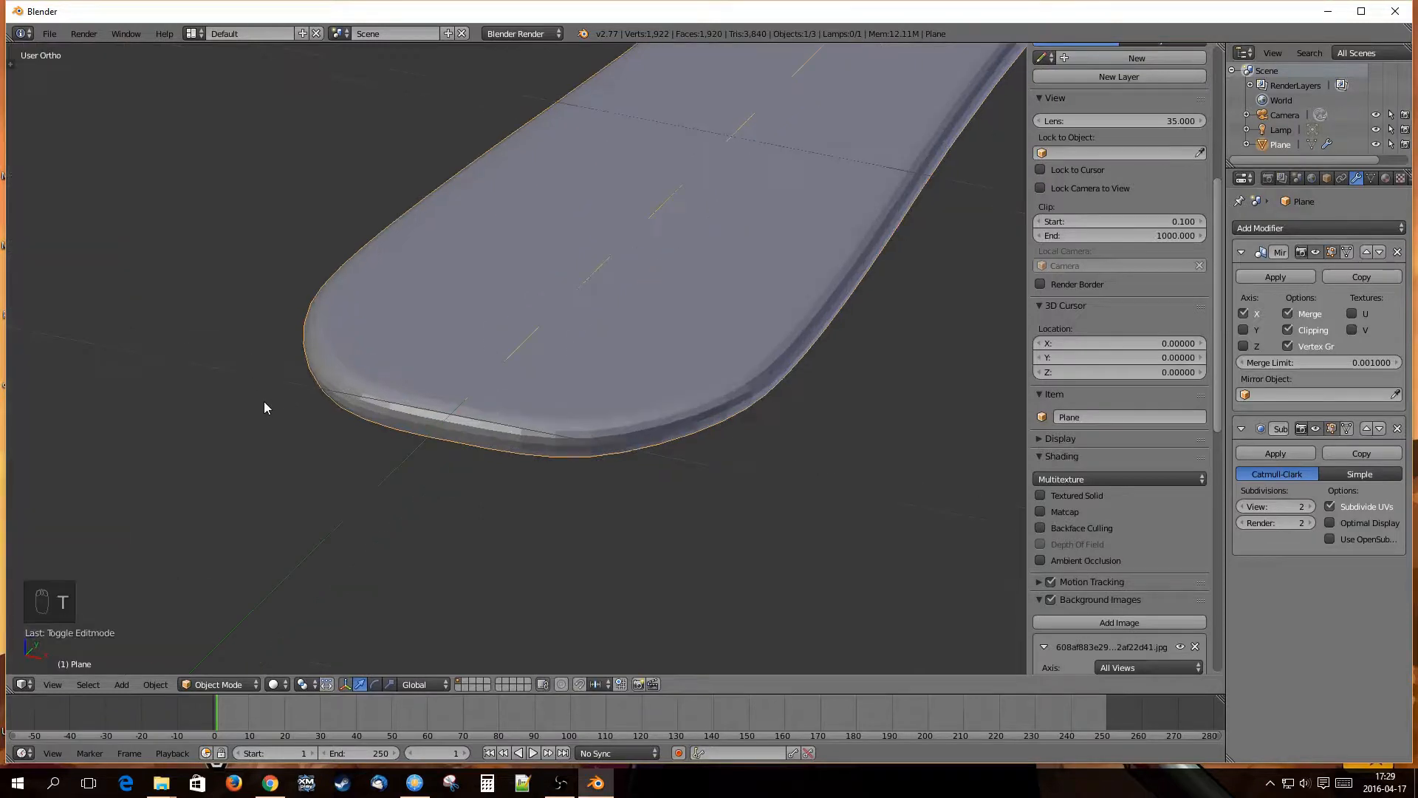
pyautogui.press('t')
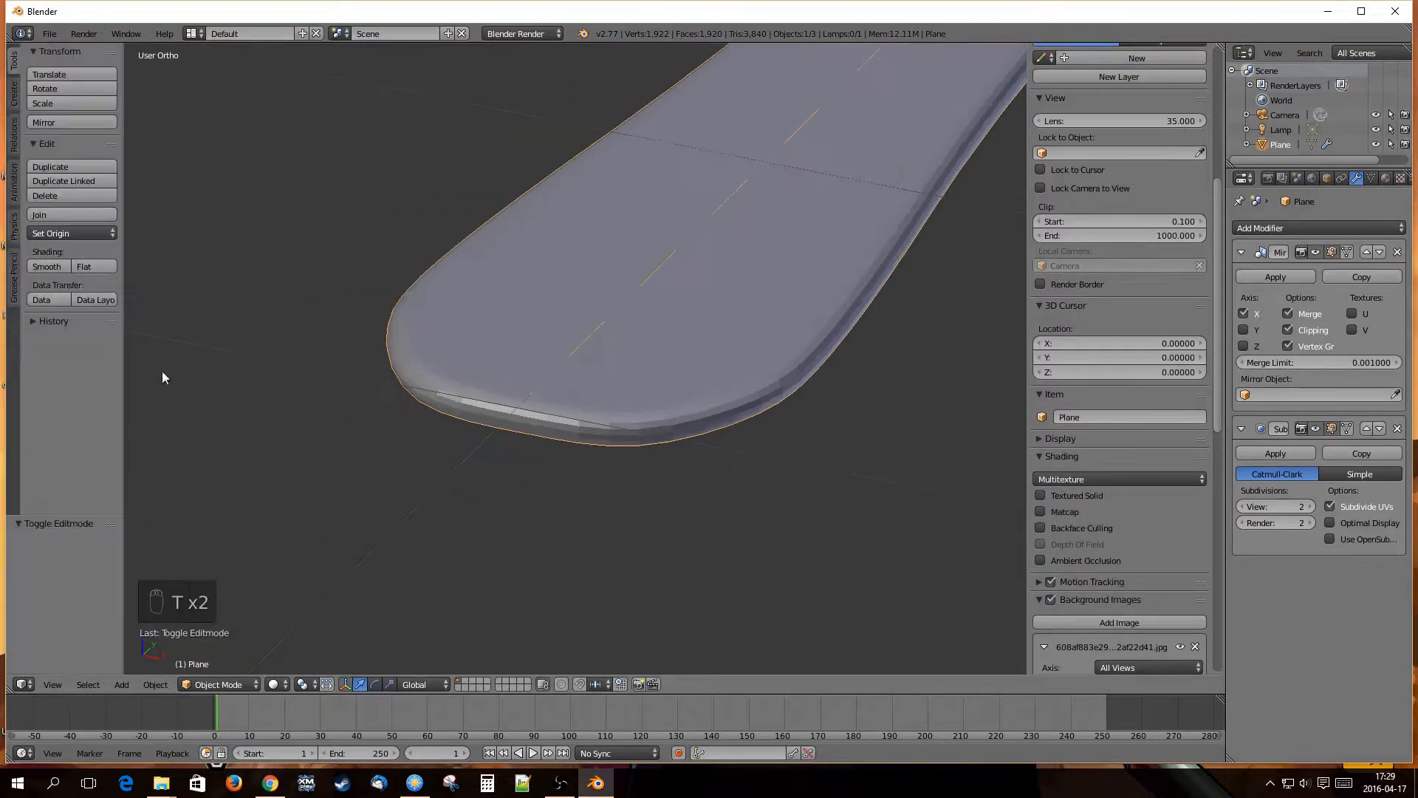
pyautogui.click(51, 266)
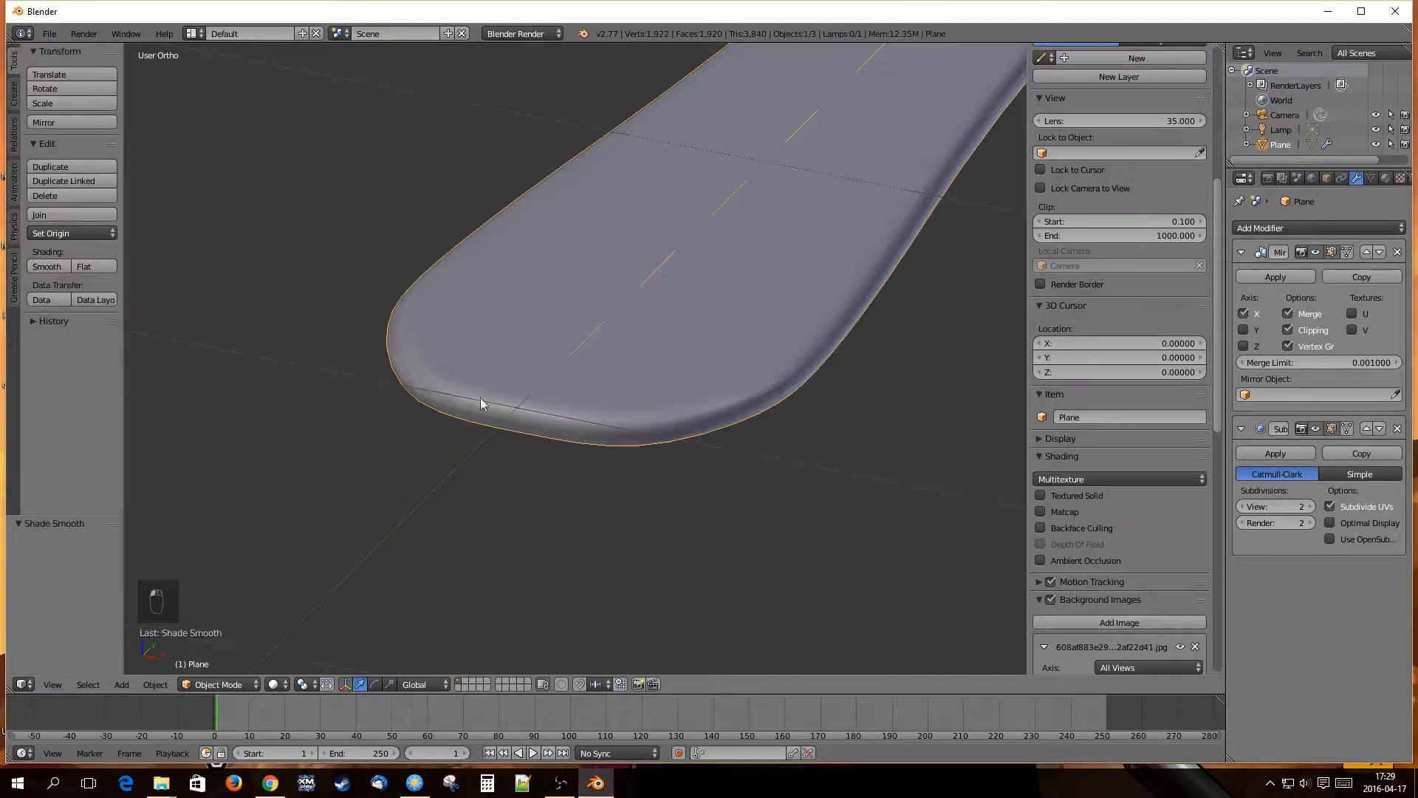
# Examine the smooth-shaded fork along the handle and around the head from several angles.
pyautogui.scroll(-3, 462, 446)
pyautogui.keyDown('shift'); pyautogui.moveTo(748, 282); pyautogui.dragTo(407, 641, button='middle'); pyautogui.keyUp('shift')
pyautogui.scroll(-3, 566, 525)
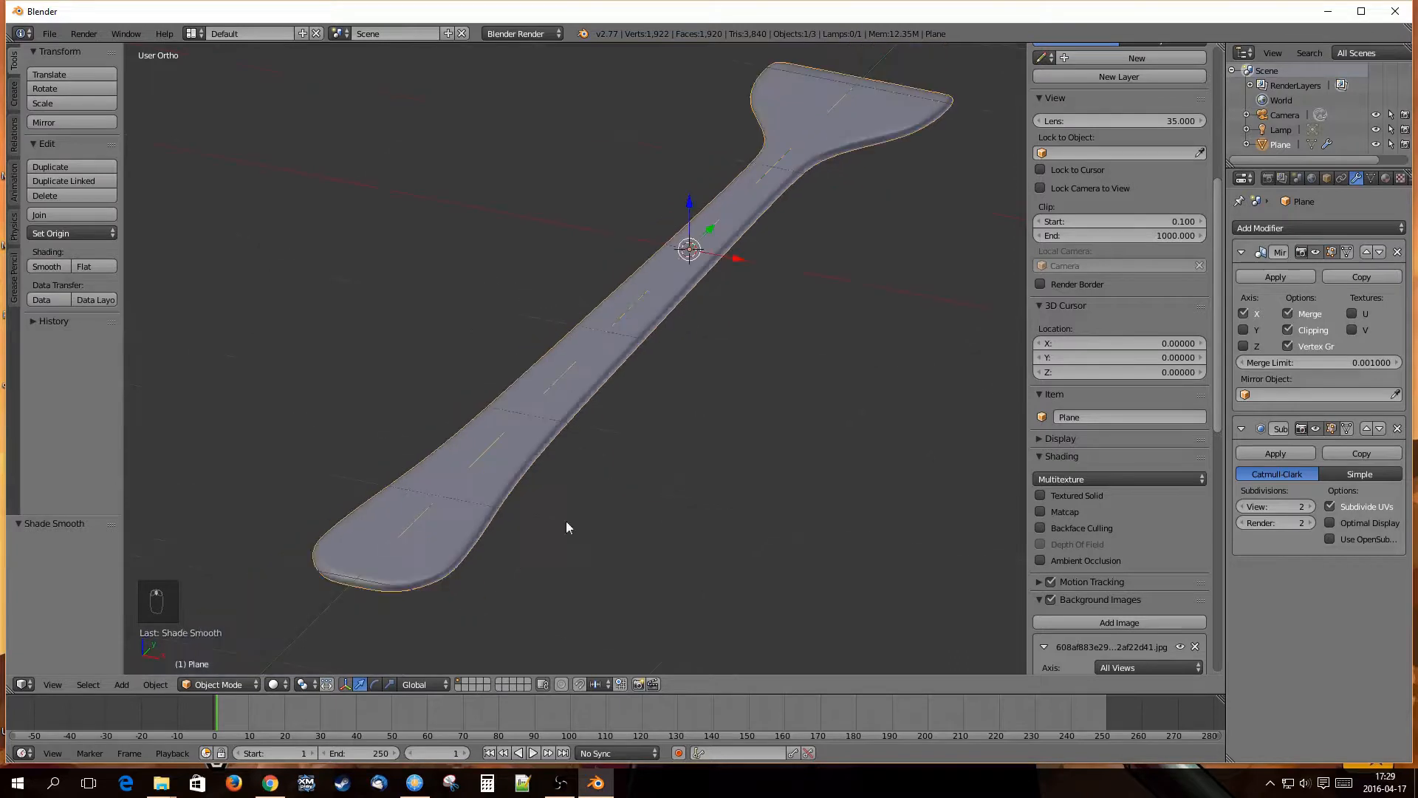
pyautogui.keyDown('shift'); pyautogui.moveTo(662, 447); pyautogui.dragTo(396, 718, button='middle'); pyautogui.keyUp('shift')
pyautogui.scroll(4, 569, 449)
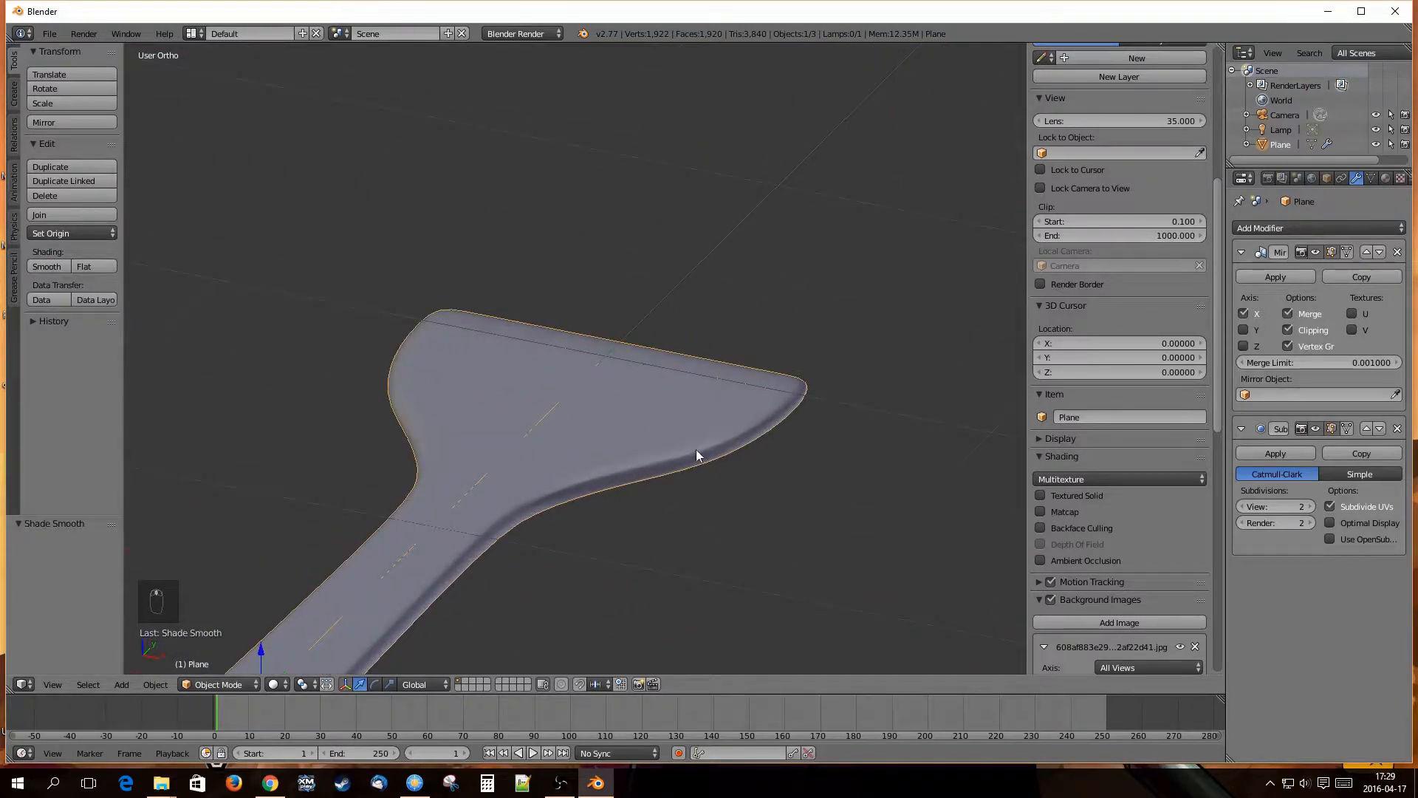
pyautogui.moveTo(696, 449); pyautogui.dragTo(534, 329, button='middle')
pyautogui.scroll(-1, 536, 343)
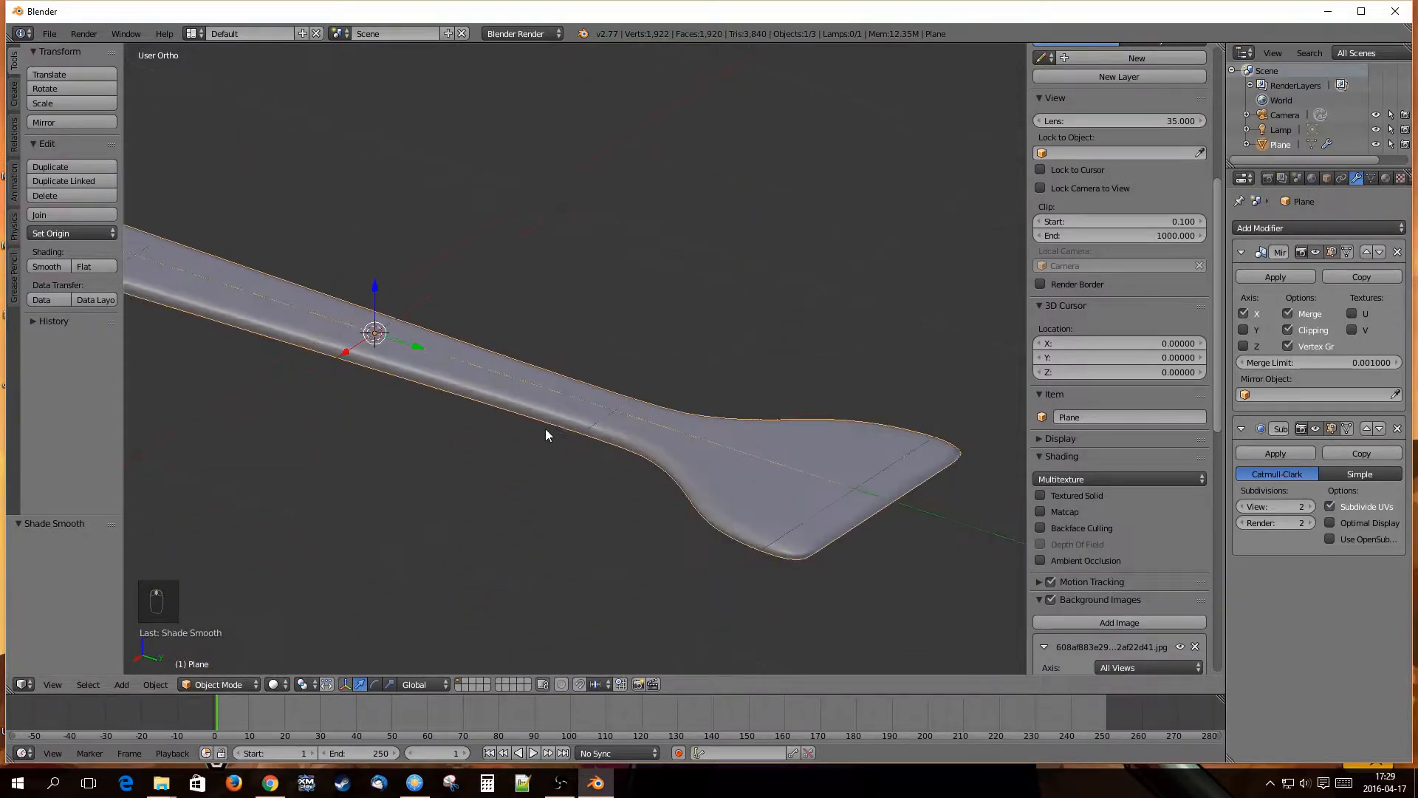
pyautogui.moveTo(551, 500); pyautogui.dragTo(679, 479, button='middle')
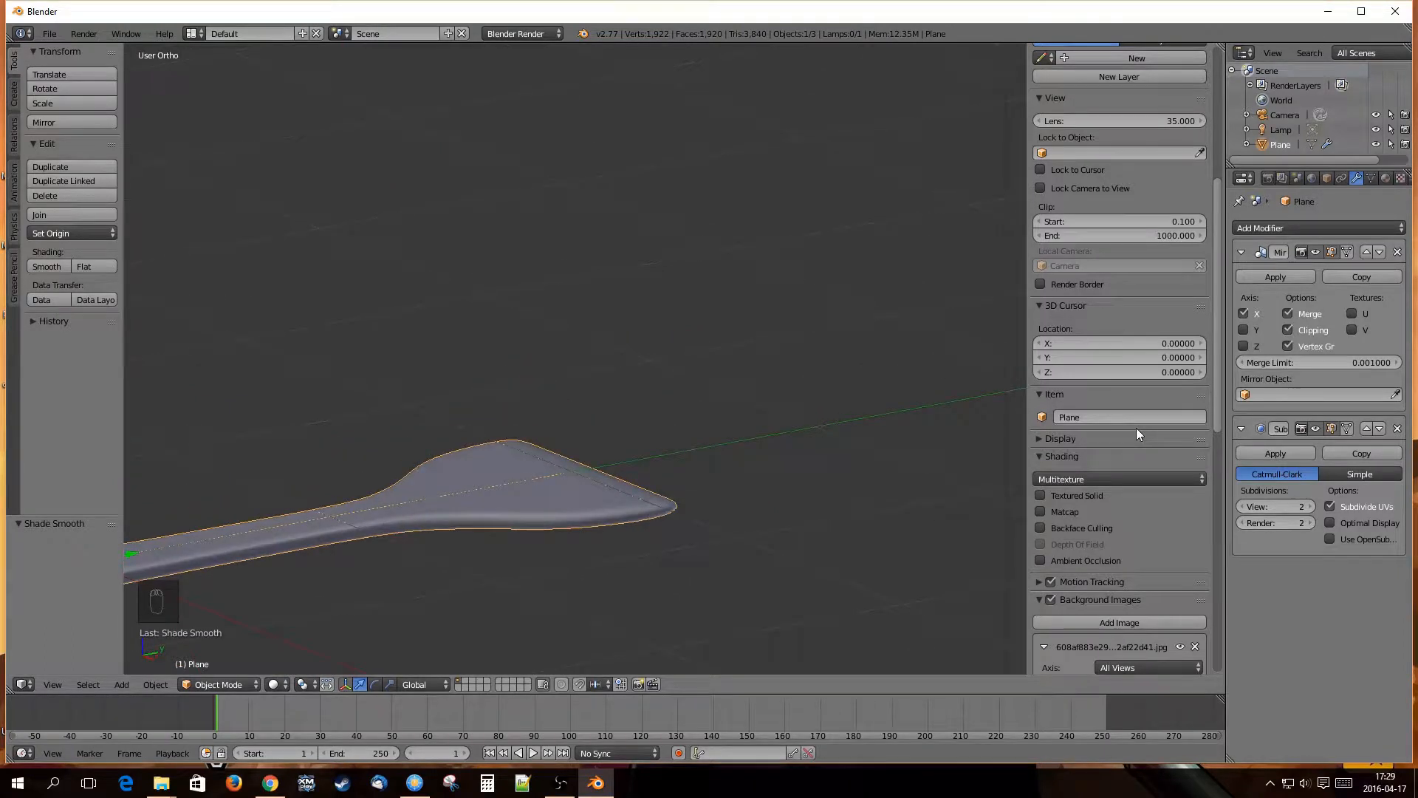
# Enable Matcap shading in the viewport with the dark reflective chrome preset and inspect the fork head.
pyautogui.press('n')
pyautogui.press('n')
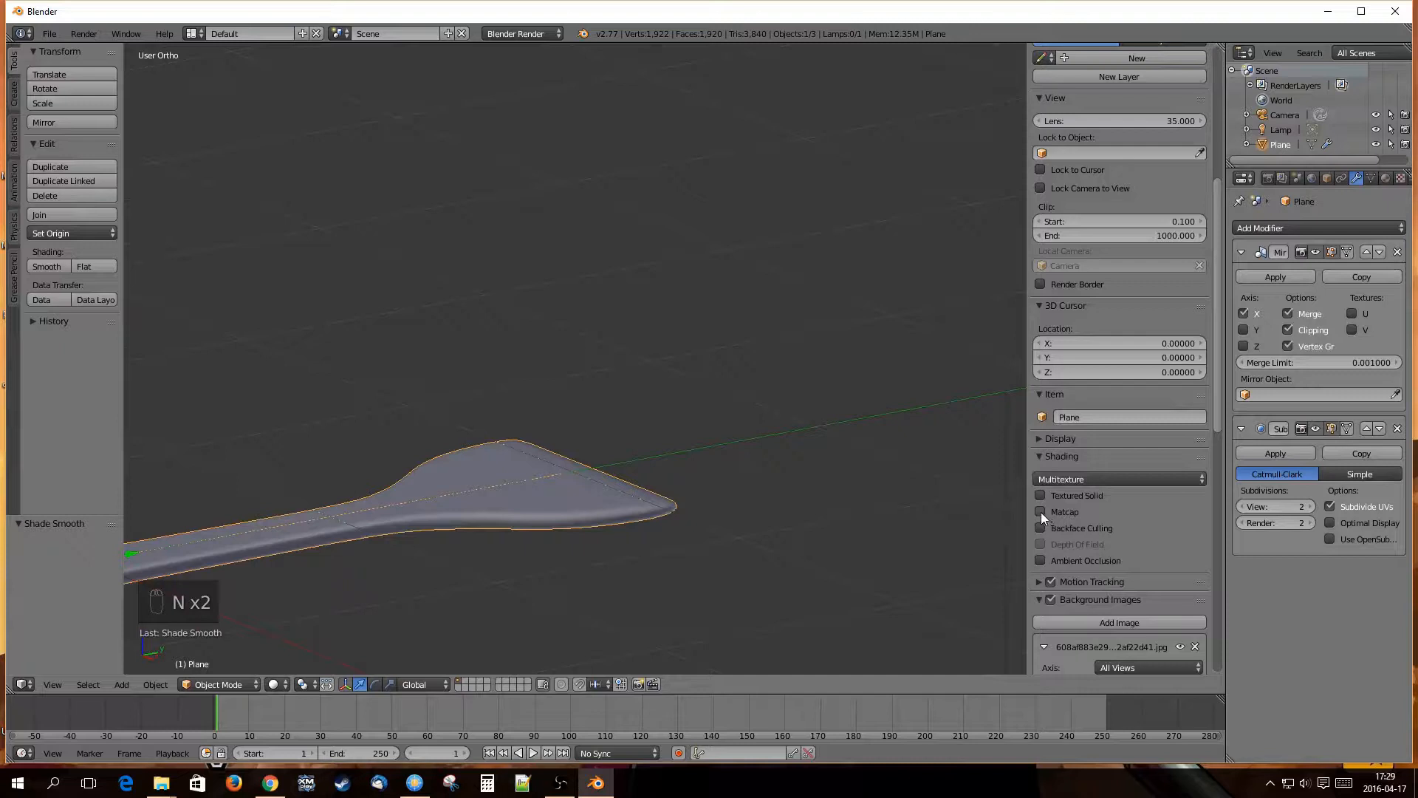
pyautogui.click(1040, 512)
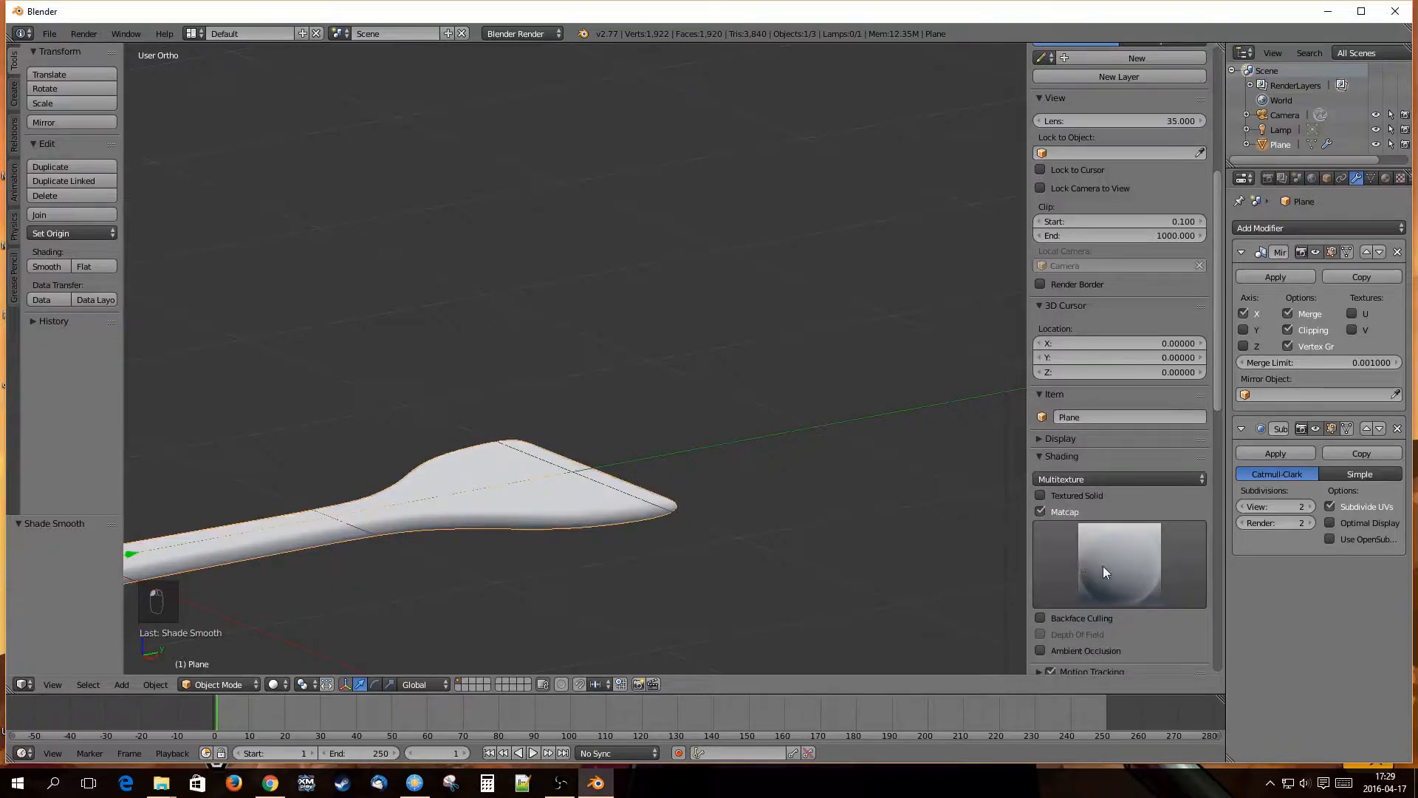
pyautogui.click(1102, 566)
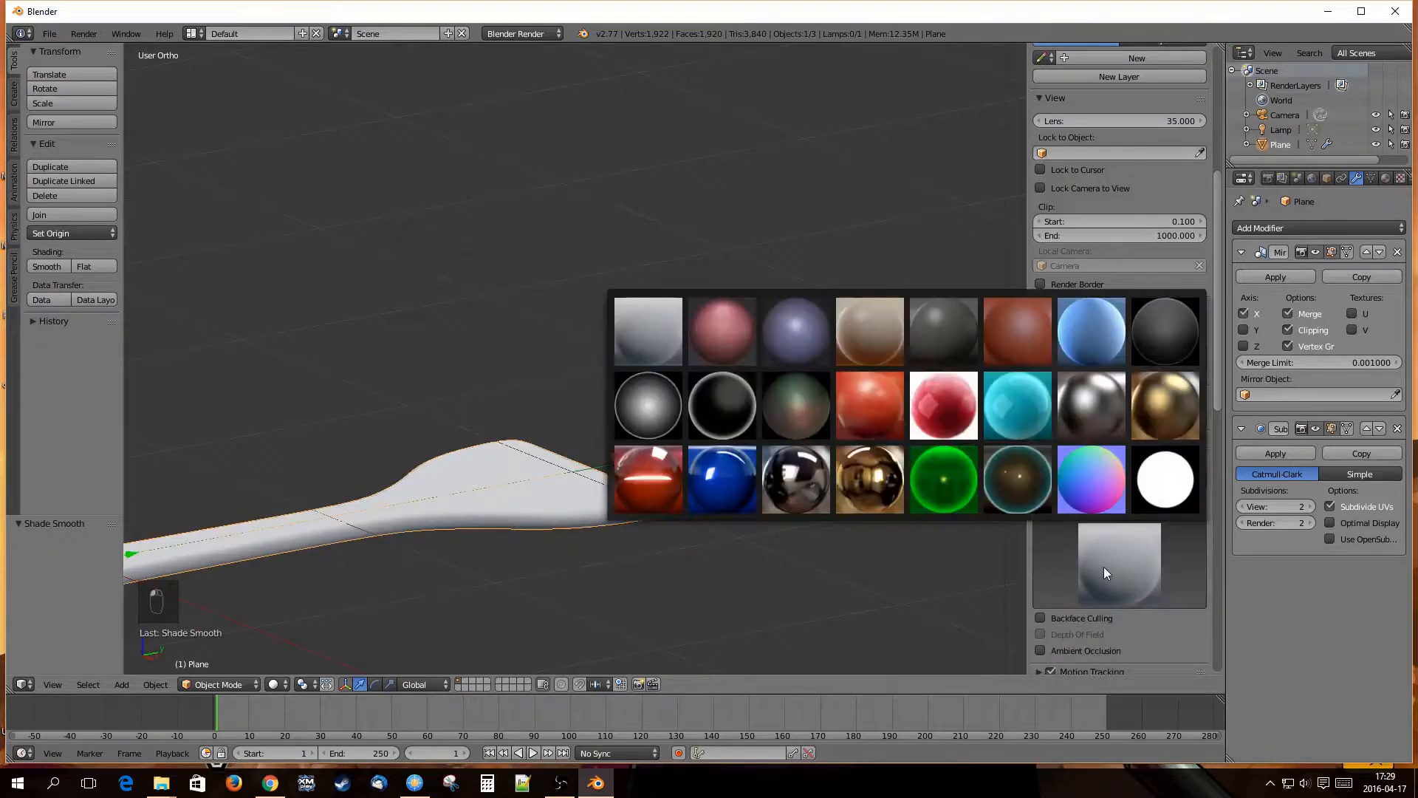
pyautogui.click(805, 482)
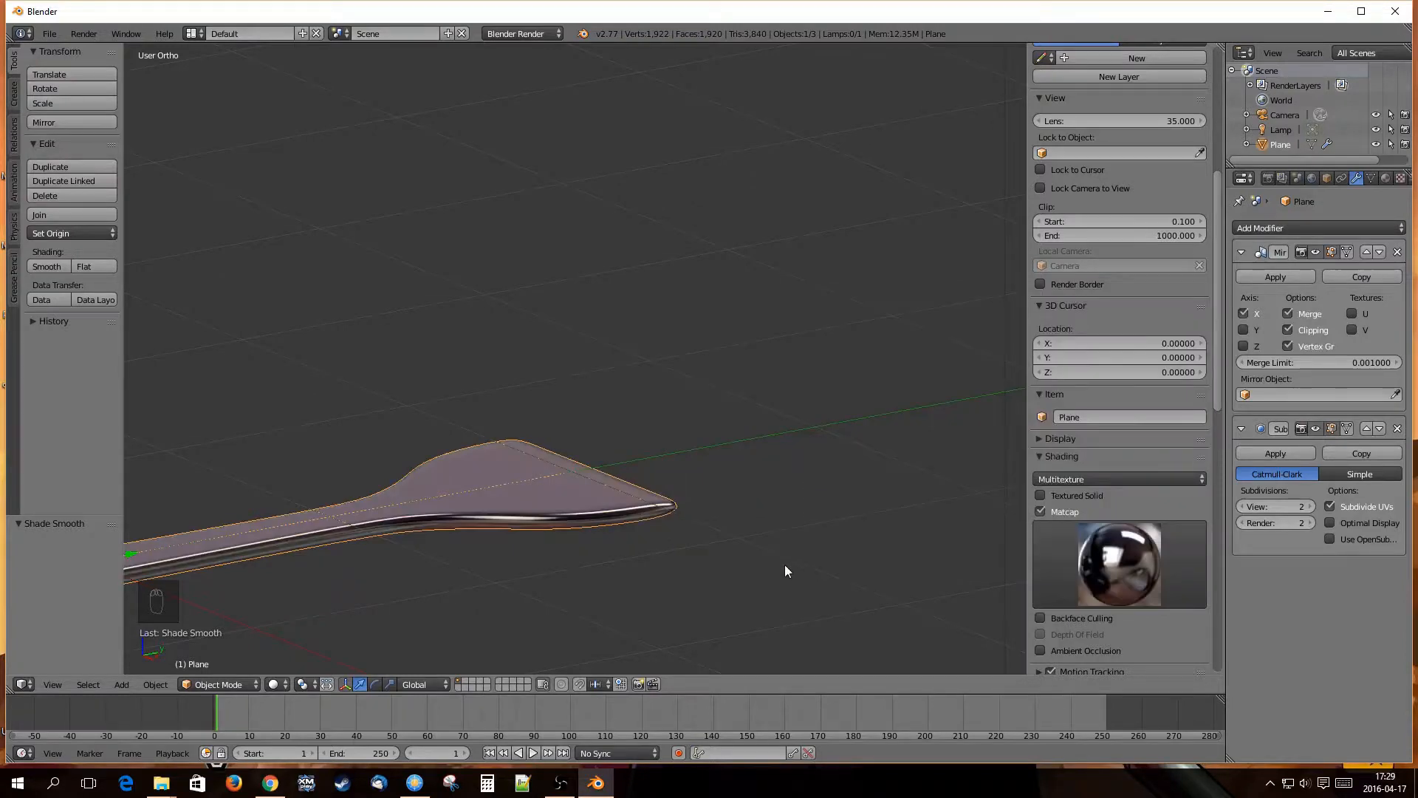
pyautogui.moveTo(784, 564); pyautogui.dragTo(470, 469, button='middle')
pyautogui.scroll(4, 821, 517)
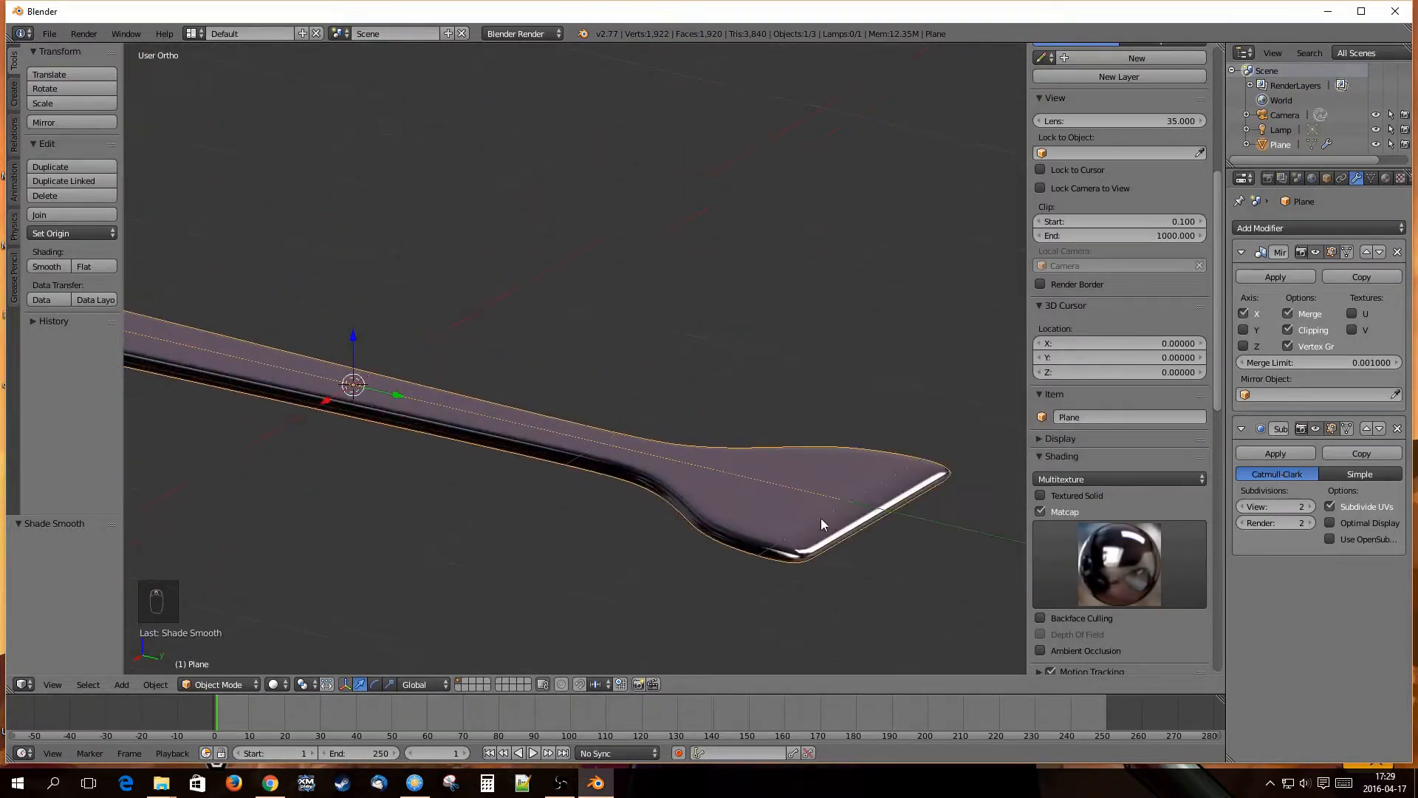
pyautogui.keyDown('shift'); pyautogui.moveTo(851, 565); pyautogui.dragTo(626, 392, button='middle'); pyautogui.keyUp('shift')
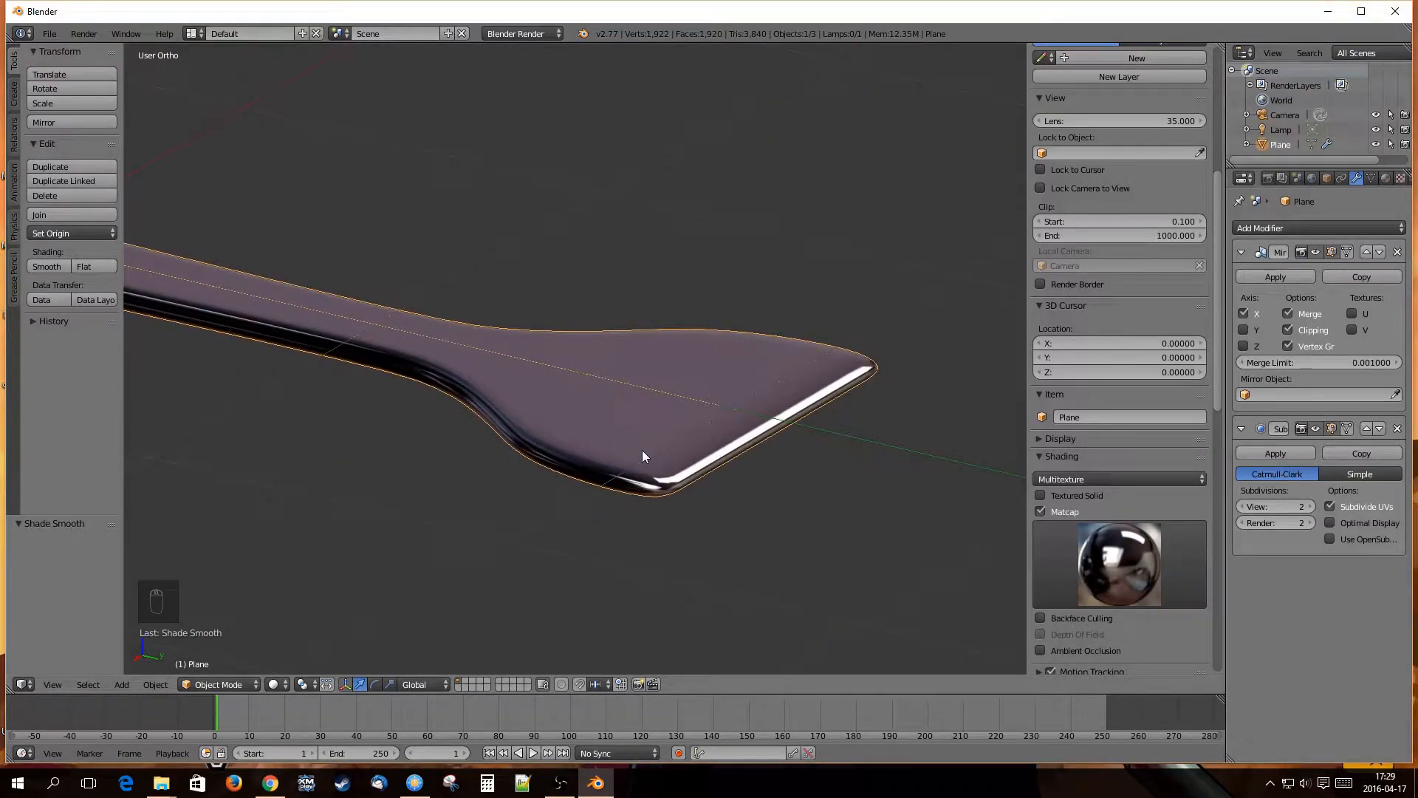
# Enter Edit Mode and select the wide end face at the front of the fork head.
pyautogui.press('Tab')
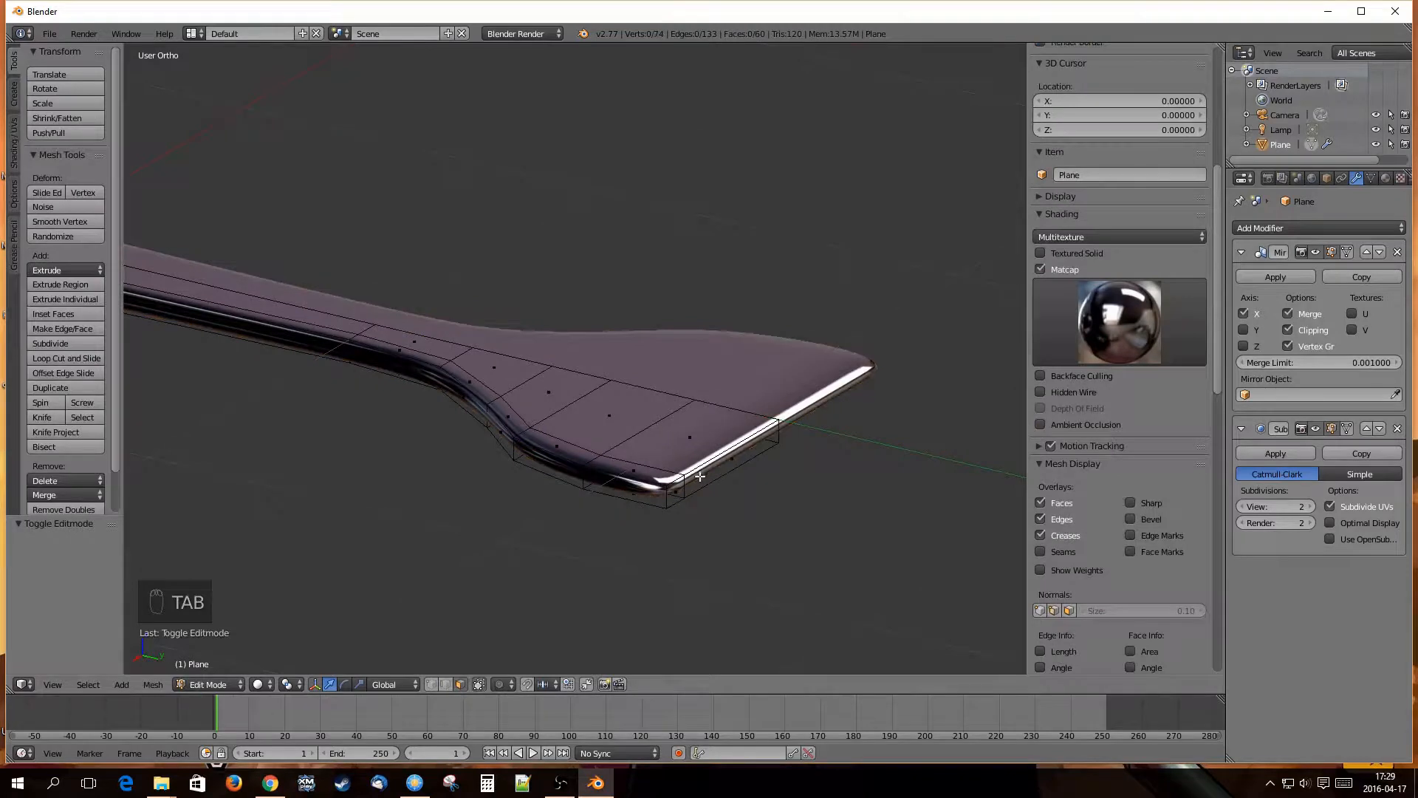
pyautogui.moveTo(741, 499); pyautogui.dragTo(673, 499, button='middle')
pyautogui.scroll(2, 672, 498)
pyautogui.scroll(-1, 649, 487)
pyautogui.scroll(3, 716, 475)
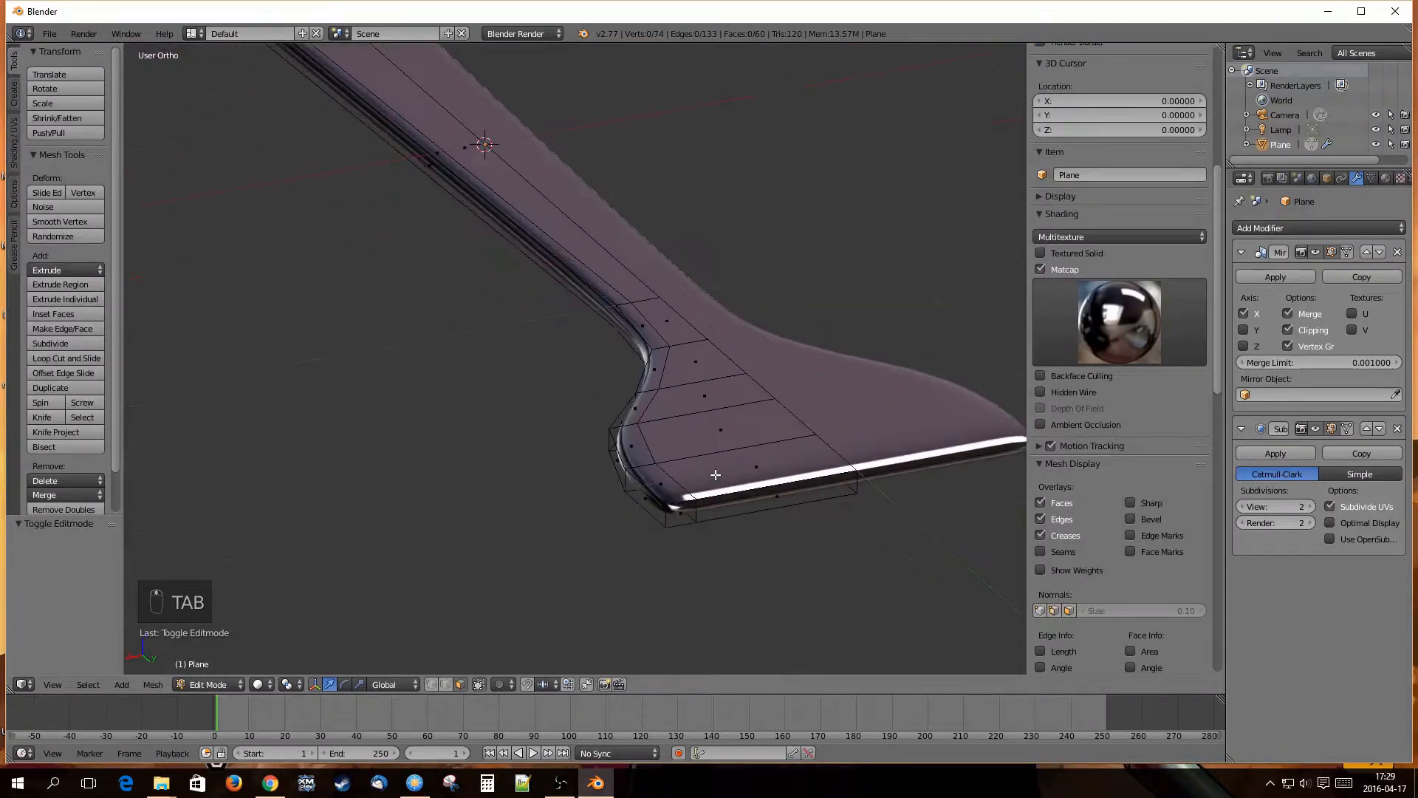
pyautogui.keyDown('shift'); pyautogui.moveTo(819, 520); pyautogui.dragTo(654, 430, button='middle'); pyautogui.keyUp('shift')
pyautogui.rightClick(554, 422)
pyautogui.scroll(2, 480, 477)
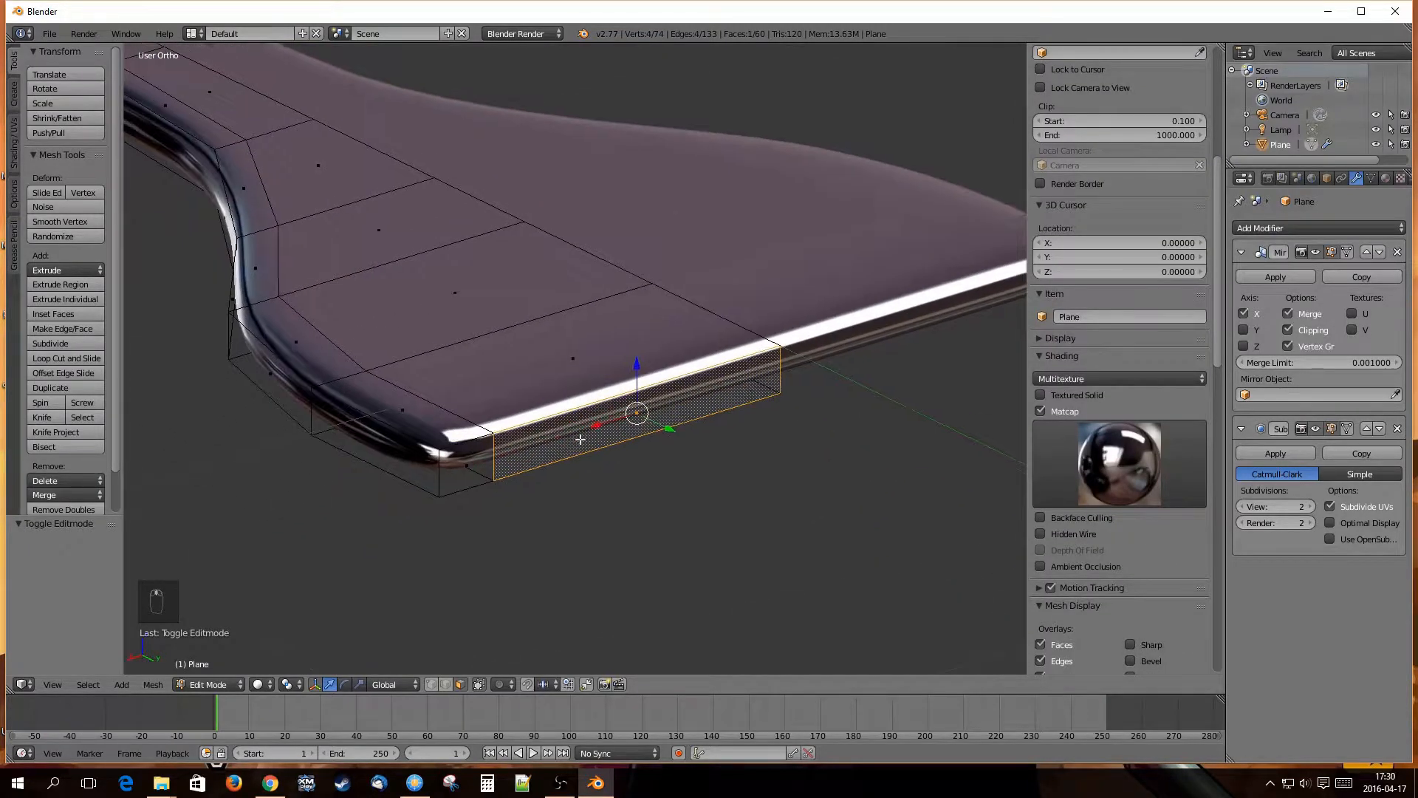
pyautogui.scroll(-2, 554, 461)
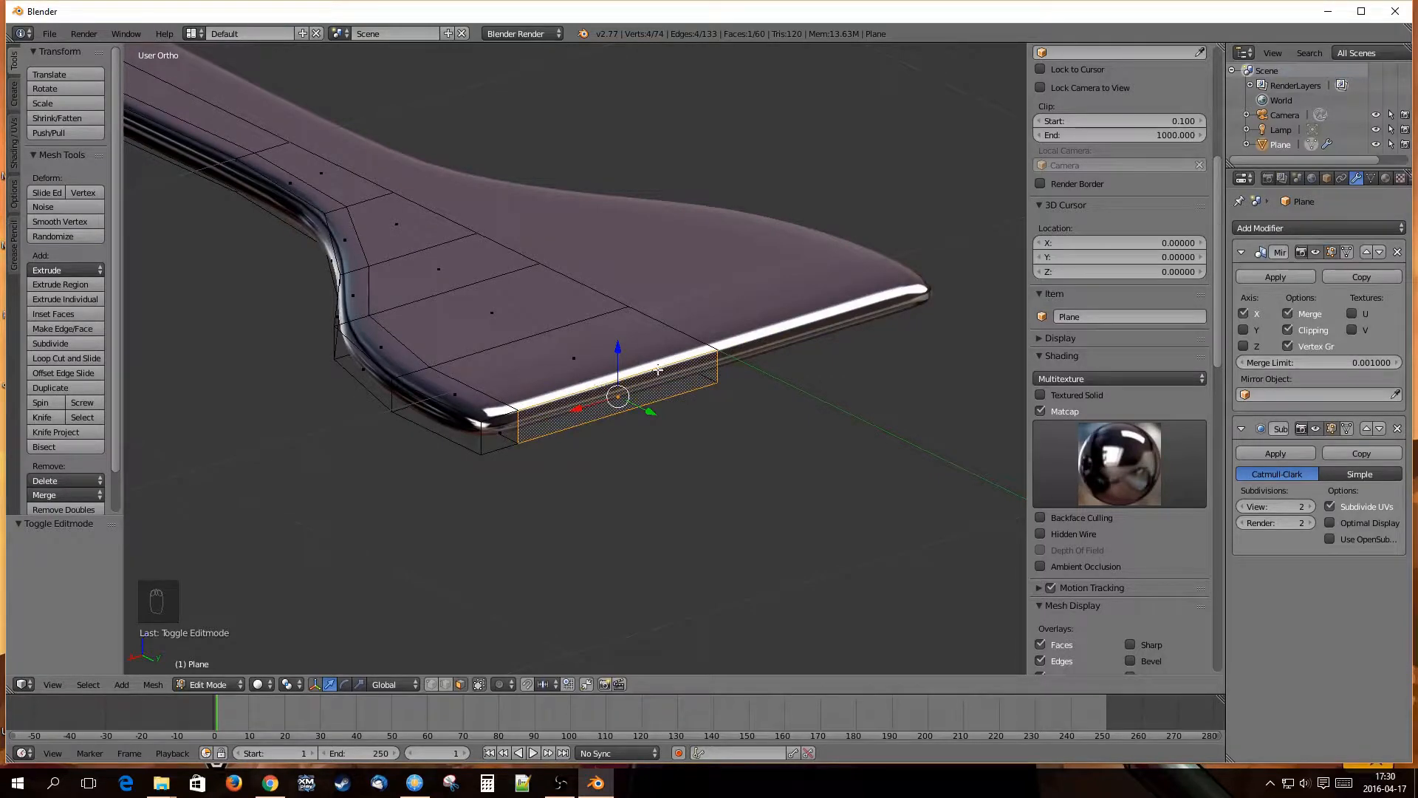
pyautogui.moveTo(654, 379); pyautogui.dragTo(579, 448, button='middle')
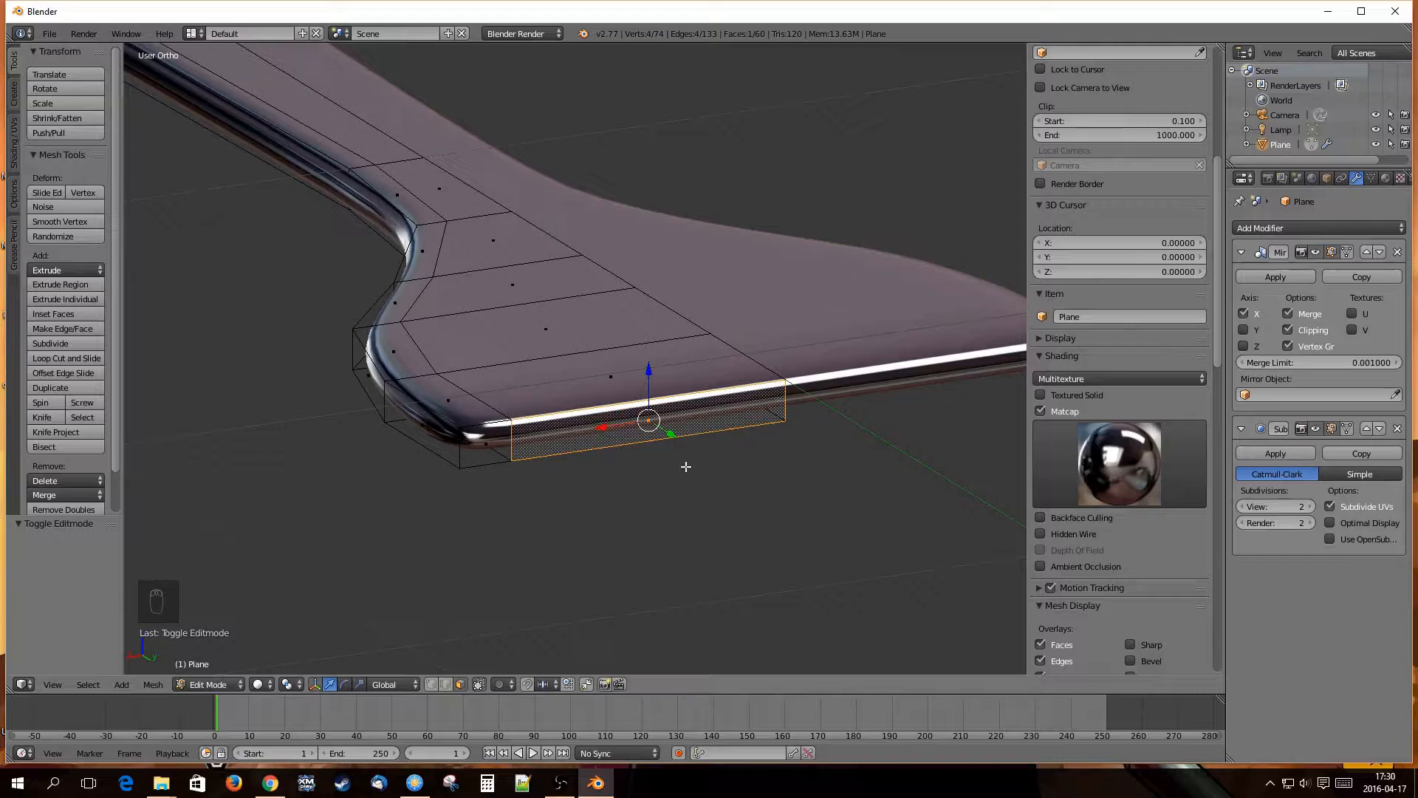
# Subdivide the upper and lower long edges of the head's front face with 2 cuts, using edge selection.
pyautogui.hotkey('ctrl', 'Tab')
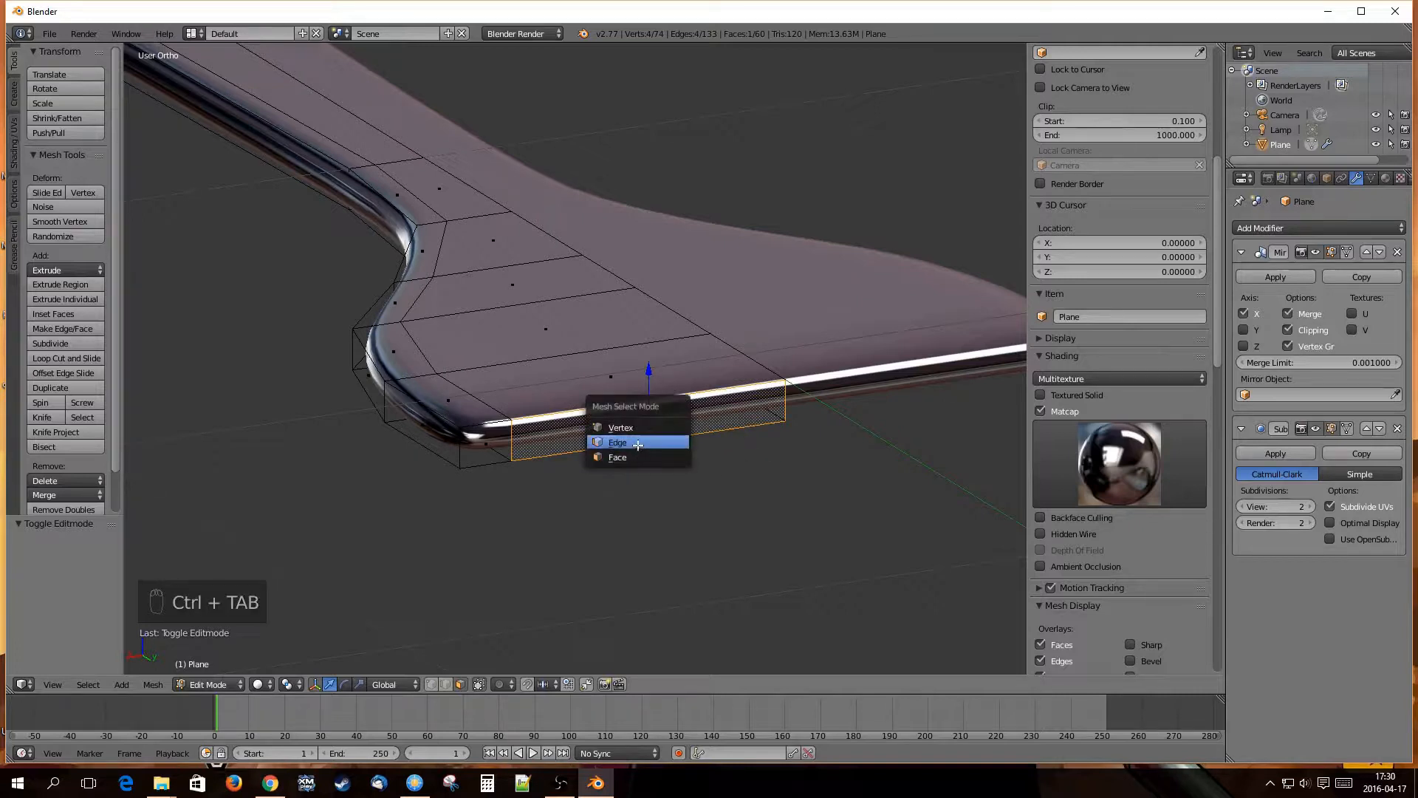
pyautogui.click(637, 444)
pyautogui.rightClick(591, 407)
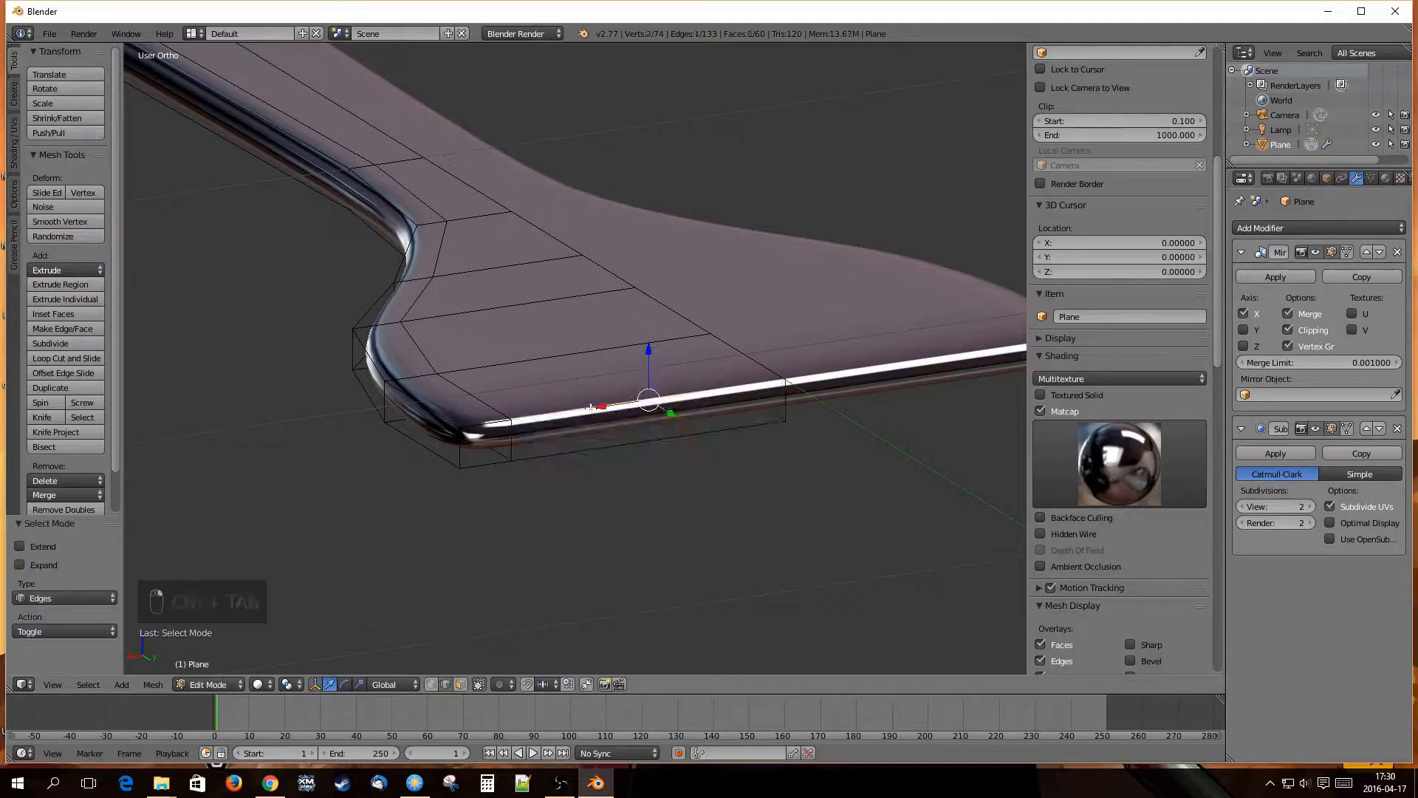
pyautogui.moveTo(602, 435)
pyautogui.mouseDown(button='middle')
pyautogui.moveTo(608, 411)
pyautogui.moveTo(601, 444)
pyautogui.mouseUp(button='middle')
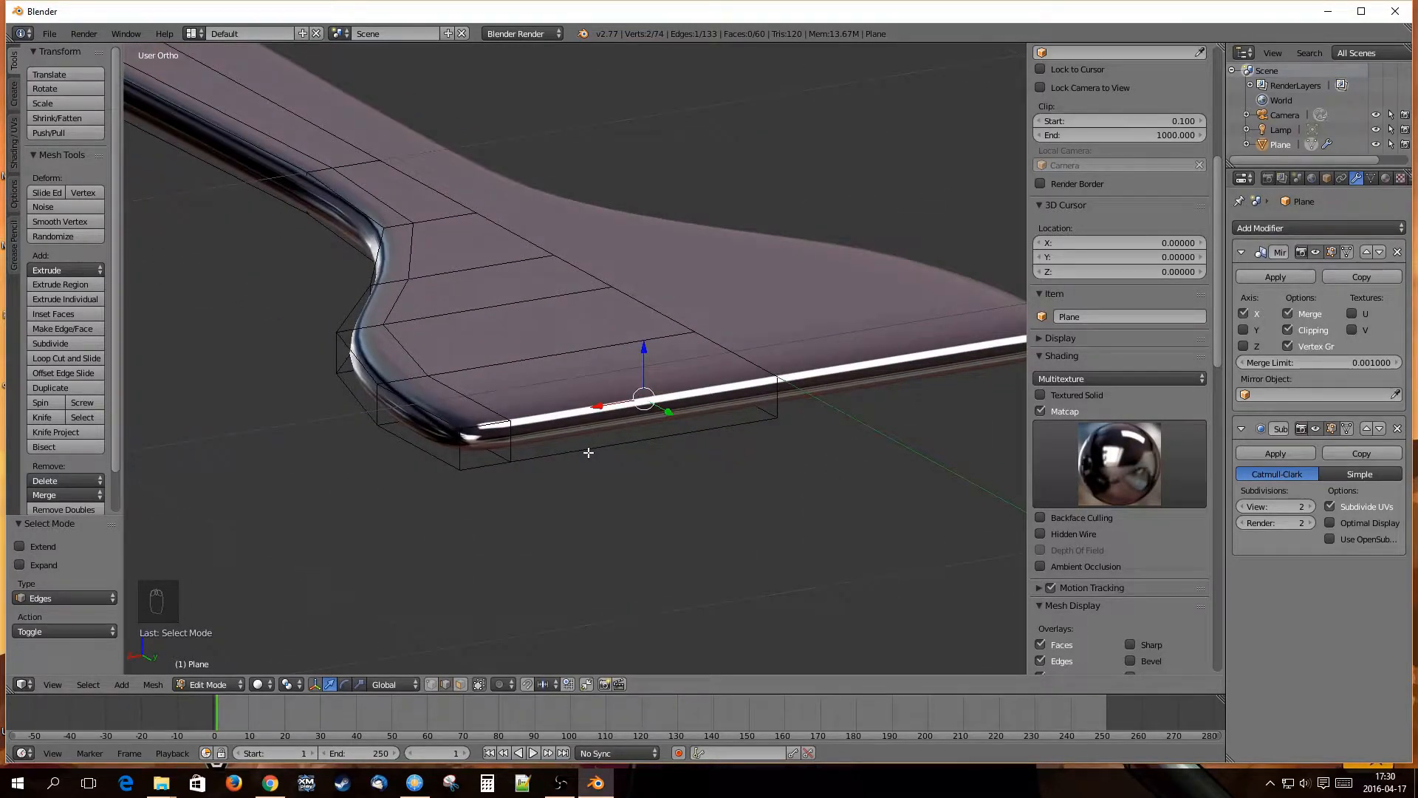
pyautogui.keyDown('shift'); pyautogui.rightClick(589, 450); pyautogui.keyUp('shift')
pyautogui.moveTo(596, 452); pyautogui.dragTo(616, 473, button='middle')
pyautogui.press('w')
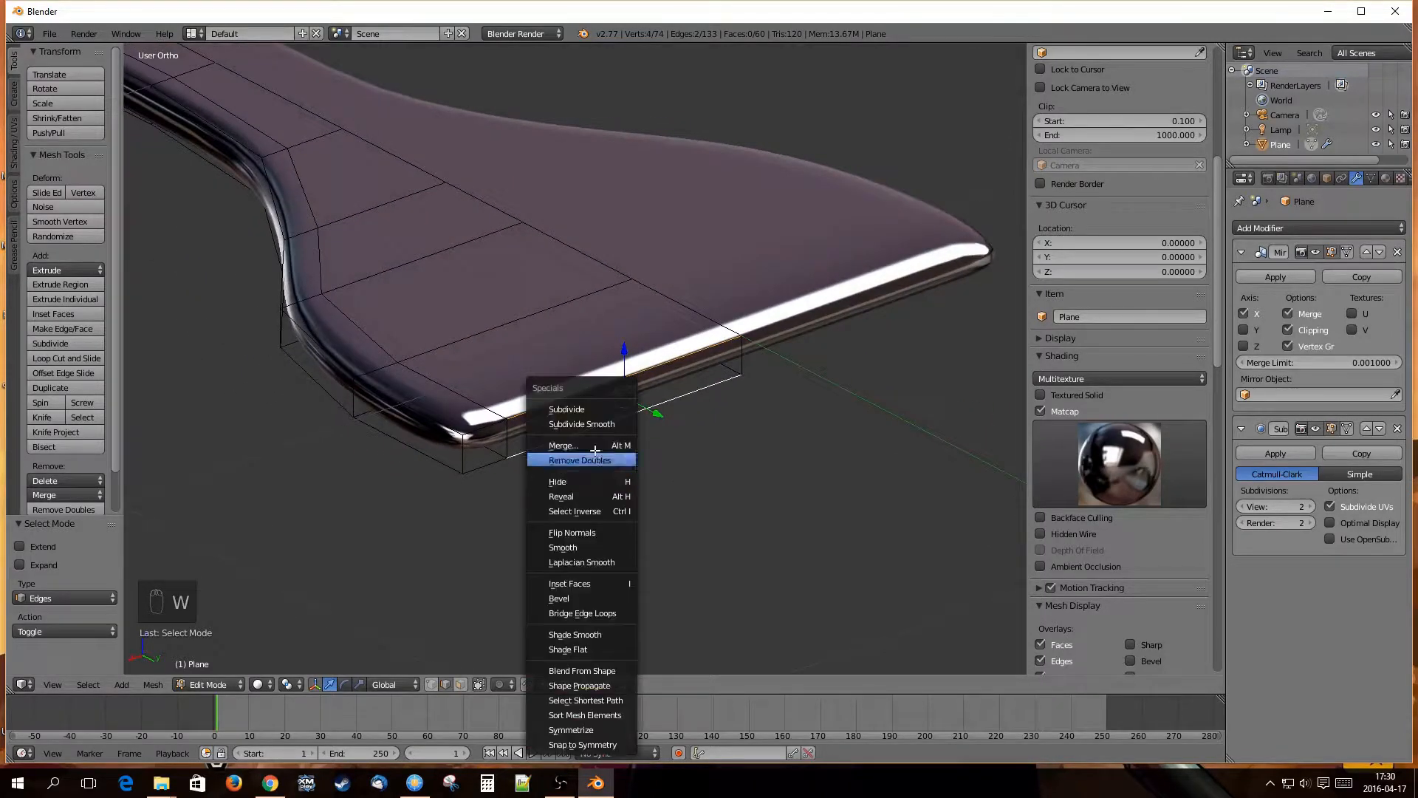
pyautogui.click(586, 410)
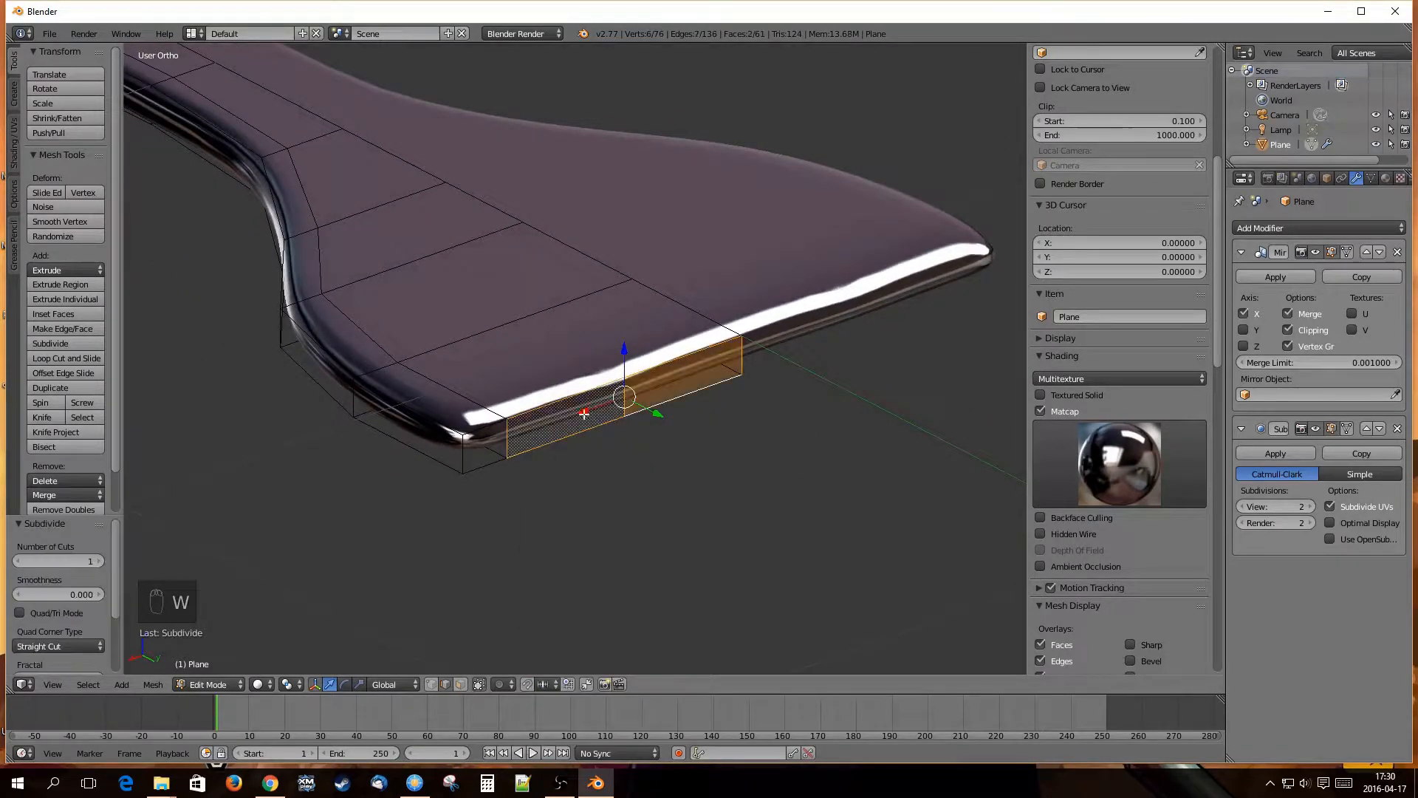
pyautogui.click(100, 562)
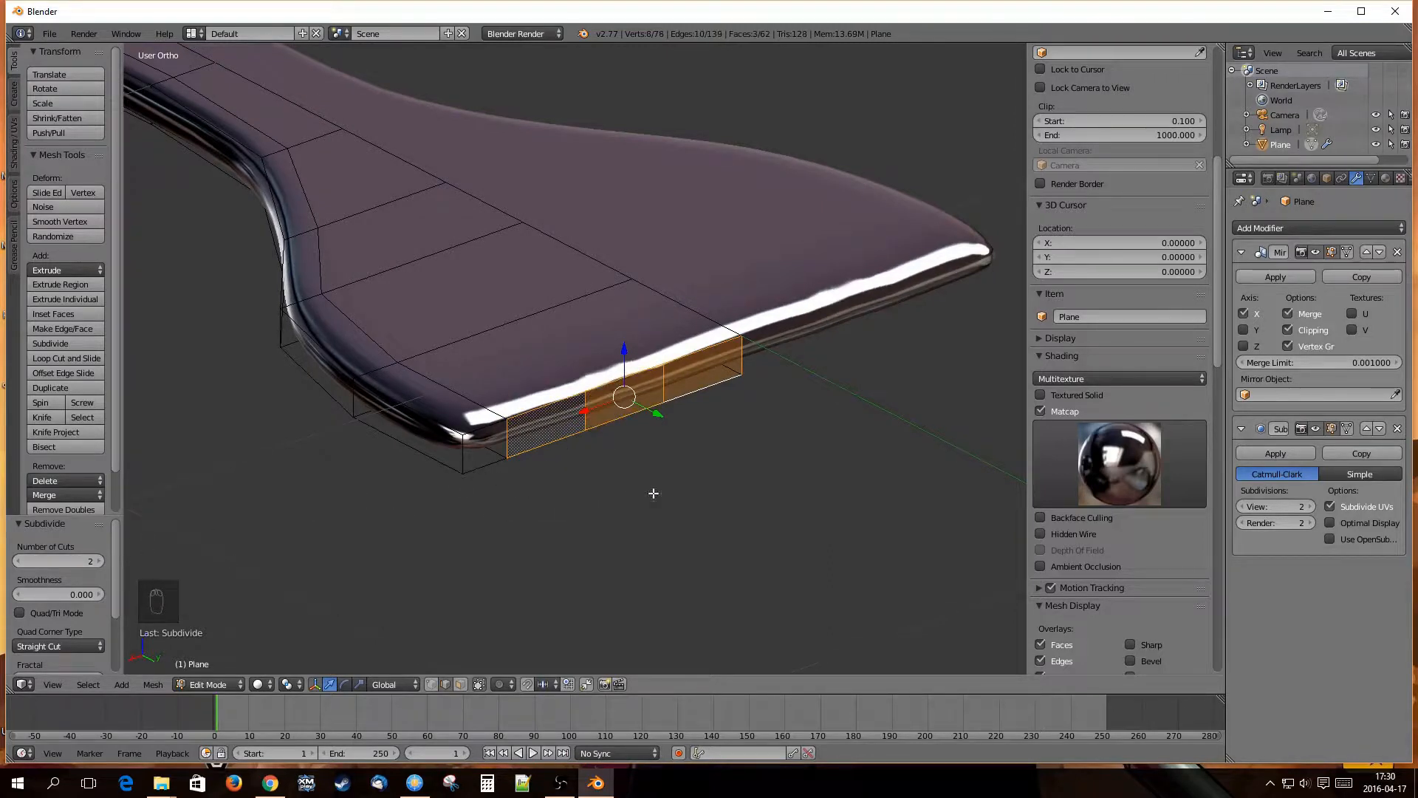
# Extrude the three front faces together with the outer corner face forward by about 0.064.
pyautogui.hotkey('ctrl', 'Tab')
pyautogui.click(635, 507)
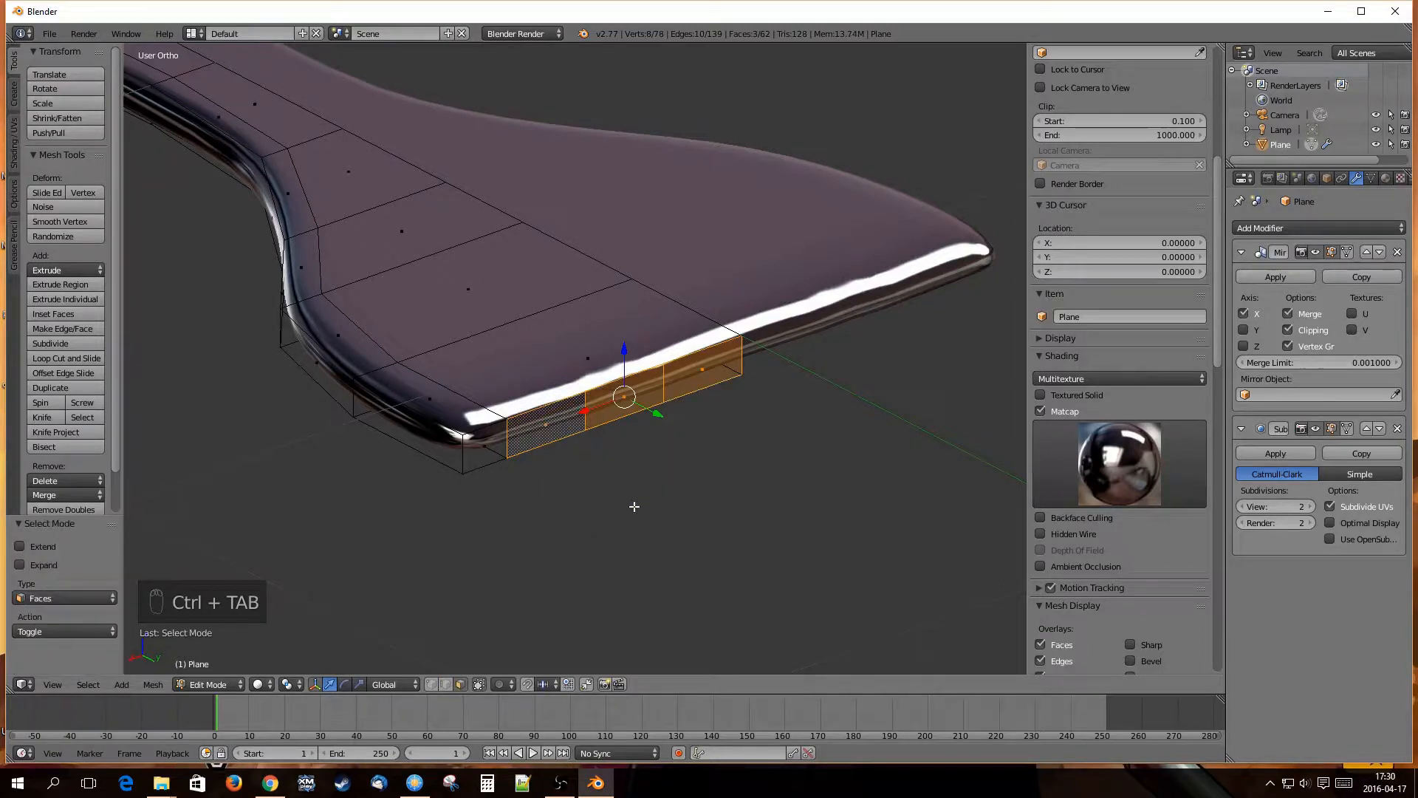
pyautogui.keyDown('shift'); pyautogui.click(485, 445); pyautogui.keyUp('shift')
pyautogui.moveTo(485, 445)
pyautogui.mouseDown(button='middle')
pyautogui.moveTo(542, 471)
pyautogui.moveTo(480, 452)
pyautogui.mouseUp(button='middle')
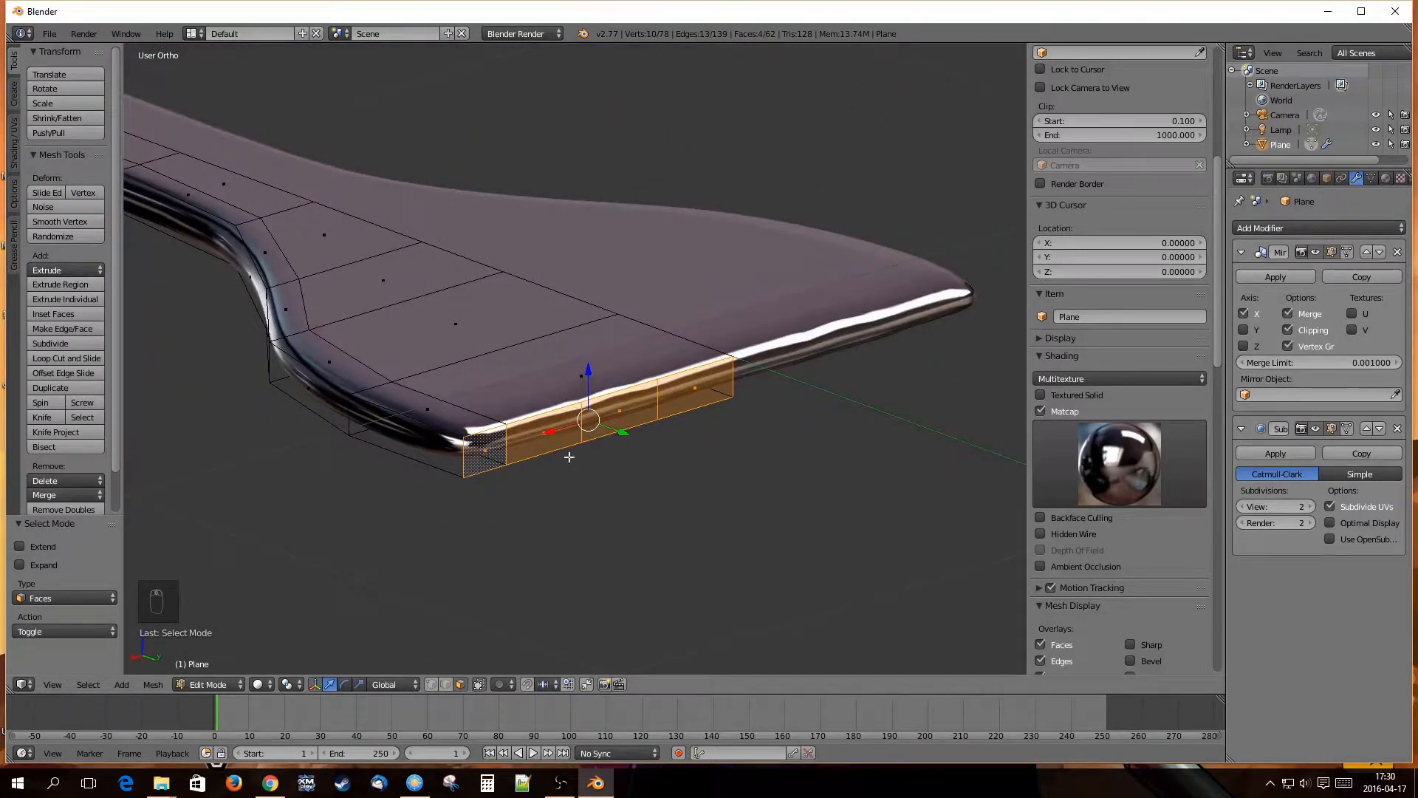
pyautogui.moveTo(570, 457); pyautogui.dragTo(621, 466, button='middle')
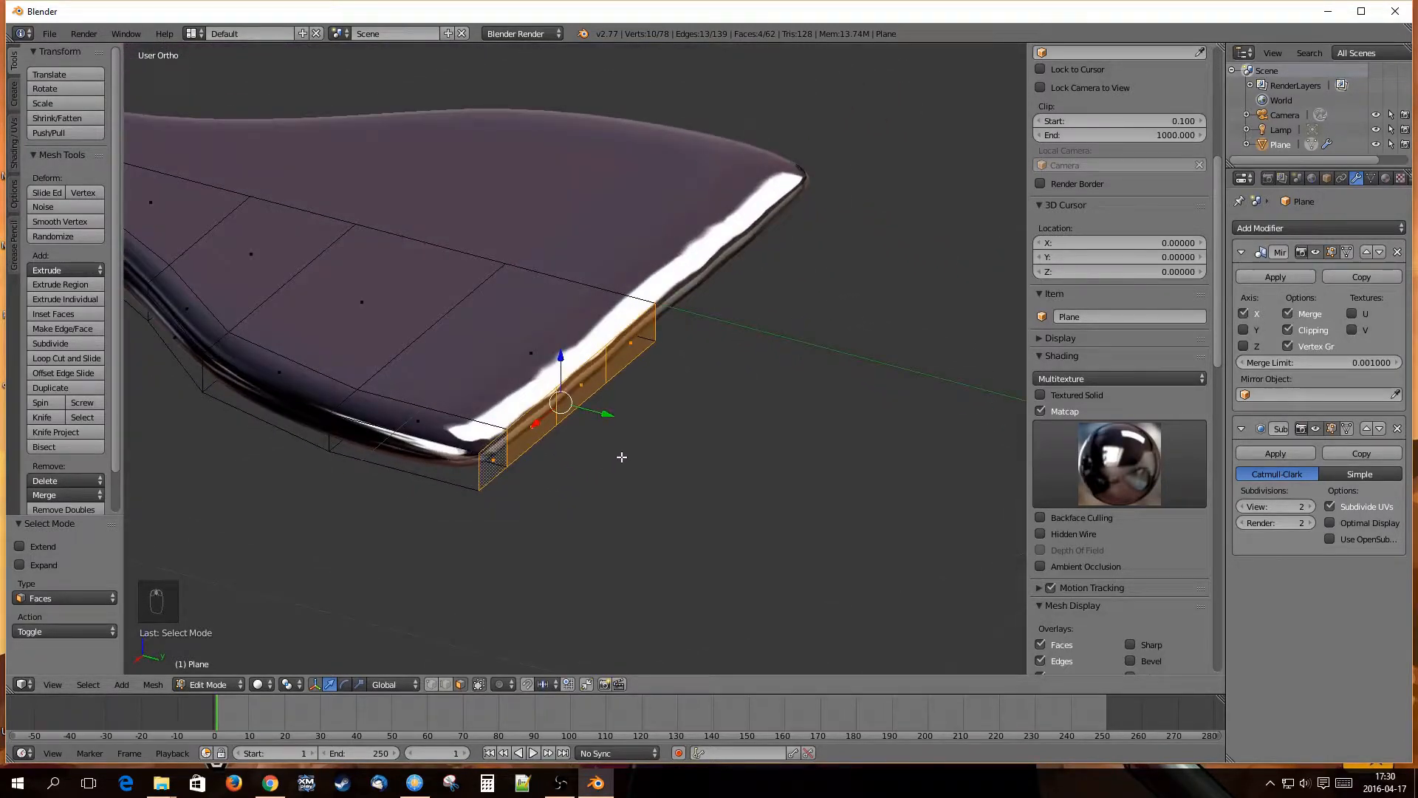
pyautogui.press('e')
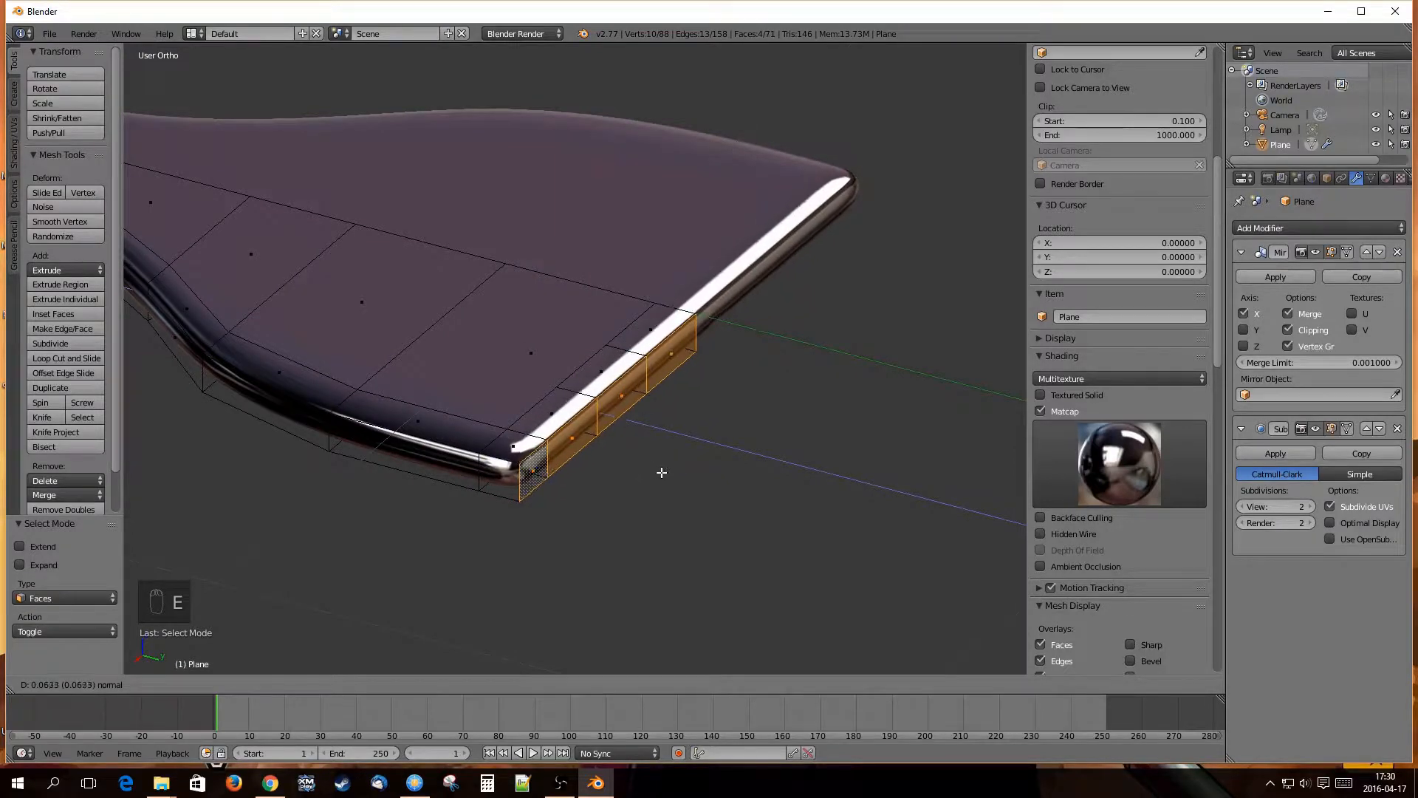
pyautogui.click(661, 473)
pyautogui.moveTo(660, 473); pyautogui.dragTo(549, 482, button='middle')
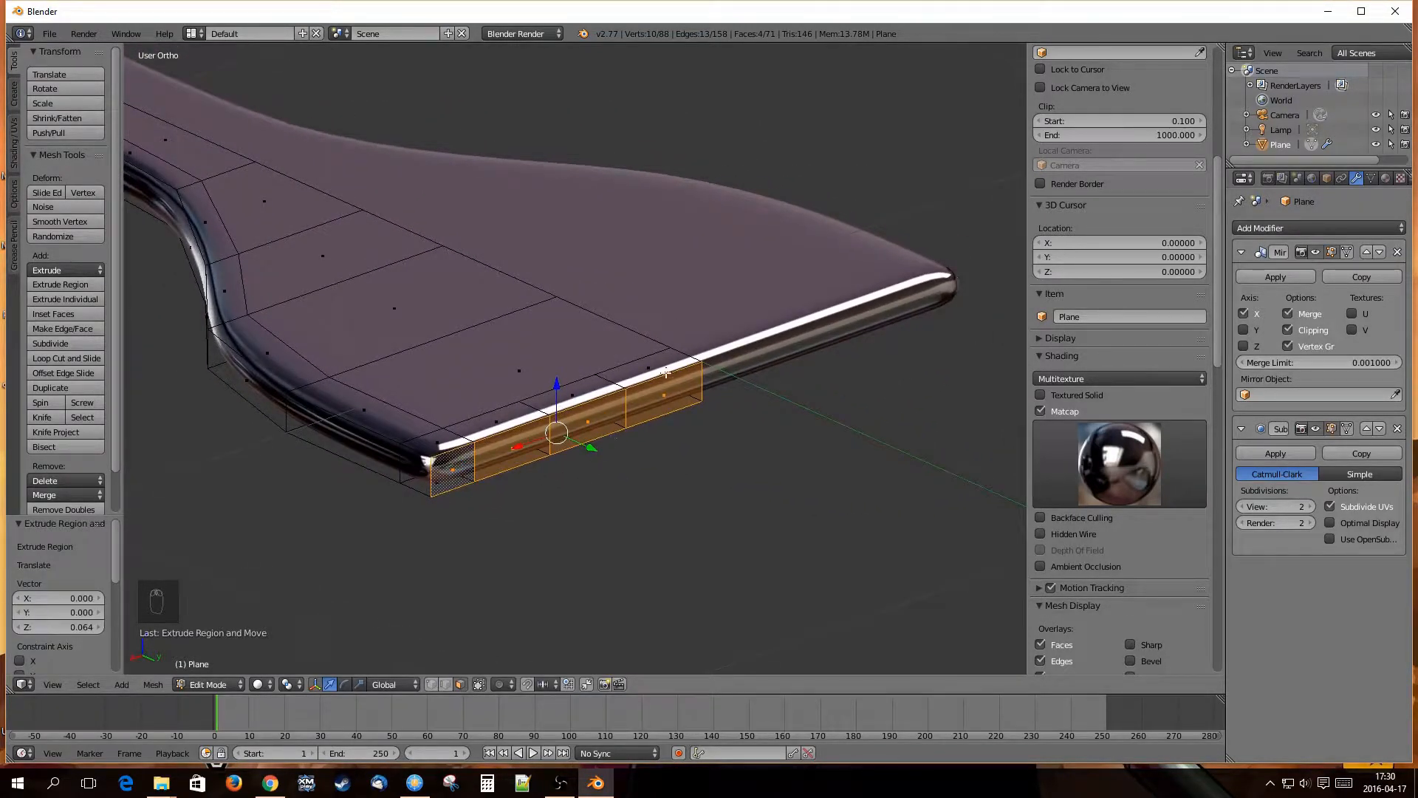
# Subdivide the upper and lower edges of the three extruded front faces with 1 cut, leaving out the corner face.
pyautogui.hotkey('ctrl', 'Tab')
pyautogui.click(517, 479)
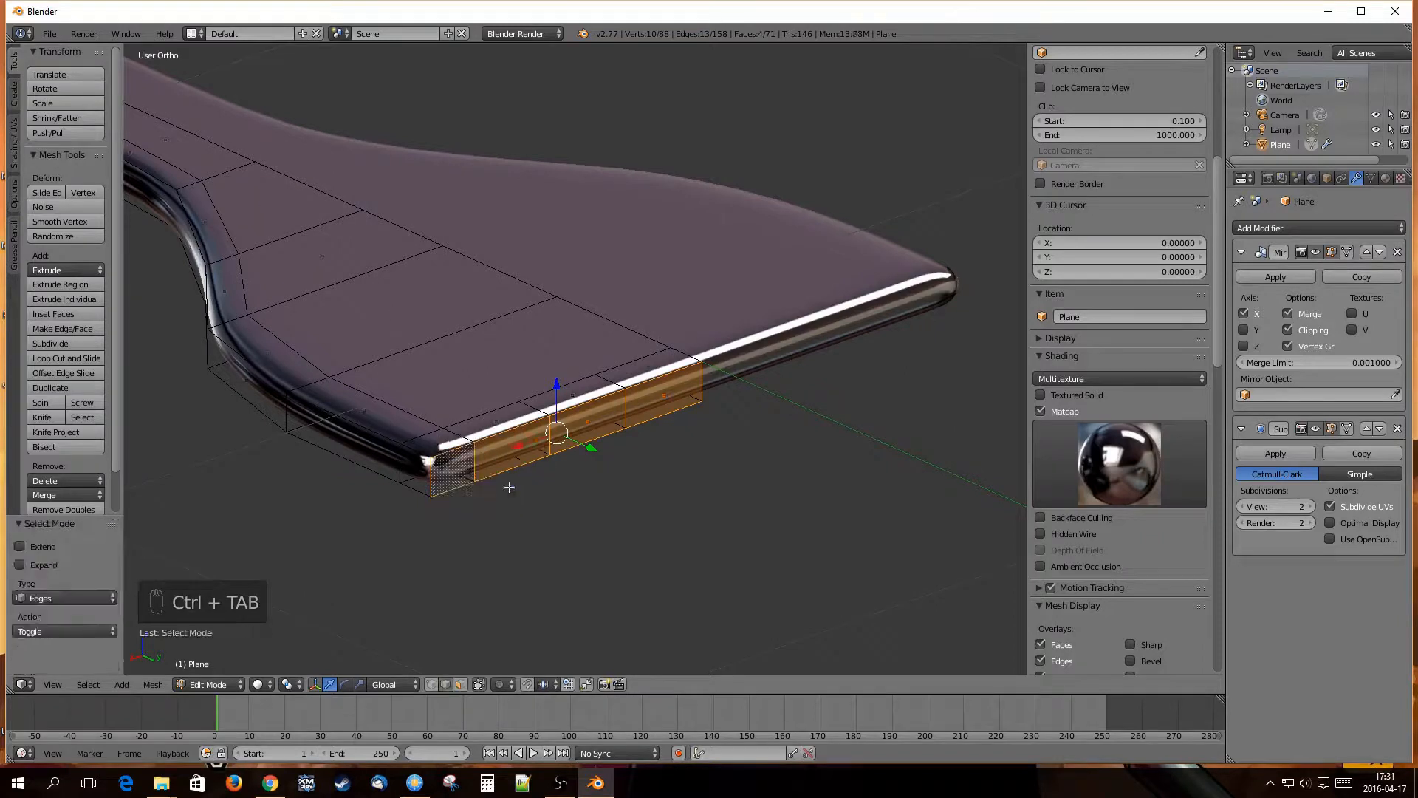
pyautogui.rightClick(513, 429)
pyautogui.keyDown('shift'); pyautogui.rightClick(525, 464); pyautogui.keyUp('shift')
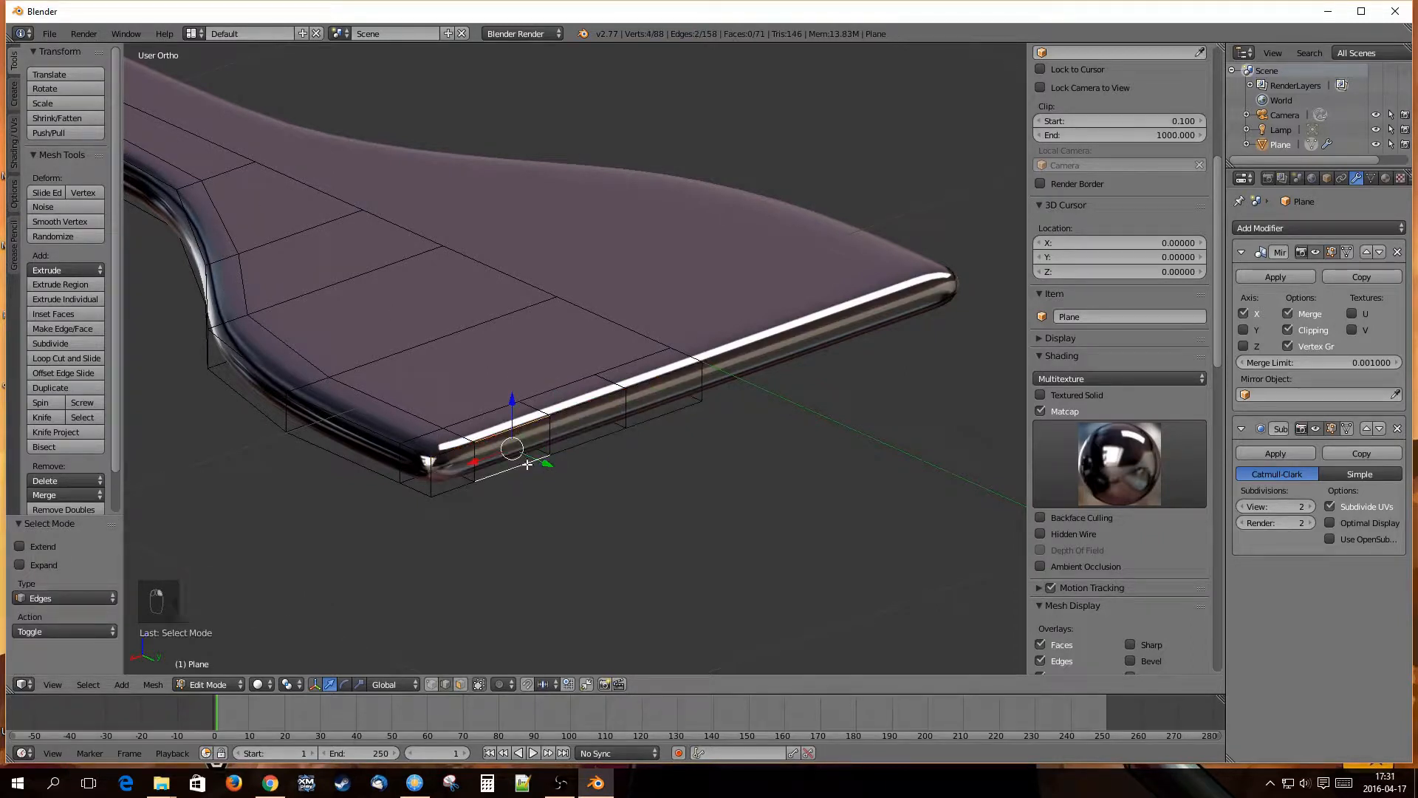
pyautogui.keyDown('shift'); pyautogui.rightClick(572, 407); pyautogui.keyUp('shift')
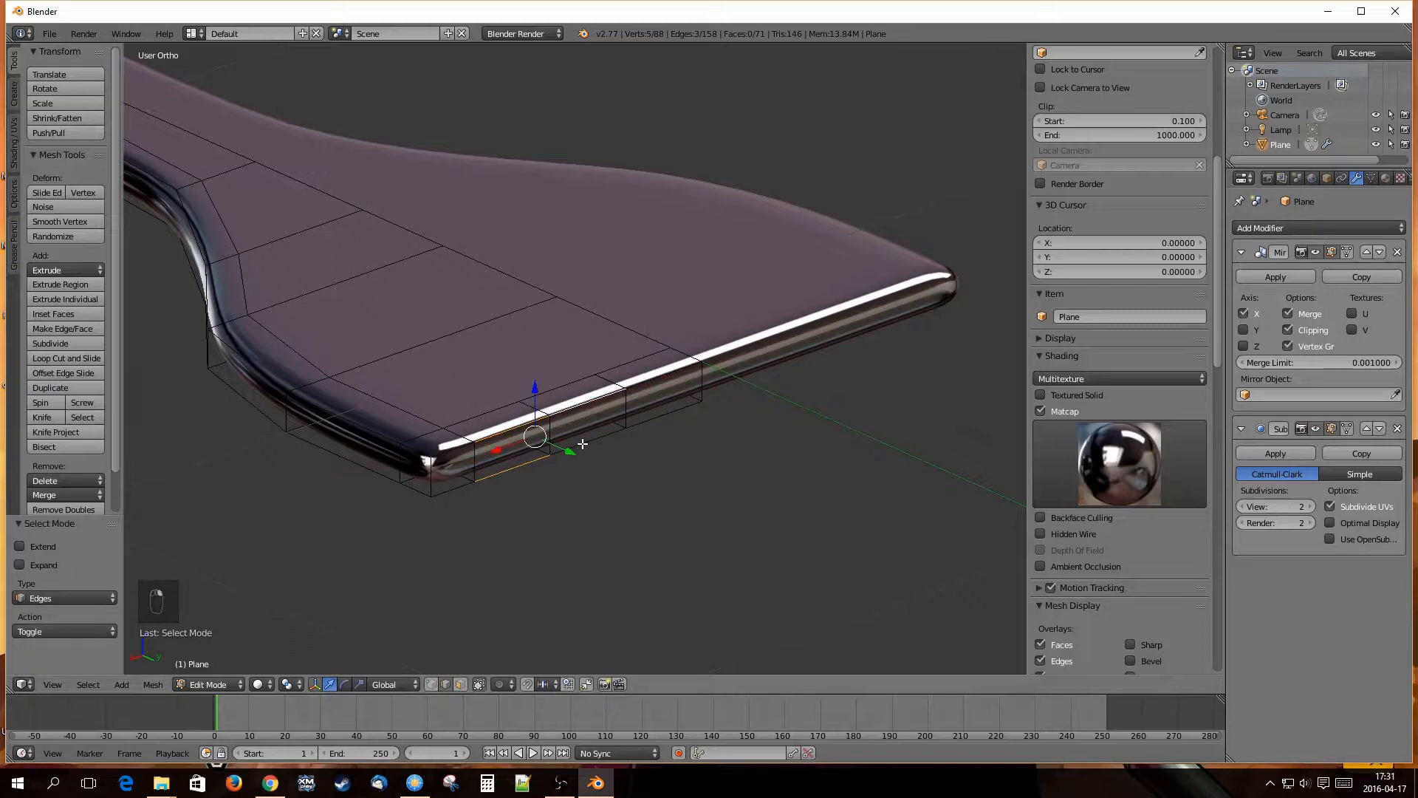
pyautogui.keyDown('shift'); pyautogui.rightClick(583, 443); pyautogui.keyUp('shift')
pyautogui.keyDown('shift'); pyautogui.rightClick(646, 382); pyautogui.keyUp('shift')
pyautogui.keyDown('shift'); pyautogui.rightClick(656, 419); pyautogui.keyUp('shift')
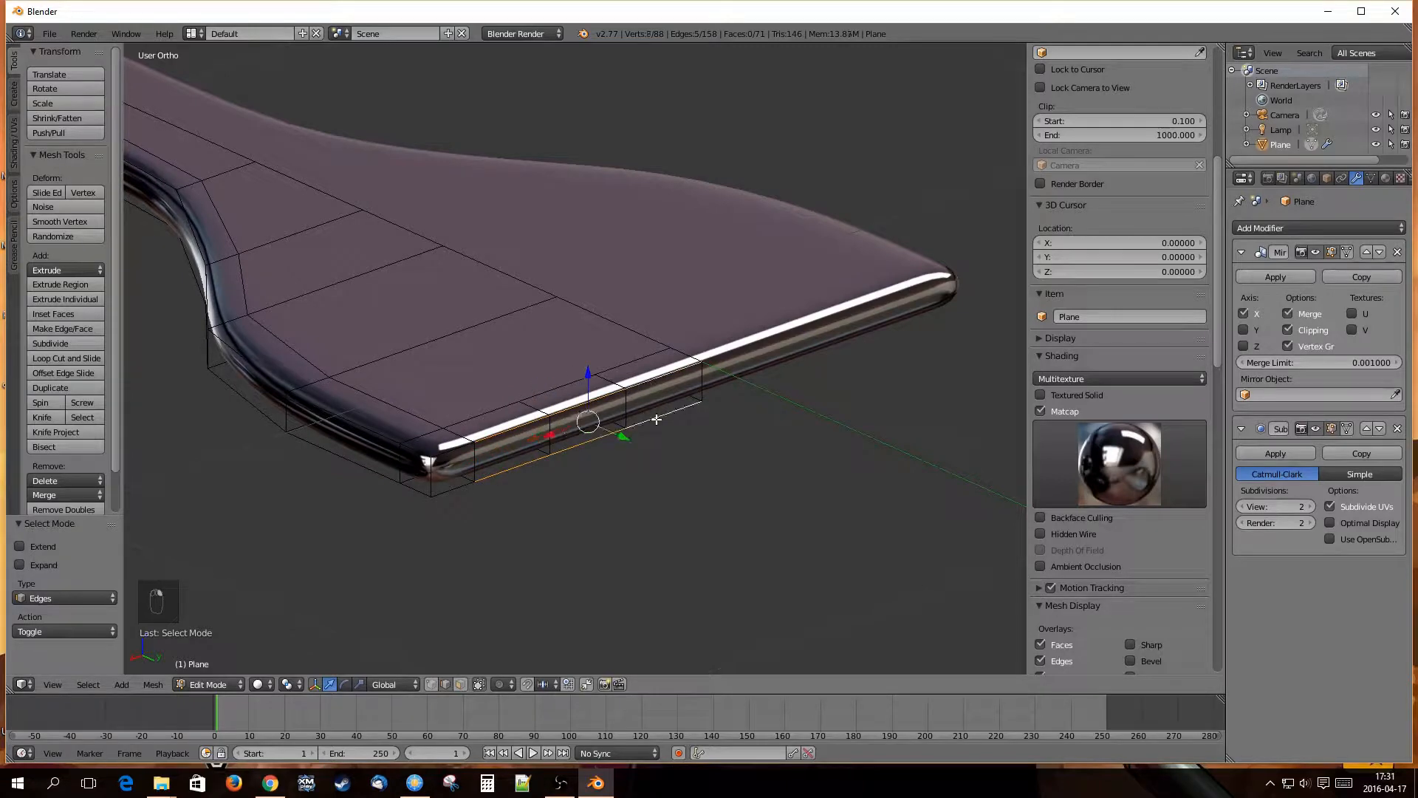
pyautogui.moveTo(527, 472)
pyautogui.mouseDown(button='middle')
pyautogui.moveTo(560, 468)
pyautogui.moveTo(519, 472)
pyautogui.mouseUp(button='middle')
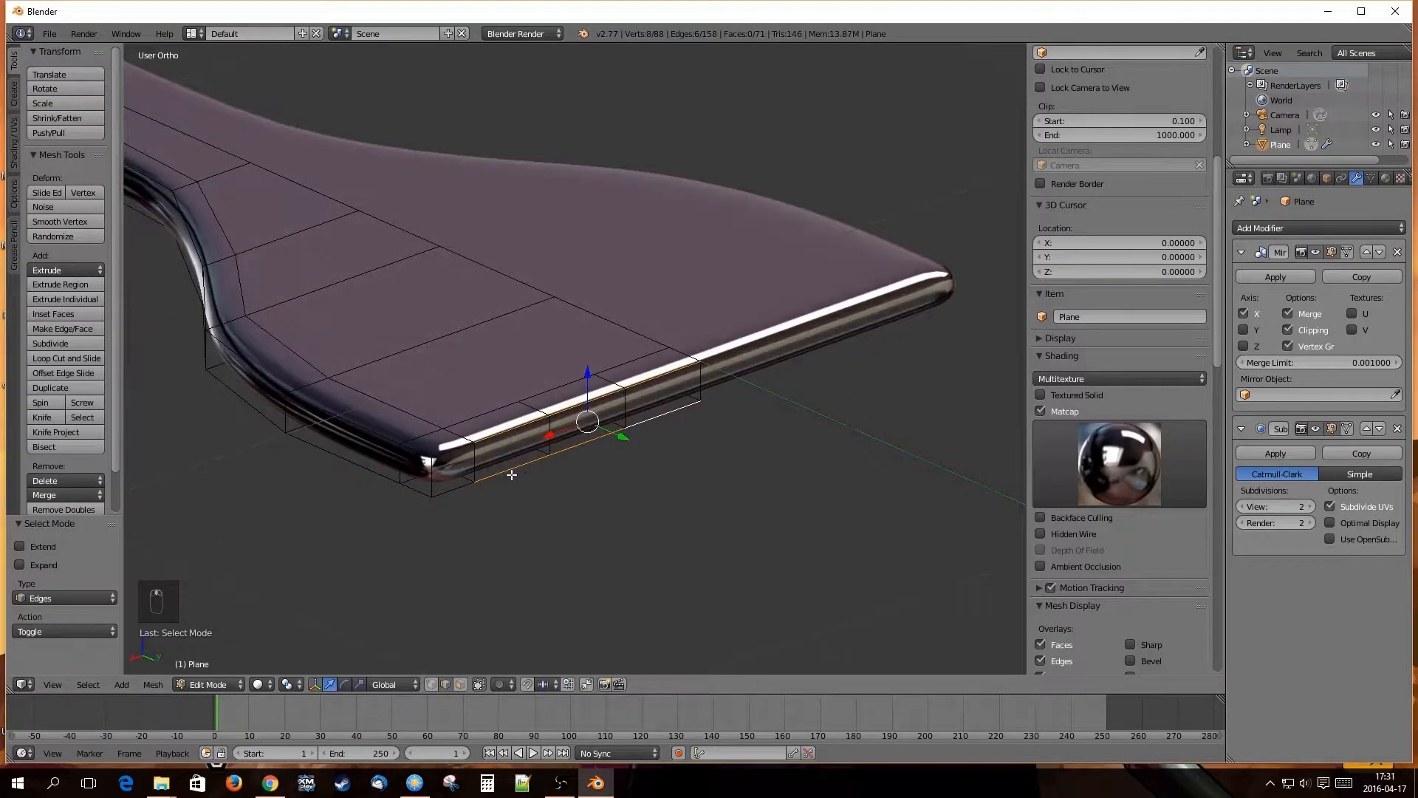
pyautogui.press('w')
pyautogui.click(489, 410)
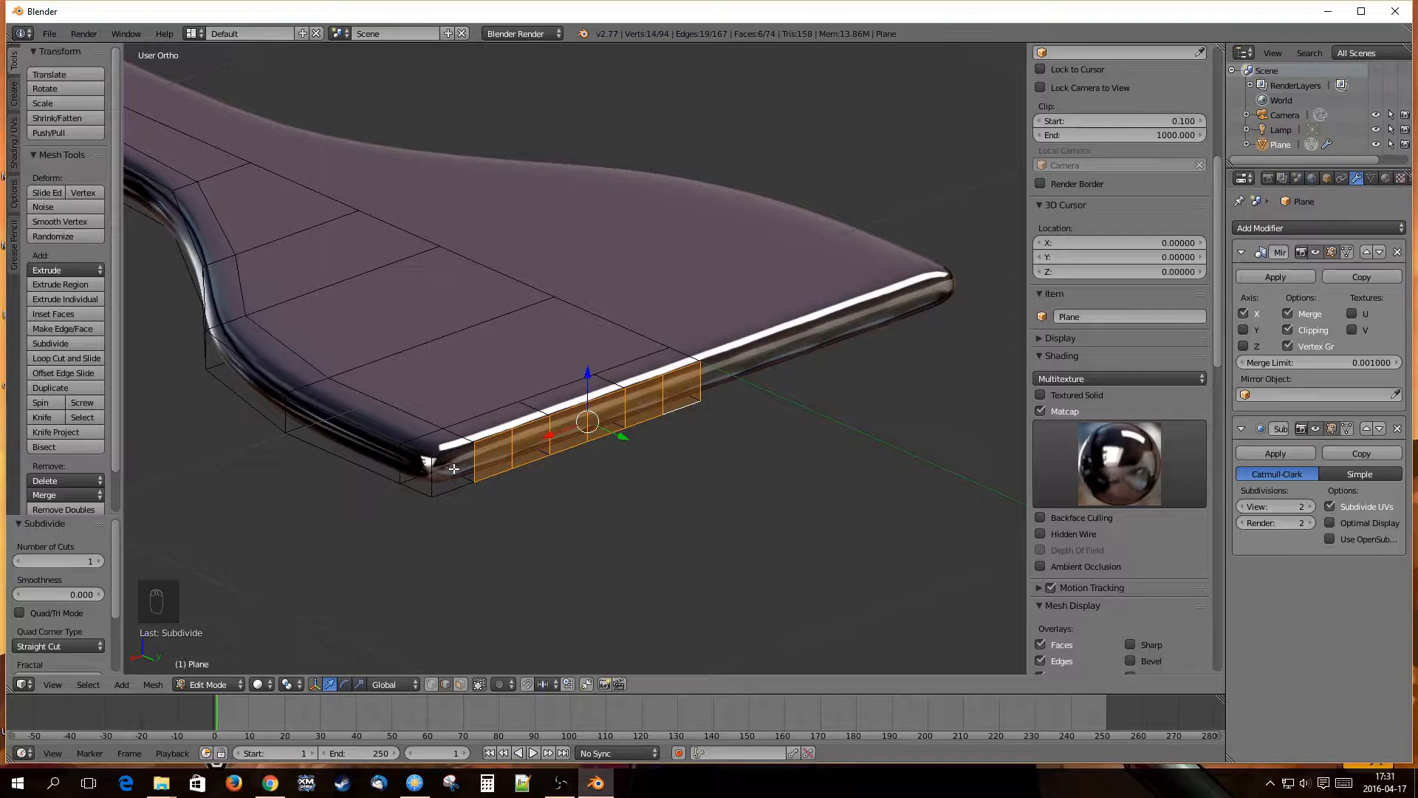
# Switch to face selection and deselect all faces at the front of the fork head.
pyautogui.hotkey('ctrl', 'Tab')
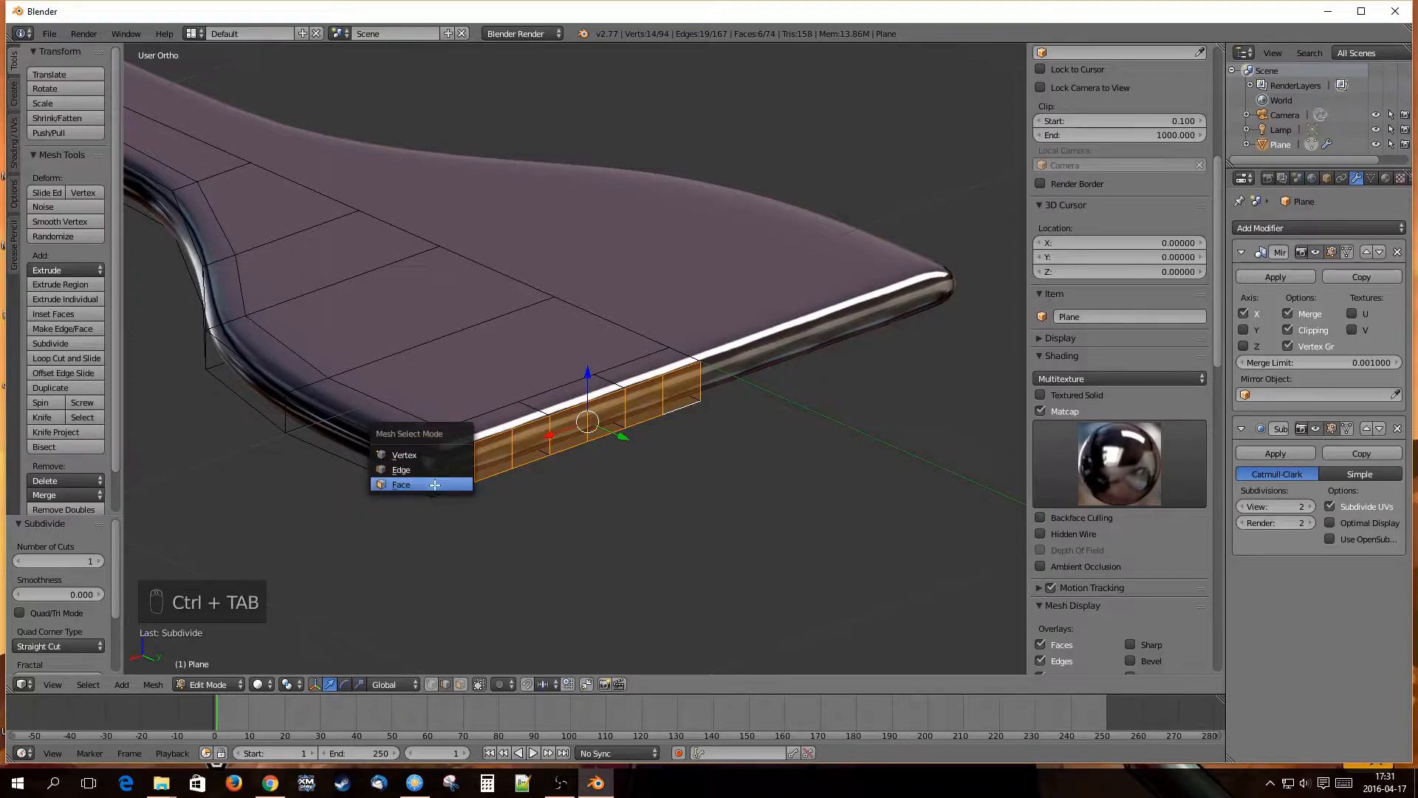
pyautogui.click(435, 485)
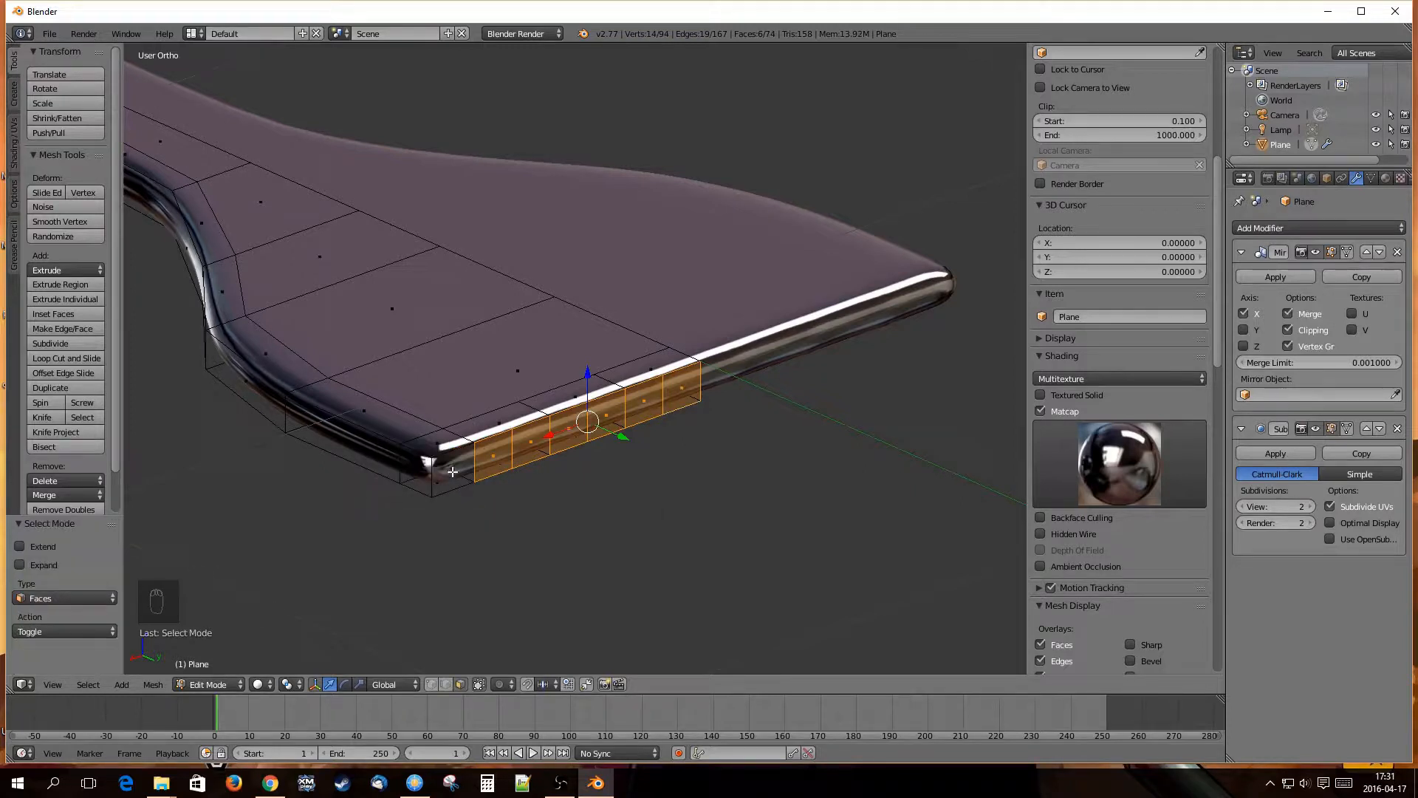
pyautogui.keyDown('shift'); pyautogui.rightClick(452, 471); pyautogui.keyUp('shift')
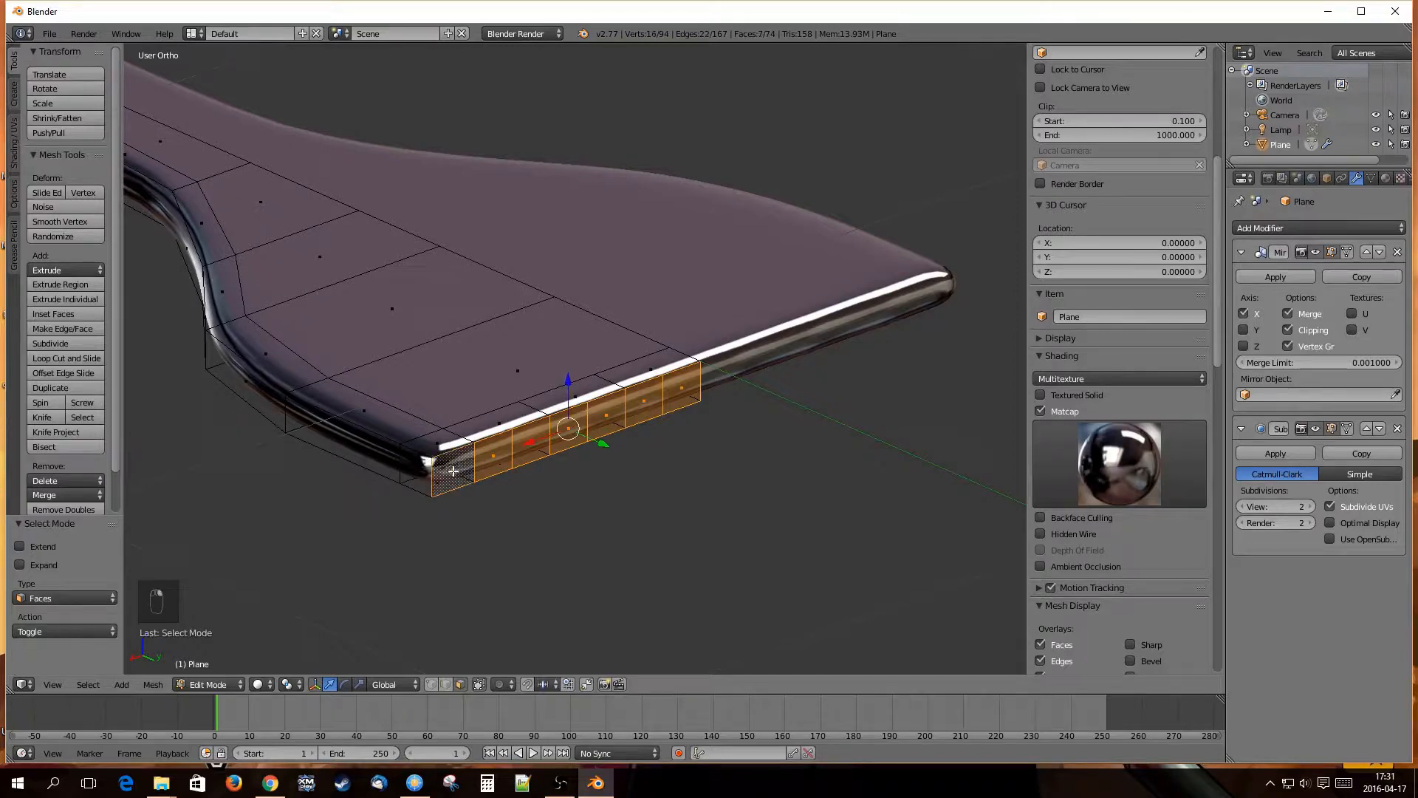
pyautogui.moveTo(612, 508); pyautogui.dragTo(566, 465, button='middle')
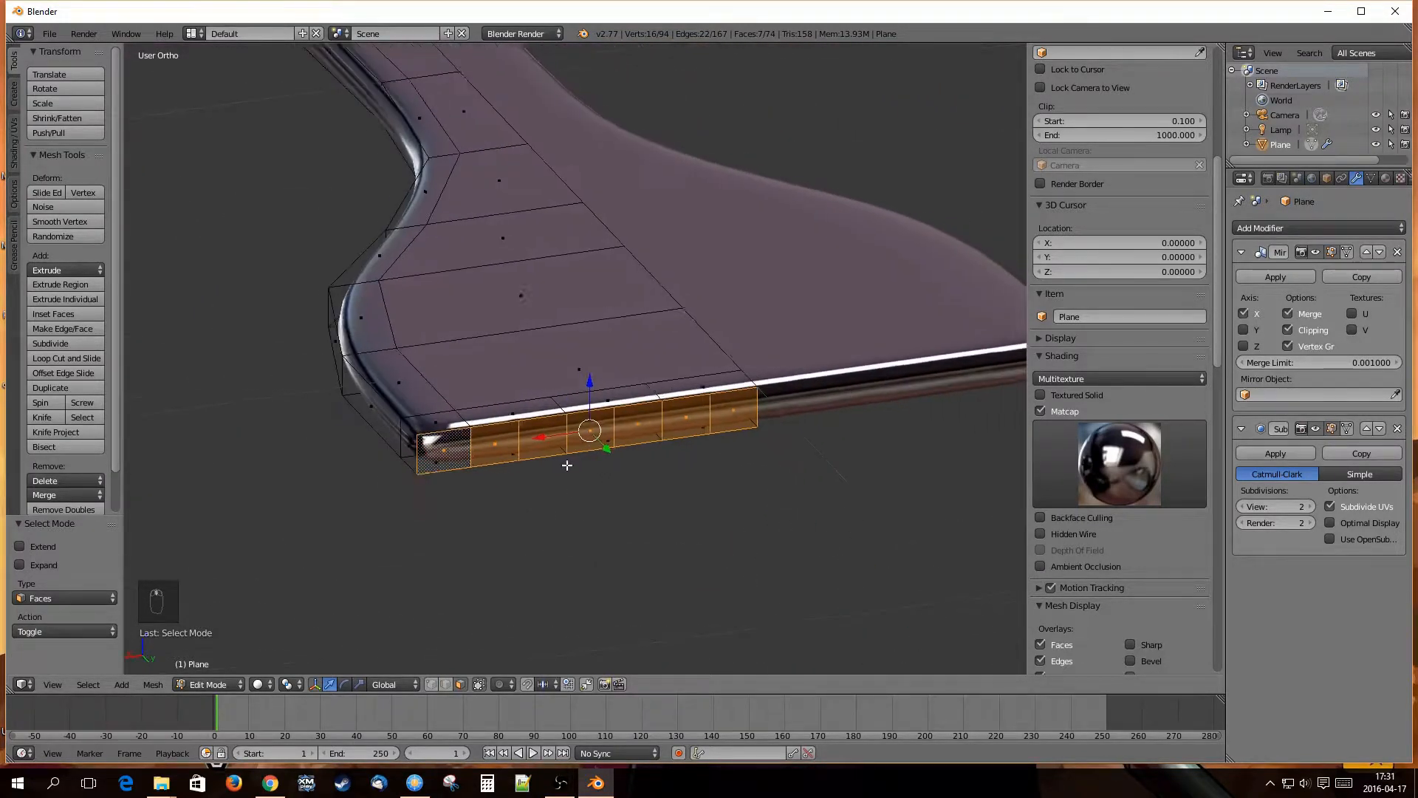
pyautogui.press('a')
pyautogui.press('a')
pyautogui.press('a')
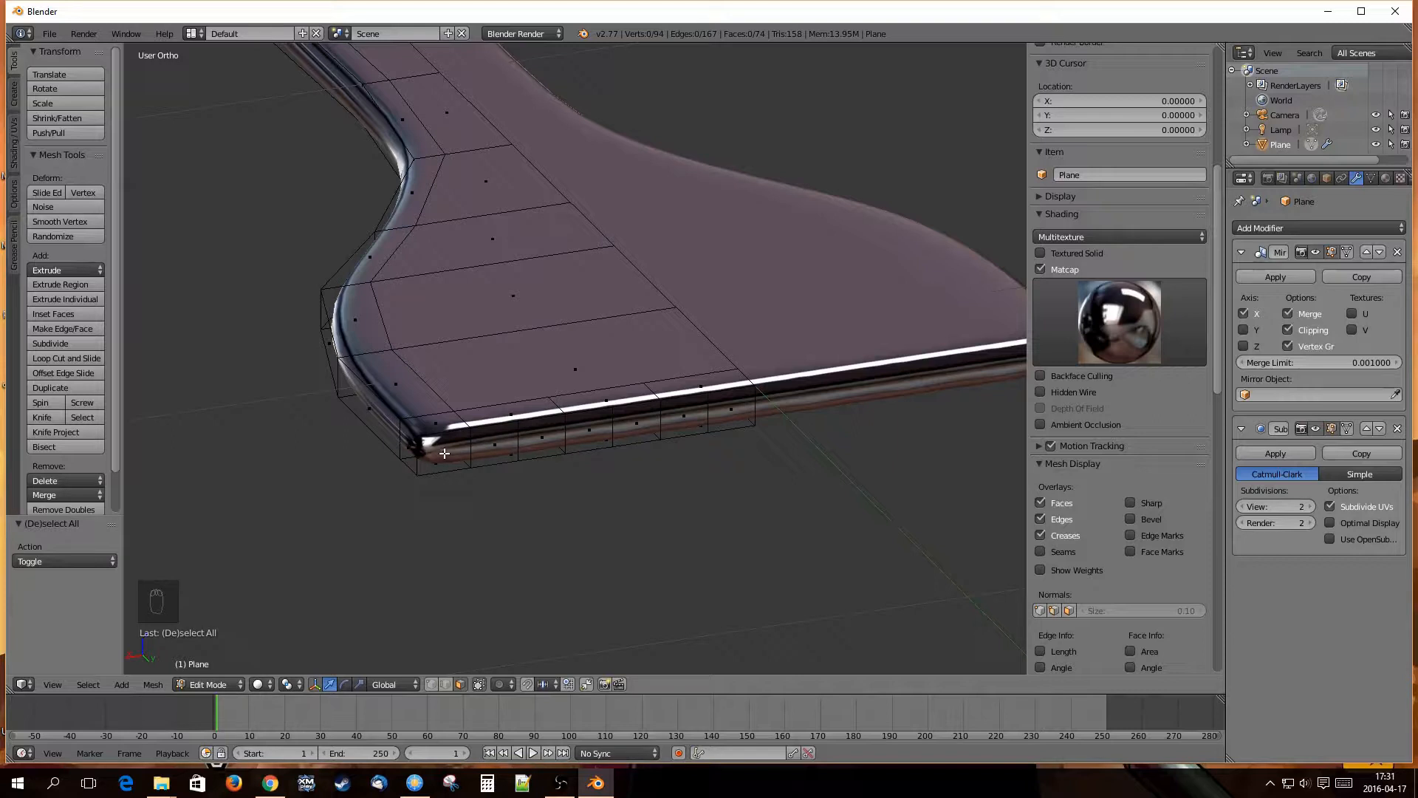
# Extrude two adjacent pairs of front faces, one at the outer corner and one nearer the middle, forward by about 0.085 as tine stubs.
pyautogui.rightClick(444, 453)
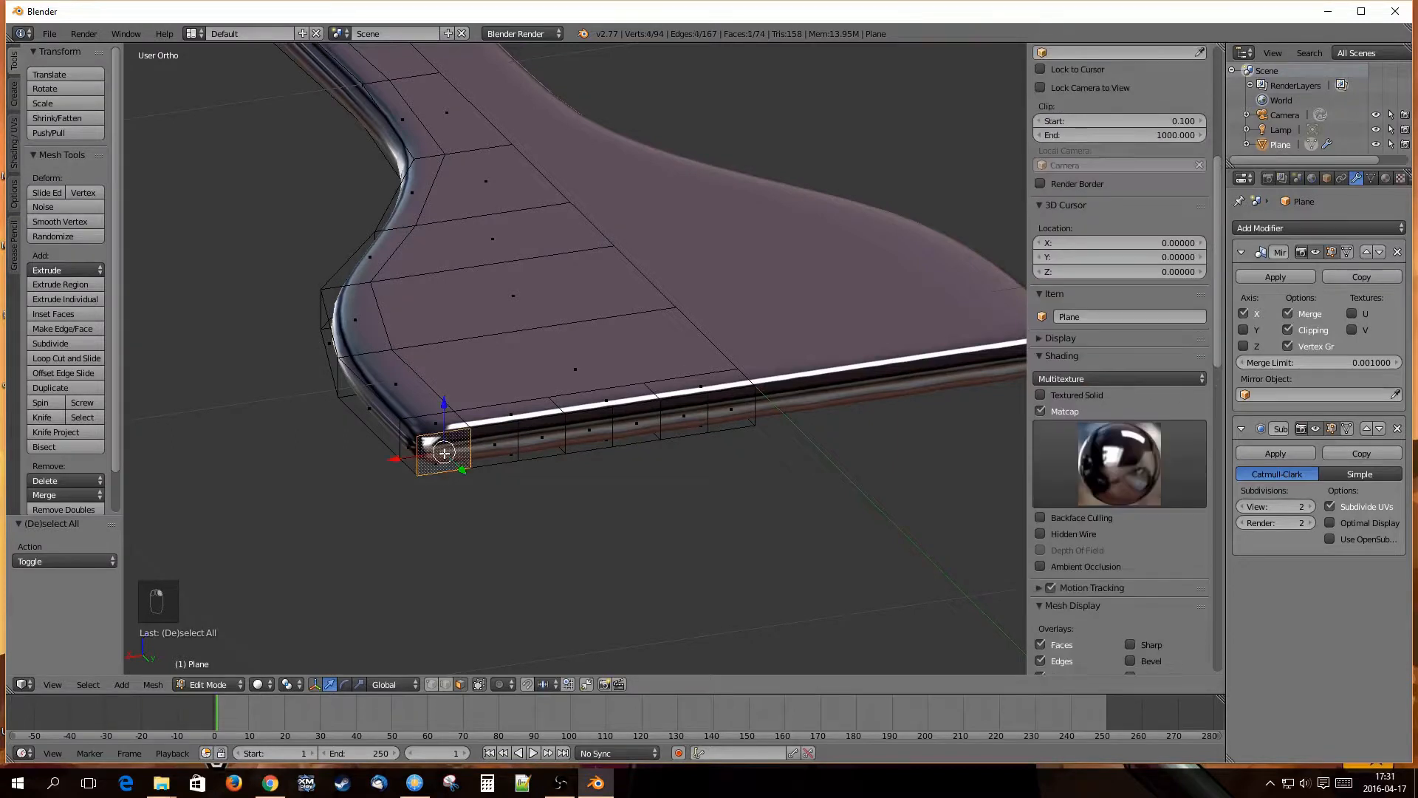
pyautogui.keyDown('shift'); pyautogui.rightClick(494, 446); pyautogui.keyUp('shift')
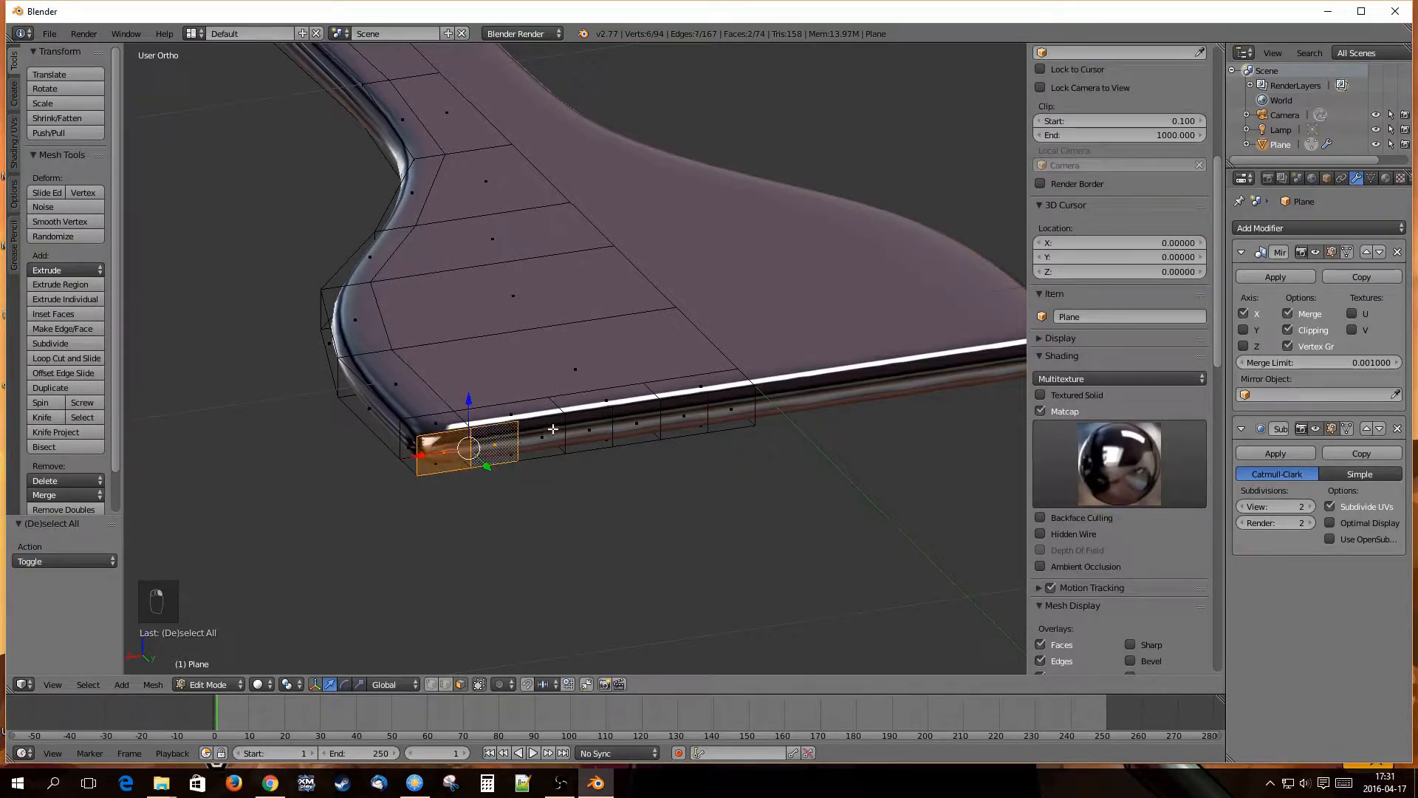
pyautogui.keyDown('shift'); pyautogui.rightClick(637, 423); pyautogui.keyUp('shift')
pyautogui.keyDown('shift'); pyautogui.rightClick(683, 419); pyautogui.keyUp('shift')
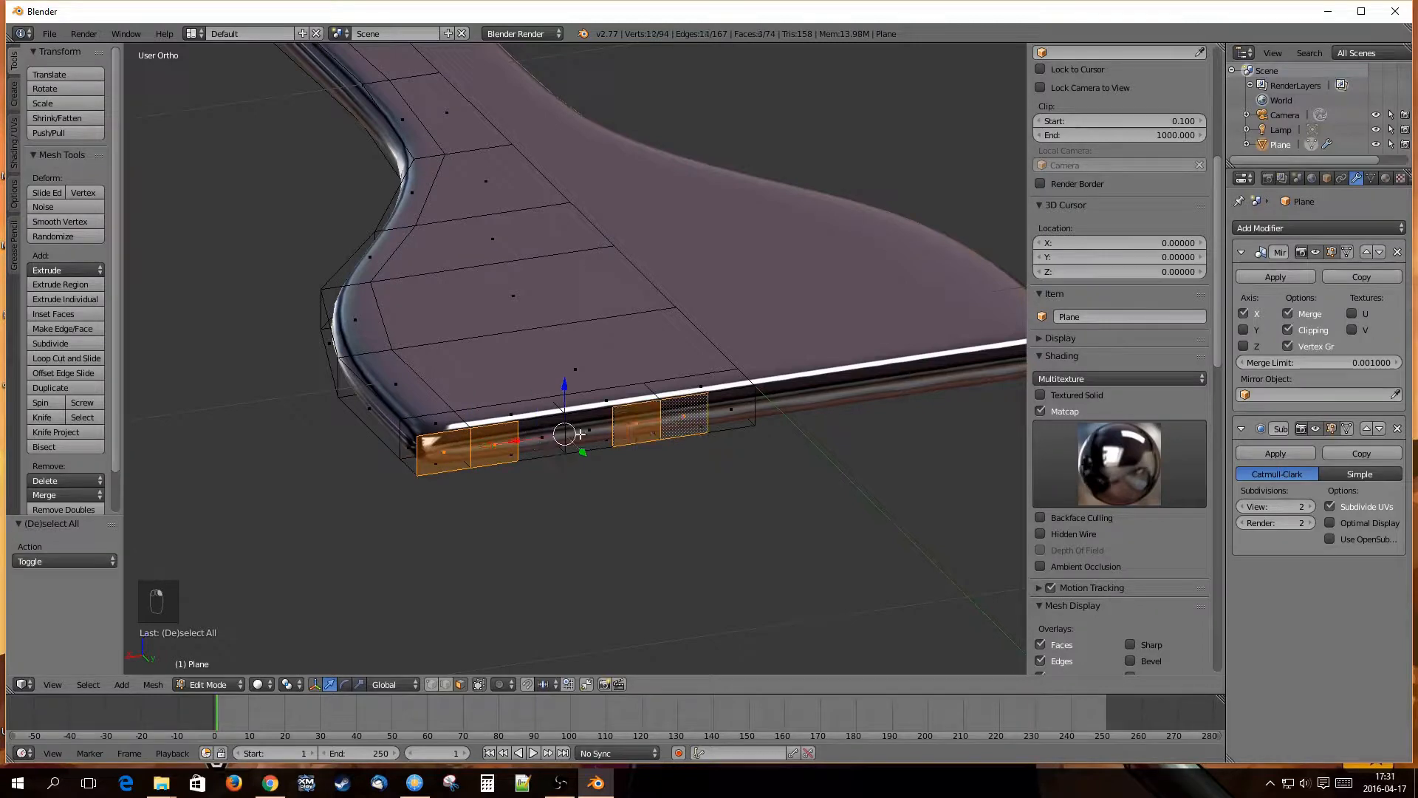
pyautogui.moveTo(683, 419); pyautogui.dragTo(606, 451, button='middle')
pyautogui.press('e')
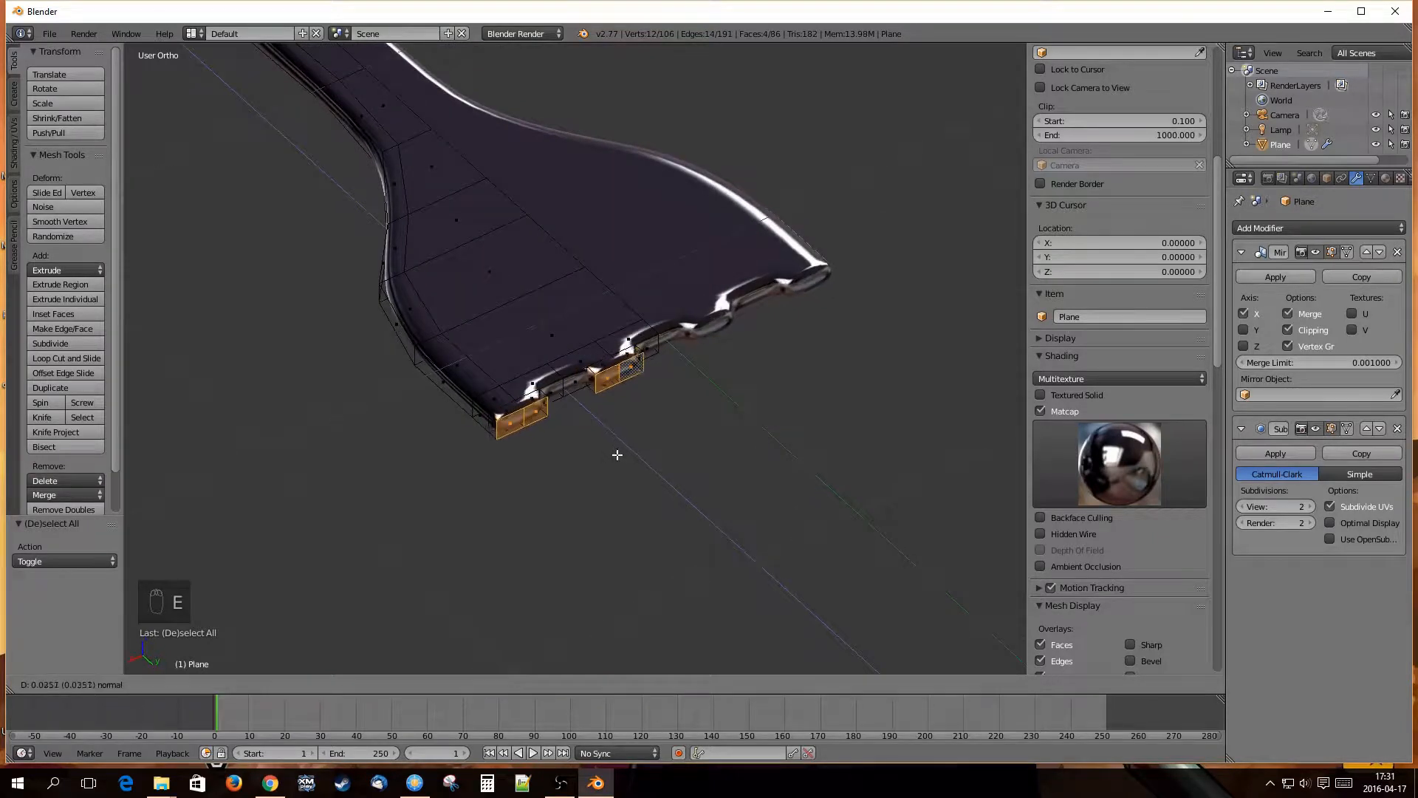
pyautogui.click(624, 468)
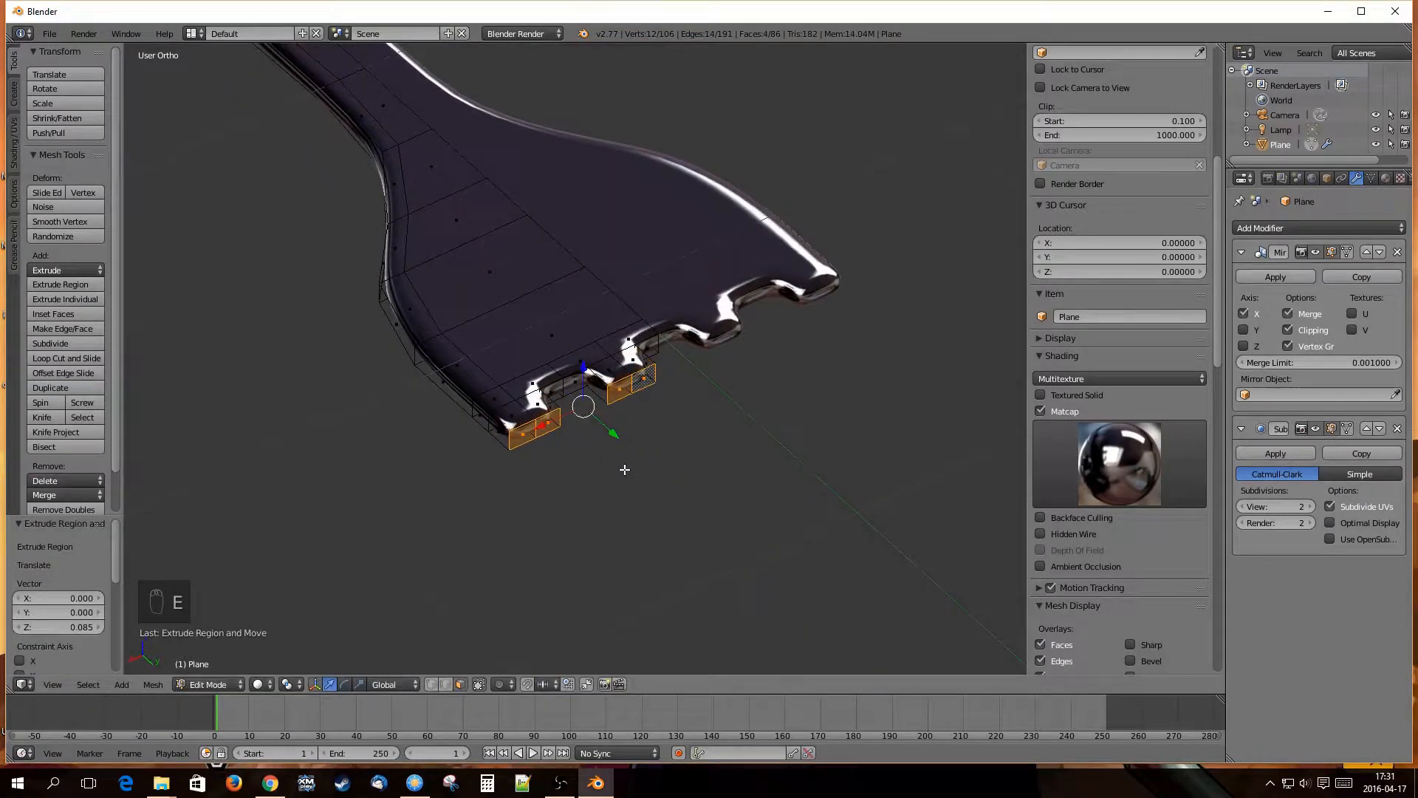
# Grow the selection twice to include the tine stubs and the row behind them, and move it about 0.098 forward along Y.
pyautogui.moveTo(624, 468)
pyautogui.mouseDown(button='middle')
pyautogui.moveTo(602, 534)
pyautogui.moveTo(544, 465)
pyautogui.moveTo(458, 436)
pyautogui.moveTo(497, 527)
pyautogui.moveTo(522, 484)
pyautogui.mouseUp(button='middle')
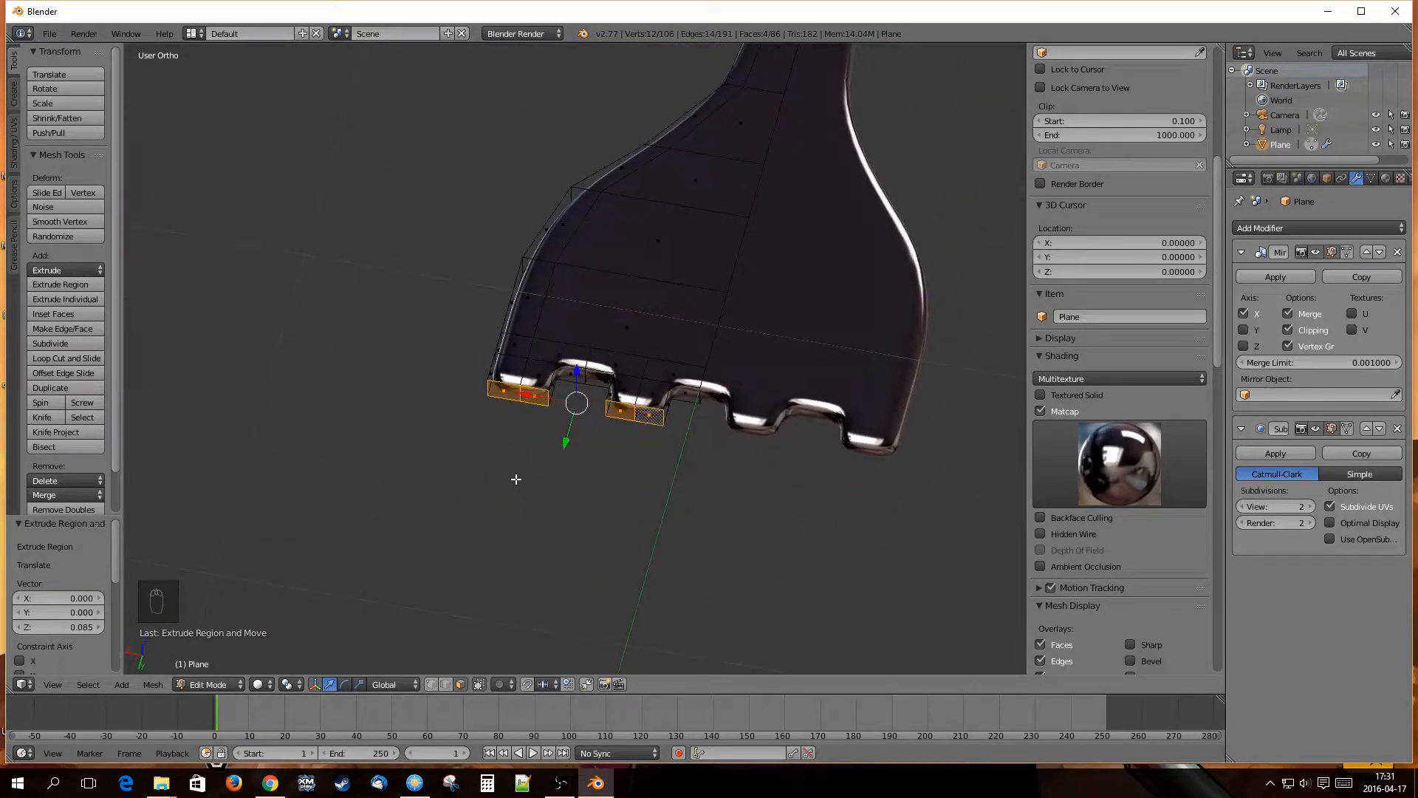
pyautogui.press('KP_7')
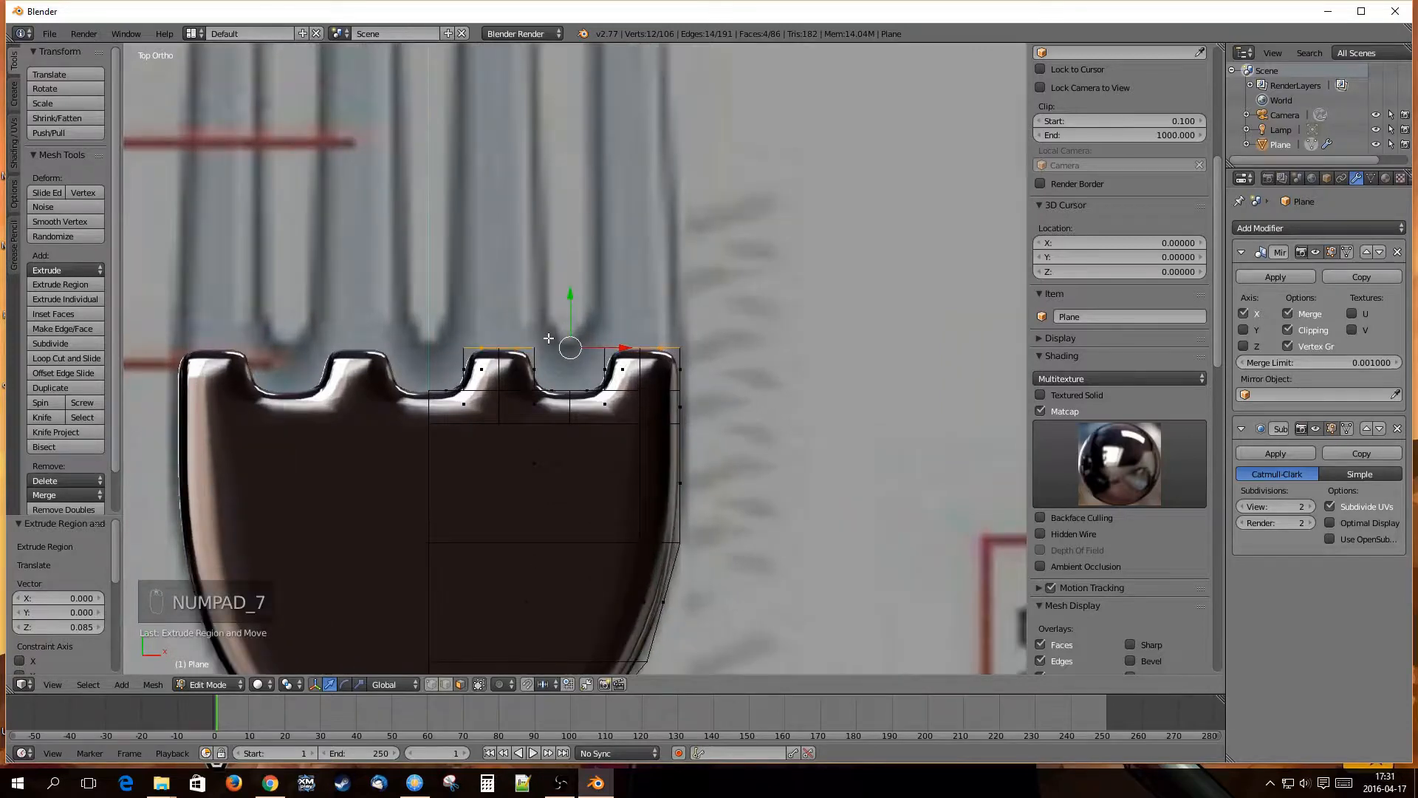
pyautogui.moveTo(549, 334); pyautogui.dragTo(529, 449, button='middle')
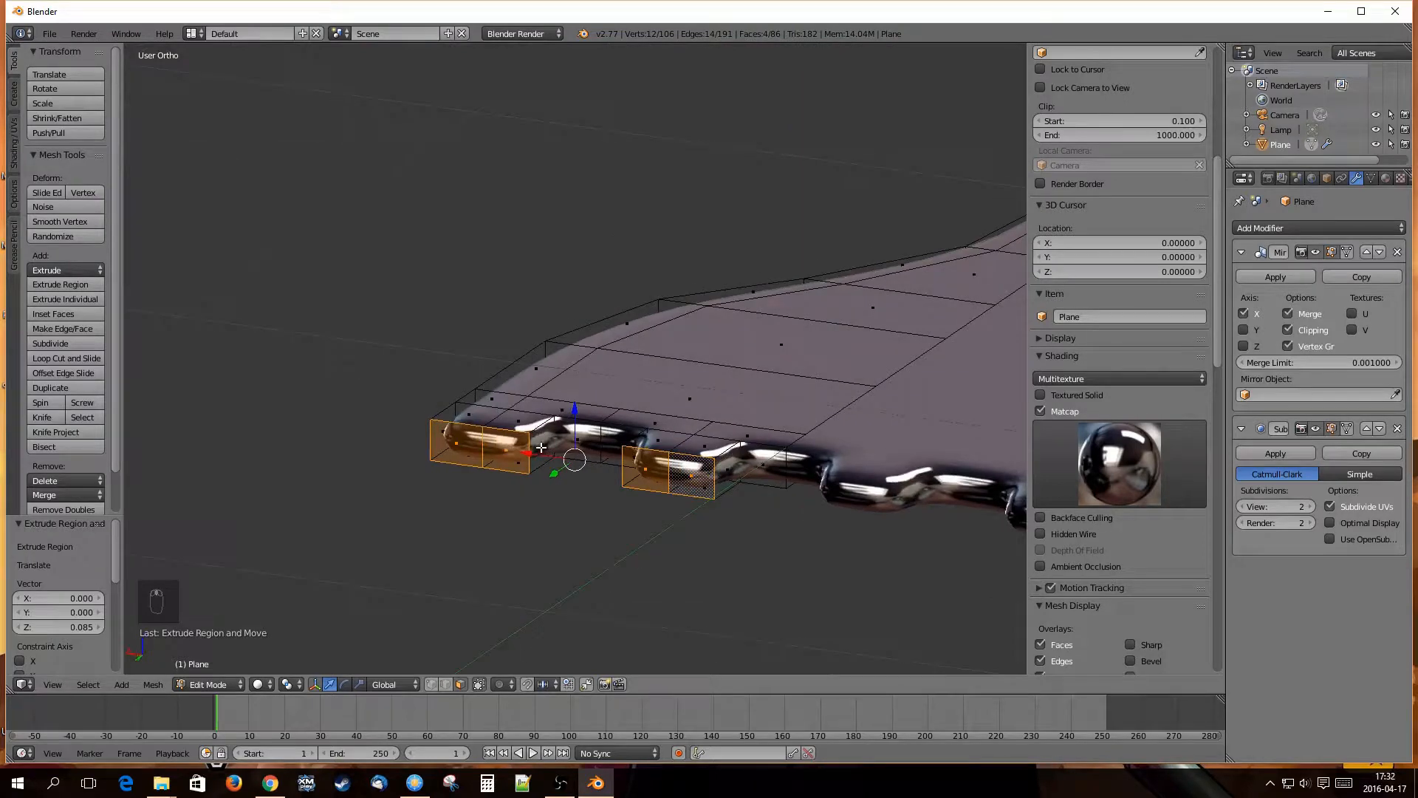
pyautogui.moveTo(544, 442); pyautogui.dragTo(654, 419, button='middle')
pyautogui.scroll(2, 627, 454)
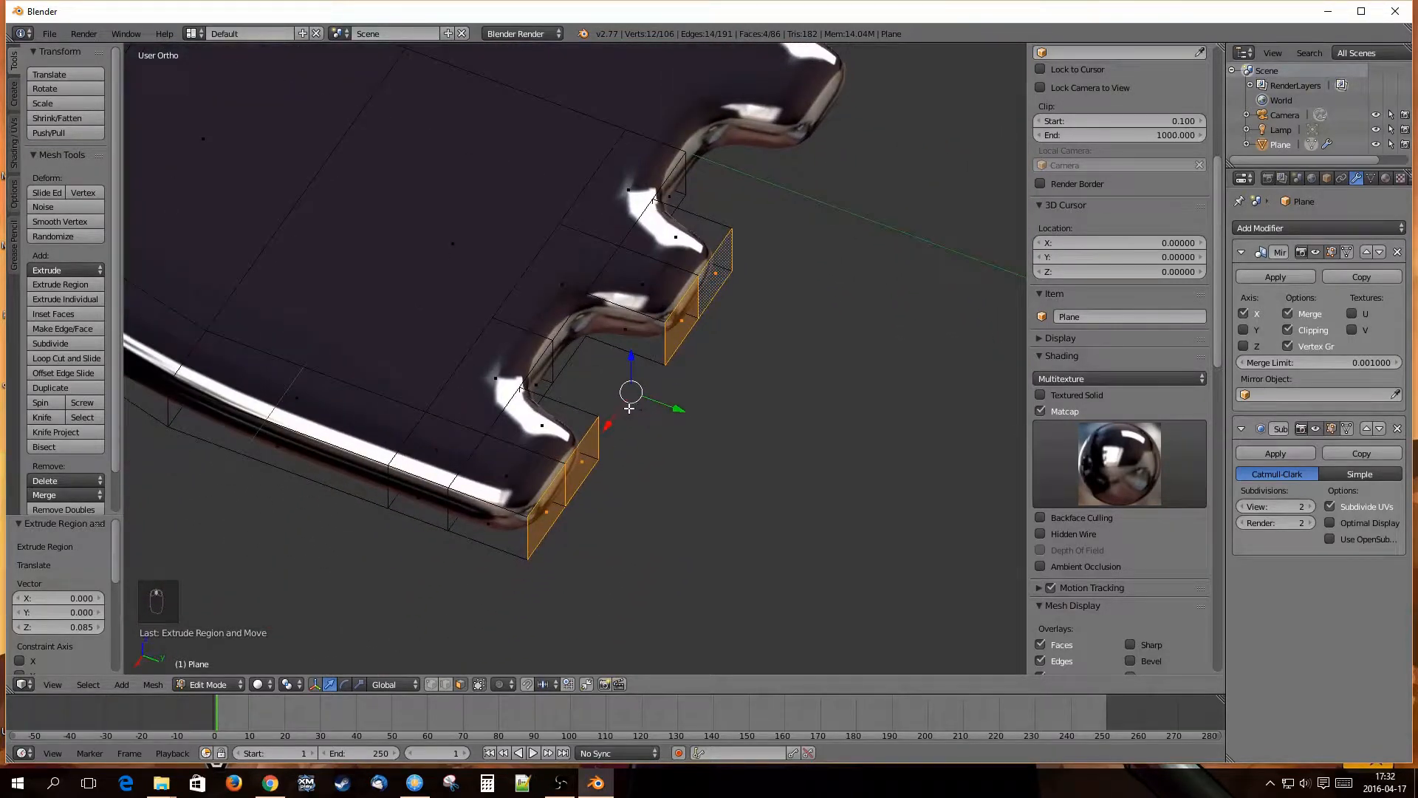
pyautogui.moveTo(672, 261); pyautogui.dragTo(686, 320, button='middle')
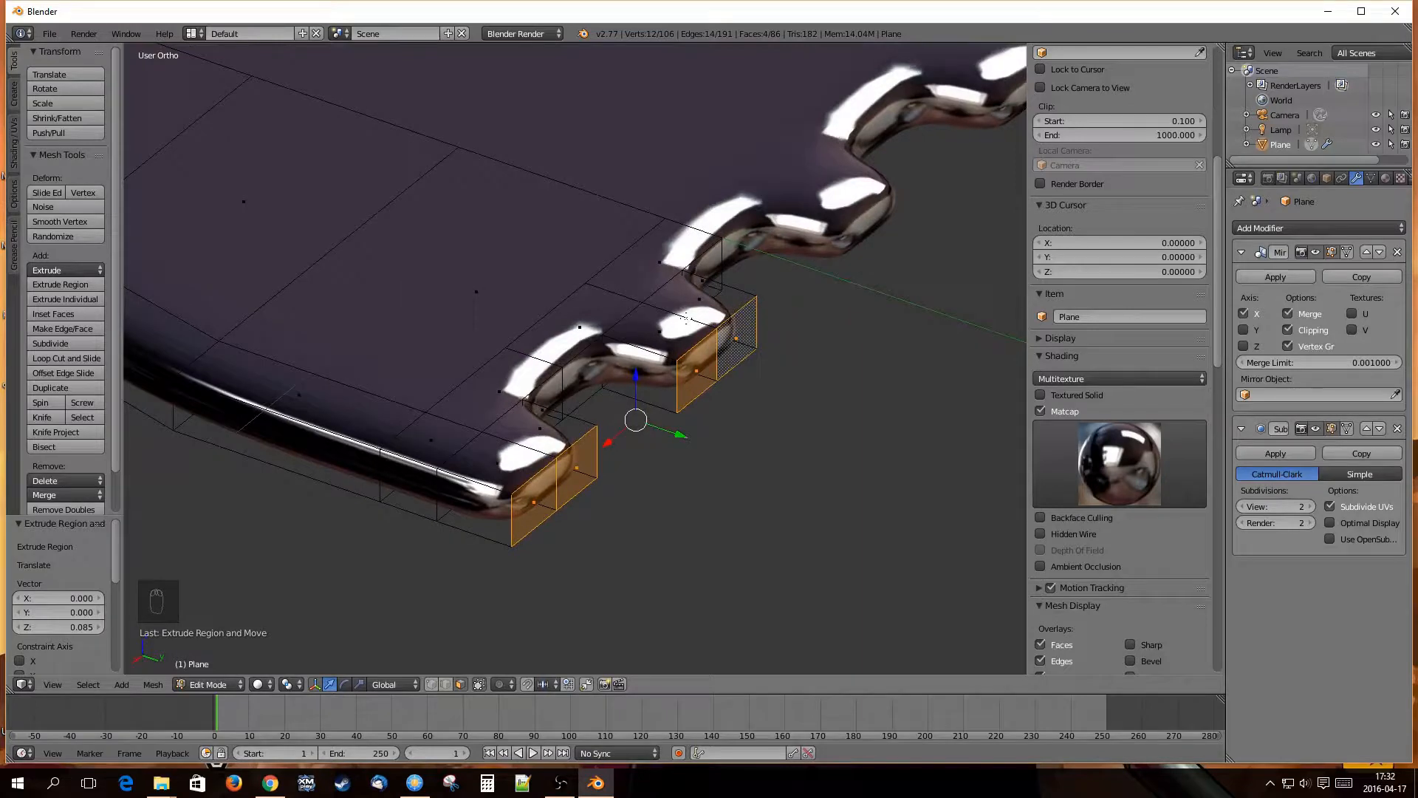
pyautogui.press('ctrl+KP_Add')
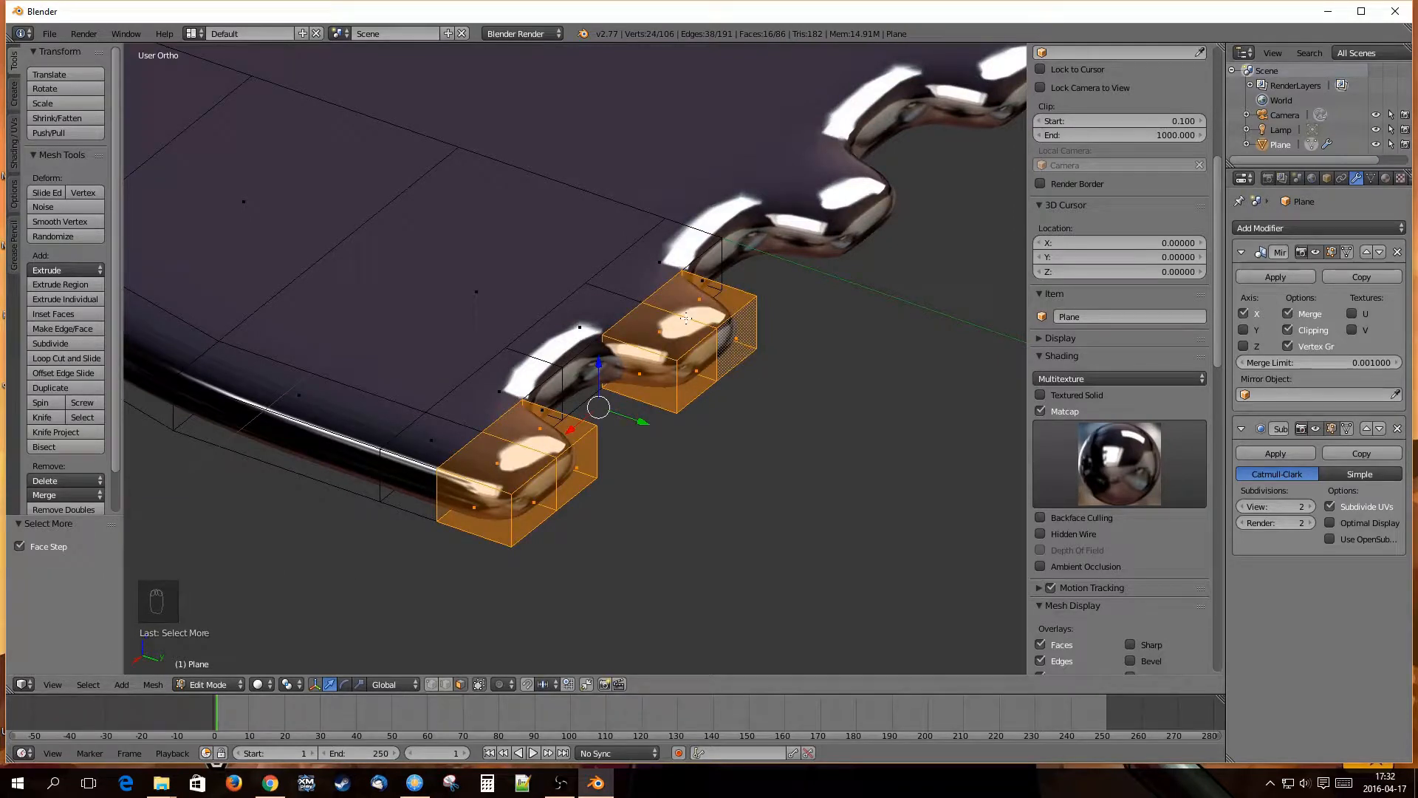
pyautogui.press('ctrl+KP_Add')
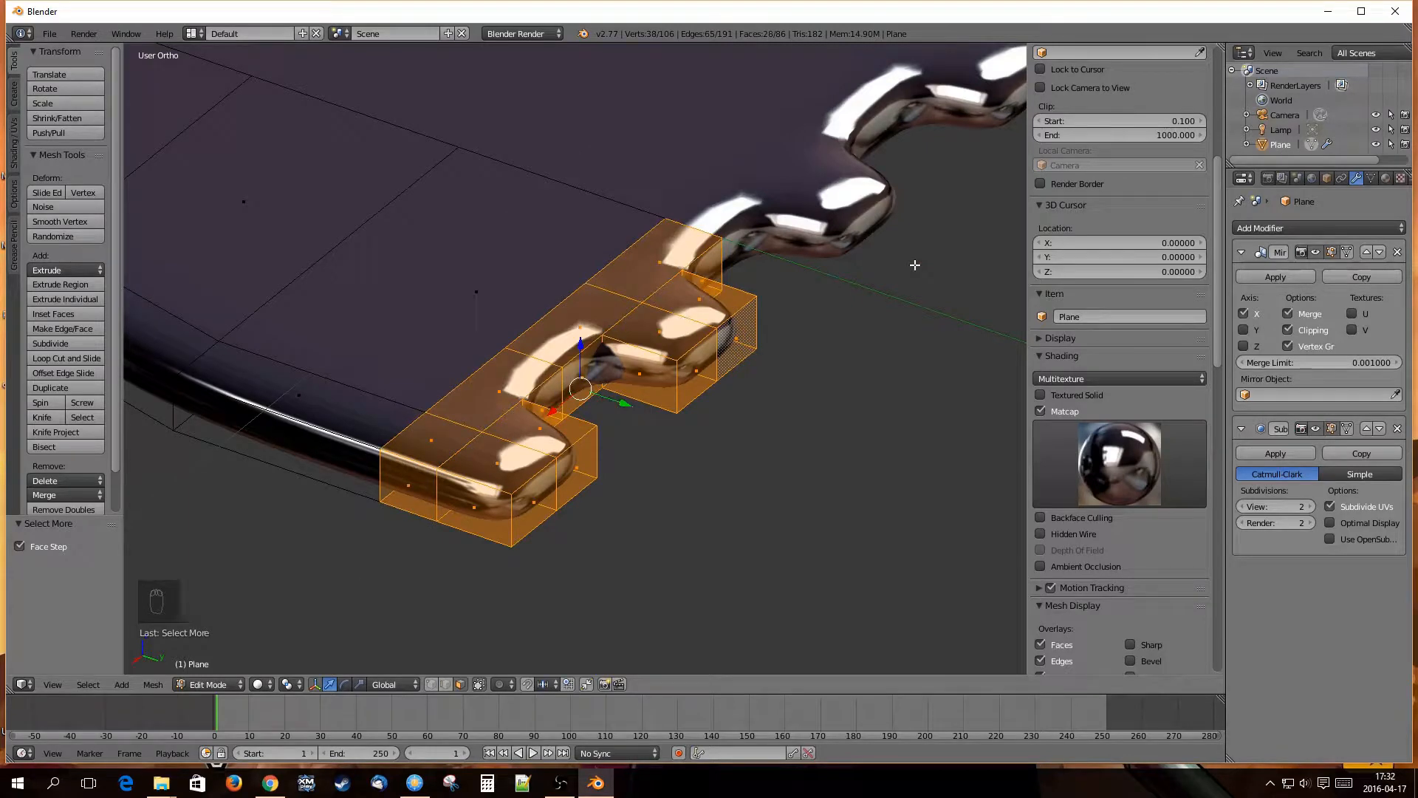
pyautogui.press('KP_7')
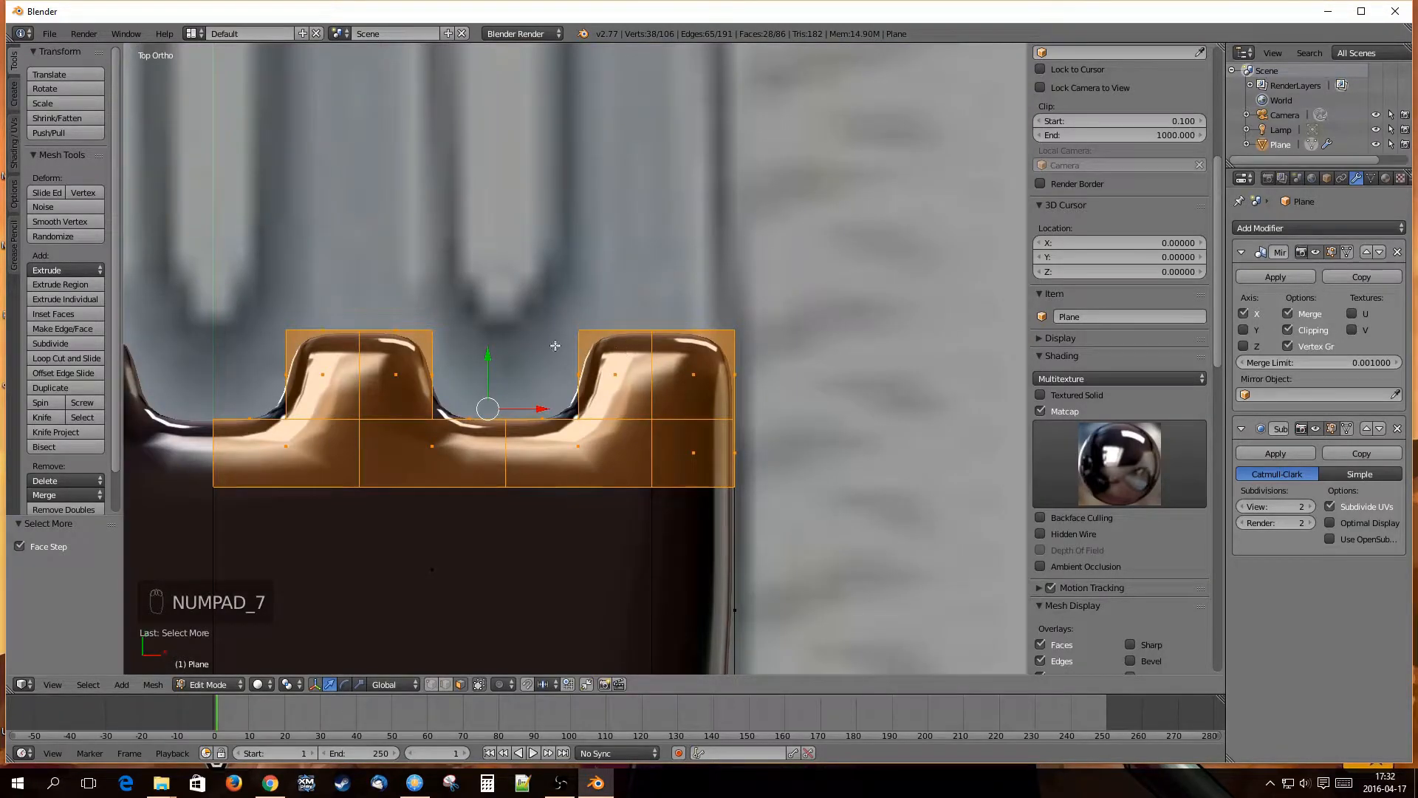
pyautogui.moveTo(485, 356); pyautogui.dragTo(487, 253)
# Using edge selection, move the vertical middle edges of the two gaps between the tine stubs slightly back toward the handle.
pyautogui.moveTo(487, 253)
pyautogui.mouseDown(button='middle')
pyautogui.moveTo(760, 384)
pyautogui.moveTo(482, 305)
pyautogui.moveTo(499, 265)
pyautogui.mouseUp(button='middle')
pyautogui.keyDown('shift'); pyautogui.moveTo(725, 389); pyautogui.dragTo(565, 282, button='middle'); pyautogui.keyUp('shift')
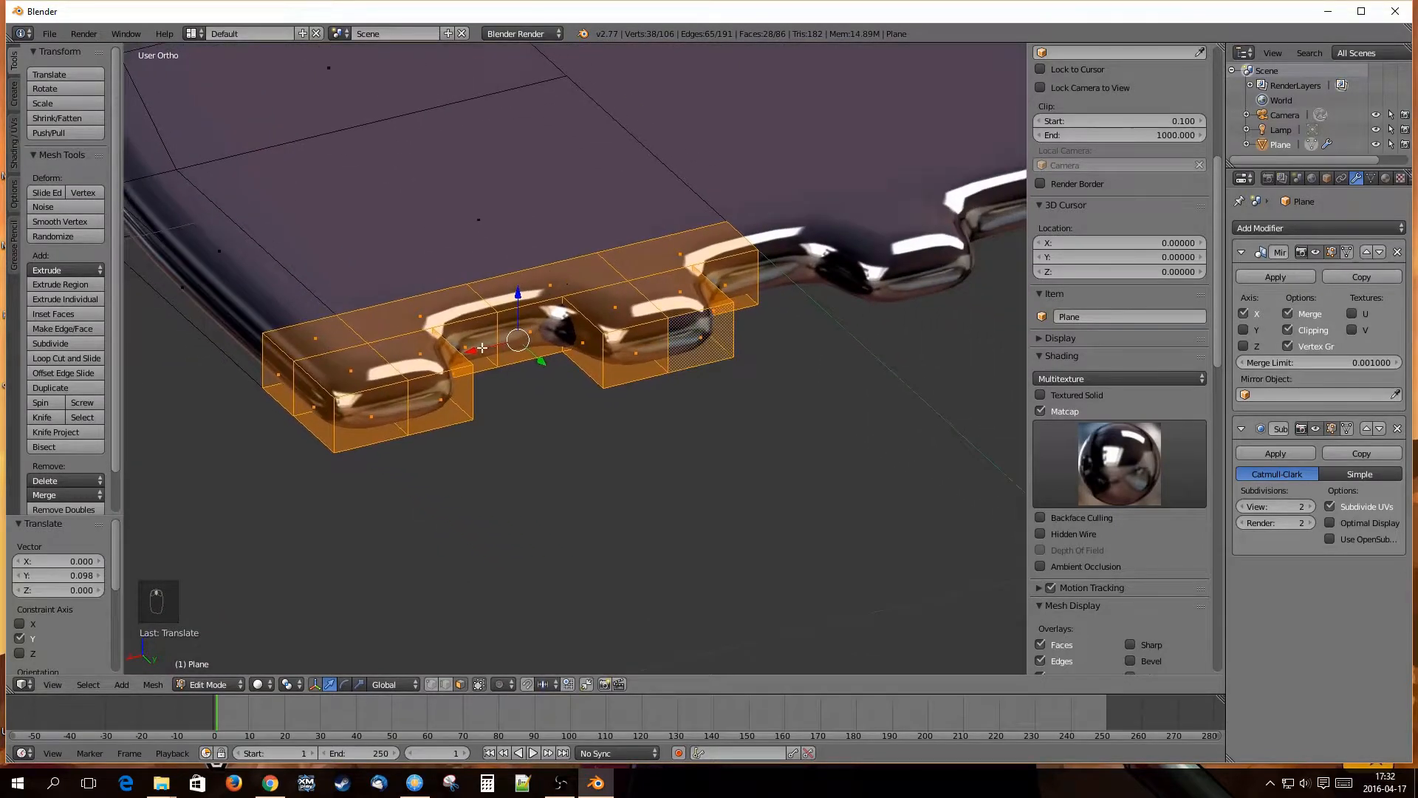
pyautogui.hotkey('ctrl', 'Tab')
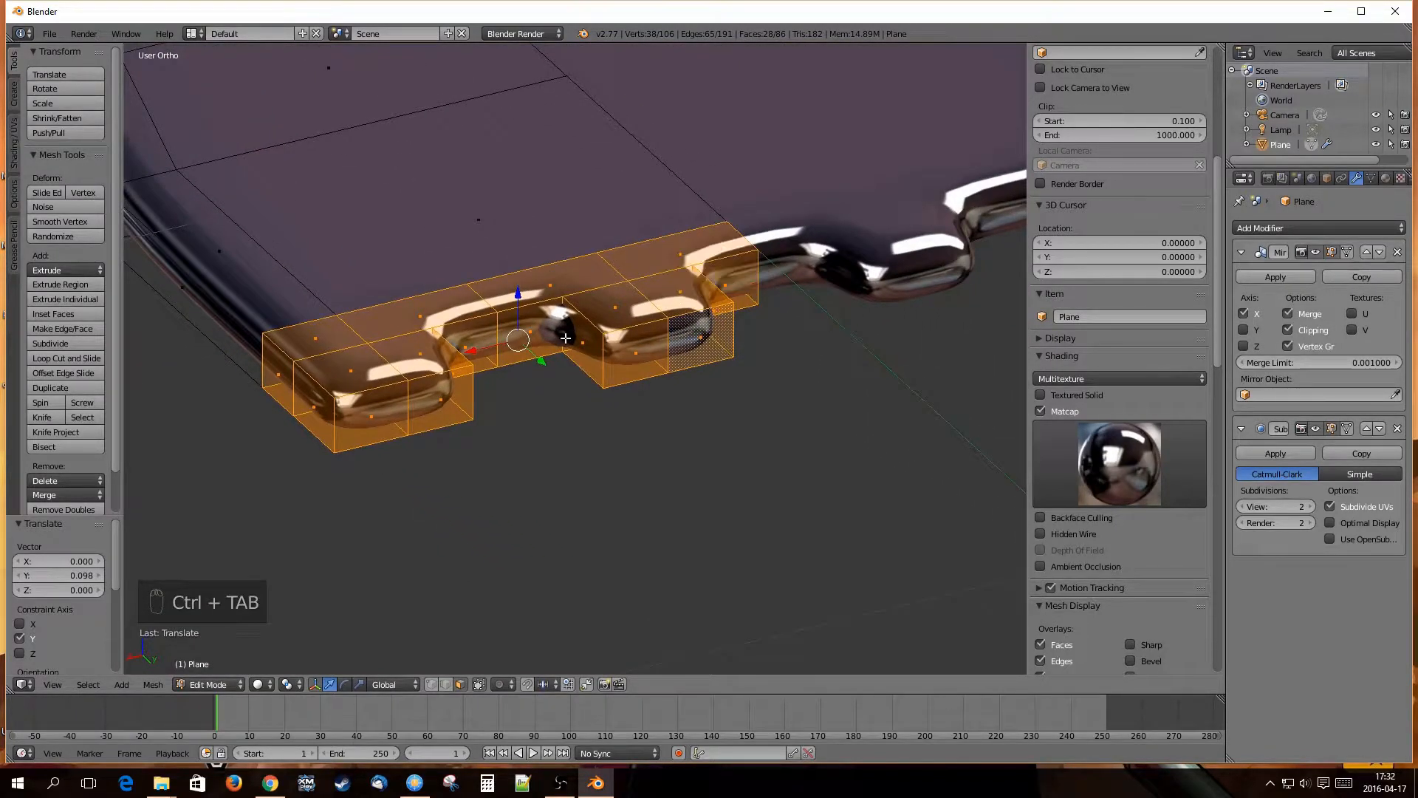
pyautogui.hotkey('ctrl', 'Tab')
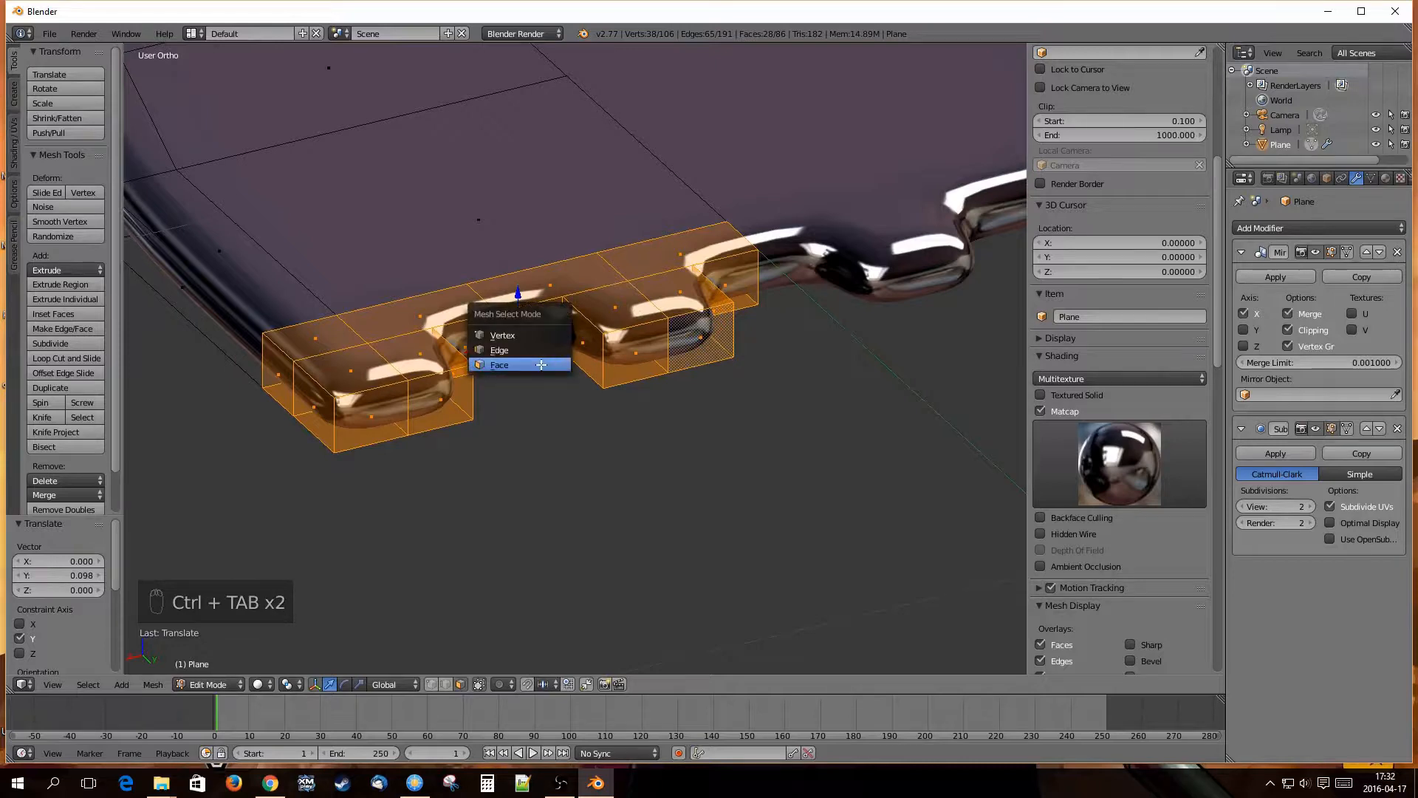
pyautogui.click(516, 349)
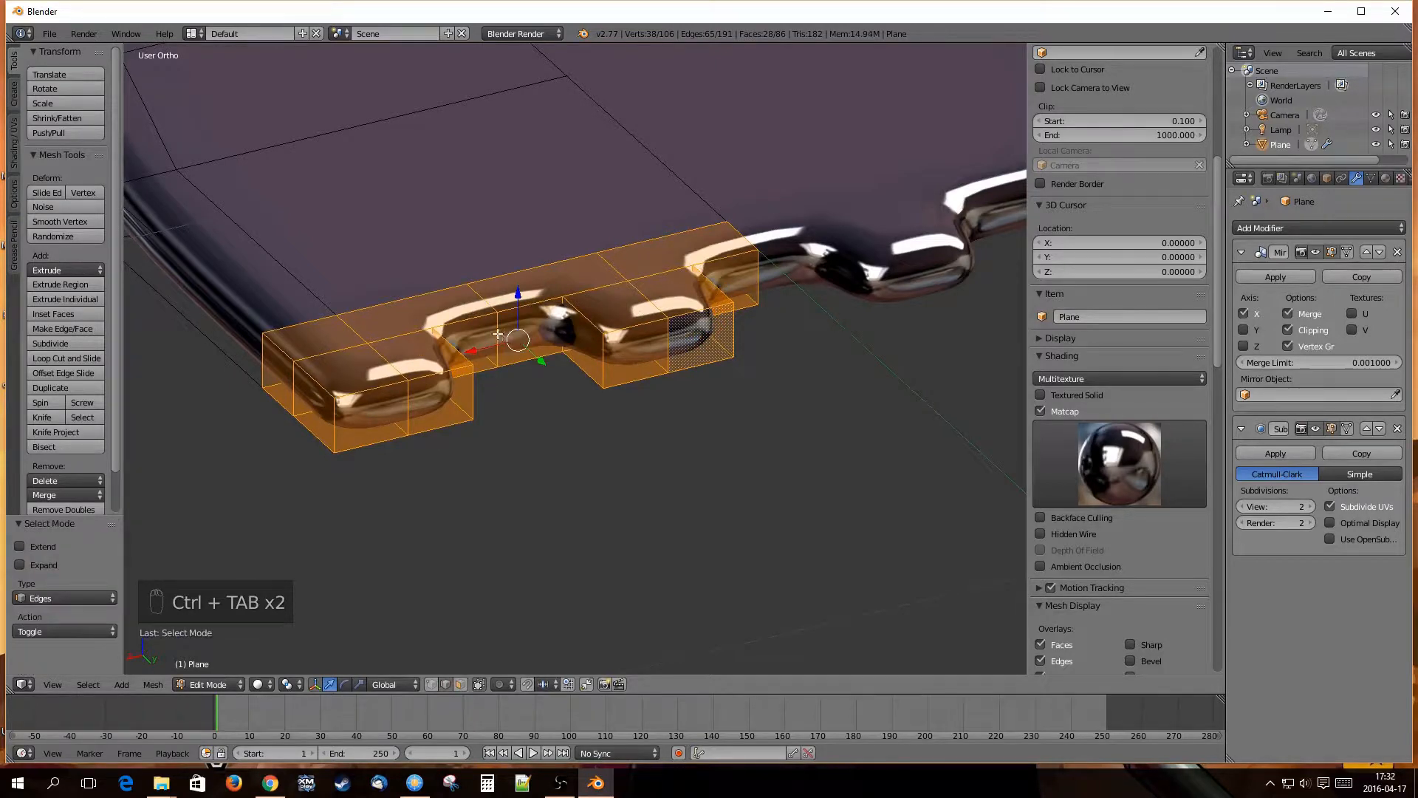
pyautogui.rightClick(497, 334)
pyautogui.keyDown('shift'); pyautogui.rightClick(757, 269); pyautogui.keyUp('shift')
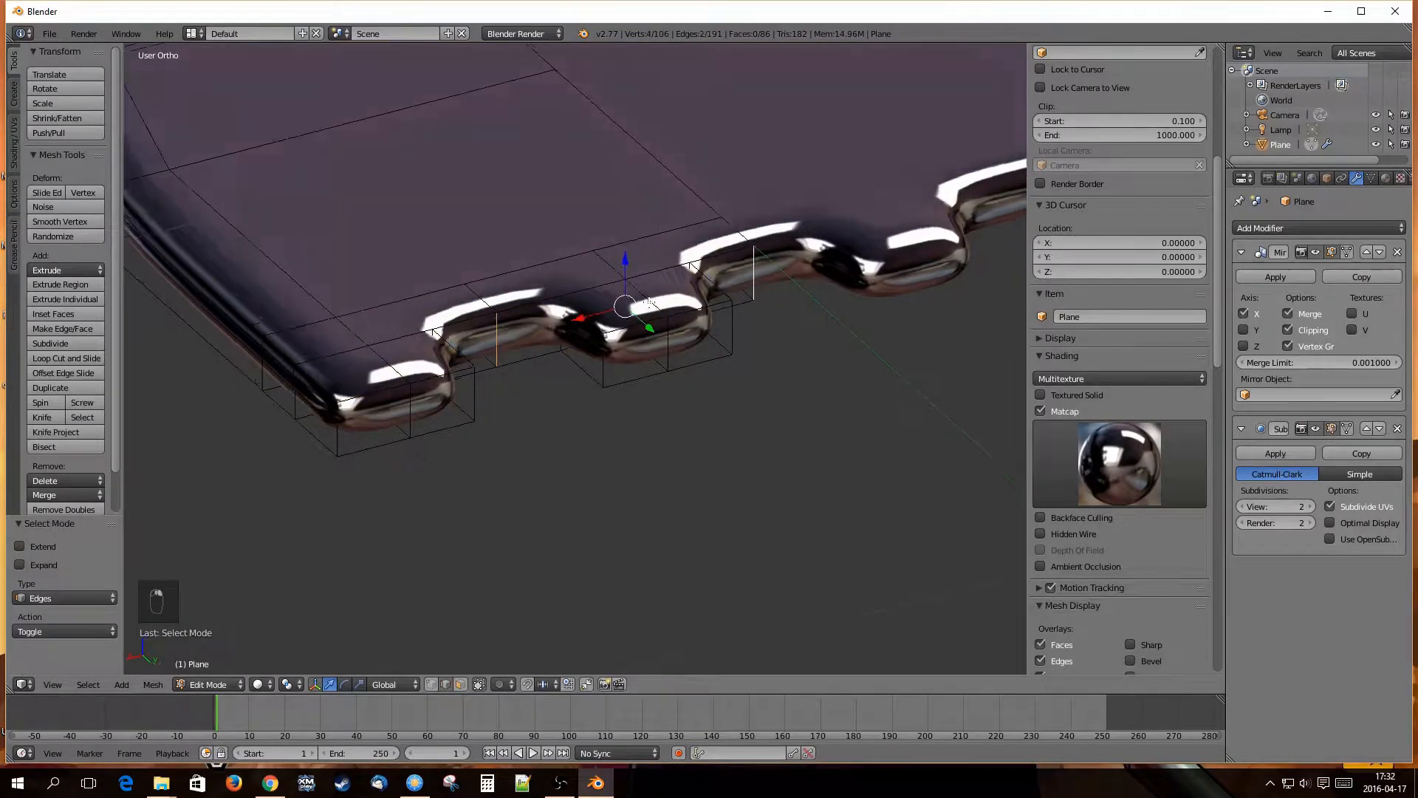
pyautogui.moveTo(649, 303); pyautogui.dragTo(591, 285, button='middle')
pyautogui.moveTo(585, 280); pyautogui.dragTo(566, 282)
# Select the front faces and both side faces of the two tine stubs on the editable half.
pyautogui.moveTo(566, 281); pyautogui.dragTo(635, 317, button='middle')
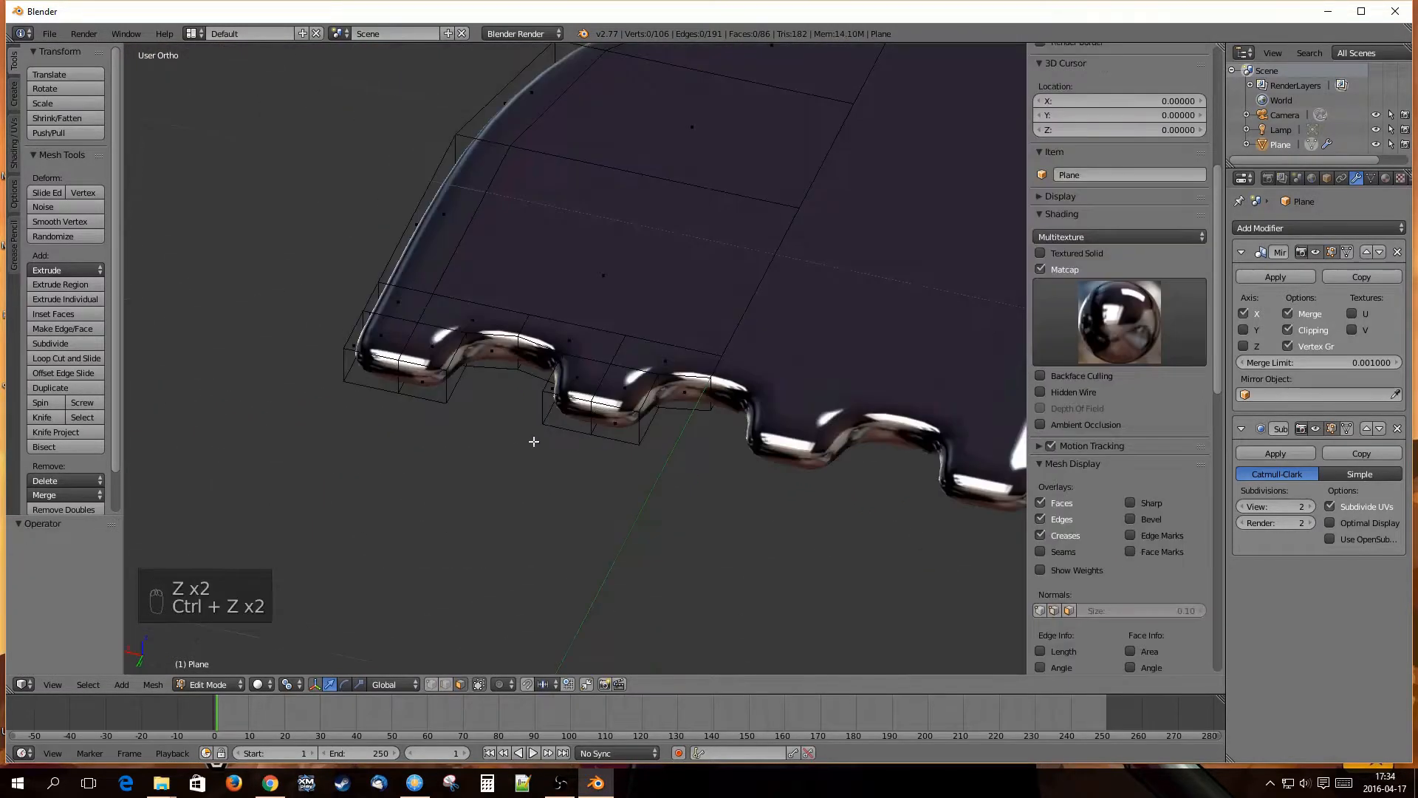
pyautogui.moveTo(534, 441); pyautogui.dragTo(592, 462, button='middle')
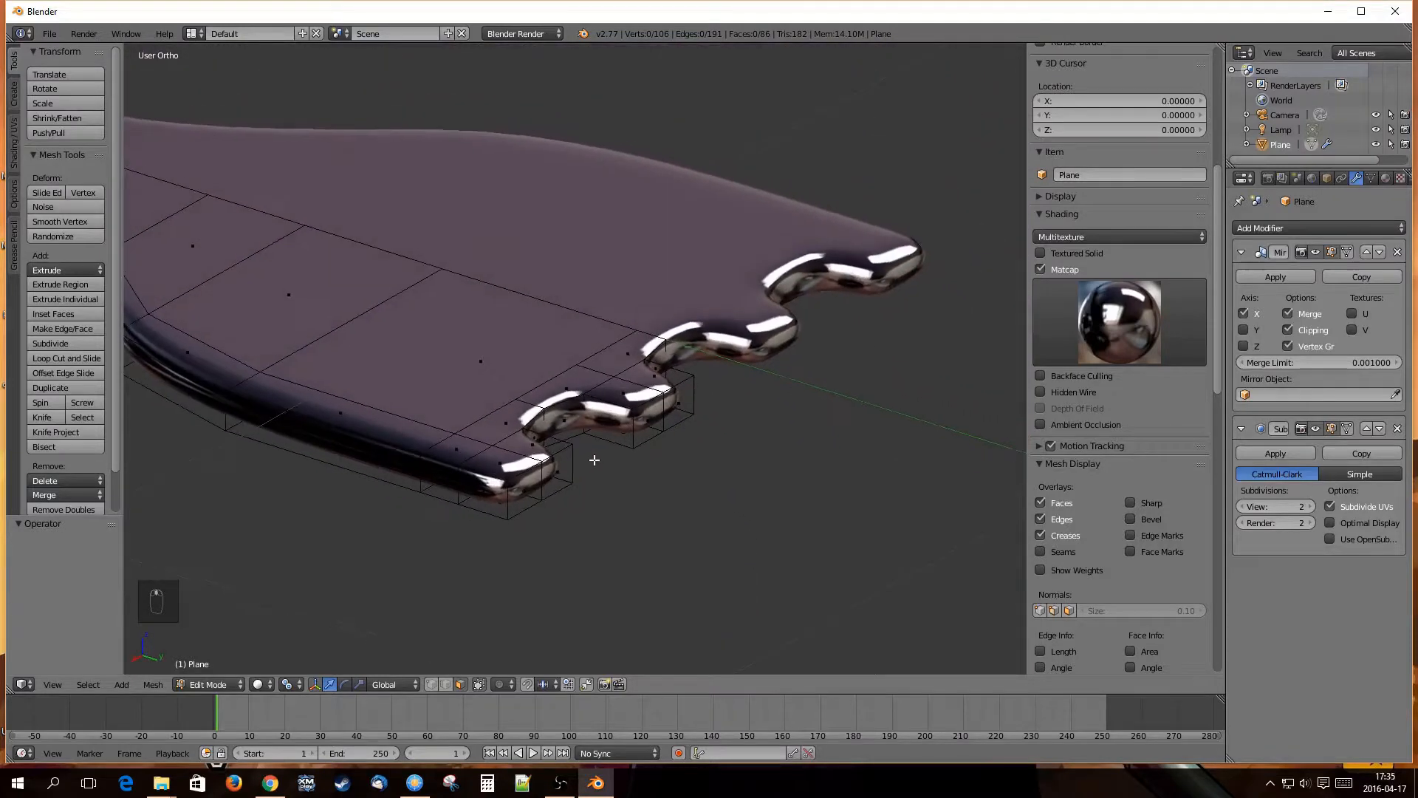
pyautogui.rightClick(488, 492)
pyautogui.keyDown('shift'); pyautogui.rightClick(550, 477); pyautogui.keyUp('shift')
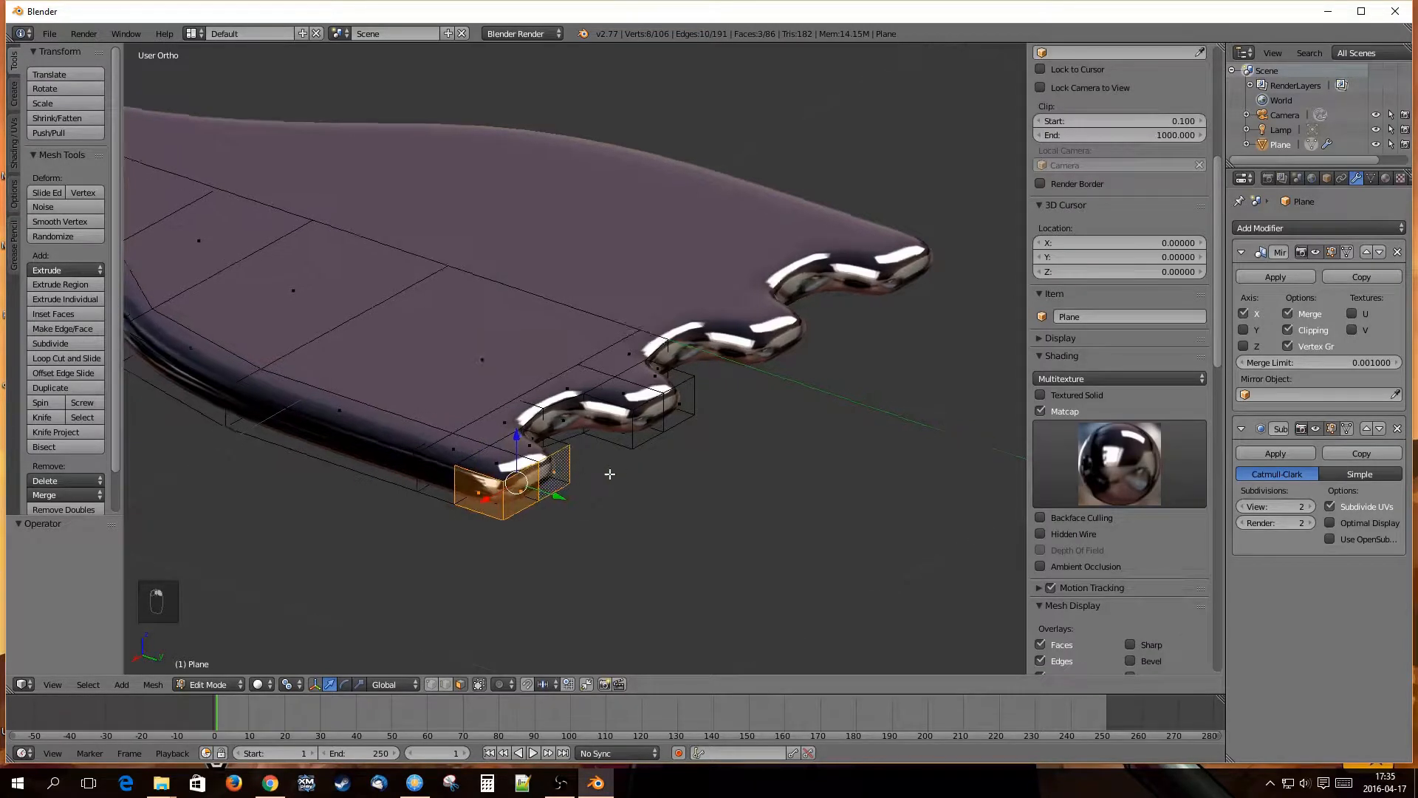
pyautogui.moveTo(551, 478); pyautogui.dragTo(591, 443, button='middle')
pyautogui.keyDown('shift'); pyautogui.rightClick(466, 412); pyautogui.keyUp('shift')
pyautogui.keyDown('shift'); pyautogui.rightClick(588, 424); pyautogui.keyUp('shift')
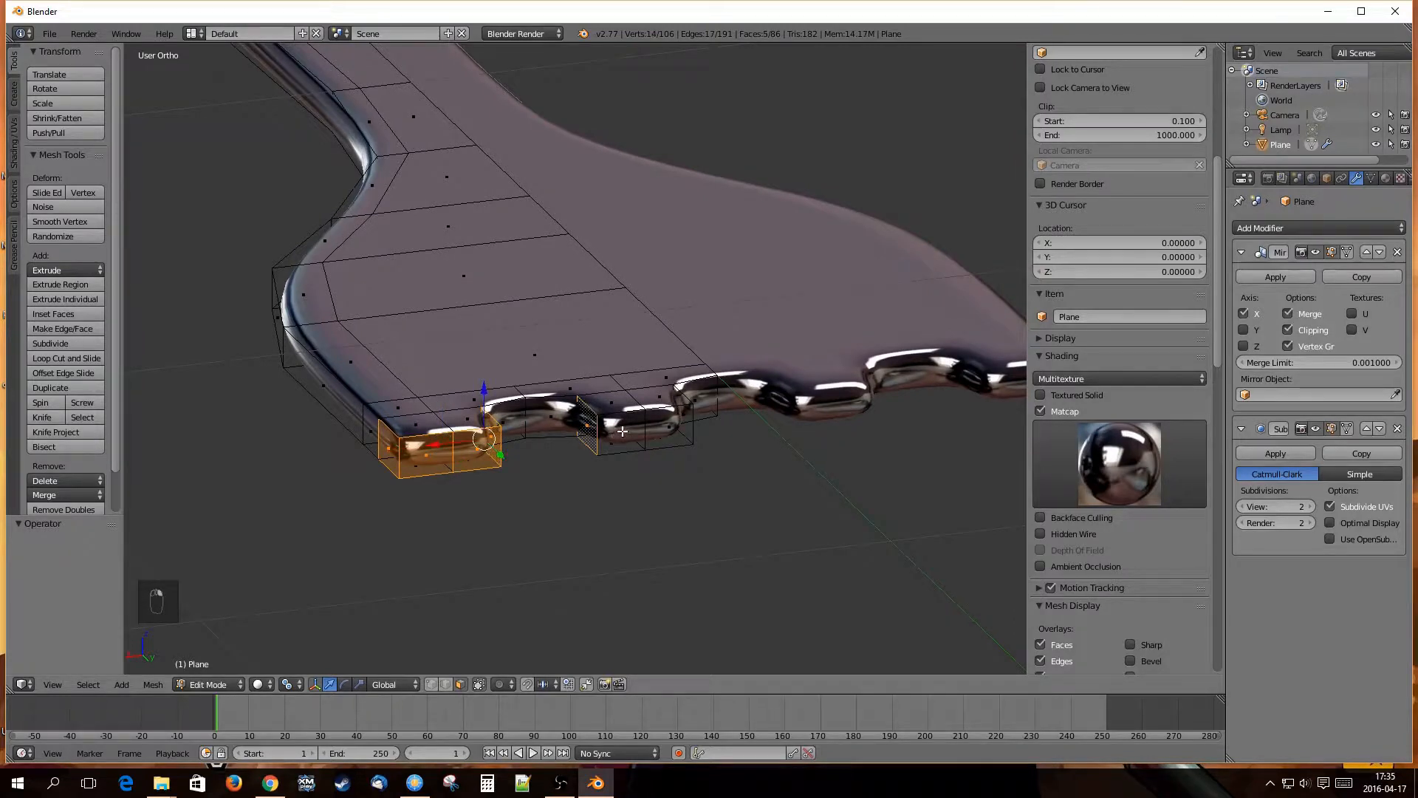
pyautogui.keyDown('shift'); pyautogui.rightClick(624, 434); pyautogui.keyUp('shift')
pyautogui.keyDown('shift'); pyautogui.rightClick(666, 435); pyautogui.keyUp('shift')
pyautogui.moveTo(667, 435); pyautogui.dragTo(589, 487, button='middle')
pyautogui.keyDown('shift'); pyautogui.rightClick(617, 453); pyautogui.keyUp('shift')
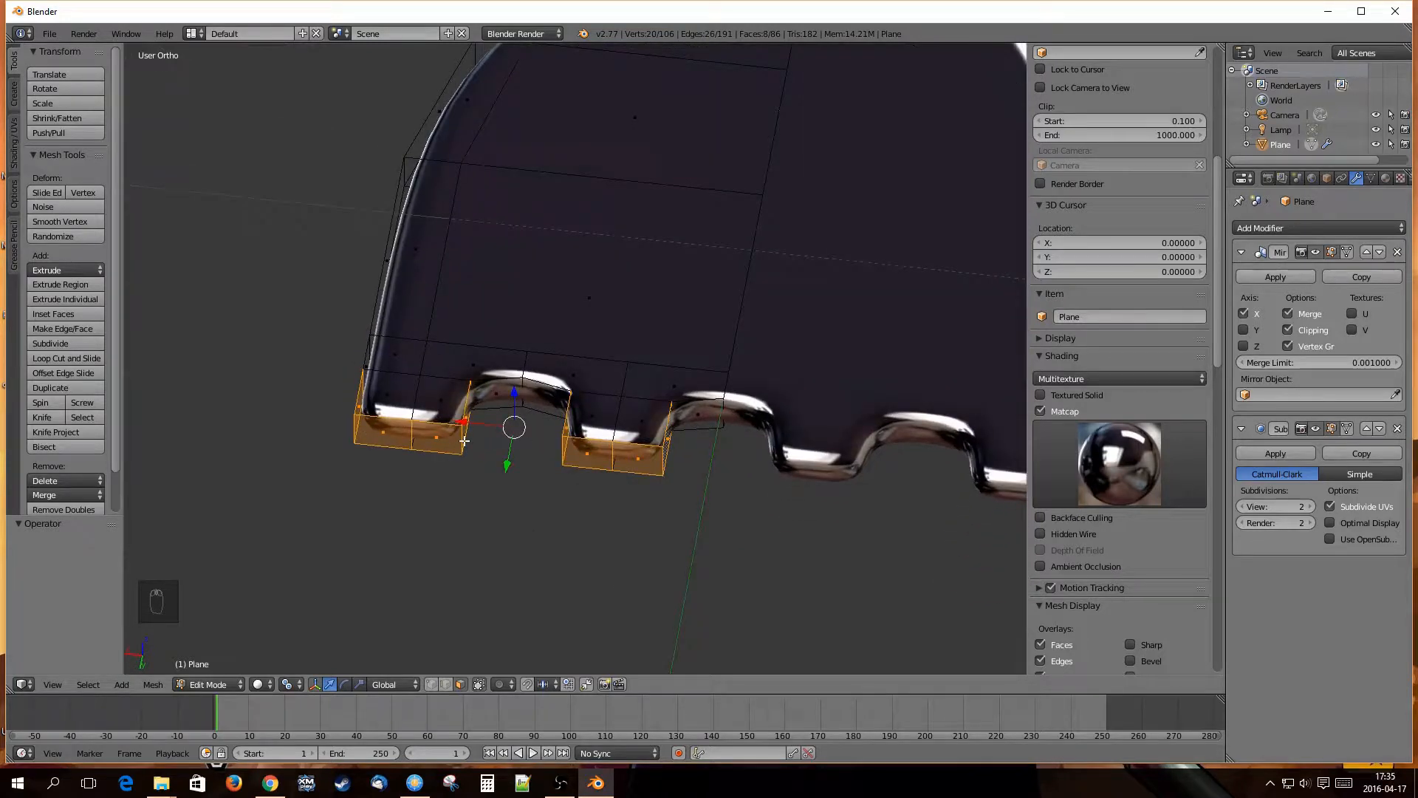
# Set the pivot point to Individual Origins and scale the selected tine stub faces along X by about 1.218.
pyautogui.click(291, 685)
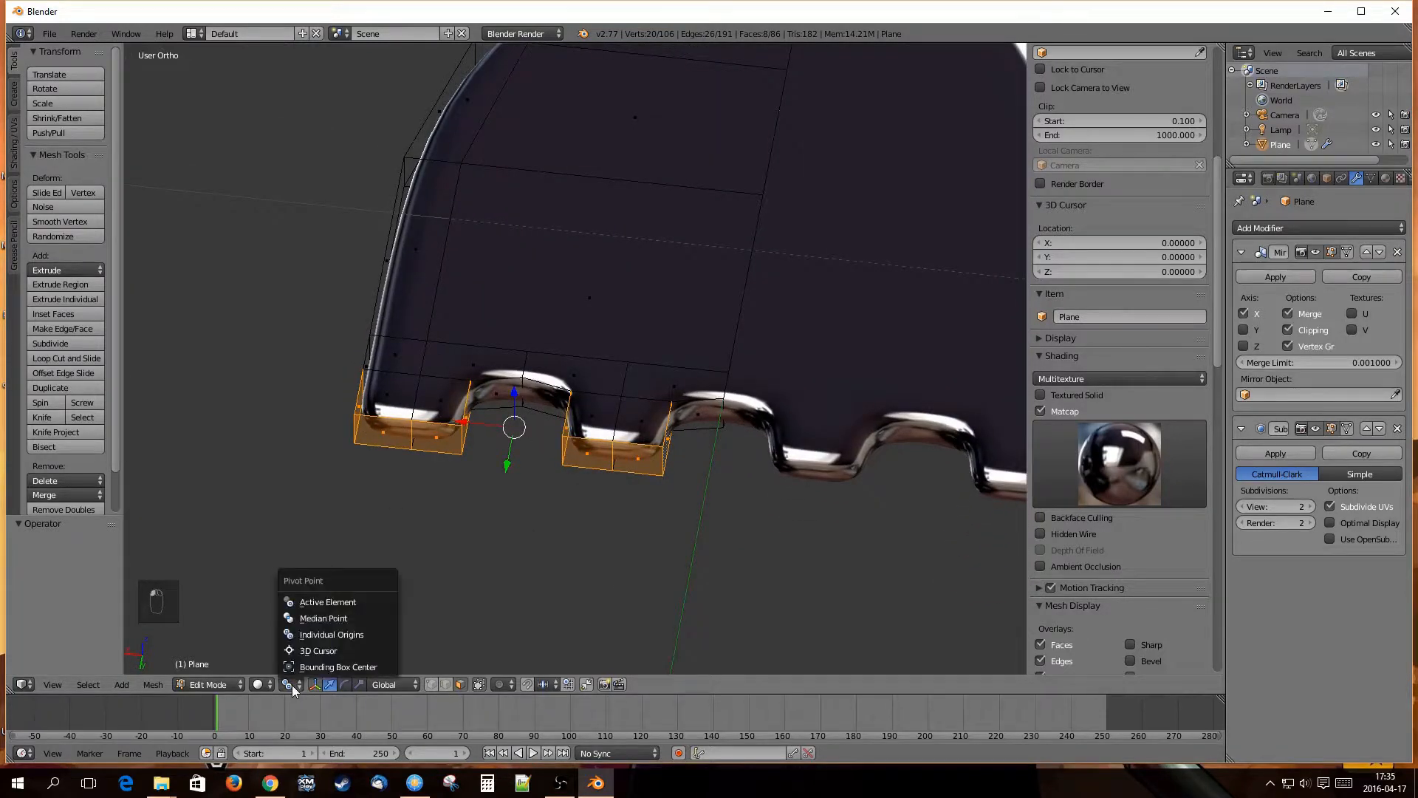
pyautogui.click(325, 633)
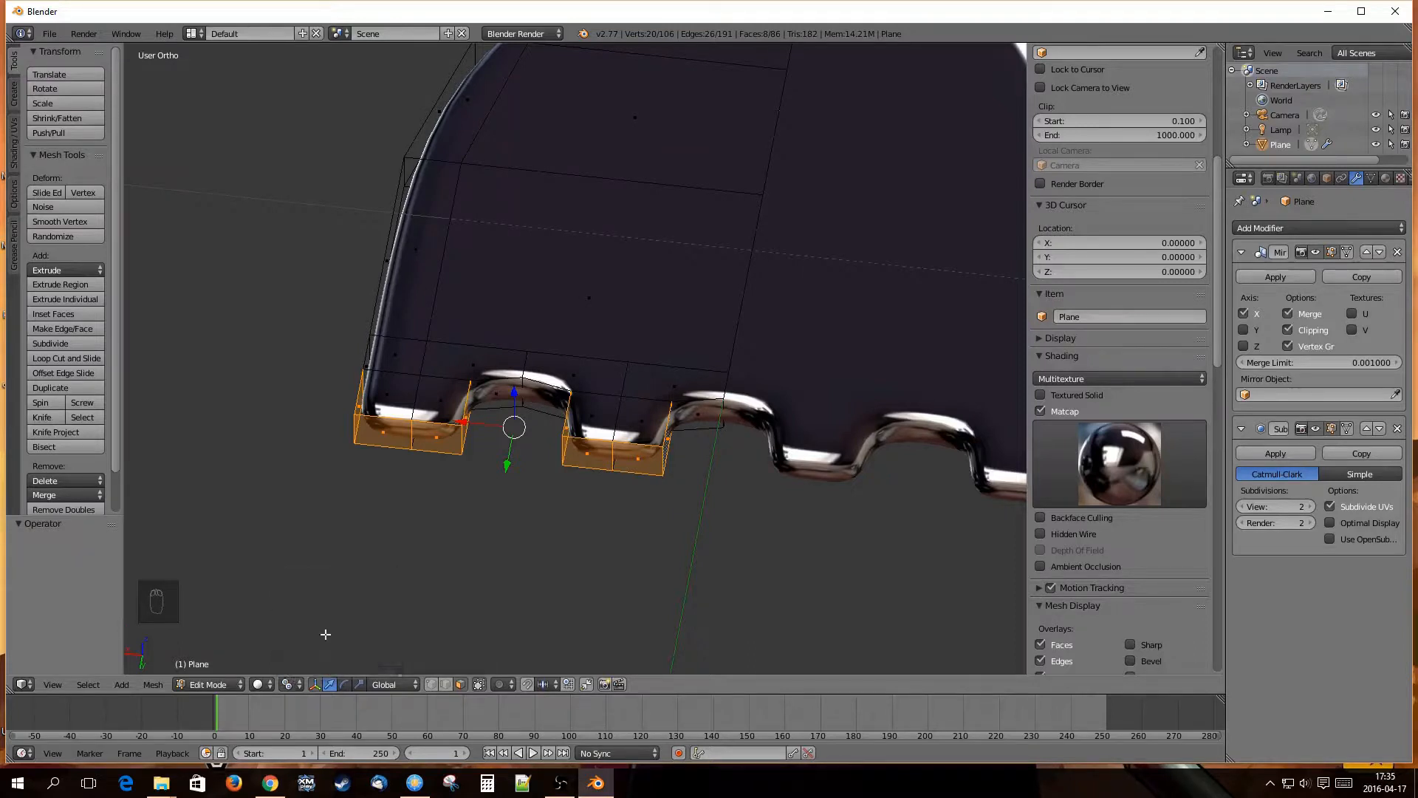
pyautogui.moveTo(455, 555); pyautogui.dragTo(446, 532, button='middle')
pyautogui.press('s')
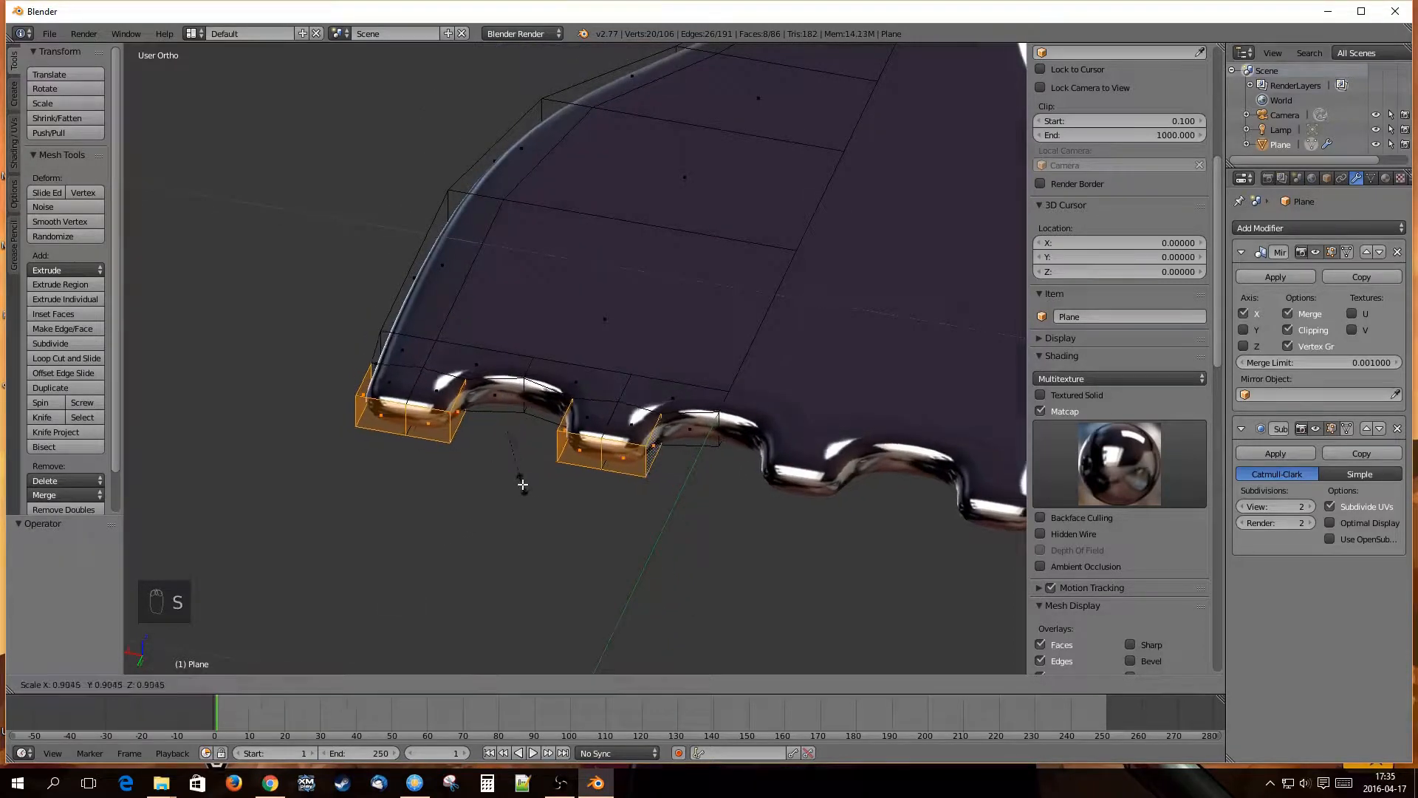
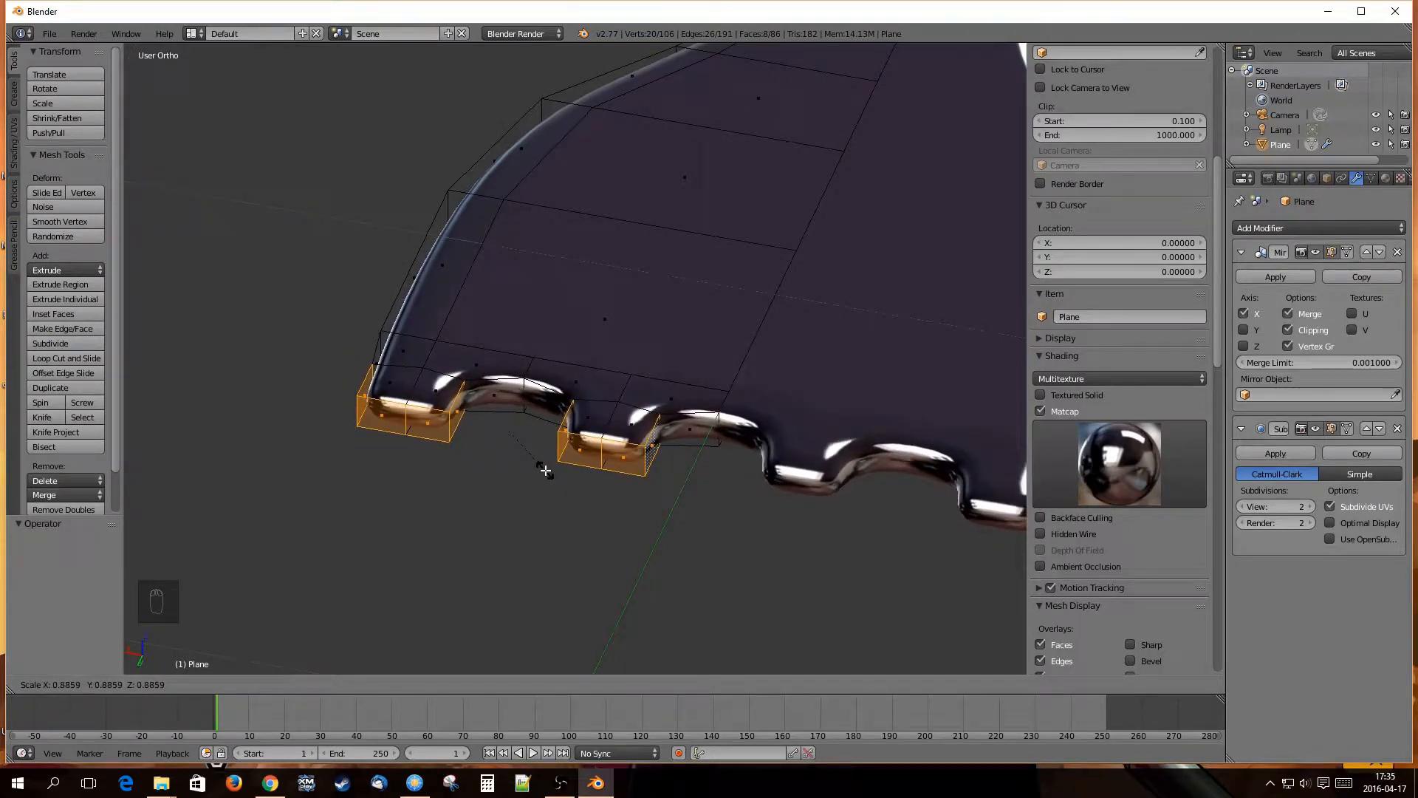
pyautogui.press('x')
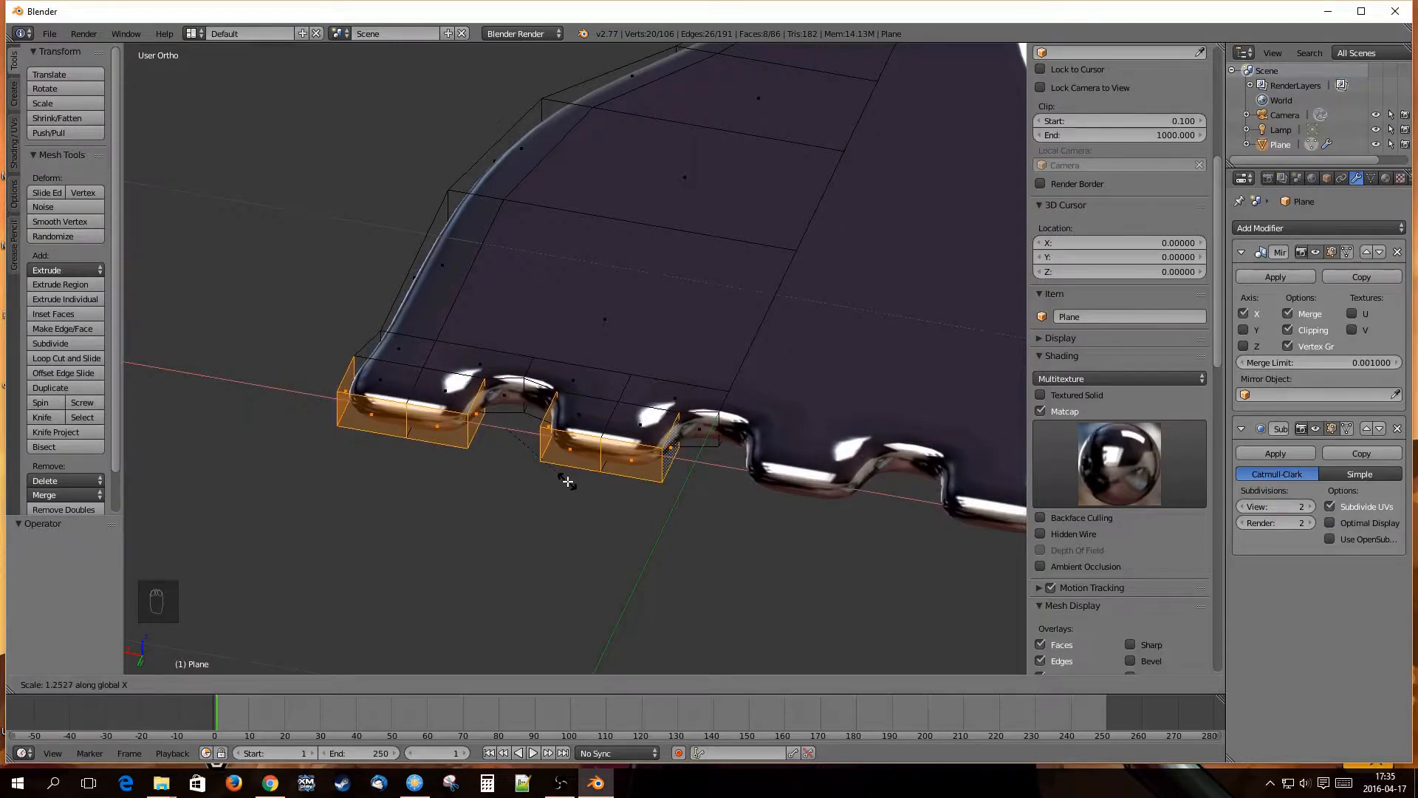
pyautogui.click(558, 480)
# Using edge selection, move the outer side edge just behind the outermost tine stub outward 0.020 along X.
pyautogui.moveTo(558, 480); pyautogui.dragTo(613, 508, button='middle')
pyautogui.hotkey('ctrl', 'Tab')
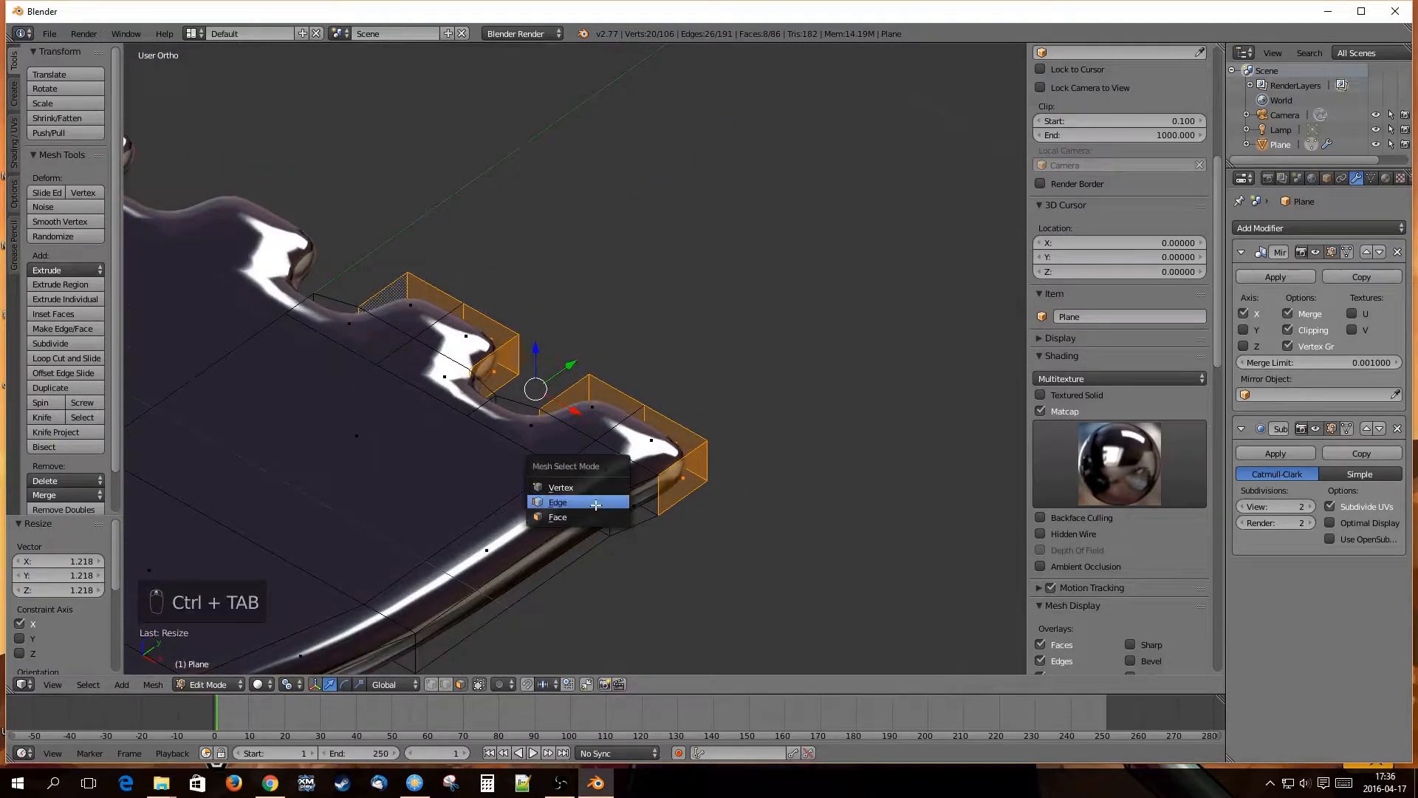
pyautogui.click(613, 499)
pyautogui.rightClick(612, 514)
pyautogui.moveTo(613, 515); pyautogui.dragTo(731, 523, button='middle')
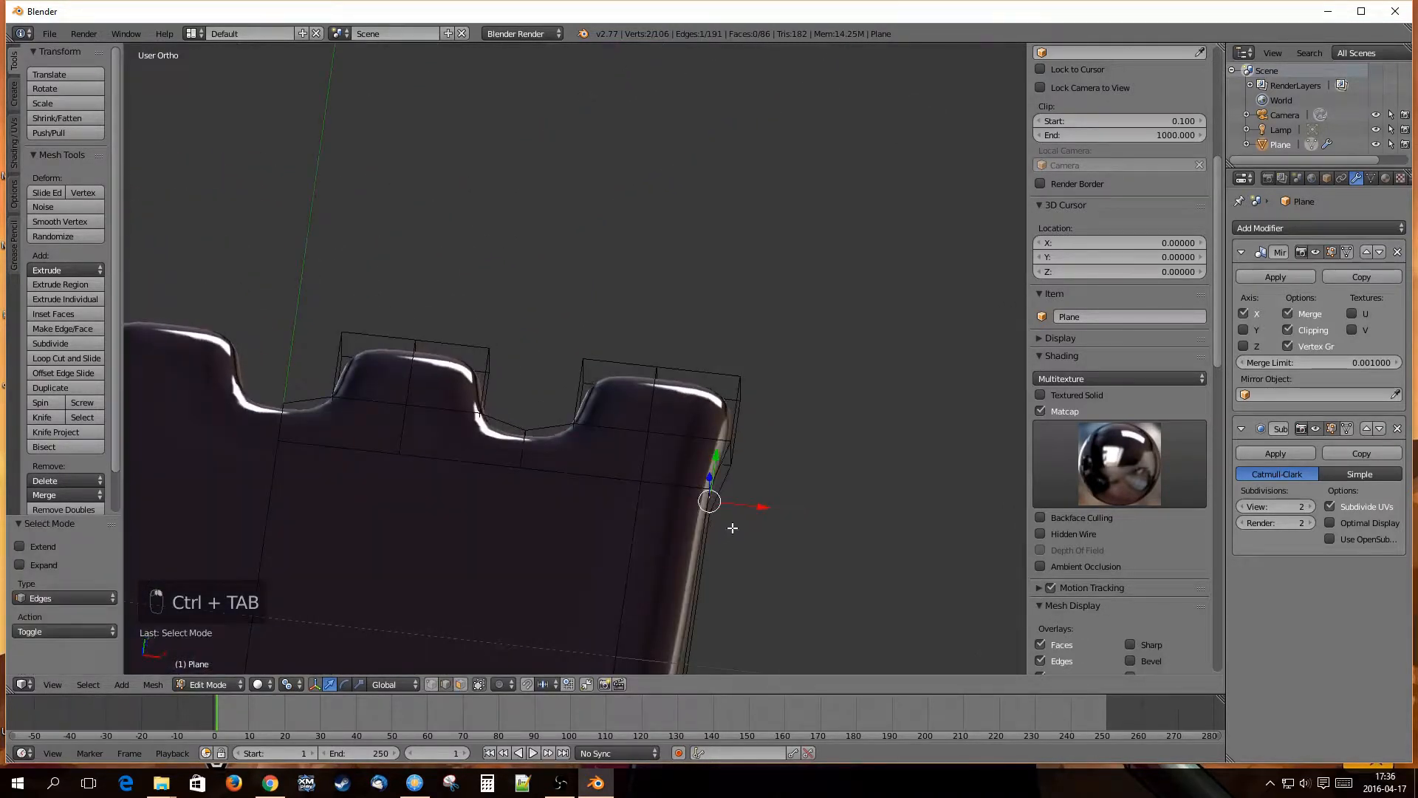
pyautogui.moveTo(763, 508); pyautogui.dragTo(775, 506)
pyautogui.moveTo(731, 598); pyautogui.dragTo(526, 458, button='middle')
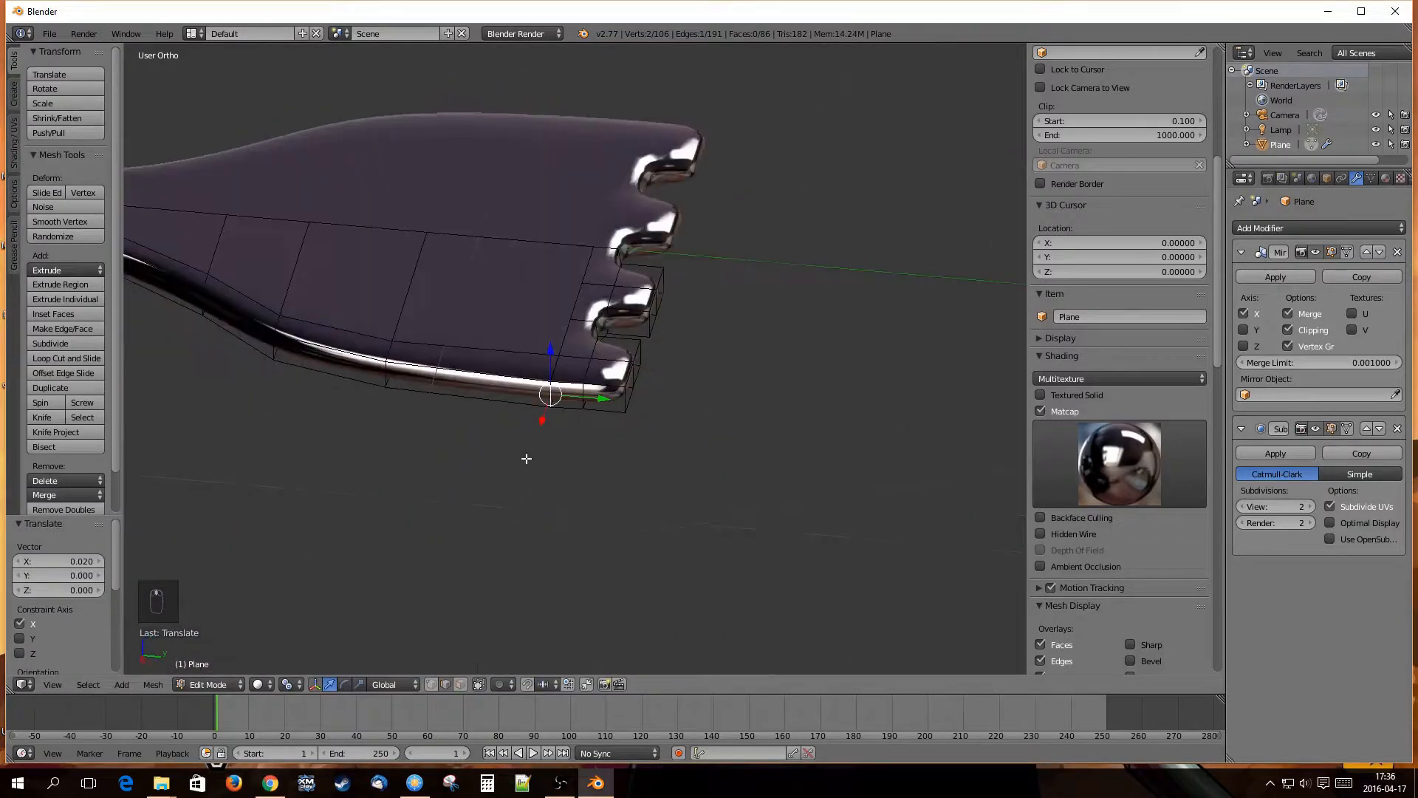
pyautogui.press('a')
pyautogui.moveTo(592, 383); pyautogui.dragTo(649, 388, button='middle')
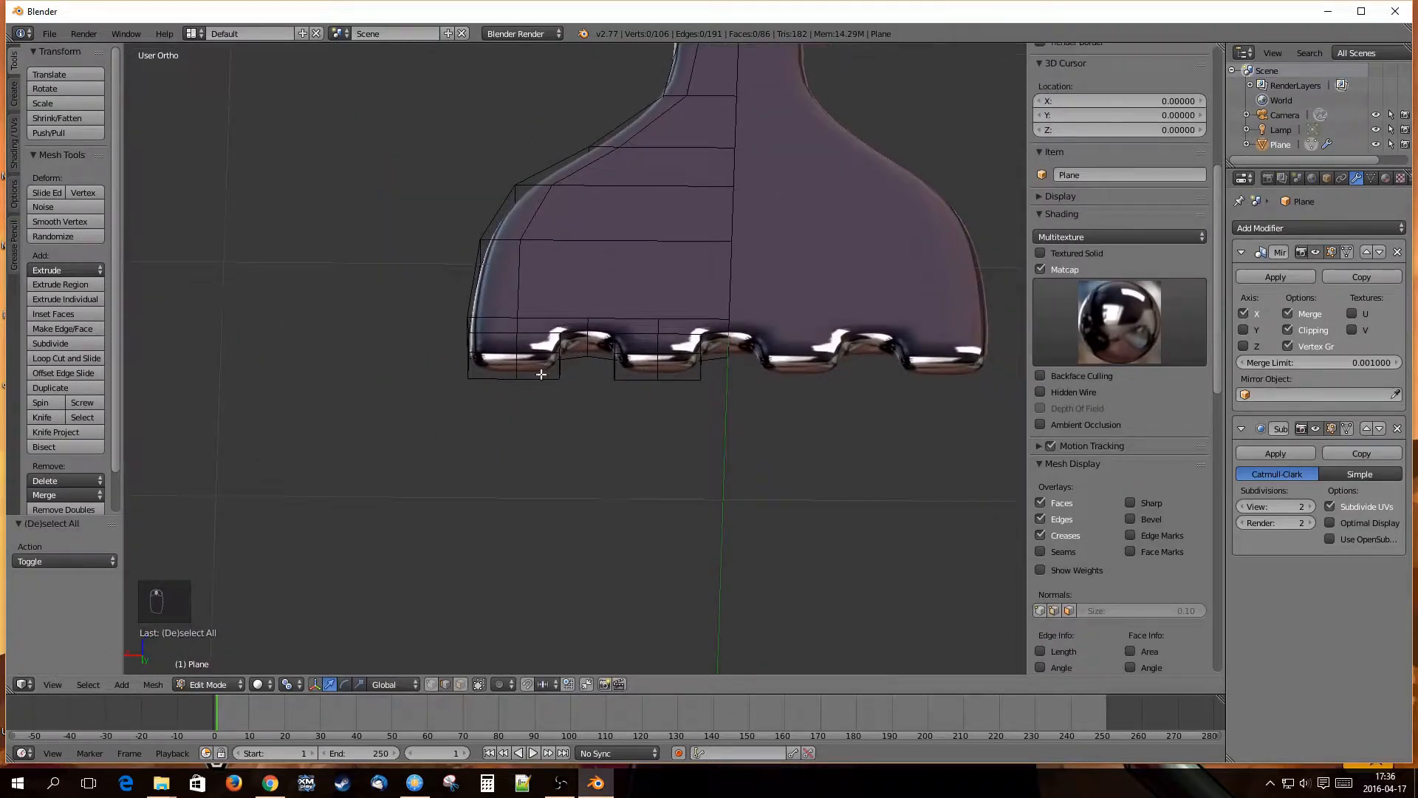
# Using face selection, select only the four front faces of the two tine stubs on the editable half.
pyautogui.hotkey('ctrl', 'Tab')
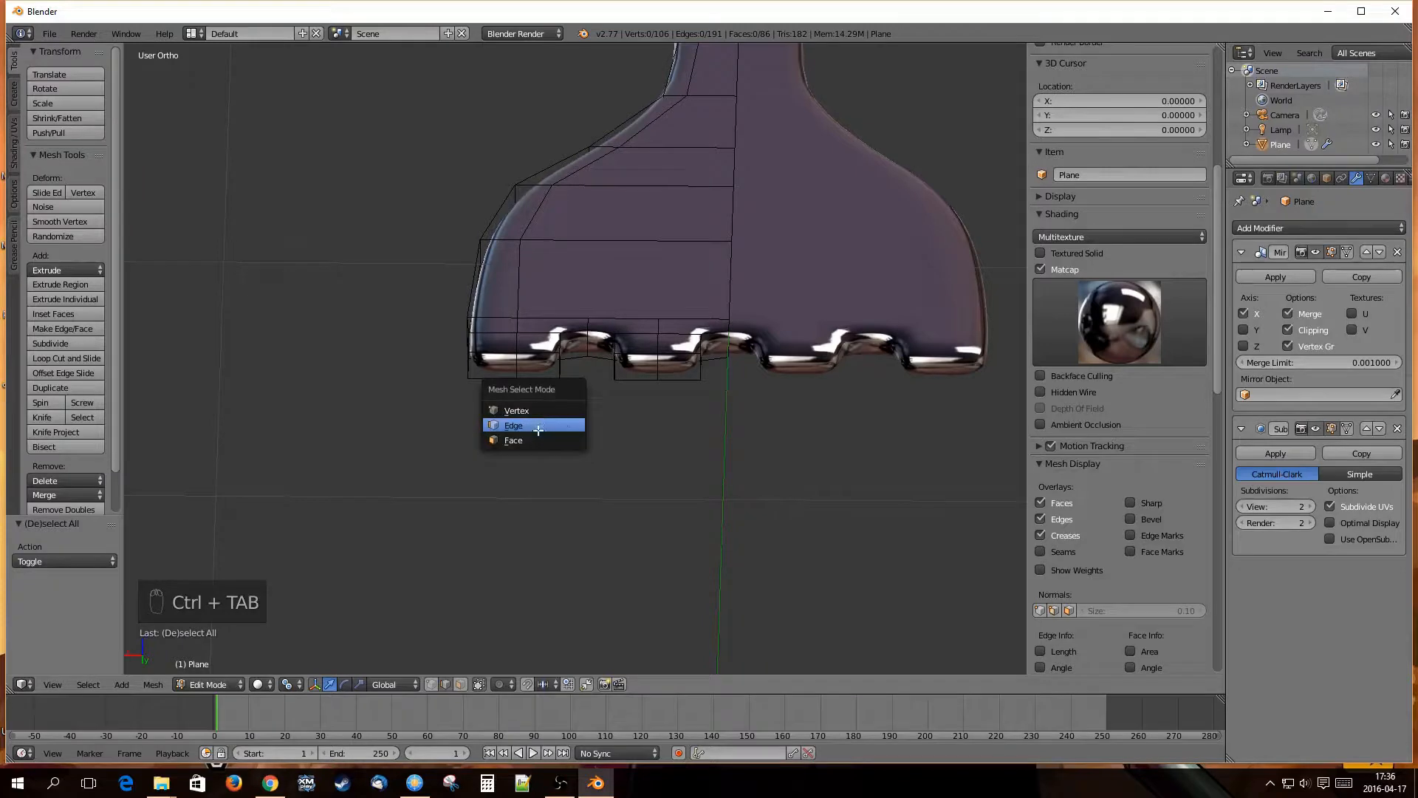
pyautogui.click(535, 437)
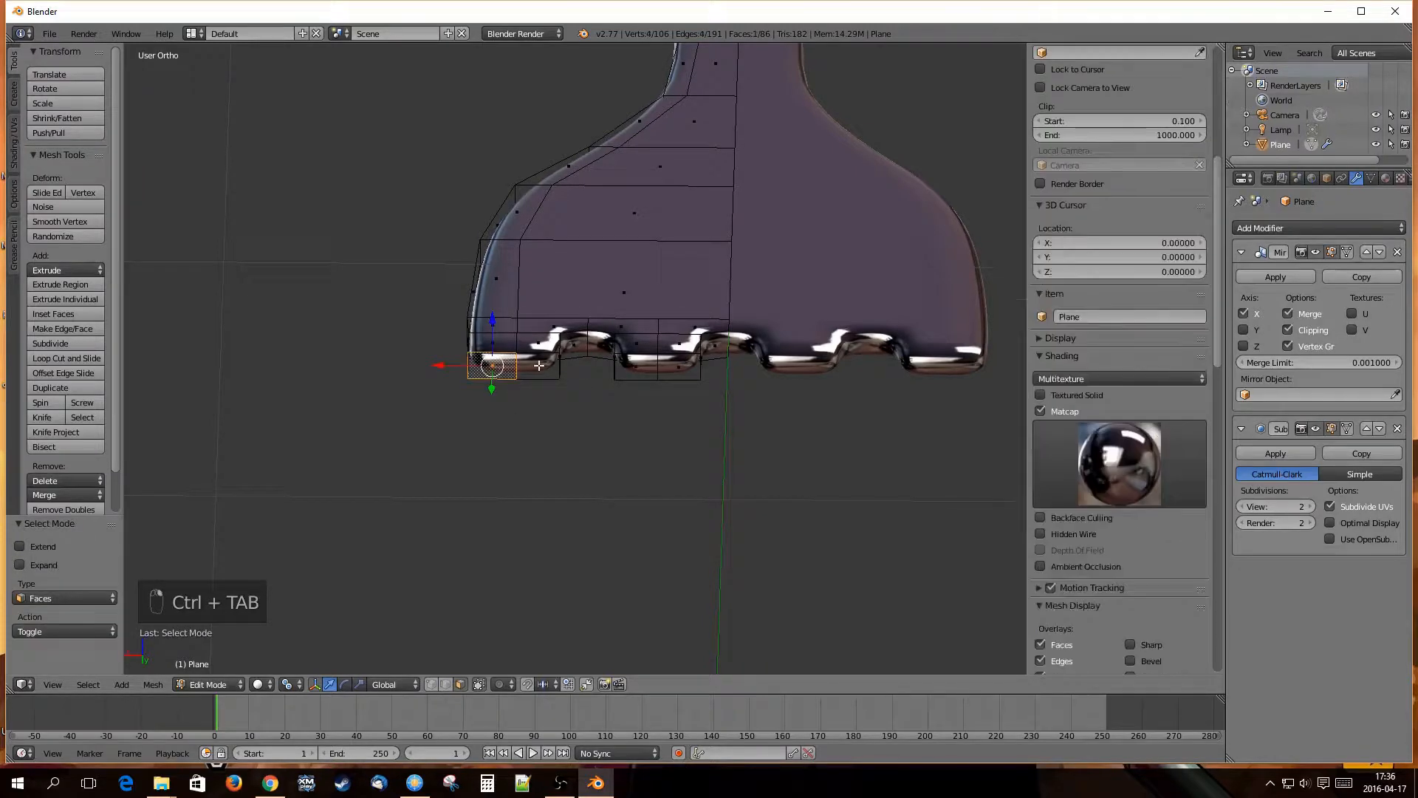
pyautogui.click(494, 367)
pyautogui.keyDown('shift'); pyautogui.click(633, 365); pyautogui.keyUp('shift')
pyautogui.keyDown('shift'); pyautogui.click(667, 367); pyautogui.keyUp('shift')
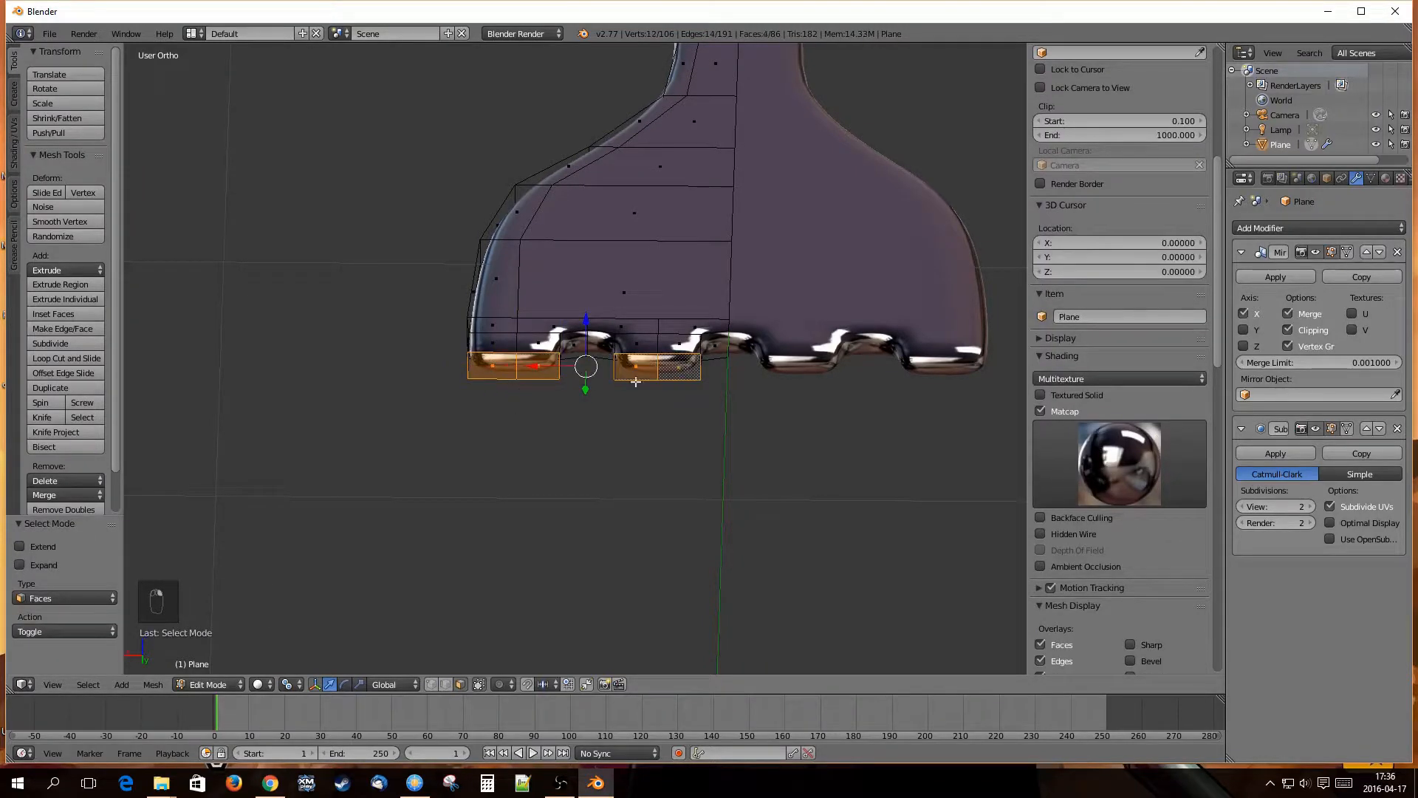
pyautogui.moveTo(667, 367); pyautogui.dragTo(719, 447, button='middle')
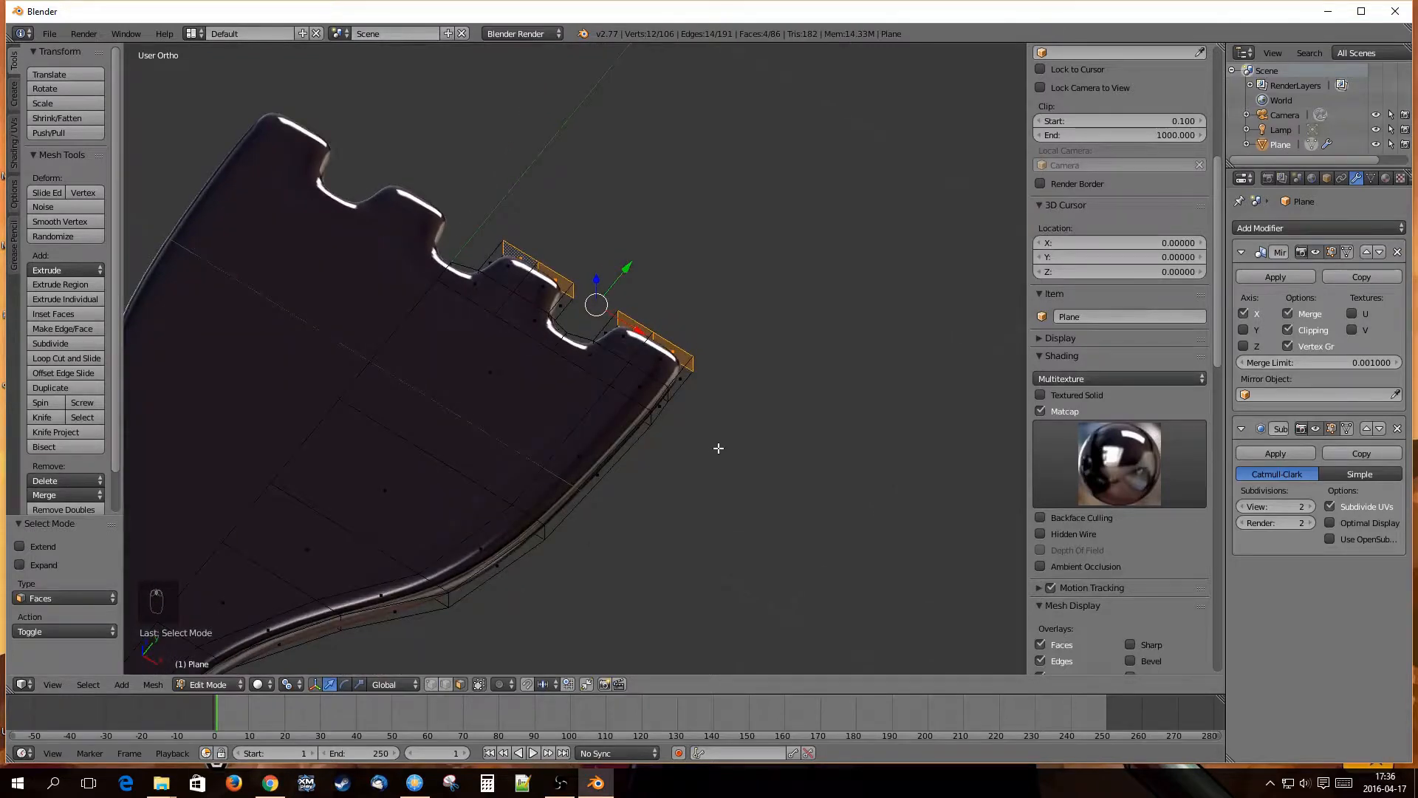
# In top view, extrude the selected stub faces about 1.923 forward to the tine points of the reference image.
pyautogui.press('KP_7')
pyautogui.scroll(-3, 666, 446)
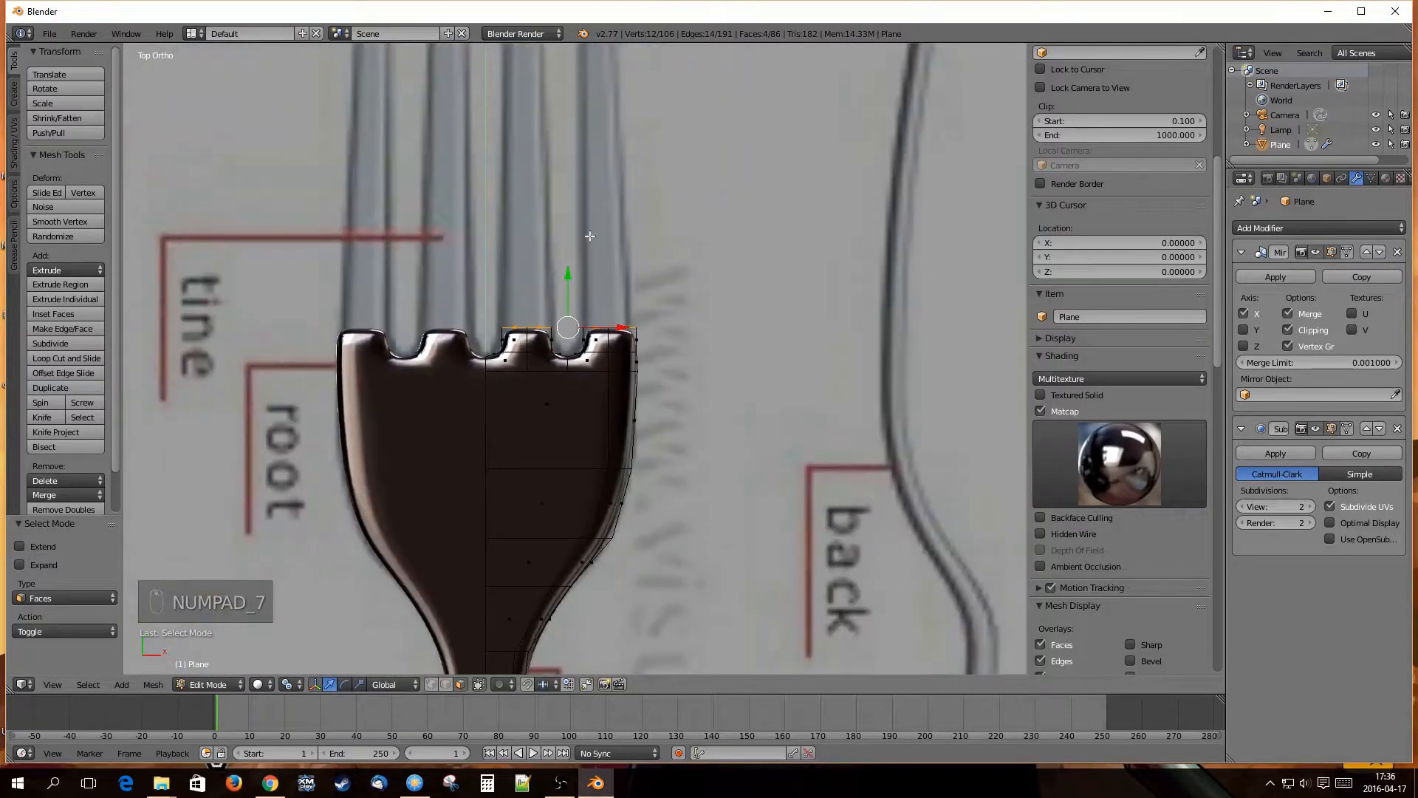
pyautogui.keyDown('shift'); pyautogui.moveTo(583, 232); pyautogui.dragTo(570, 463, button='middle'); pyautogui.keyUp('shift')
pyautogui.scroll(-1, 569, 466)
pyautogui.press('e')
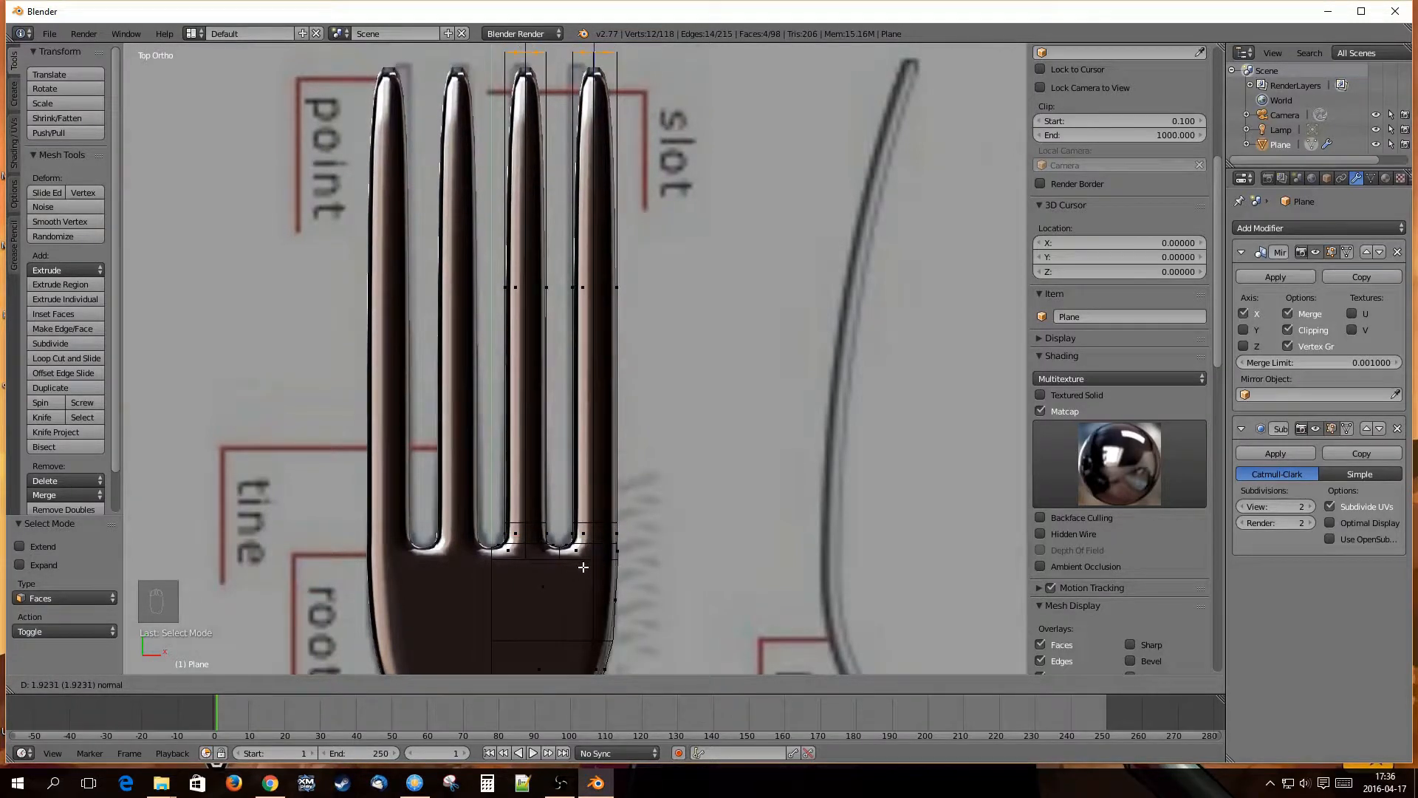
pyautogui.click(584, 567)
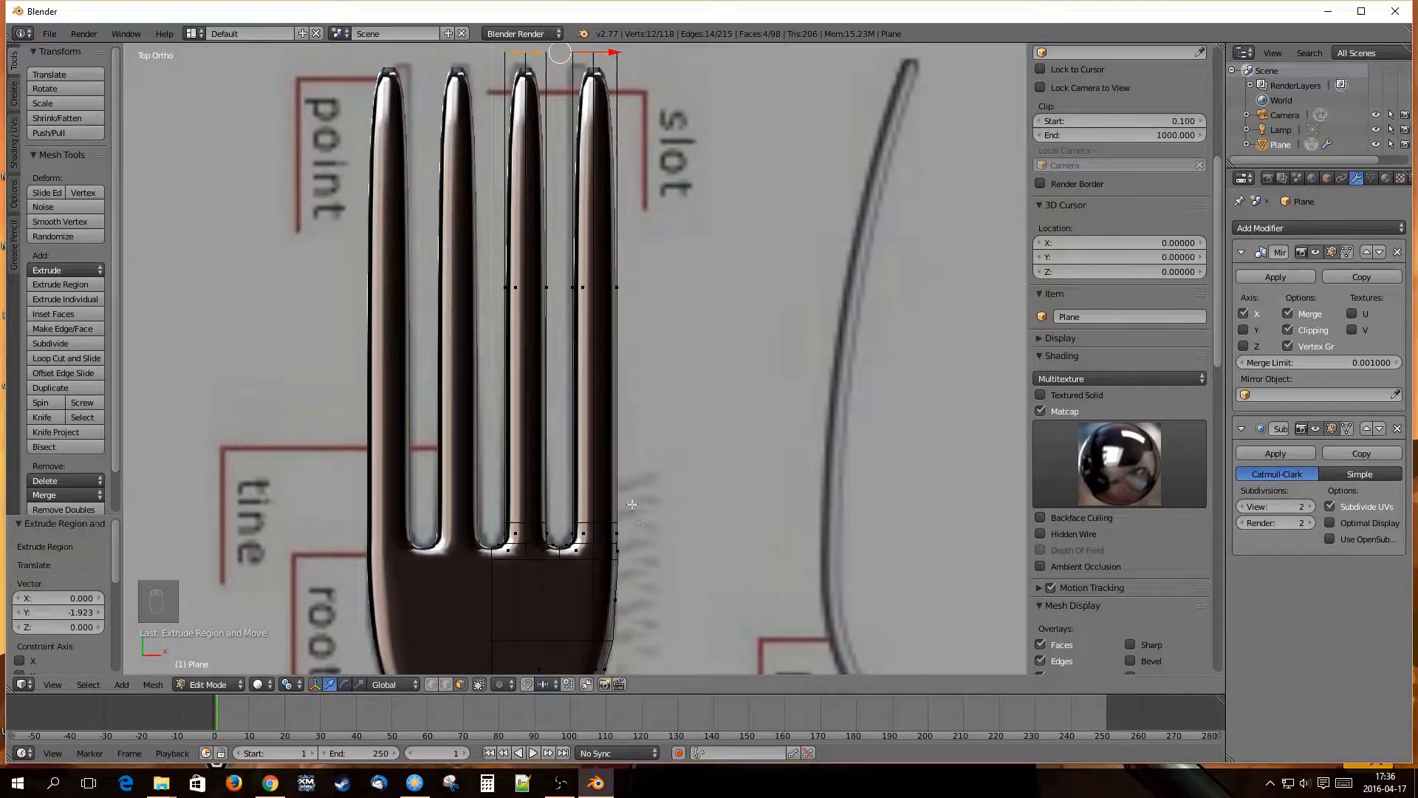
# Scale the end faces of the extruded tines uniformly to about 0.507 to taper the tines.
pyautogui.scroll(-5, 597, 486)
pyautogui.moveTo(597, 486); pyautogui.dragTo(477, 384, button='middle')
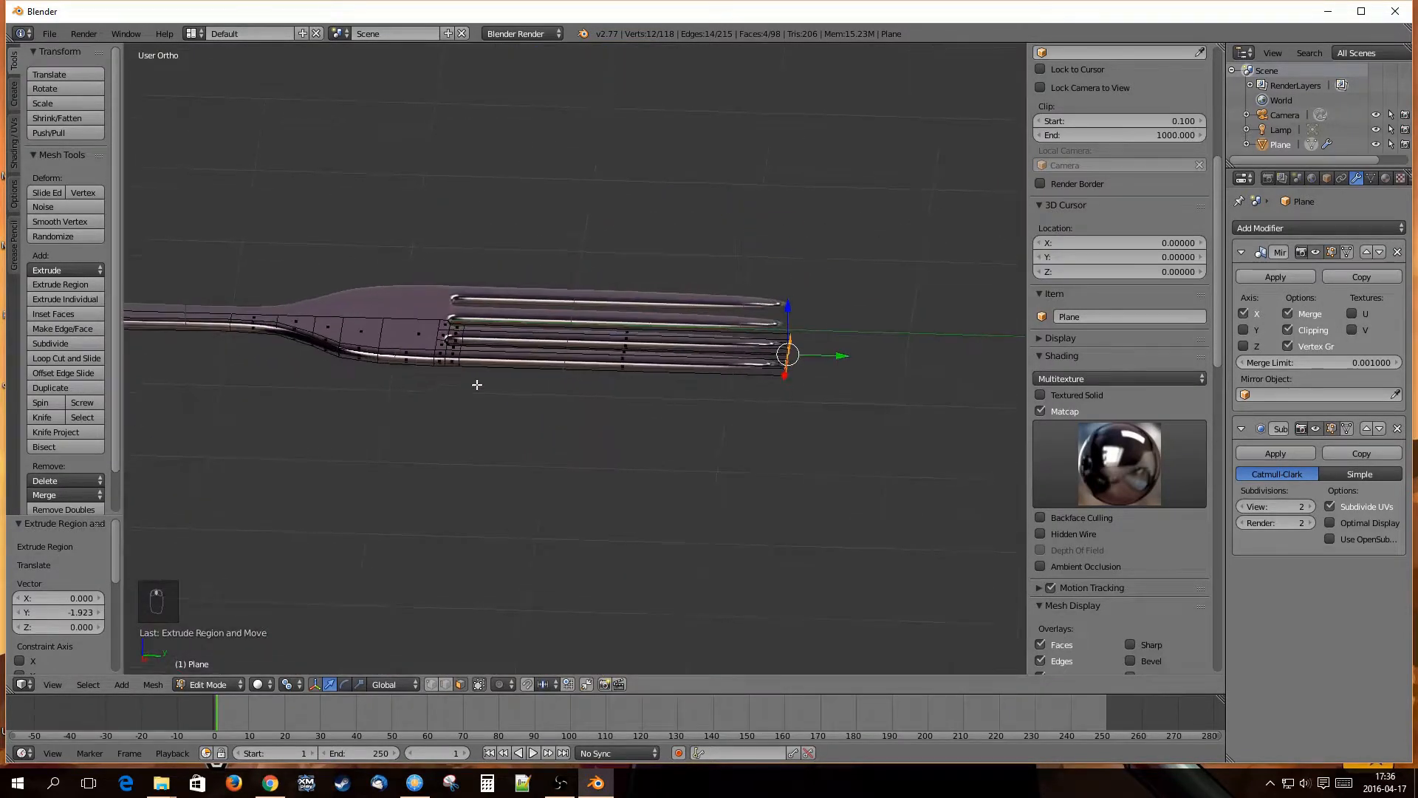
pyautogui.moveTo(583, 370); pyautogui.dragTo(717, 438, button='middle')
pyautogui.scroll(2, 709, 470)
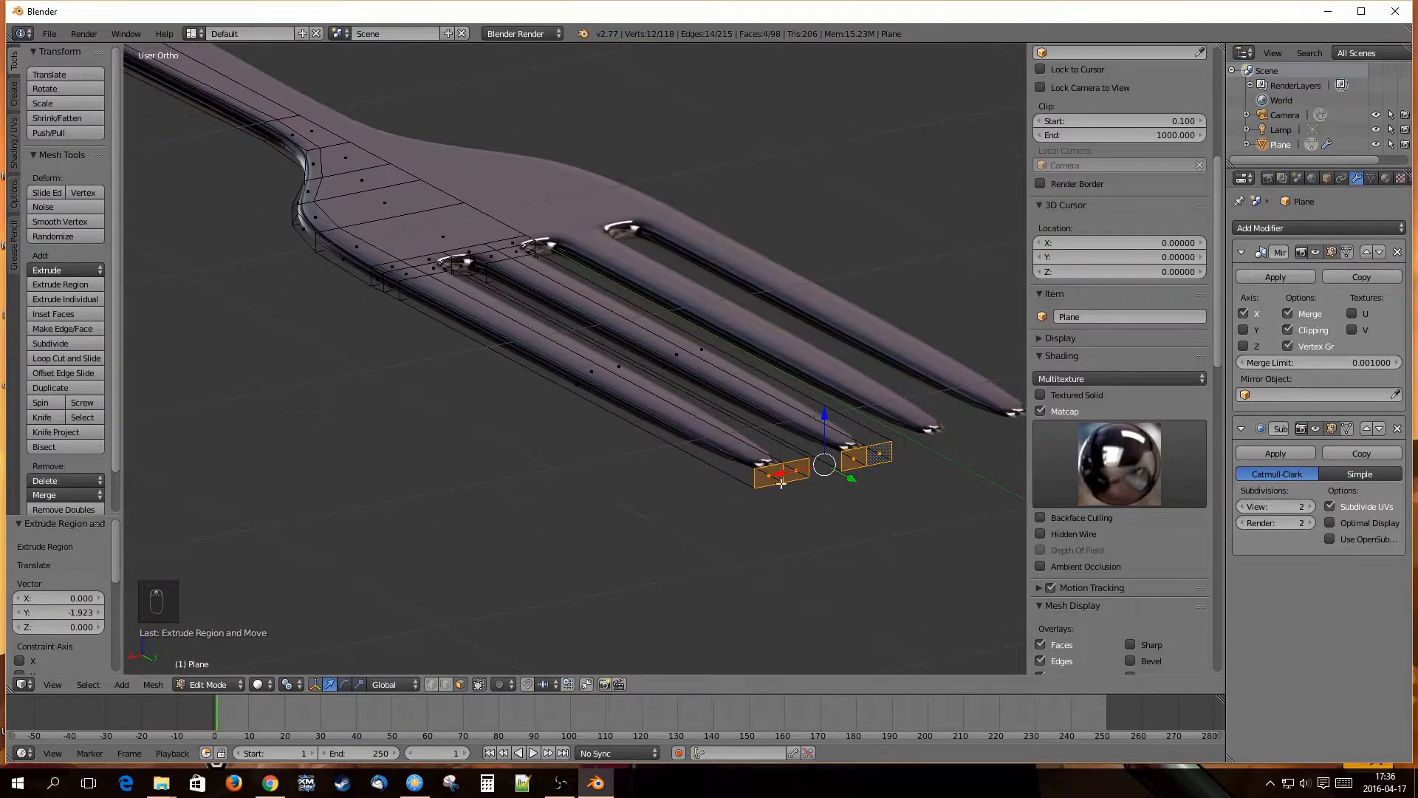
pyautogui.scroll(5, 781, 484)
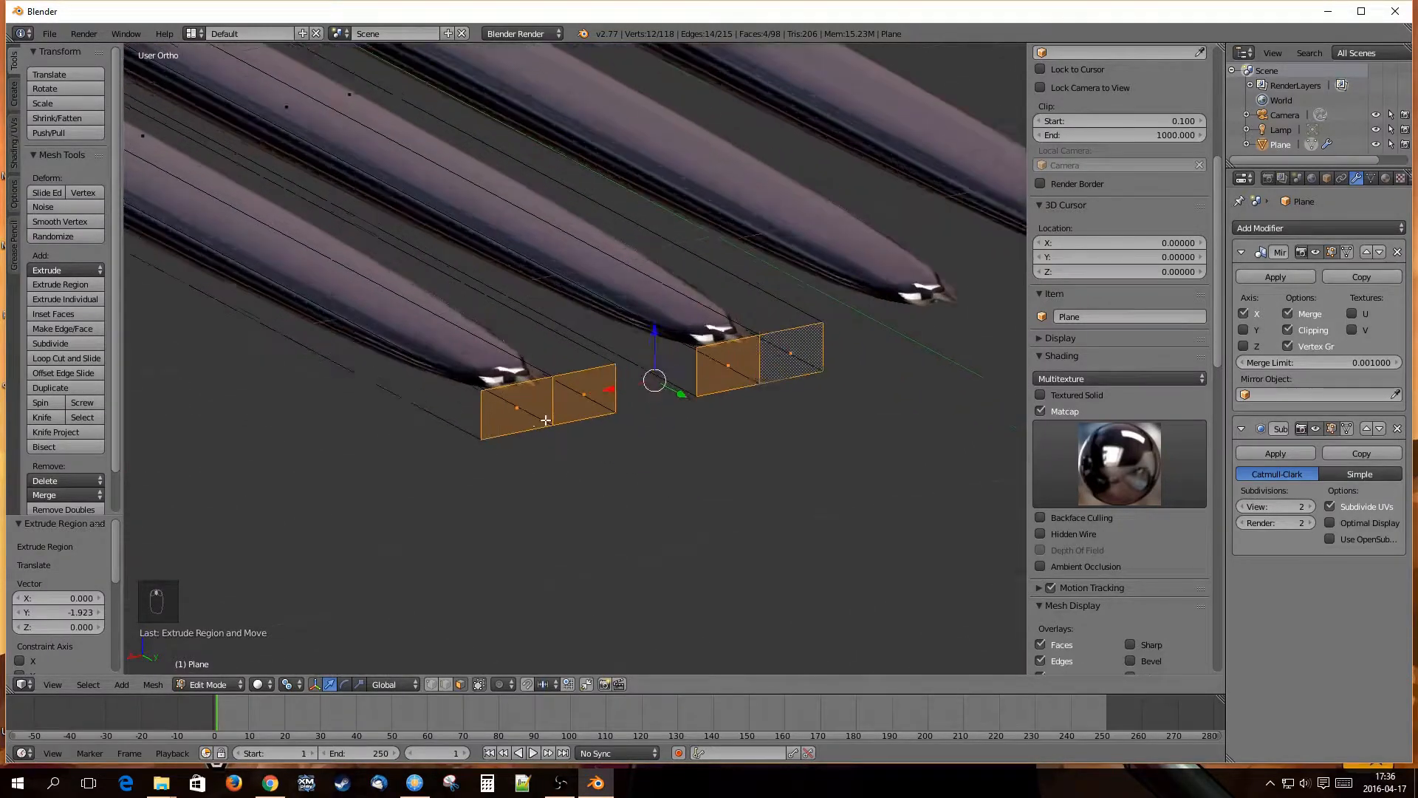
pyautogui.scroll(2, 545, 420)
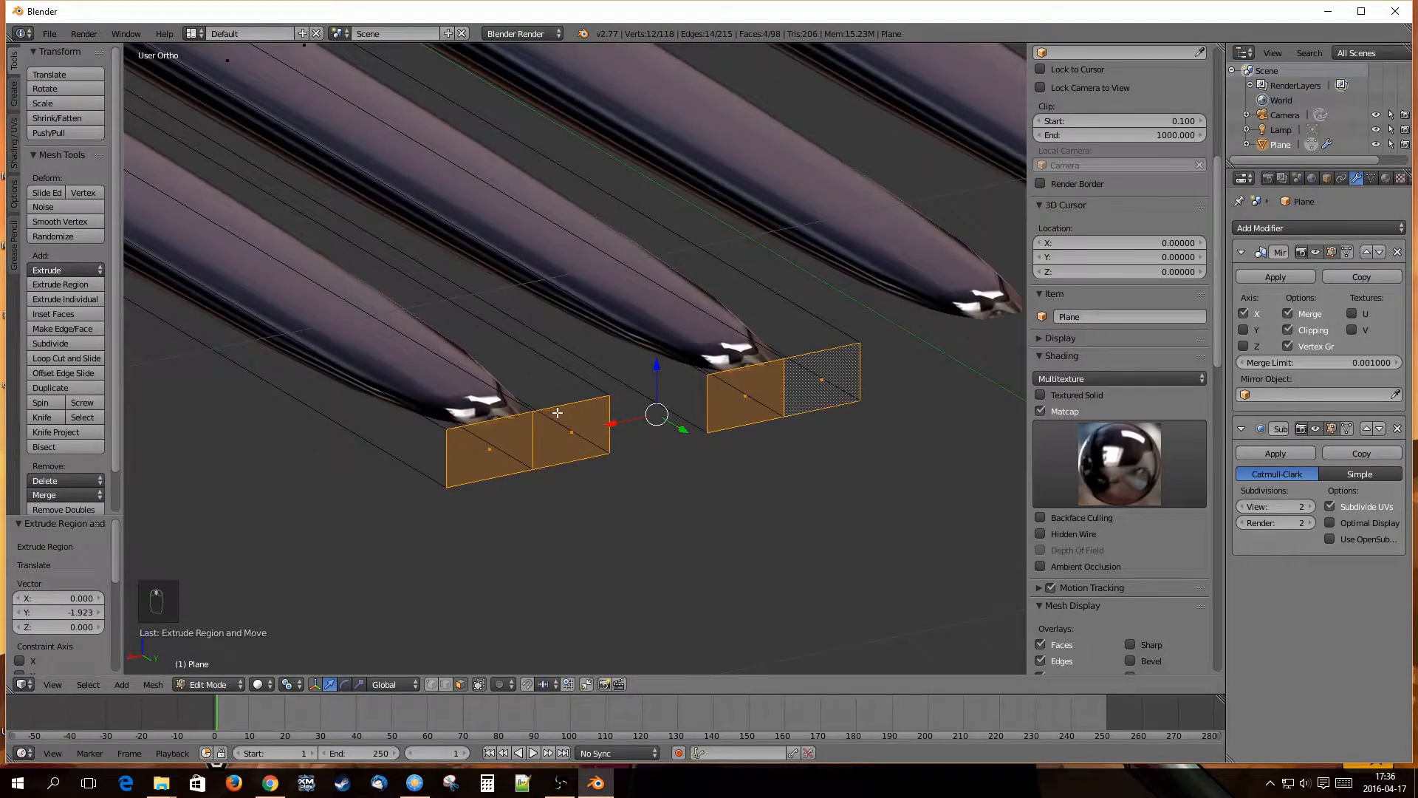
pyautogui.press('s')
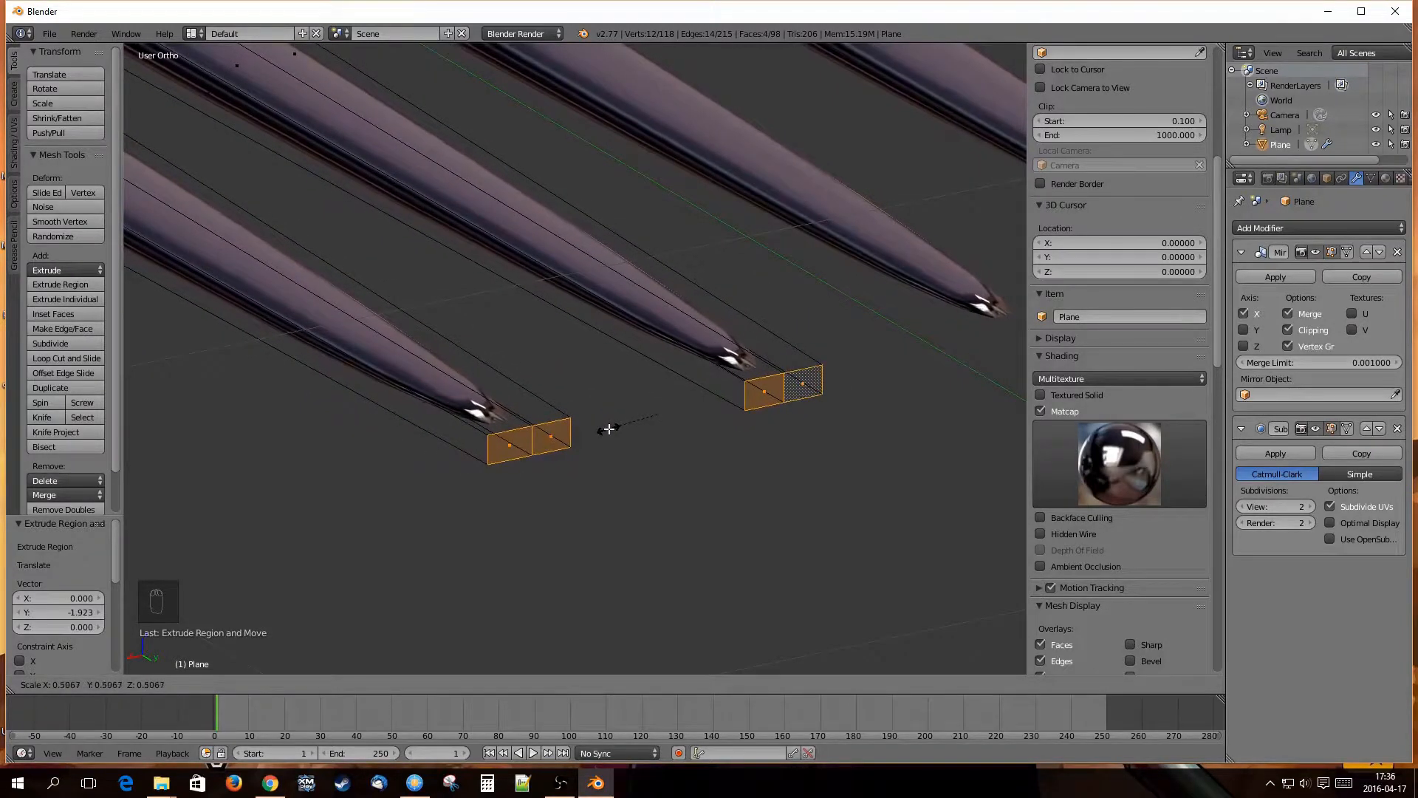
pyautogui.click(609, 428)
pyautogui.moveTo(601, 472); pyautogui.dragTo(591, 470, button='middle')
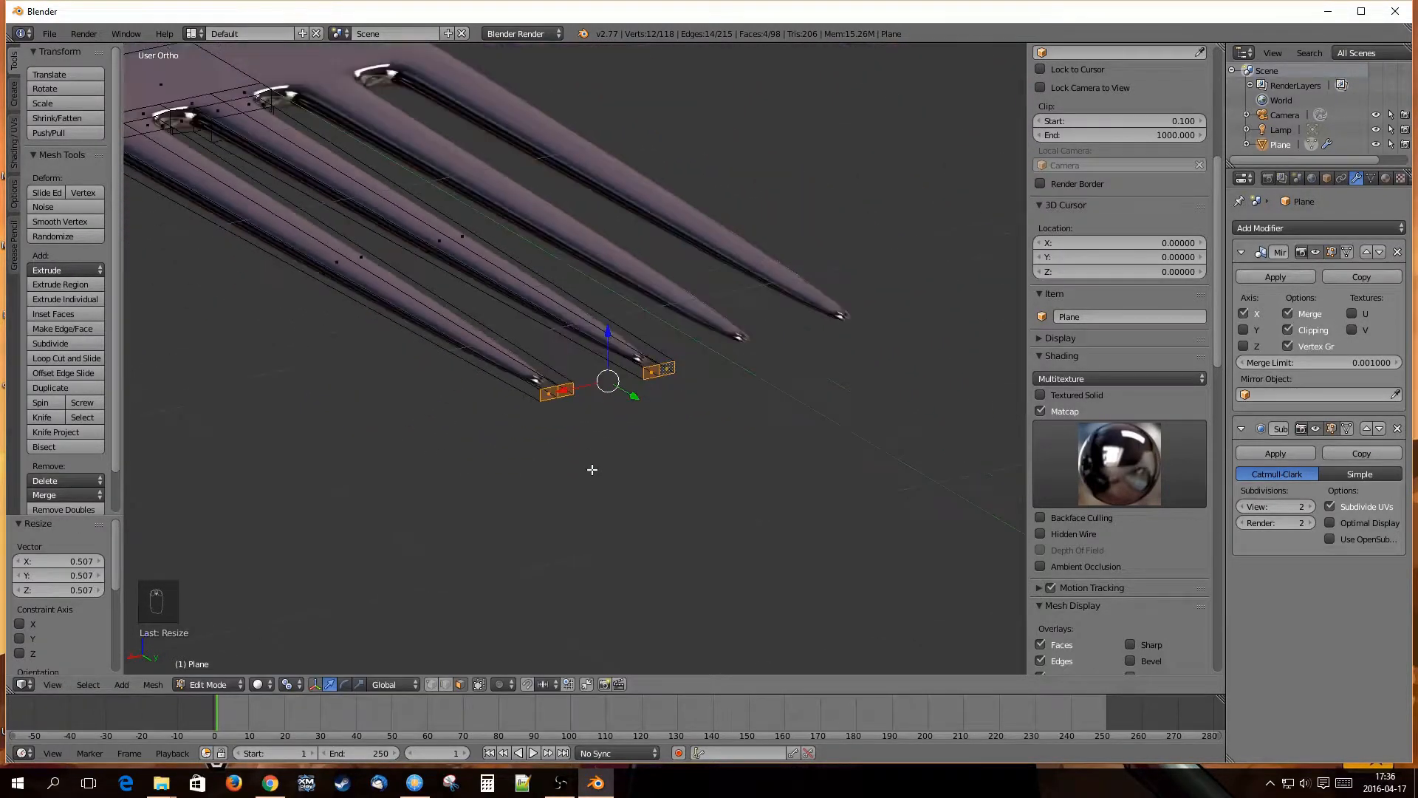
# Narrow the tine end faces further by scaling them to about 0.363 along X.
pyautogui.scroll(5, 540, 381)
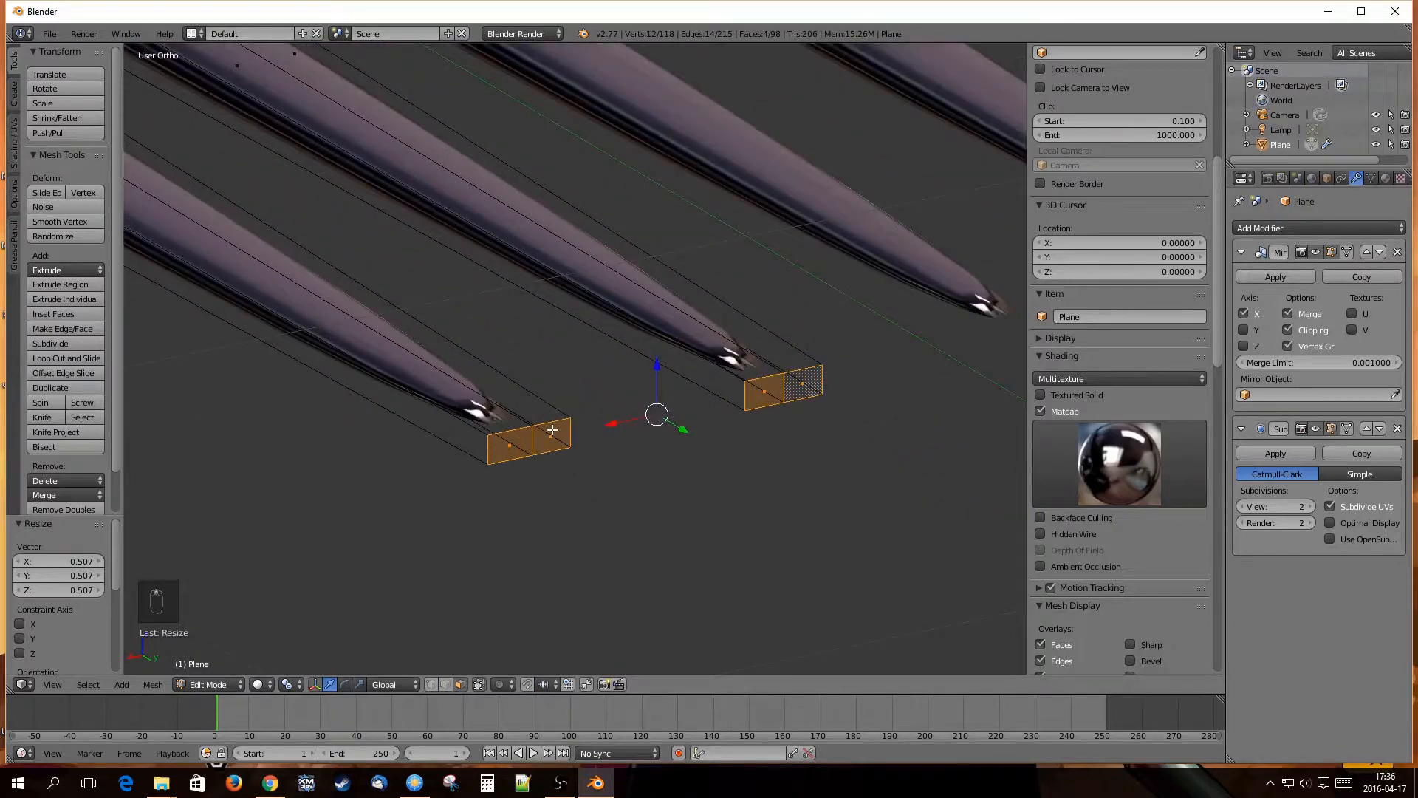
pyautogui.press('s')
pyautogui.press('x')
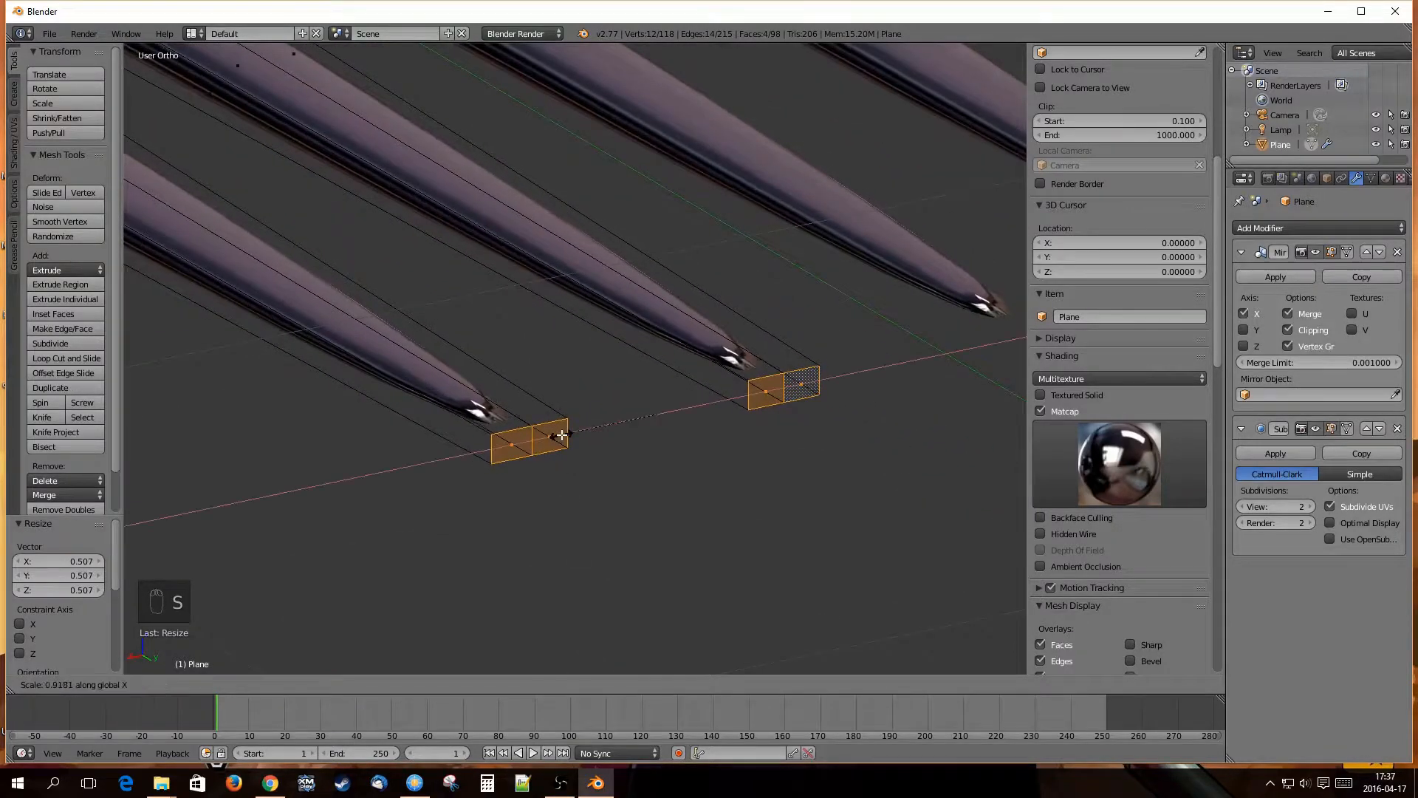
pyautogui.click(620, 423)
pyautogui.scroll(-6, 534, 471)
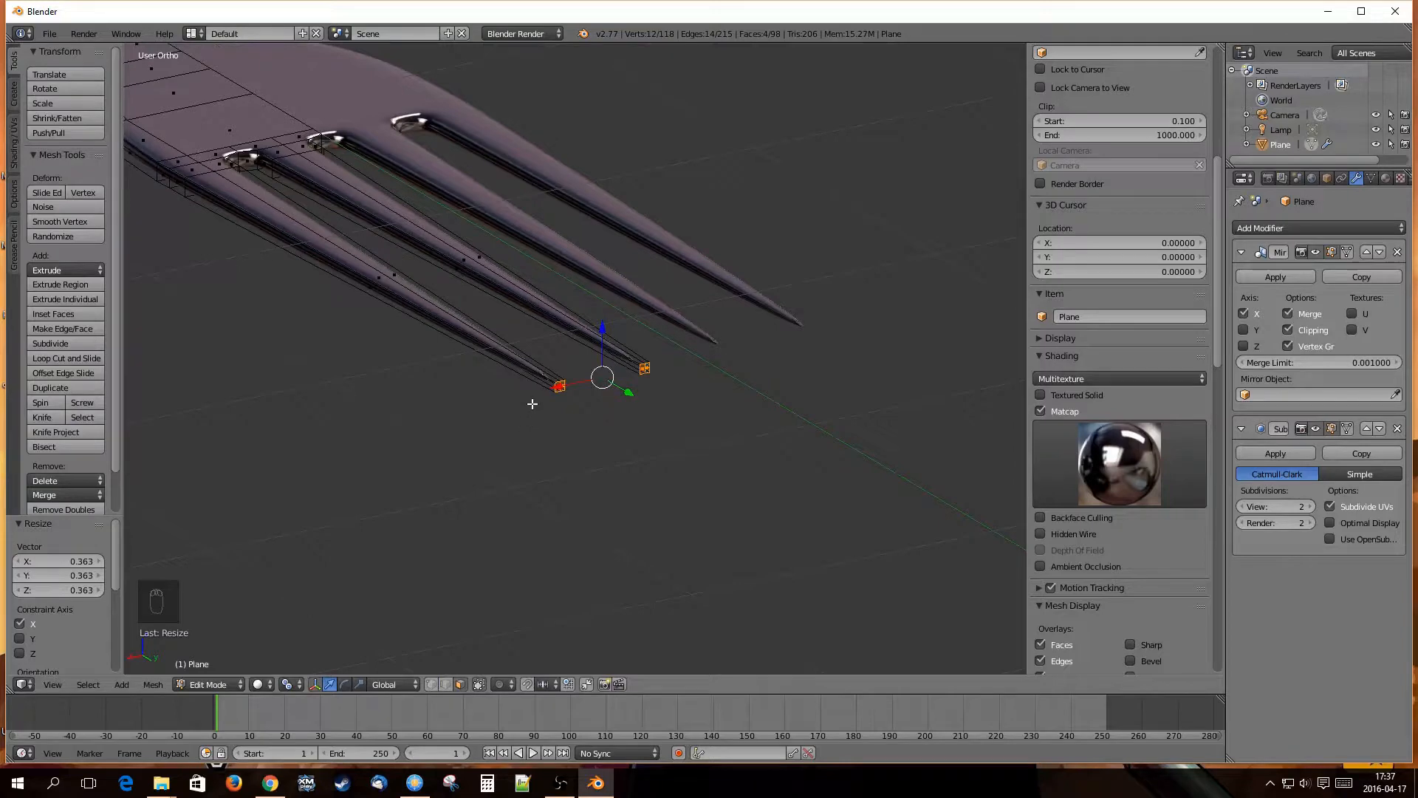
pyautogui.press('a')
# Using edge selection, select all the lengthwise edges of both editable tines, including the hidden ones.
pyautogui.moveTo(407, 370); pyautogui.dragTo(778, 338, button='middle')
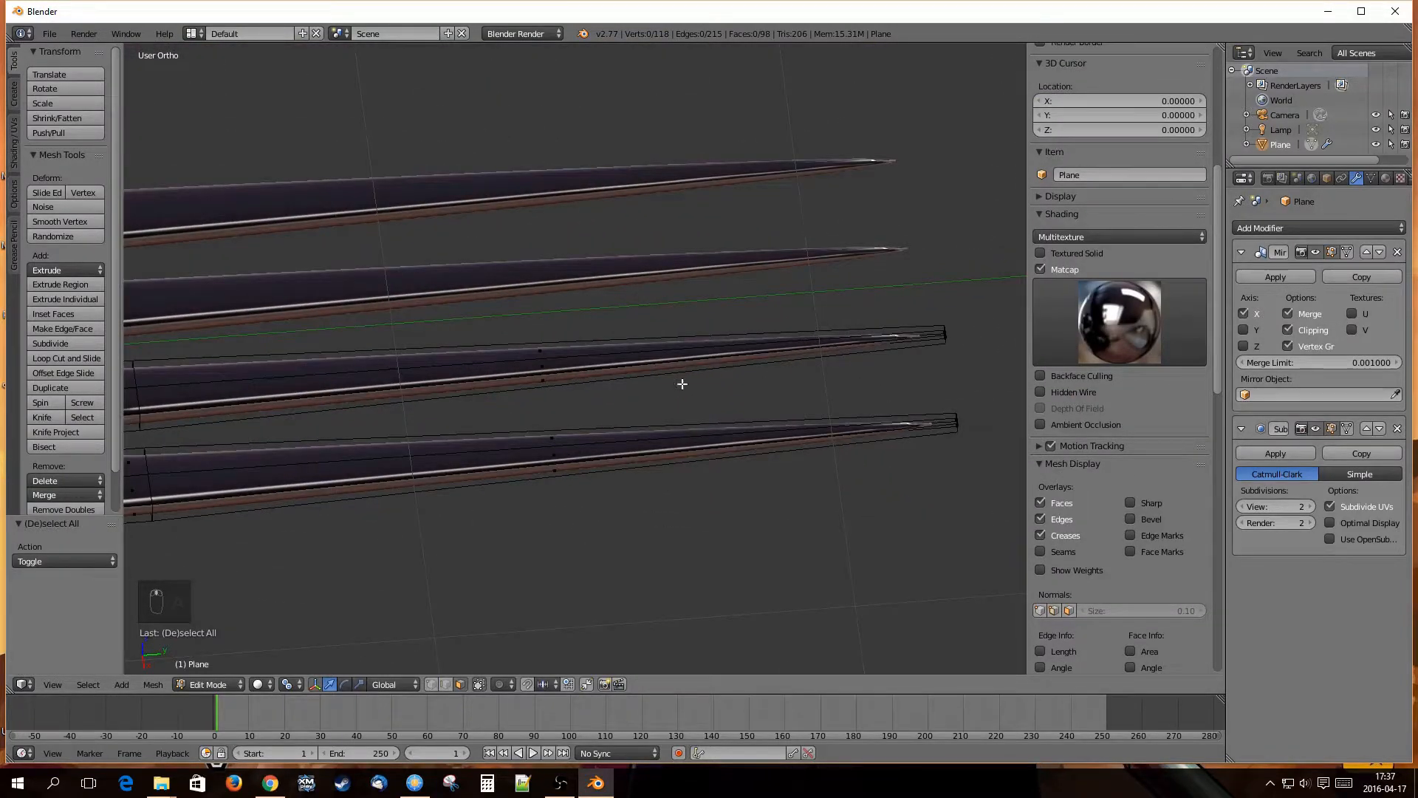
pyautogui.moveTo(682, 383); pyautogui.dragTo(573, 415, button='middle')
pyautogui.hotkey('ctrl', 'Tab')
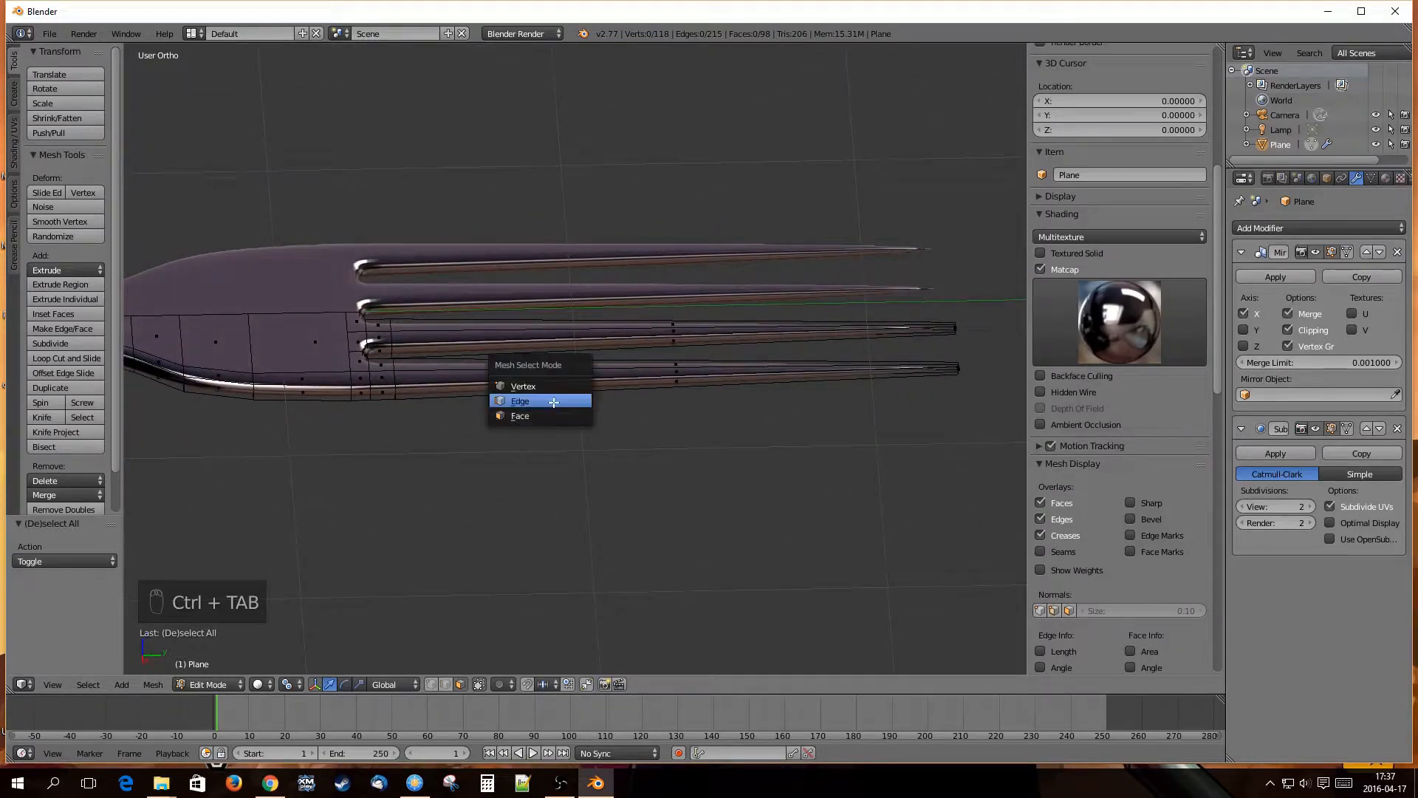
pyautogui.click(550, 405)
pyautogui.moveTo(527, 370); pyautogui.dragTo(560, 510, button='middle')
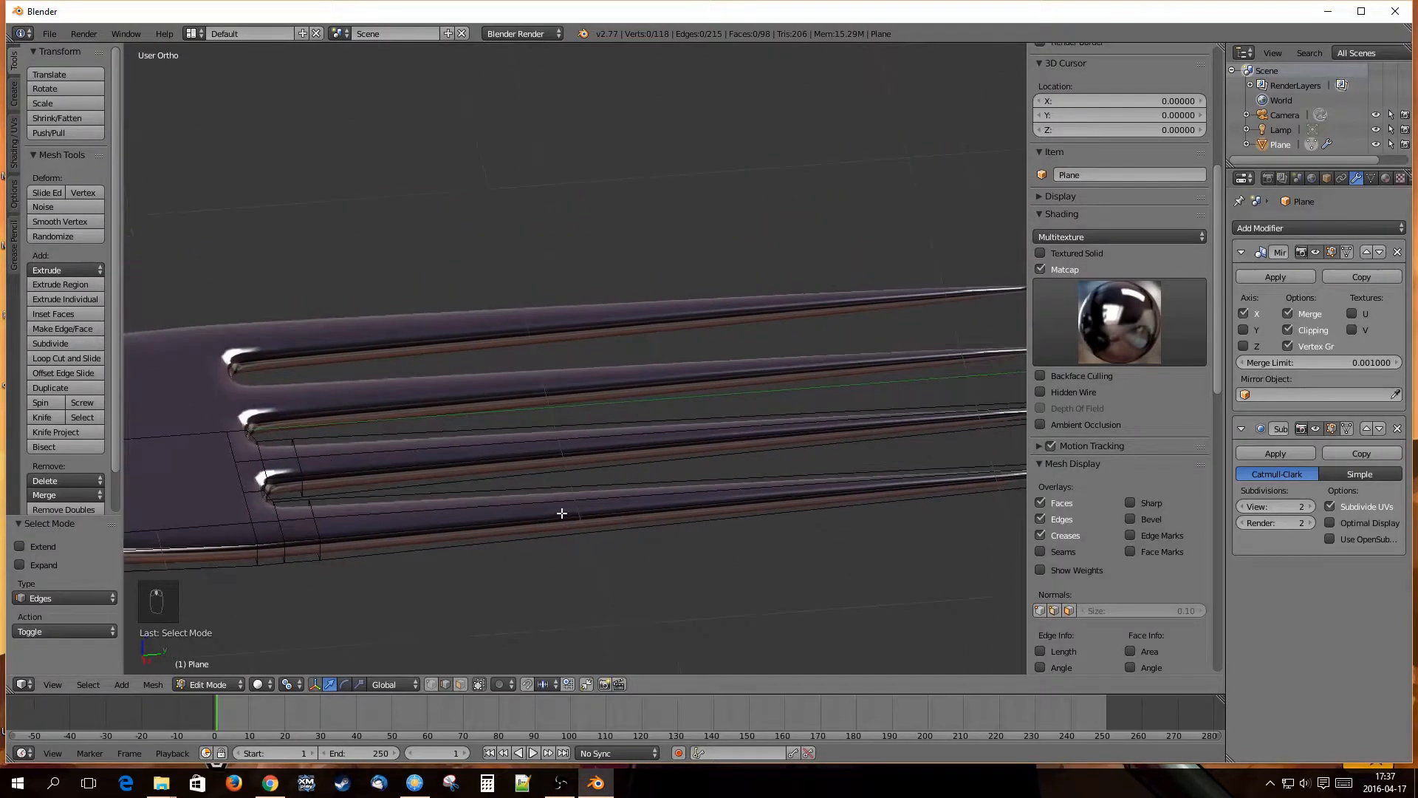
pyautogui.press('a')
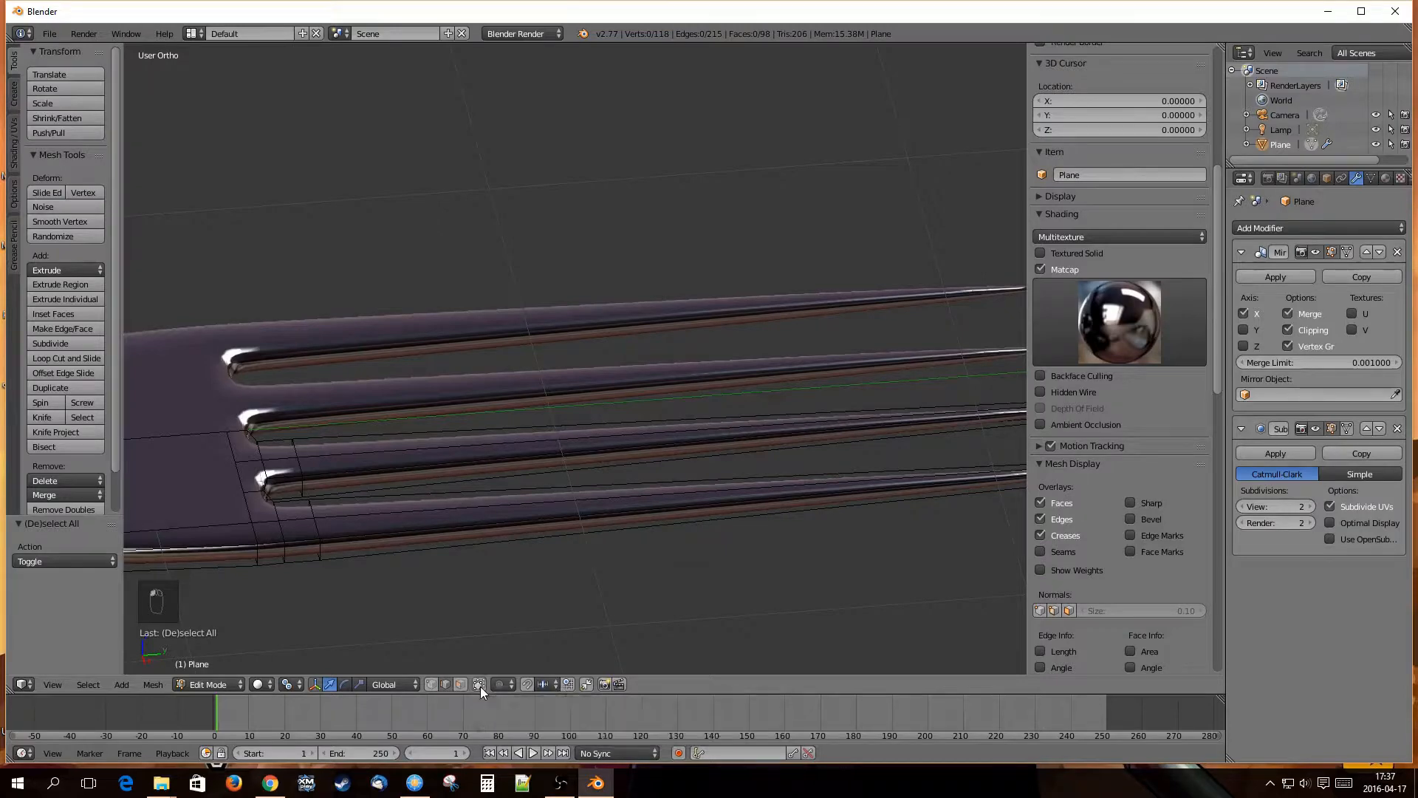
pyautogui.rightClick(577, 443)
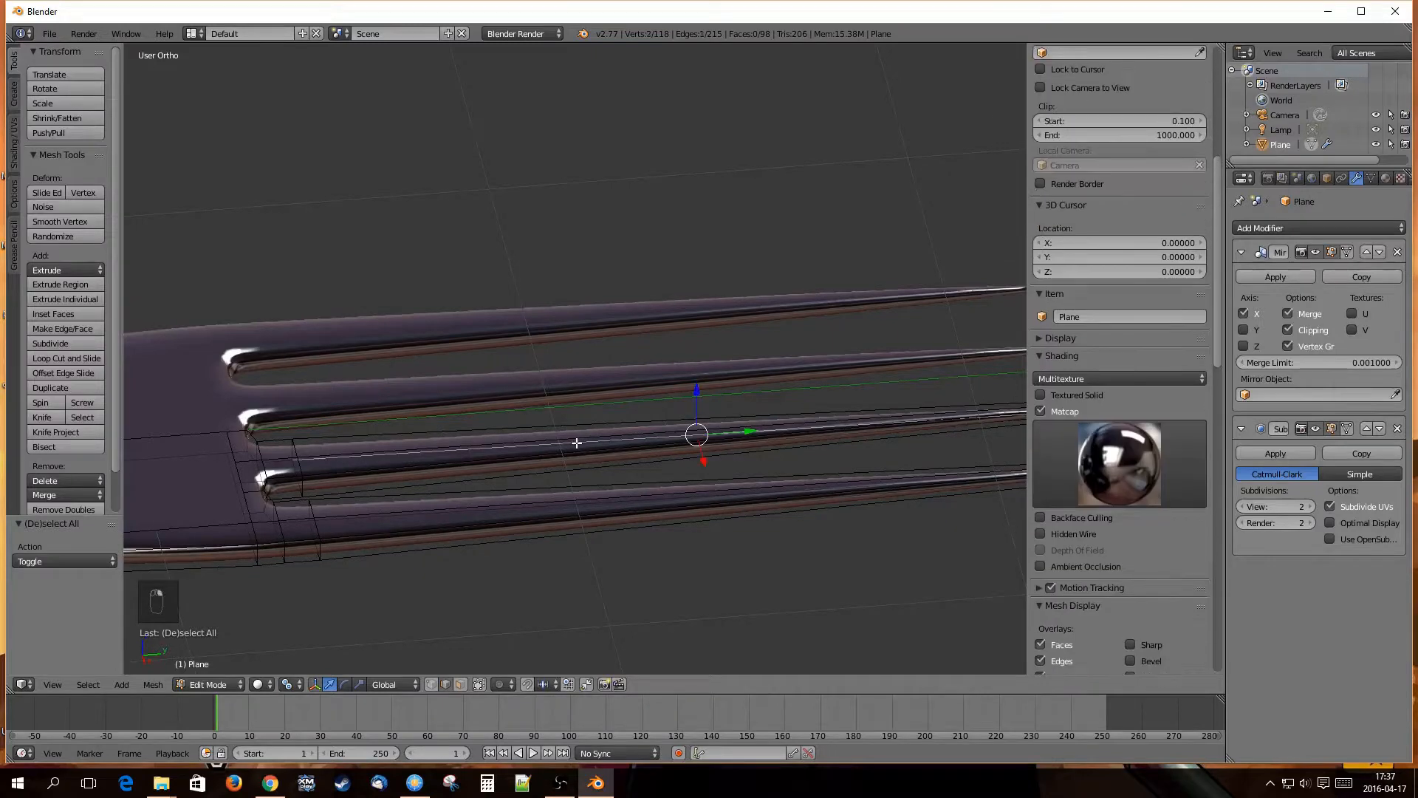
pyautogui.rightClick(507, 459)
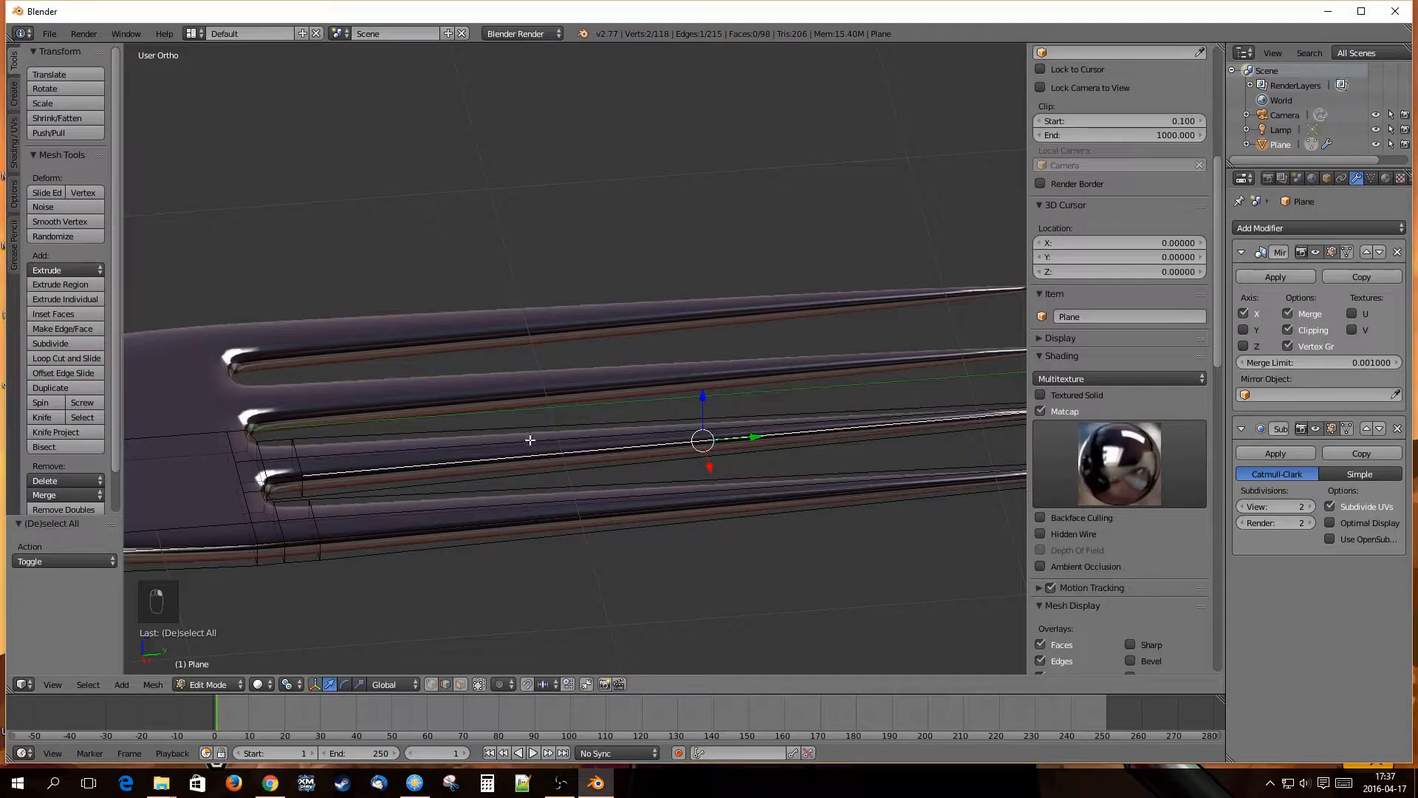
pyautogui.rightClick(529, 440)
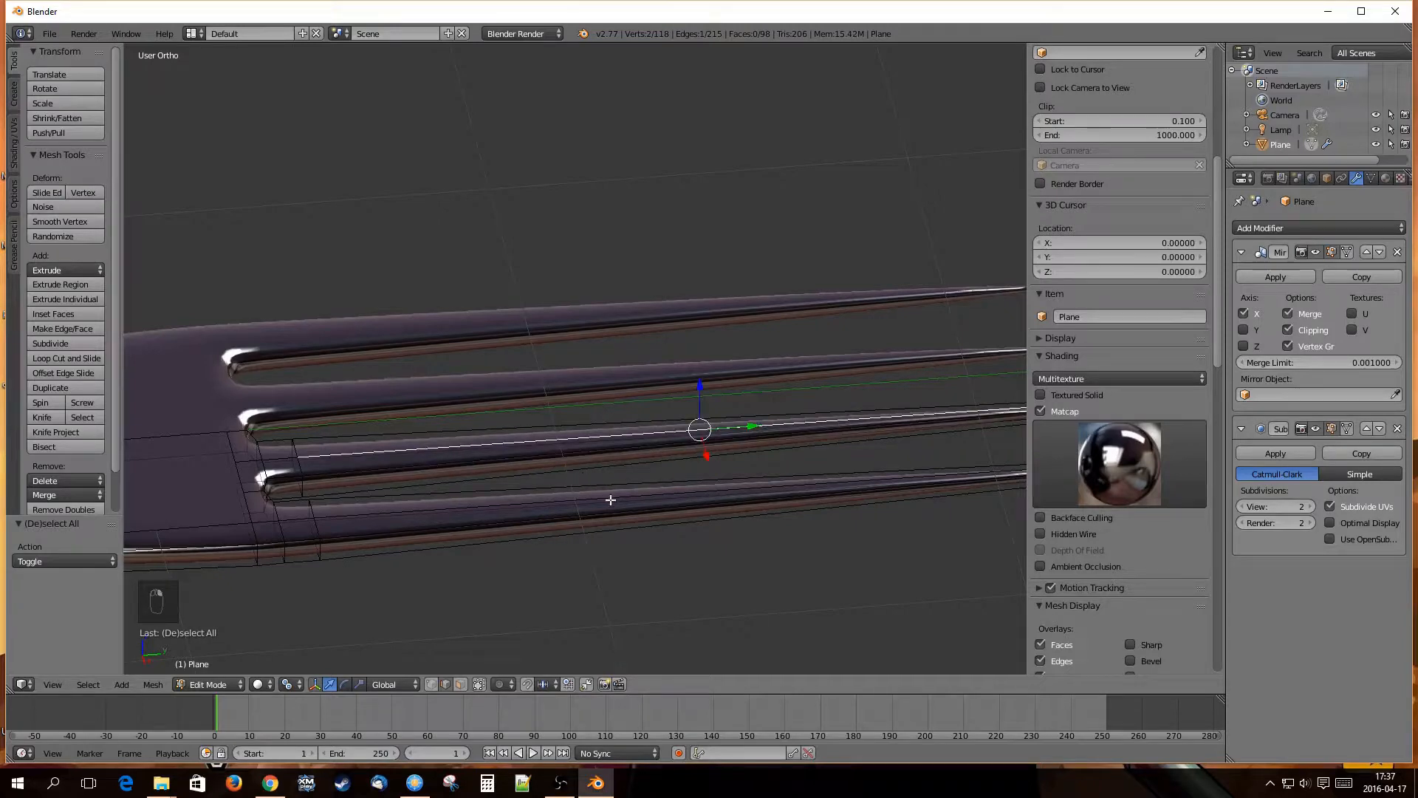
pyautogui.press('b')
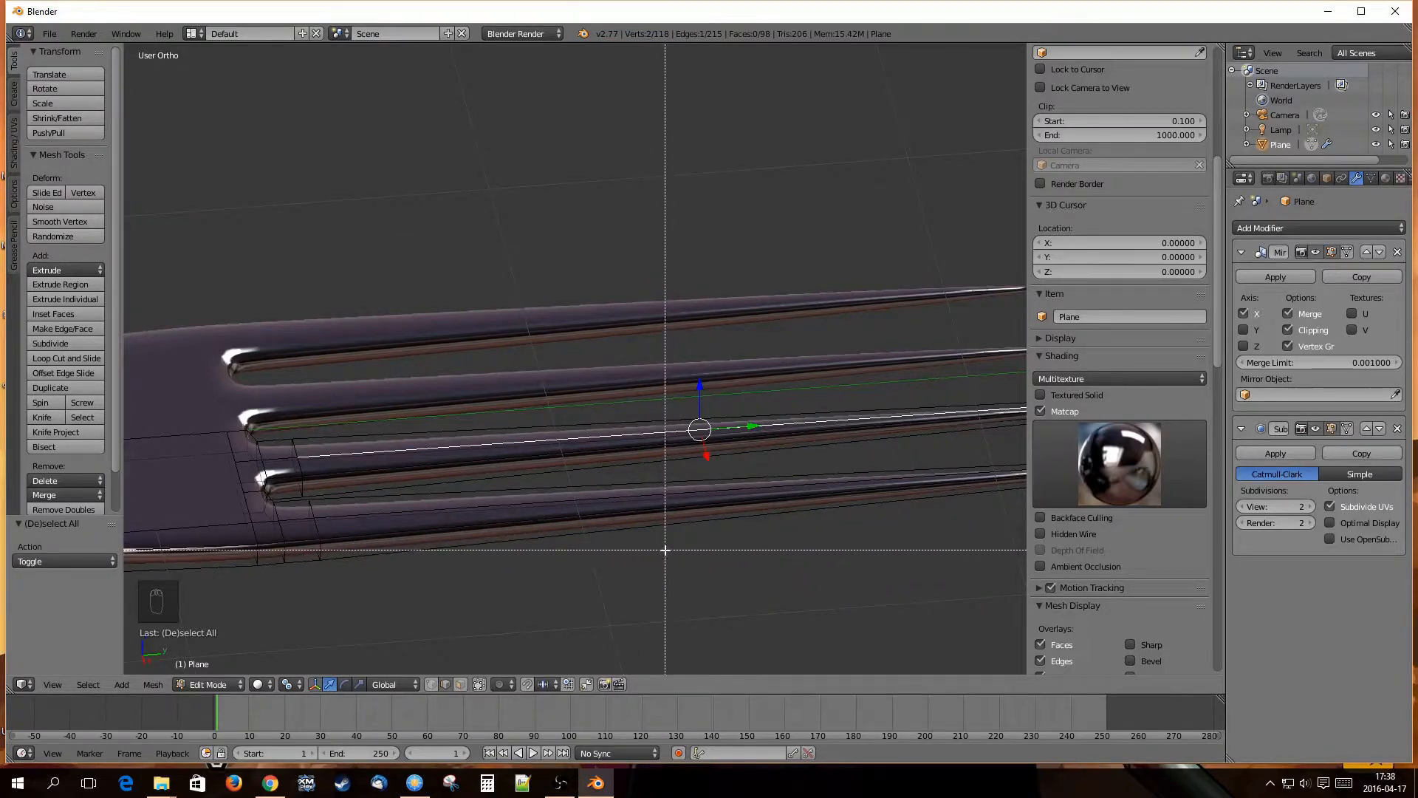
pyautogui.moveTo(669, 560); pyautogui.dragTo(523, 384)
pyautogui.moveTo(542, 470)
pyautogui.mouseDown(button='middle')
pyautogui.moveTo(611, 424)
pyautogui.moveTo(623, 389)
pyautogui.moveTo(522, 440)
pyautogui.moveTo(520, 487)
pyautogui.mouseUp(button='middle')
# Subdivide the selected lengthwise tine edges with 3 cuts and clear the selection.
pyautogui.press('w')
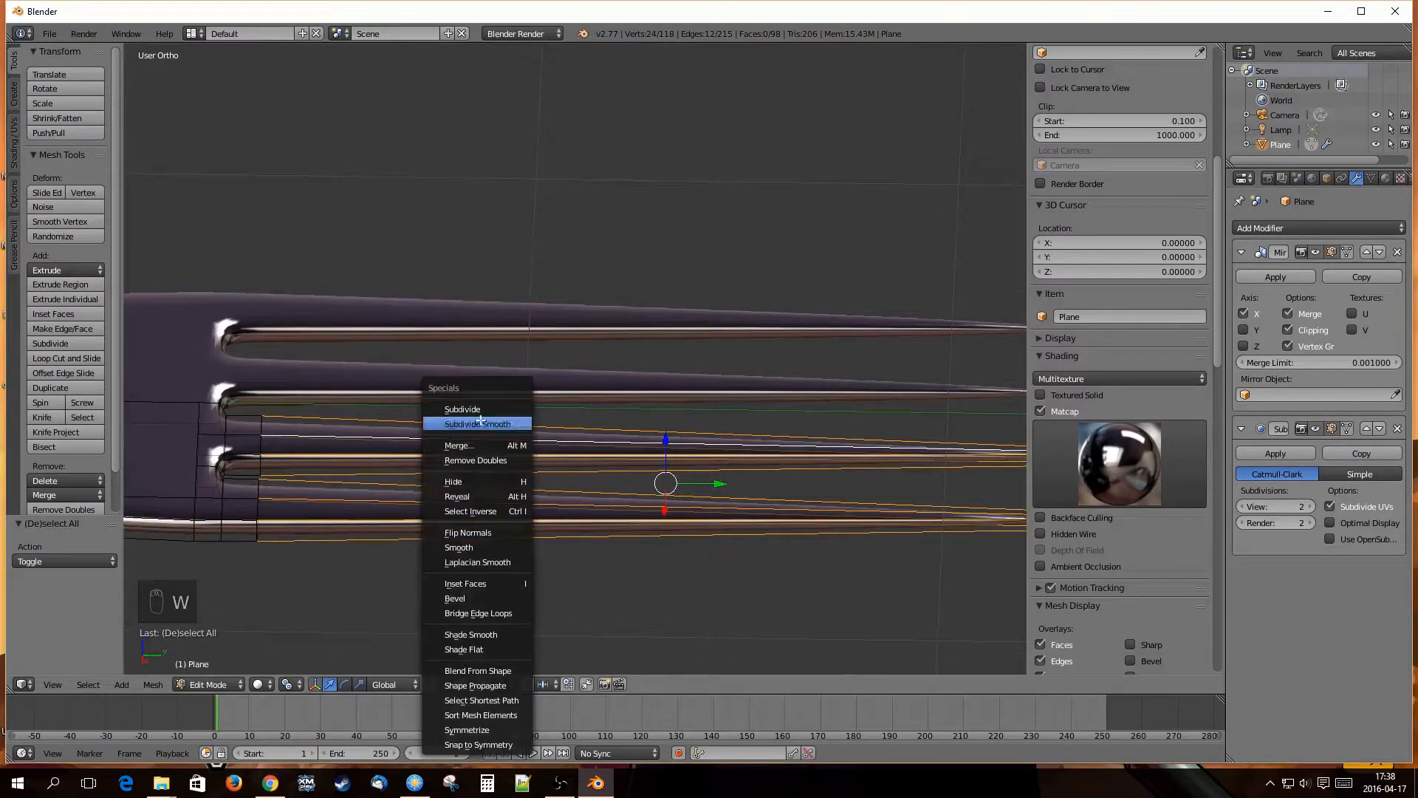
pyautogui.click(511, 418)
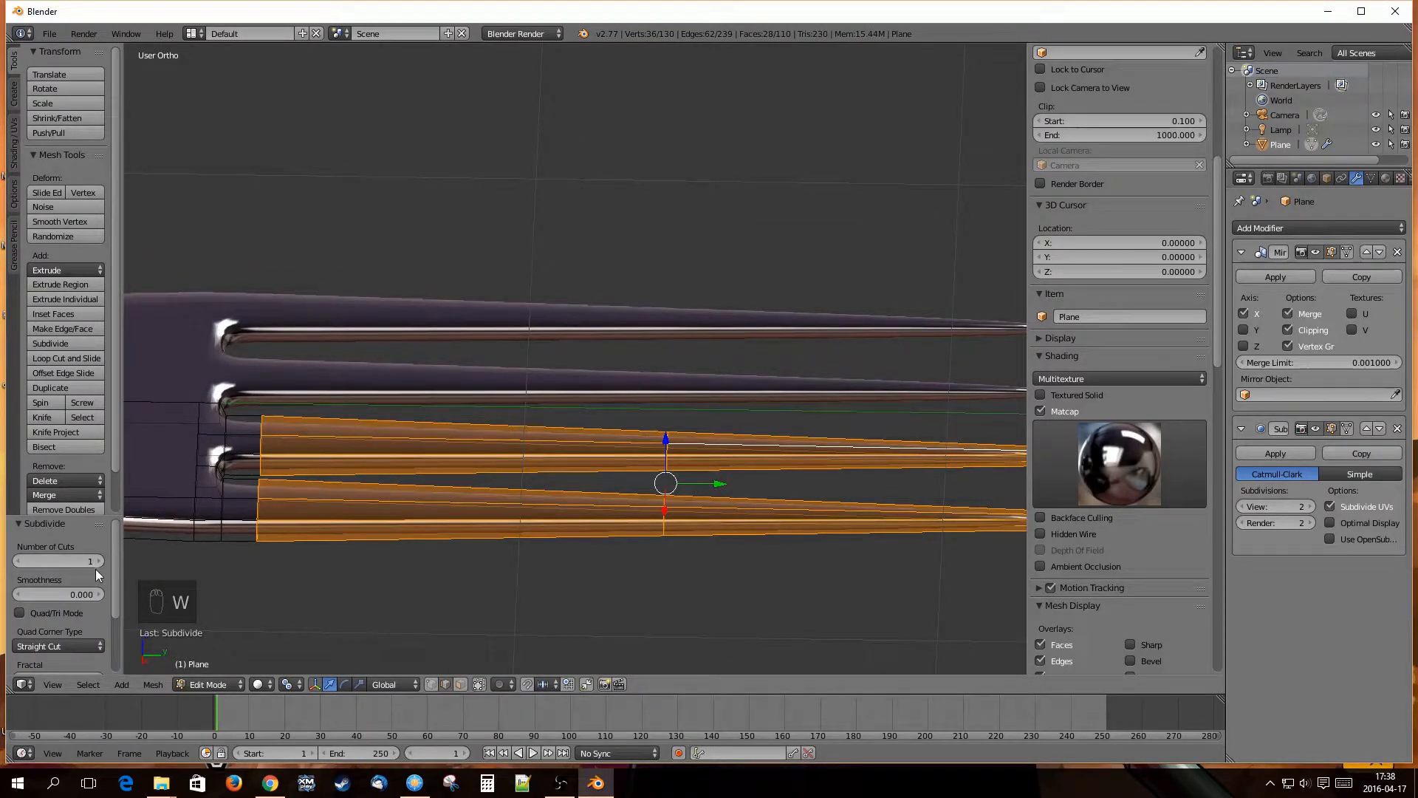
pyautogui.click(99, 562)
pyautogui.click(99, 561)
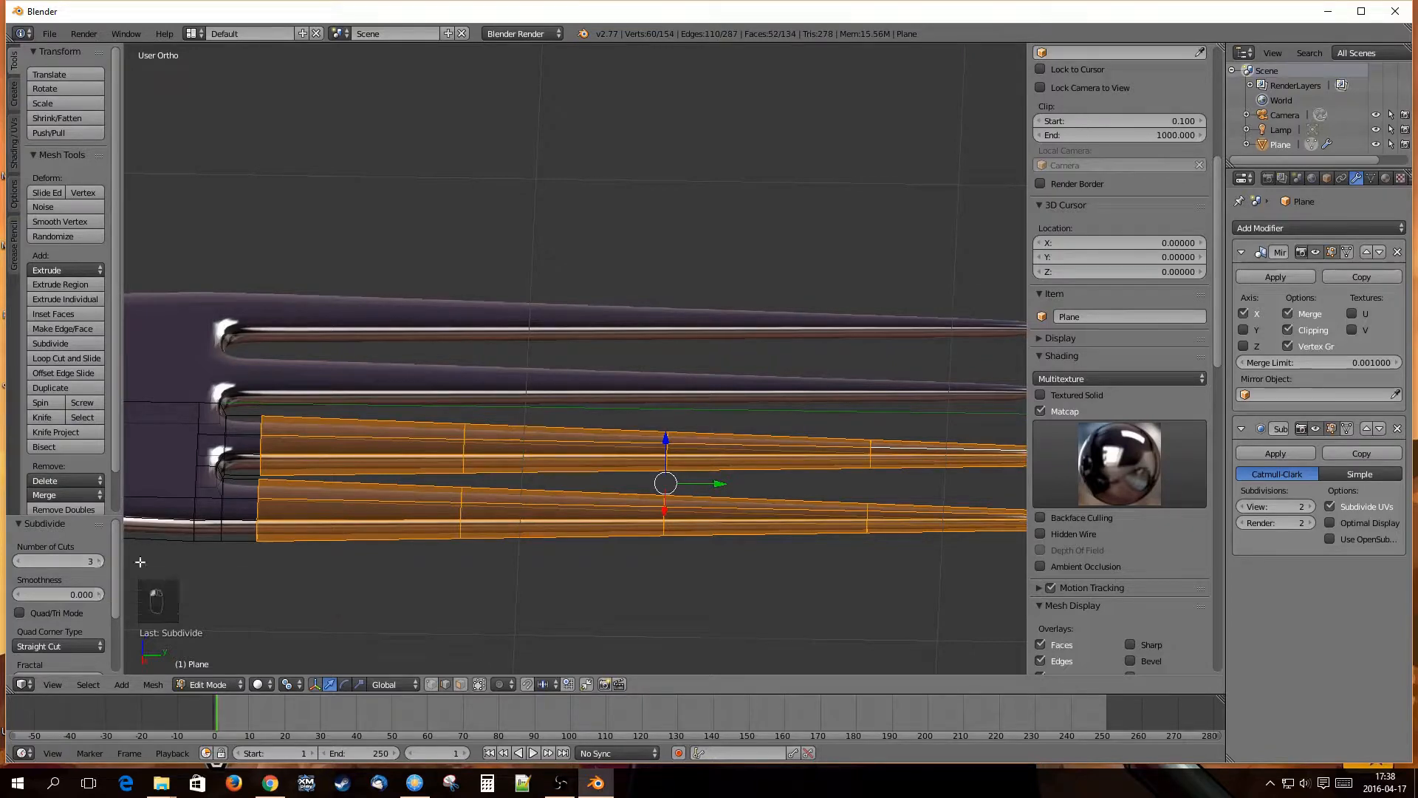
pyautogui.scroll(-2, 485, 553)
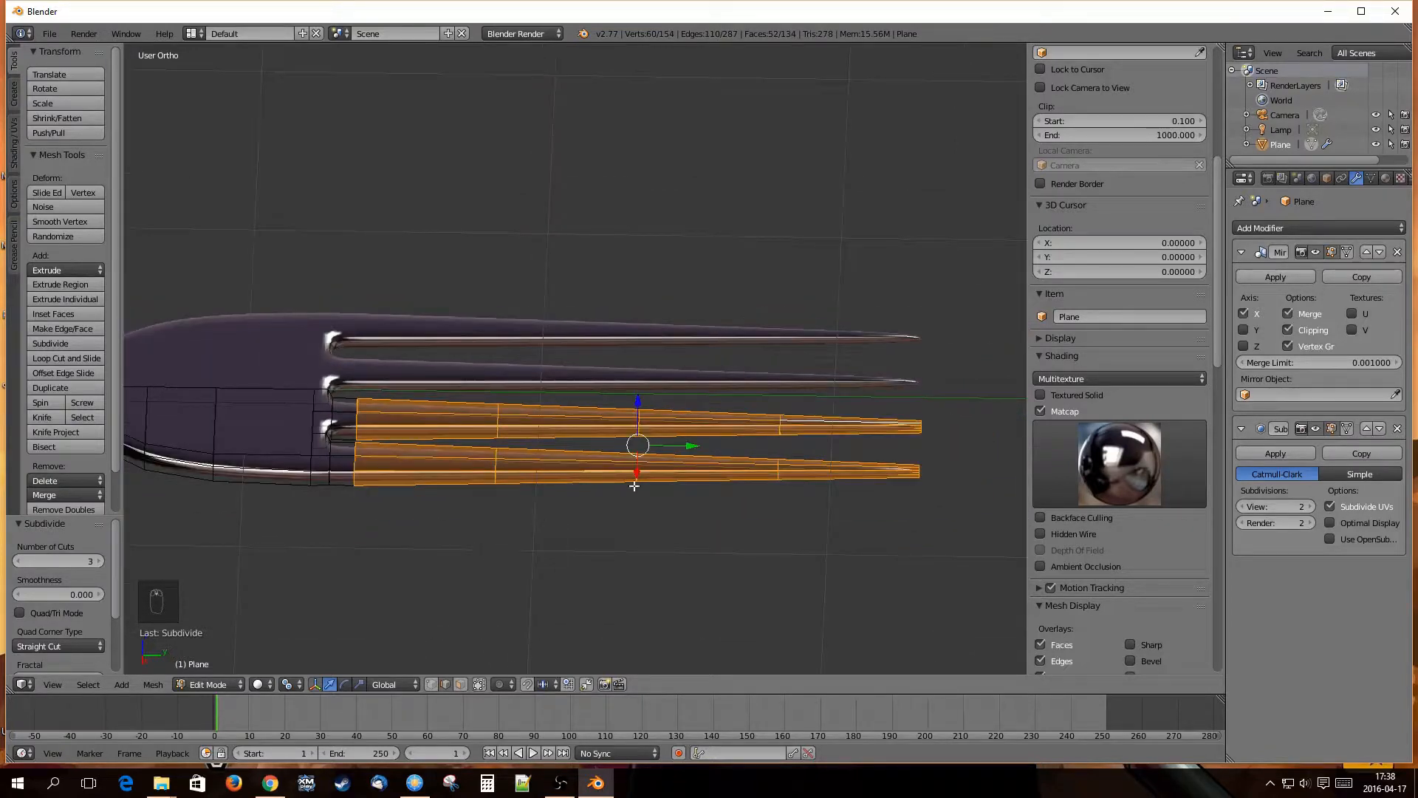
pyautogui.press('a')
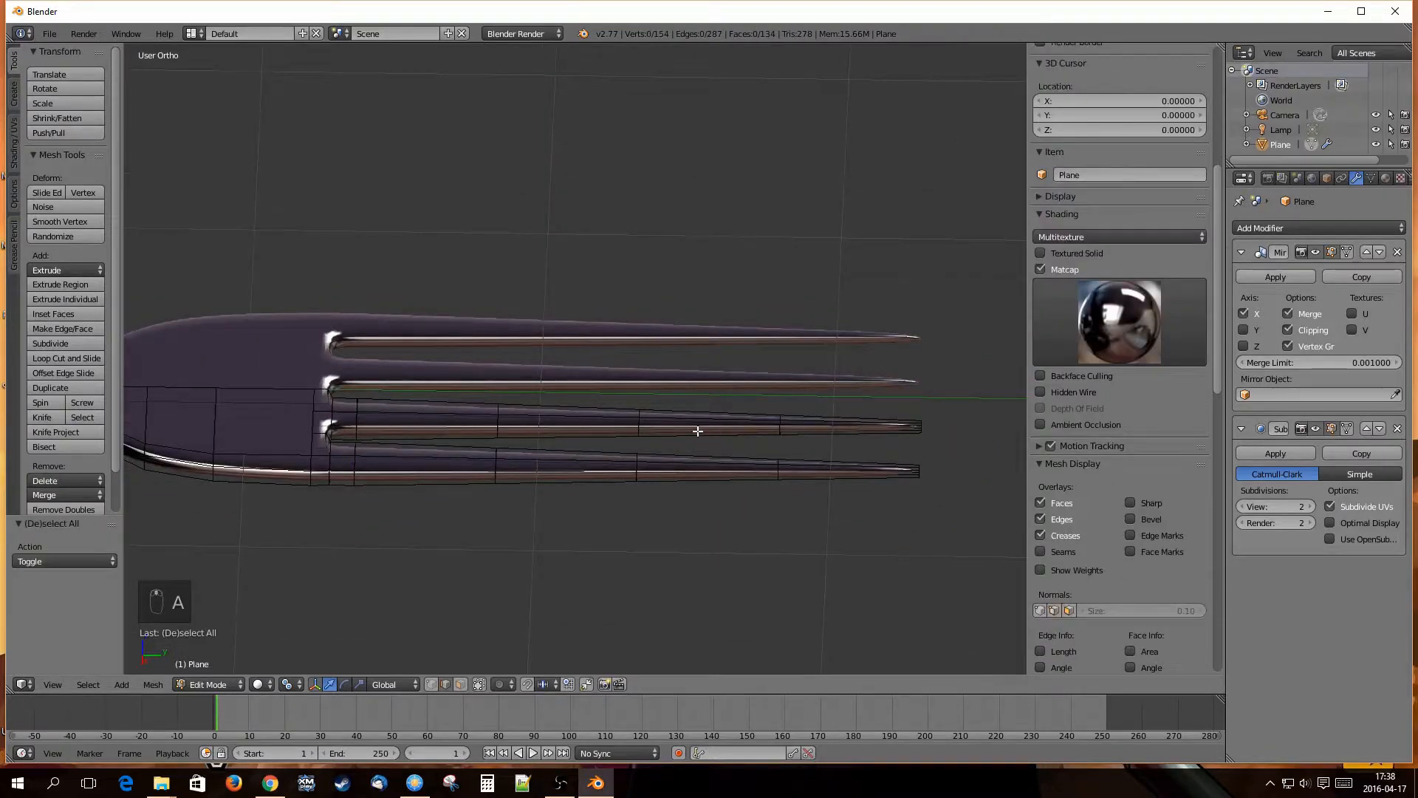
# Examine the tapered tine tips and the fork's root area up close from an angle.
pyautogui.moveTo(697, 430); pyautogui.dragTo(574, 271, button='middle')
pyautogui.scroll(2, 695, 607)
pyautogui.scroll(2, 718, 627)
pyautogui.scroll(2, 619, 402)
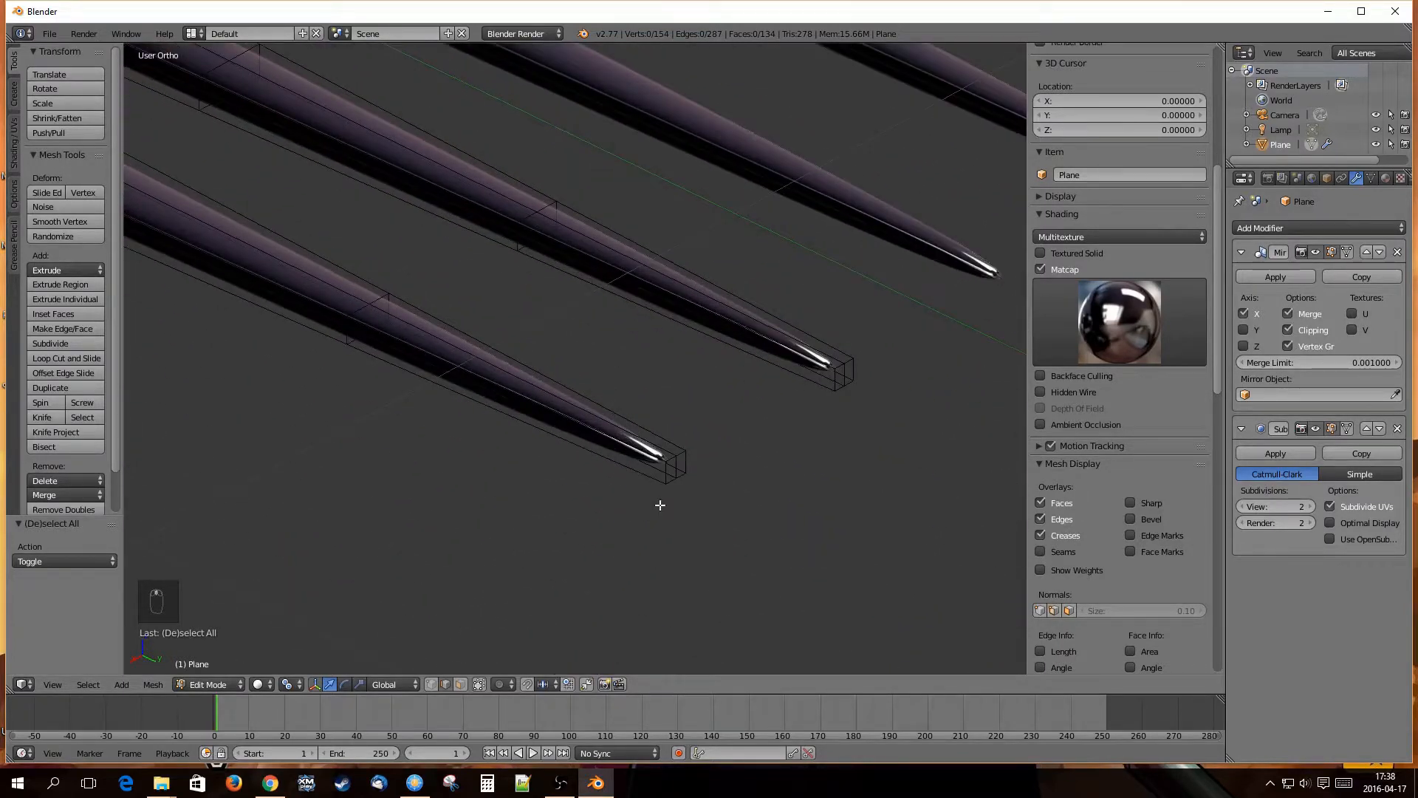
pyautogui.scroll(2, 660, 505)
pyautogui.scroll(-7, 680, 510)
pyautogui.keyDown('shift'); pyautogui.moveTo(329, 339); pyautogui.dragTo(813, 594, button='middle'); pyautogui.keyUp('shift')
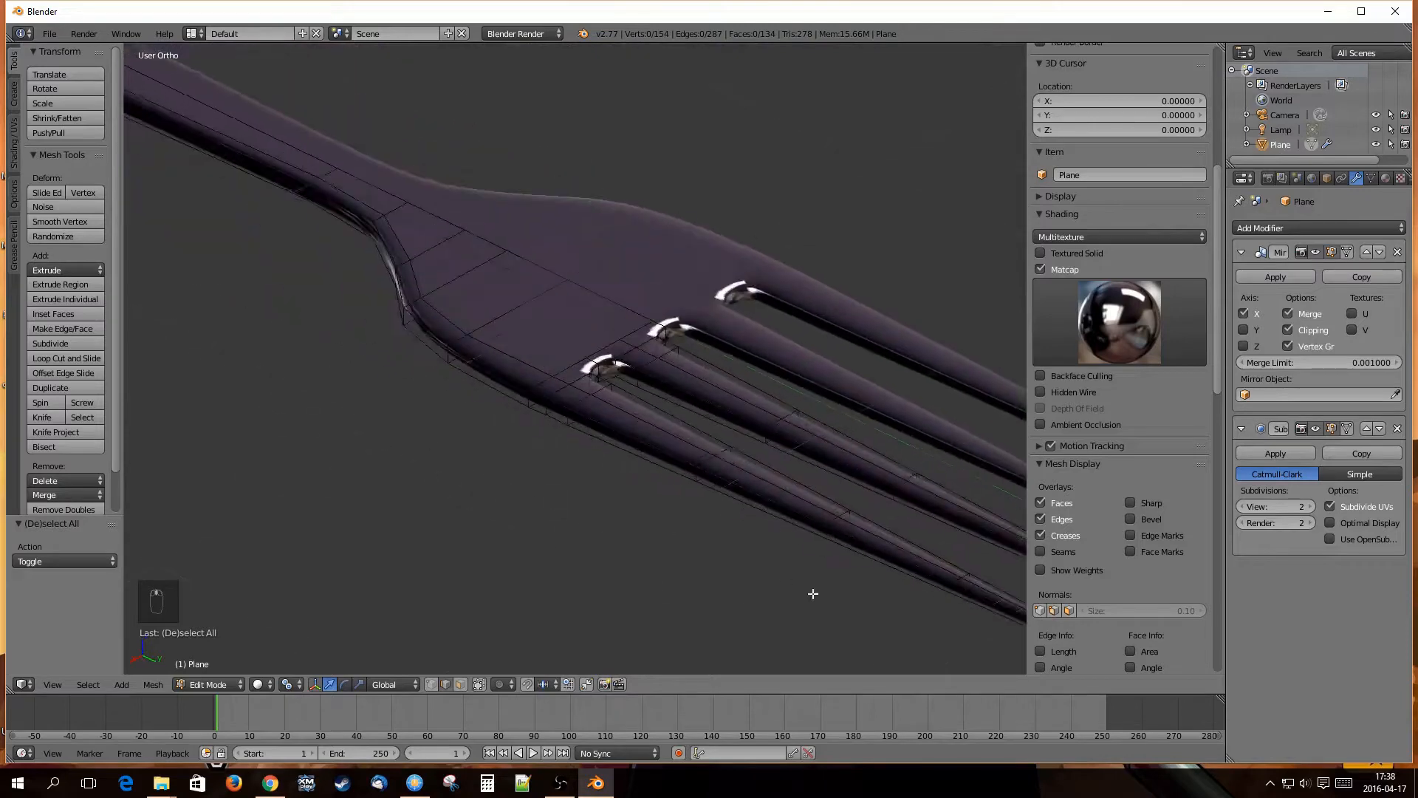
# Add one centred loop cut running lengthwise around the fork's side wall and clear the selection.
pyautogui.scroll(-2, 784, 551)
pyautogui.scroll(3, 419, 291)
pyautogui.moveTo(456, 422); pyautogui.dragTo(258, 472, button='middle')
pyautogui.scroll(3, 418, 377)
pyautogui.keyDown('shift'); pyautogui.moveTo(239, 403); pyautogui.dragTo(510, 372, button='middle'); pyautogui.keyUp('shift')
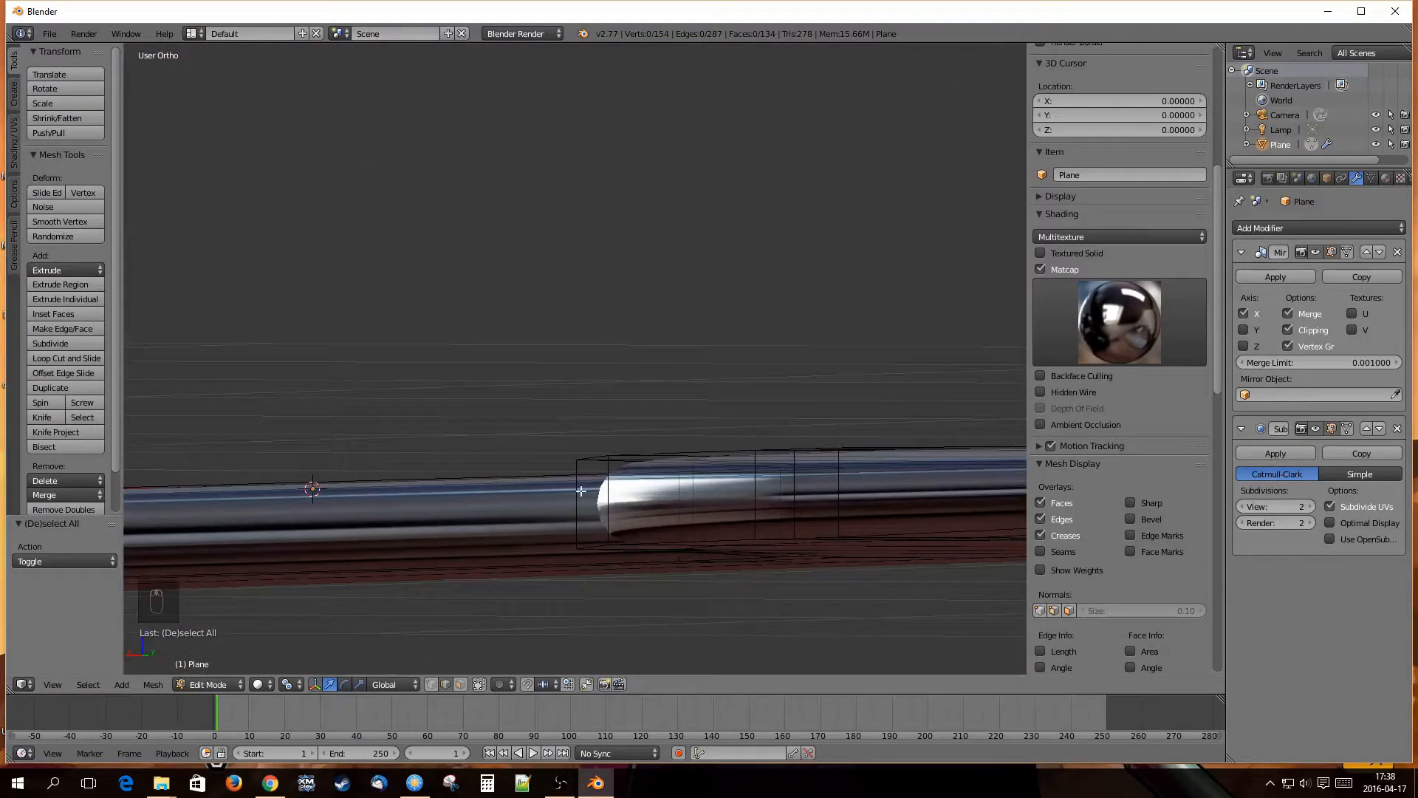
pyautogui.moveTo(582, 491); pyautogui.dragTo(506, 417, button='middle')
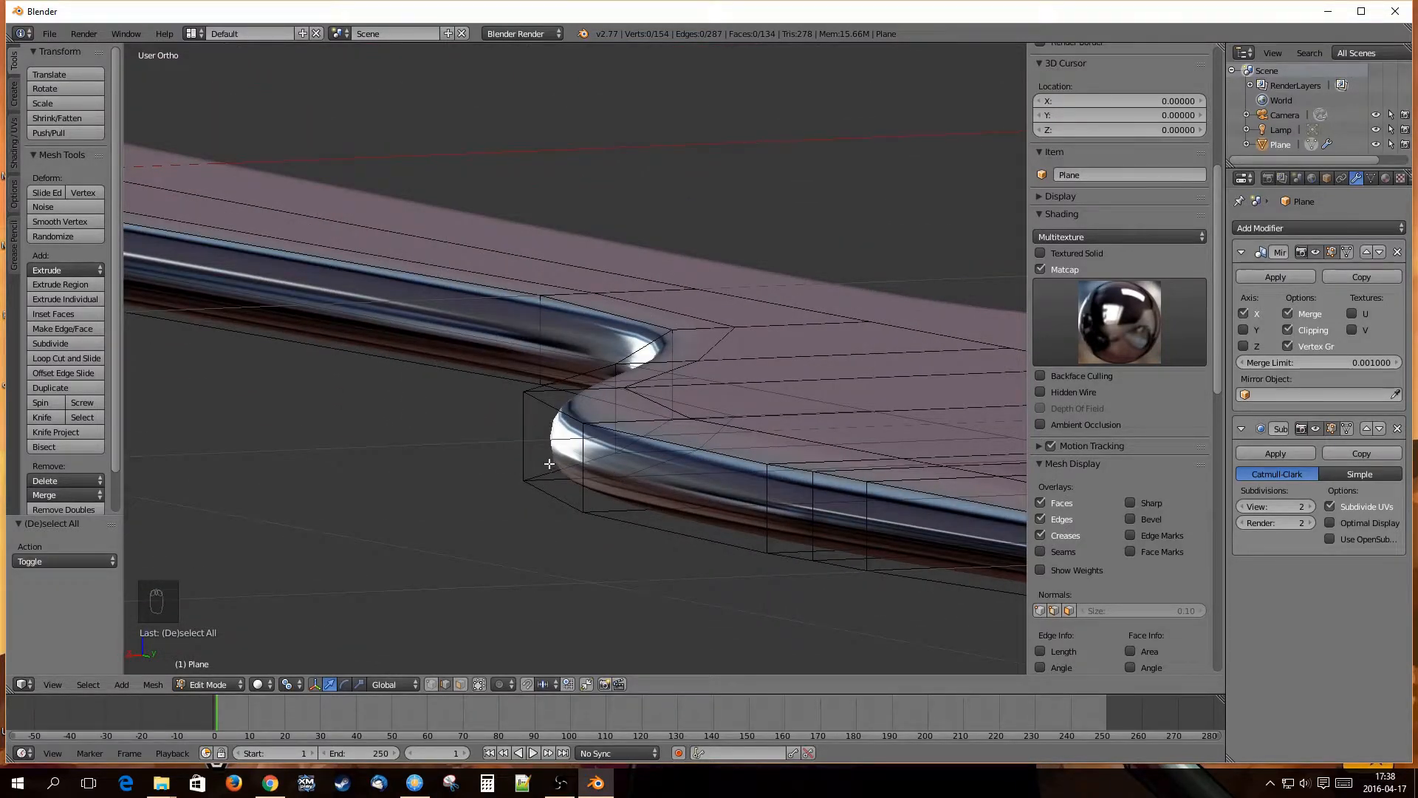
pyautogui.hotkey('ctrl', 'r')
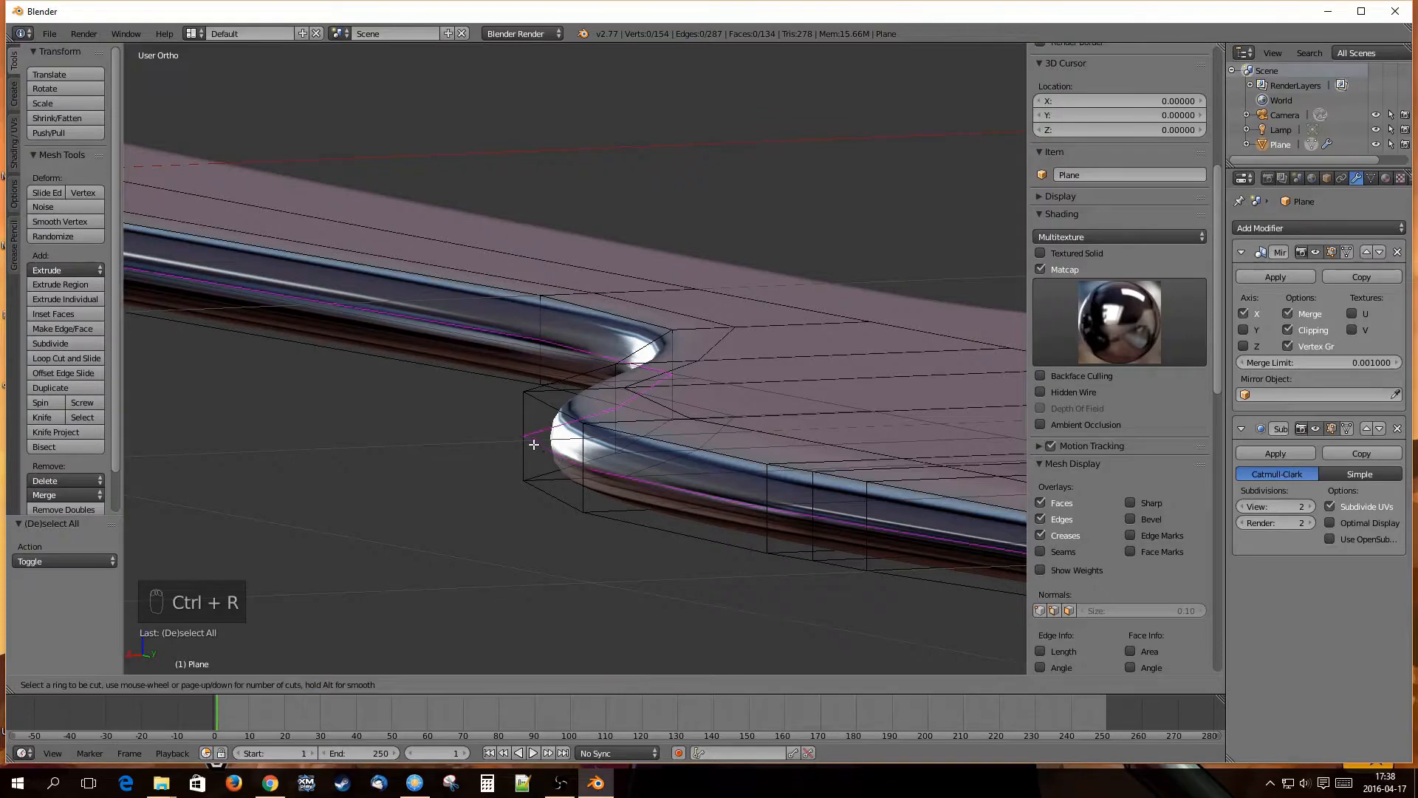
pyautogui.click(524, 434)
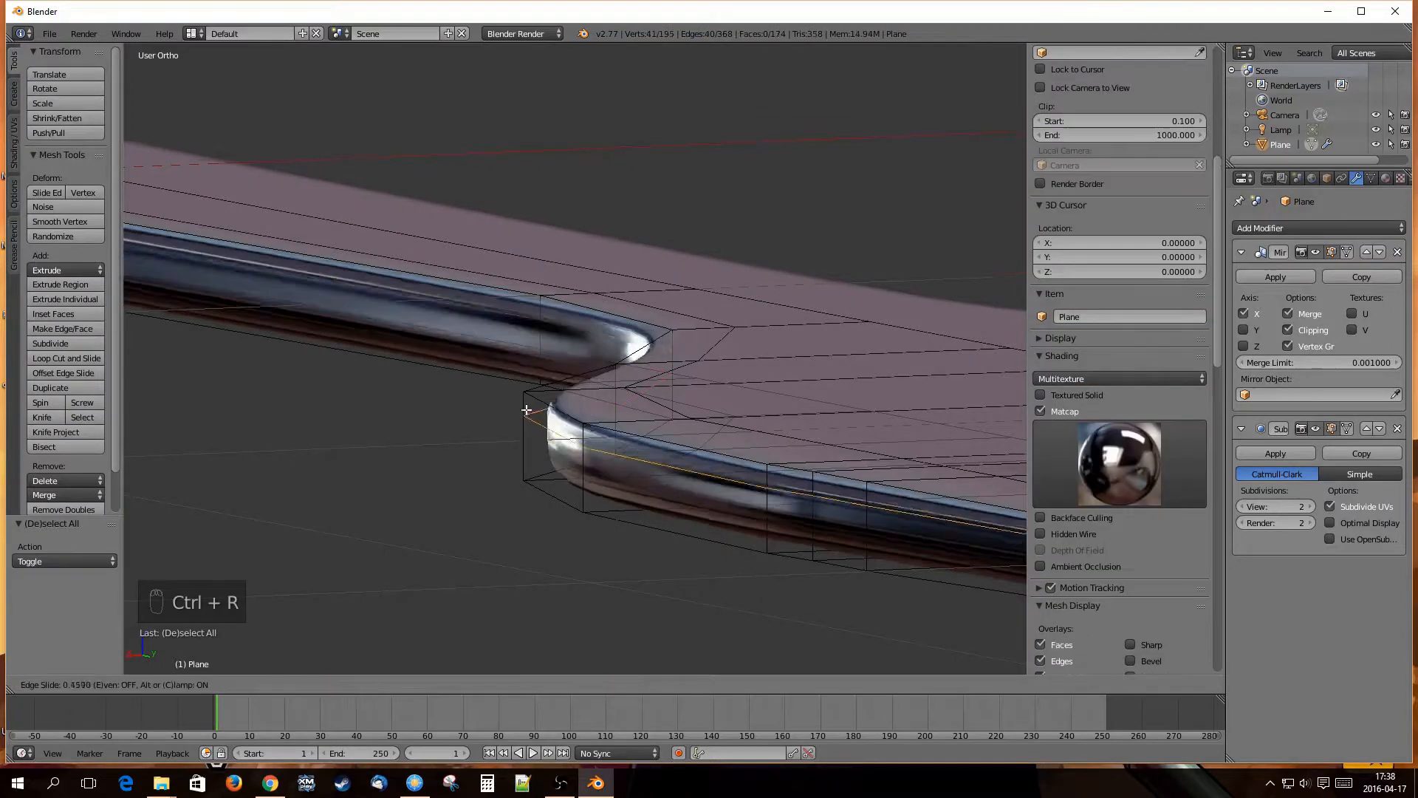
pyautogui.rightClick(527, 440)
pyautogui.scroll(-4, 445, 477)
pyautogui.scroll(-5, 450, 472)
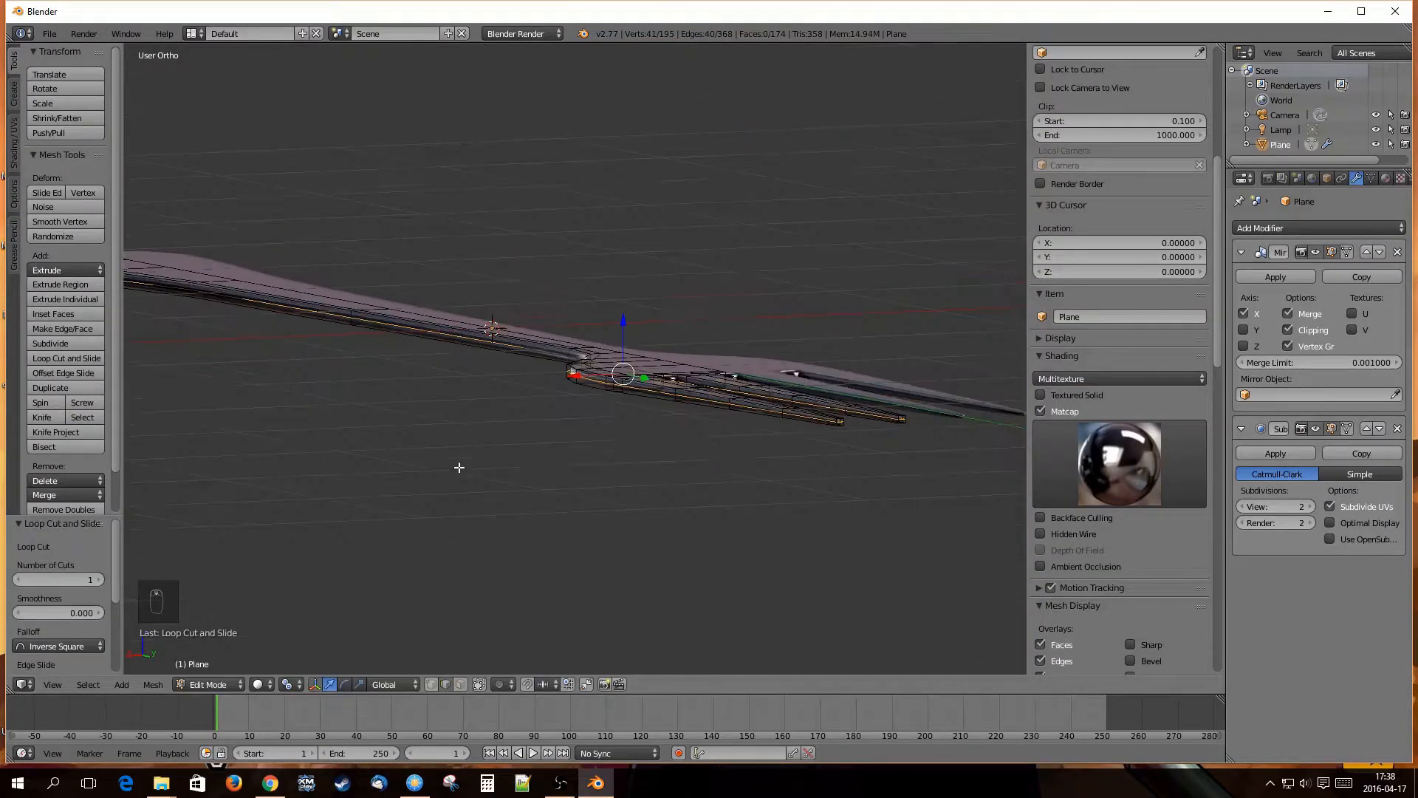
pyautogui.moveTo(706, 391); pyautogui.dragTo(675, 468, button='middle')
pyautogui.press('a')
# Add one crosswise loop cut to the handle near the 3D cursor, between the neck and the next existing cross edge.
pyautogui.scroll(3, 675, 468)
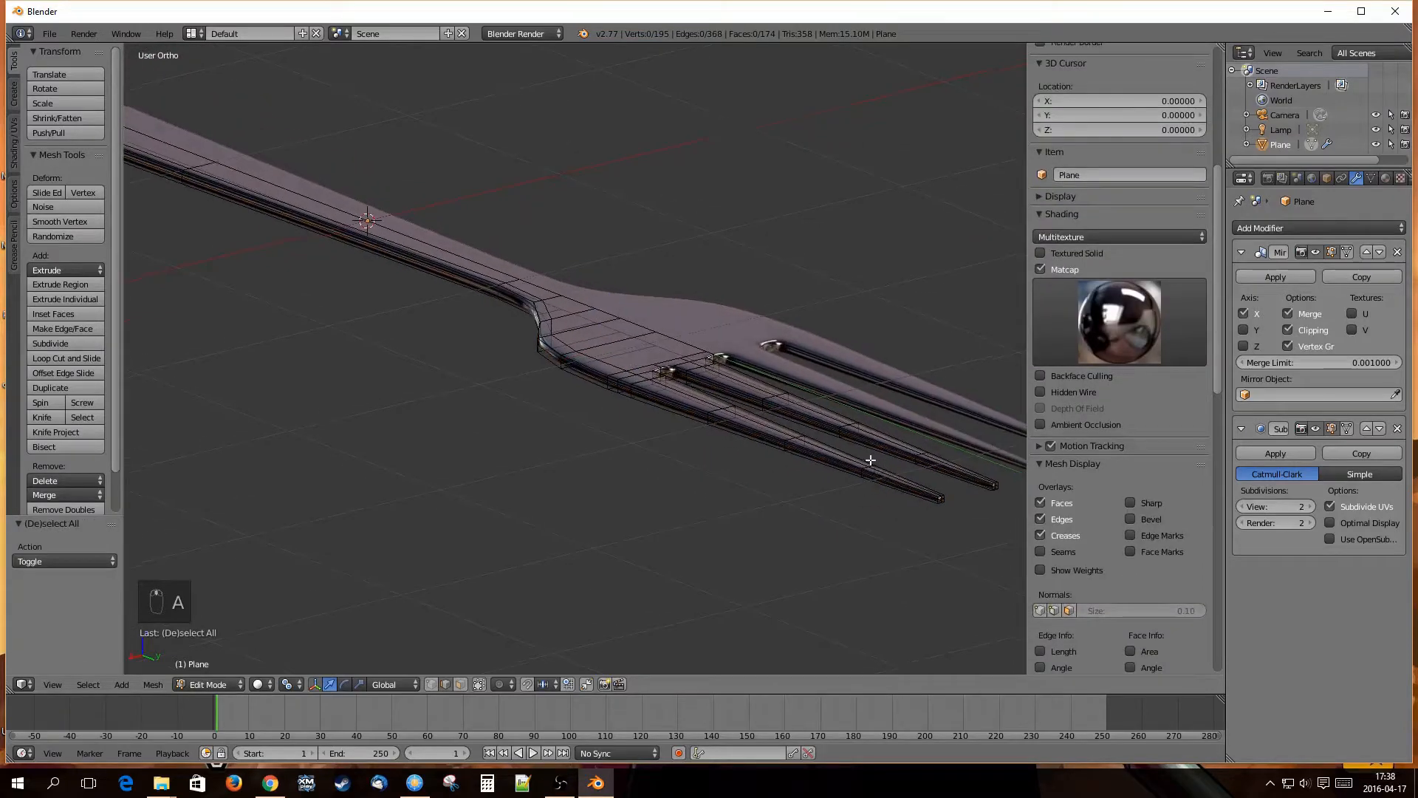
pyautogui.scroll(3, 675, 469)
pyautogui.keyDown('shift'); pyautogui.moveTo(772, 528); pyautogui.dragTo(479, 337, button='middle'); pyautogui.keyUp('shift')
pyautogui.scroll(2, 657, 478)
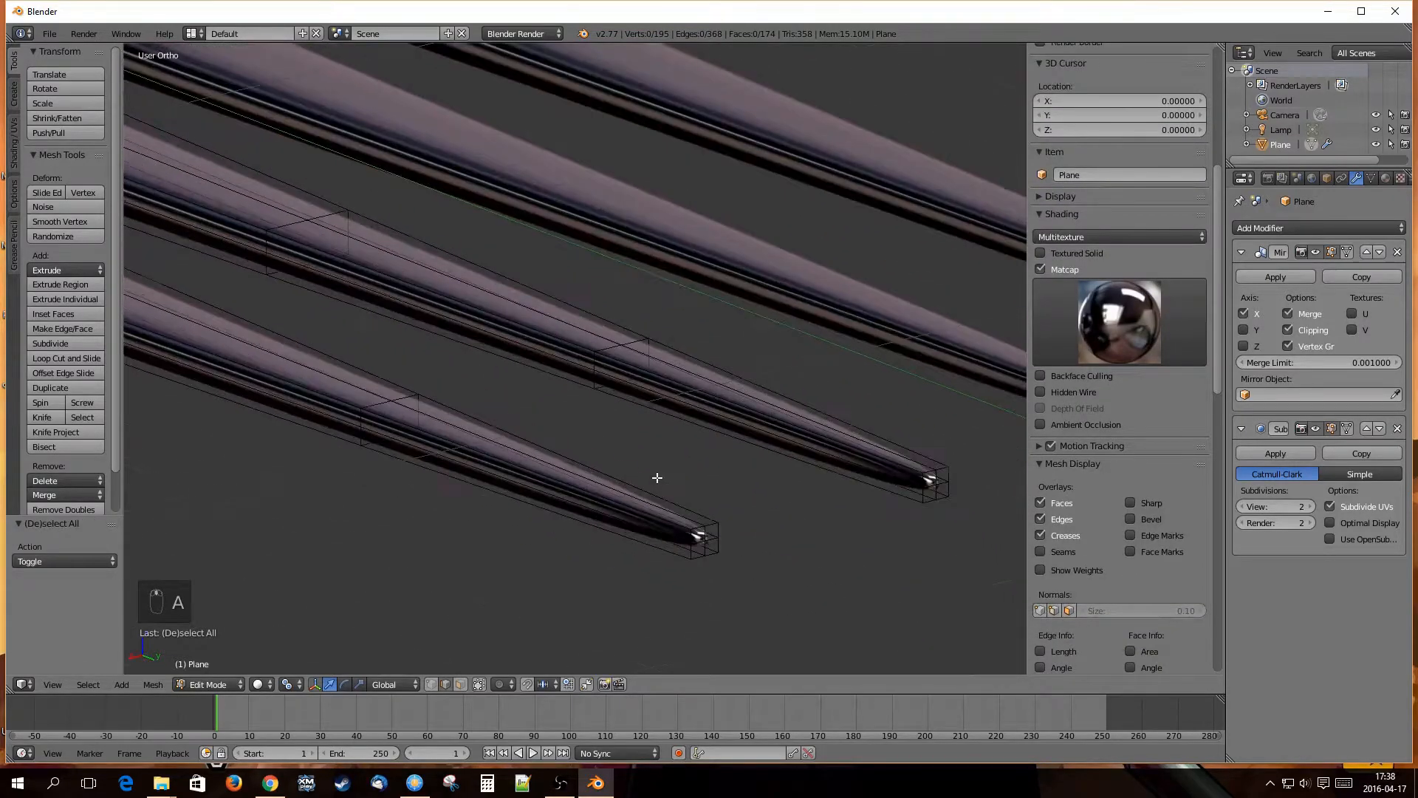
pyautogui.scroll(-8, 658, 465)
pyautogui.keyDown('shift'); pyautogui.moveTo(350, 282); pyautogui.dragTo(798, 449, button='middle'); pyautogui.keyUp('shift')
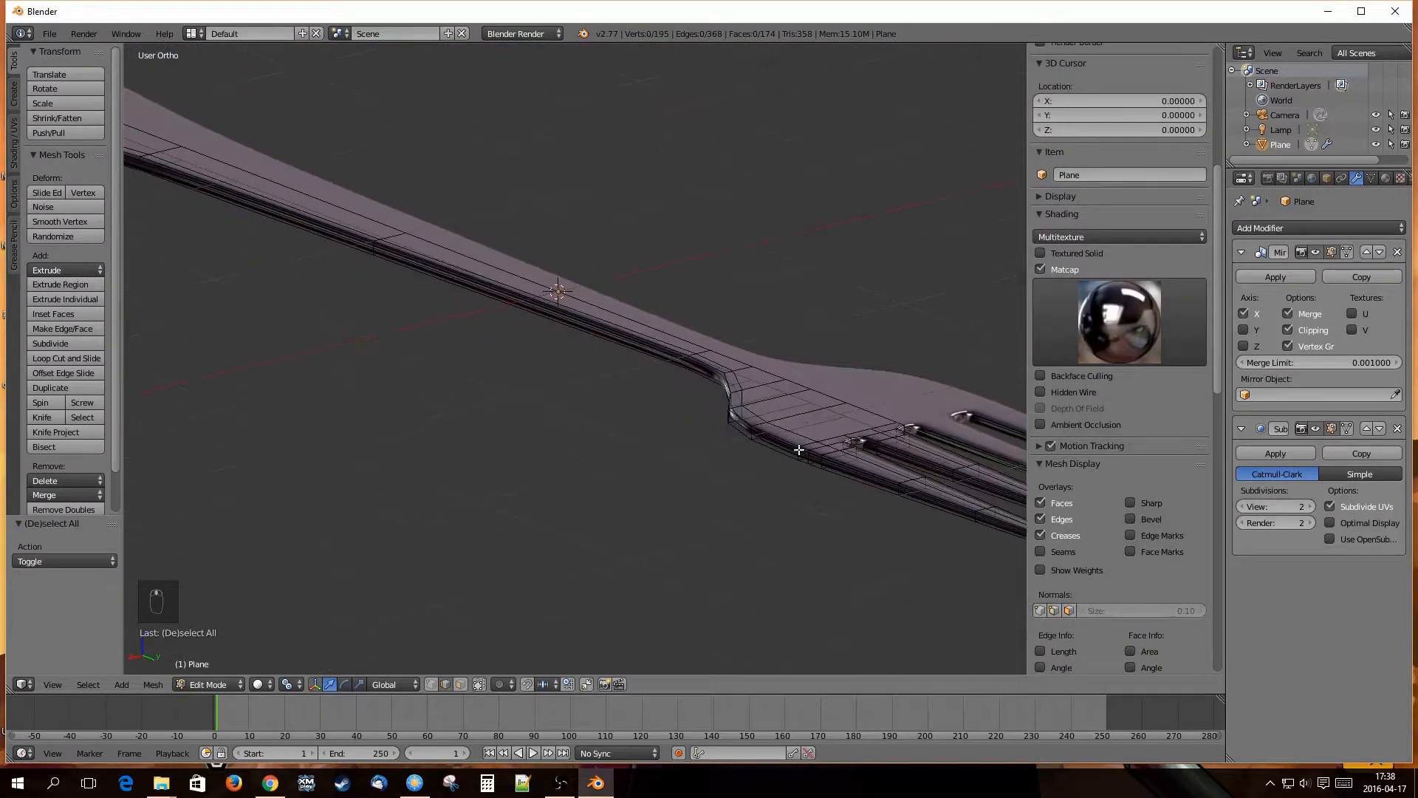
pyautogui.moveTo(580, 389)
pyautogui.mouseDown(button='middle')
pyautogui.moveTo(557, 374)
pyautogui.moveTo(568, 377)
pyautogui.mouseUp(button='middle')
pyautogui.keyDown('shift'); pyautogui.moveTo(430, 294); pyautogui.dragTo(718, 449, button='middle'); pyautogui.keyUp('shift')
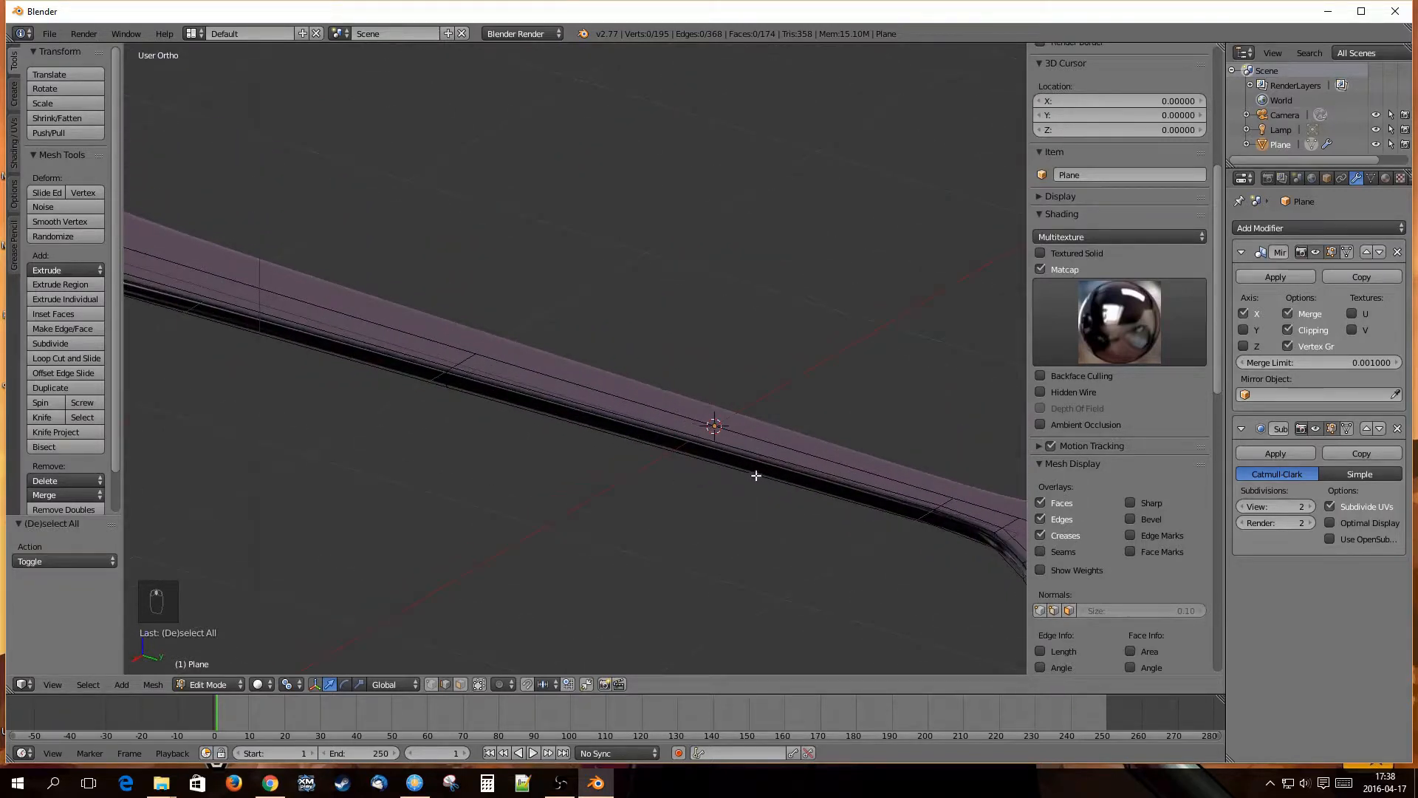
pyautogui.hotkey('ctrl', 'r')
pyautogui.click(721, 432)
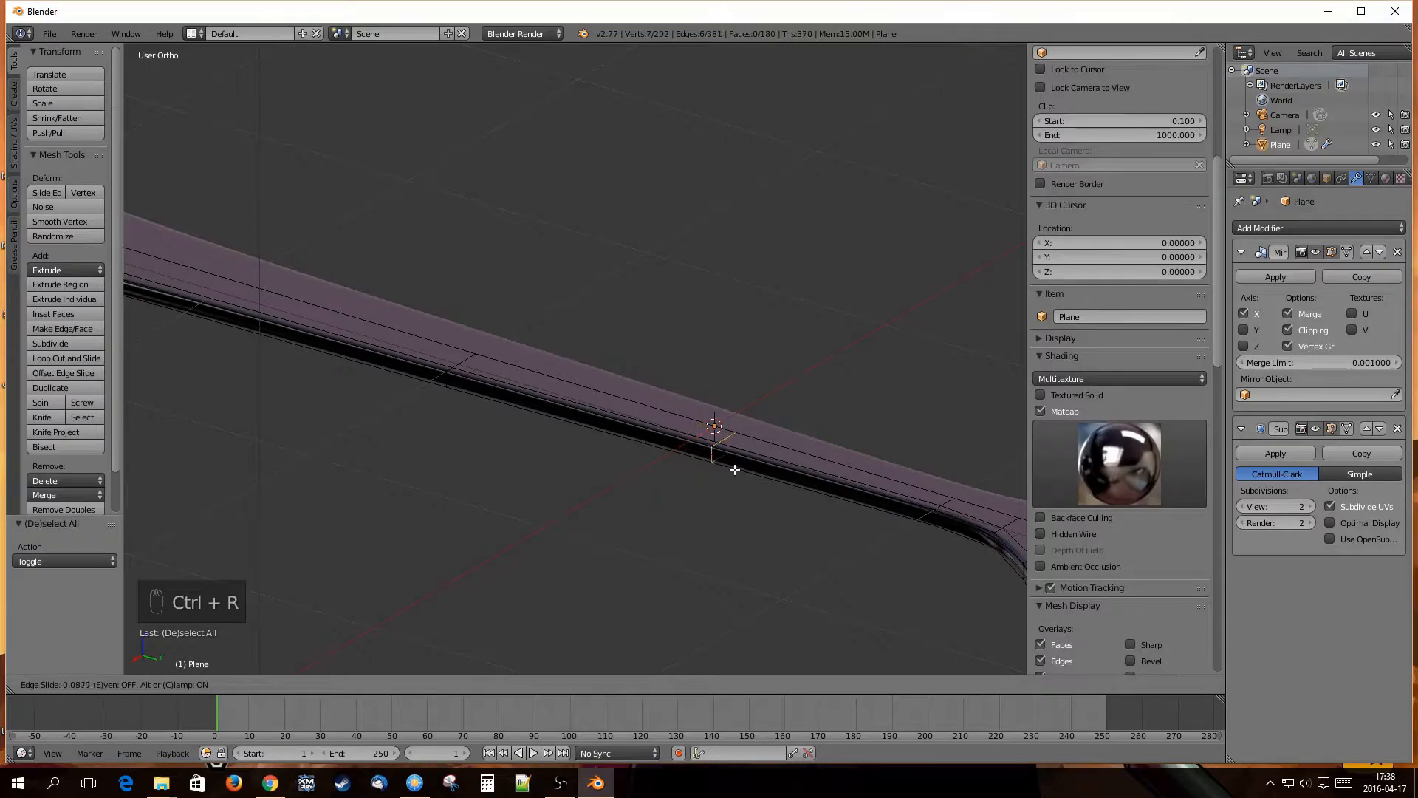
pyautogui.click(725, 464)
# Using face selection, select the two inner top faces at the handle's end and raise them slightly along Z.
pyautogui.scroll(-5, 724, 457)
pyautogui.moveTo(760, 513); pyautogui.dragTo(719, 497, button='middle')
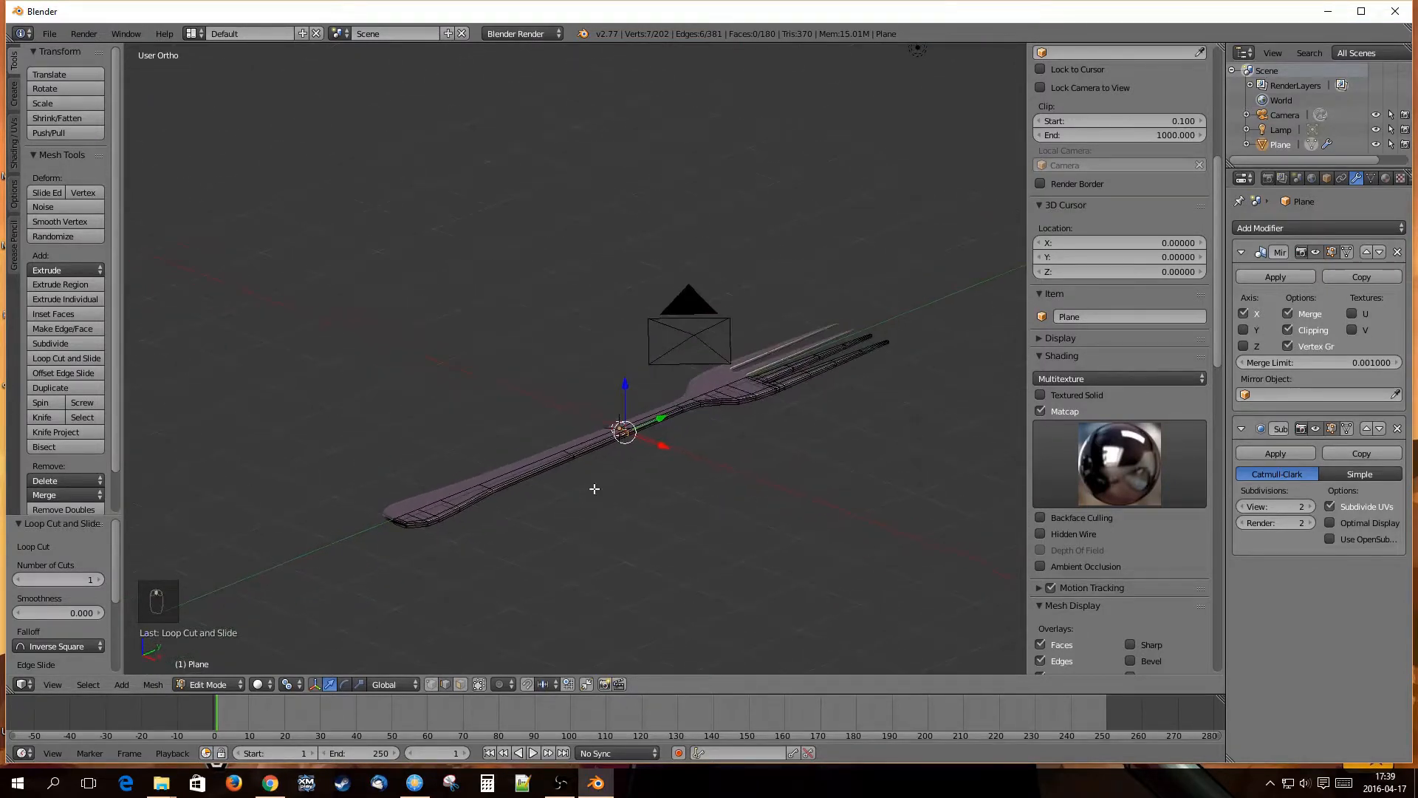
pyautogui.keyDown('shift'); pyautogui.moveTo(447, 500); pyautogui.dragTo(614, 455, button='middle'); pyautogui.keyUp('shift')
pyautogui.scroll(2, 569, 503)
pyautogui.scroll(4, 580, 522)
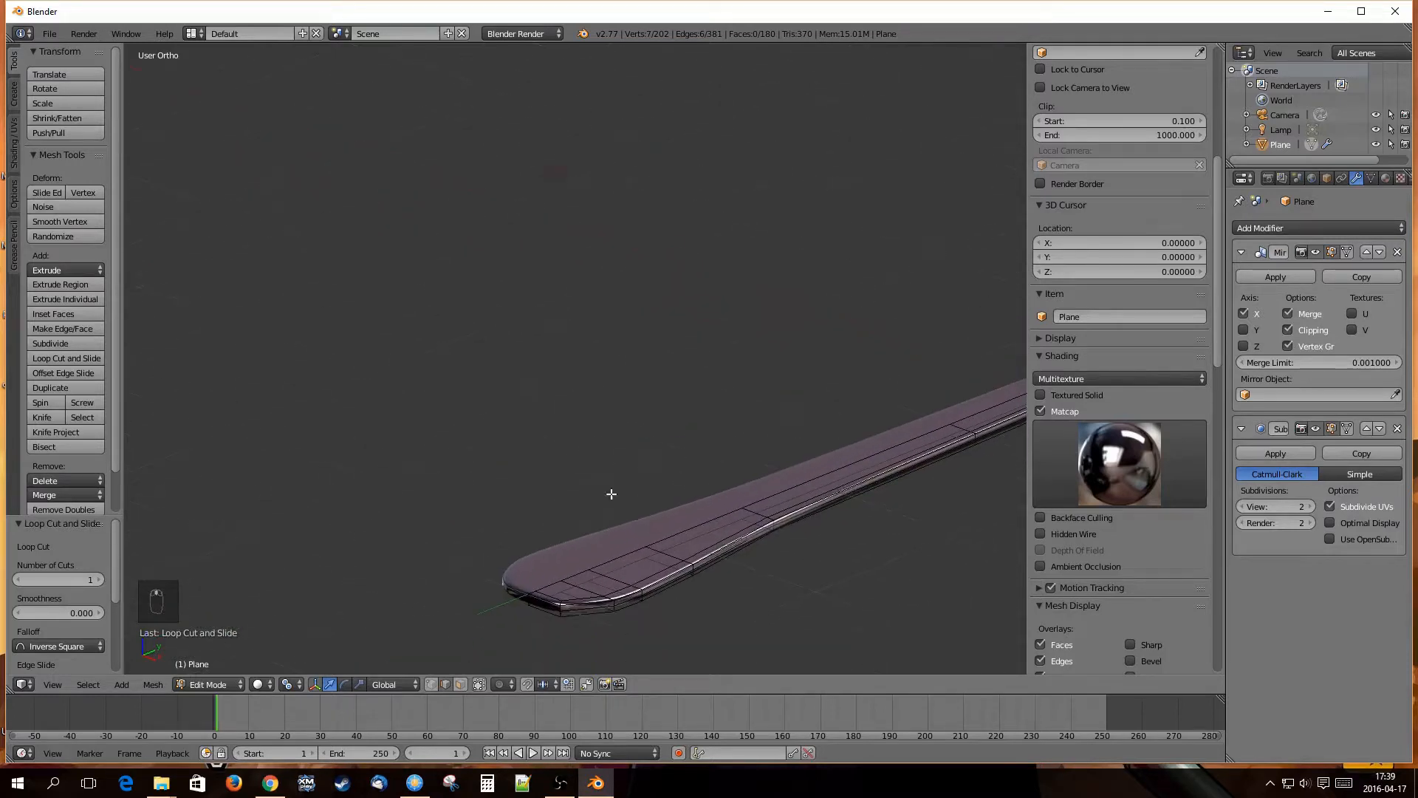
pyautogui.moveTo(548, 508)
pyautogui.mouseDown(button='middle')
pyautogui.moveTo(532, 484)
pyautogui.moveTo(534, 497)
pyautogui.mouseUp(button='middle')
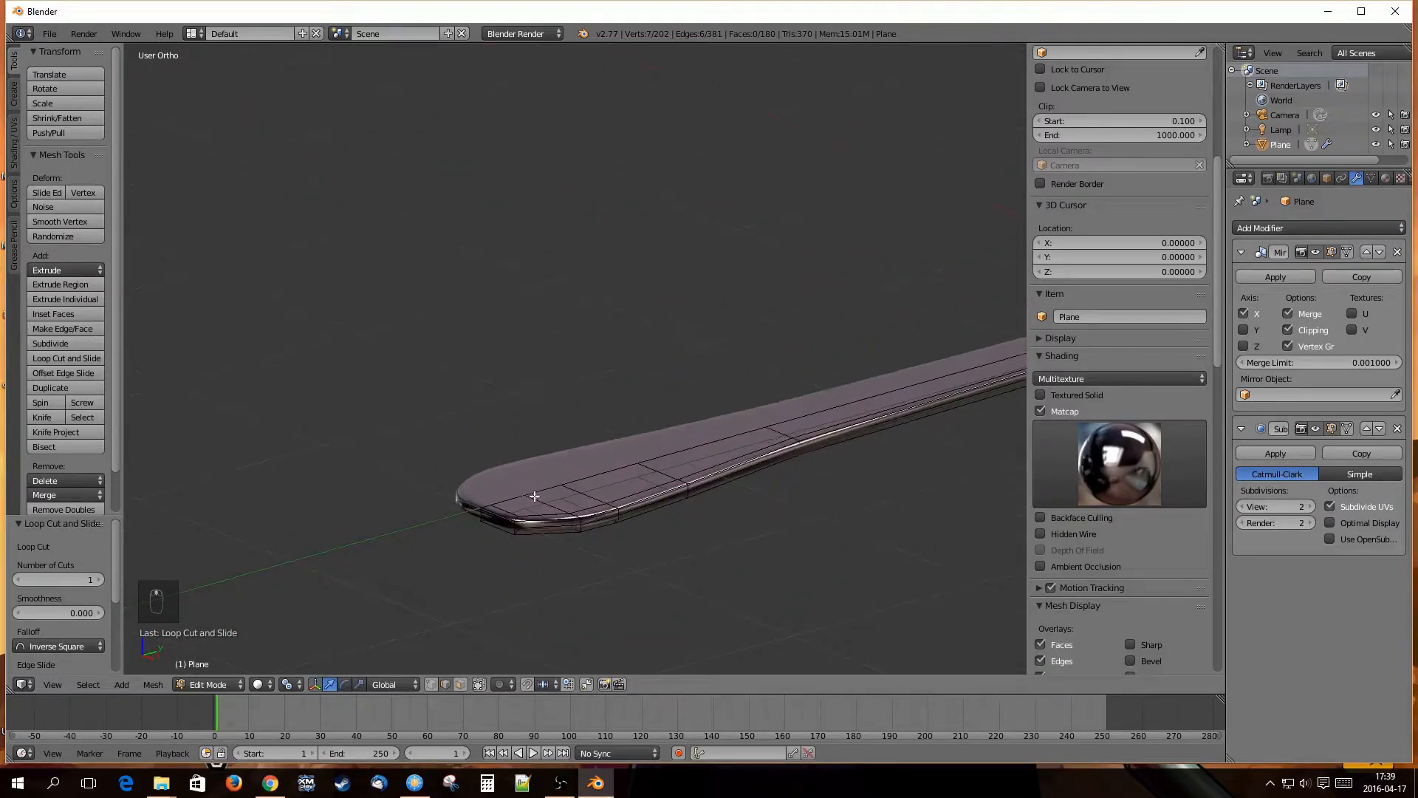
pyautogui.scroll(3, 537, 499)
pyautogui.keyDown('shift'); pyautogui.moveTo(573, 542); pyautogui.dragTo(586, 433, button='middle'); pyautogui.keyUp('shift')
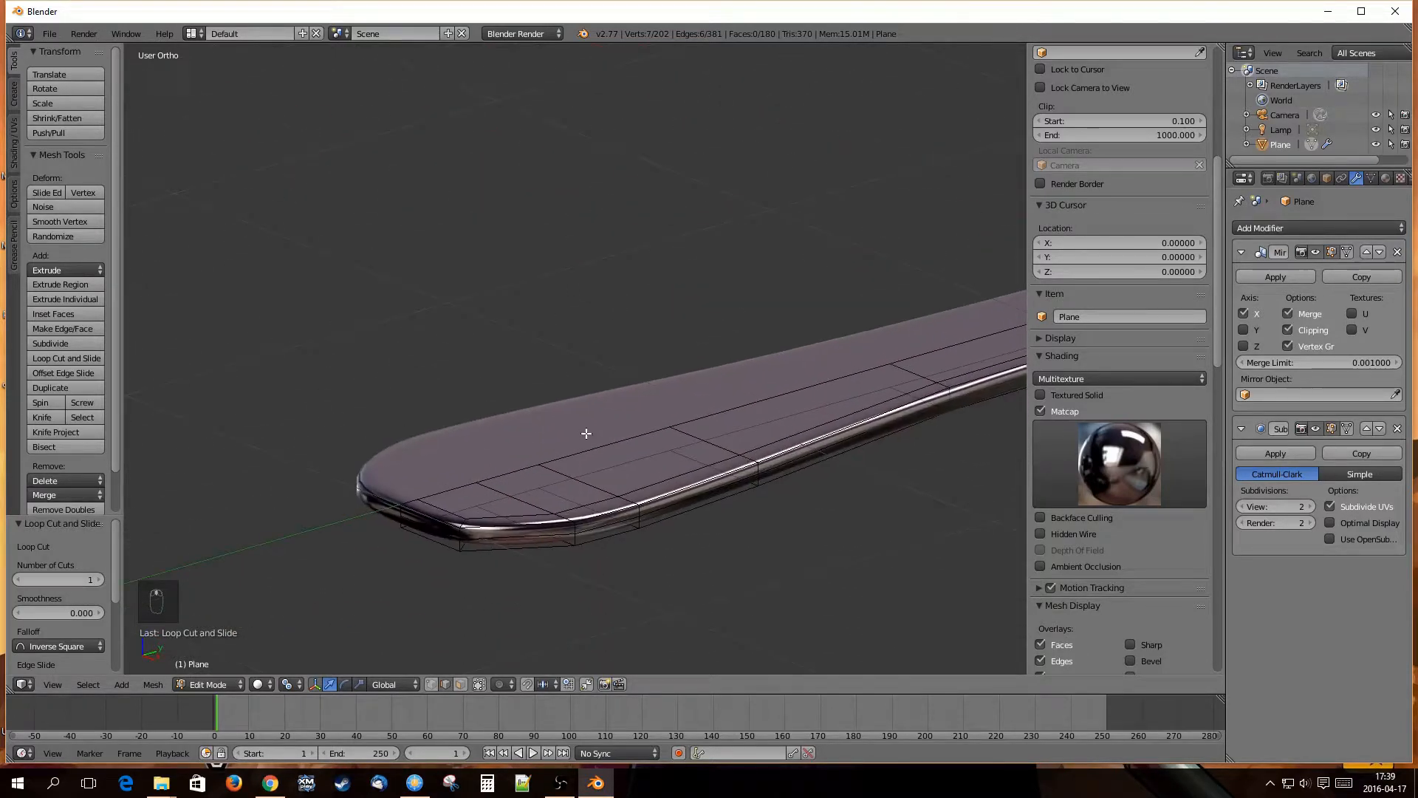
pyautogui.hotkey('ctrl', 'Tab')
pyautogui.click(550, 501)
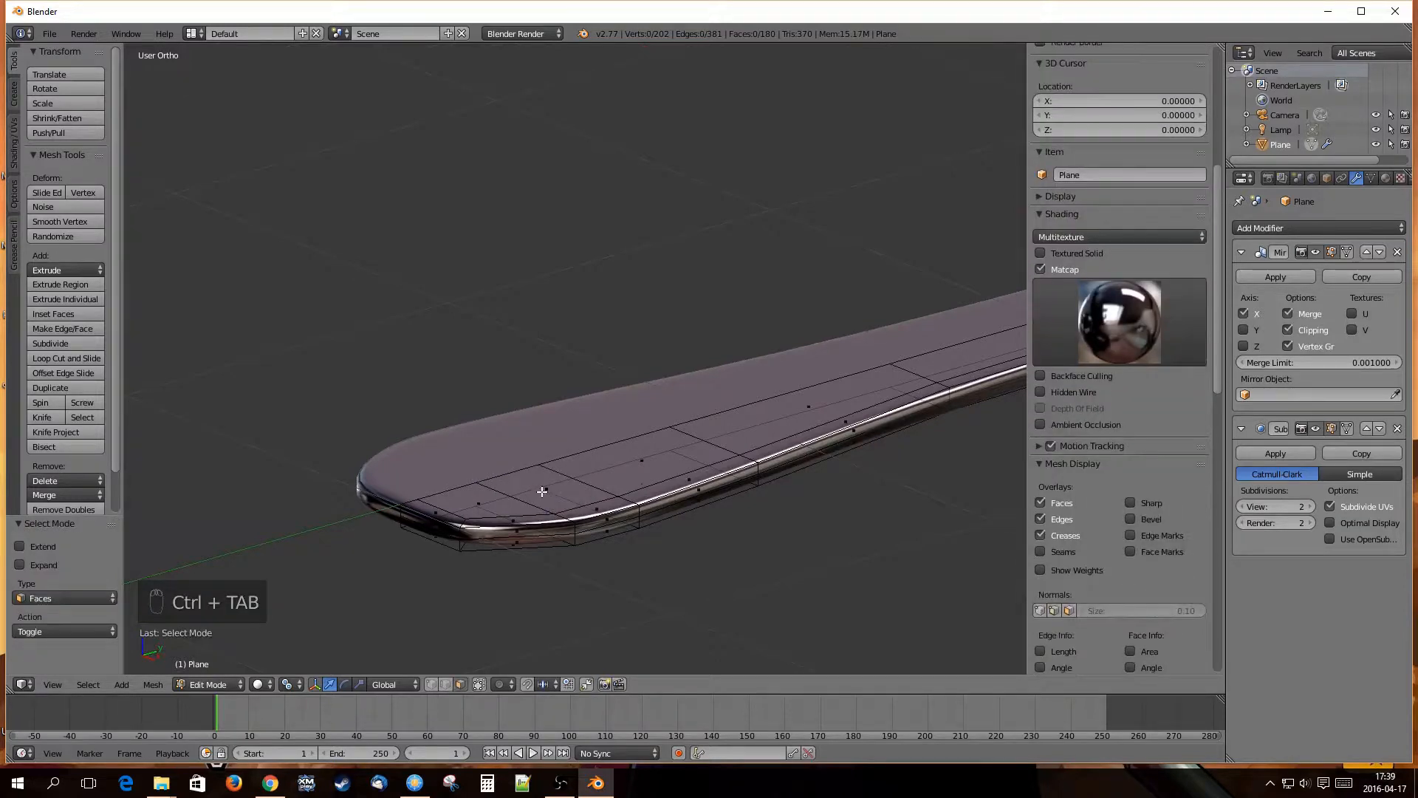
pyautogui.rightClick(545, 491)
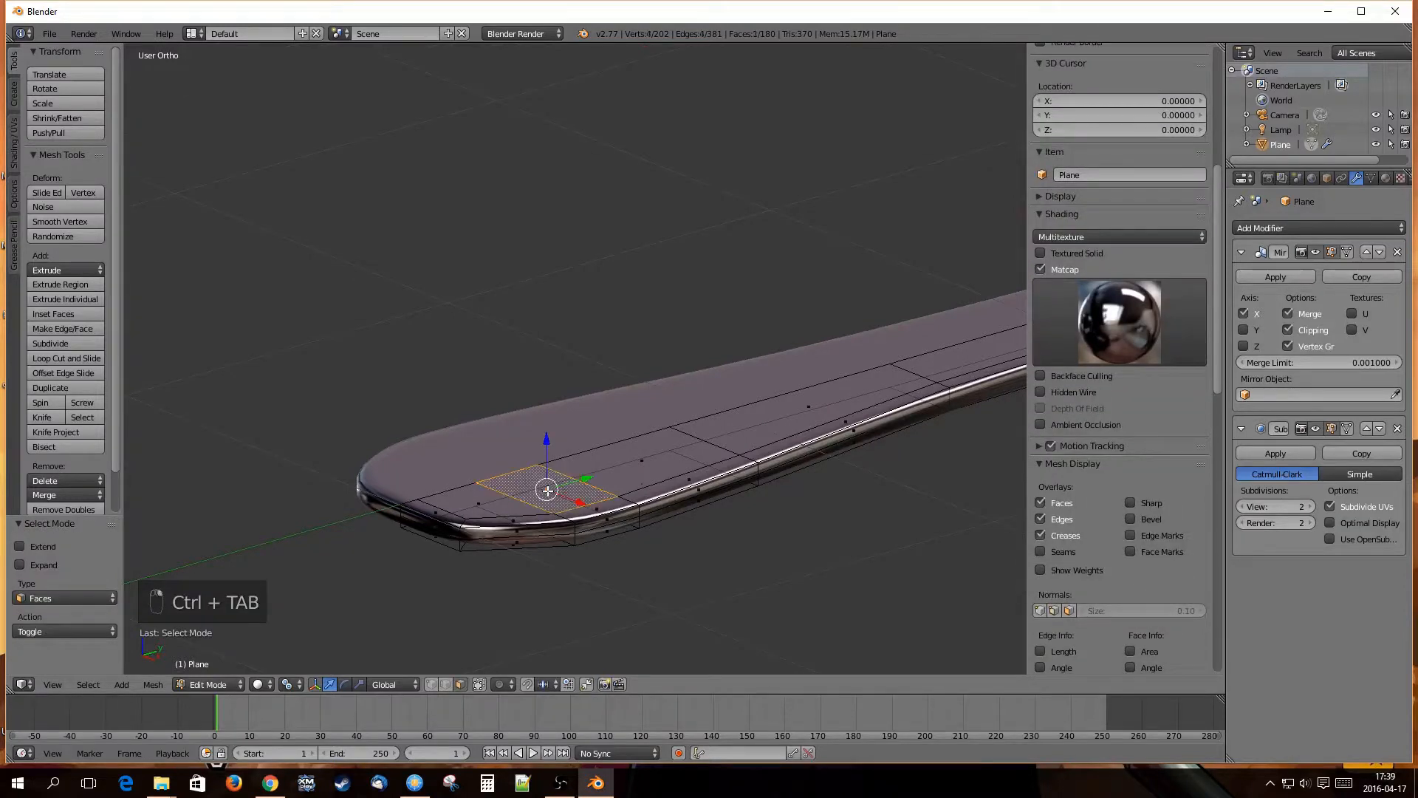
pyautogui.keyDown('shift'); pyautogui.rightClick(485, 503); pyautogui.keyUp('shift')
pyautogui.press('e')
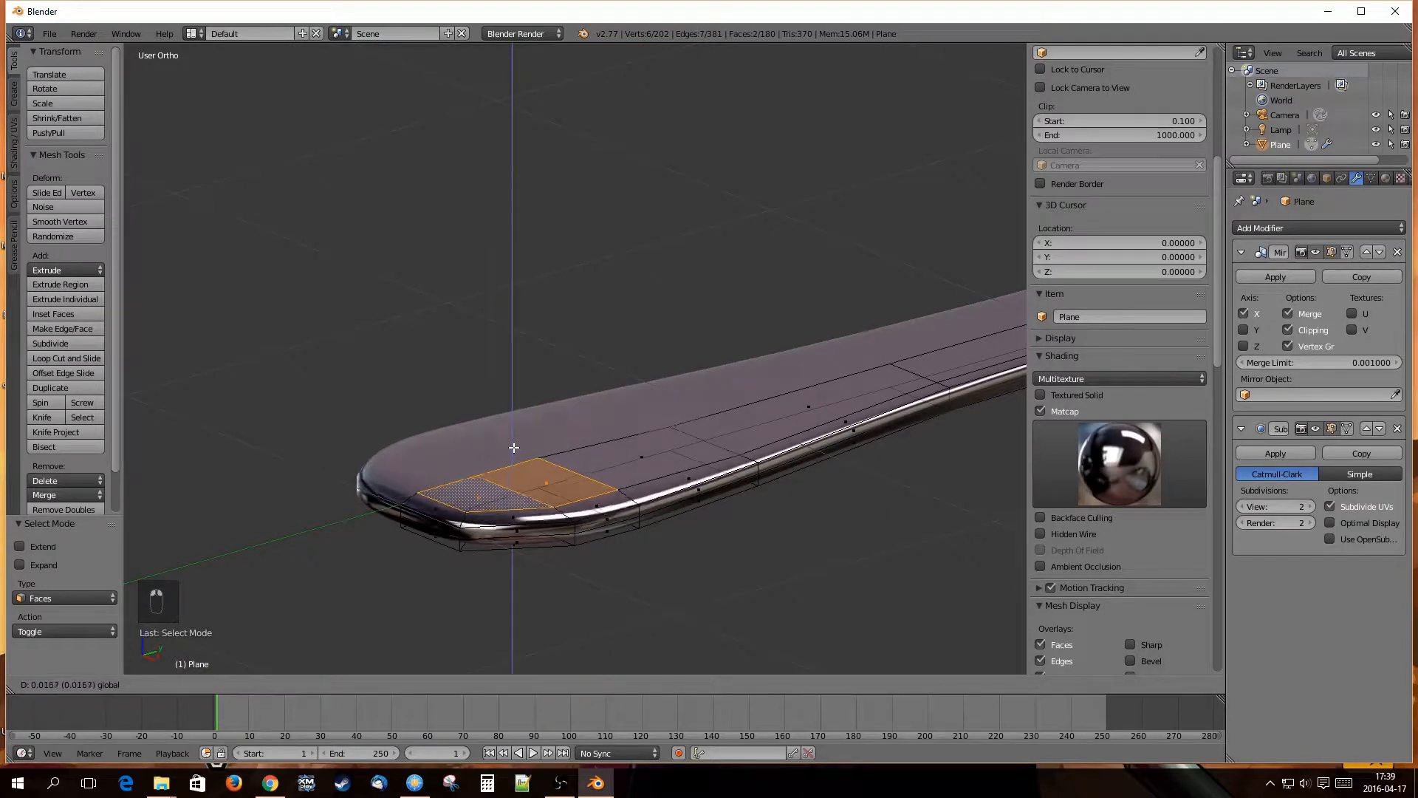
# Add the next top handle face and raise the selection 0.020 along Z, and add a fourth face and raise all four 0.022.
pyautogui.keyDown('shift'); pyautogui.rightClick(637, 440); pyautogui.keyUp('shift')
pyautogui.moveTo(557, 426); pyautogui.dragTo(565, 416)
pyautogui.keyDown('shift'); pyautogui.moveTo(721, 441); pyautogui.dragTo(578, 520, button='middle'); pyautogui.keyUp('shift')
pyautogui.keyDown('shift'); pyautogui.rightClick(664, 478); pyautogui.keyUp('shift')
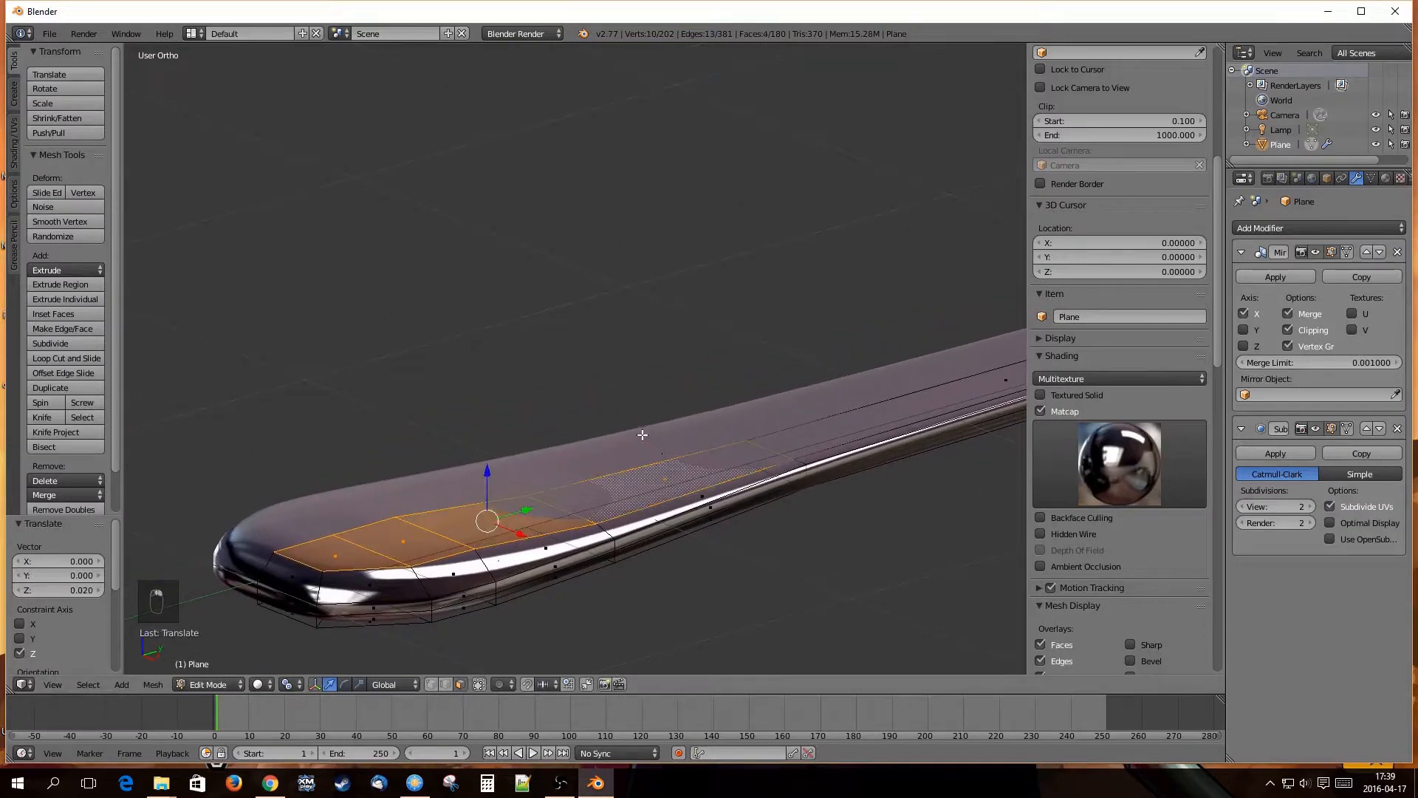
pyautogui.moveTo(488, 476); pyautogui.dragTo(654, 472)
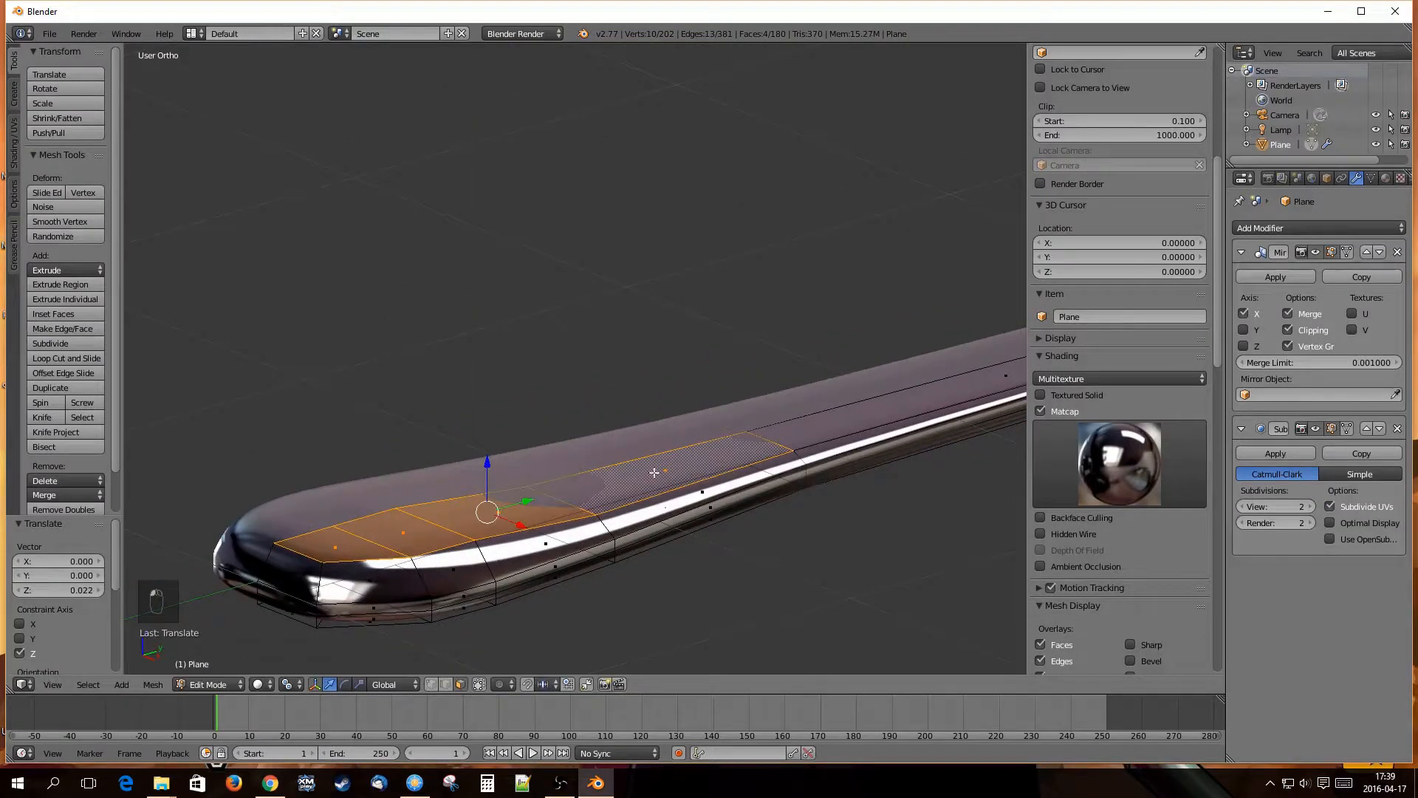
# Using edge selection, raise the single cross edge in the middle of the raised handle faces by 0.026 along Z.
pyautogui.keyDown('shift'); pyautogui.moveTo(969, 424); pyautogui.dragTo(757, 485, button='middle'); pyautogui.keyUp('shift')
pyautogui.scroll(-2, 748, 495)
pyautogui.moveTo(663, 509); pyautogui.dragTo(741, 524, button='middle')
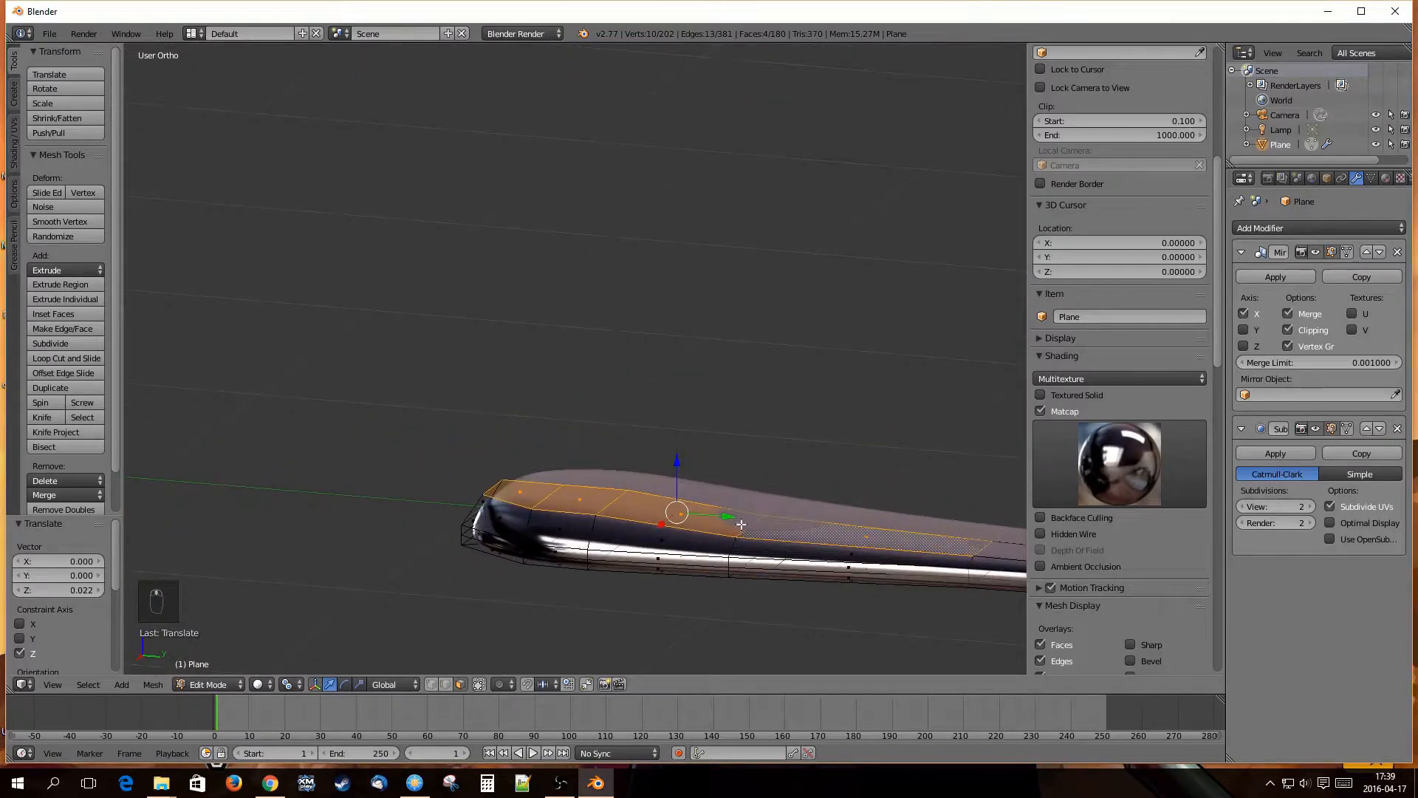
pyautogui.hotkey('ctrl', 'Tab')
pyautogui.click(727, 517)
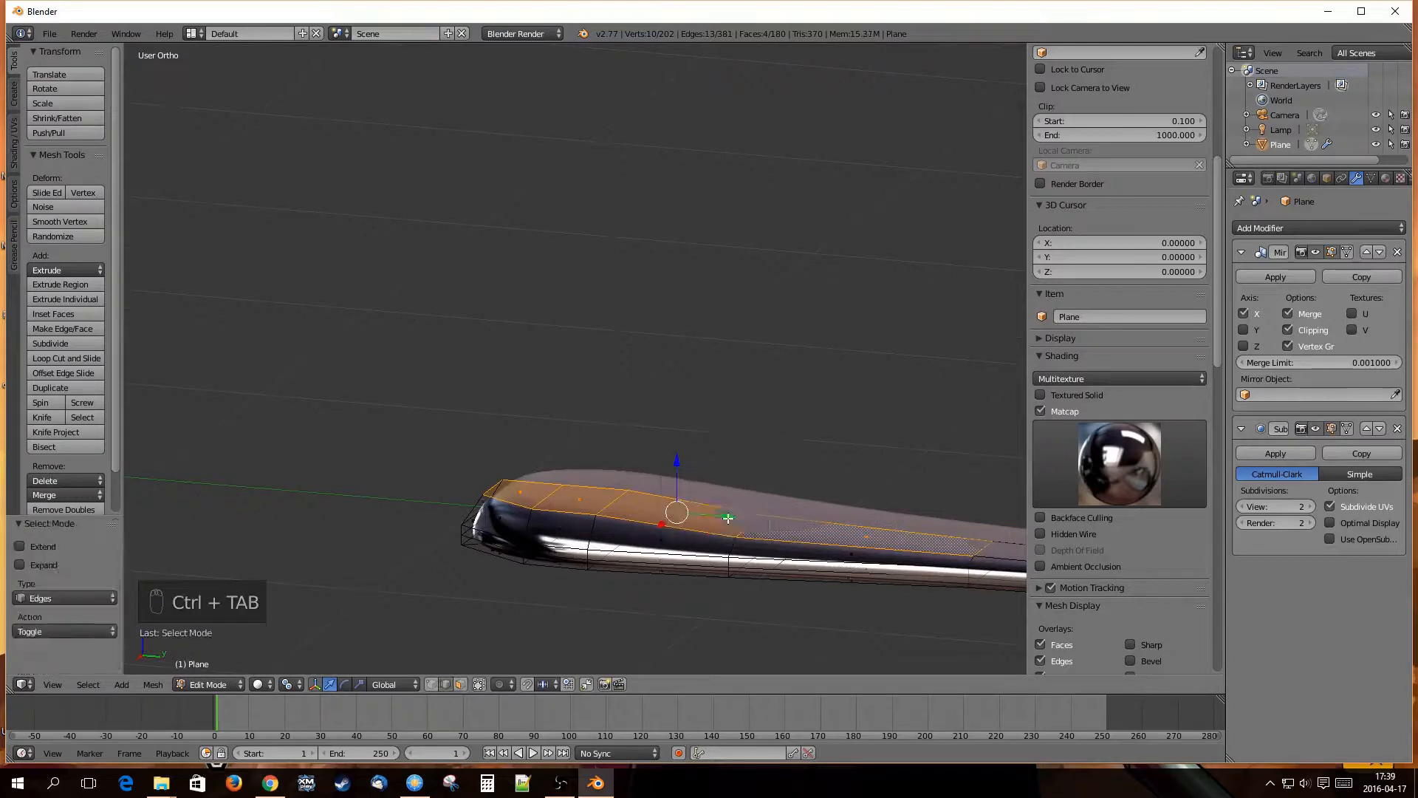
pyautogui.rightClick(754, 524)
pyautogui.press('g')
pyautogui.press('z')
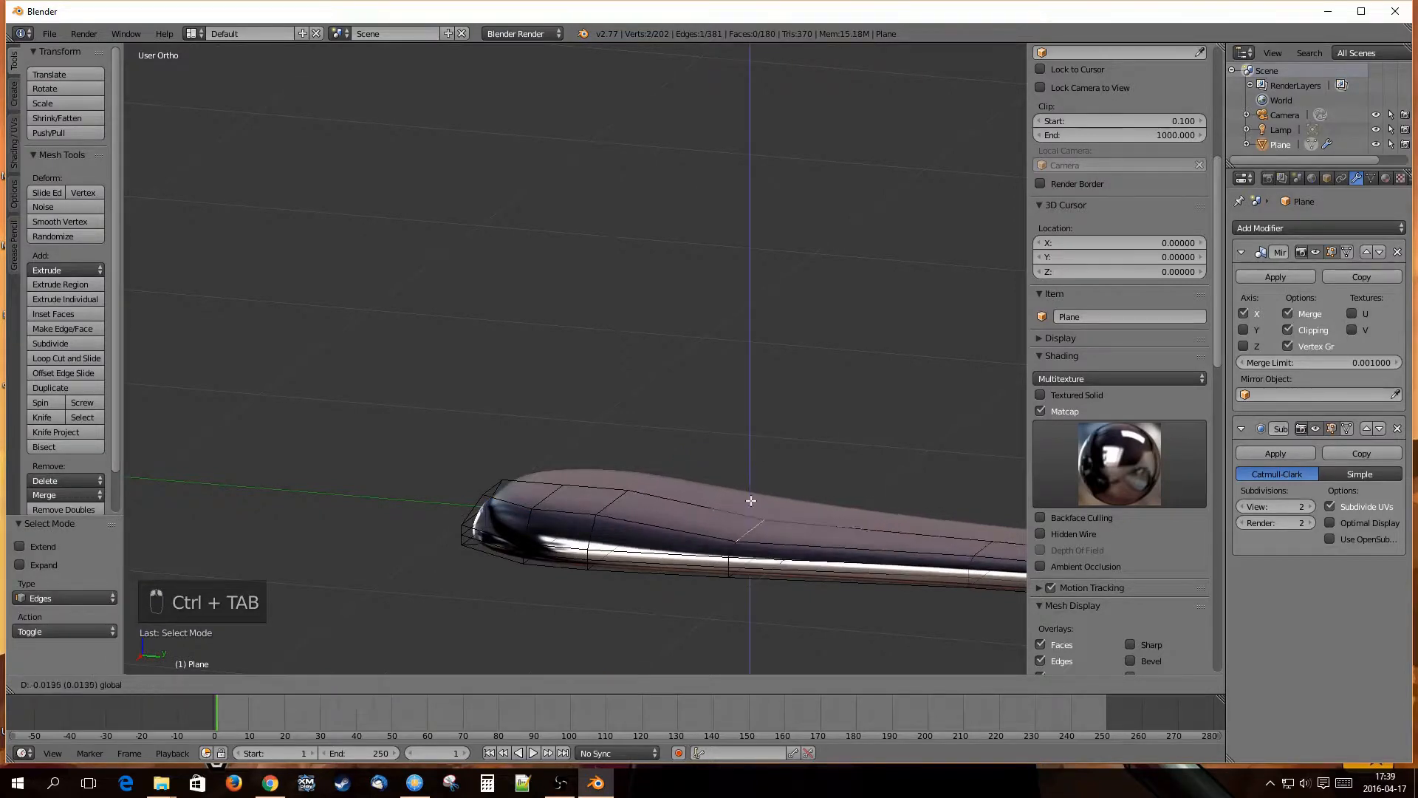
pyautogui.click(752, 488)
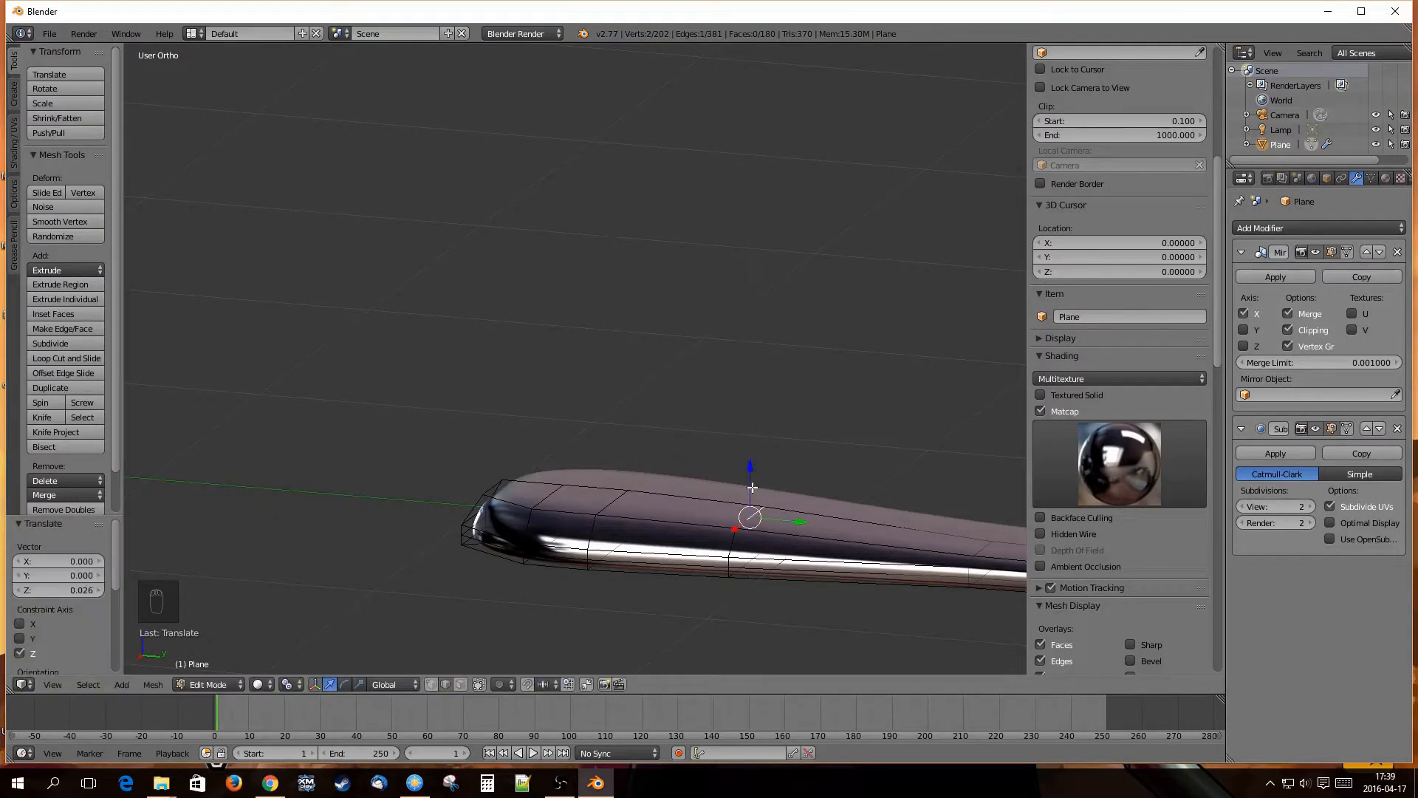
# Raise the top cross edge nearer the handle's end slightly along Z and clear the selection.
pyautogui.rightClick(553, 497)
pyautogui.press('g')
pyautogui.press('z')
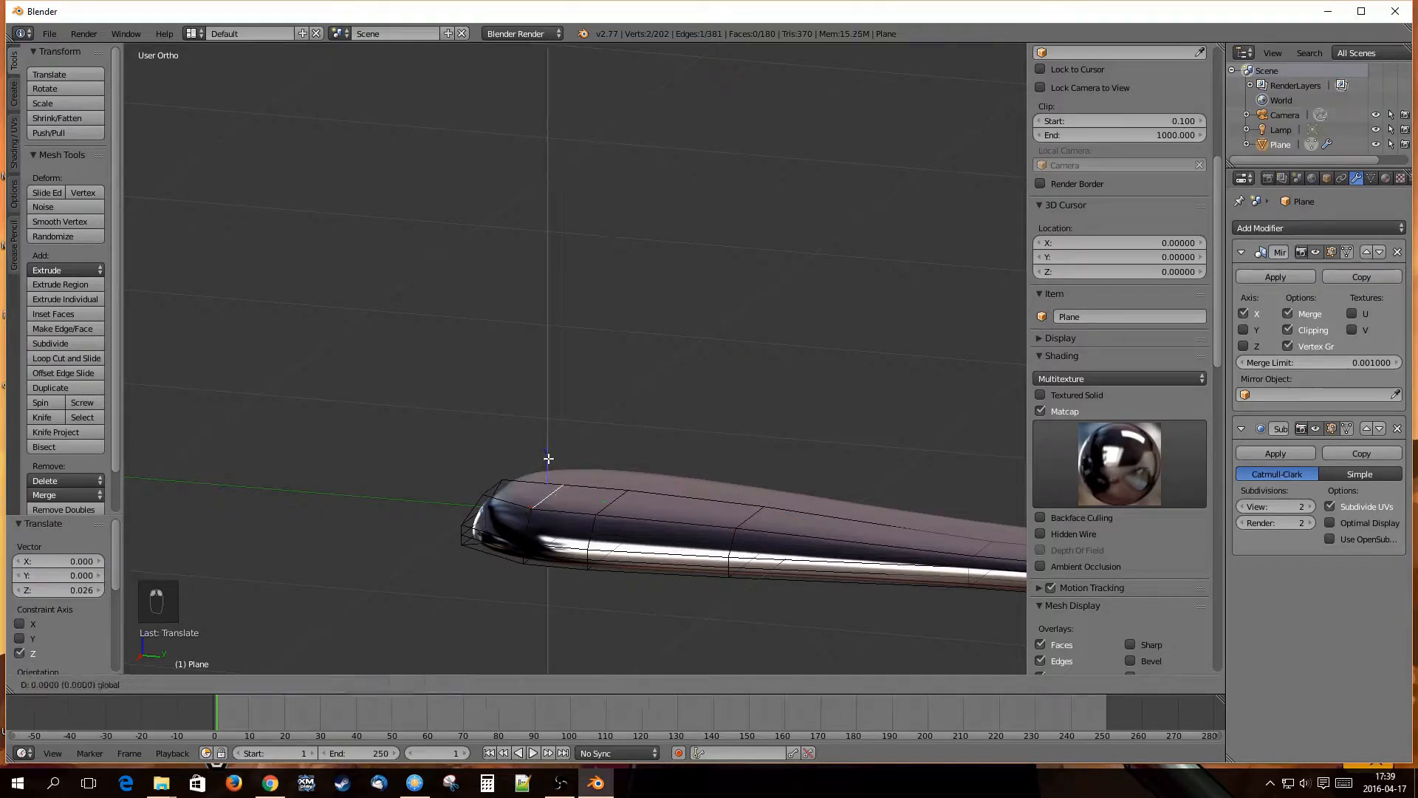
pyautogui.click(547, 451)
pyautogui.press('a')
# Select two top cross edges farther along the handle, raise them slightly along Z, and clear the selection.
pyautogui.scroll(-5, 586, 623)
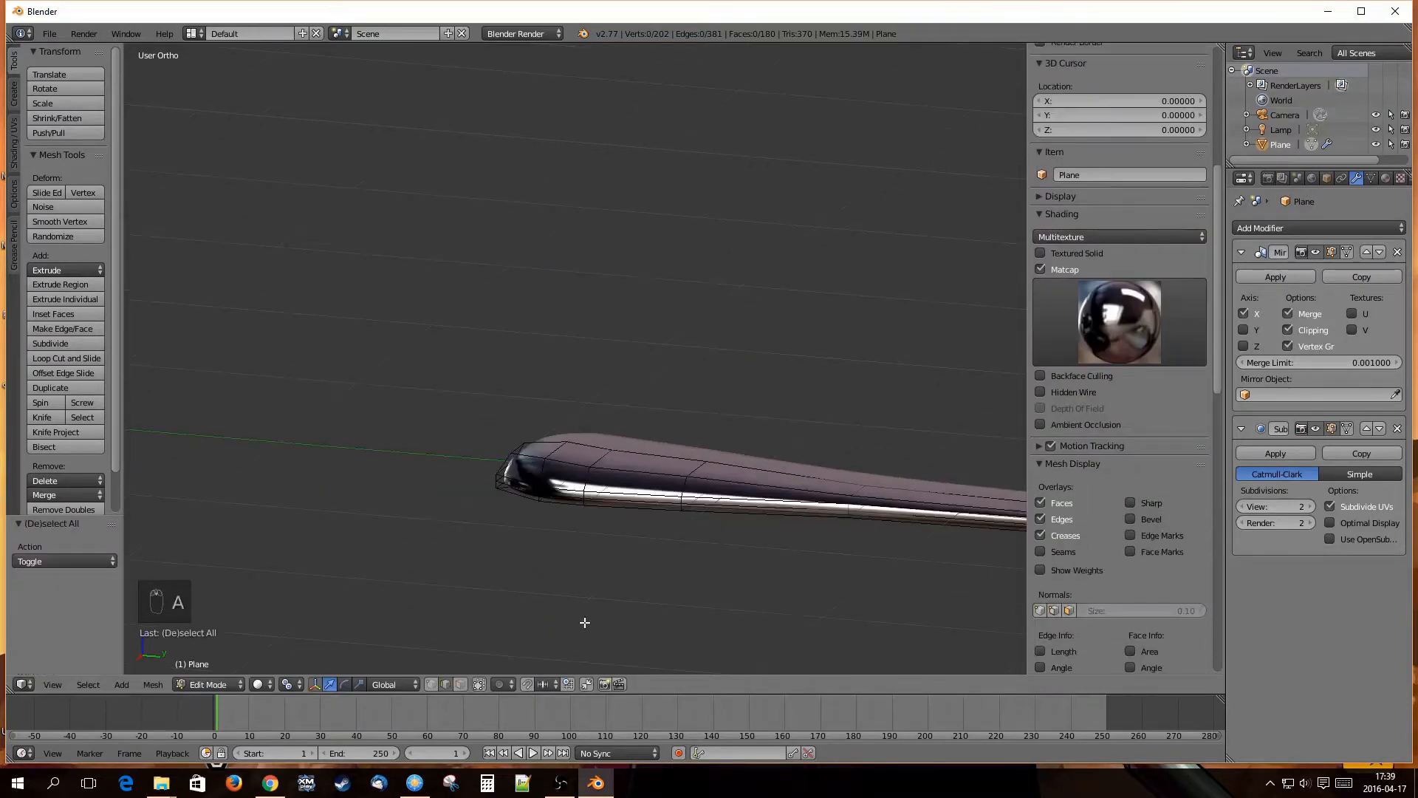
pyautogui.keyDown('shift'); pyautogui.moveTo(868, 541); pyautogui.dragTo(522, 546, button='middle'); pyautogui.keyUp('shift')
pyautogui.moveTo(481, 446); pyautogui.dragTo(465, 468, button='middle')
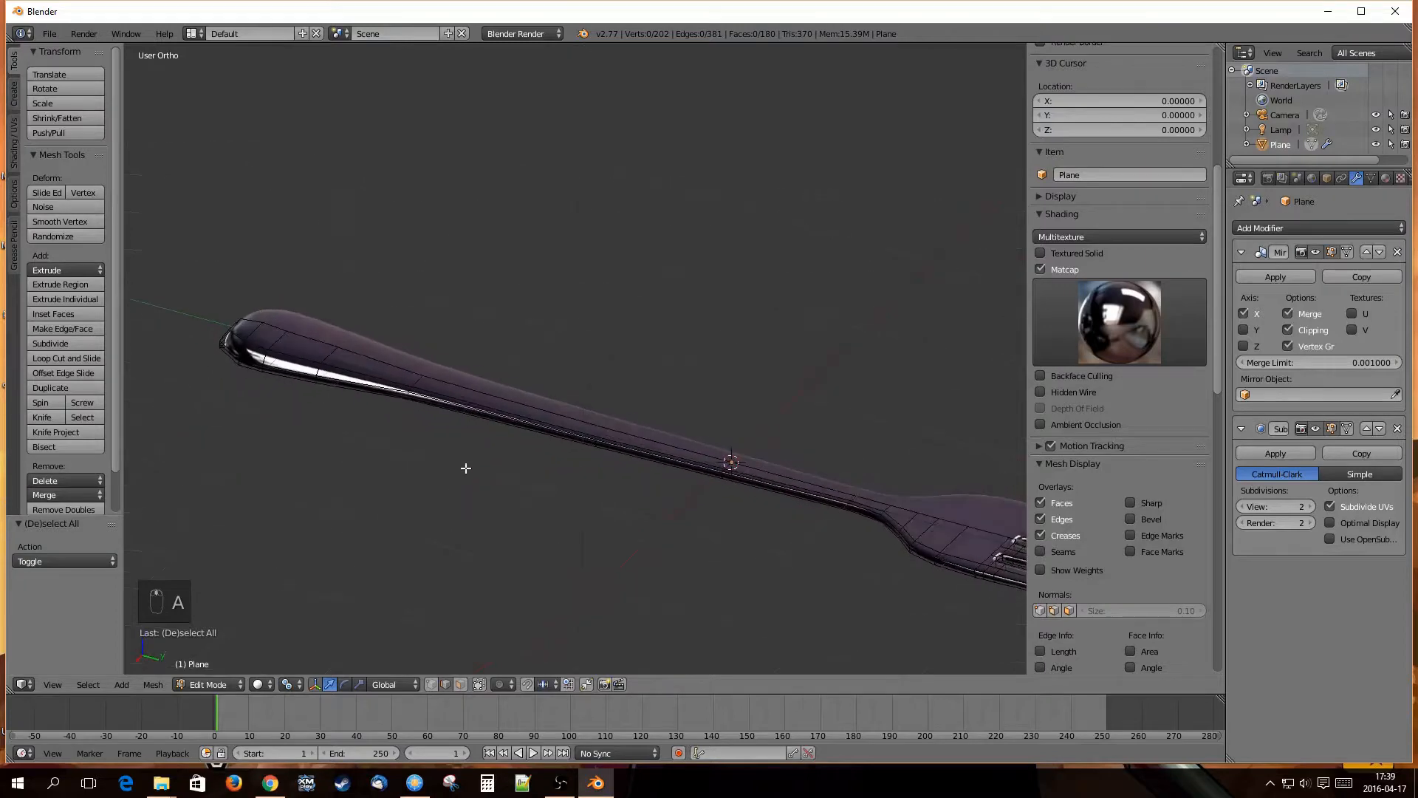
pyautogui.moveTo(443, 383); pyautogui.dragTo(419, 395, button='middle')
pyautogui.rightClick(390, 386)
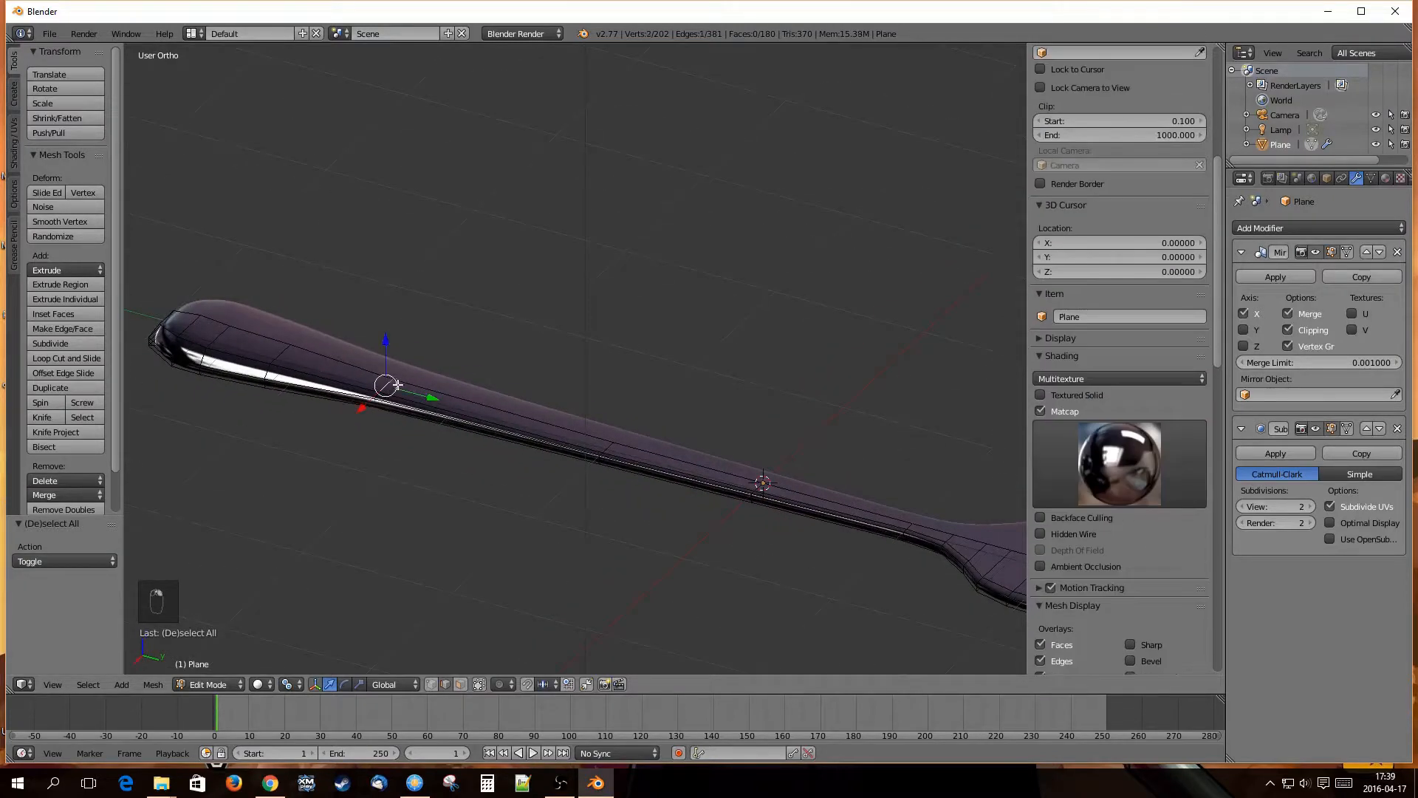
pyautogui.keyDown('shift'); pyautogui.rightClick(608, 447); pyautogui.keyUp('shift')
pyautogui.scroll(3, 602, 447)
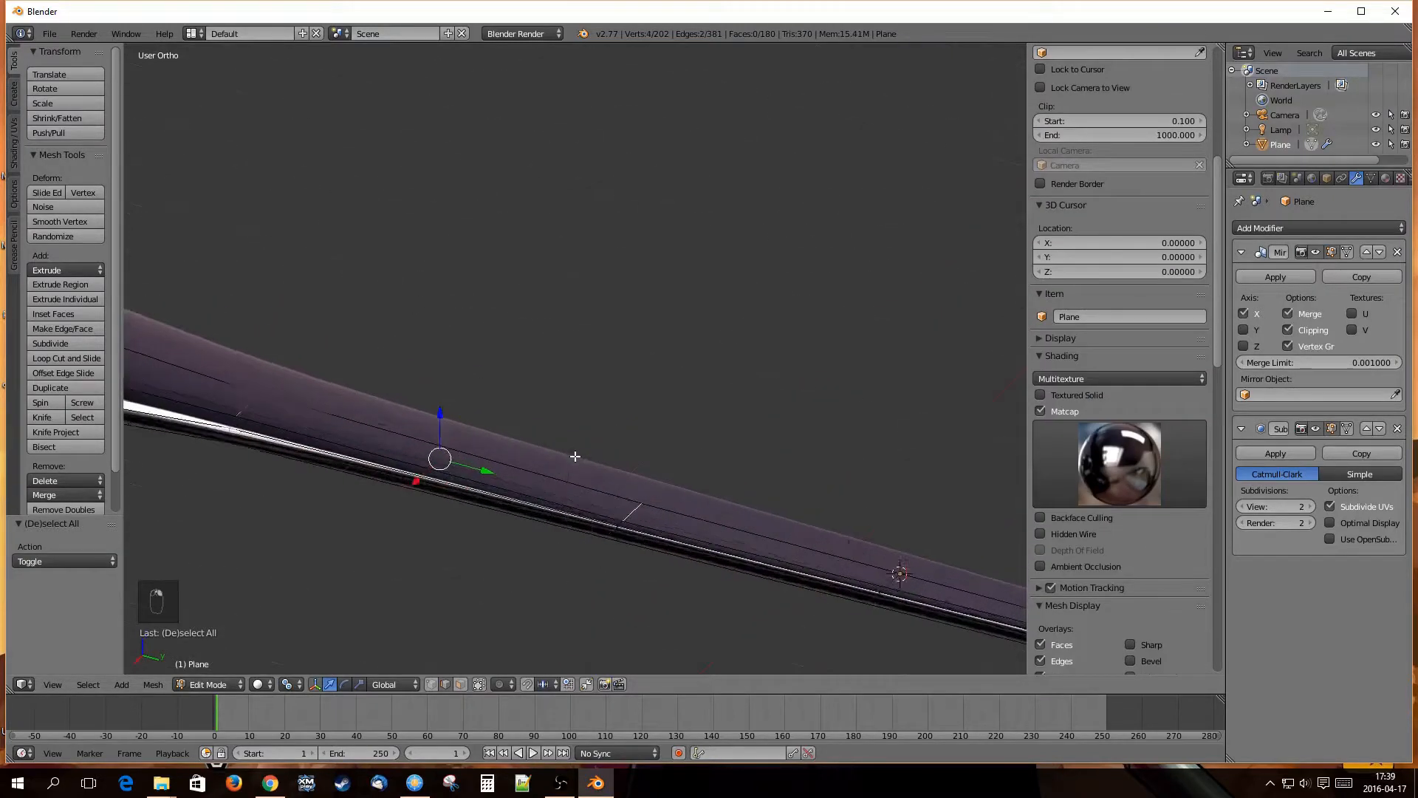
pyautogui.moveTo(574, 456); pyautogui.dragTo(529, 411, button='middle')
pyautogui.moveTo(557, 549); pyautogui.dragTo(556, 541)
pyautogui.press('a')
pyautogui.scroll(-4, 549, 525)
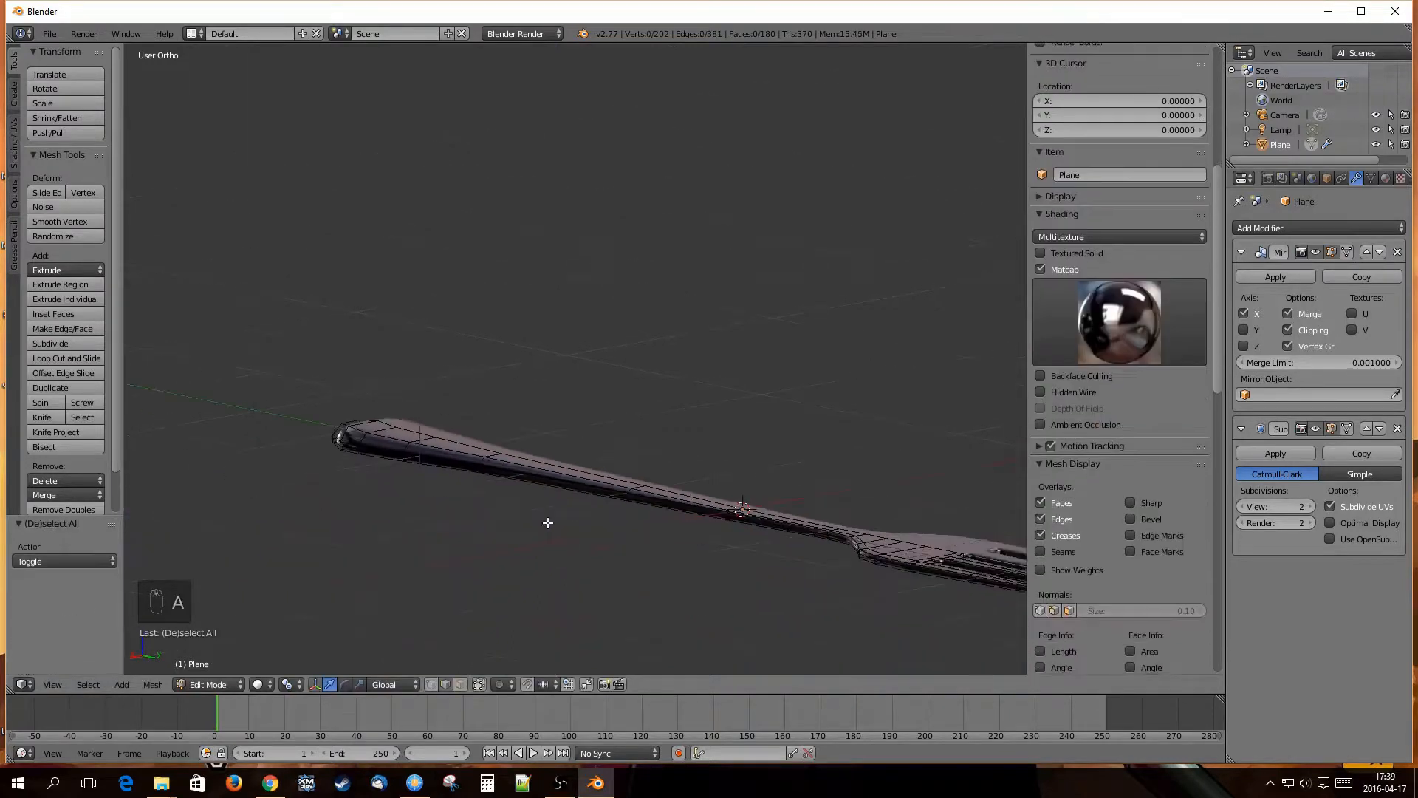
# Select three top cross edges from the 3D cursor toward the handle's end and raise them 0.018 along Z.
pyautogui.keyDown('shift'); pyautogui.moveTo(637, 535); pyautogui.dragTo(459, 495, button='middle'); pyautogui.keyUp('shift')
pyautogui.scroll(2, 570, 508)
pyautogui.keyDown('shift'); pyautogui.moveTo(571, 504); pyautogui.dragTo(574, 405, button='middle'); pyautogui.keyUp('shift')
pyautogui.scroll(3, 576, 507)
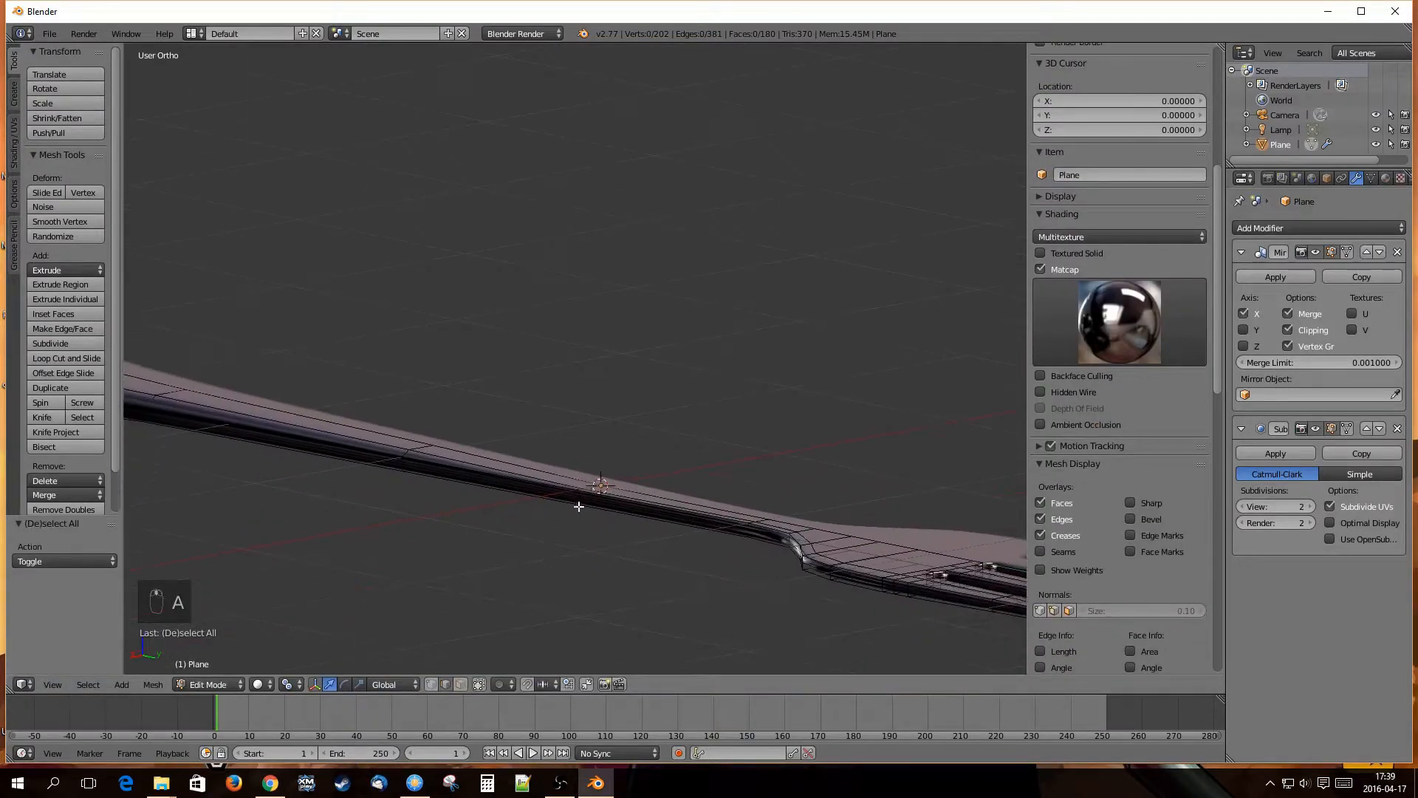
pyautogui.rightClick(599, 543)
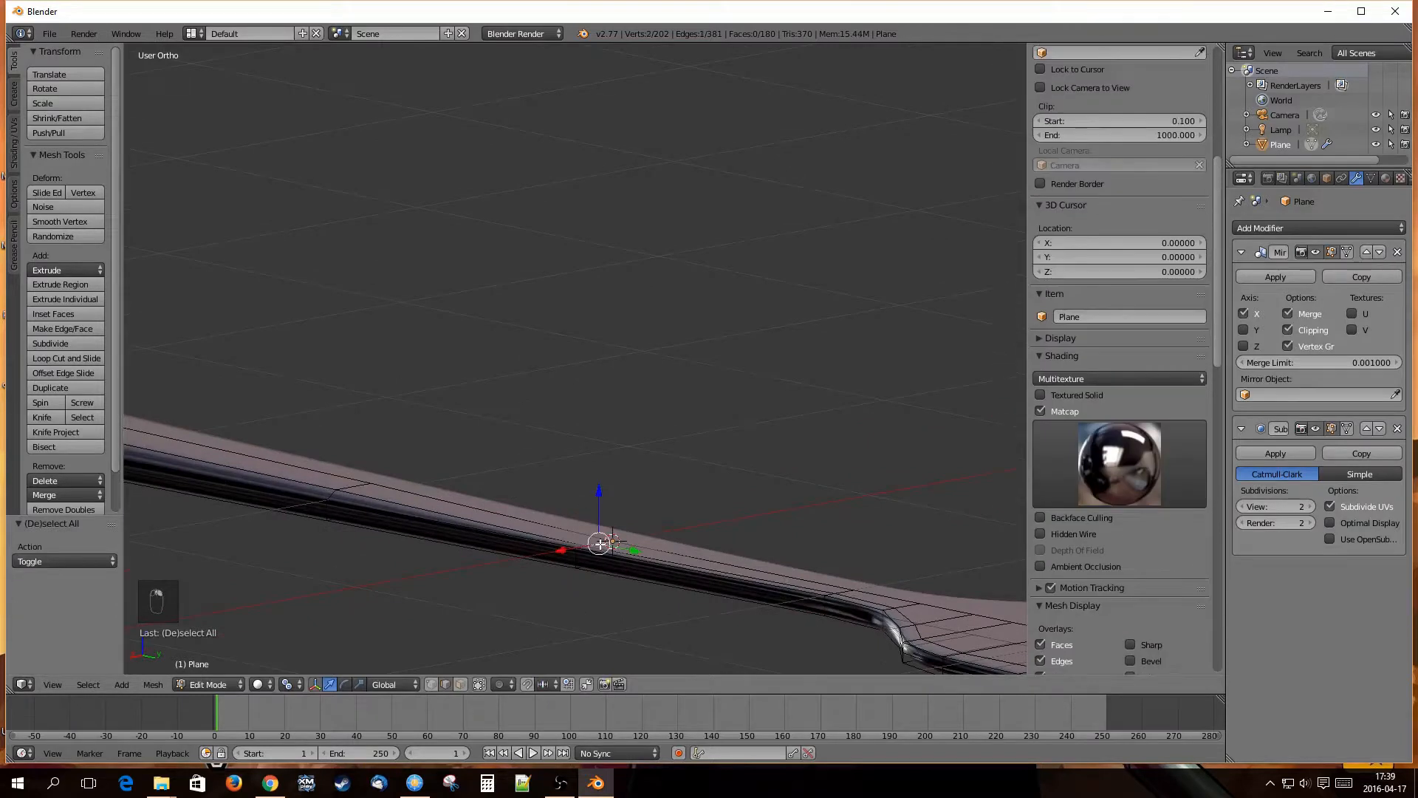
pyautogui.keyDown('shift'); pyautogui.rightClick(364, 486); pyautogui.keyUp('shift')
pyautogui.scroll(-3, 444, 449)
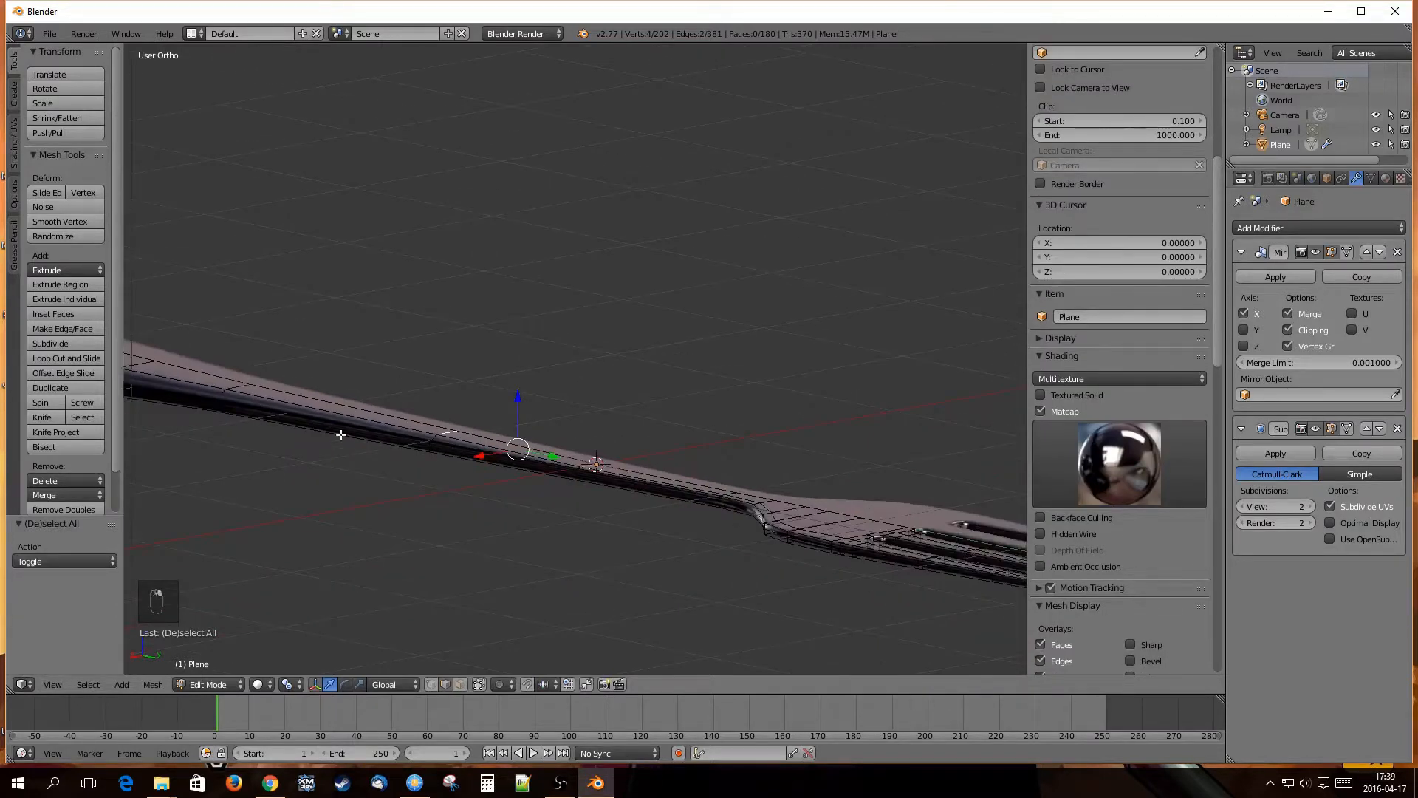
pyautogui.keyDown('shift'); pyautogui.moveTo(286, 417); pyautogui.dragTo(392, 448, button='middle'); pyautogui.keyUp('shift')
pyautogui.keyDown('shift'); pyautogui.rightClick(344, 418); pyautogui.keyUp('shift')
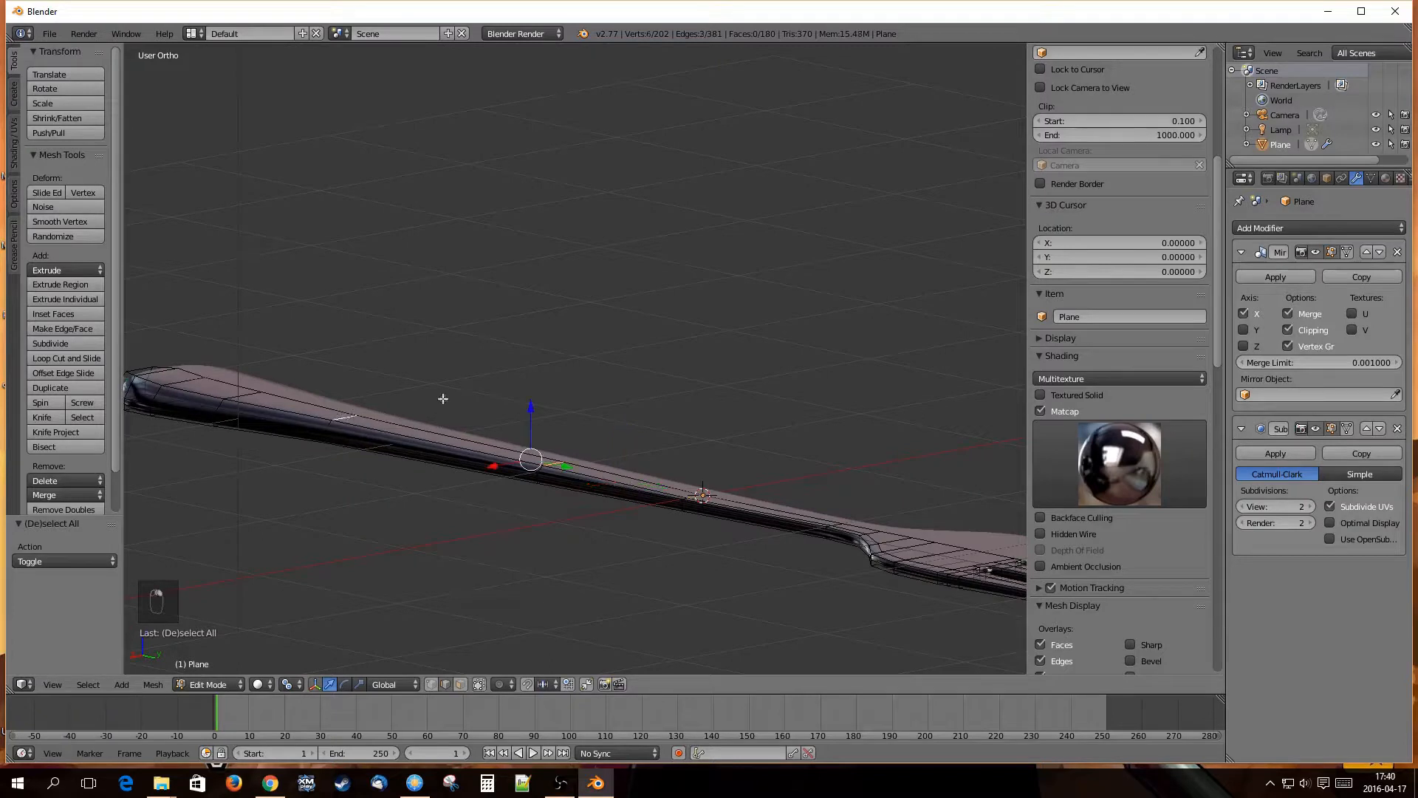
pyautogui.moveTo(536, 403); pyautogui.dragTo(534, 401)
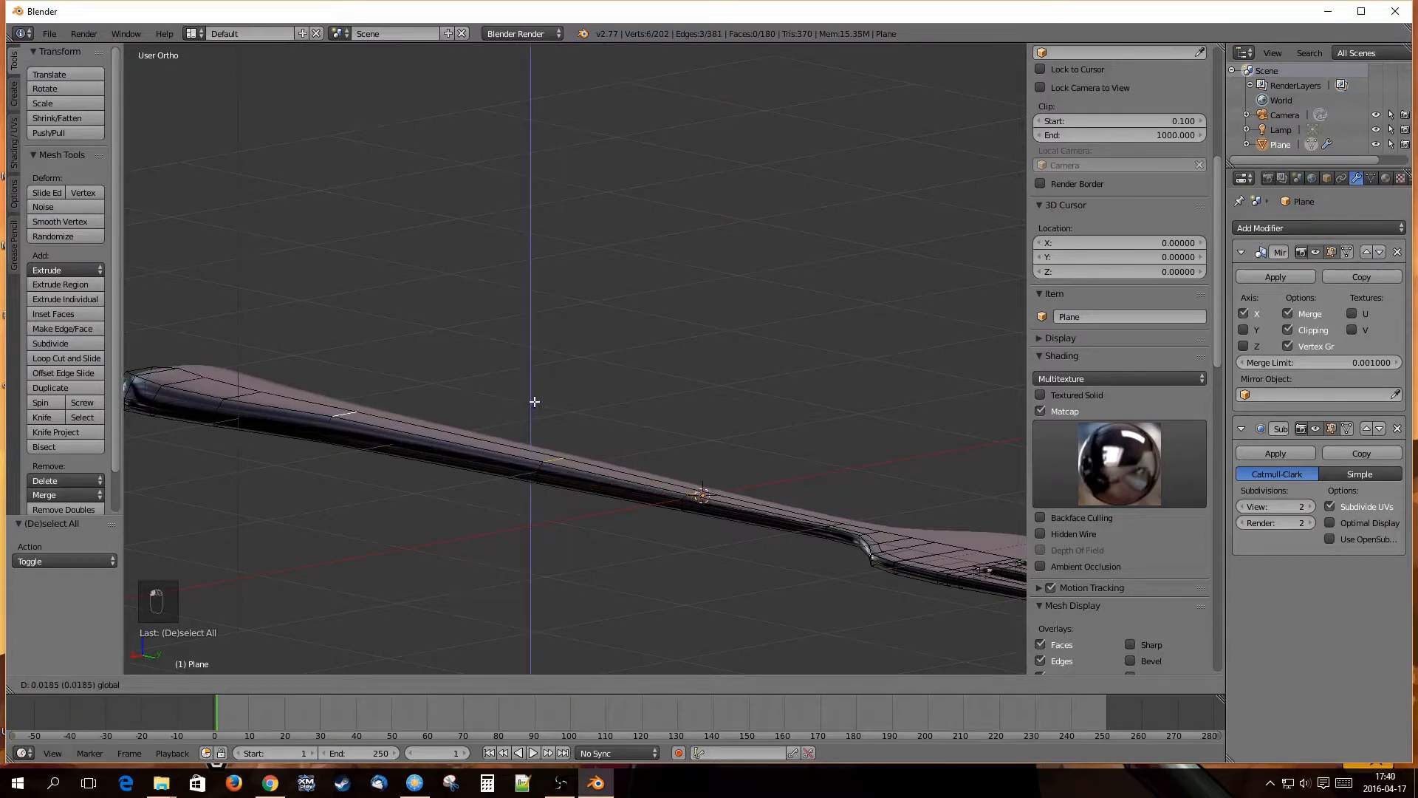
pyautogui.click(533, 402)
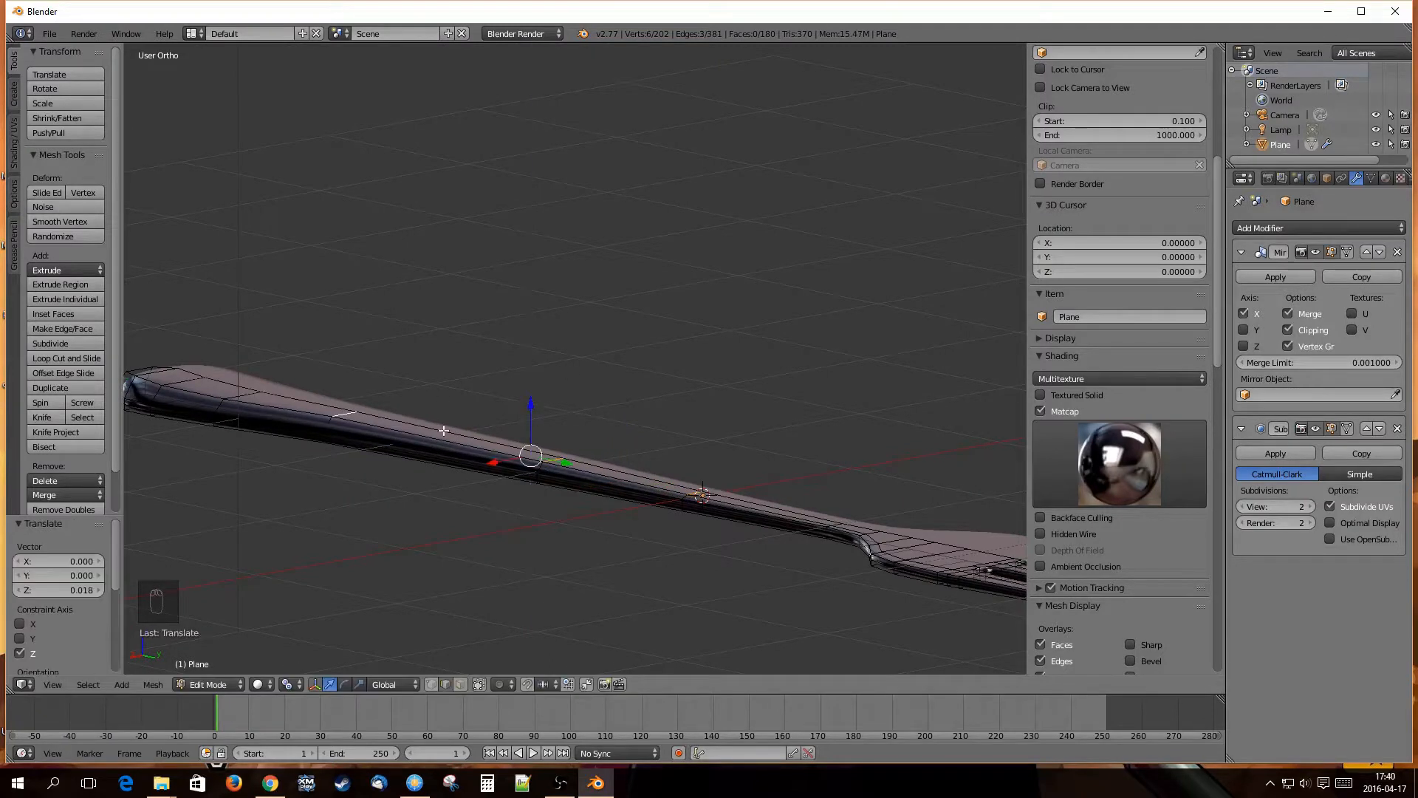
# Select the next top cross edge toward the handle's end and raise it slightly along Z.
pyautogui.keyDown('shift'); pyautogui.moveTo(531, 402); pyautogui.dragTo(581, 475, button='middle'); pyautogui.keyUp('shift')
pyautogui.scroll(1, 459, 452)
pyautogui.rightClick(426, 454)
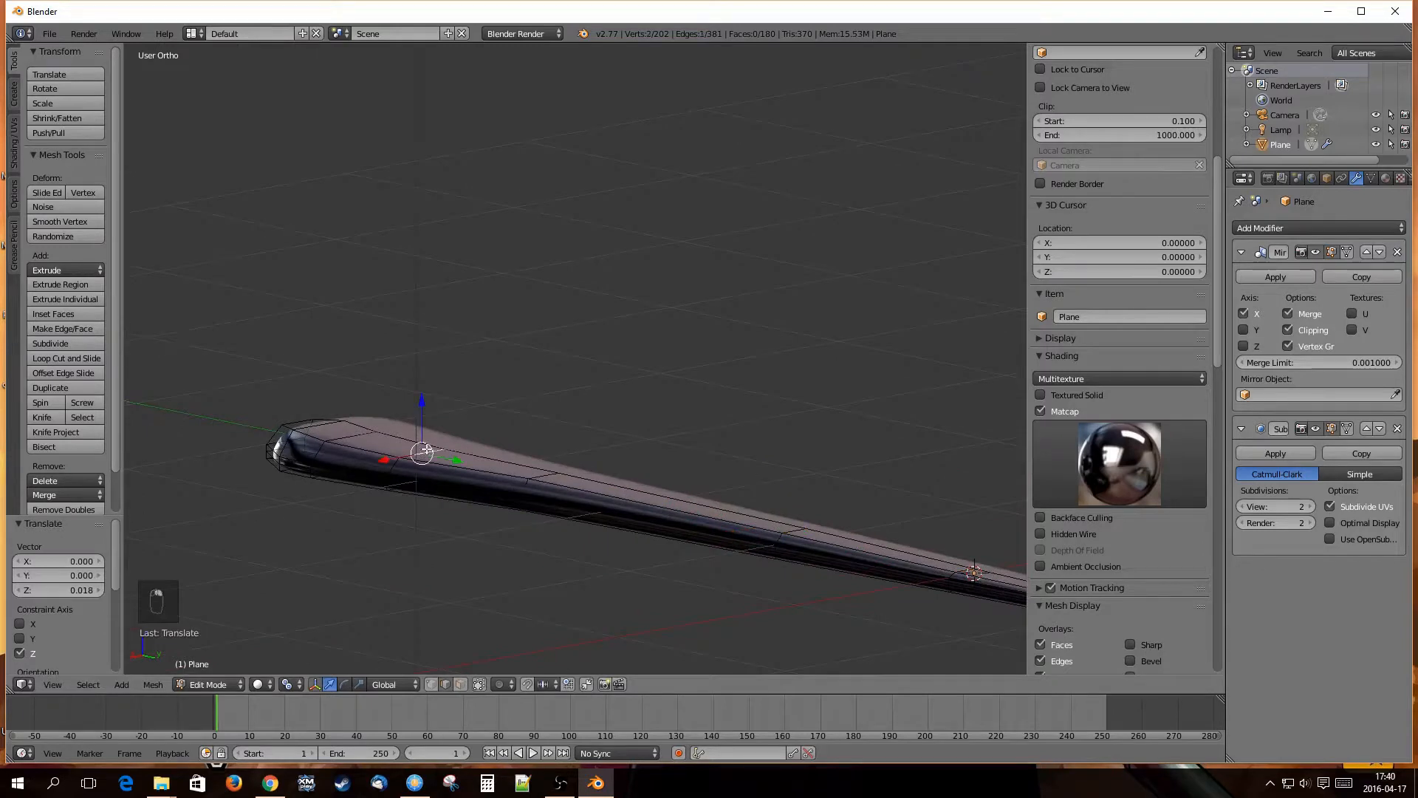
pyautogui.moveTo(421, 416); pyautogui.dragTo(417, 407)
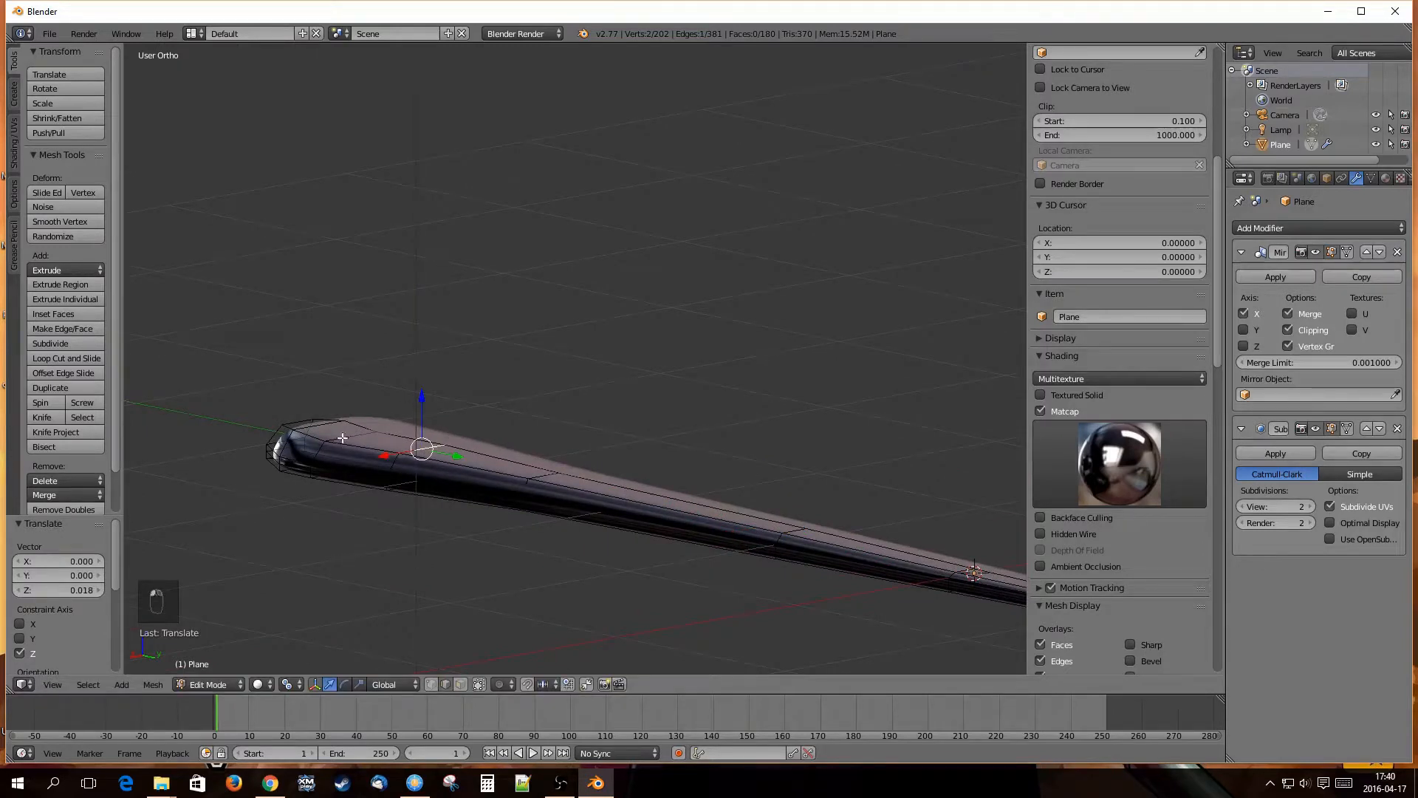
# Raise the last top cross edge near the handle's rounded end by about 0.015 along Z and clear the selection.
pyautogui.rightClick(344, 433)
pyautogui.press('g')
pyautogui.press('z')
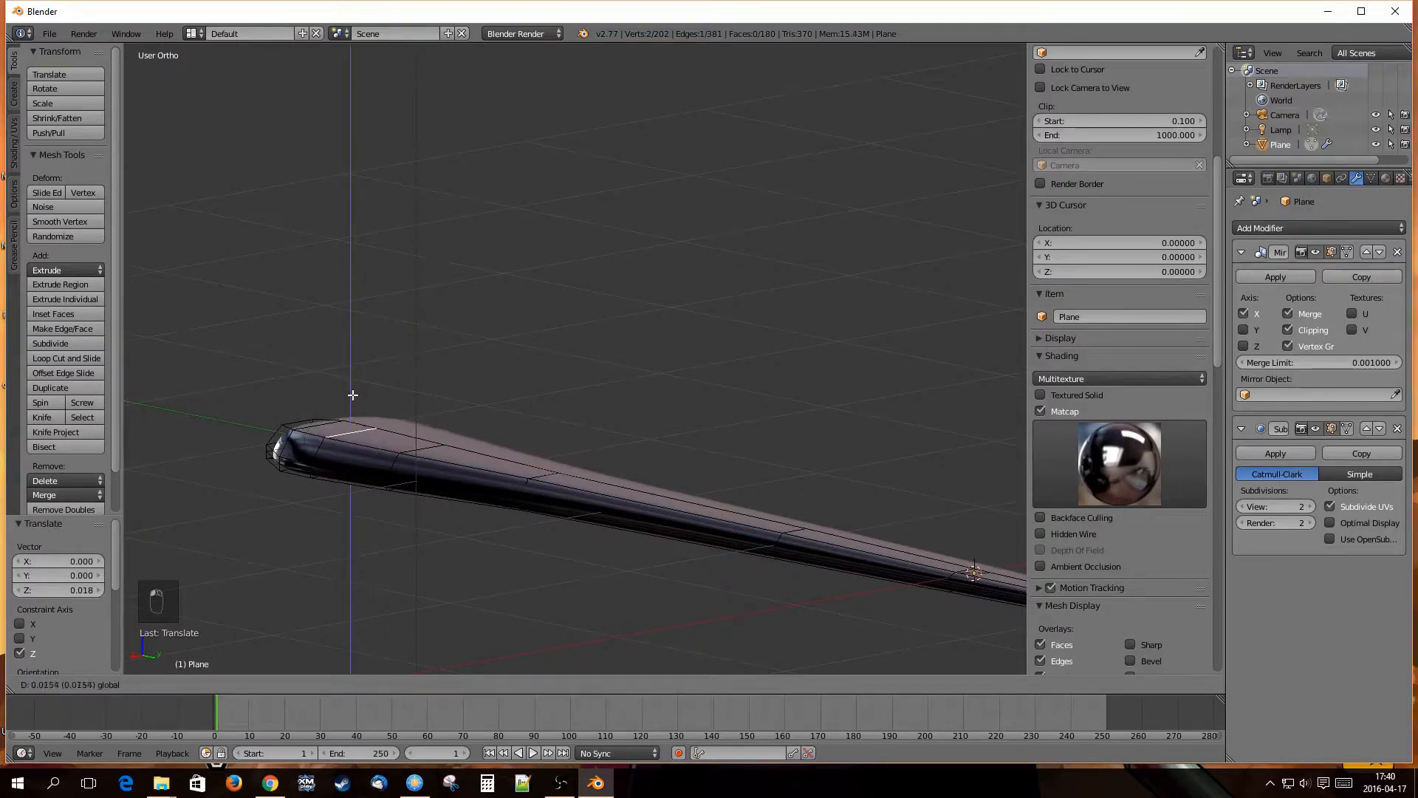
pyautogui.moveTo(353, 396); pyautogui.dragTo(353, 396)
pyautogui.press('a')
# Examine the handle's shape, then compare the fork's head and tine points with the reference image in top view.
pyautogui.scroll(-3, 443, 469)
pyautogui.moveTo(564, 430); pyautogui.dragTo(669, 480, button='middle')
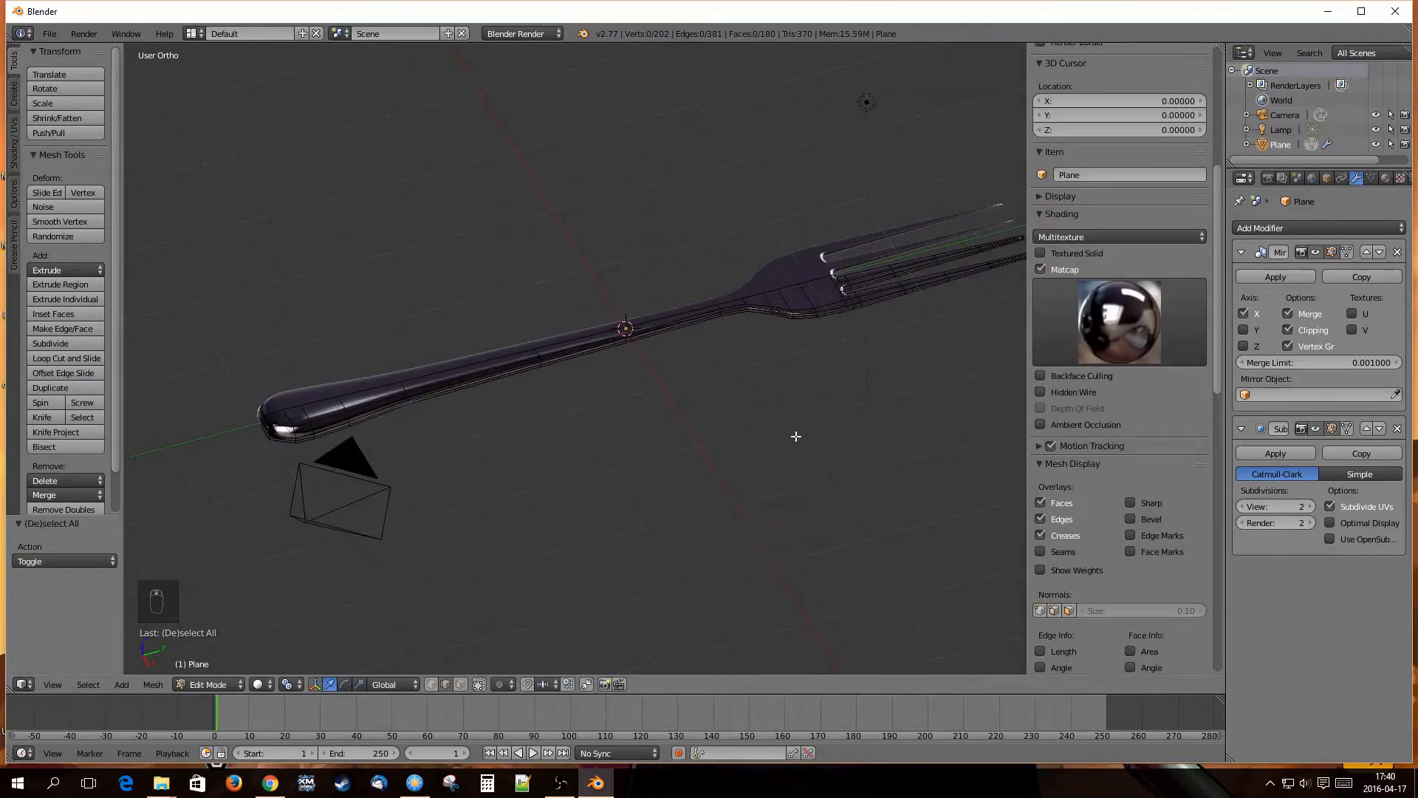
pyautogui.moveTo(763, 402); pyautogui.dragTo(755, 486, button='middle')
pyautogui.press('KP_7')
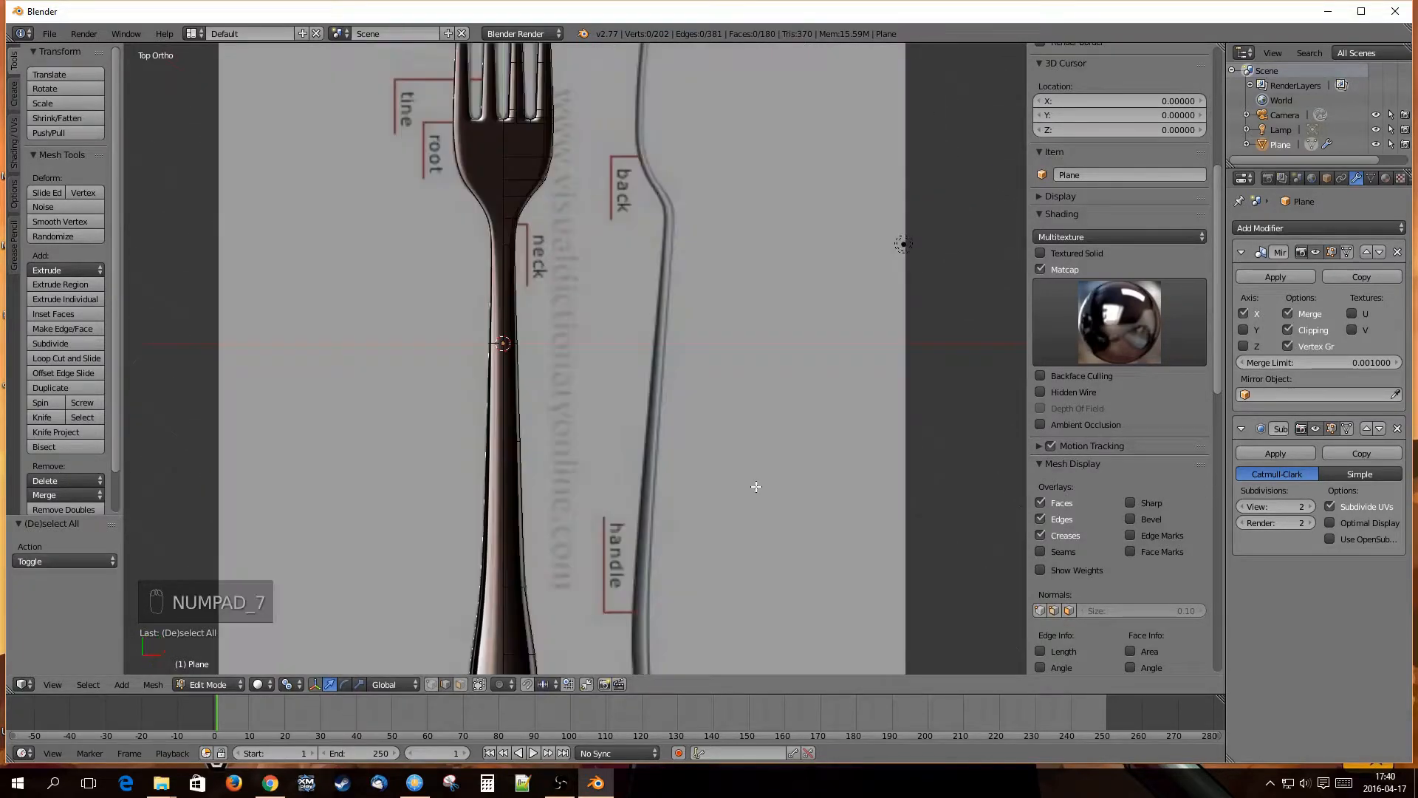
pyautogui.keyDown('shift'); pyautogui.moveTo(668, 214); pyautogui.dragTo(726, 561, button='middle'); pyautogui.keyUp('shift')
pyautogui.scroll(3, 598, 479)
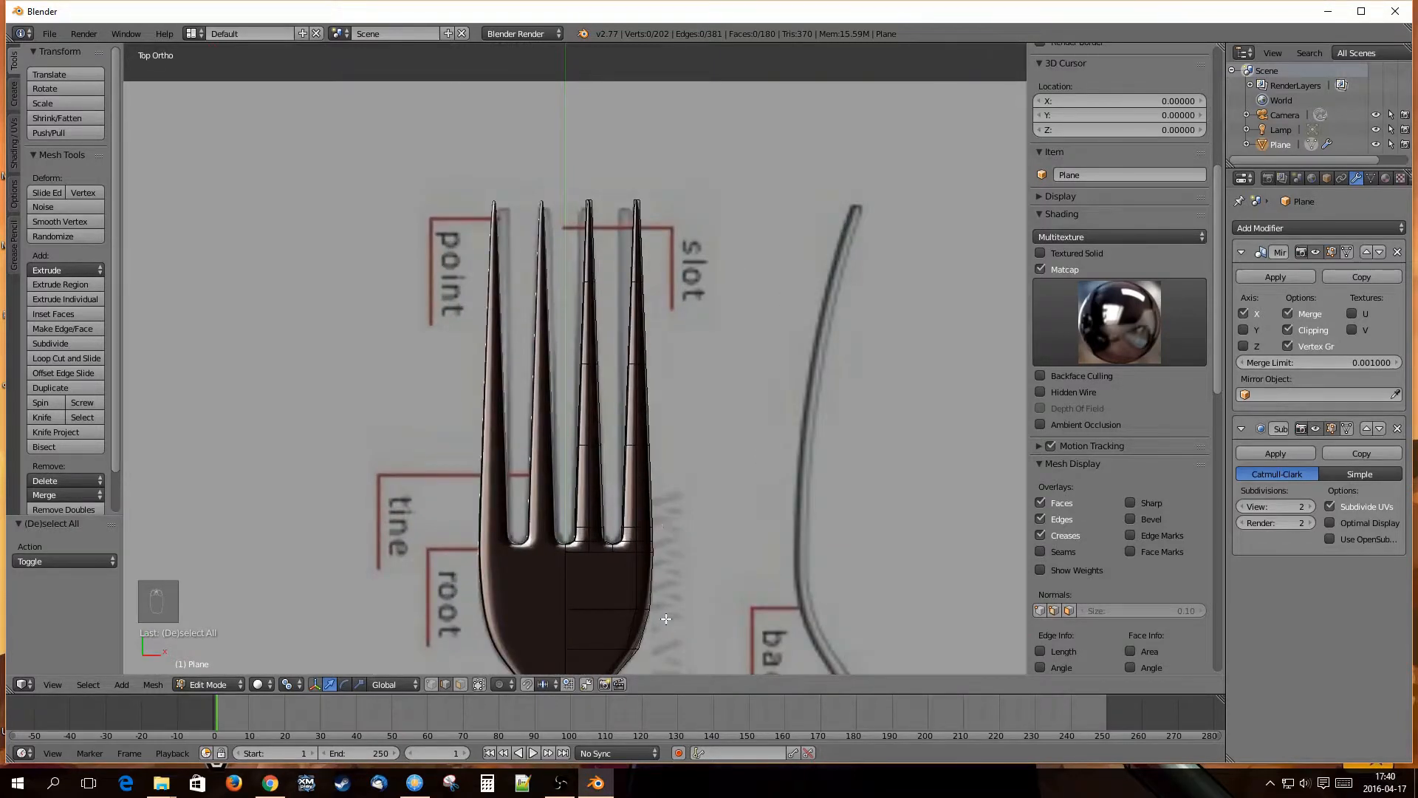
pyautogui.keyDown('shift'); pyautogui.moveTo(666, 619); pyautogui.dragTo(667, 403, button='middle'); pyautogui.keyUp('shift')
pyautogui.scroll(-1, 613, 443)
pyautogui.scroll(-1, 613, 445)
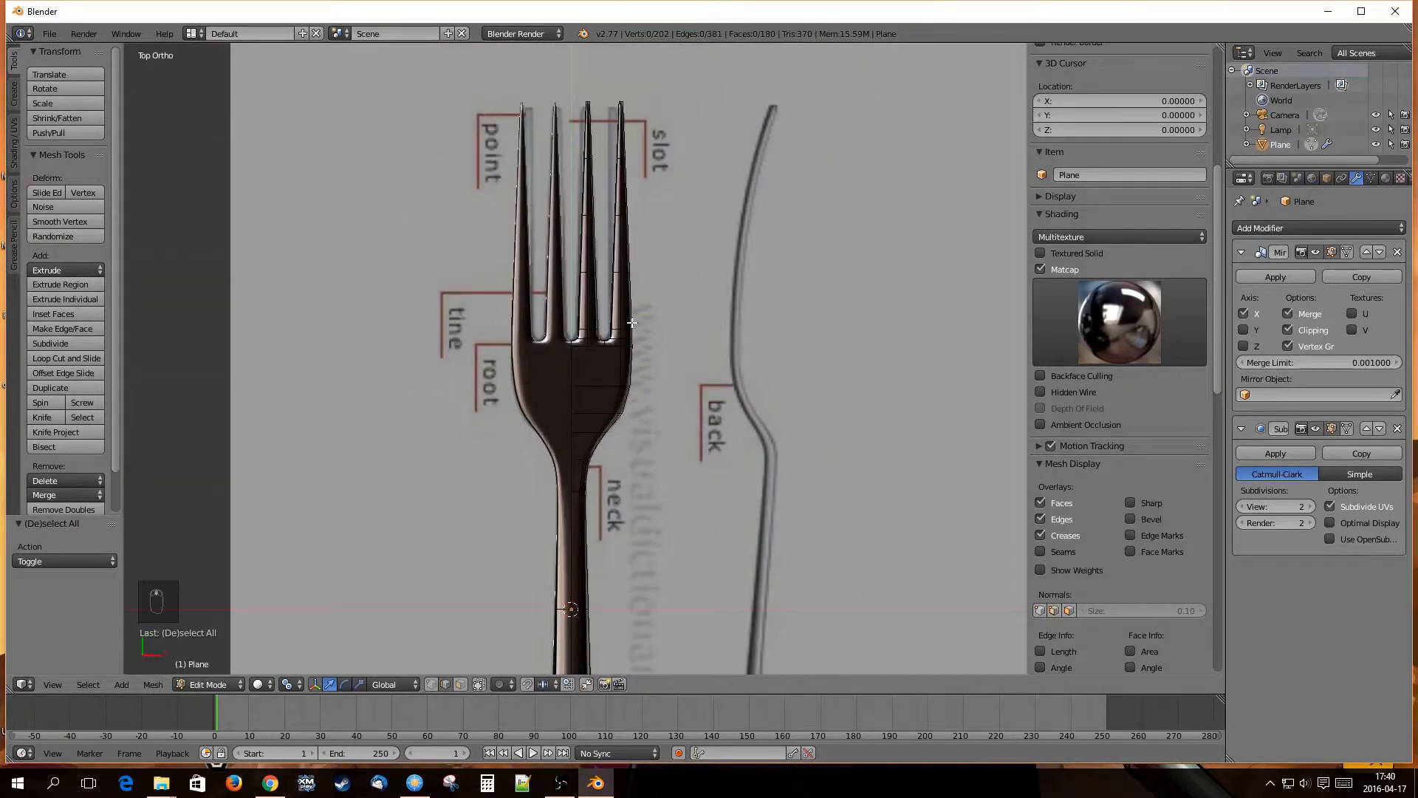
pyautogui.scroll(2, 621, 166)
pyautogui.keyDown('shift'); pyautogui.moveTo(633, 109); pyautogui.dragTo(648, 399, button='middle'); pyautogui.keyUp('shift')
pyautogui.scroll(3, 694, 273)
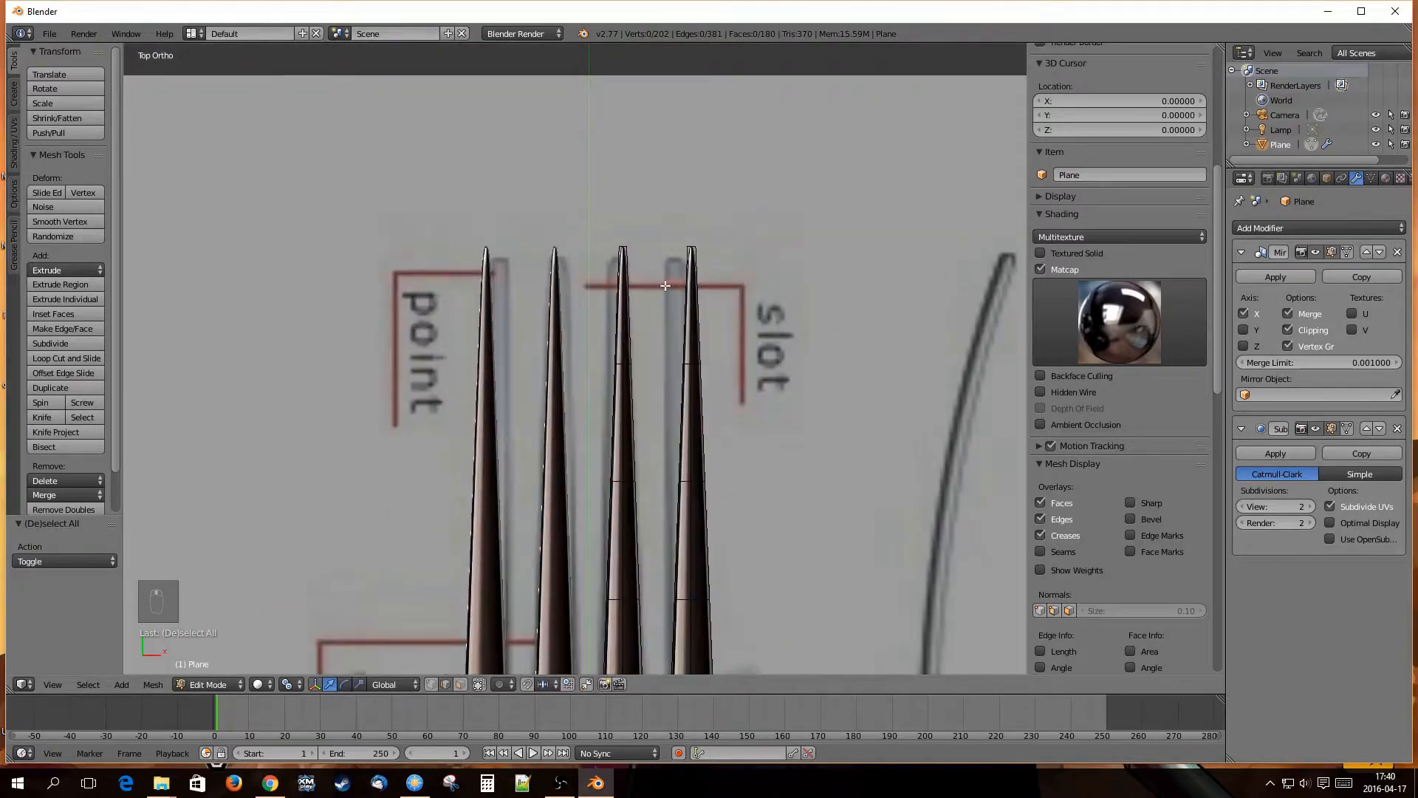
# Using face selection, select the four end faces at the tip of the outer tine.
pyautogui.moveTo(716, 240)
pyautogui.mouseDown(button='middle')
pyautogui.moveTo(741, 319)
pyautogui.moveTo(589, 266)
pyautogui.moveTo(538, 300)
pyautogui.moveTo(545, 503)
pyautogui.moveTo(437, 300)
pyautogui.moveTo(548, 544)
pyautogui.moveTo(526, 609)
pyautogui.moveTo(573, 392)
pyautogui.mouseUp(button='middle')
pyautogui.scroll(6, 598, 408)
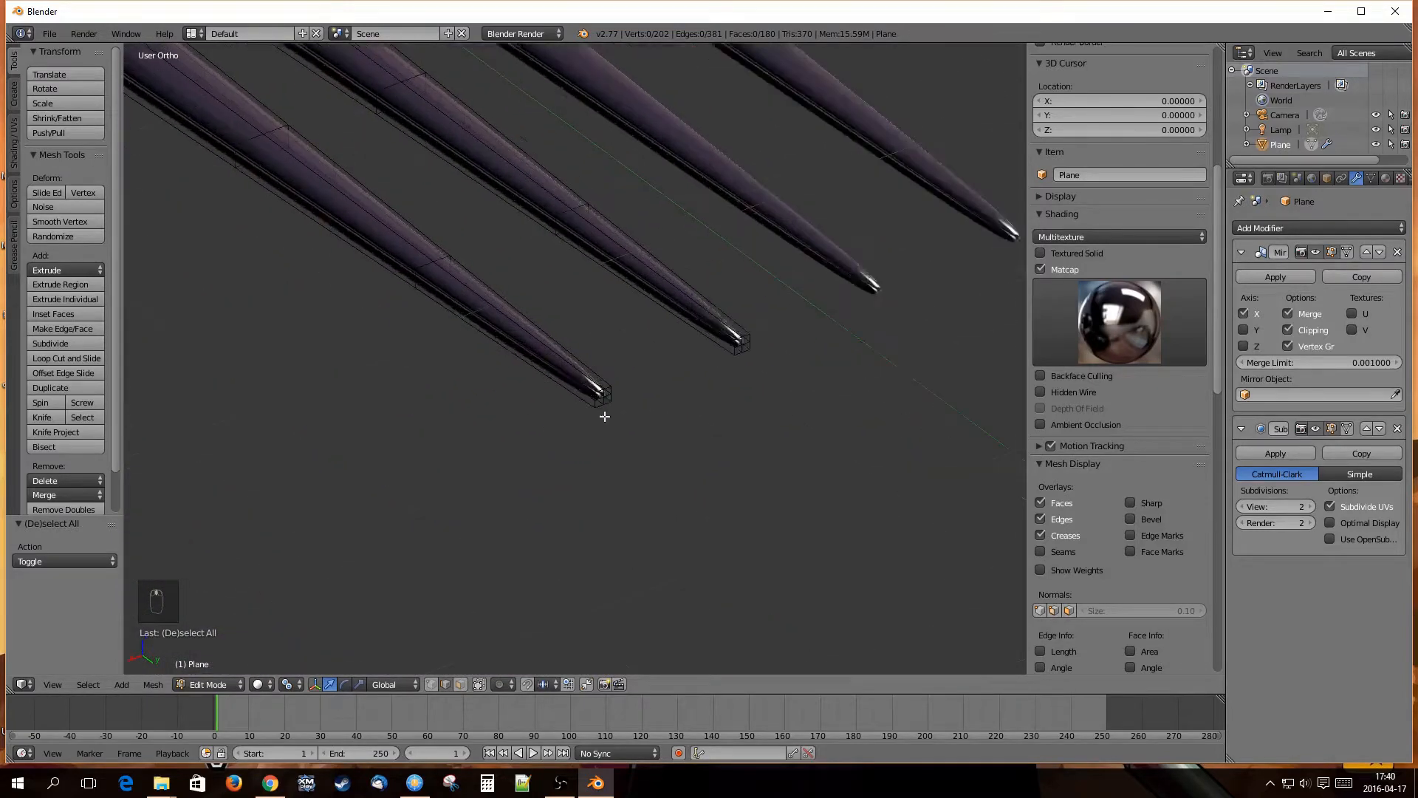
pyautogui.hotkey('ctrl', 'Tab')
pyautogui.click(628, 440)
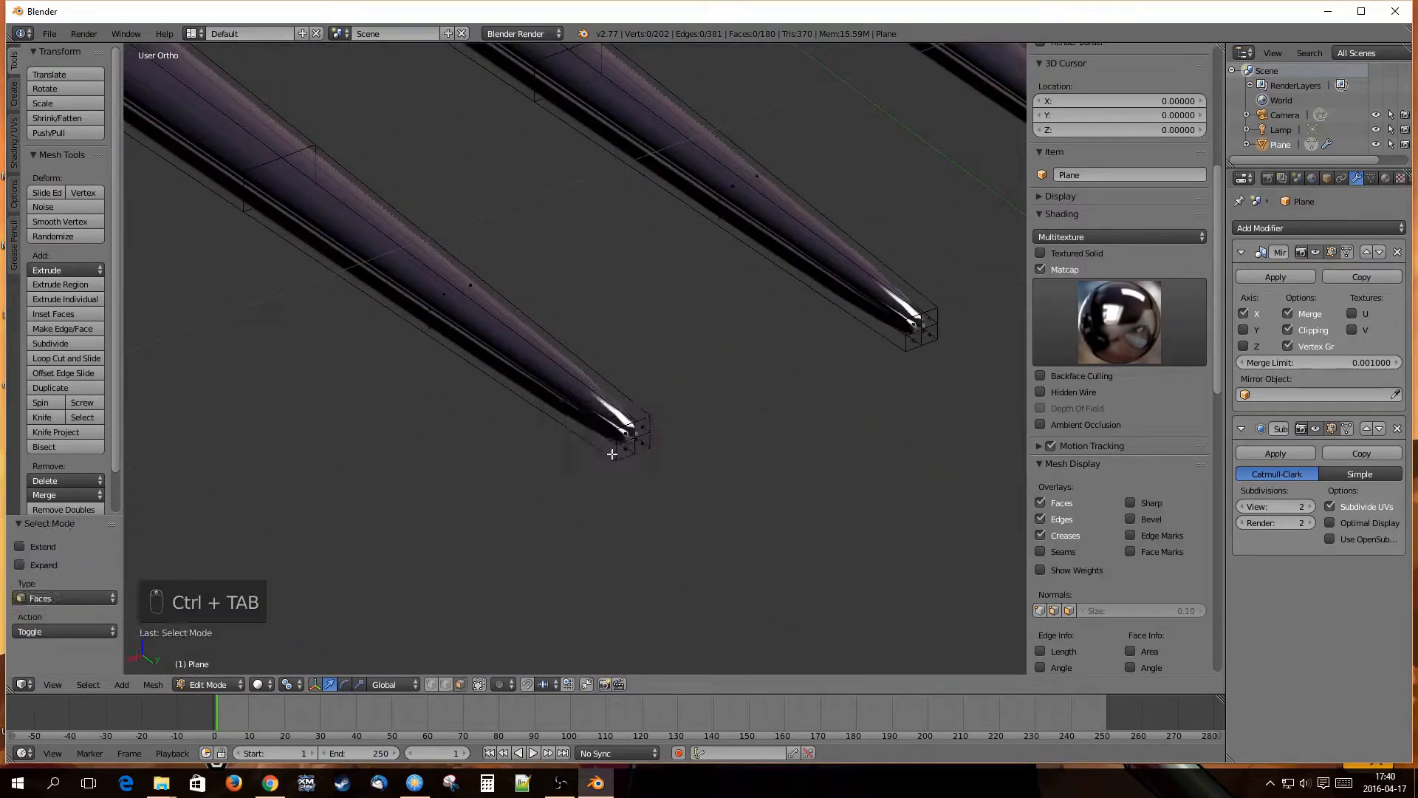
pyautogui.rightClick(625, 447)
pyautogui.keyDown('shift'); pyautogui.rightClick(625, 449); pyautogui.keyUp('shift')
pyautogui.keyDown('shift'); pyautogui.rightClick(639, 445); pyautogui.keyUp('shift')
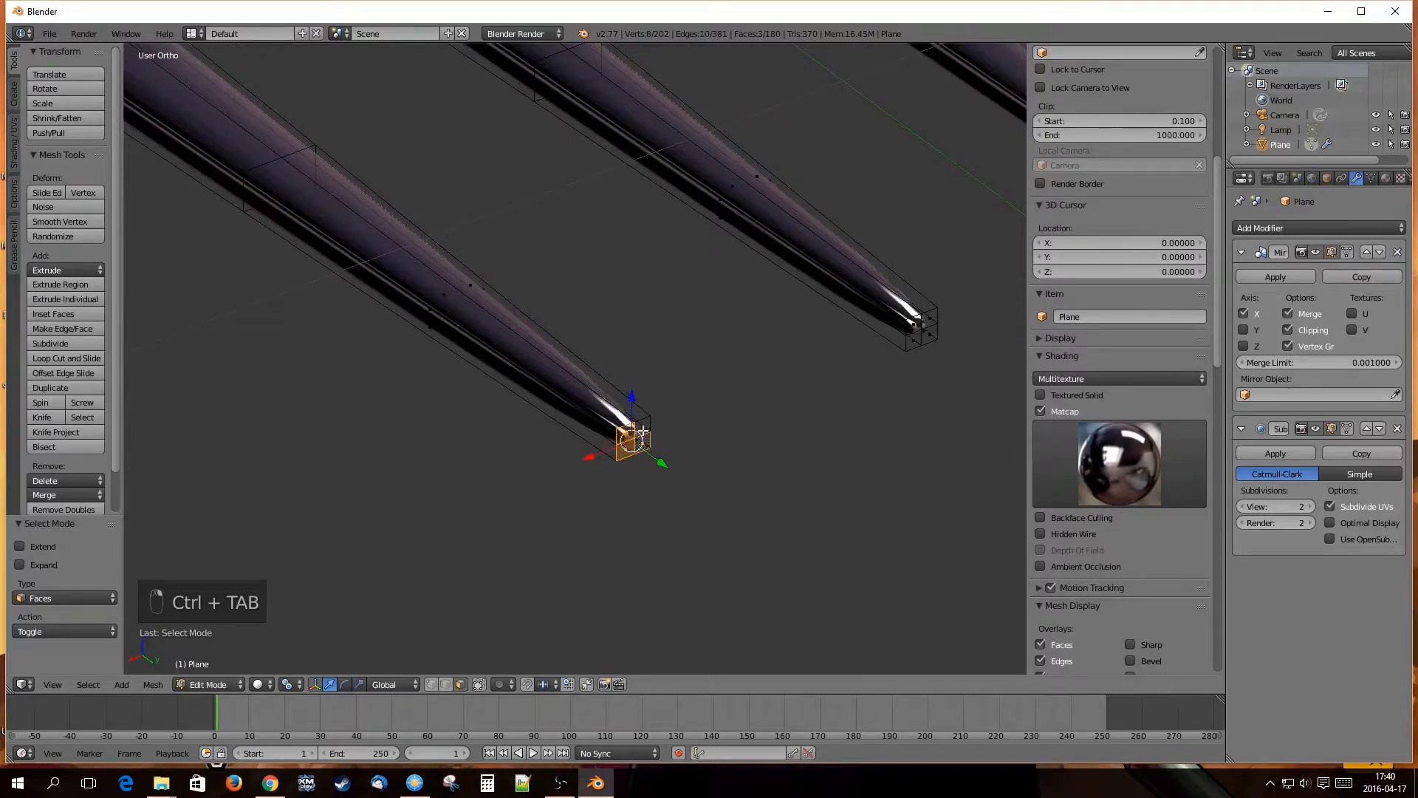
pyautogui.keyDown('shift'); pyautogui.rightClick(644, 431); pyautogui.keyUp('shift')
# Add the inner tine's four tip faces to the selection, scale them all by about 1.3 along X, and clear the selection.
pyautogui.keyDown('shift'); pyautogui.moveTo(805, 357); pyautogui.dragTo(585, 409, button='middle'); pyautogui.keyUp('shift')
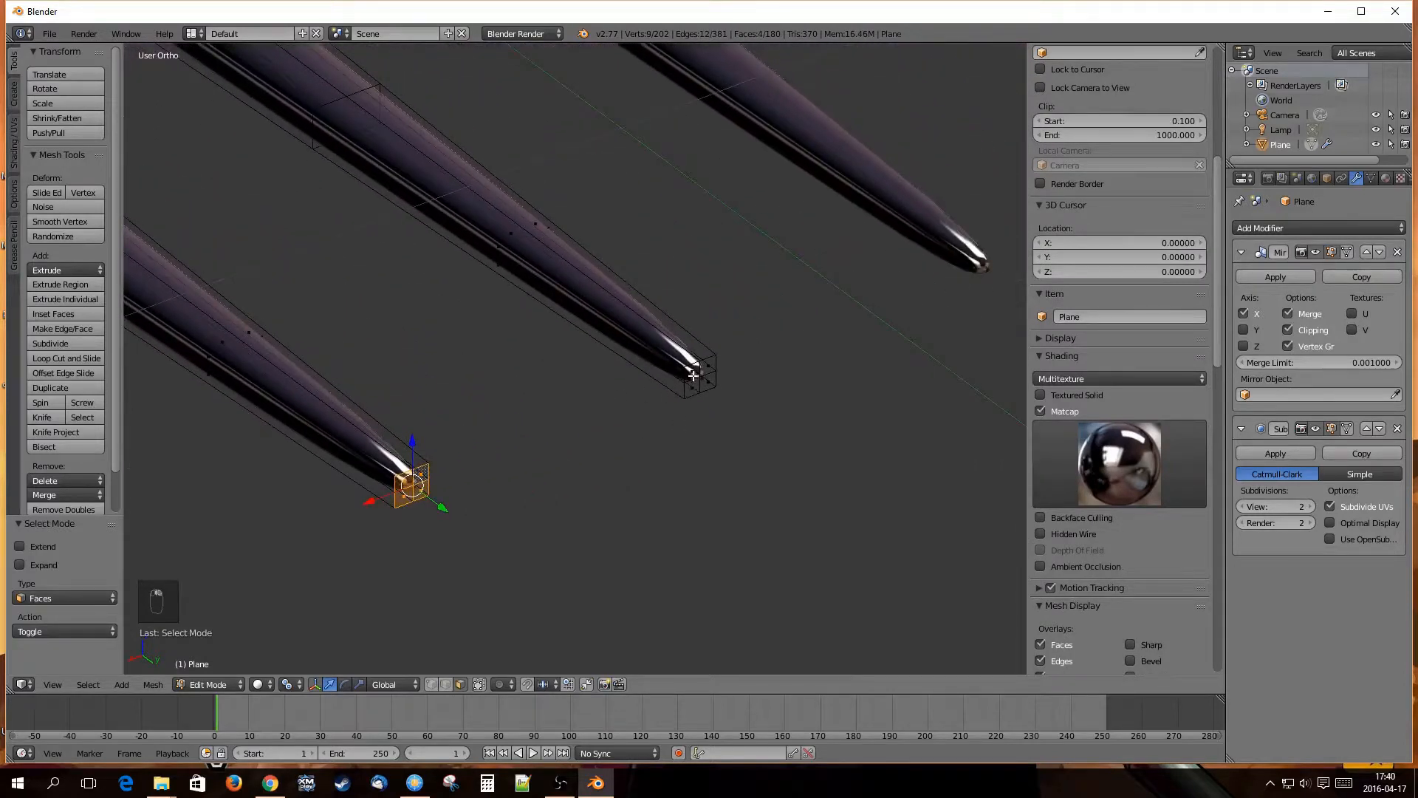
pyautogui.keyDown('shift'); pyautogui.rightClick(693, 380); pyautogui.keyUp('shift')
pyautogui.keyDown('shift'); pyautogui.rightClick(700, 371); pyautogui.keyUp('shift')
pyautogui.keyDown('shift'); pyautogui.rightClick(708, 378); pyautogui.keyUp('shift')
pyautogui.keyDown('shift'); pyautogui.rightClick(709, 367); pyautogui.keyUp('shift')
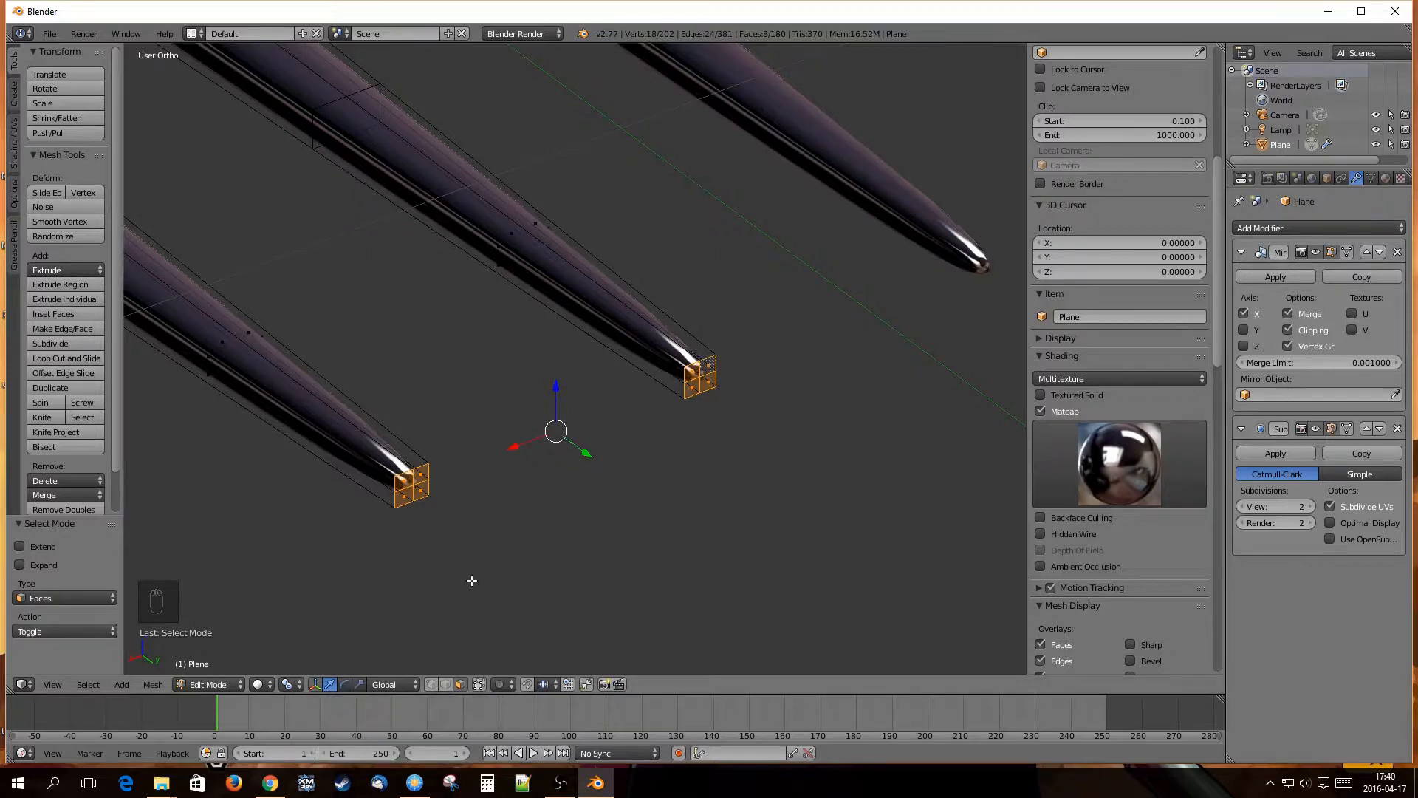
pyautogui.press('s')
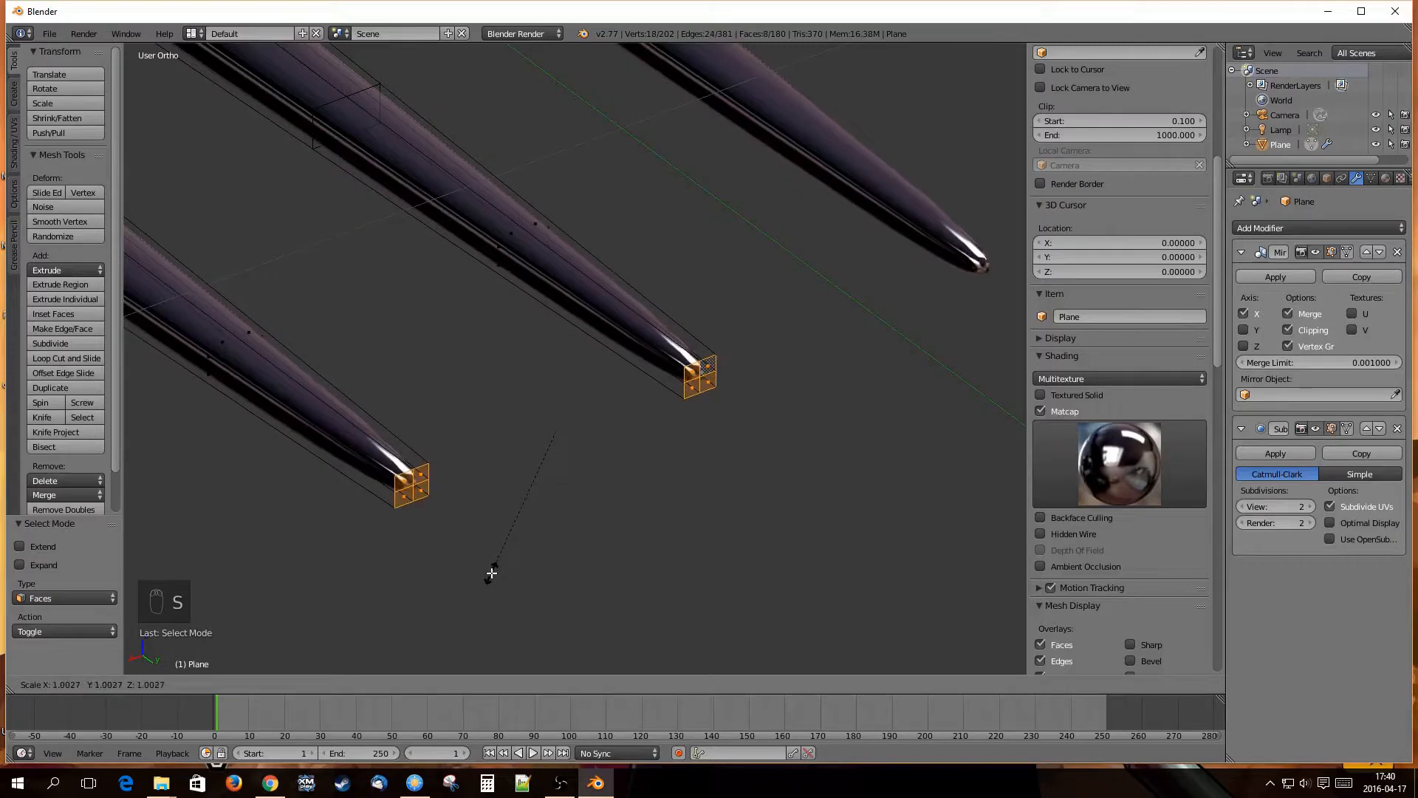
pyautogui.press('x')
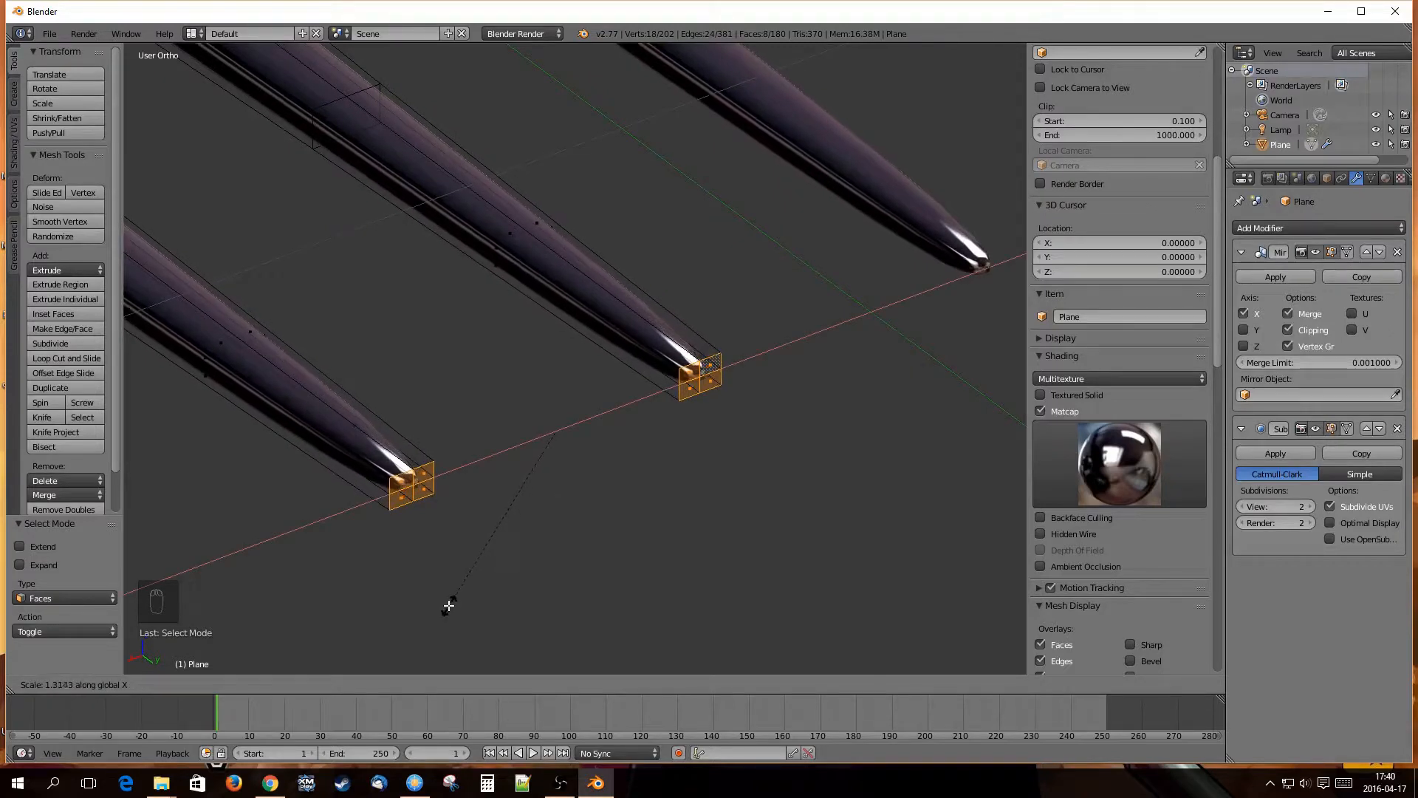
pyautogui.click(444, 609)
pyautogui.scroll(-6, 598, 547)
pyautogui.press('a')
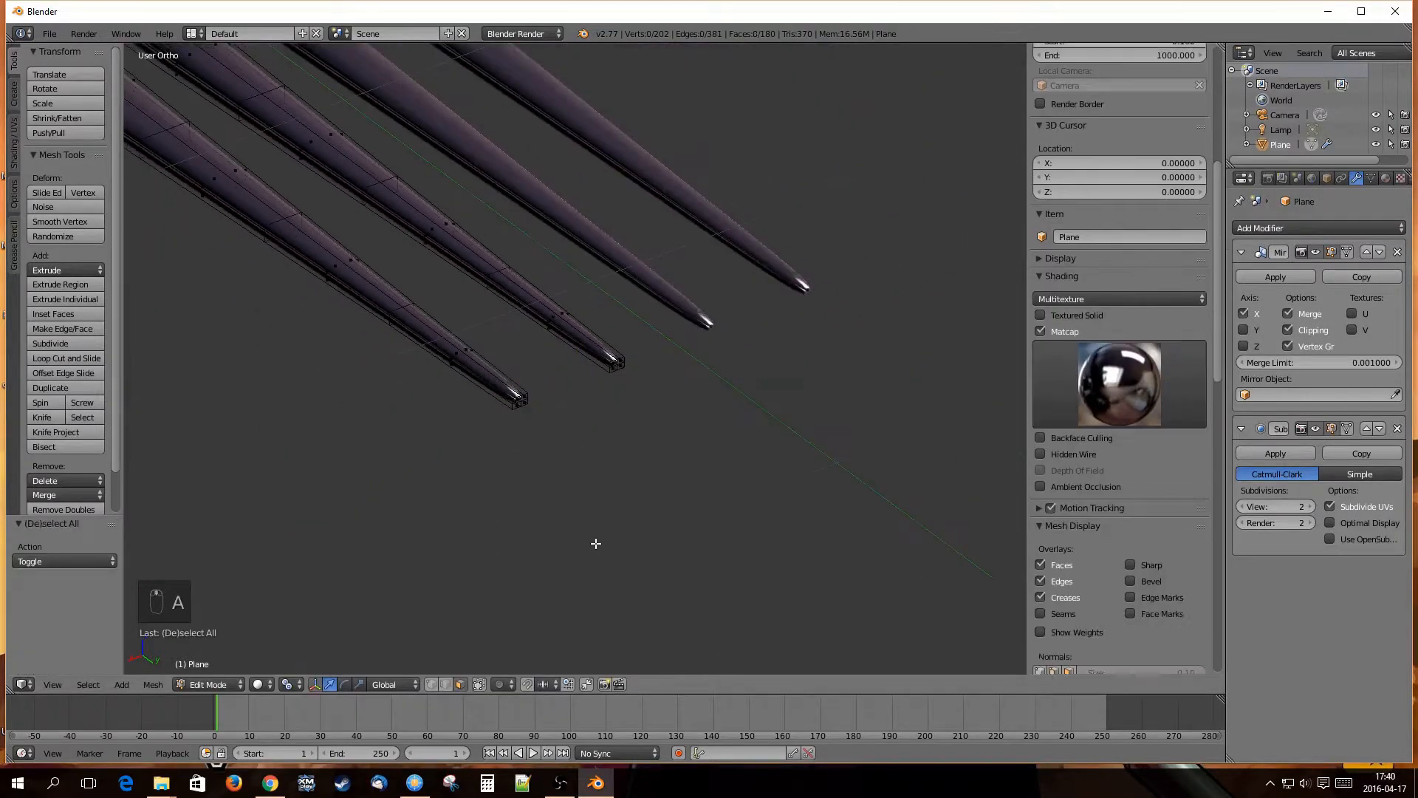
# Return the fork to Object Mode and reset the 3D cursor to the world origin.
pyautogui.scroll(-3, 591, 539)
pyautogui.moveTo(542, 507); pyautogui.dragTo(632, 485, button='middle')
pyautogui.keyDown('shift'); pyautogui.moveTo(633, 538); pyautogui.dragTo(689, 377, button='middle'); pyautogui.keyUp('shift')
pyautogui.scroll(-5, 690, 443)
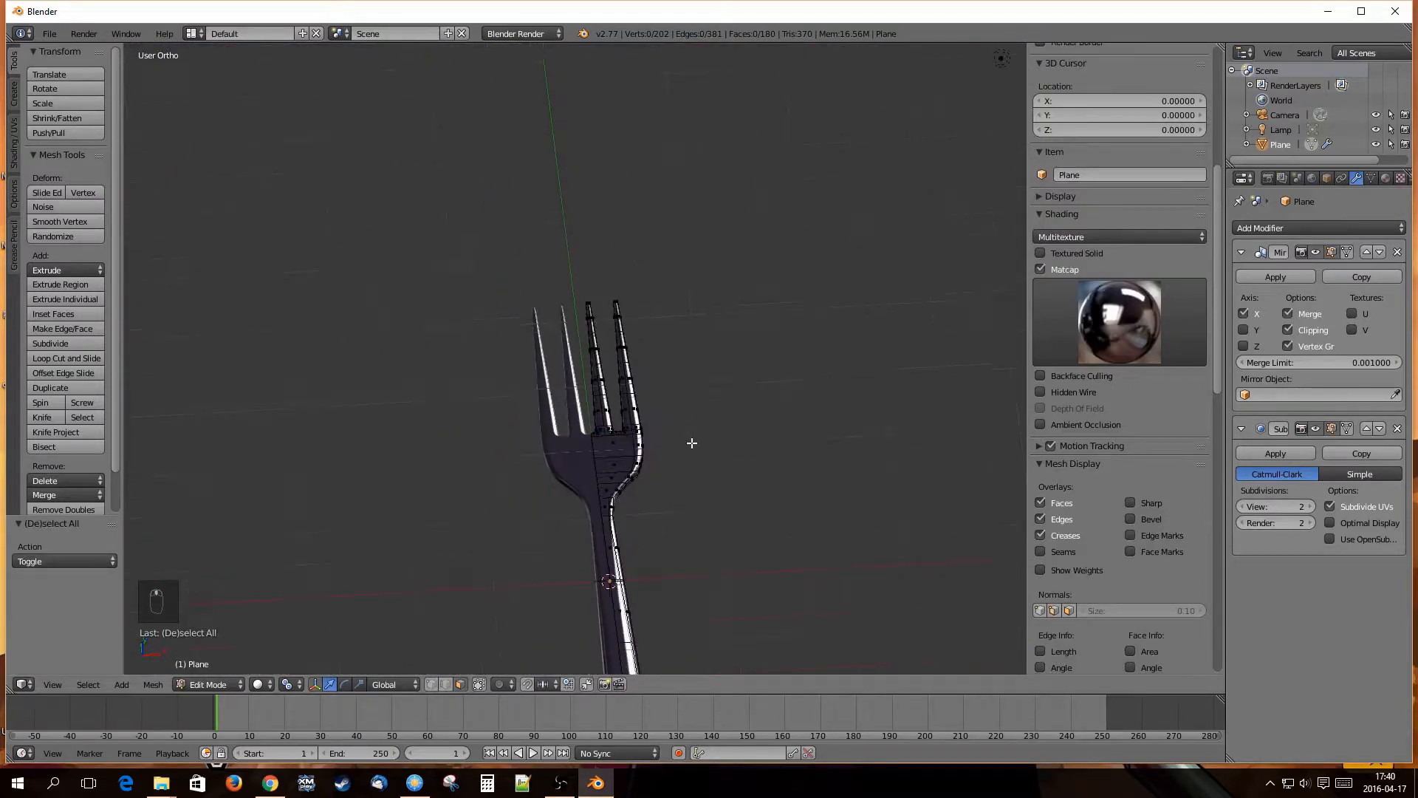
pyautogui.moveTo(697, 478)
pyautogui.mouseDown(button='middle')
pyautogui.moveTo(668, 510)
pyautogui.moveTo(468, 421)
pyautogui.moveTo(709, 497)
pyautogui.moveTo(679, 467)
pyautogui.moveTo(697, 494)
pyautogui.mouseUp(button='middle')
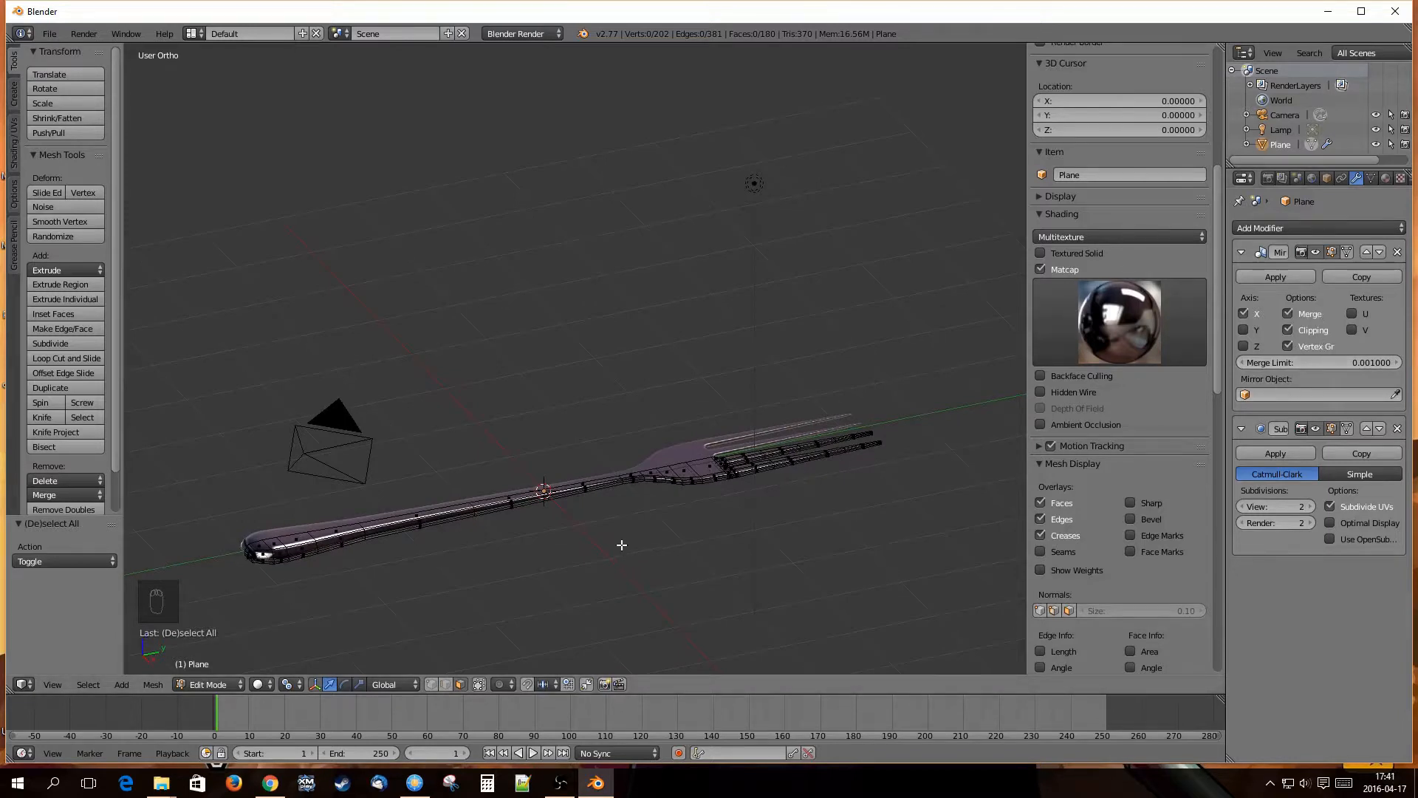
pyautogui.keyDown('shift'); pyautogui.moveTo(610, 553); pyautogui.dragTo(628, 484, button='middle'); pyautogui.keyUp('shift')
pyautogui.press('Tab')
pyautogui.click(716, 505)
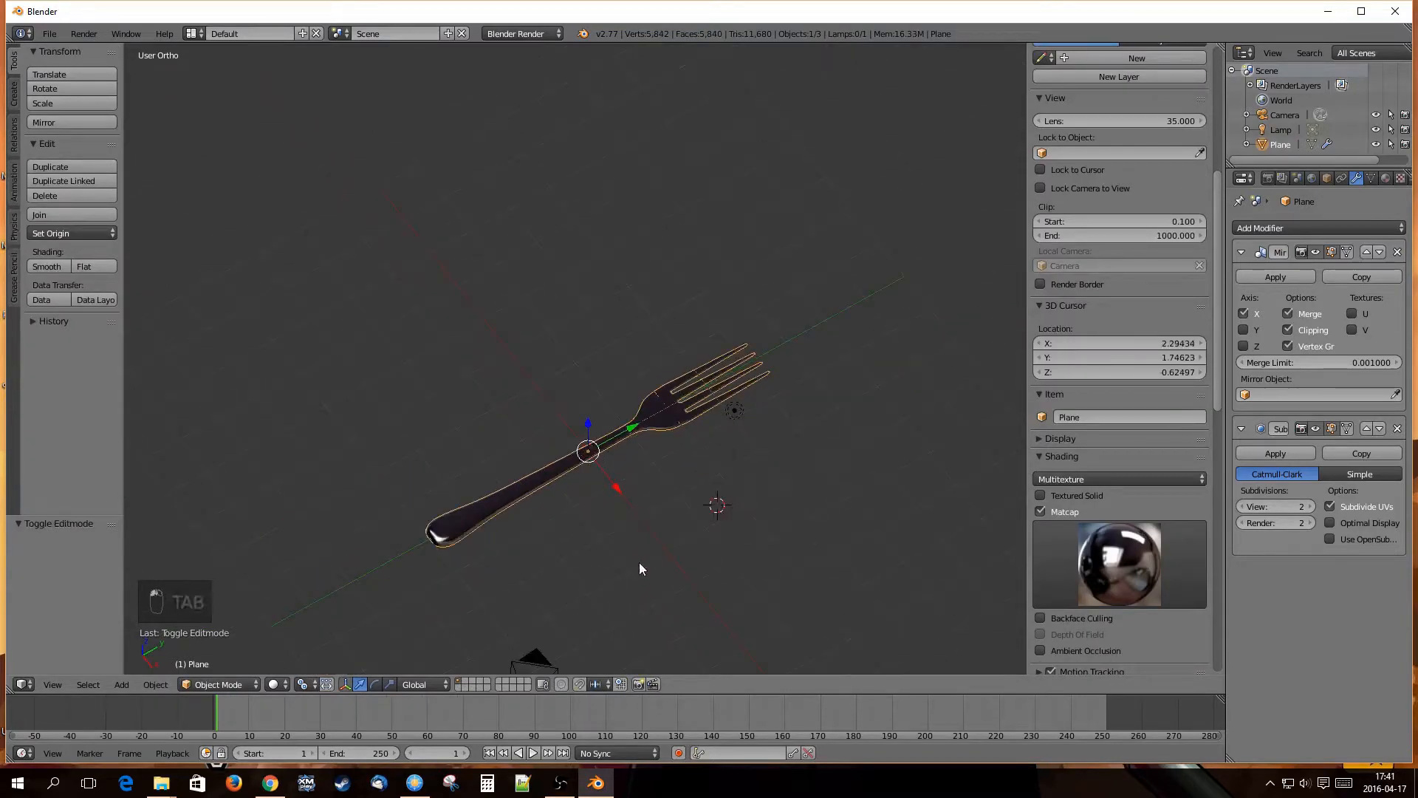
pyautogui.click(640, 564)
pyautogui.moveTo(547, 528); pyautogui.dragTo(570, 442, button='middle')
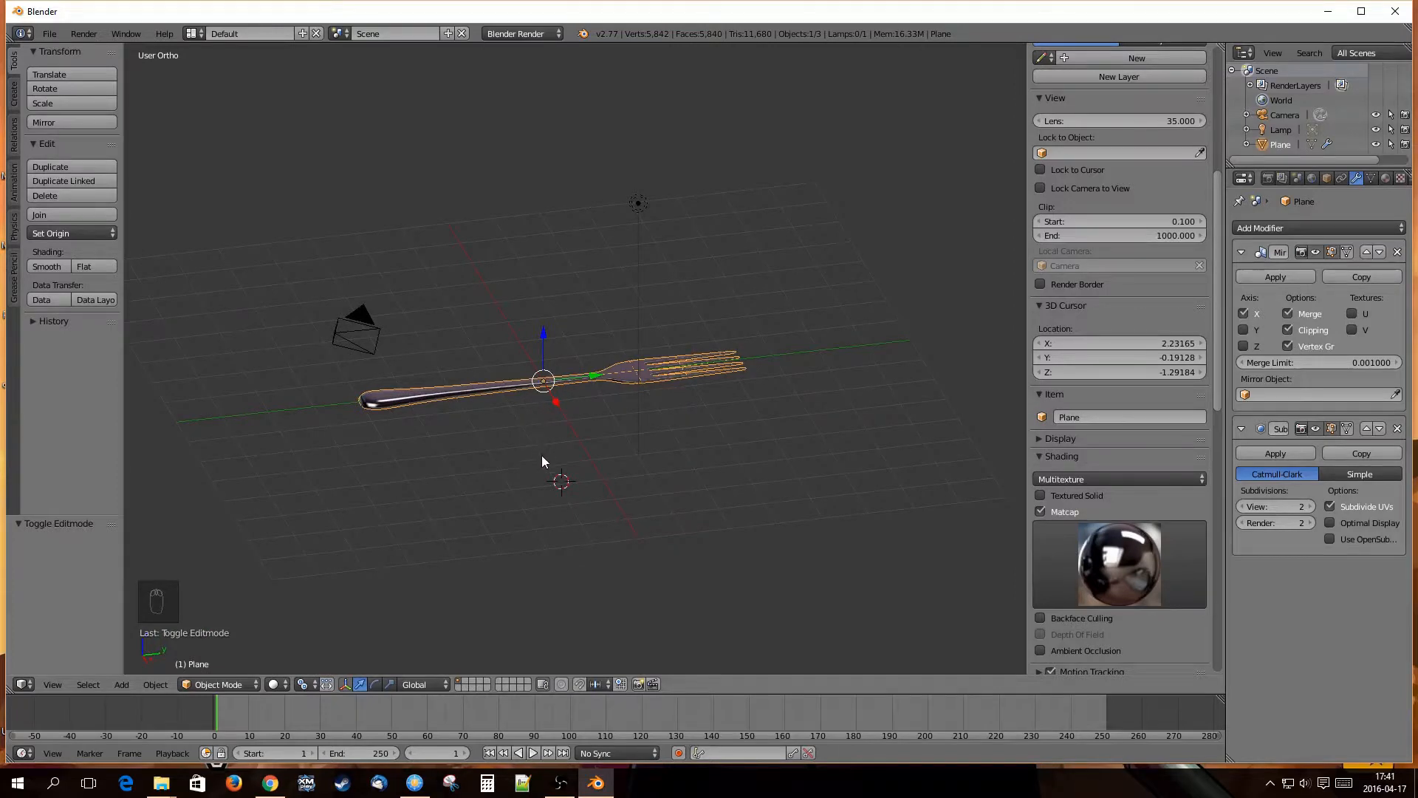
pyautogui.hotkey('shift', 'c')
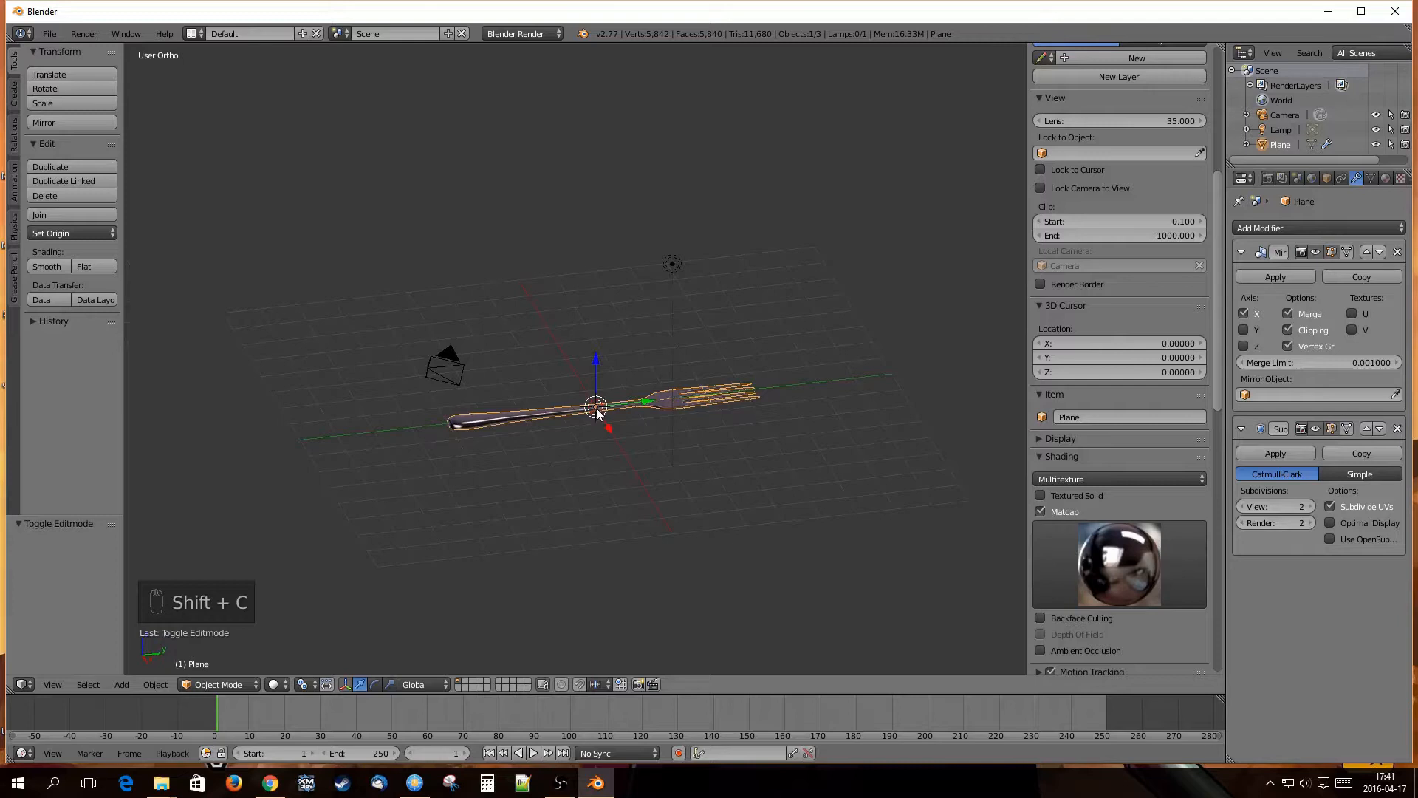
# Add a Nurbs Curve object at the world origin.
pyautogui.hotkey('shift', 'a')
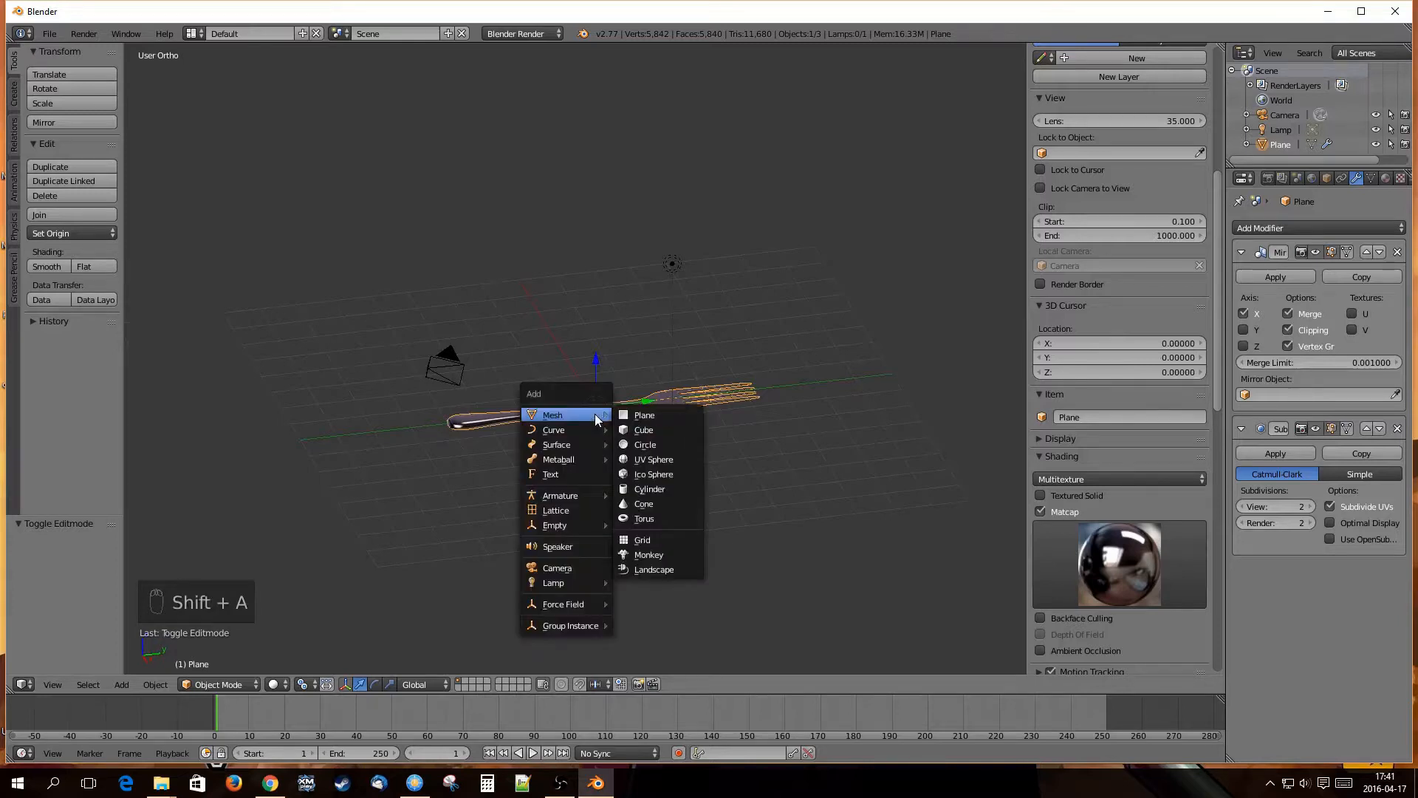
pyautogui.moveTo(586, 432)
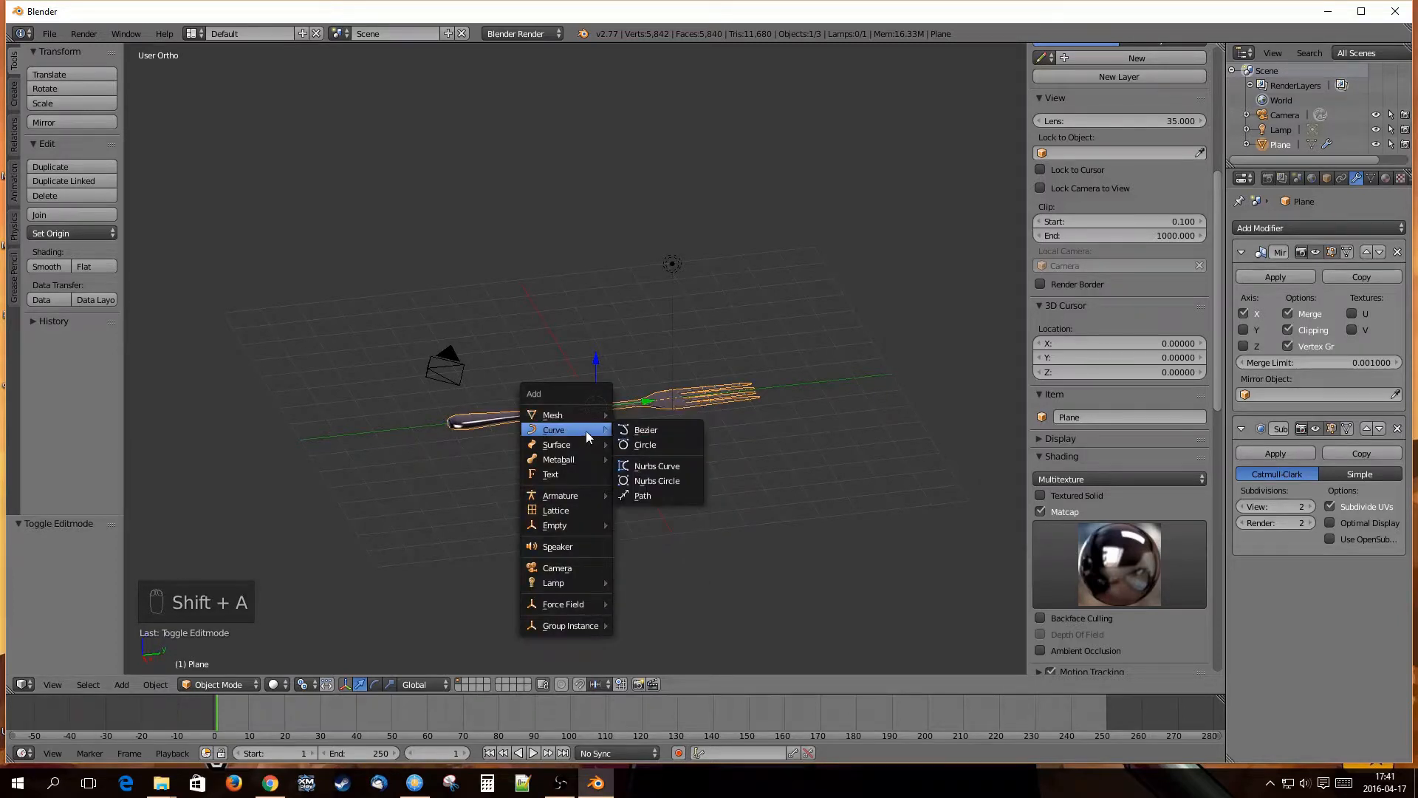
pyautogui.click(653, 467)
pyautogui.scroll(3, 607, 443)
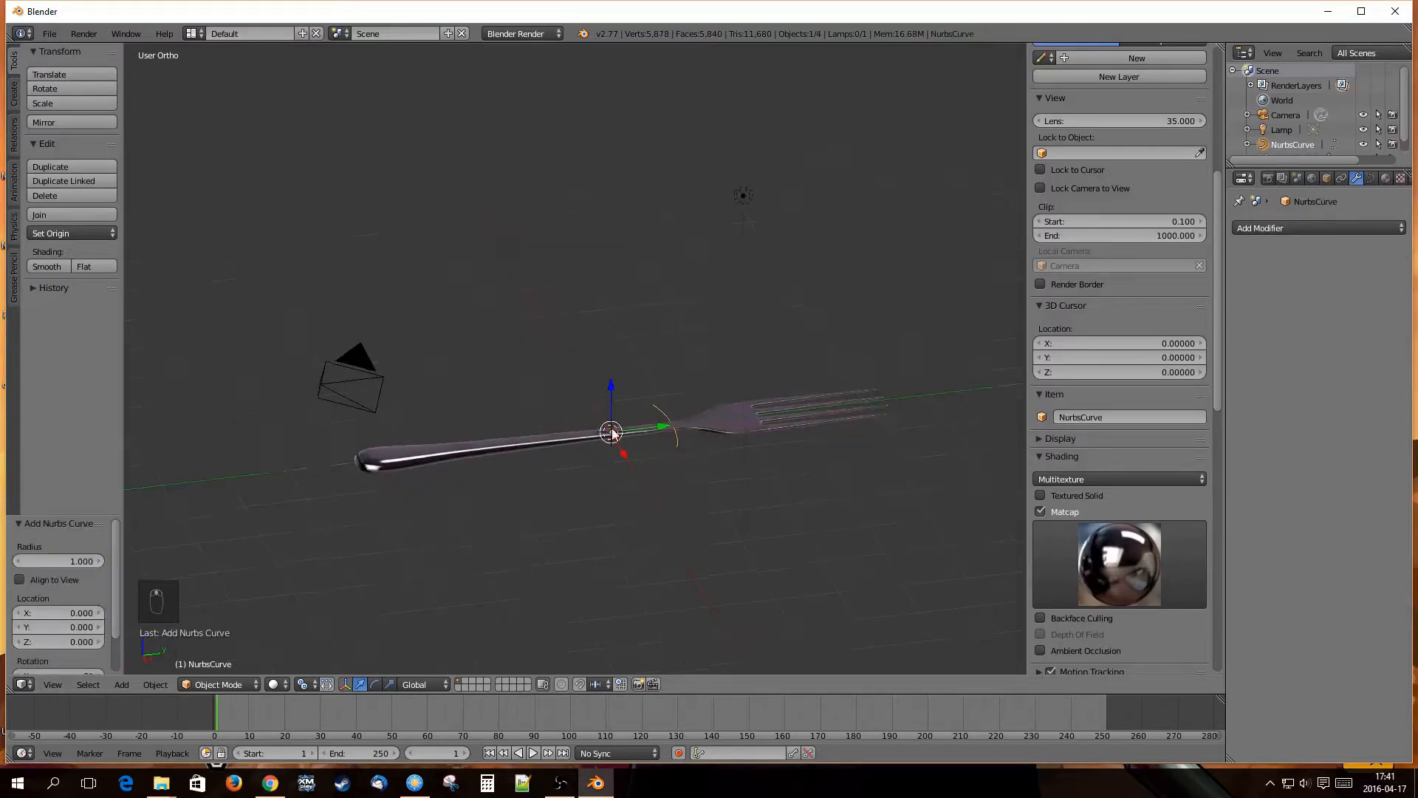
pyautogui.moveTo(607, 443); pyautogui.dragTo(636, 439, button='middle')
pyautogui.keyDown('shift'); pyautogui.moveTo(571, 389); pyautogui.dragTo(613, 490, button='middle'); pyautogui.keyUp('shift')
pyautogui.scroll(1, 613, 490)
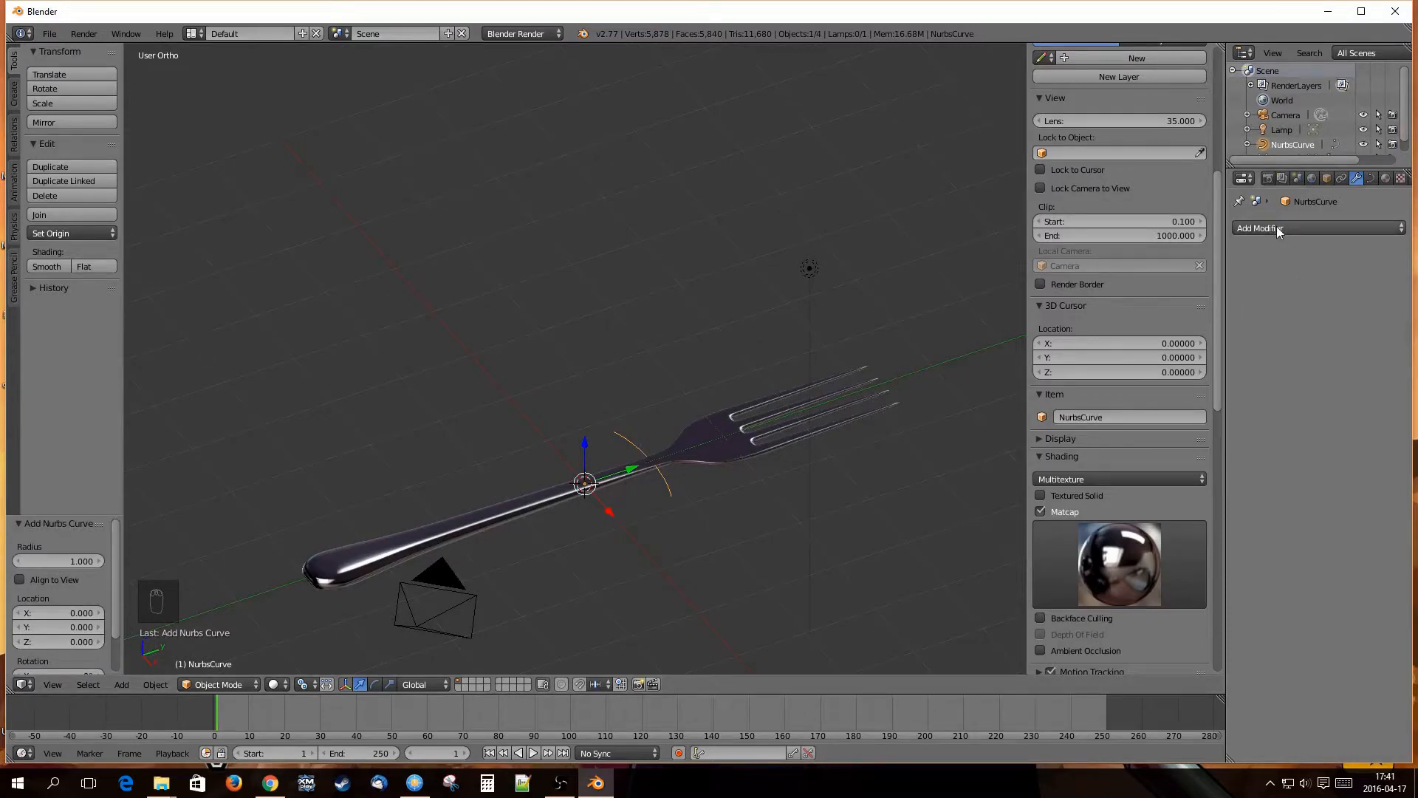
# Add a Curve modifier to the fork mesh and set NurbsCurve as its deforming object.
pyautogui.rightClick(721, 446)
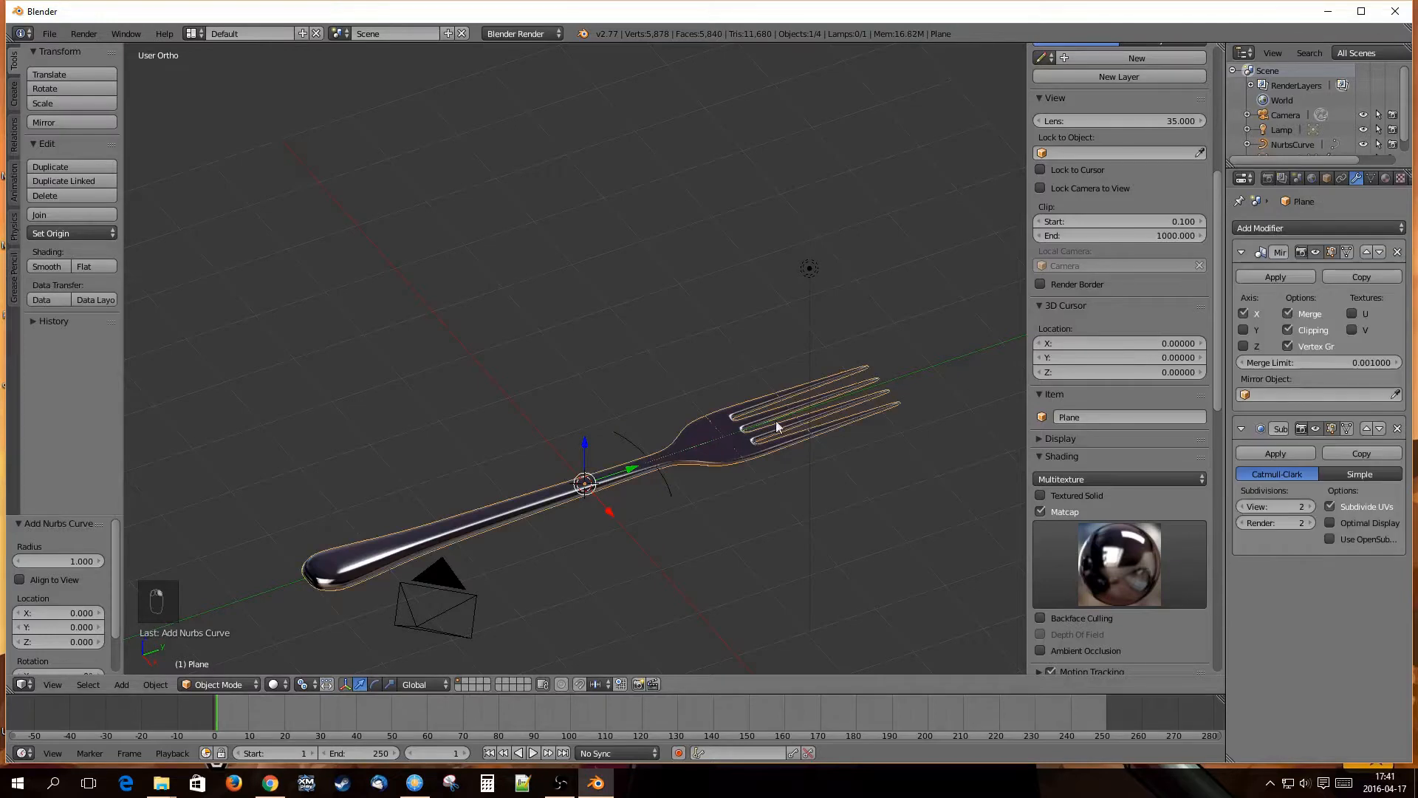
pyautogui.click(1310, 226)
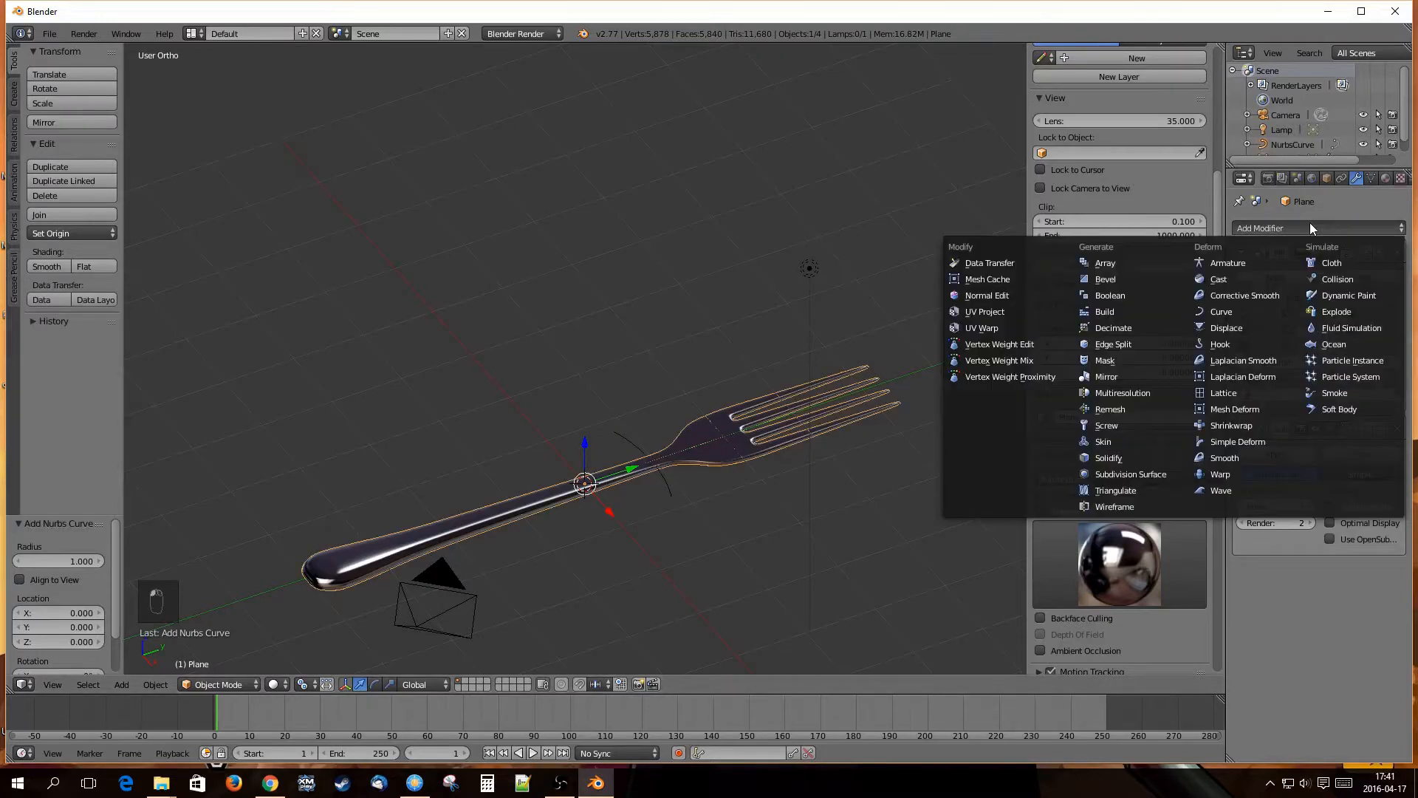
pyautogui.click(1230, 311)
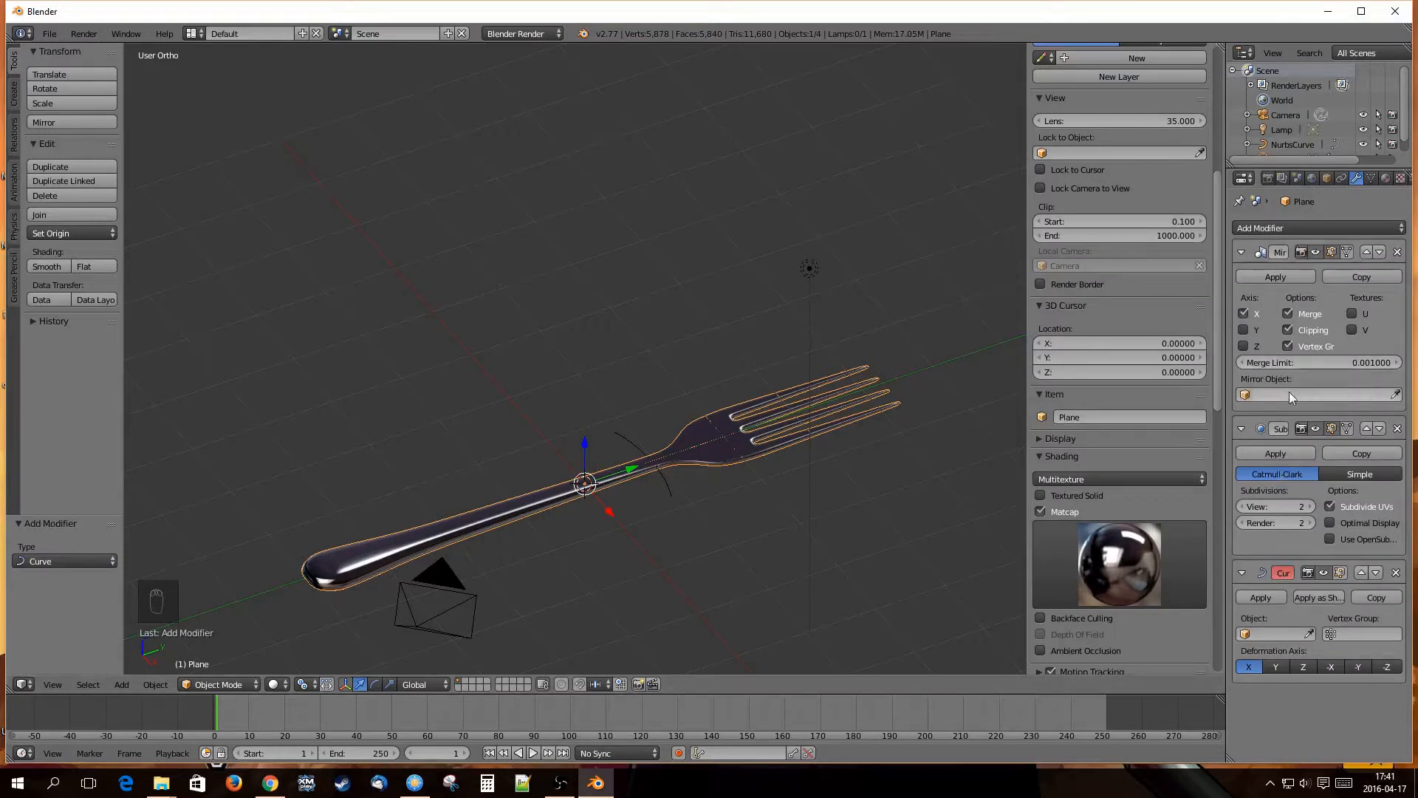
pyautogui.click(1258, 636)
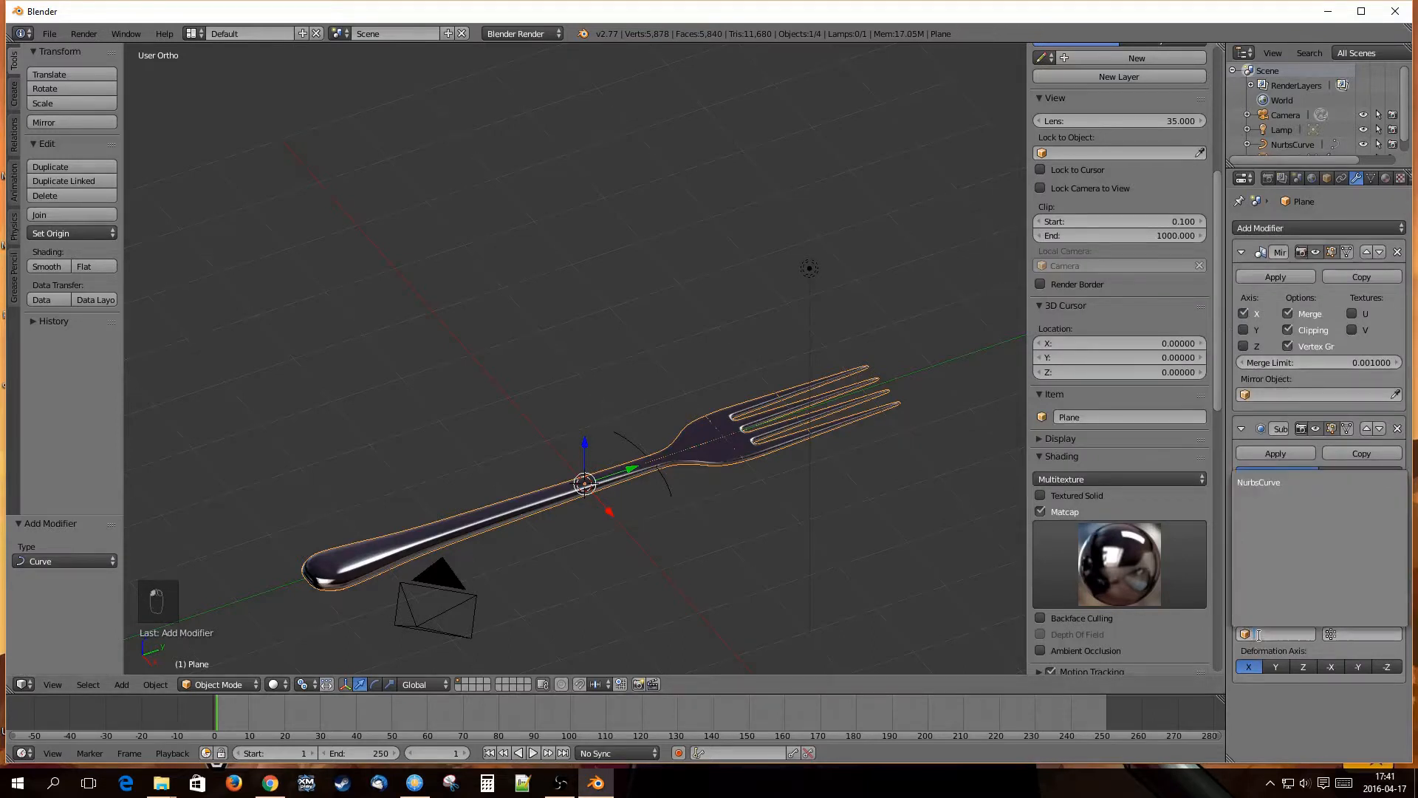
pyautogui.click(1278, 483)
pyautogui.moveTo(697, 462)
pyautogui.mouseDown(button='middle')
pyautogui.moveTo(801, 485)
pyautogui.moveTo(709, 465)
pyautogui.moveTo(670, 415)
pyautogui.moveTo(693, 474)
pyautogui.moveTo(679, 446)
pyautogui.moveTo(702, 445)
pyautogui.moveTo(668, 519)
pyautogui.moveTo(672, 474)
pyautogui.mouseUp(button='middle')
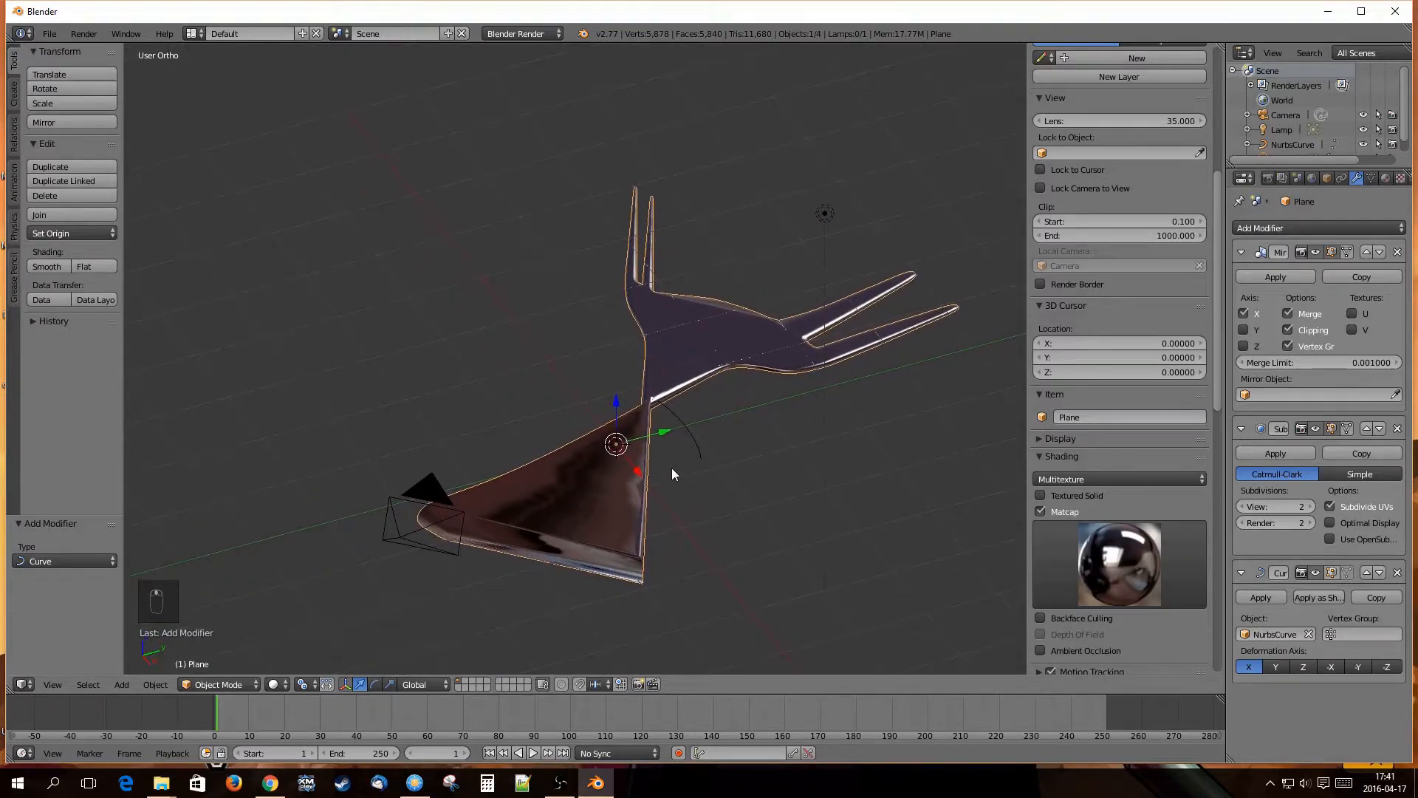
# Select the Nurbs curve and set its rotation to 90° on X and 270° on Z.
pyautogui.rightClick(695, 442)
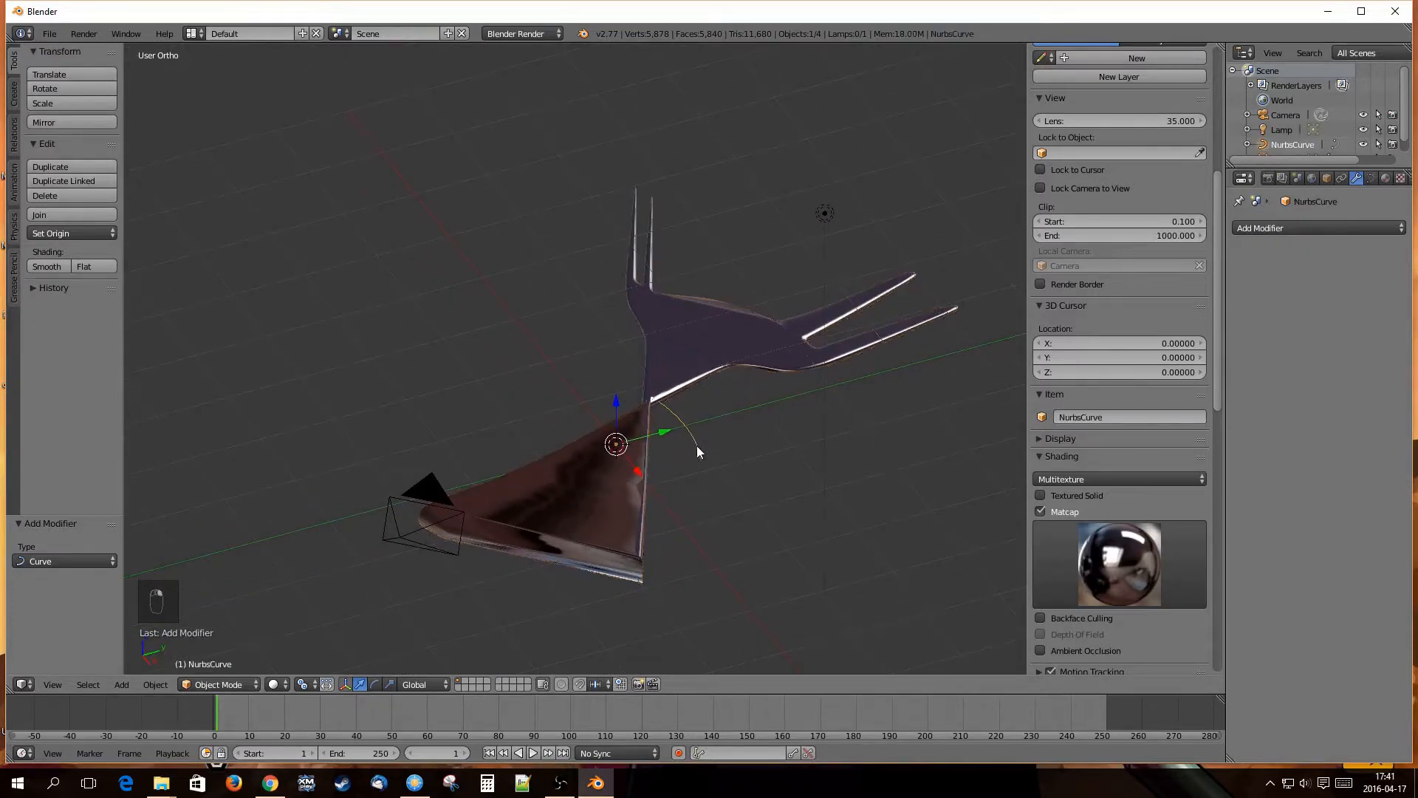
pyautogui.moveTo(728, 516); pyautogui.dragTo(659, 478, button='middle')
pyautogui.scroll(-4, 658, 487)
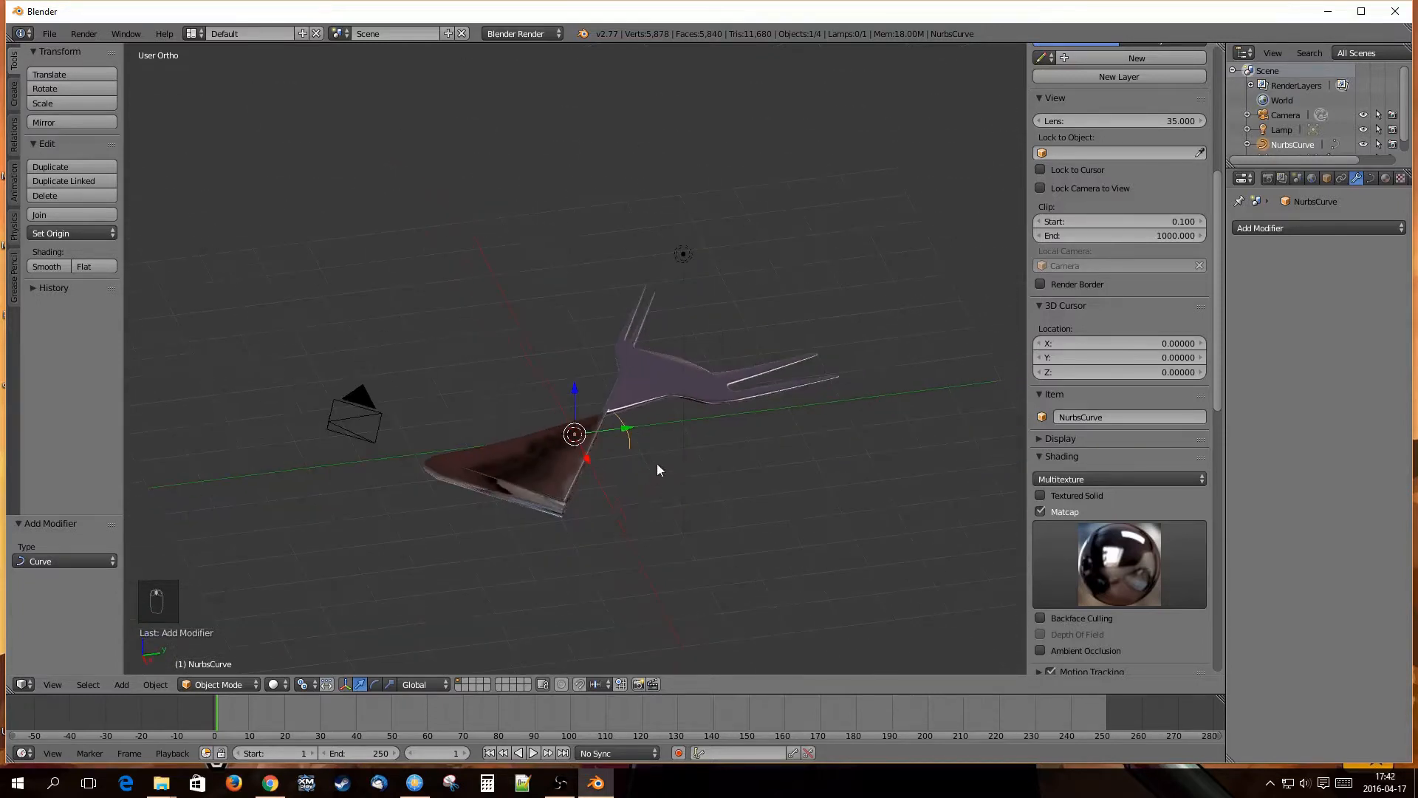
pyautogui.scroll(4, 671, 446)
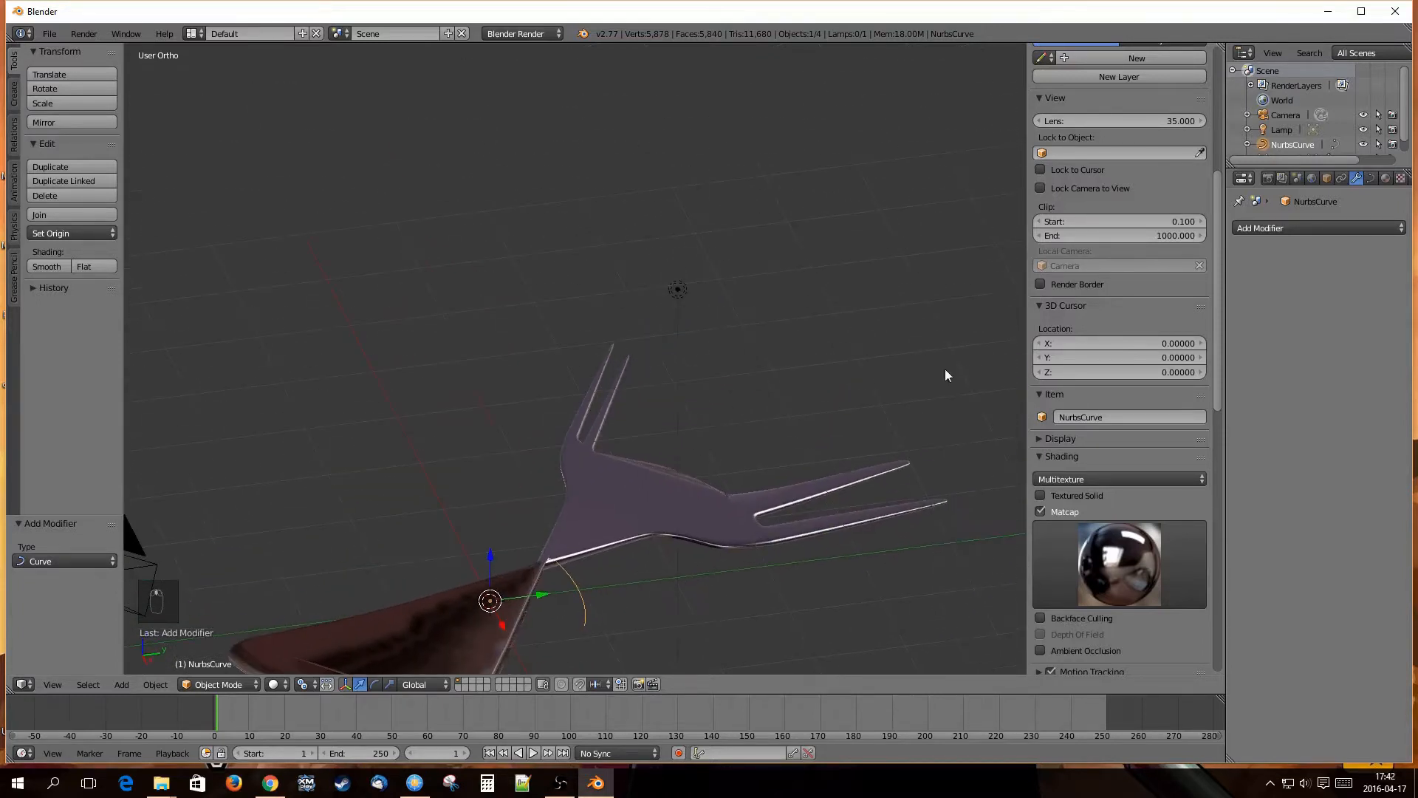
pyautogui.moveTo(1221, 229); pyautogui.dragTo(1217, 105)
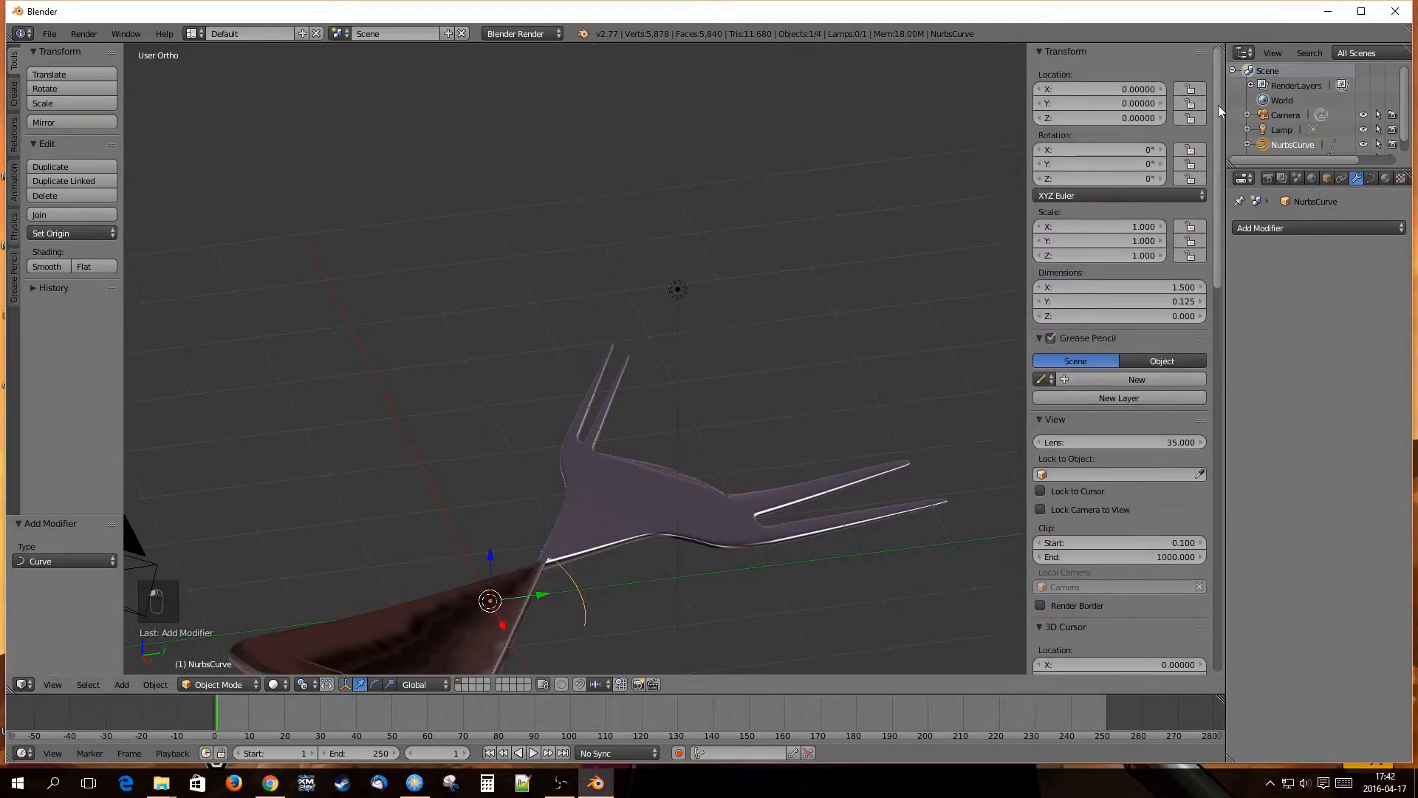
pyautogui.click(1119, 149)
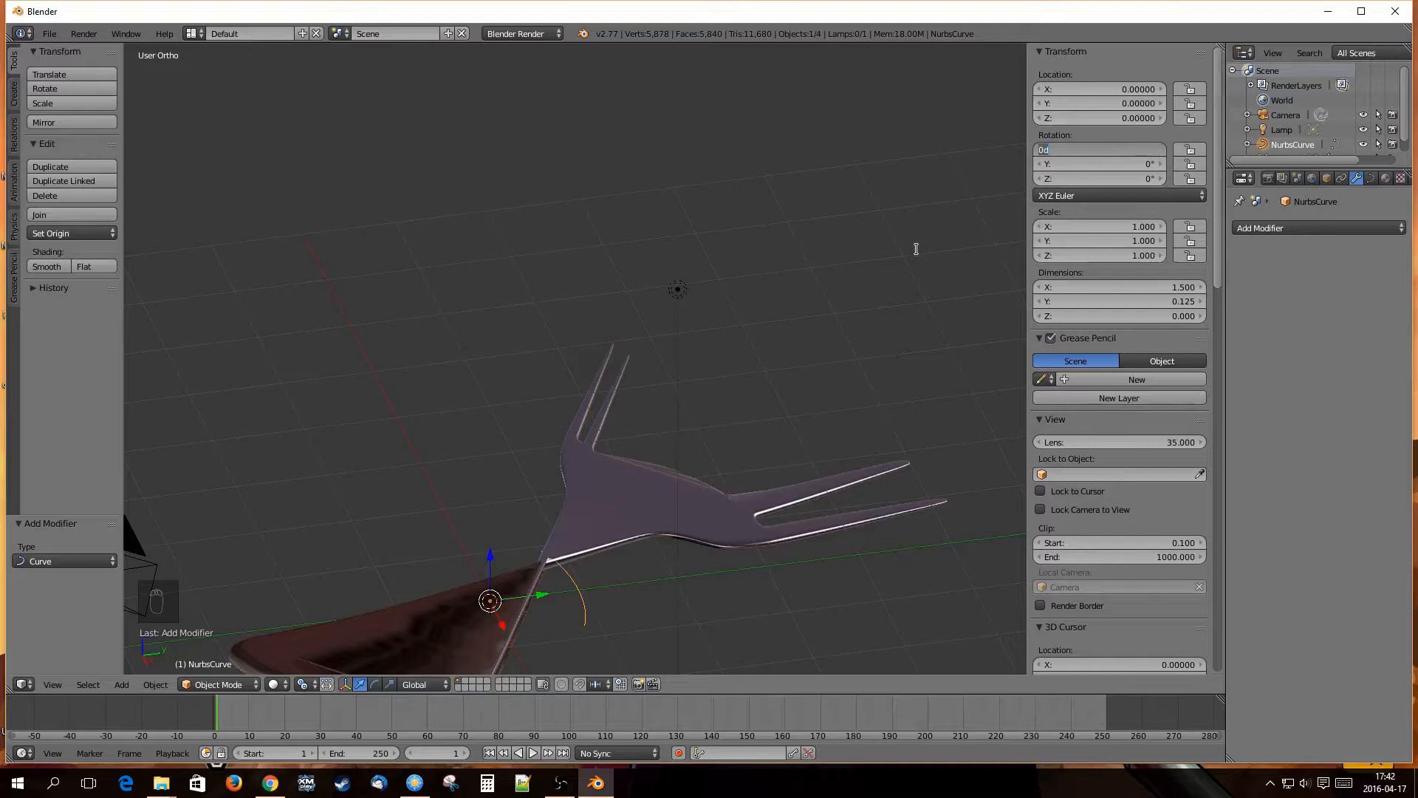
pyautogui.press('Return')
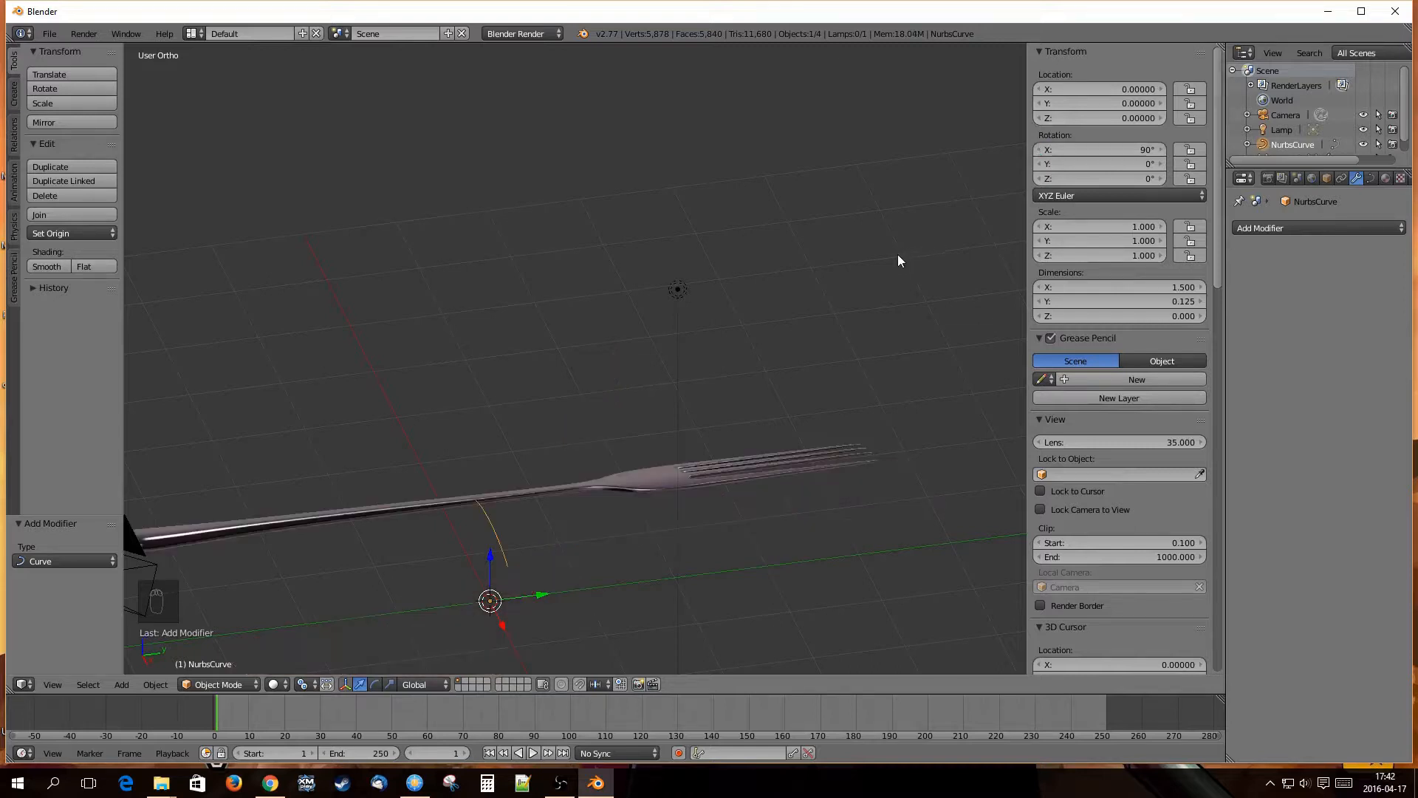
pyautogui.click(1121, 178)
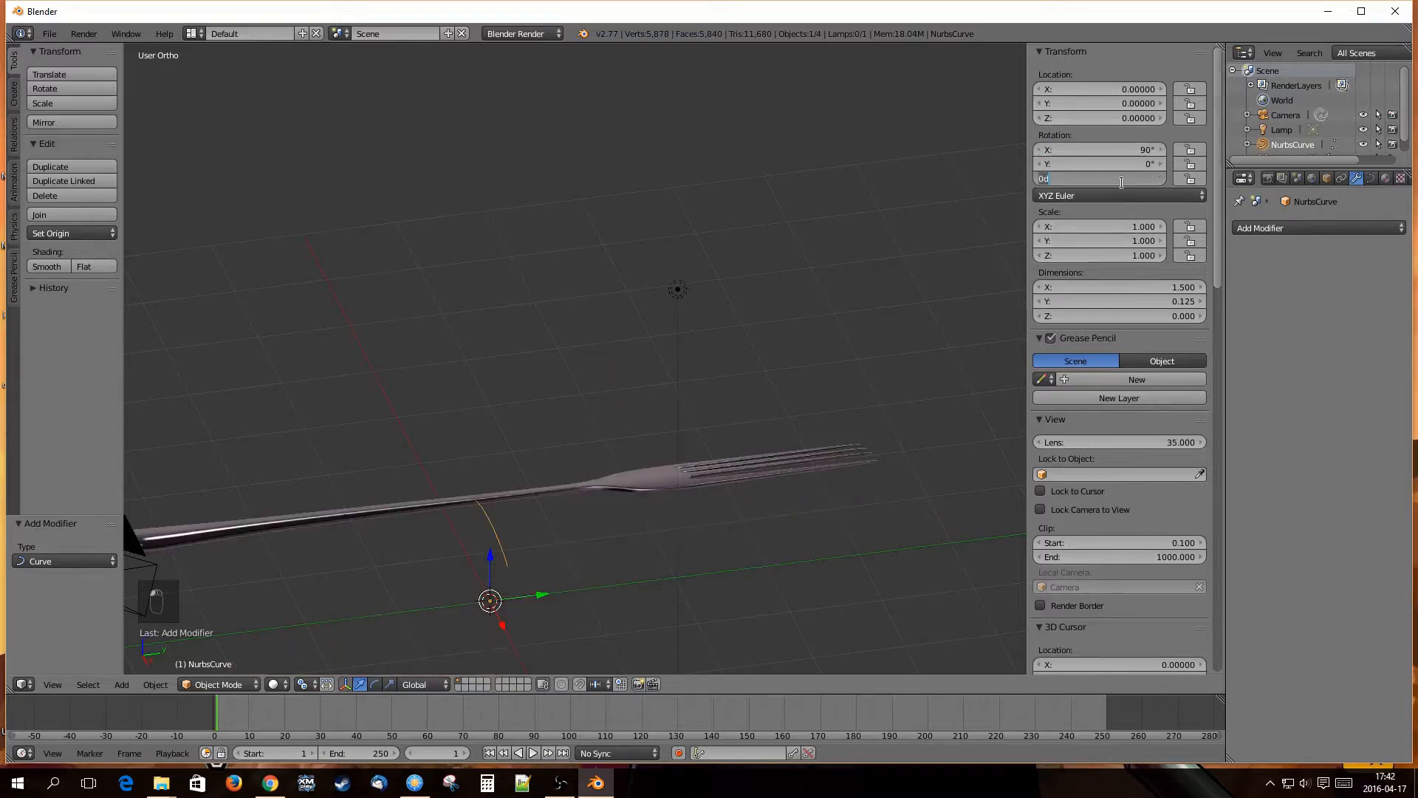
pyautogui.write('27')
pyautogui.press('Return')
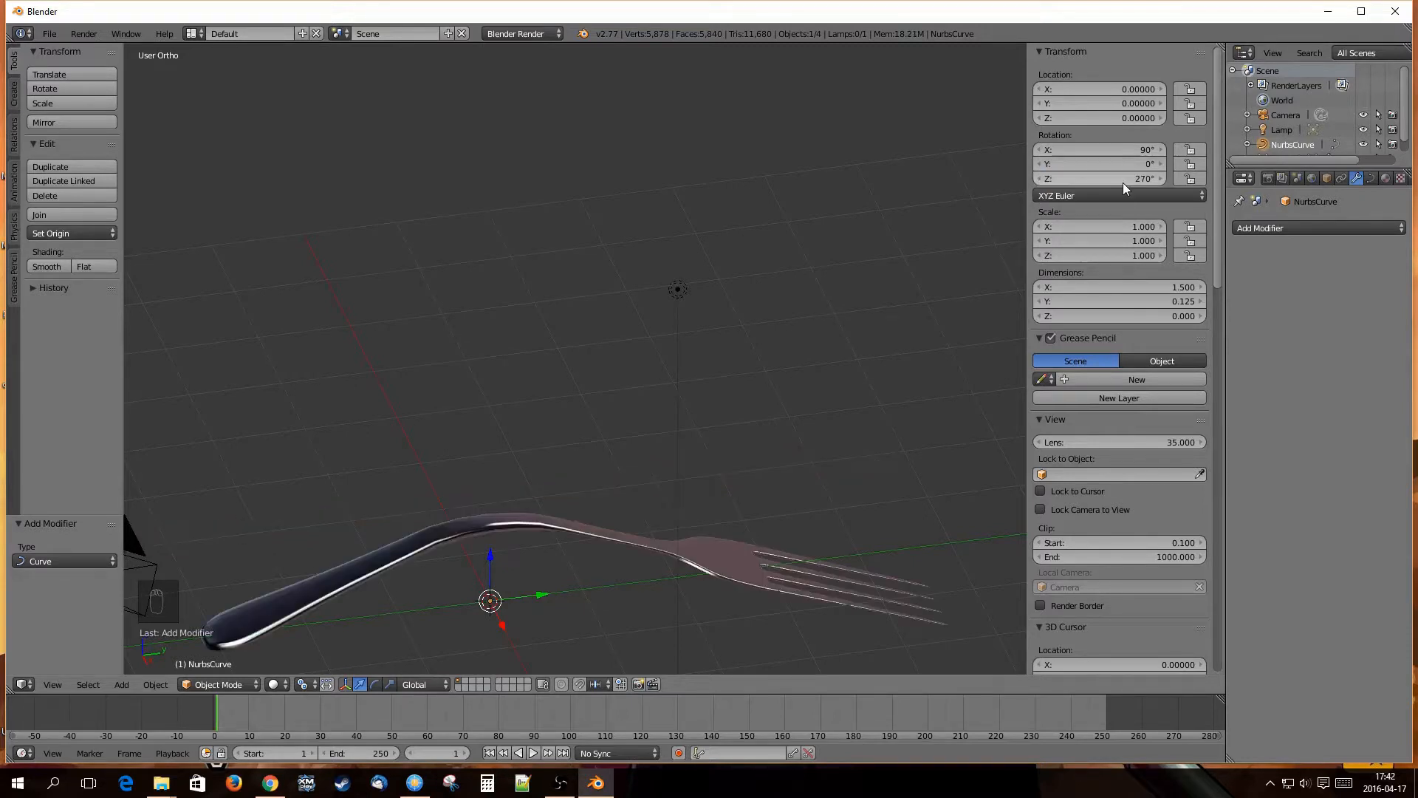
pyautogui.moveTo(901, 381); pyautogui.dragTo(577, 463, button='middle')
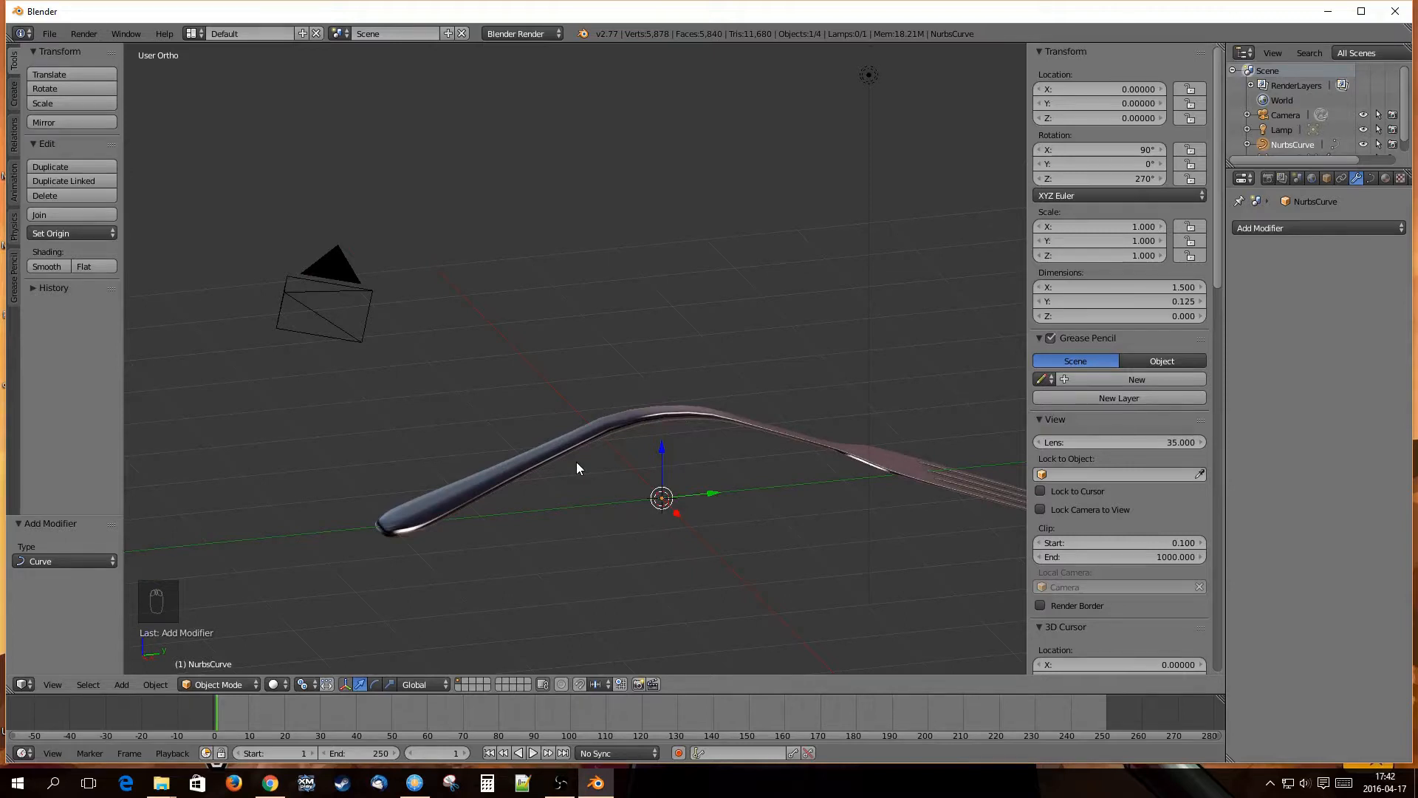
# In the right orthographic view, restrict the existing fork background image to the Top axis.
pyautogui.press('KP_3')
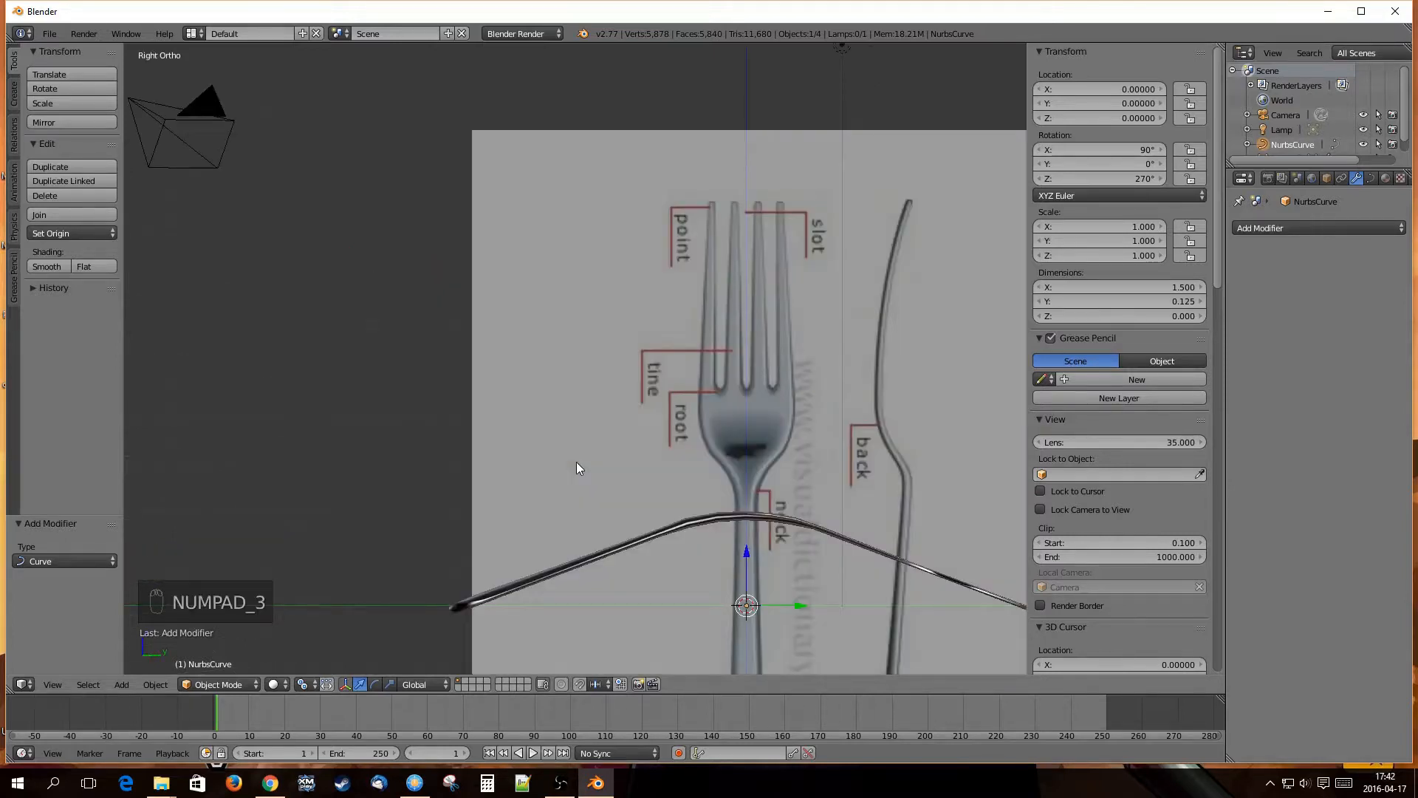
pyautogui.scroll(-2, 617, 443)
pyautogui.keyDown('shift'); pyautogui.moveTo(709, 491); pyautogui.dragTo(558, 495, button='middle'); pyautogui.keyUp('shift')
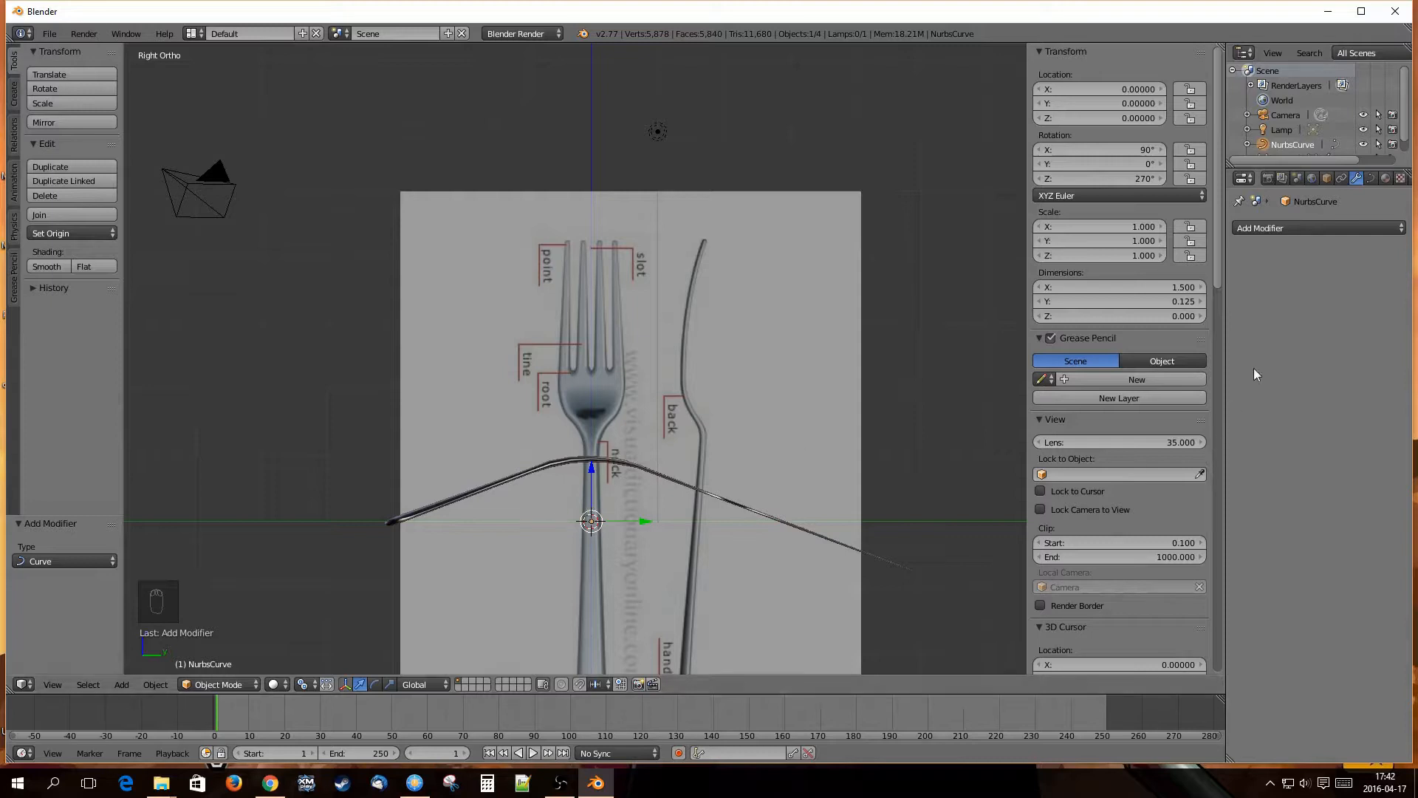
pyautogui.moveTo(1220, 270)
pyautogui.mouseDown()
pyautogui.moveTo(1230, 454)
pyautogui.moveTo(1217, 575)
pyautogui.moveTo(1215, 561)
pyautogui.mouseUp()
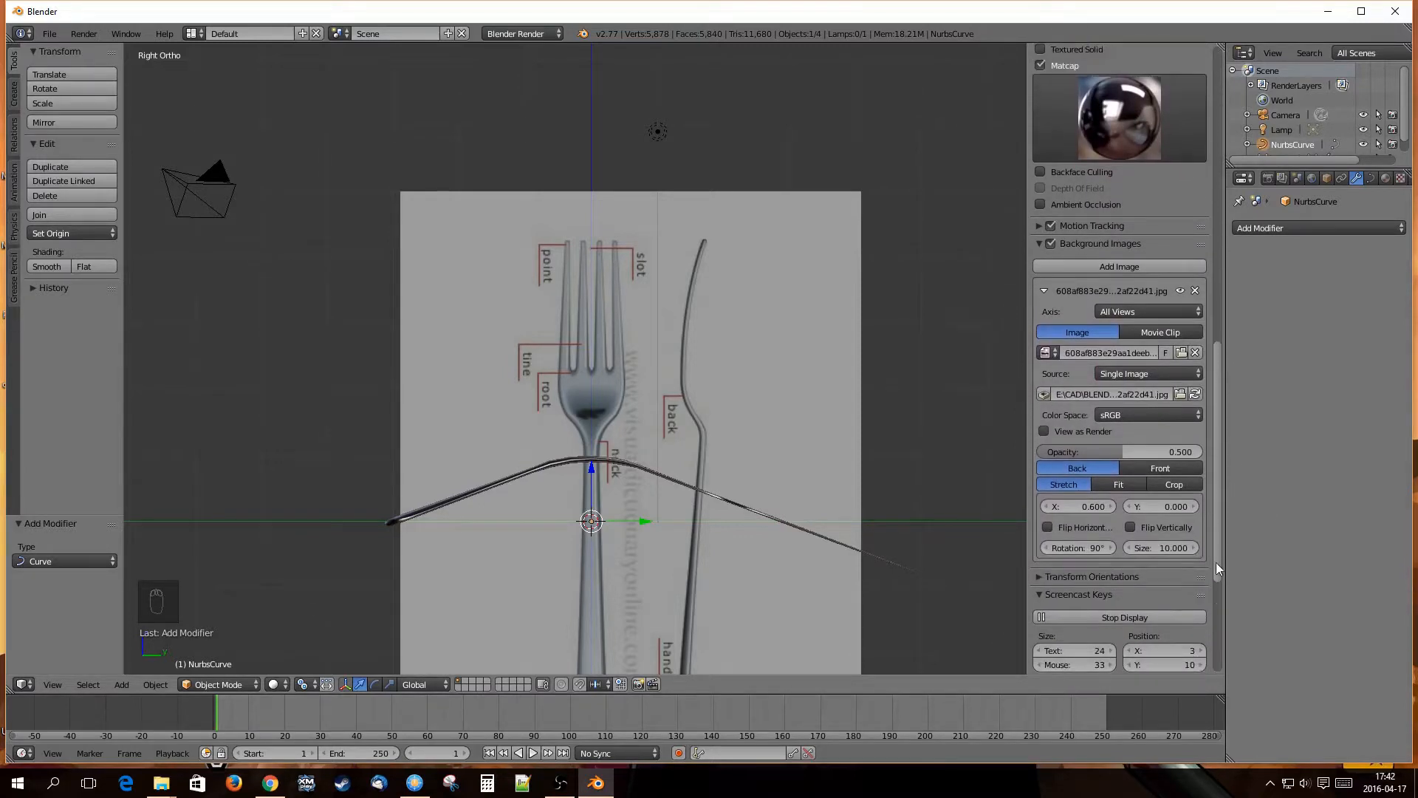
pyautogui.click(1128, 307)
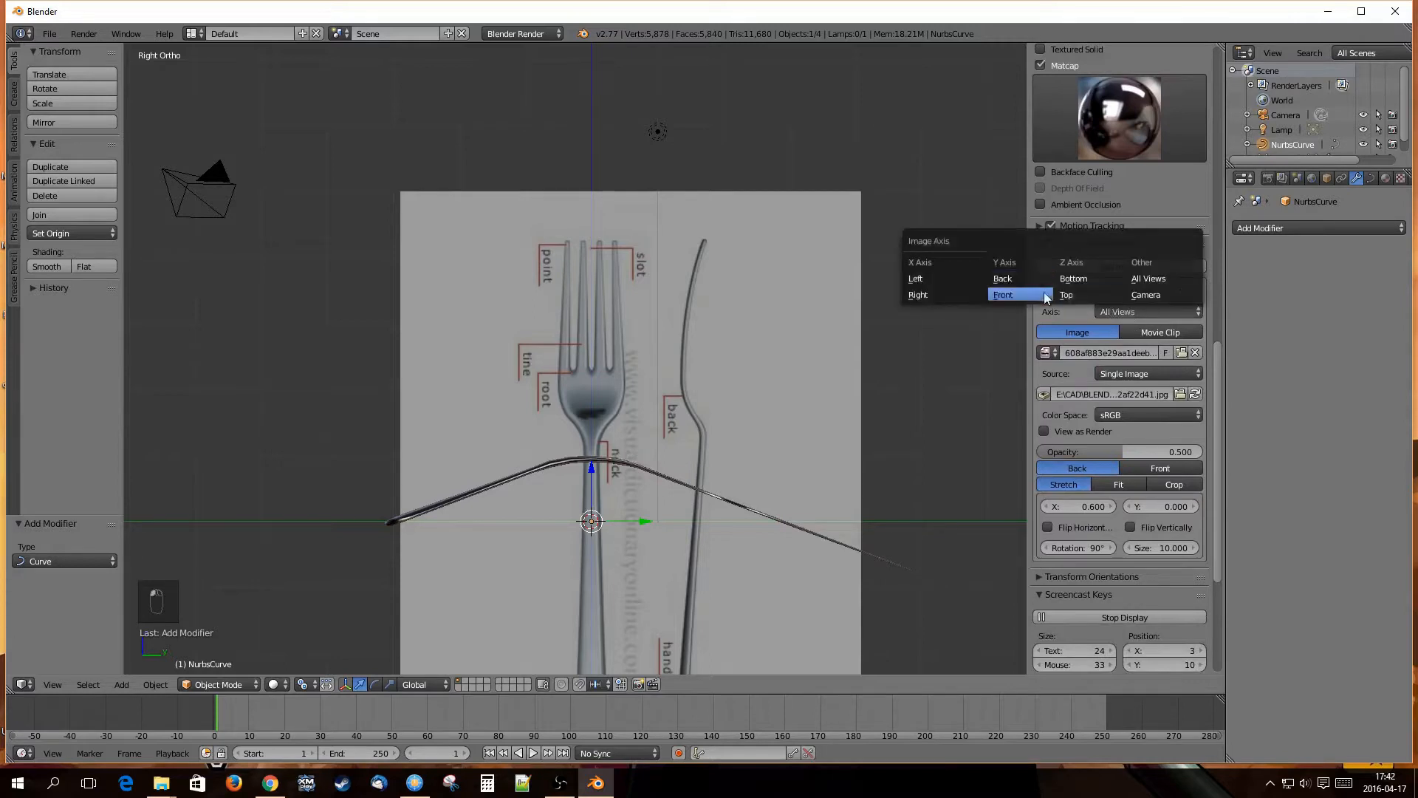
pyautogui.click(1069, 295)
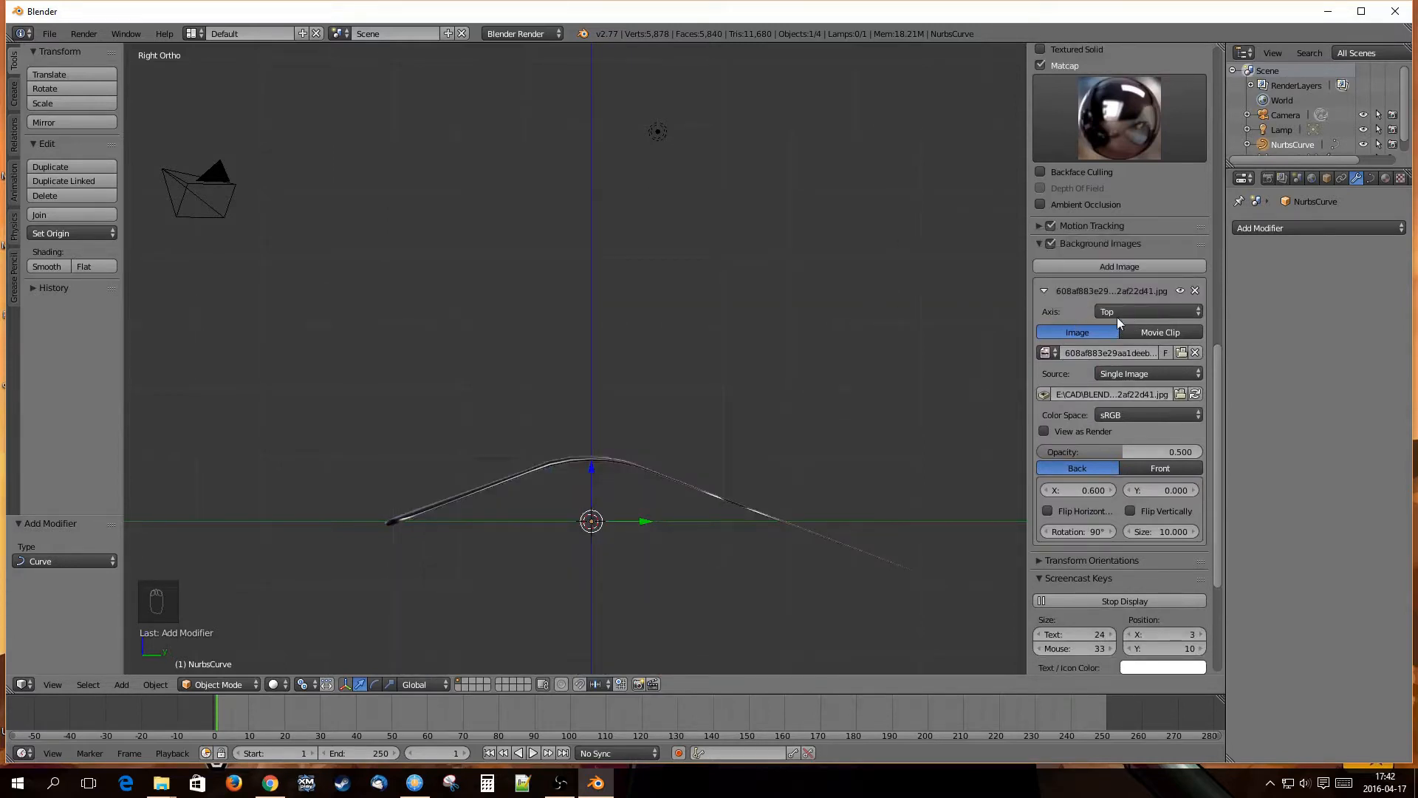
# Add a second background image, assign it to the Right axis, and load the same fork reference picture into it.
pyautogui.click(1115, 264)
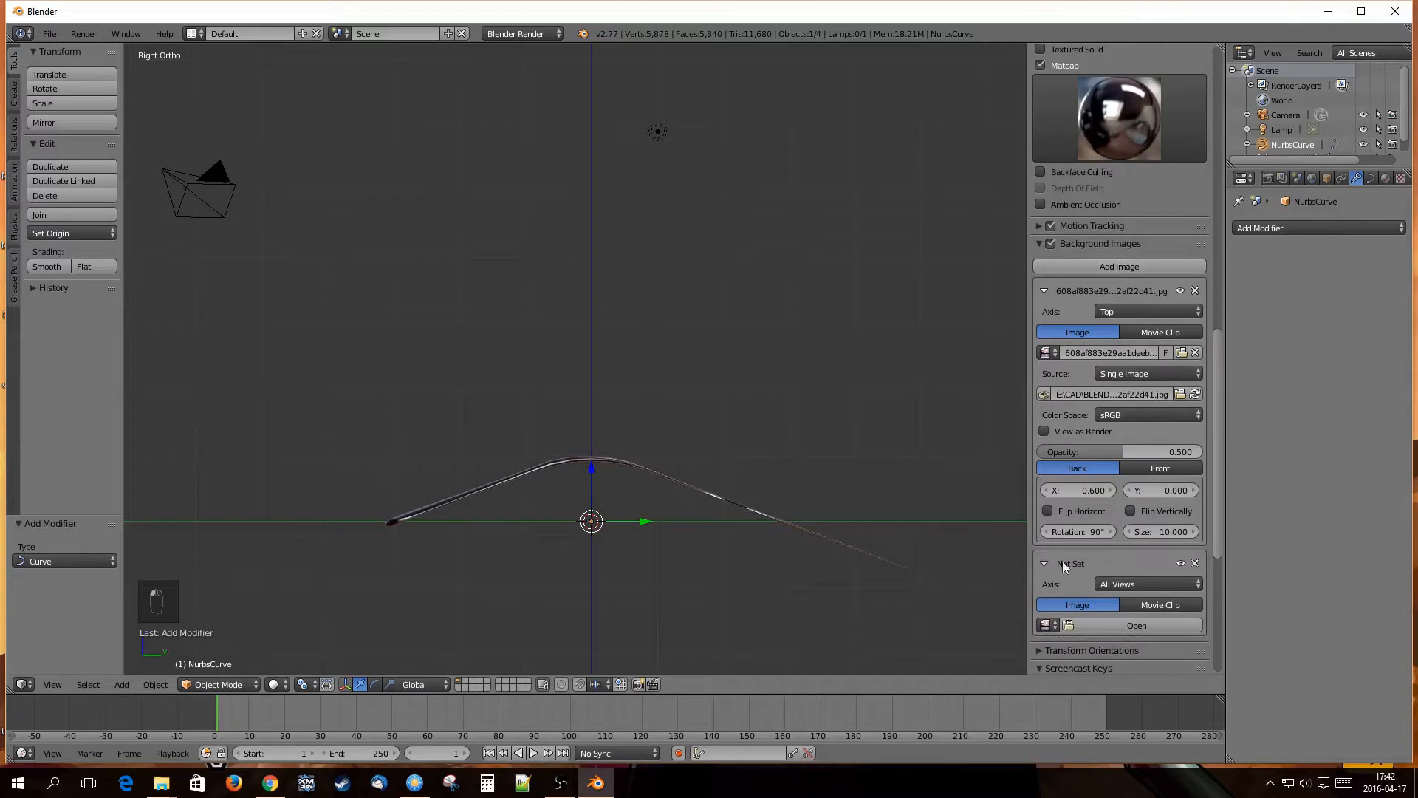
pyautogui.moveTo(1215, 508); pyautogui.dragTo(1210, 582)
pyautogui.click(1133, 406)
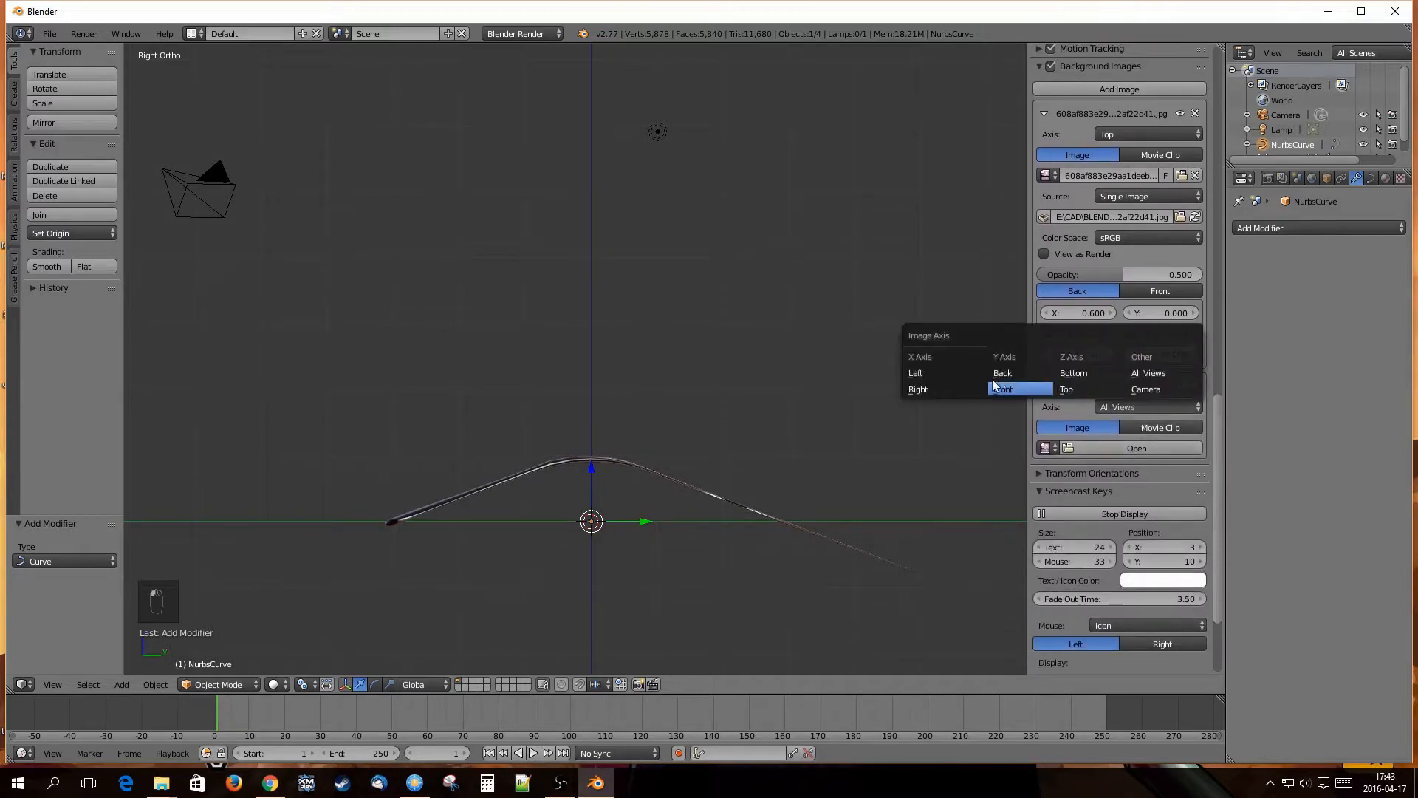
pyautogui.click(934, 387)
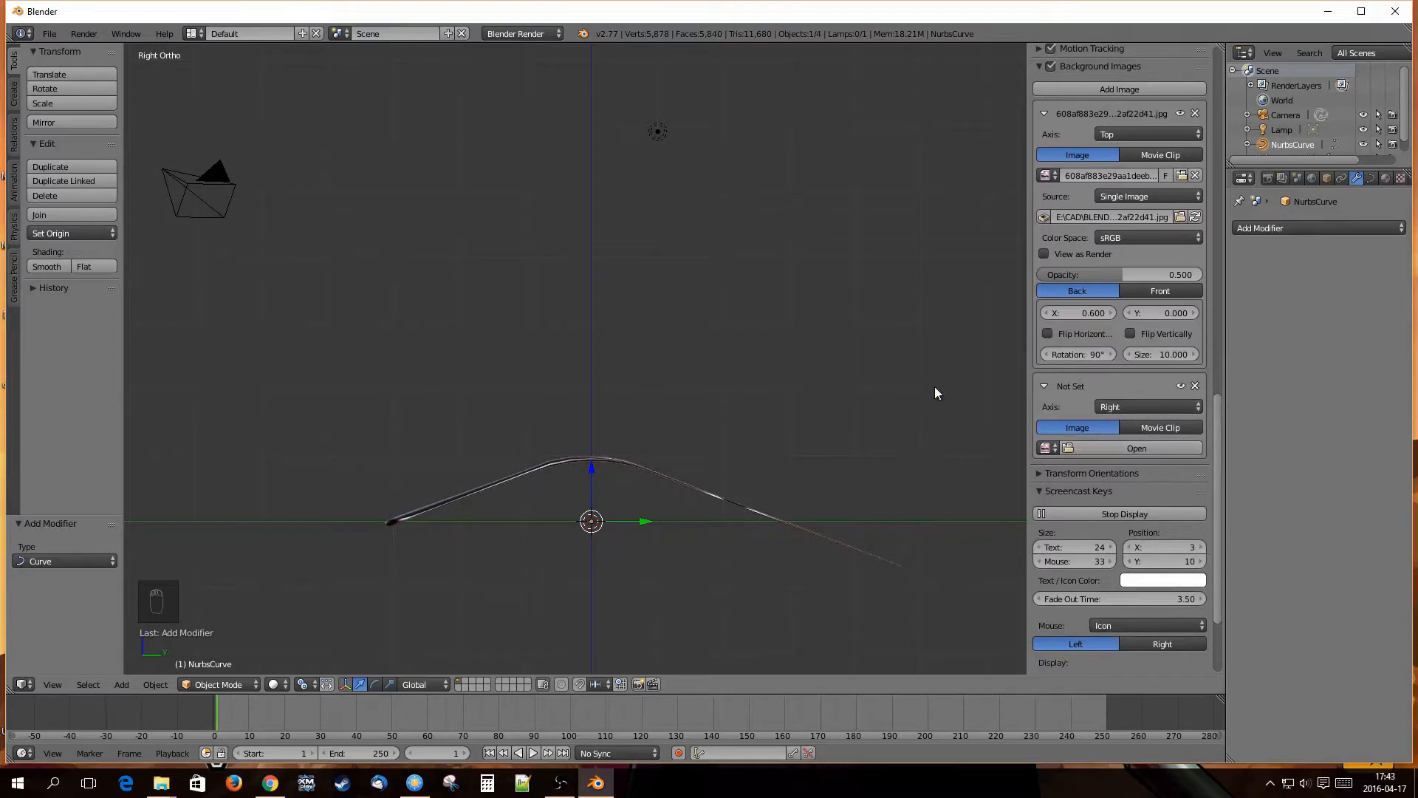
pyautogui.click(1045, 447)
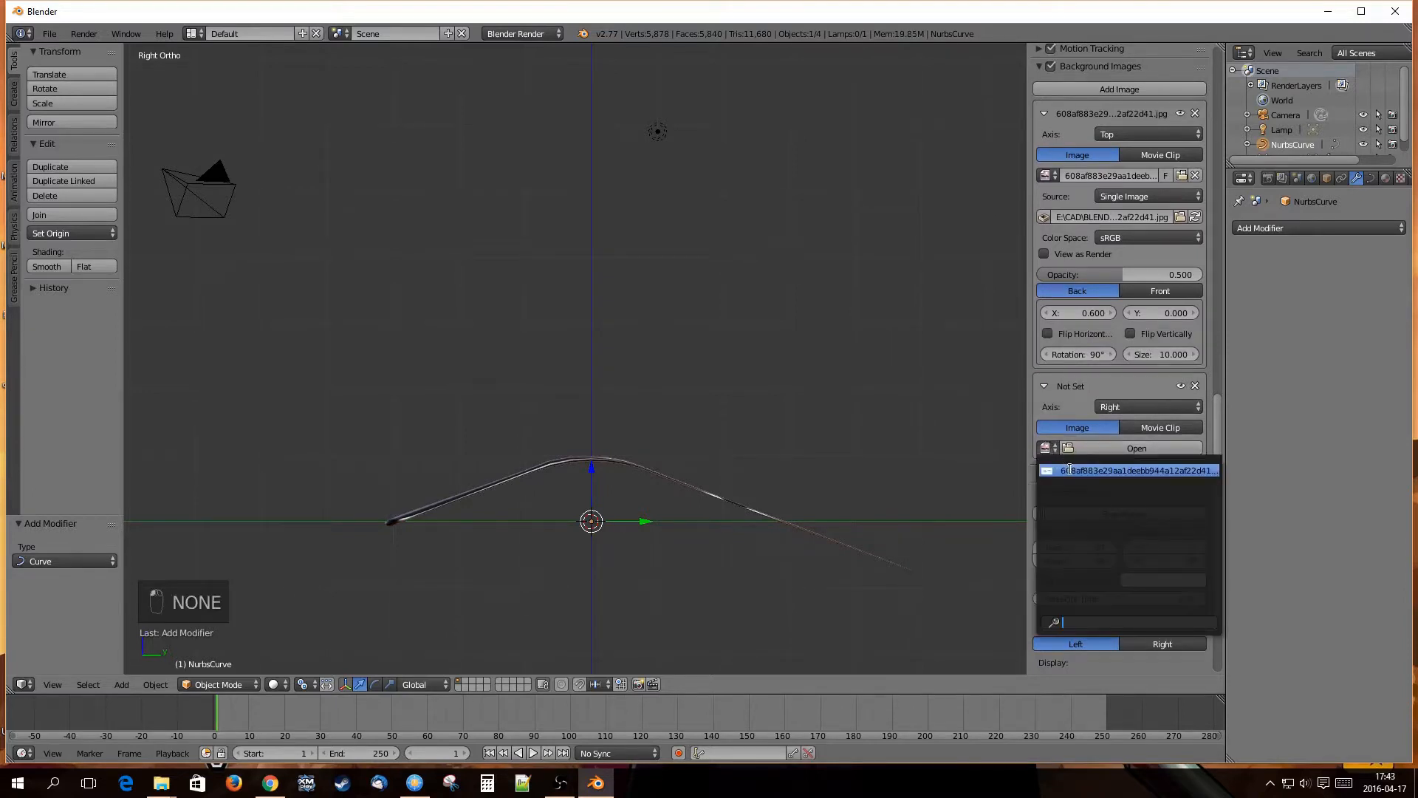
pyautogui.click(1070, 469)
pyautogui.scroll(-2, 686, 452)
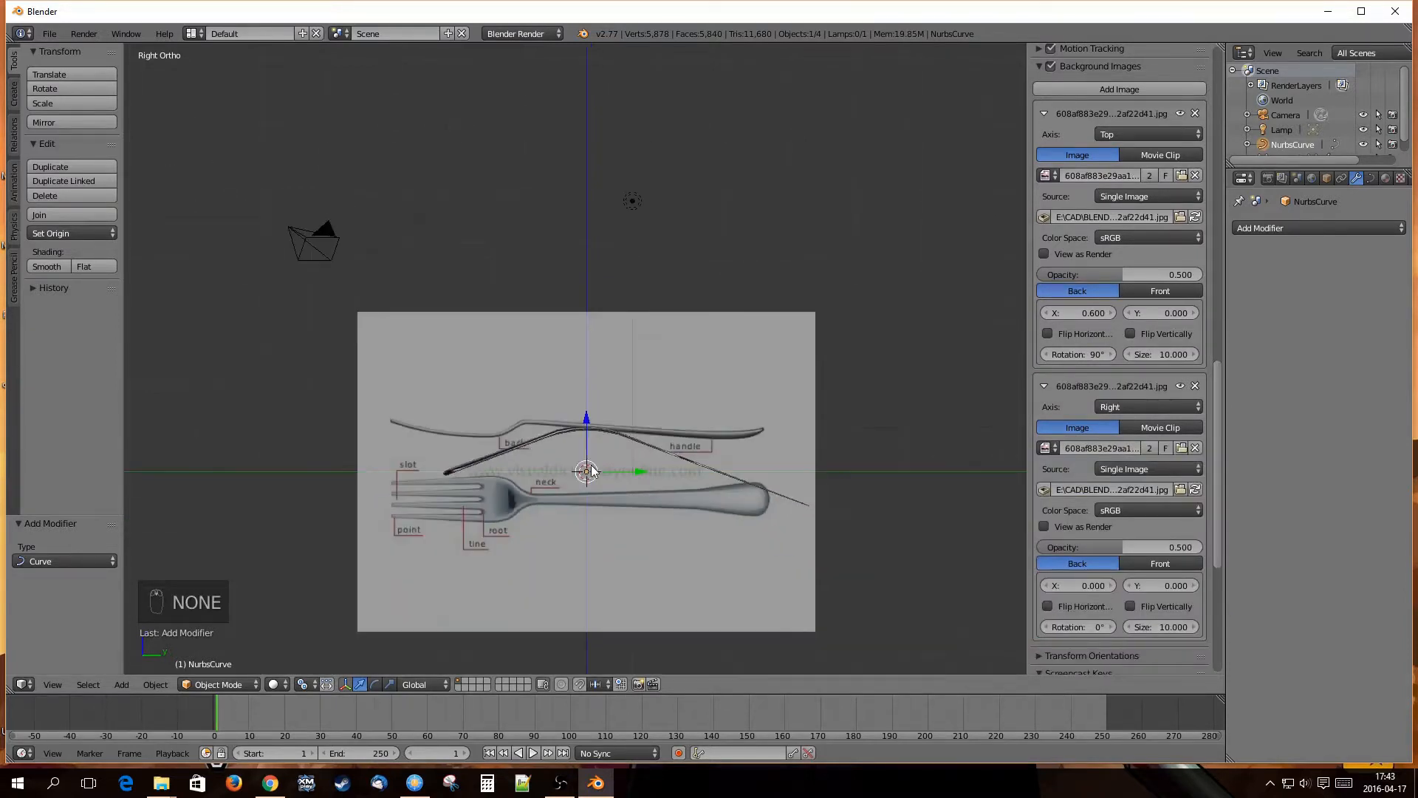
# Flip the Right-axis background image horizontally so its tines point the same way as the modelled fork's.
pyautogui.moveTo(589, 488)
pyautogui.mouseDown(button='middle')
pyautogui.moveTo(595, 455)
pyautogui.moveTo(582, 485)
pyautogui.moveTo(586, 470)
pyautogui.mouseUp(button='middle')
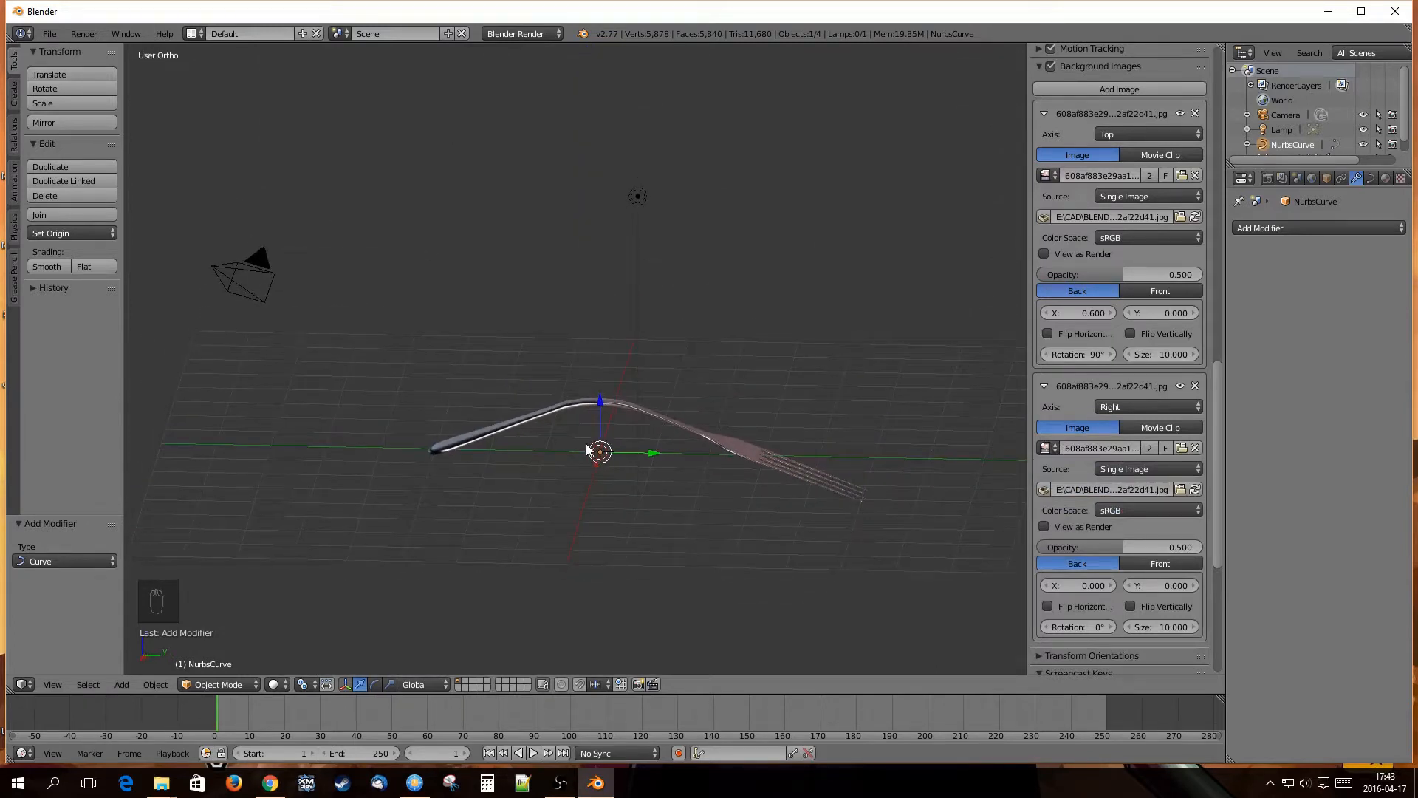
pyautogui.press('KP_3')
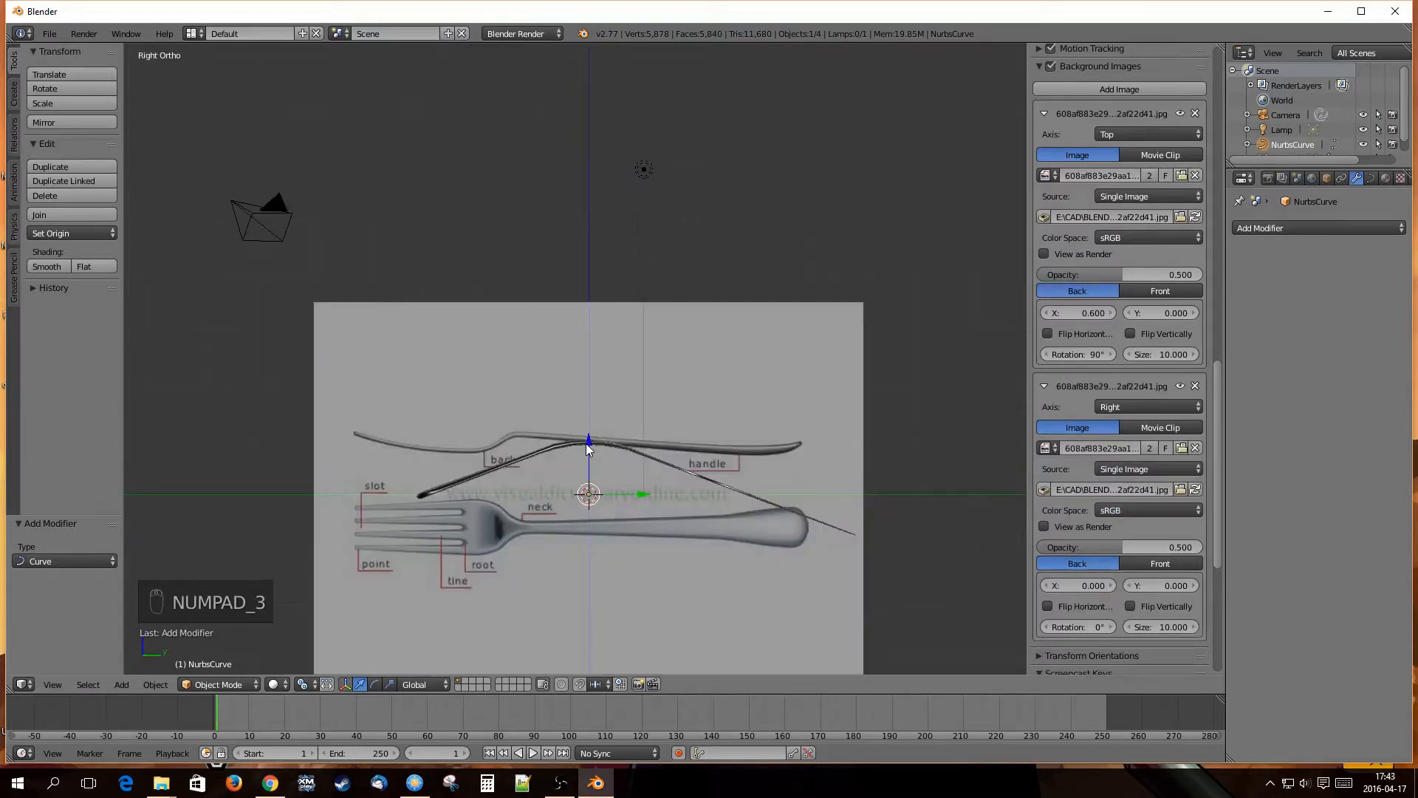
pyautogui.click(1047, 606)
pyautogui.scroll(3, 613, 484)
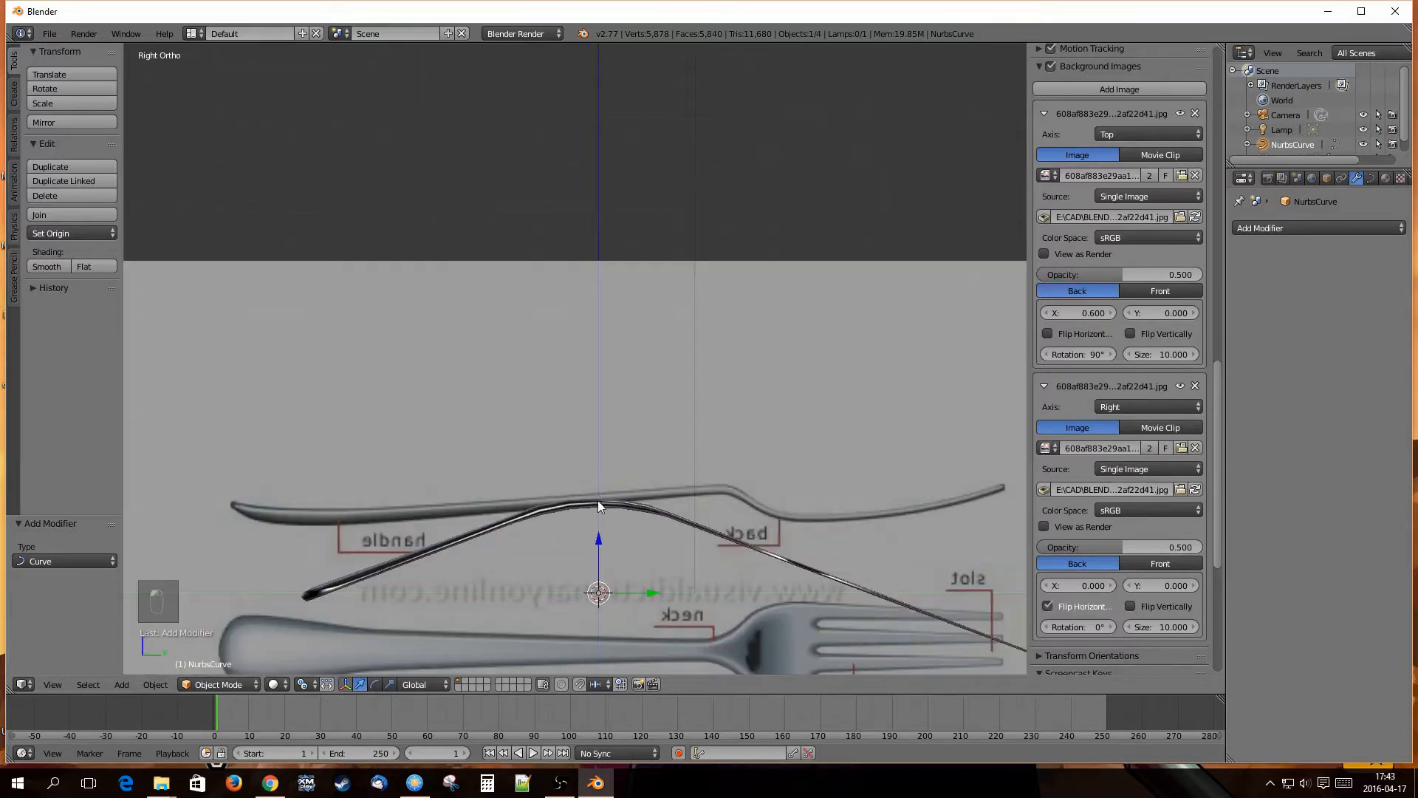
pyautogui.keyDown('shift'); pyautogui.moveTo(650, 507); pyautogui.dragTo(604, 400, button='middle'); pyautogui.keyUp('shift')
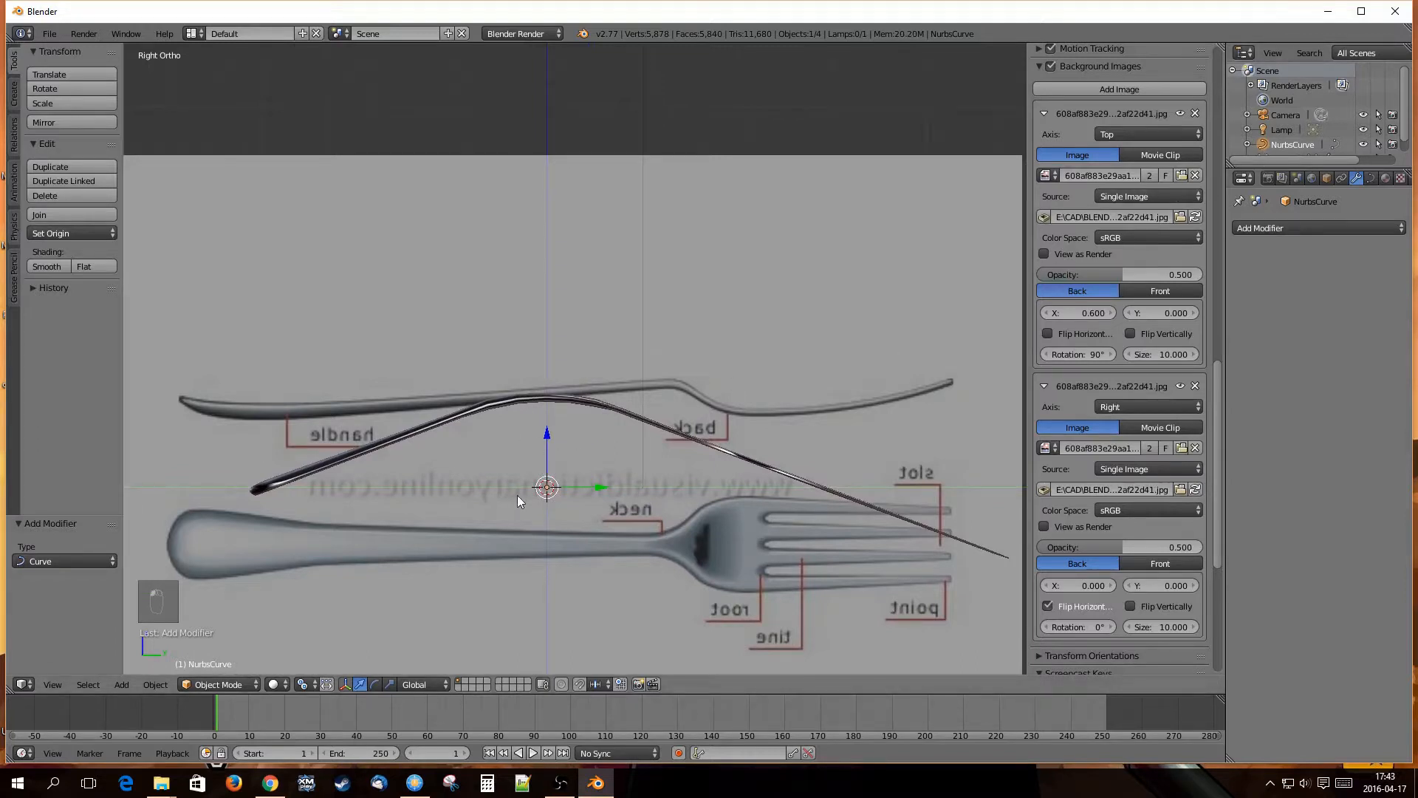
# Put the Nurbs curve in Edit Mode and enable Endpoint U and Bounds Clamp in its curve settings.
pyautogui.press('Tab')
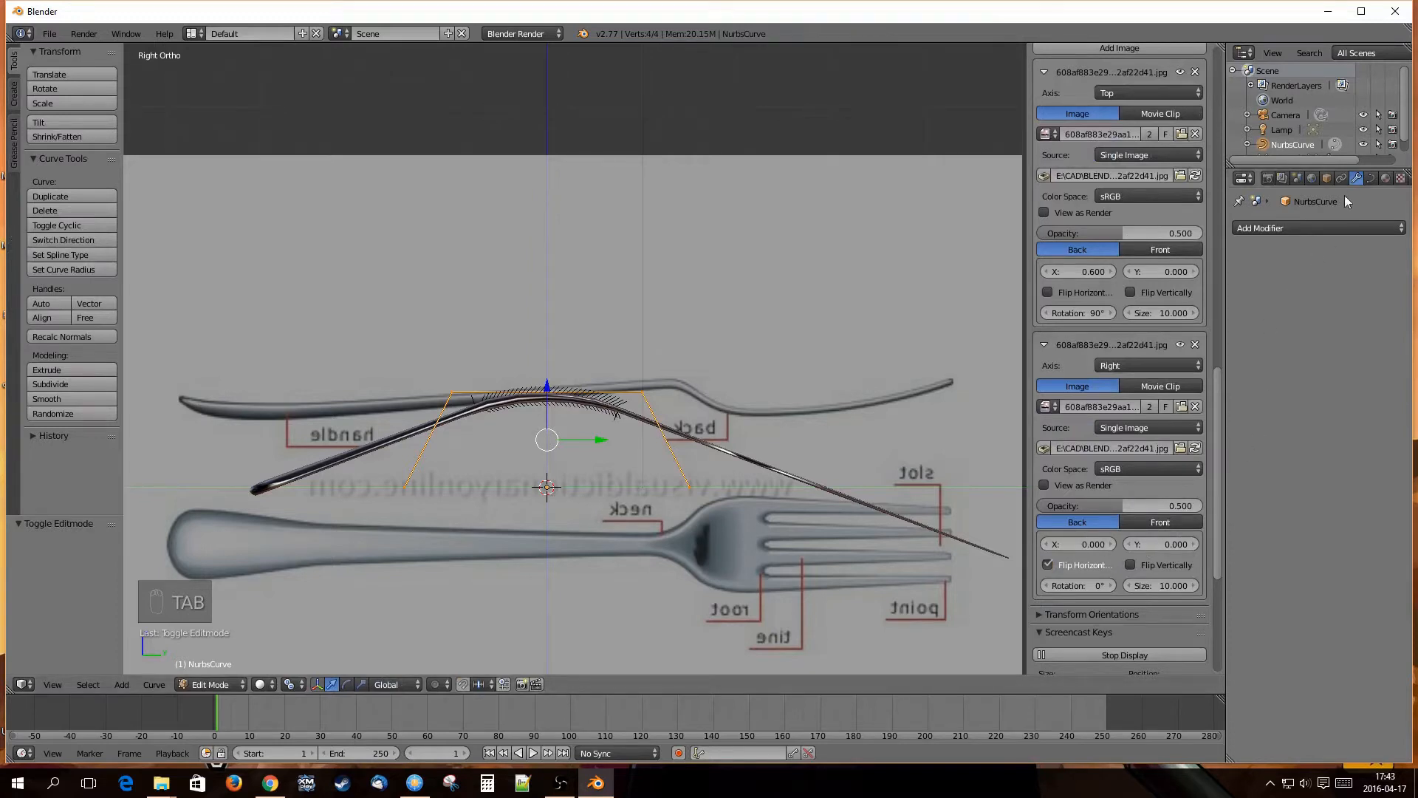
pyautogui.click(1371, 179)
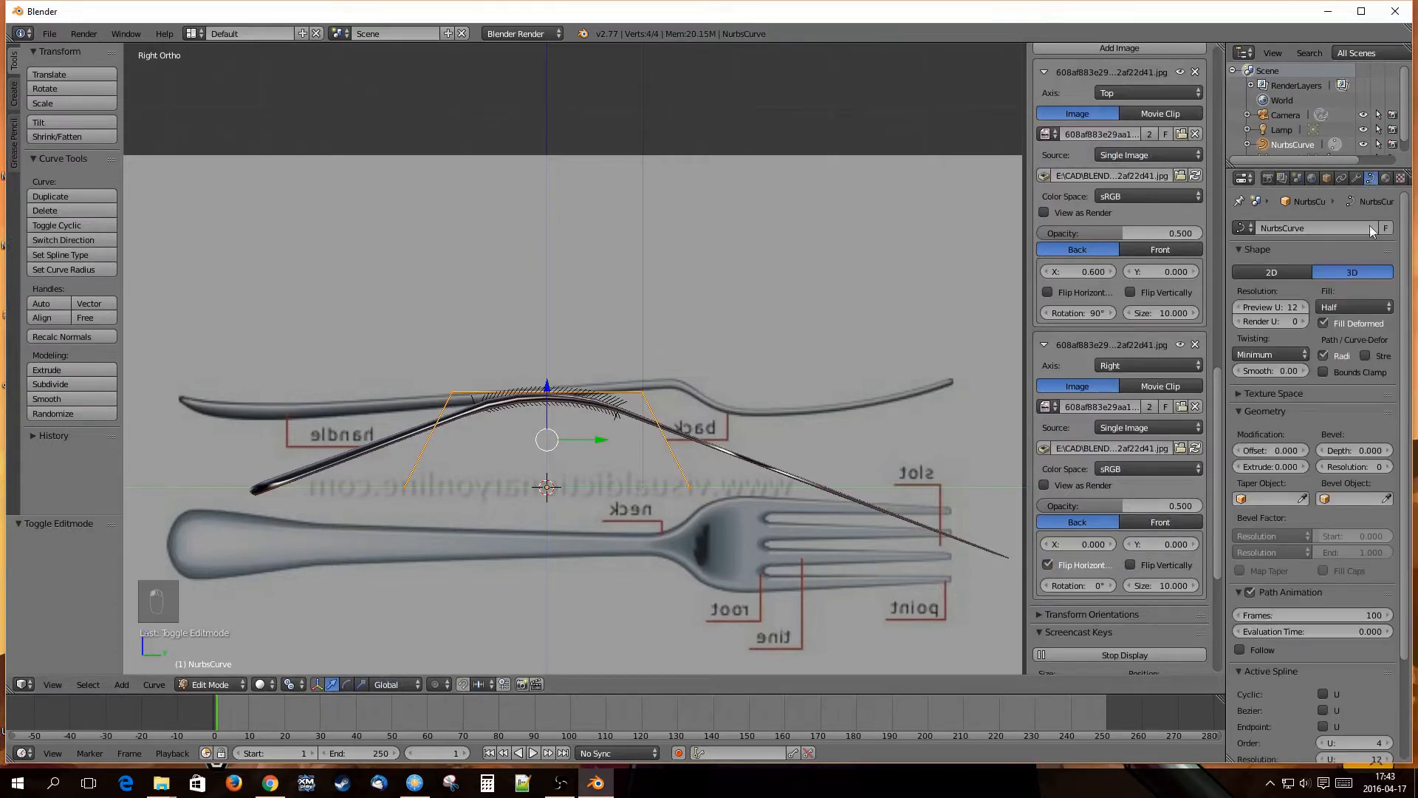
pyautogui.click(1322, 727)
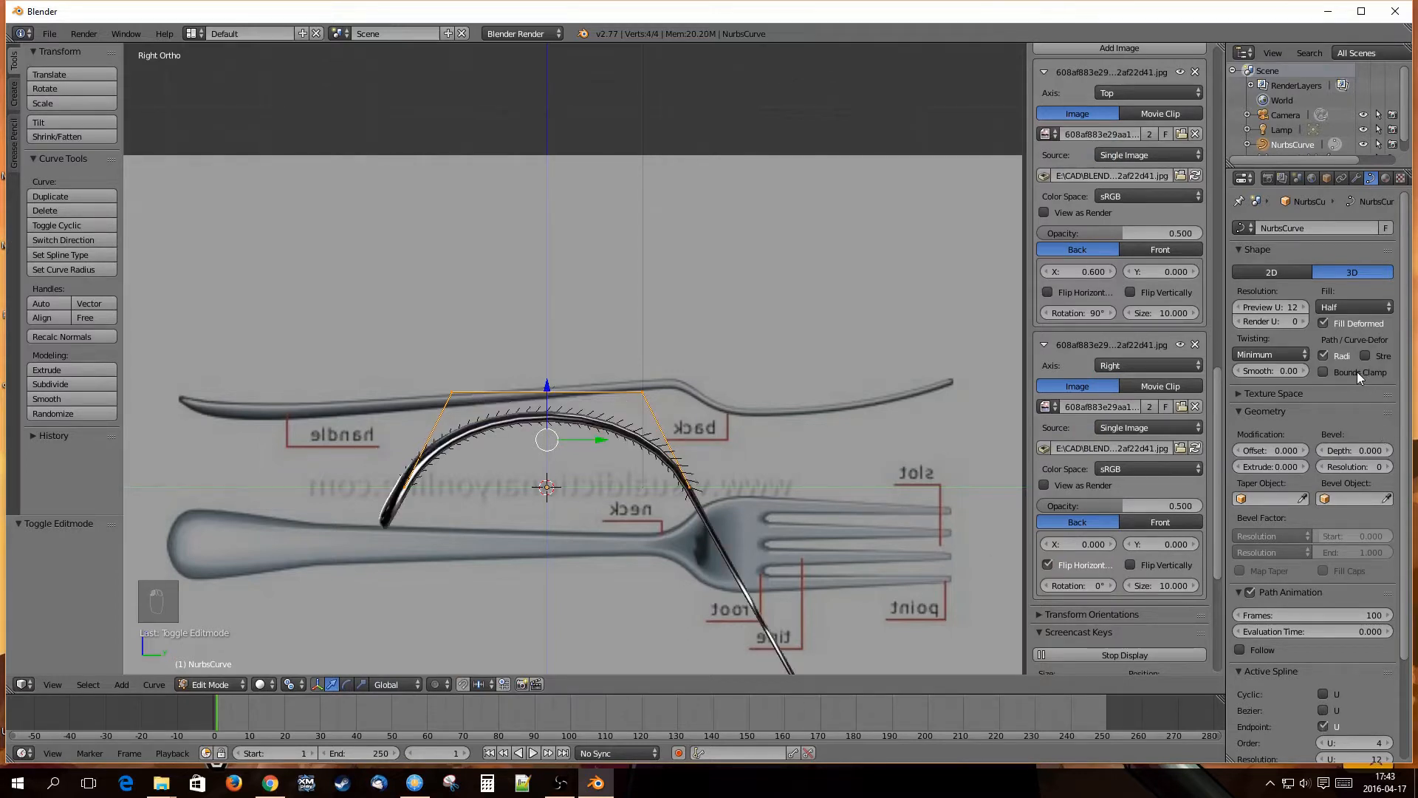
pyautogui.click(1324, 372)
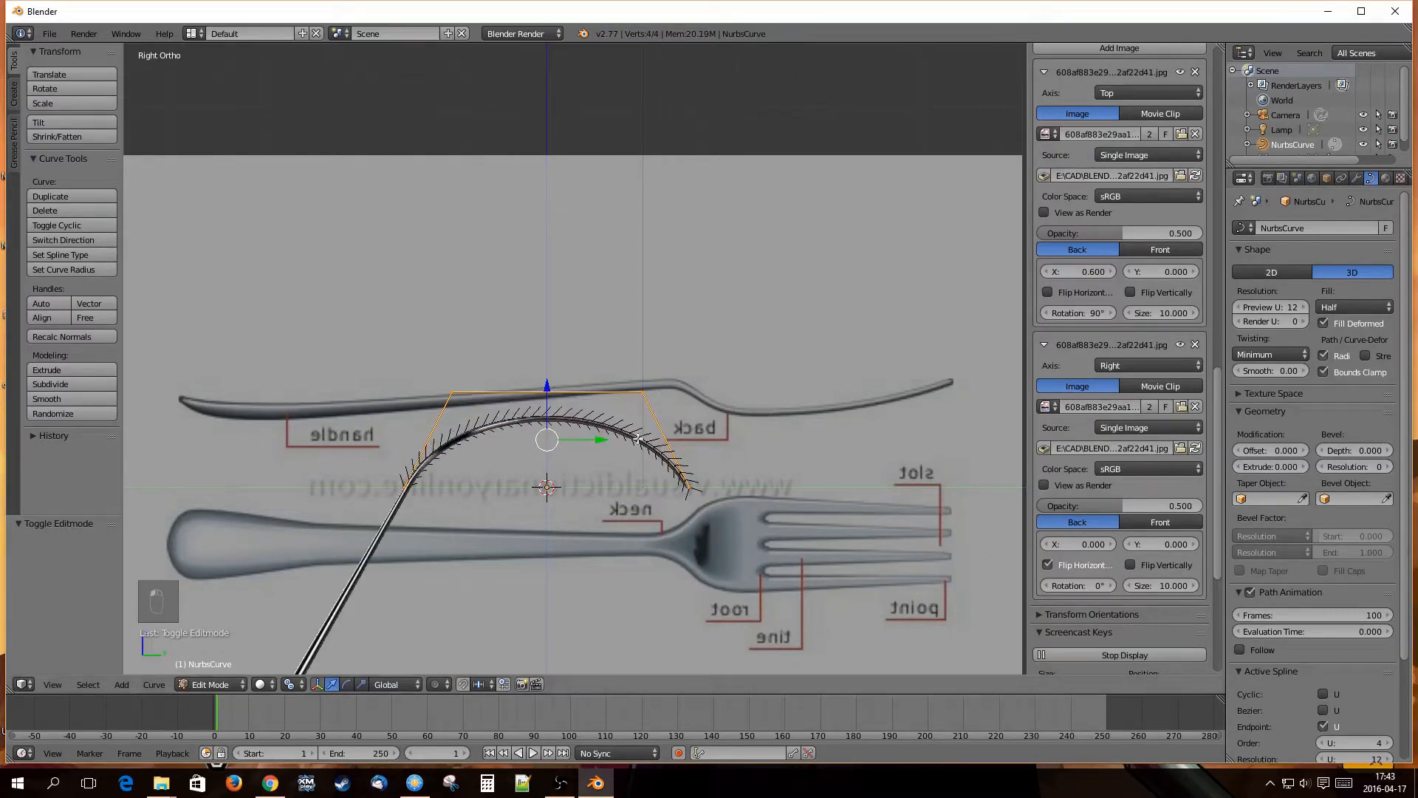
# Move the curve's four control points onto the reference side profile, spreading them from the tine tip back to the fork's back.
pyautogui.rightClick(687, 487)
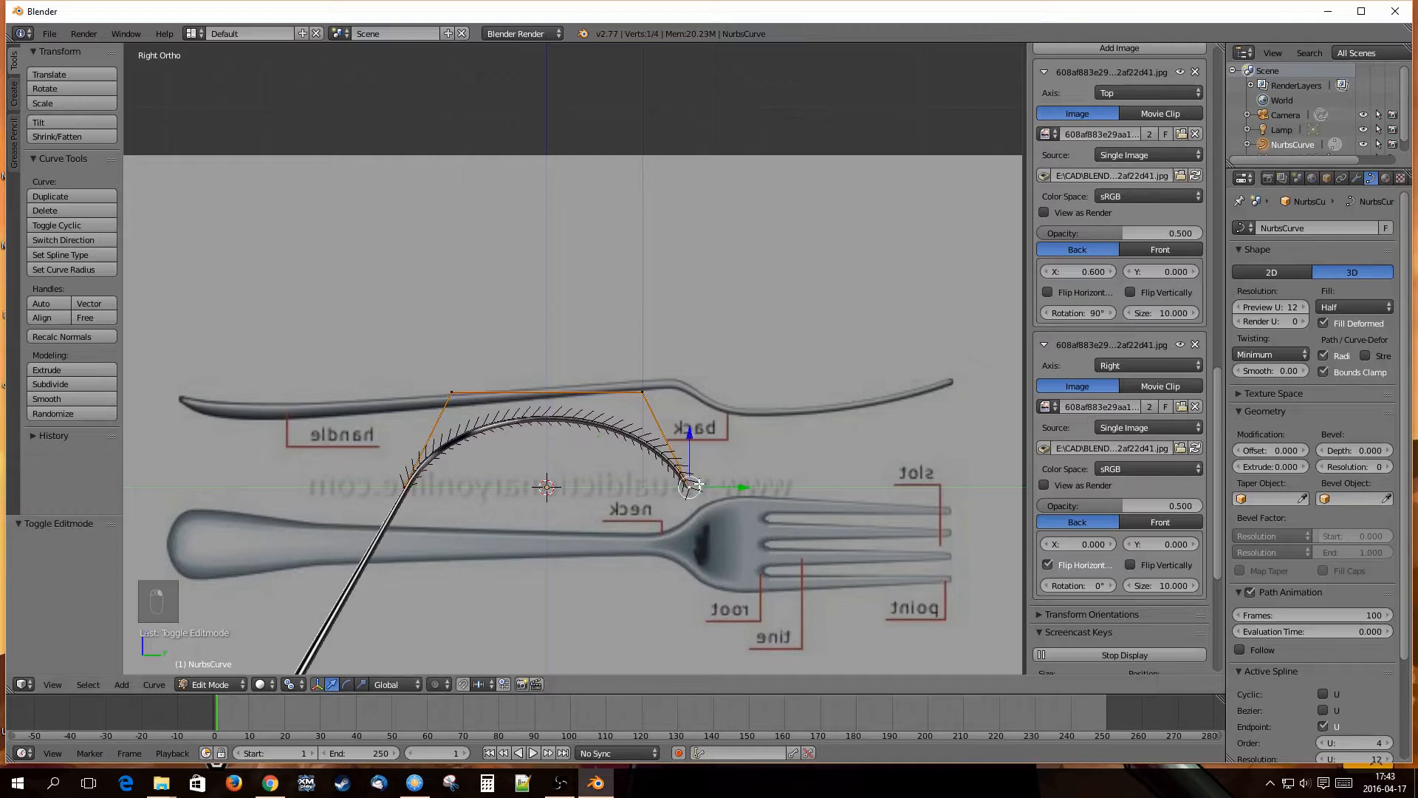
pyautogui.moveTo(698, 484); pyautogui.dragTo(959, 377)
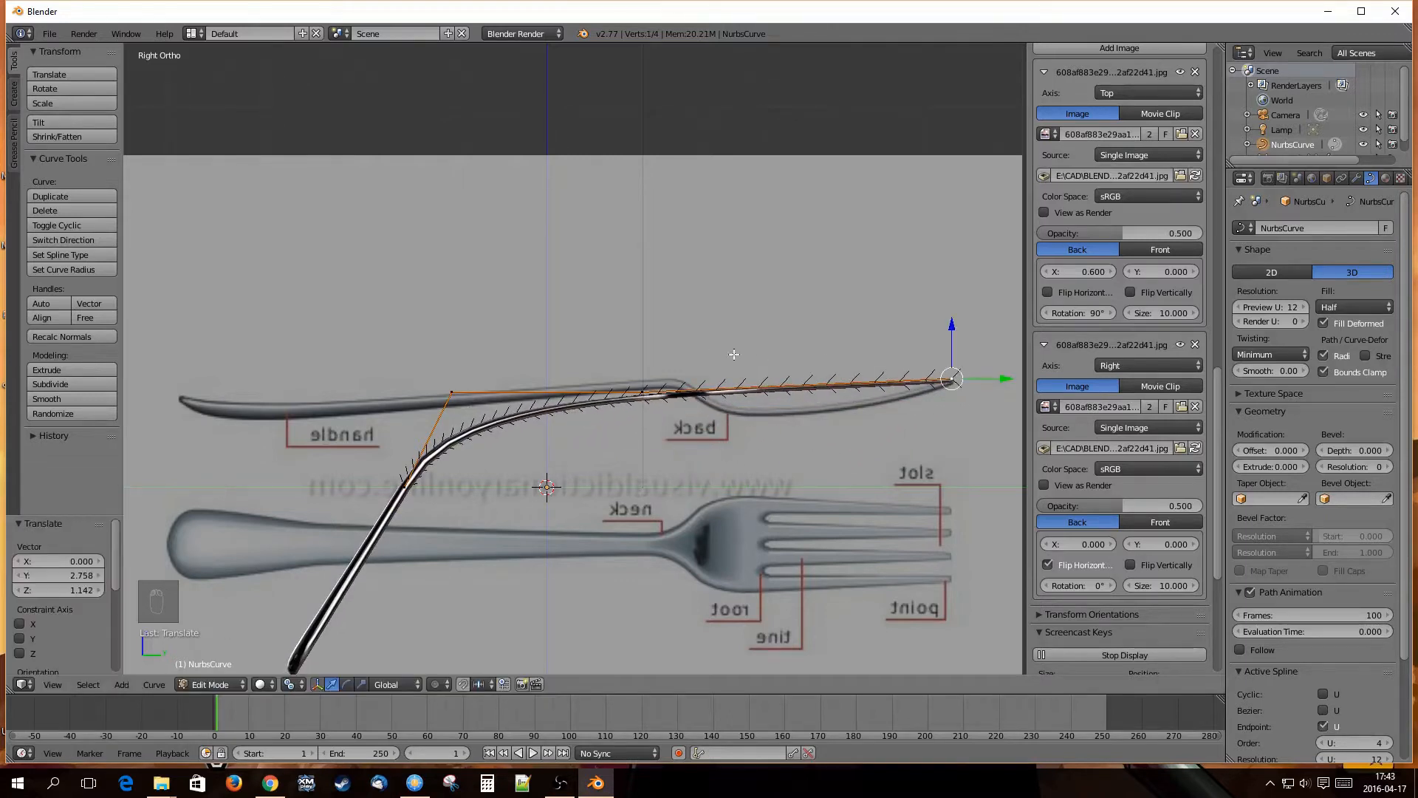
pyautogui.rightClick(644, 389)
pyautogui.moveTo(650, 386); pyautogui.dragTo(869, 420)
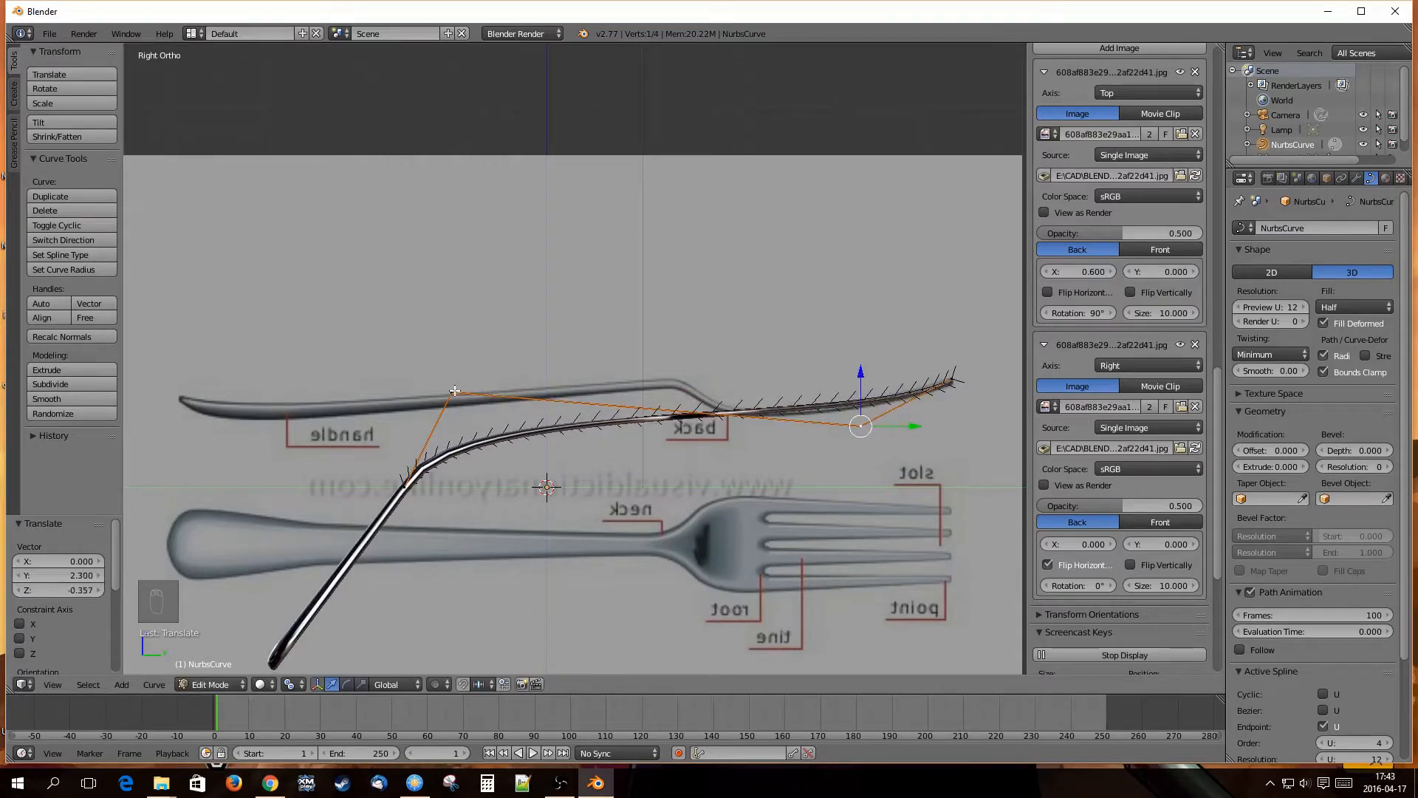
pyautogui.rightClick(454, 390)
pyautogui.moveTo(454, 391); pyautogui.dragTo(754, 415)
pyautogui.rightClick(398, 480)
pyautogui.moveTo(397, 480); pyautogui.dragTo(727, 390)
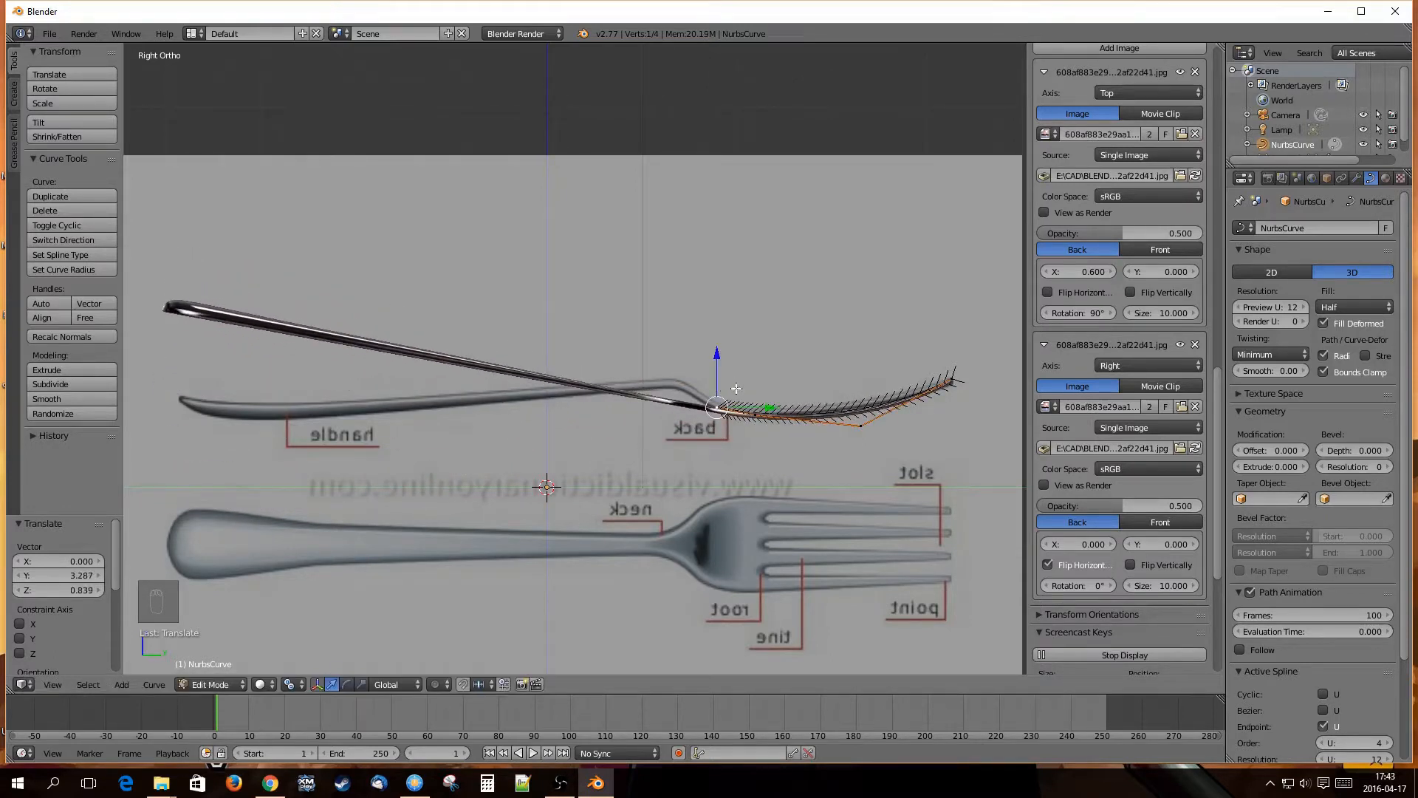
# Extend the curve from the fork's back with four new points, following the reference profile over the neck bend and partway along the handle.
pyautogui.scroll(2, 691, 389)
pyautogui.scroll(2, 741, 408)
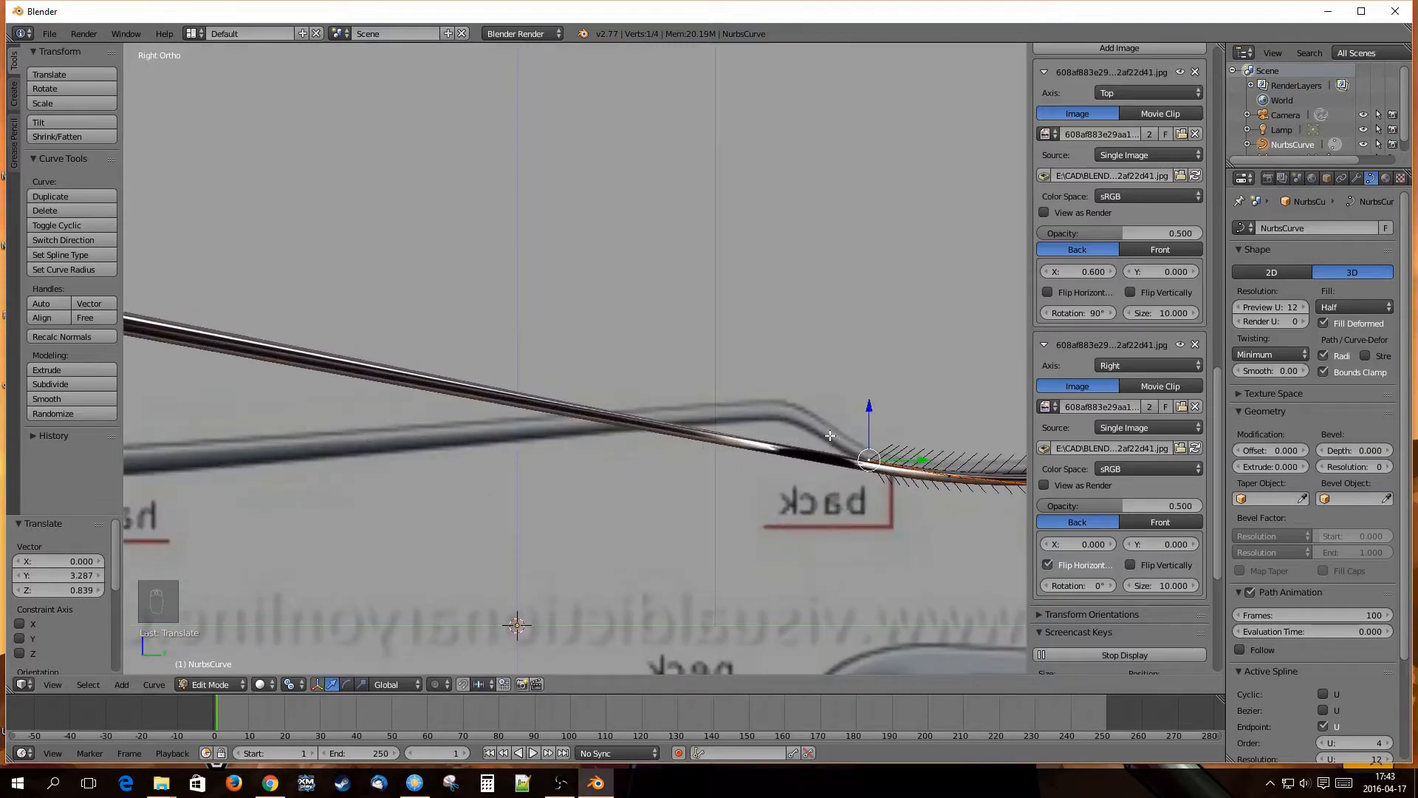
pyautogui.keyDown('ctrl'); pyautogui.click(813, 419); pyautogui.keyUp('ctrl')
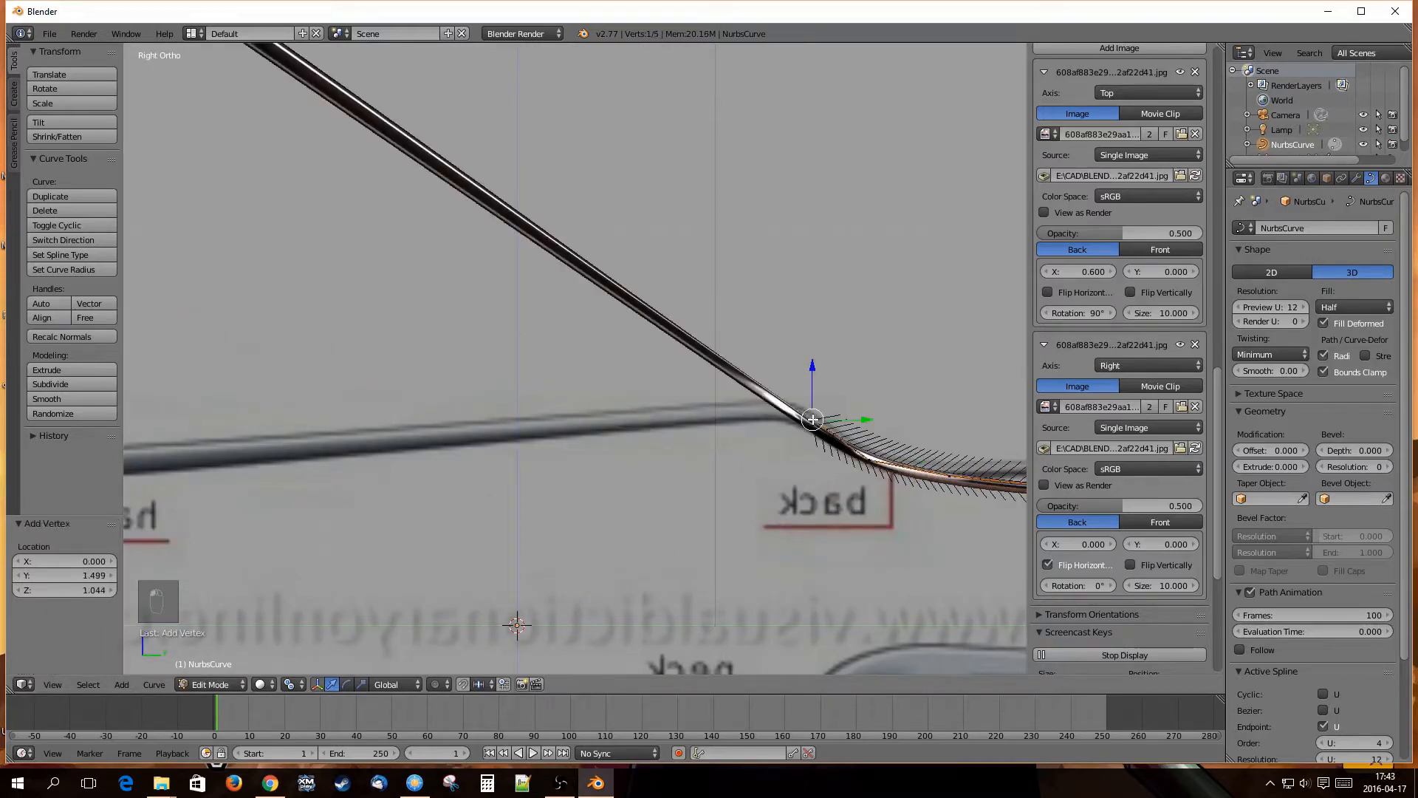
pyautogui.keyDown('ctrl'); pyautogui.click(782, 404); pyautogui.keyUp('ctrl')
pyautogui.keyDown('ctrl'); pyautogui.click(743, 410); pyautogui.keyUp('ctrl')
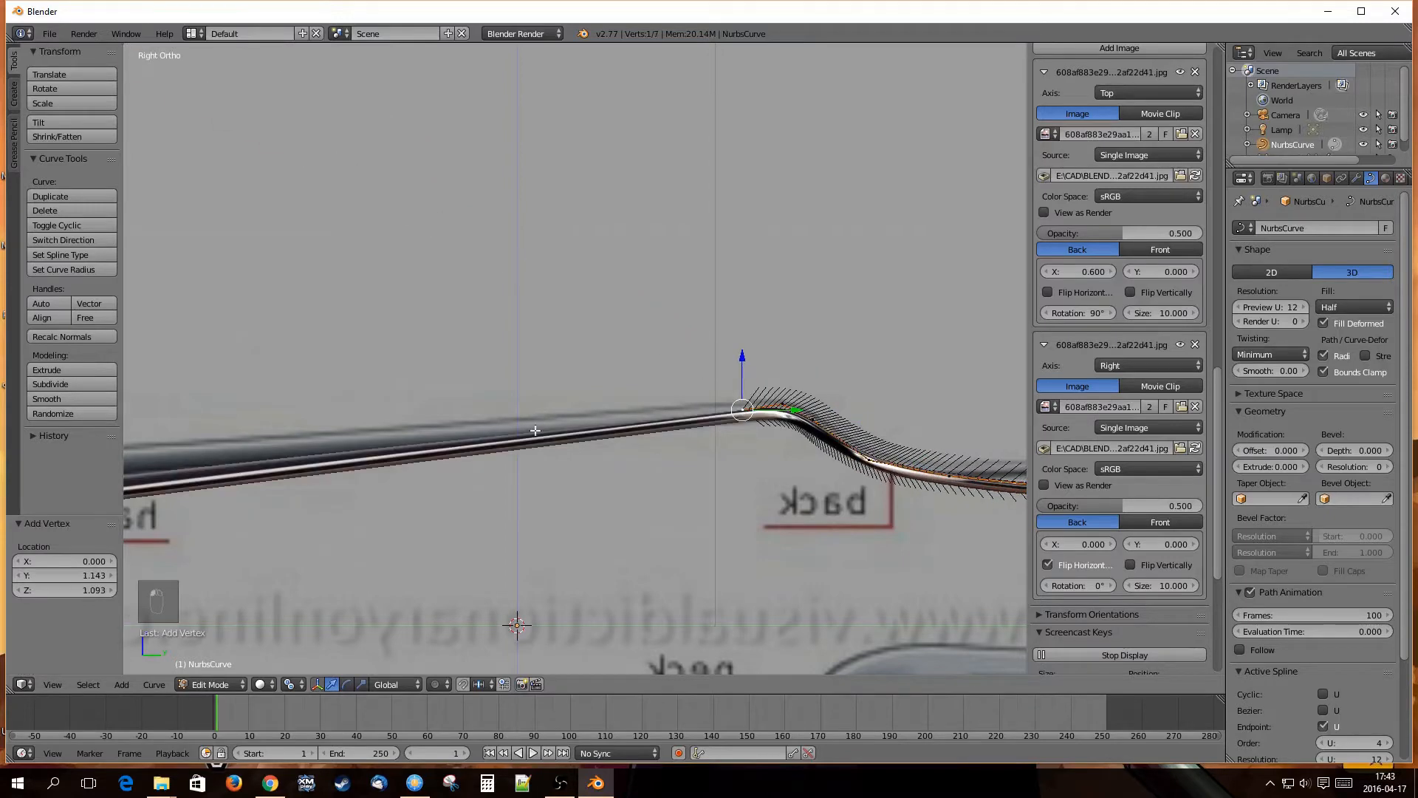
pyautogui.keyDown('ctrl'); pyautogui.click(396, 442); pyautogui.keyUp('ctrl')
pyautogui.scroll(-4, 396, 441)
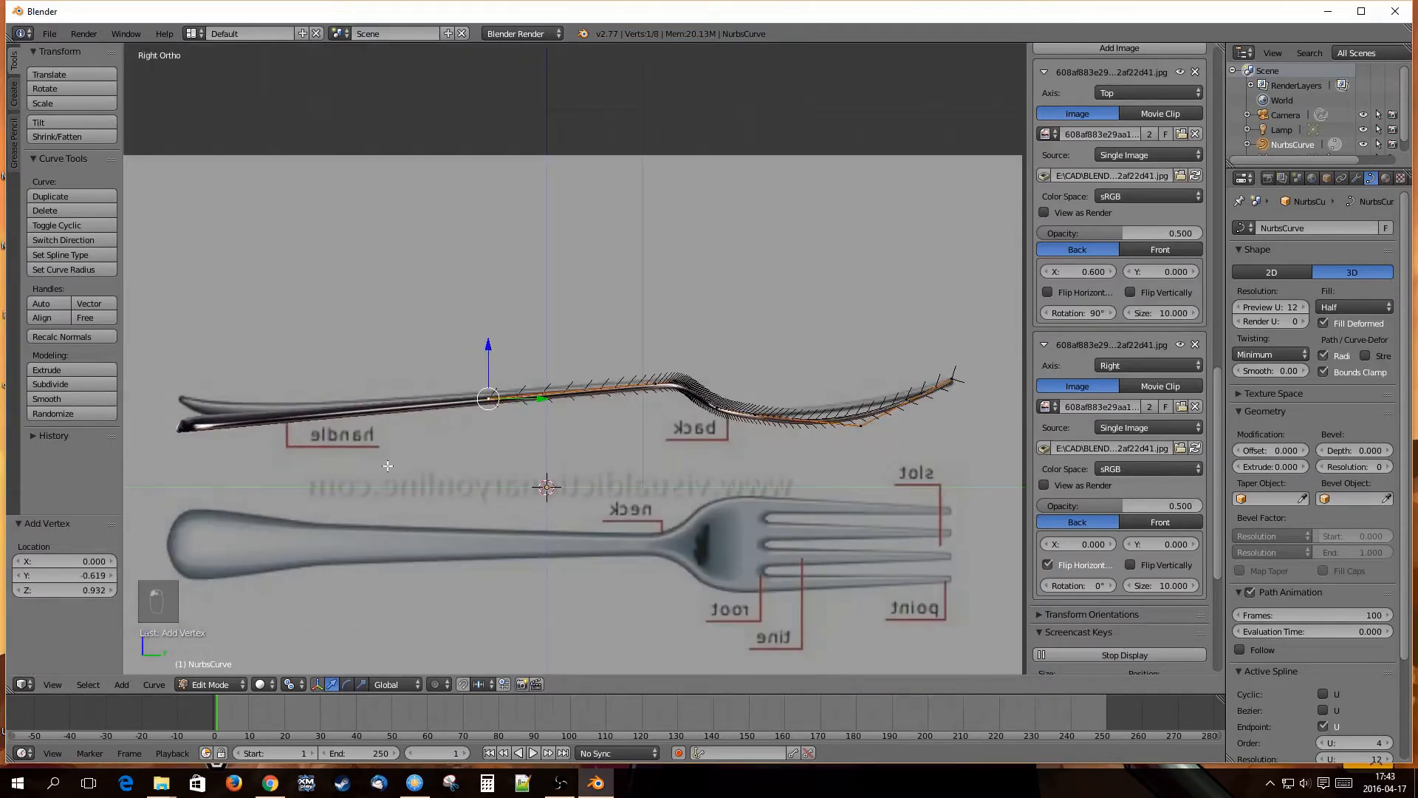
# Extend the curve with three more points along the rest of the handle, ending at the raised tip of the reference profile.
pyautogui.keyDown('shift'); pyautogui.moveTo(387, 465); pyautogui.dragTo(695, 489, button='middle'); pyautogui.keyUp('shift')
pyautogui.keyDown('ctrl'); pyautogui.click(574, 437); pyautogui.keyUp('ctrl')
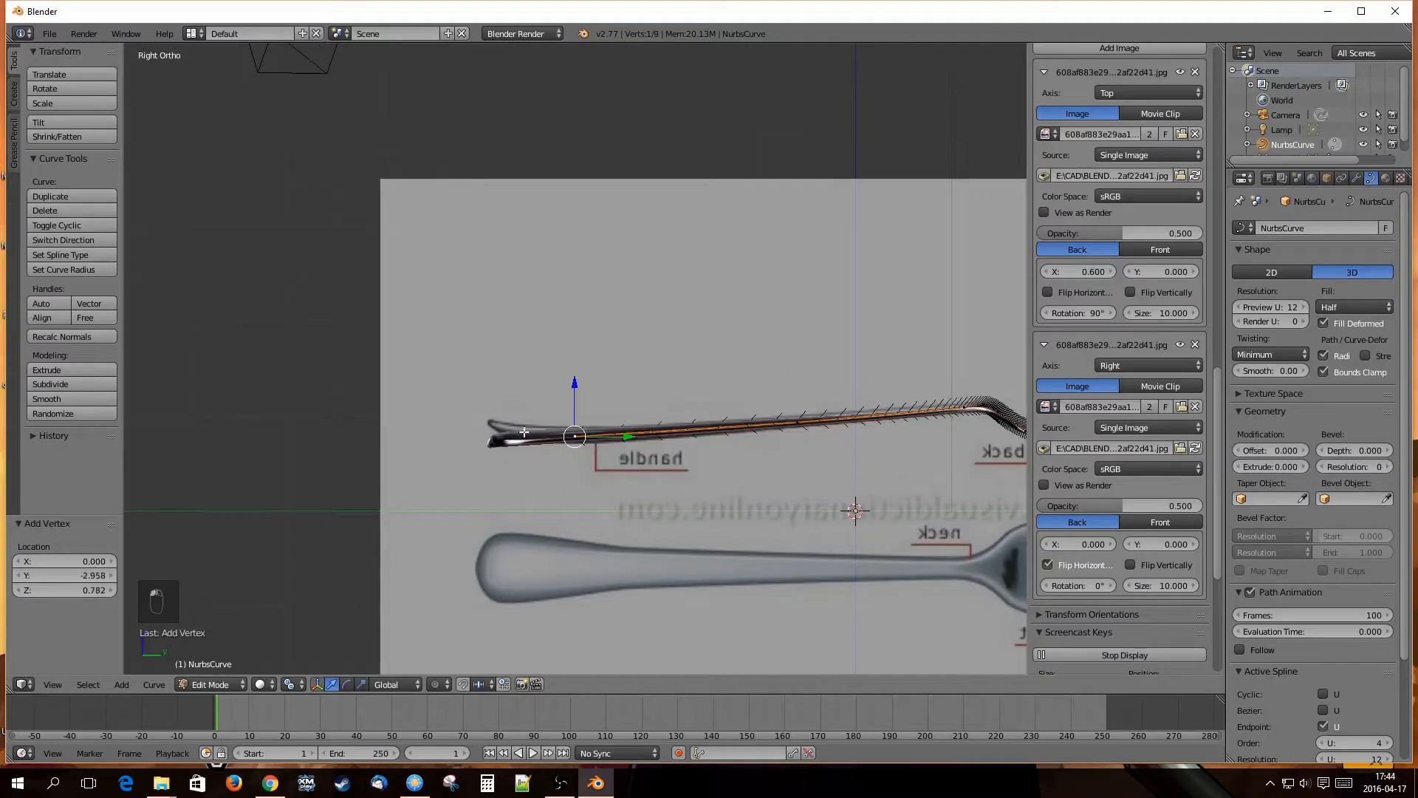
pyautogui.keyDown('ctrl'); pyautogui.click(510, 431); pyautogui.keyUp('ctrl')
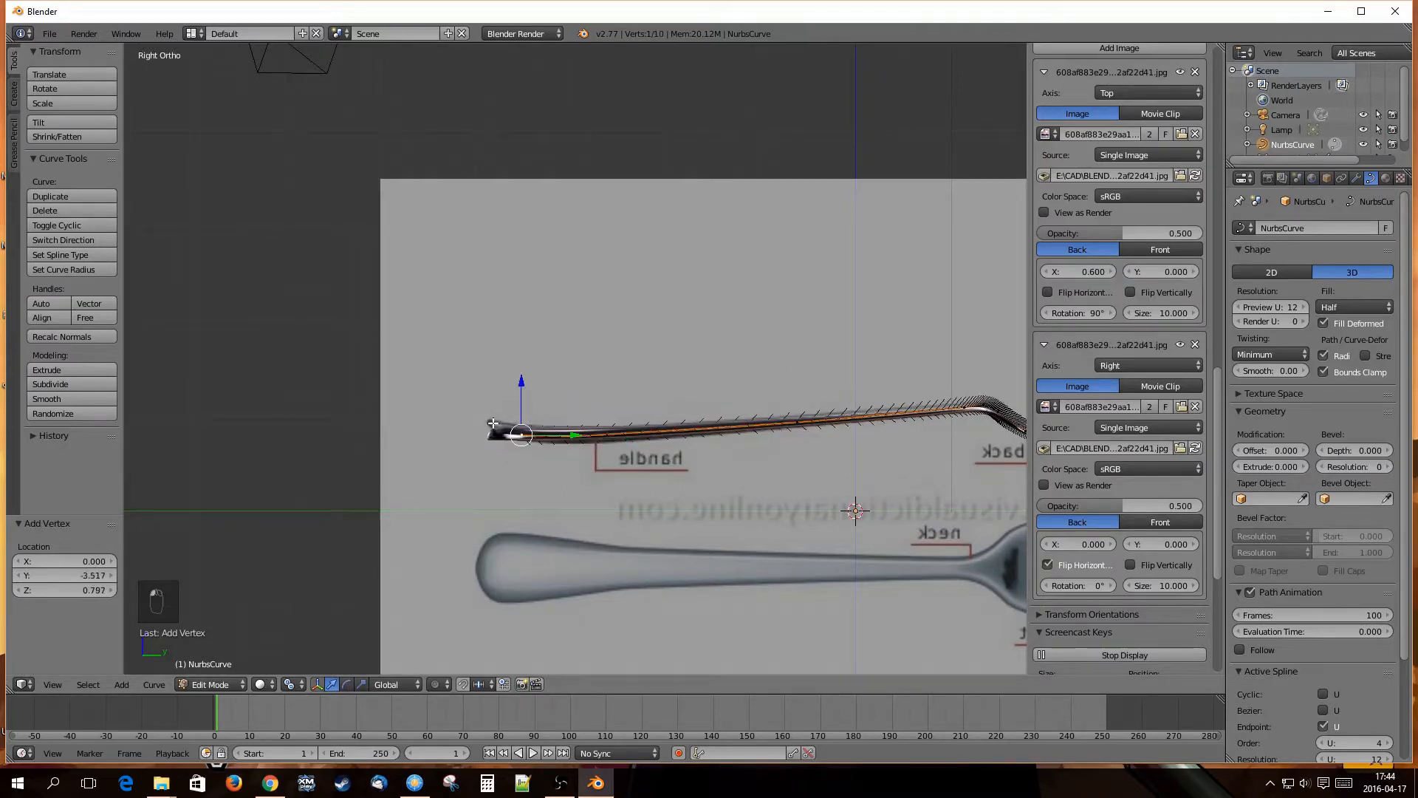
pyautogui.keyDown('ctrl'); pyautogui.click(493, 423); pyautogui.keyUp('ctrl')
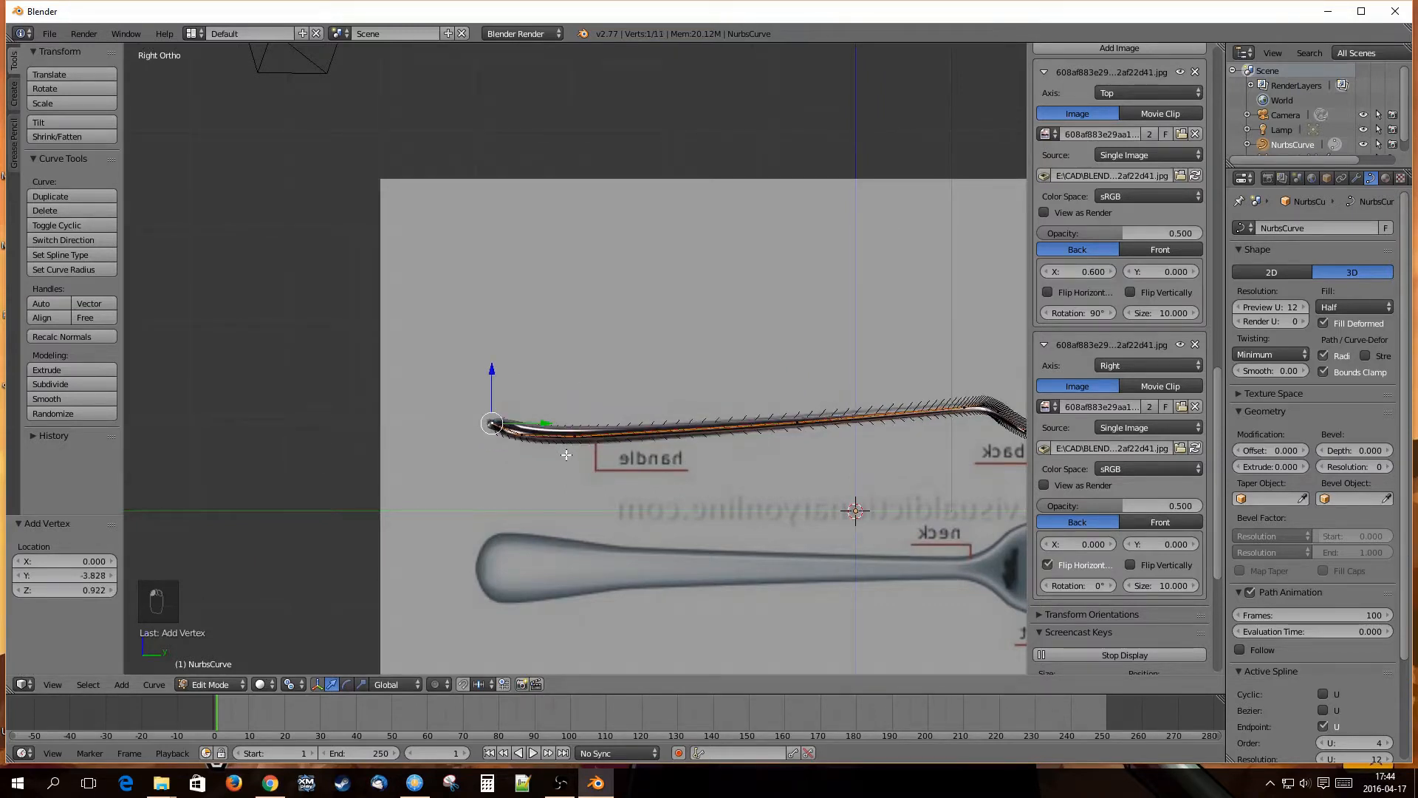
# Raise the control point beneath the tines about 0.184 in Z and fine-tune the height of the one by the fork's back to match the reference.
pyautogui.scroll(-3, 565, 458)
pyautogui.scroll(3, 708, 429)
pyautogui.scroll(-3, 910, 438)
pyautogui.scroll(4, 634, 452)
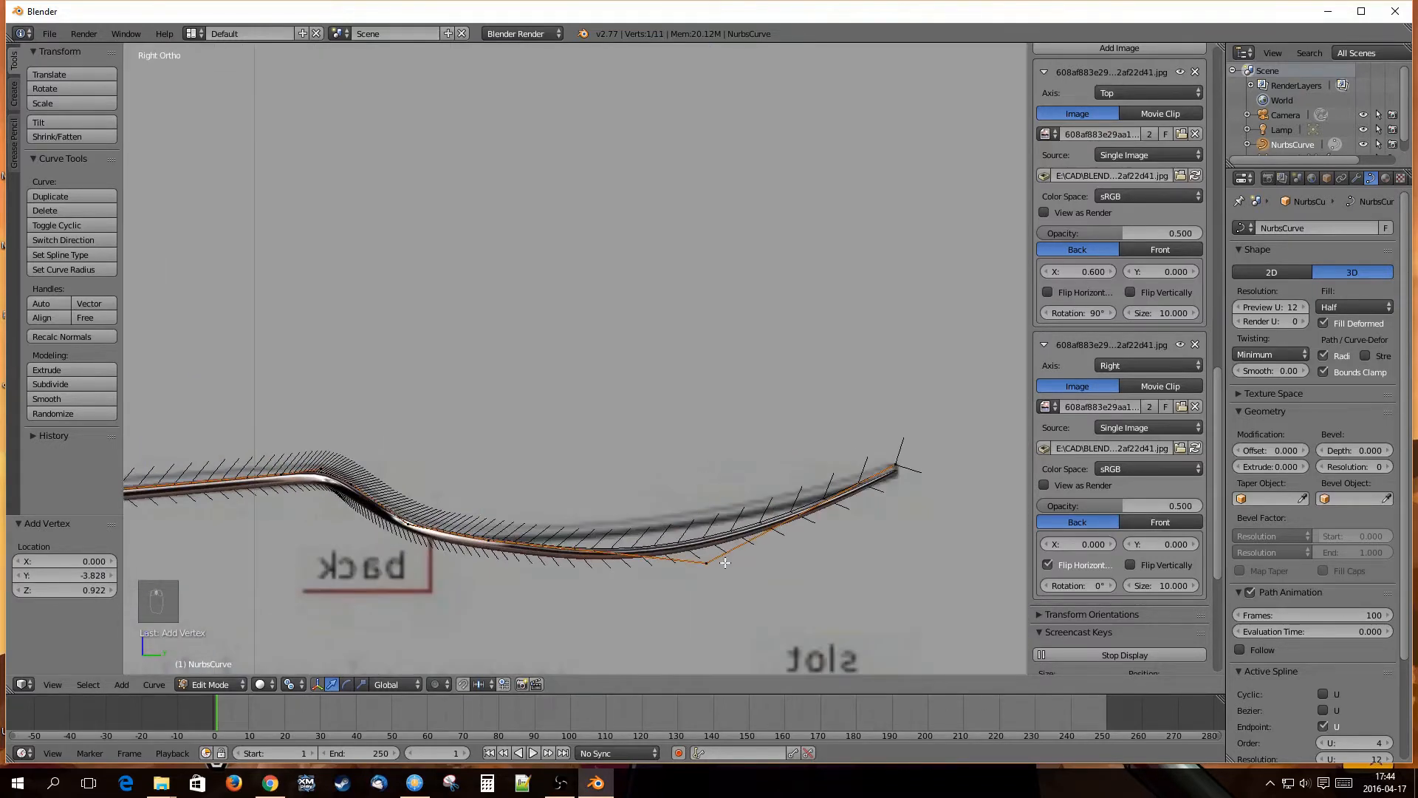
pyautogui.rightClick(706, 563)
pyautogui.moveTo(703, 525); pyautogui.dragTo(711, 481)
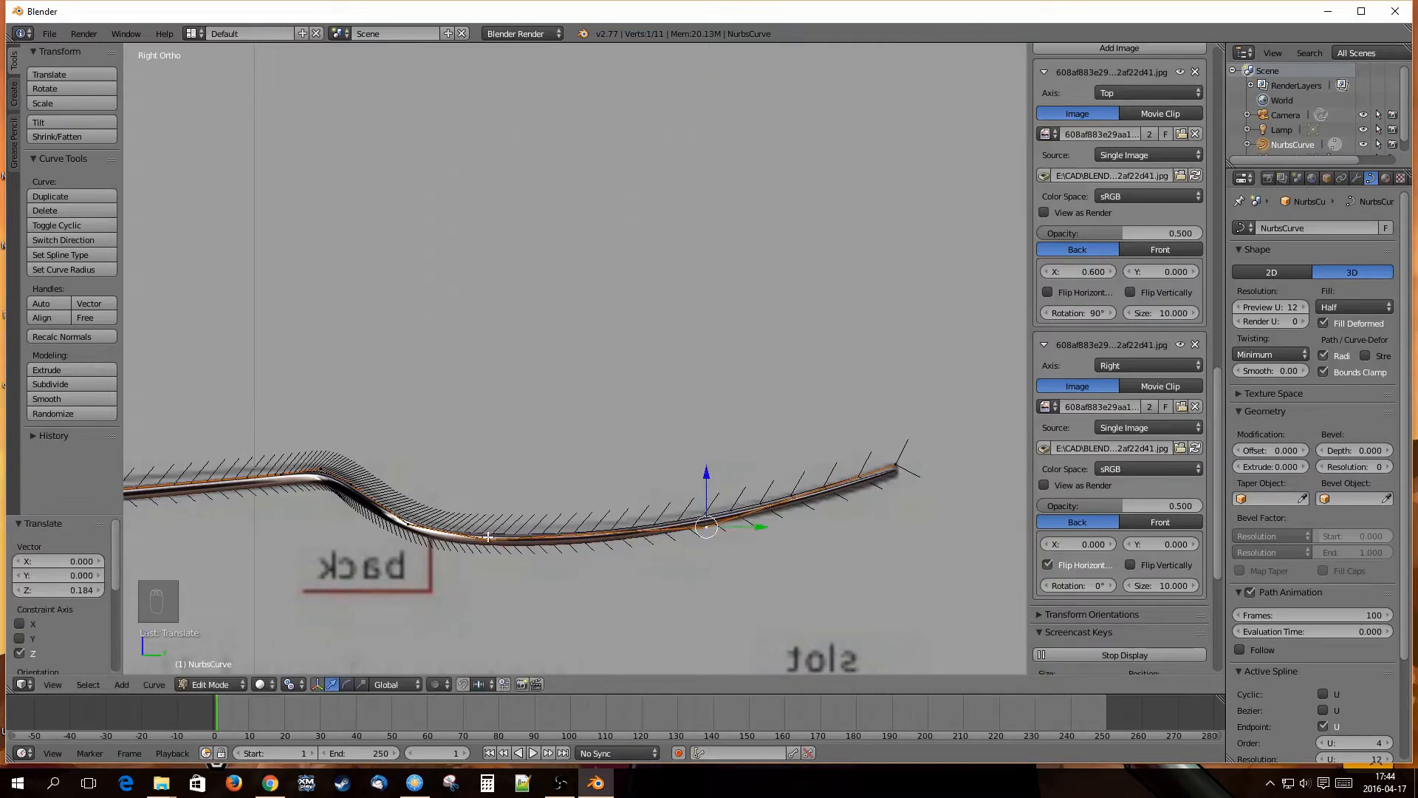
pyautogui.rightClick(489, 540)
pyautogui.moveTo(490, 494); pyautogui.dragTo(491, 482)
pyautogui.keyDown('shift'); pyautogui.moveTo(417, 517); pyautogui.dragTo(587, 514, button='middle'); pyautogui.keyUp('shift')
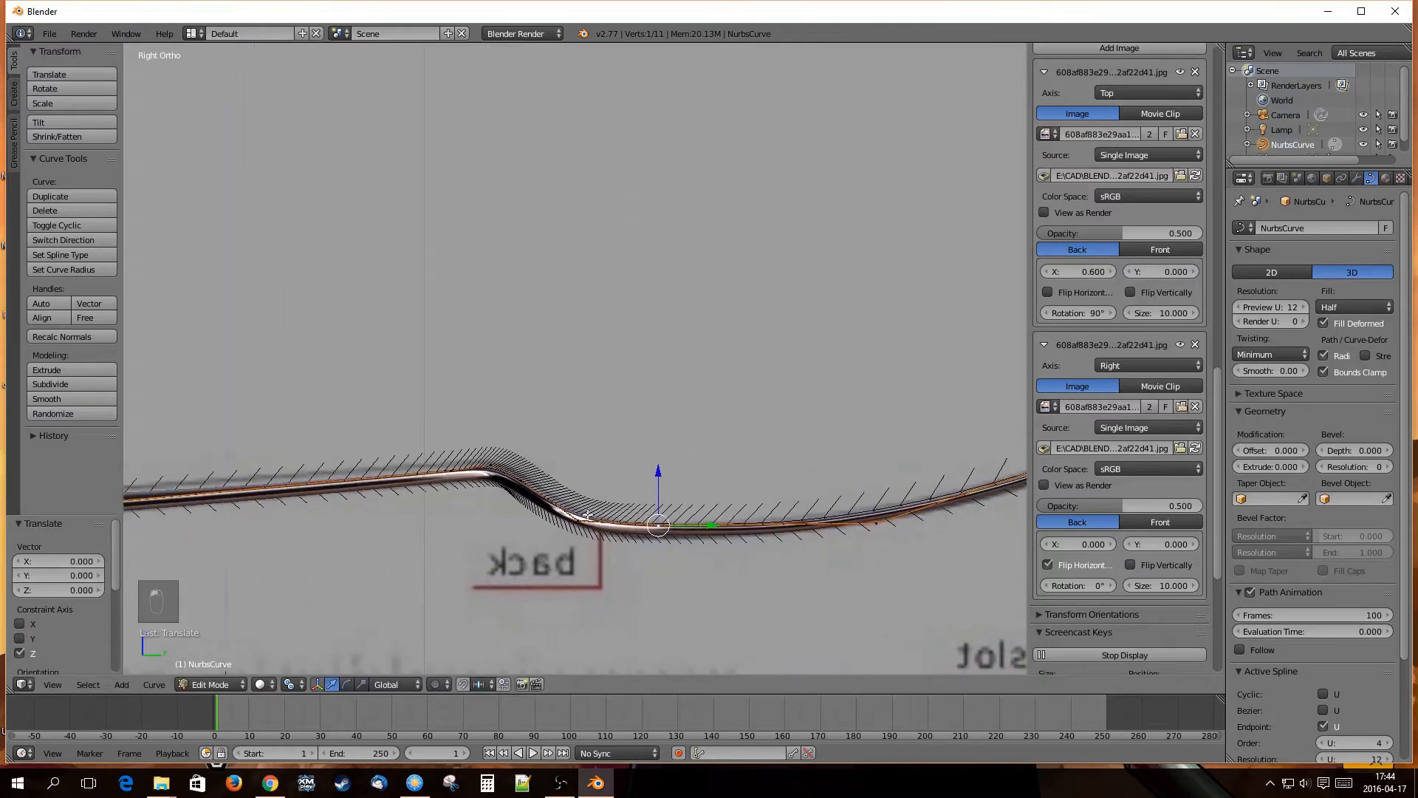
# Adjust the control points around the neck bend to the reference profile, shifting the one on the handle side about -0.059 in Y.
pyautogui.scroll(1, 579, 530)
pyautogui.rightClick(580, 554)
pyautogui.moveTo(577, 514); pyautogui.dragTo(474, 460)
pyautogui.rightClick(509, 503)
pyautogui.rightClick(472, 486)
pyautogui.keyDown('shift'); pyautogui.moveTo(405, 535); pyautogui.dragTo(667, 569, button='middle'); pyautogui.keyUp('shift')
pyautogui.rightClick(687, 530)
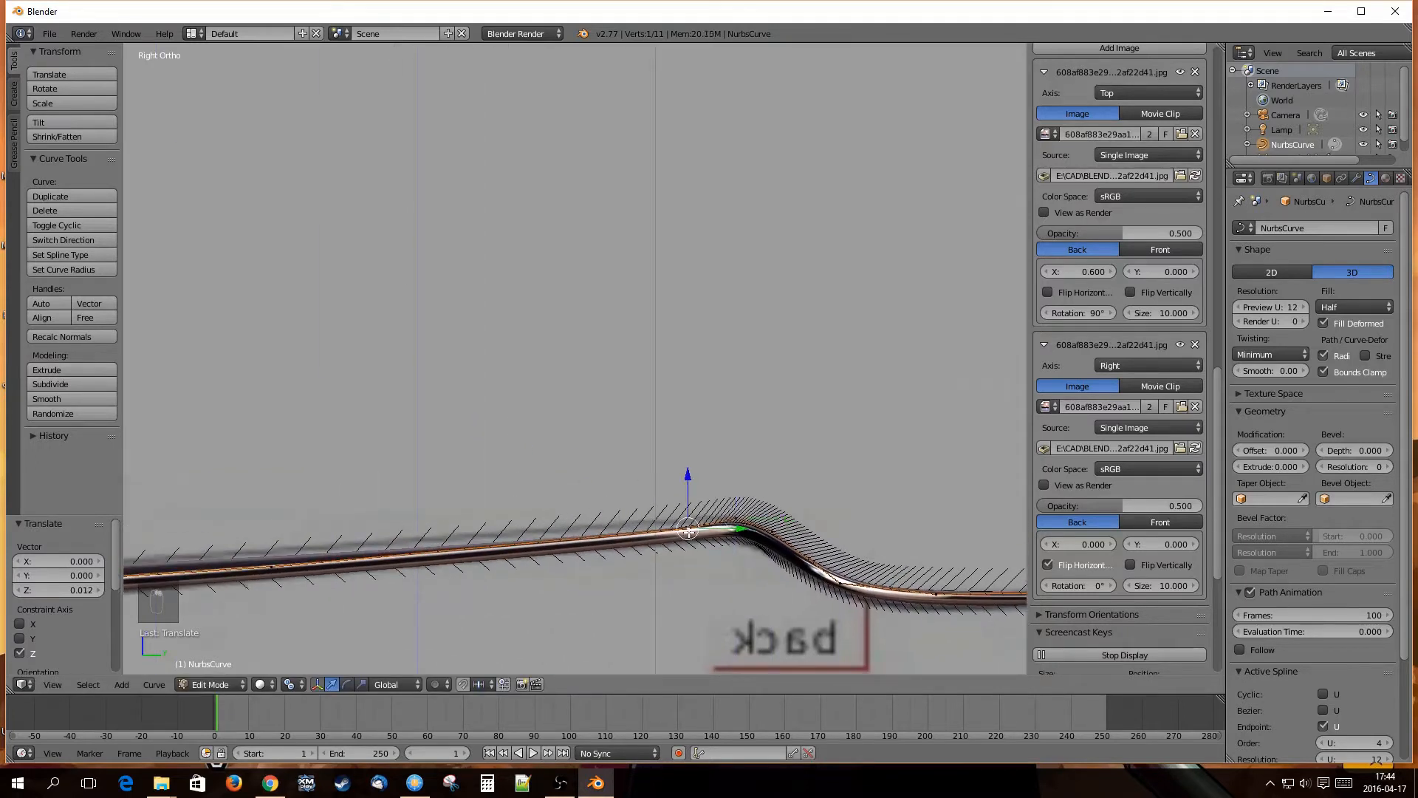
pyautogui.moveTo(687, 503); pyautogui.dragTo(732, 525)
pyautogui.scroll(-2, 605, 578)
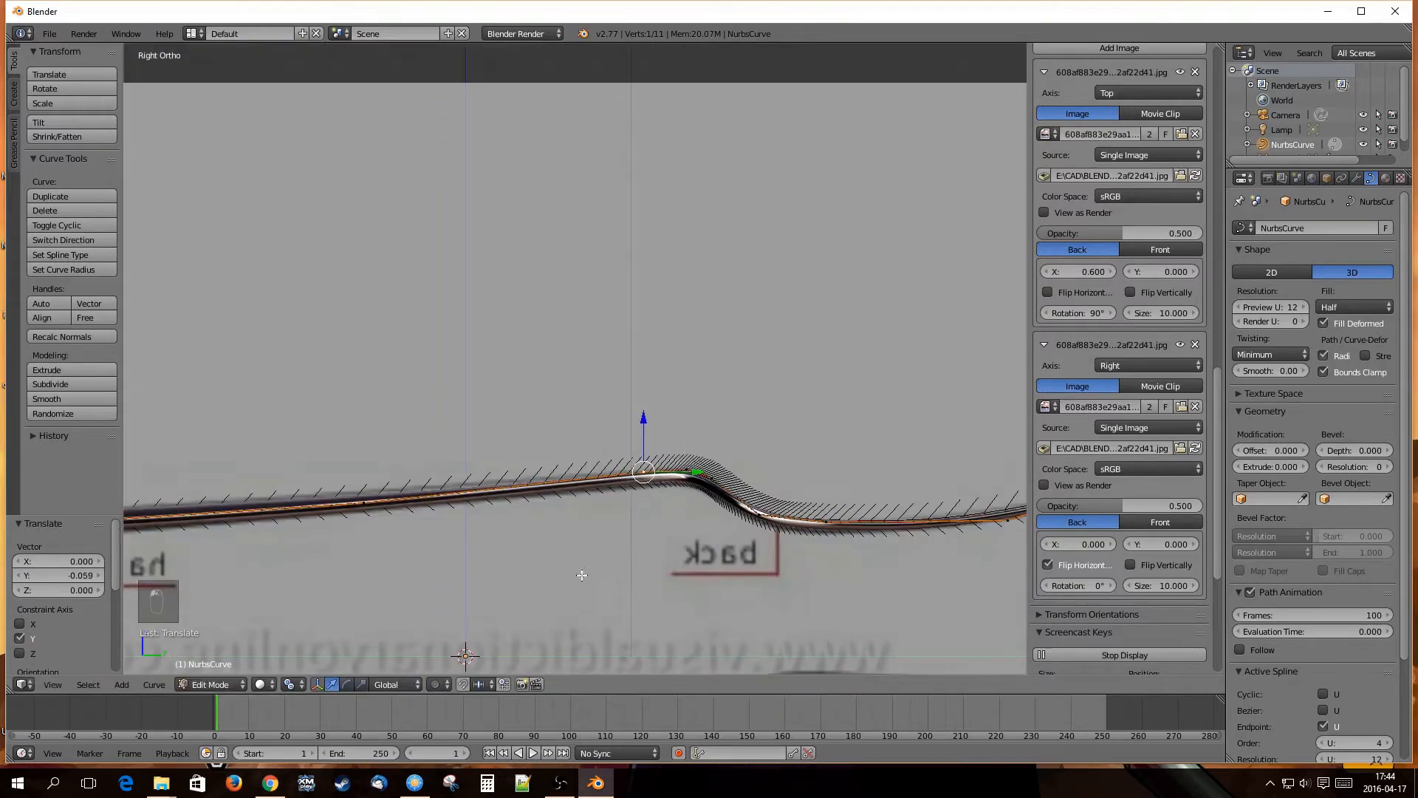
# Fit the handle's control points to the reference: raise the mid-handle point about 0.022, shift the next about 0.301 in Y, and adjust the one before the tip.
pyautogui.keyDown('shift'); pyautogui.moveTo(447, 562); pyautogui.dragTo(840, 601, button='middle'); pyautogui.keyUp('shift')
pyautogui.rightClick(761, 544)
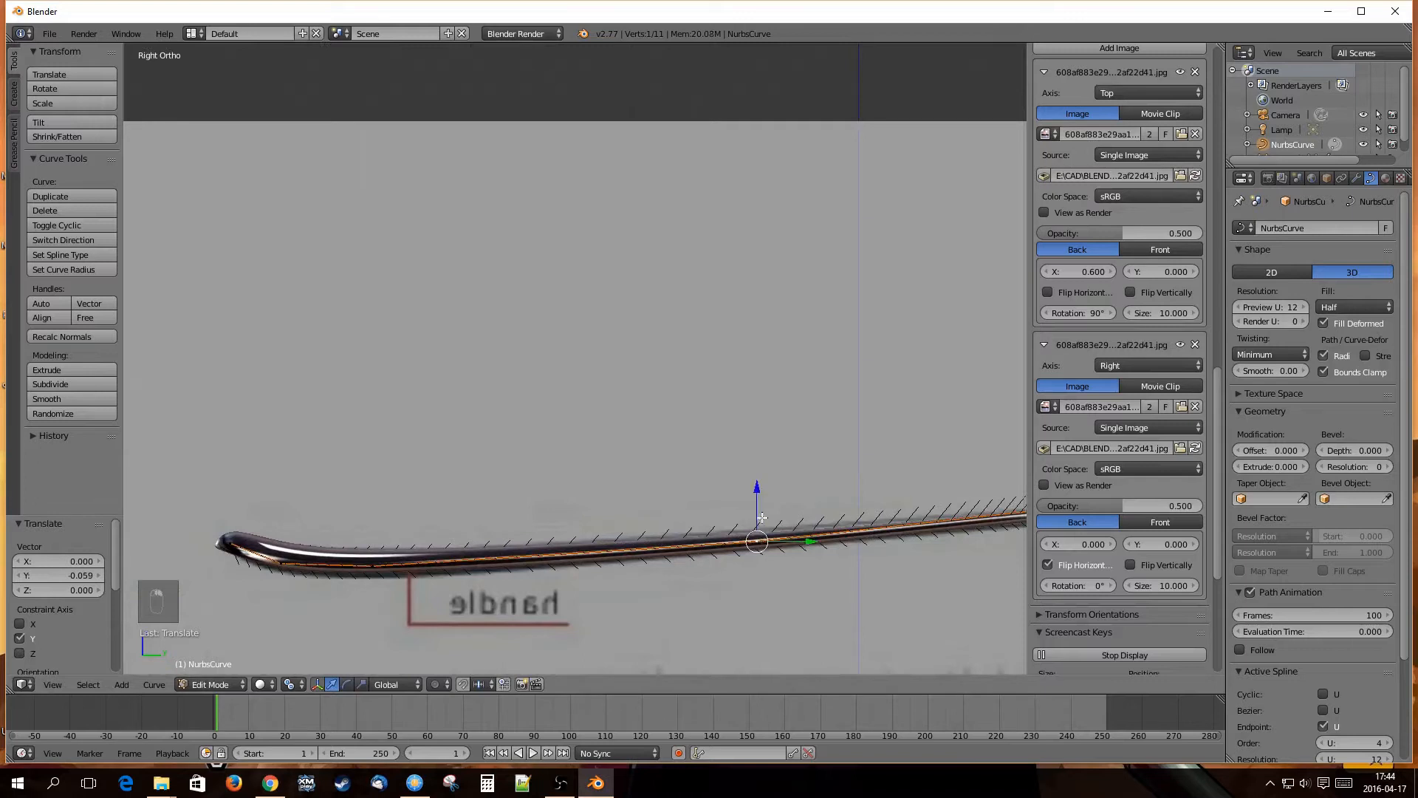
pyautogui.moveTo(757, 515); pyautogui.dragTo(757, 508)
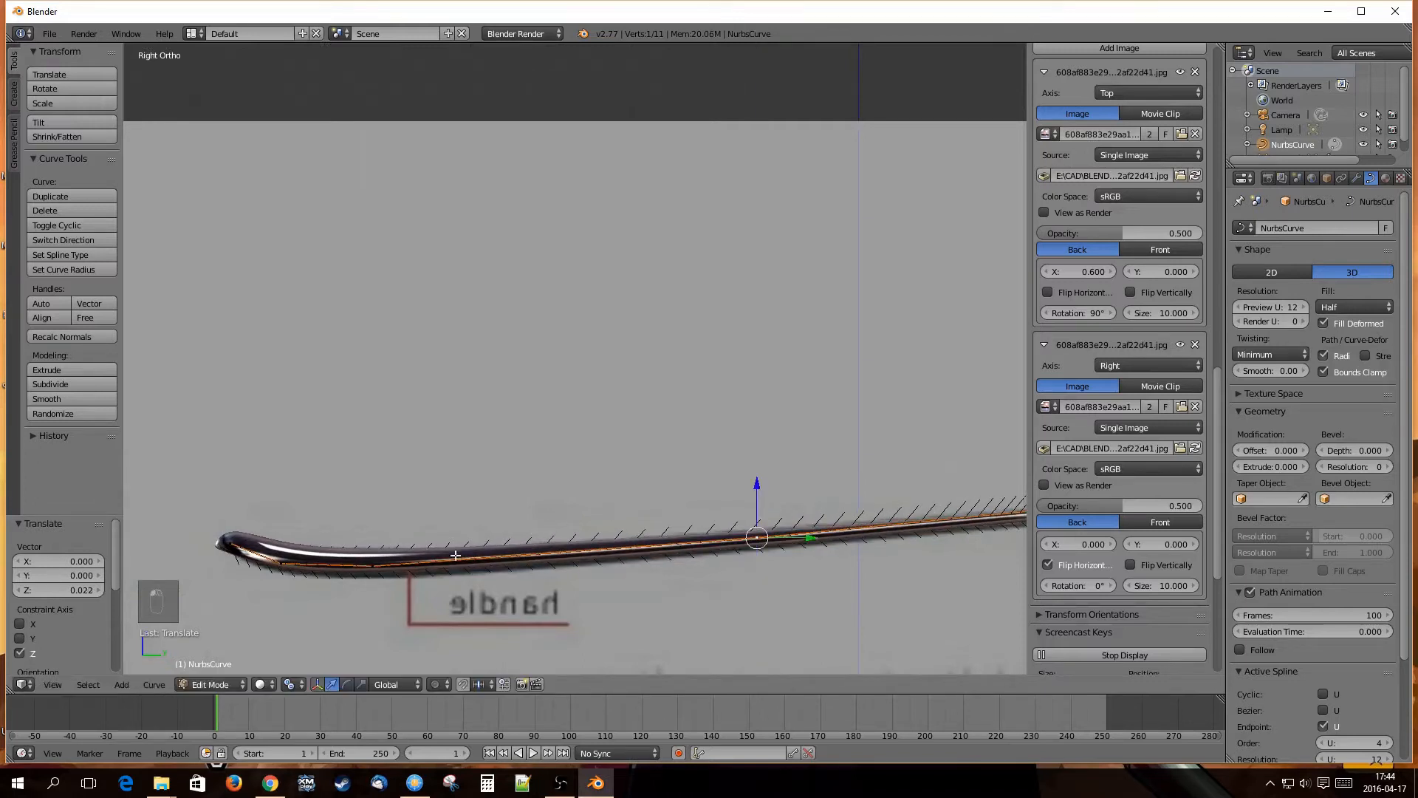
pyautogui.rightClick(374, 566)
pyautogui.moveTo(377, 523); pyautogui.dragTo(475, 569)
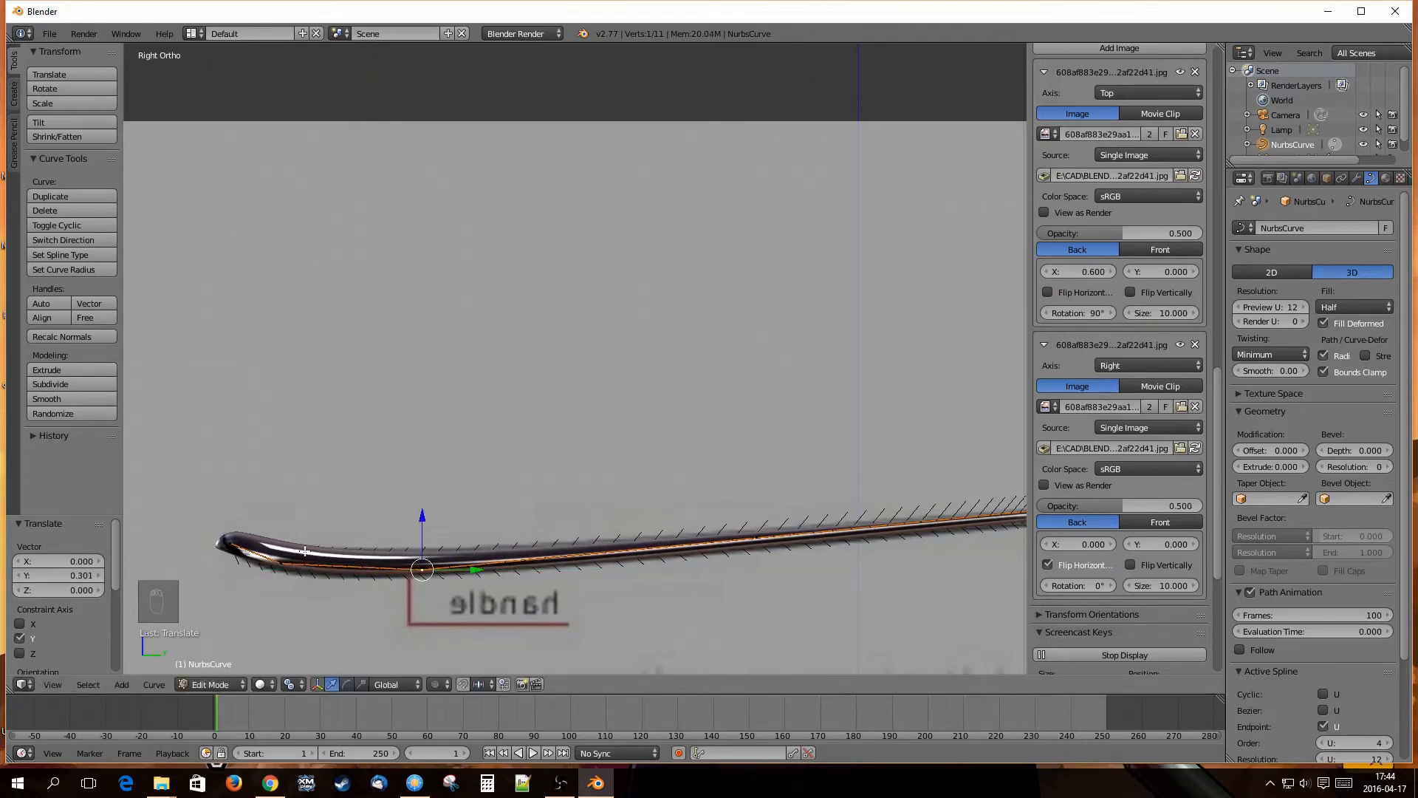
pyautogui.rightClick(286, 563)
pyautogui.moveTo(330, 565); pyautogui.dragTo(344, 564)
pyautogui.moveTo(296, 511); pyautogui.dragTo(301, 517)
# Deselect all curve points and return to Object Mode with the bent fork in an angled 3D view.
pyautogui.press('a')
pyautogui.scroll(-4, 537, 534)
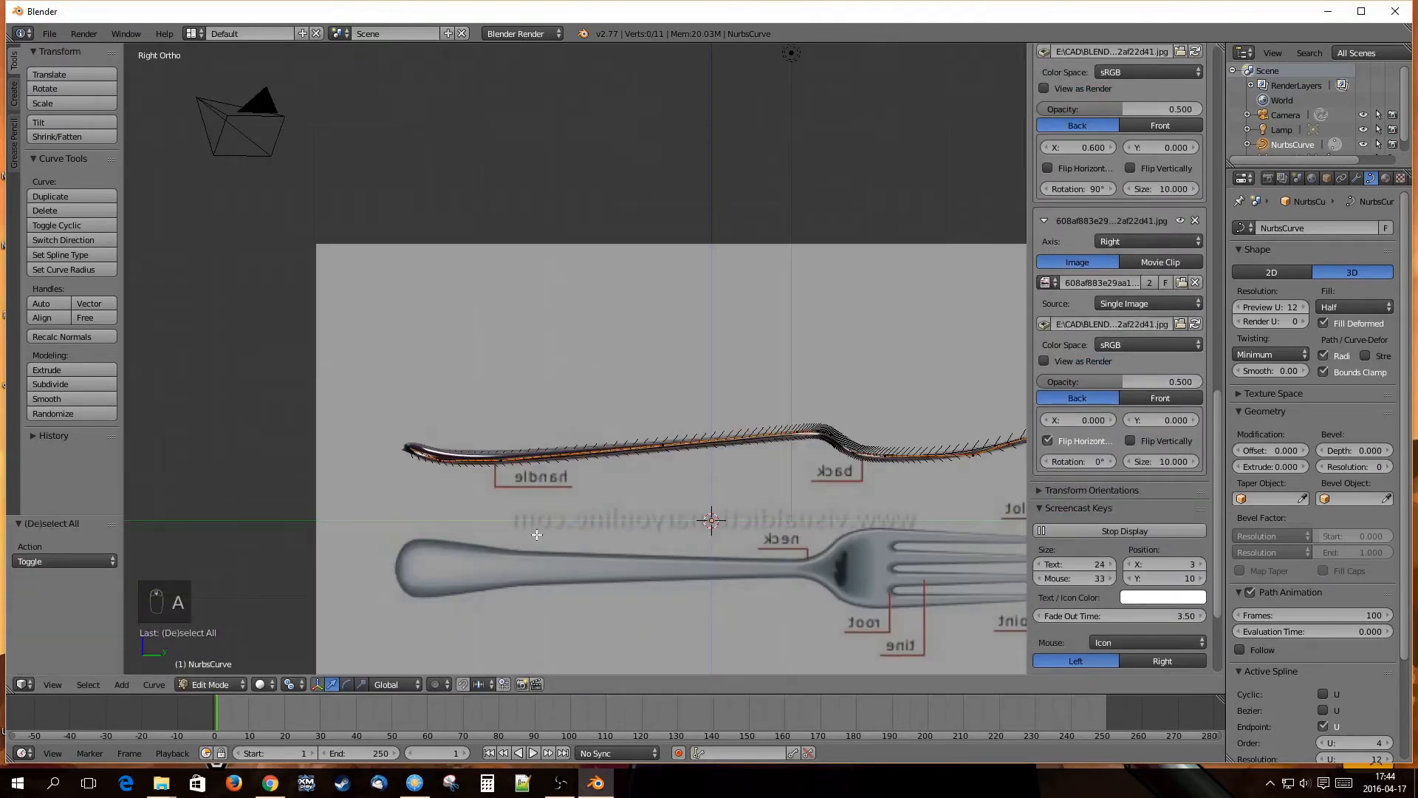
pyautogui.moveTo(650, 457)
pyautogui.mouseDown(button='middle')
pyautogui.moveTo(649, 484)
pyautogui.moveTo(760, 471)
pyautogui.moveTo(655, 471)
pyautogui.mouseUp(button='middle')
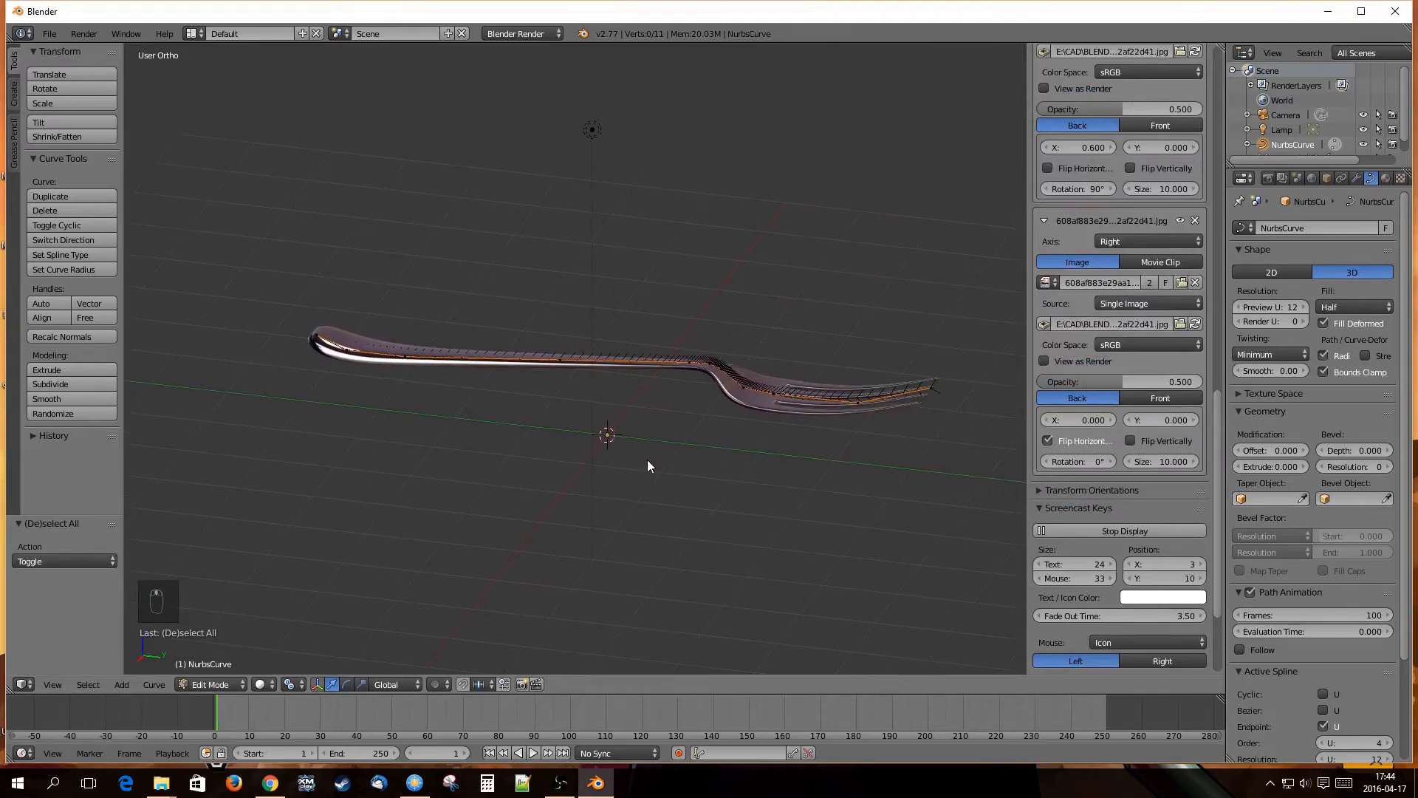
pyautogui.press('Tab')
pyautogui.moveTo(634, 336); pyautogui.dragTo(722, 383, button='middle')
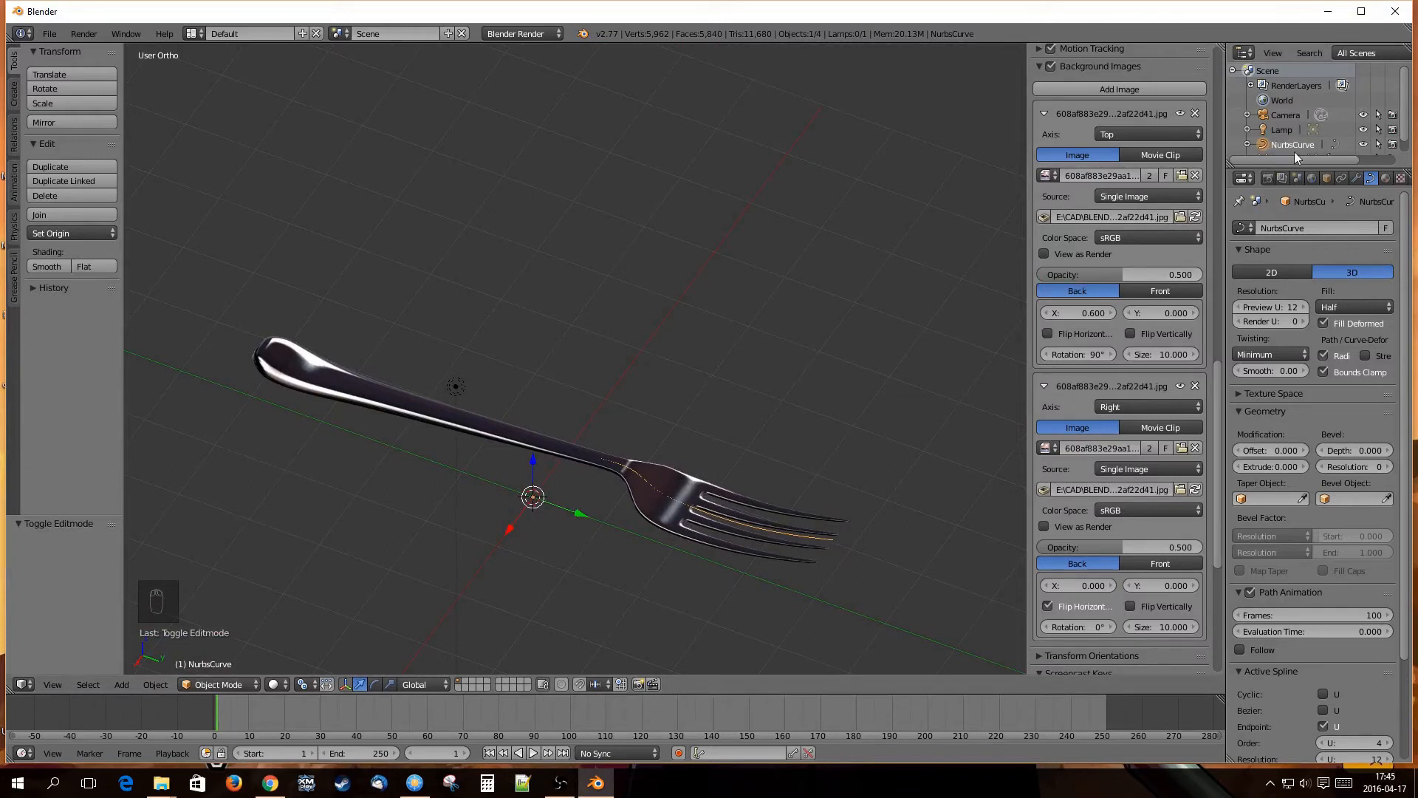
# Enlarge the Outliner to show the Plane object and rename it Fork.
pyautogui.moveTo(1298, 169); pyautogui.dragTo(1297, 204)
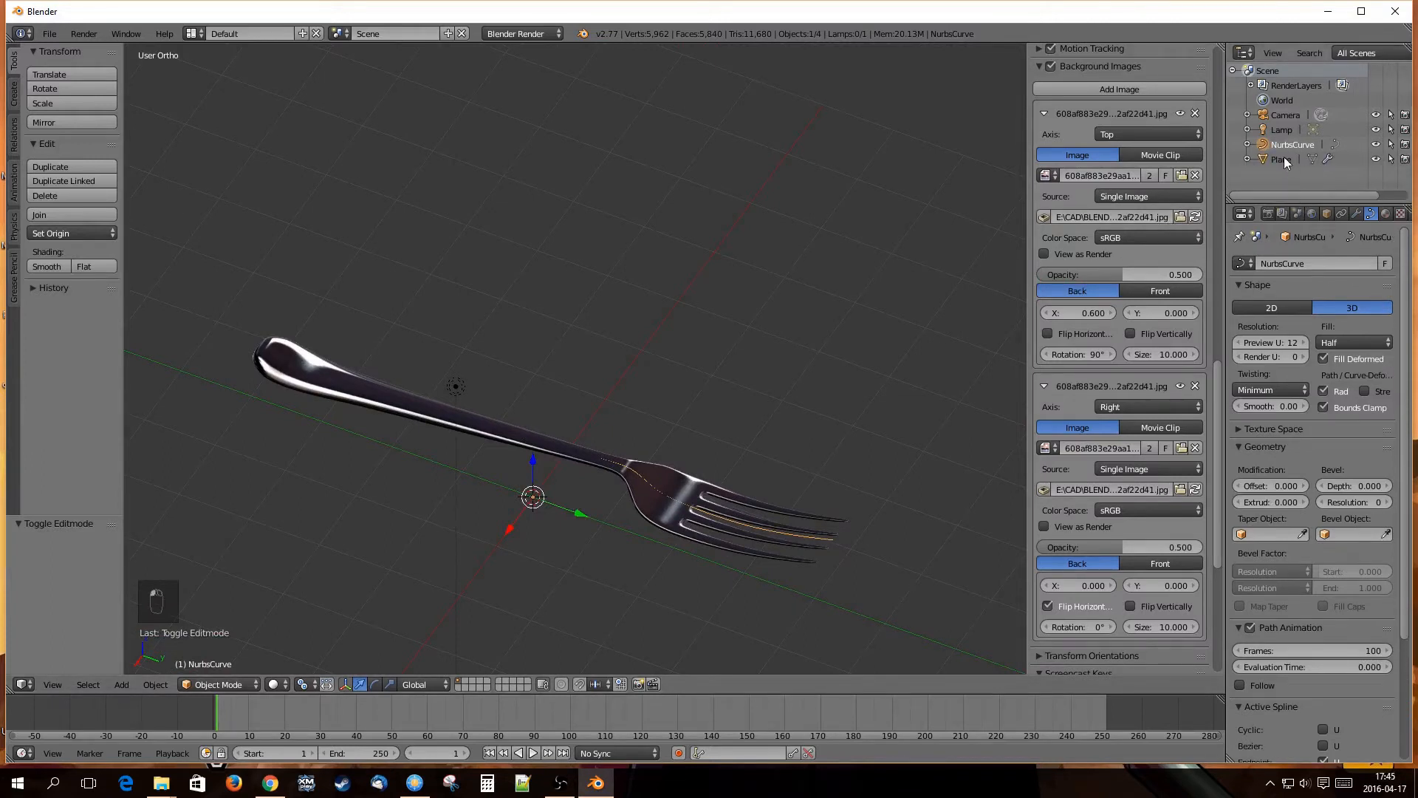
pyautogui.click(1283, 160)
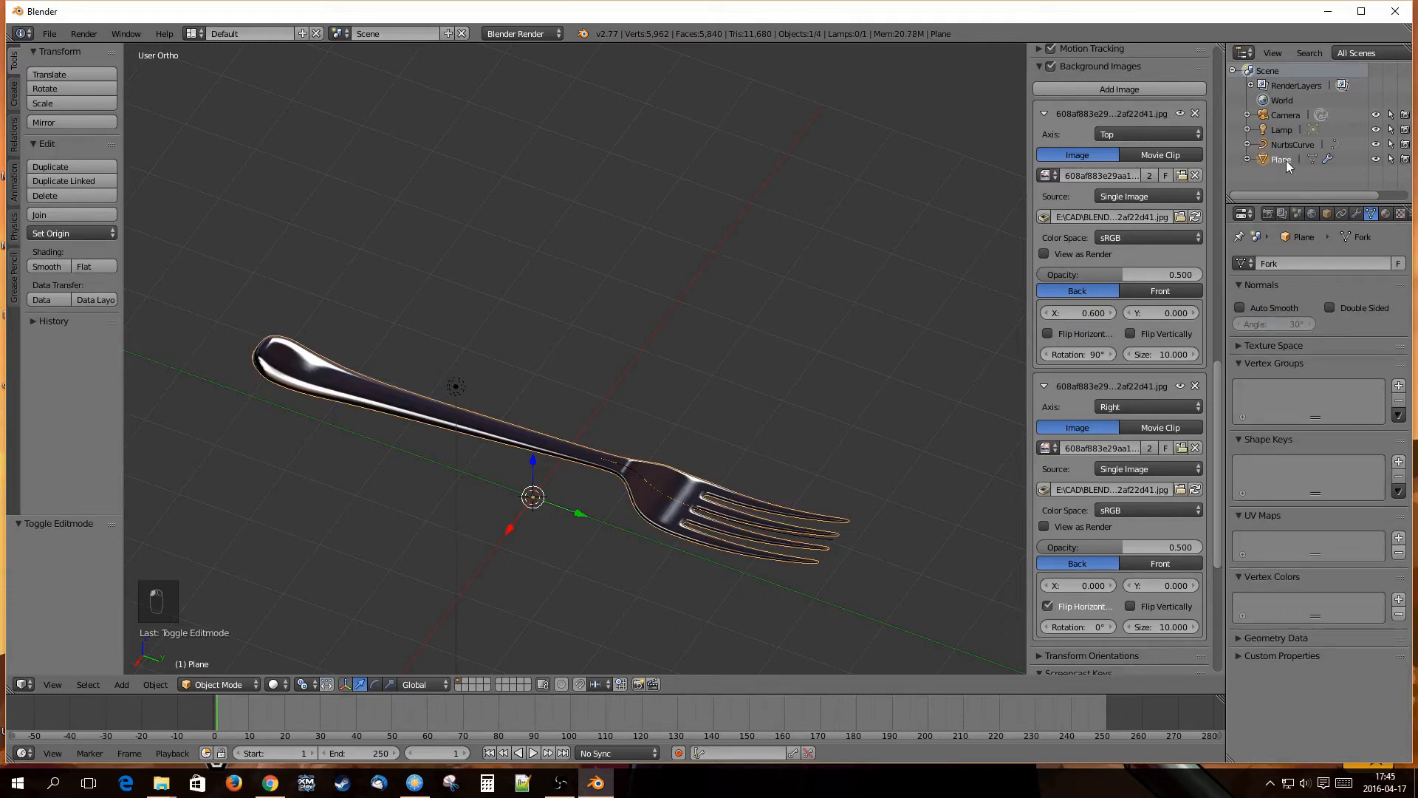
pyautogui.doubleClick(1286, 161)
pyautogui.write('Fork')
pyautogui.press('Return')
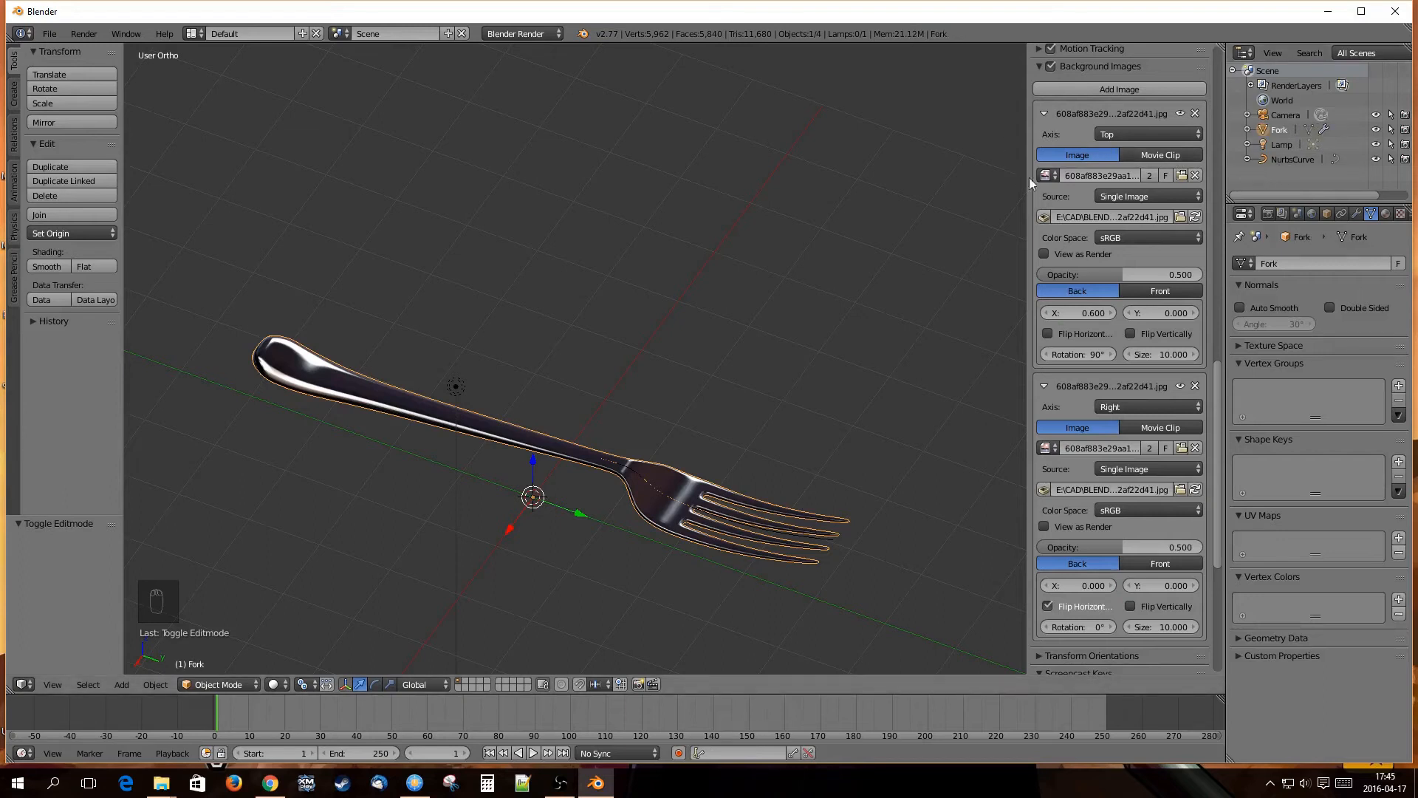
# Save the scene as a new file named fork in the applefork folder.
pyautogui.click(49, 33)
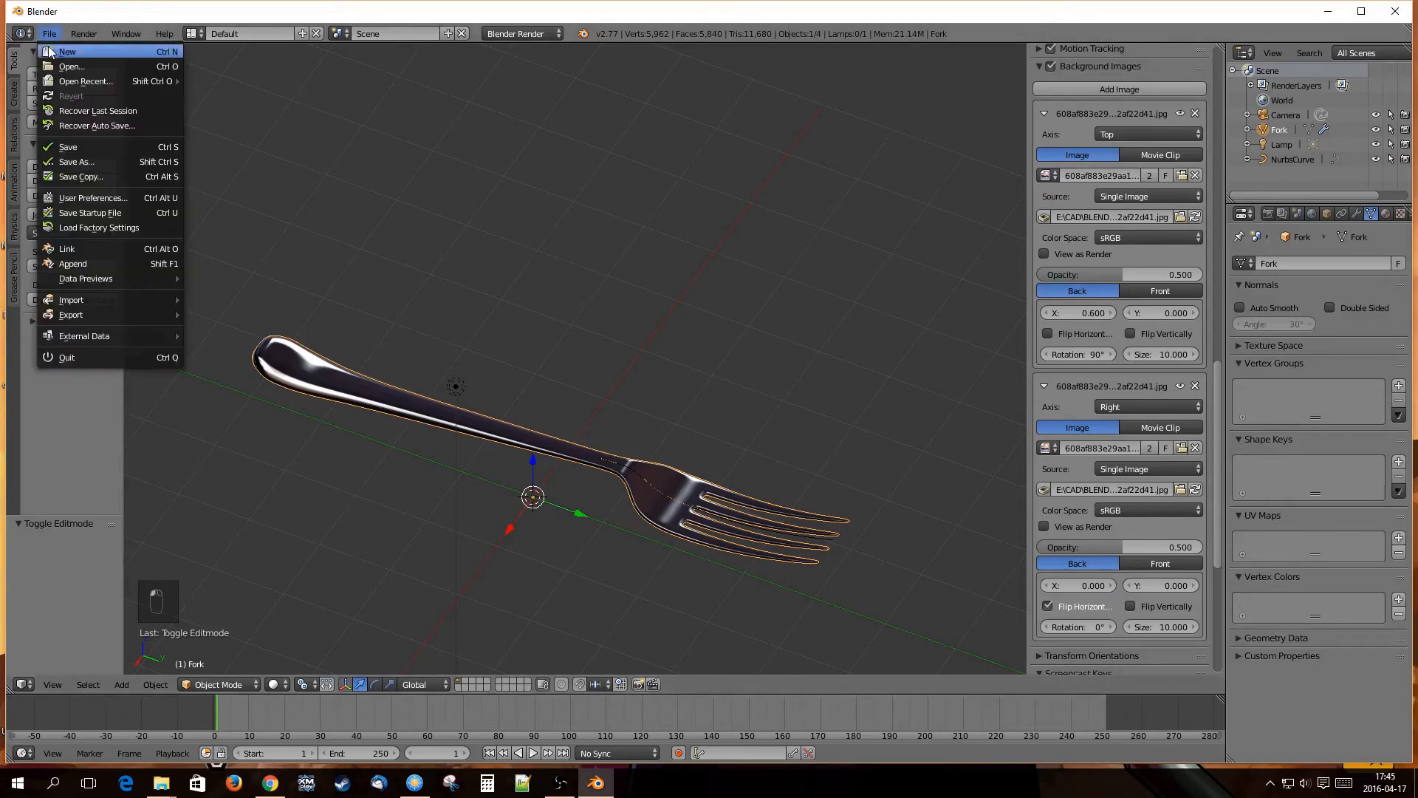
pyautogui.click(76, 159)
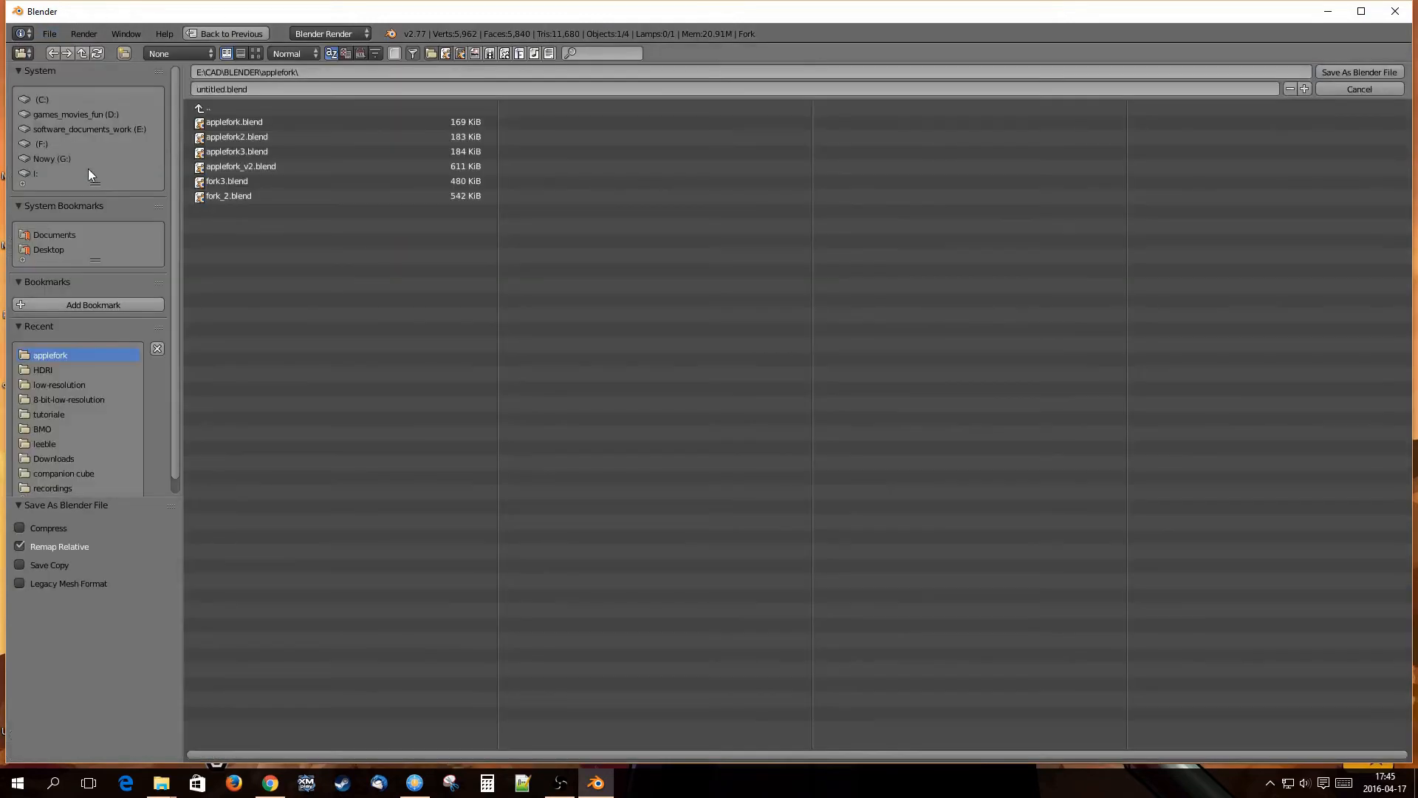
pyautogui.click(257, 90)
pyautogui.write('fork')
pyautogui.click(1346, 74)
# Examine the finished fork in perspective from several angles, including a close-up of the tines.
pyautogui.moveTo(788, 256); pyautogui.dragTo(520, 296, button='middle')
pyautogui.keyDown('shift'); pyautogui.moveTo(567, 391); pyautogui.dragTo(674, 285, button='middle'); pyautogui.keyUp('shift')
pyautogui.scroll(1, 720, 458)
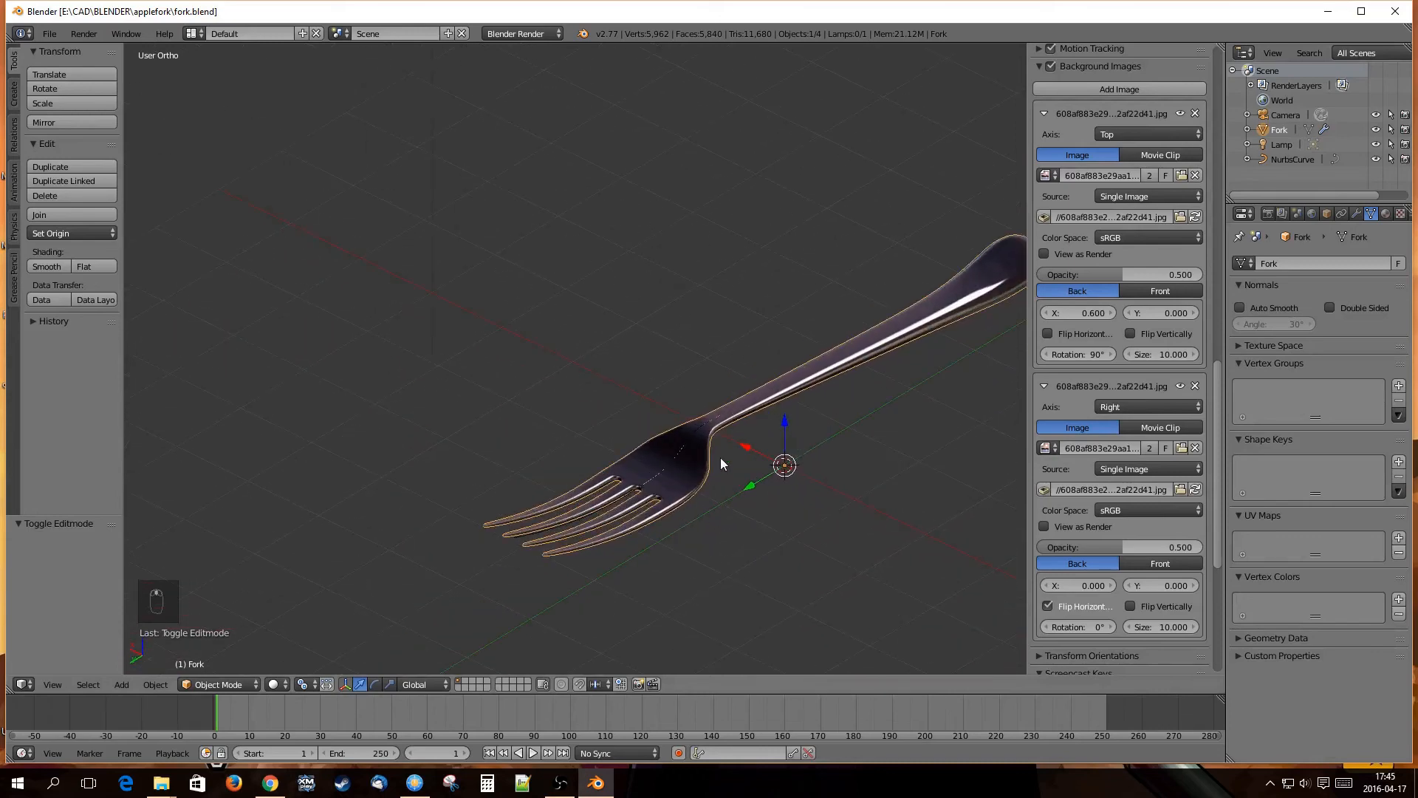
pyautogui.press('KP_5')
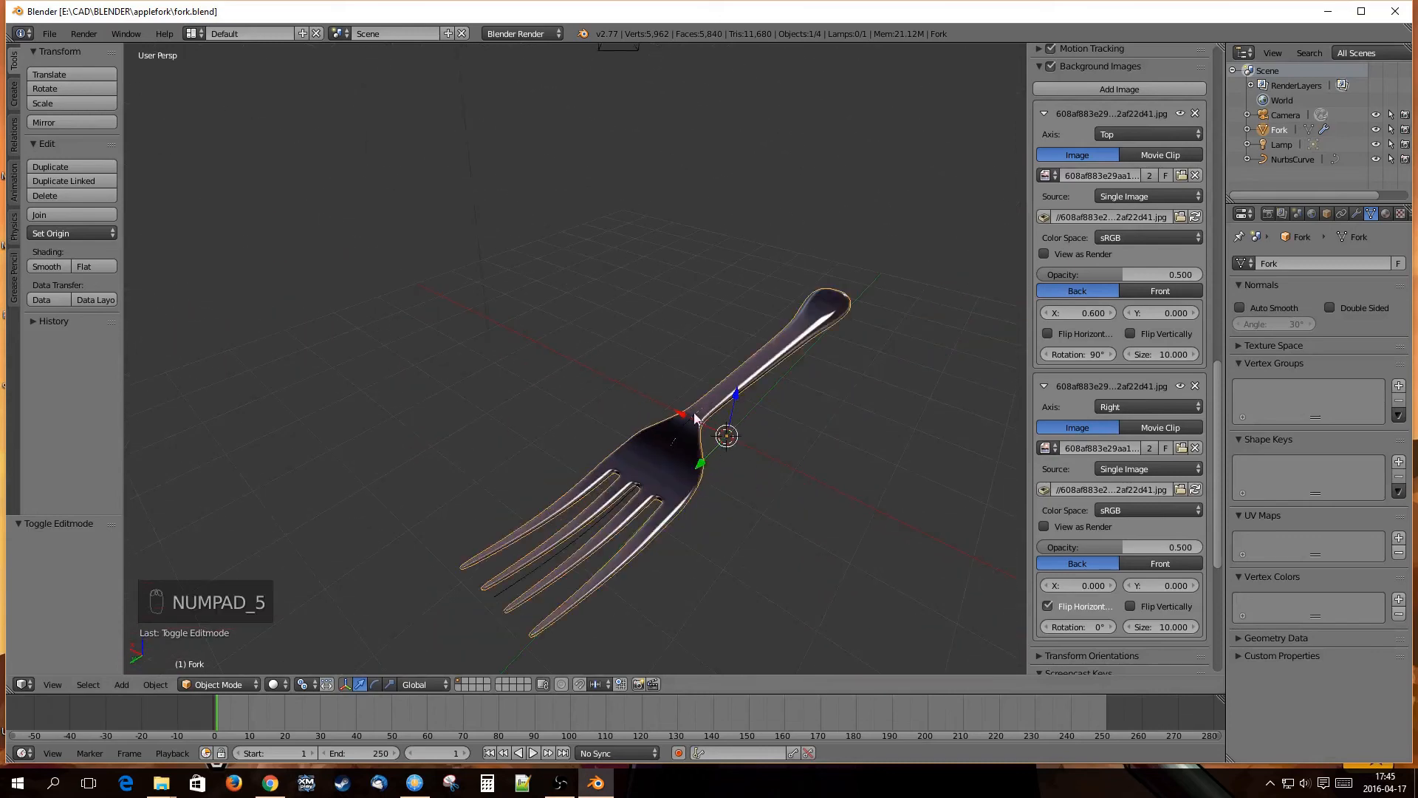
pyautogui.moveTo(694, 418); pyautogui.dragTo(878, 362, button='middle')
pyautogui.scroll(4, 664, 451)
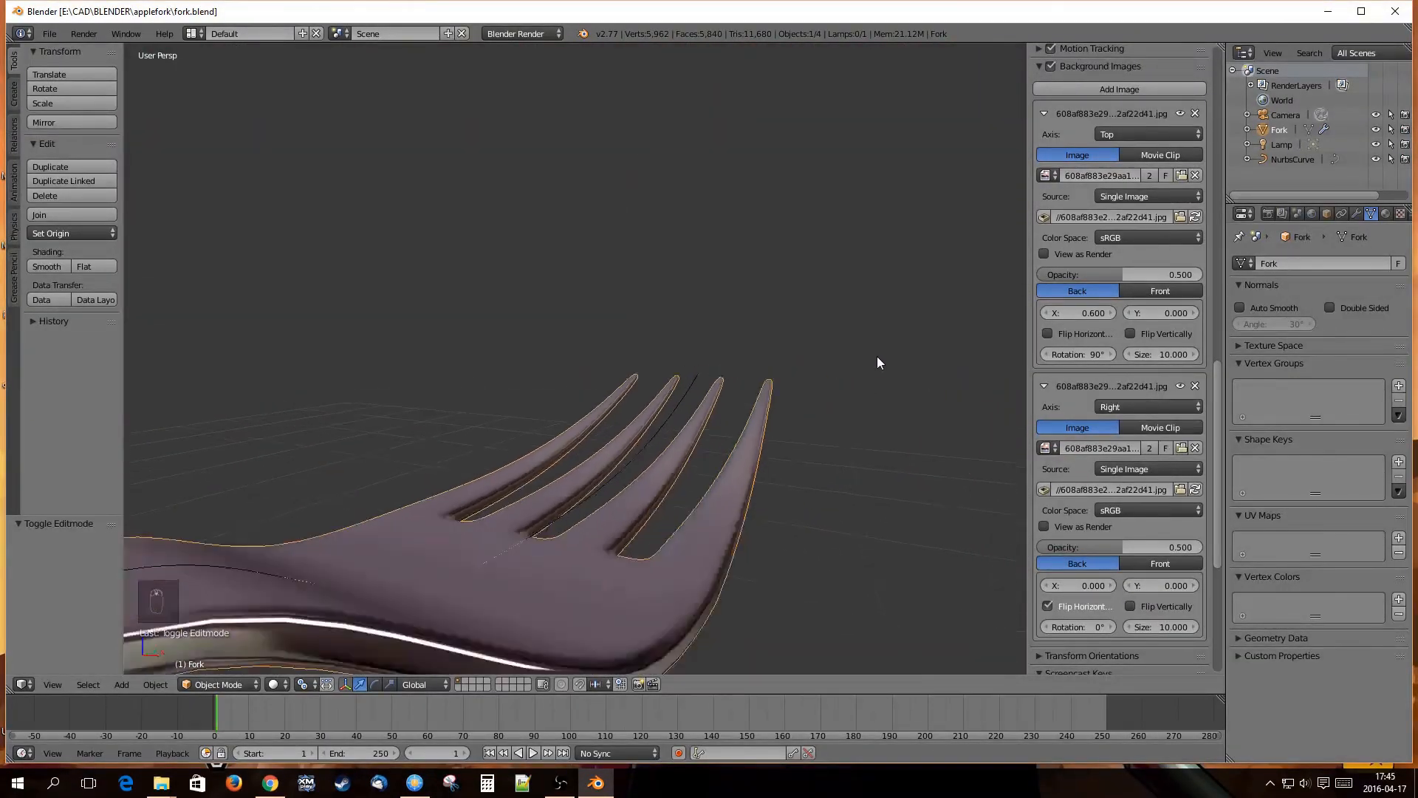
pyautogui.scroll(-5, 872, 362)
pyautogui.moveTo(512, 473); pyautogui.dragTo(480, 406, button='middle')
pyautogui.scroll(-4, 853, 412)
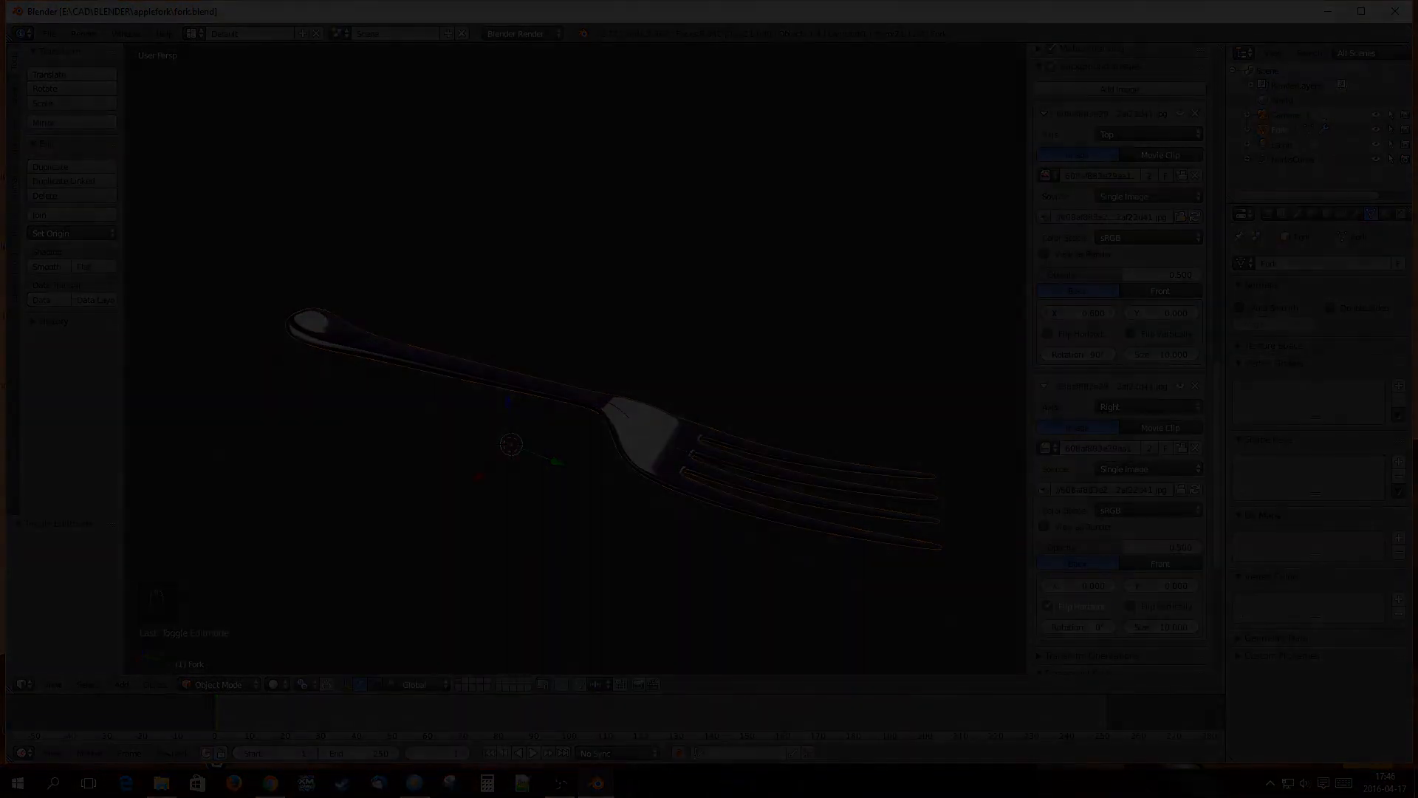